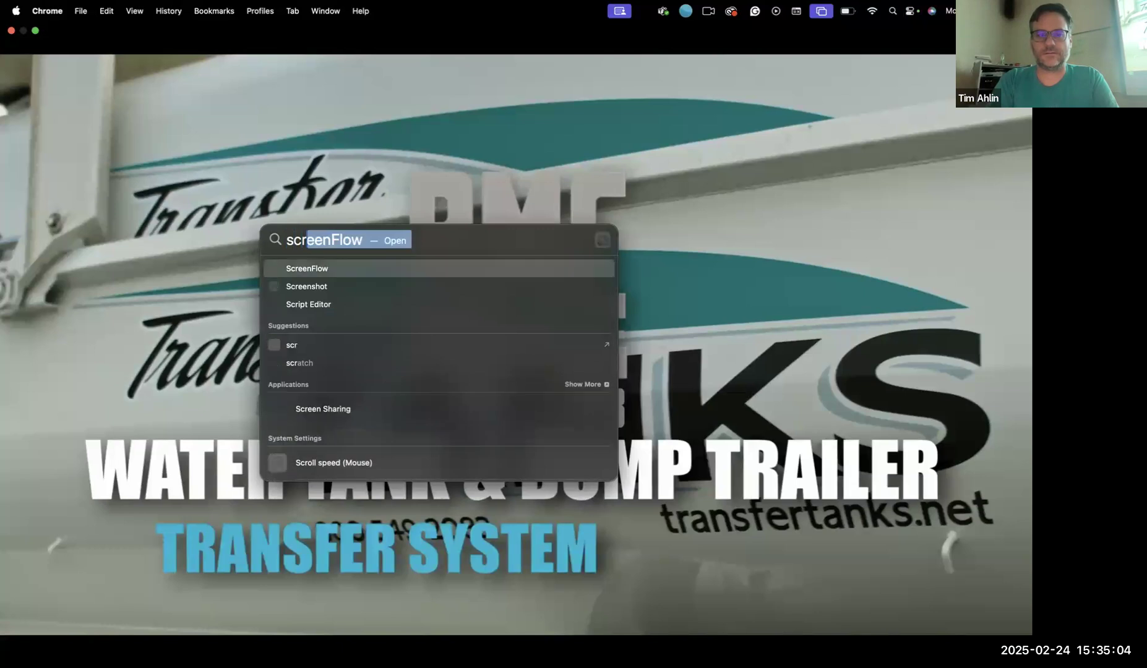
{"action": "type", "text": "r"}
{"action": "type", "text": "eens"}
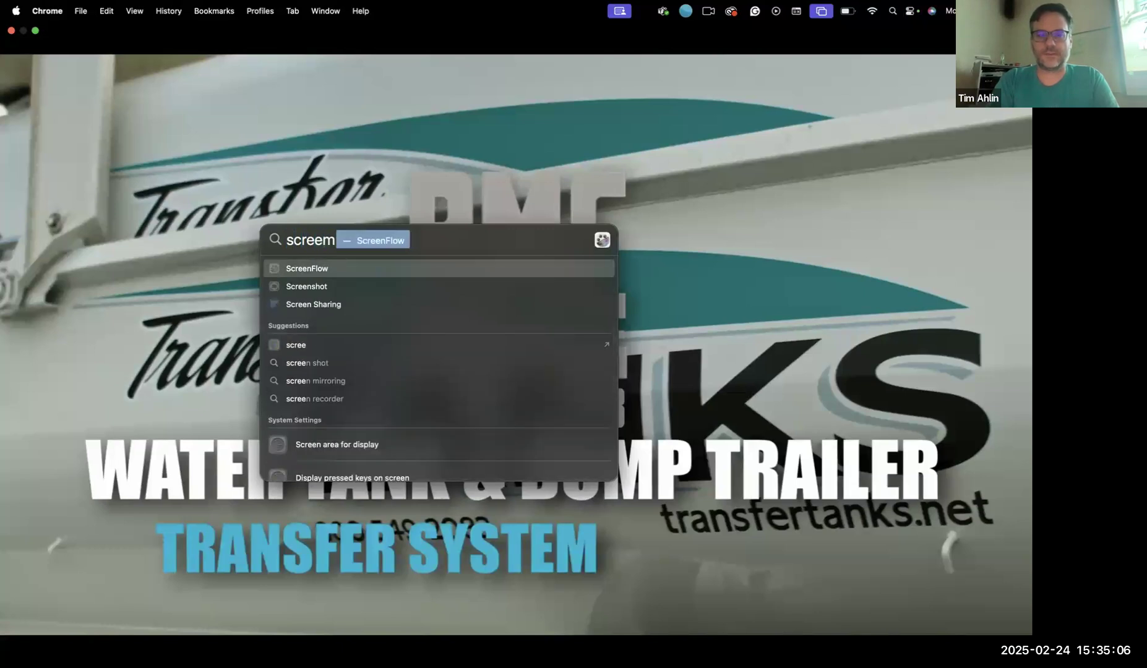
{"action": "type", "text": "hot"}
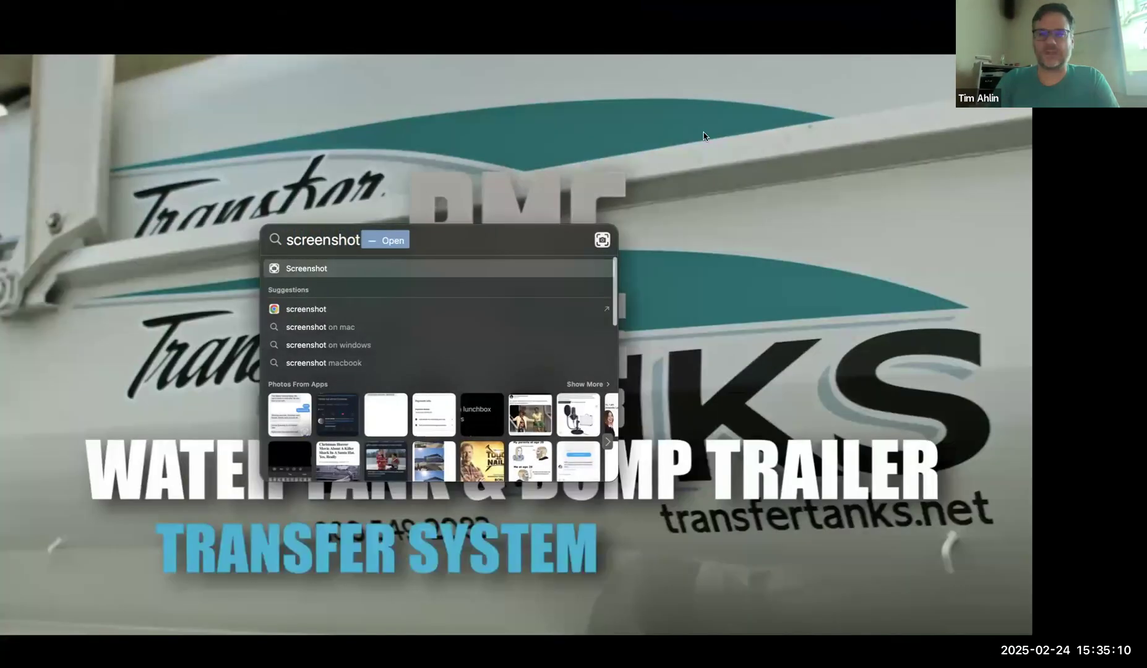
{"action": "key", "text": "Return"}
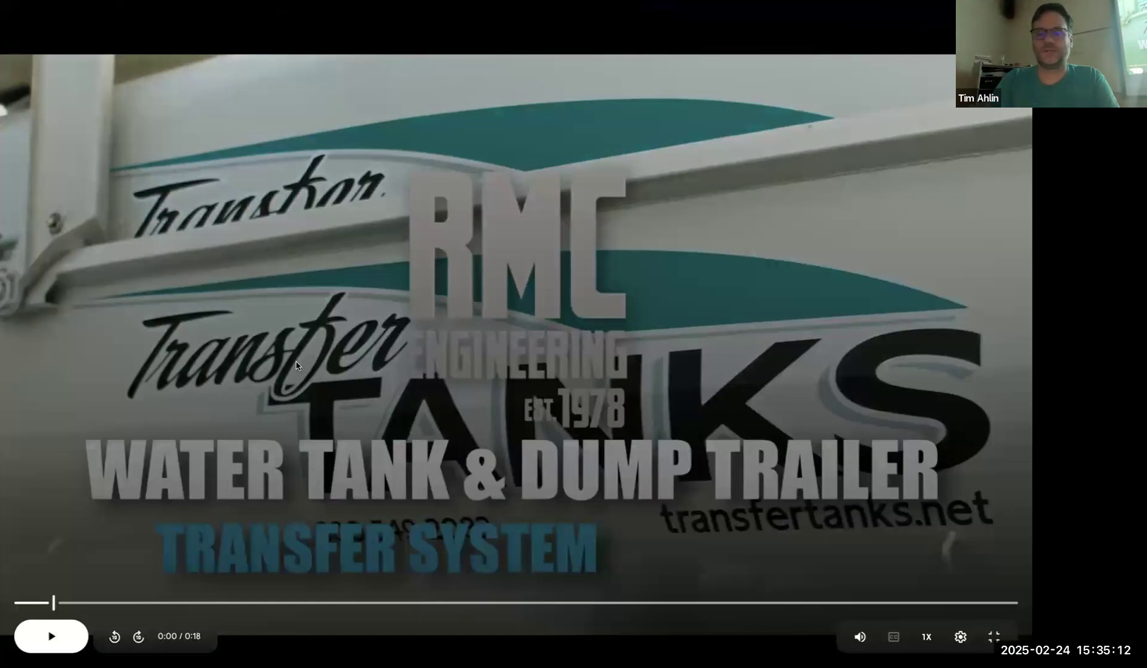
{"action": "key", "text": "Escape"}
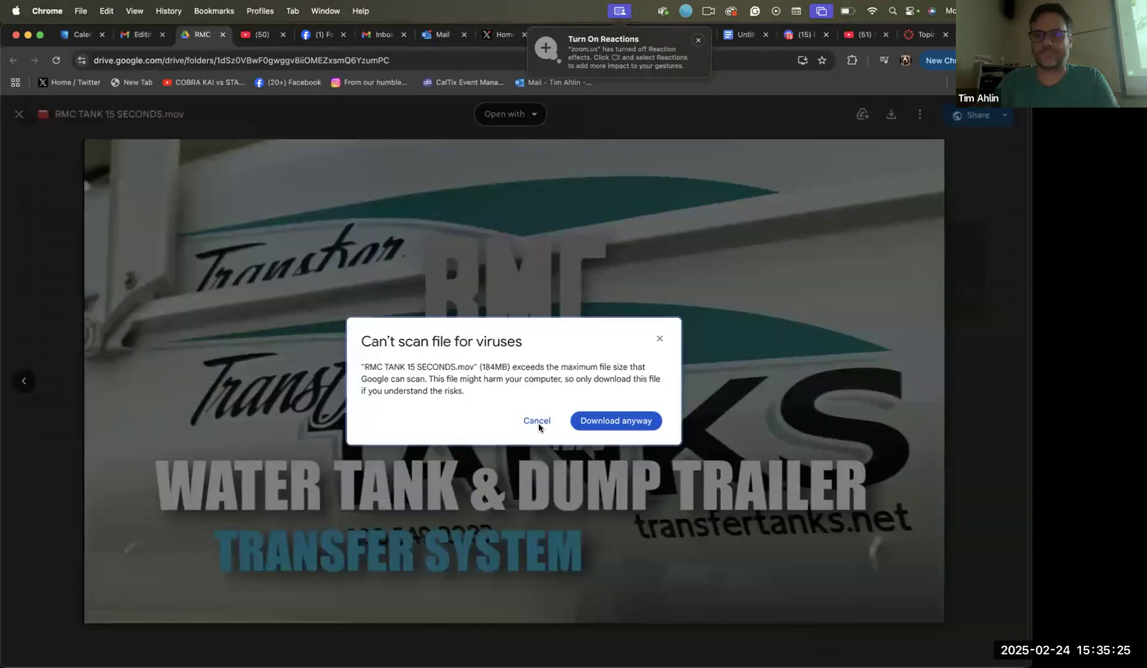
Download RMC TANK 15 SECONDS.mov from the Drive preview despite the virus-scan warning
{"action": "left_click", "coordinate": [582, 419]}
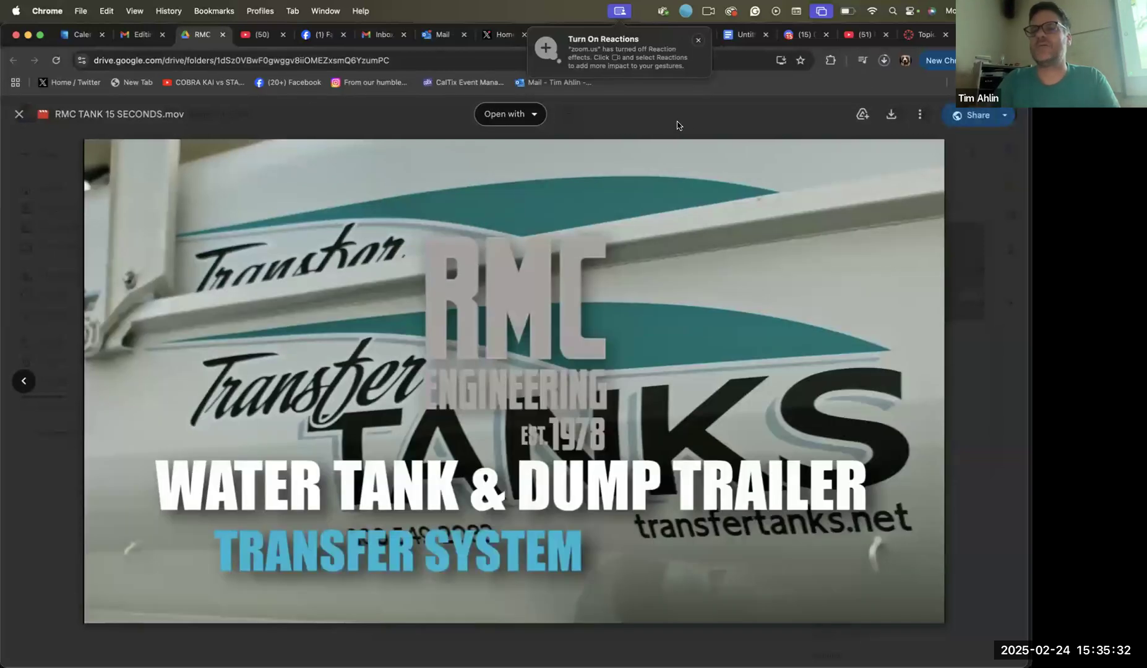
{"action": "mouse_move", "coordinate": [514, 305]}
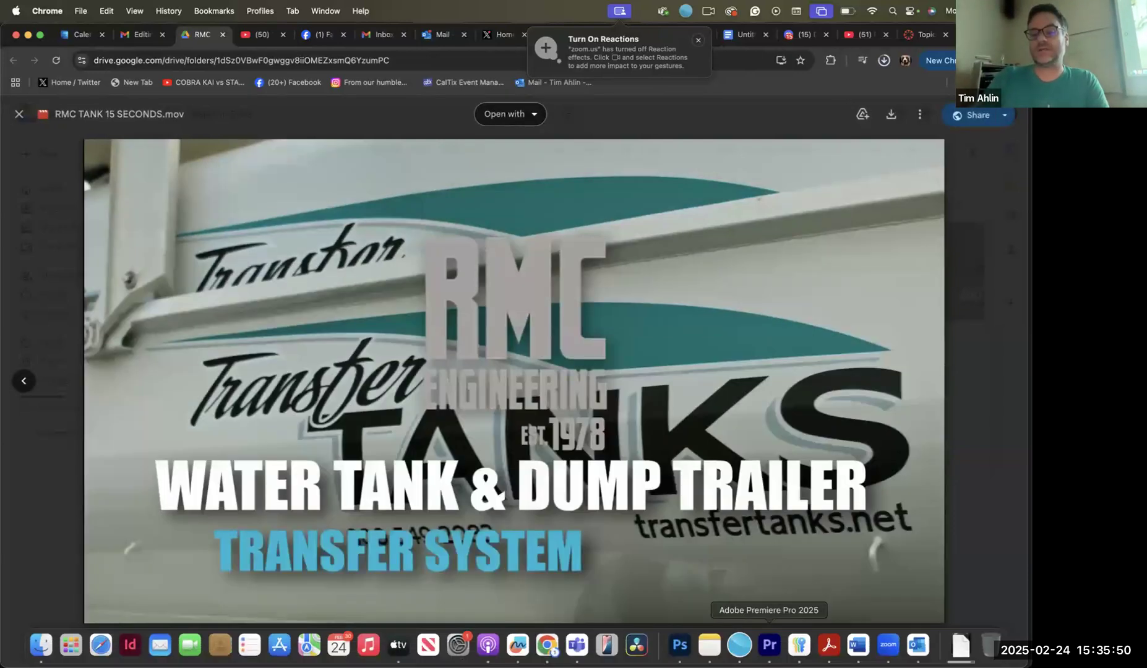
Switch to Adobe Premiere Pro, stop its media search and set all missing clips offline
{"action": "left_click", "coordinate": [769, 645]}
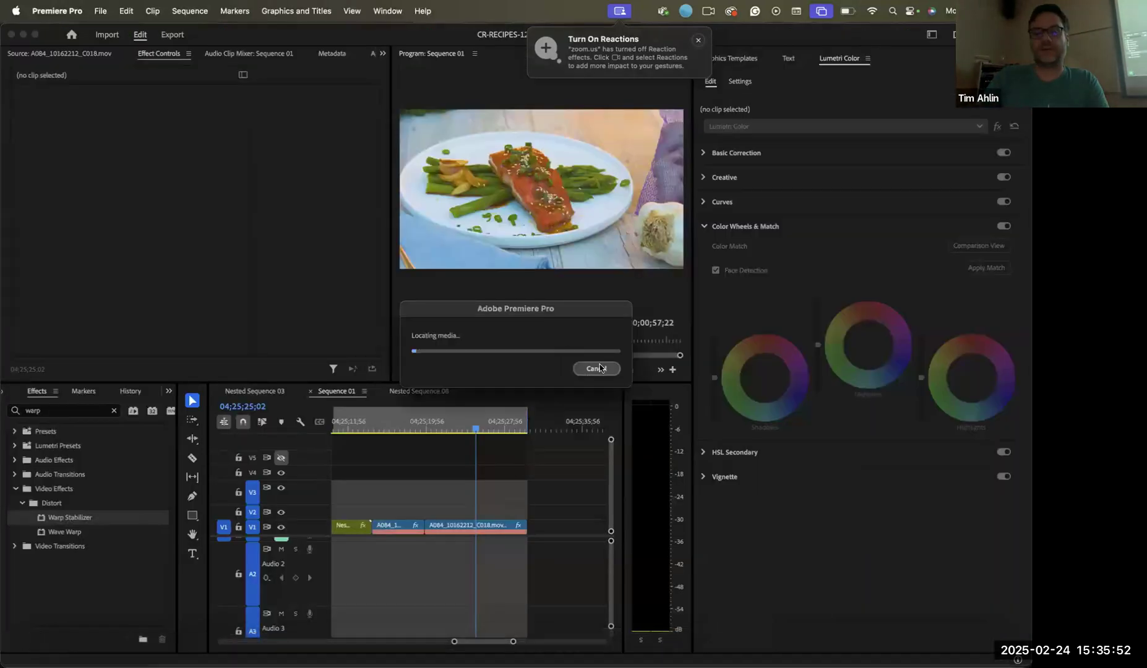
{"action": "left_click", "coordinate": [601, 373]}
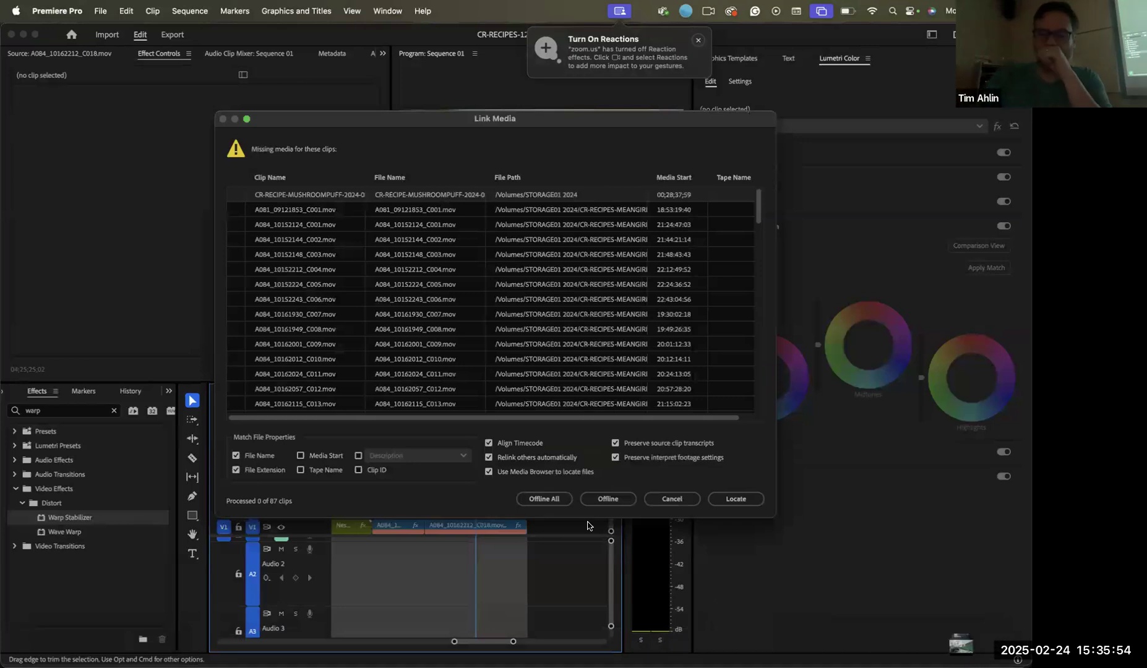
{"action": "left_click", "coordinate": [521, 499]}
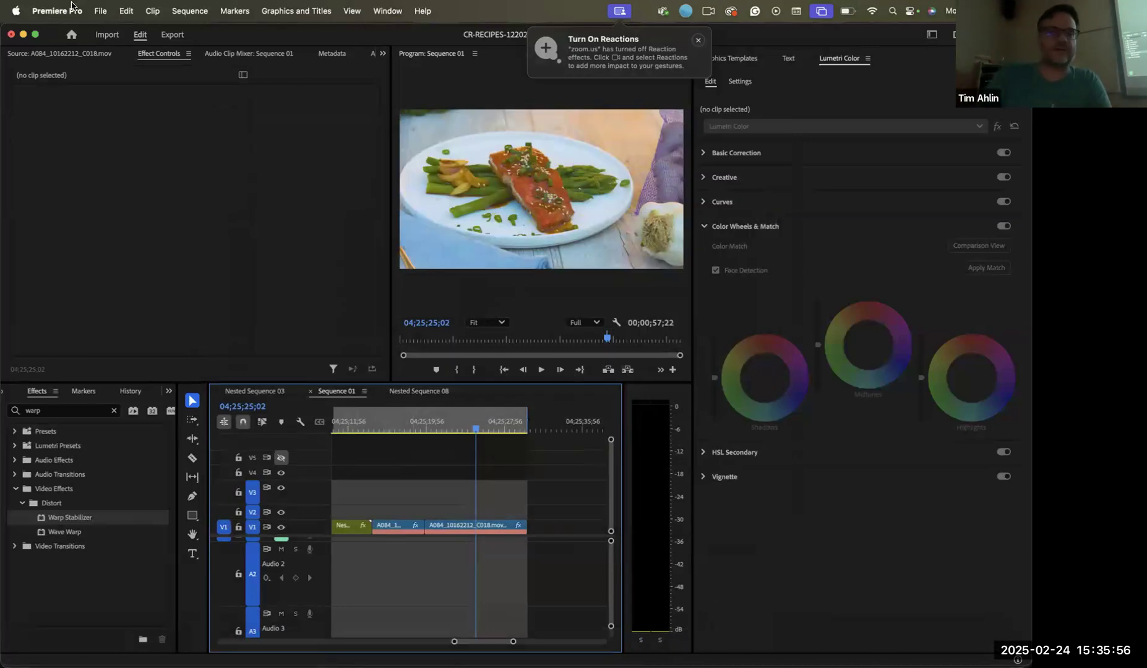
Start a new project and name it RFC
{"action": "left_click", "coordinate": [103, 11]}
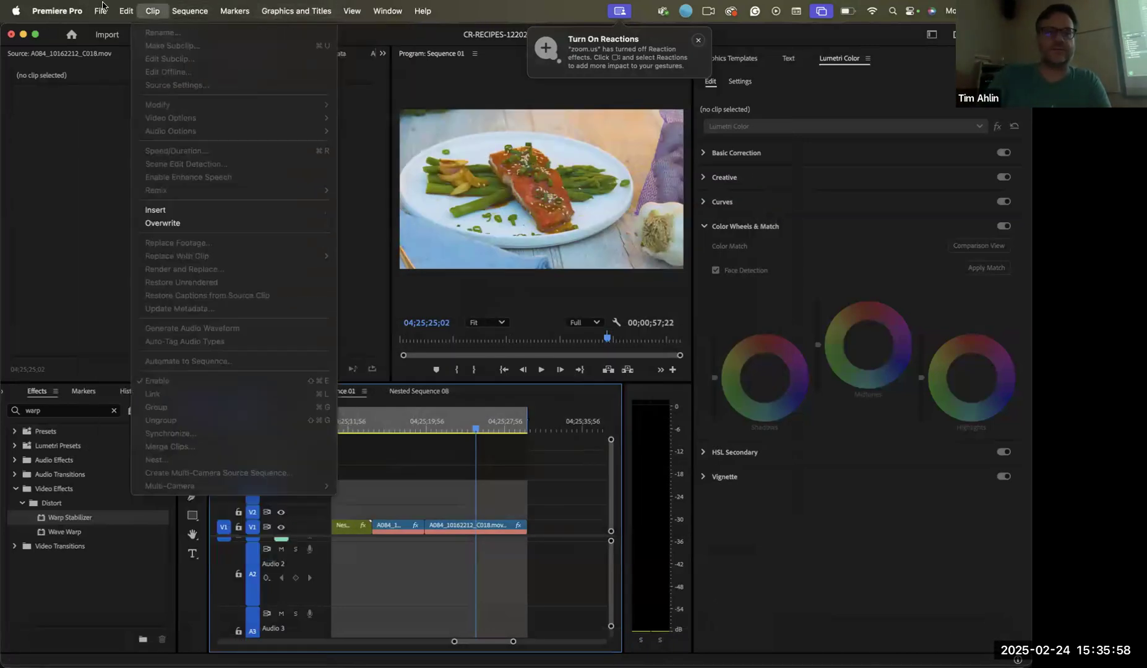
{"action": "mouse_move", "coordinate": [100, 11]}
{"action": "mouse_move", "coordinate": [114, 32]}
{"action": "left_click", "coordinate": [285, 37]}
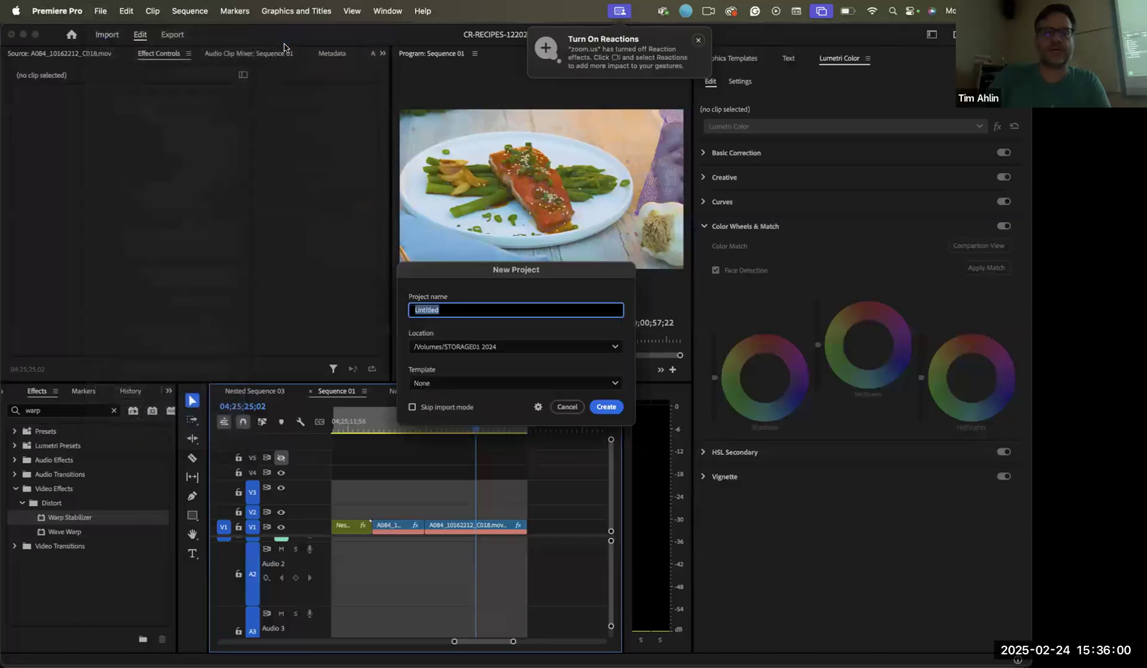
{"action": "type", "text": "RE"}
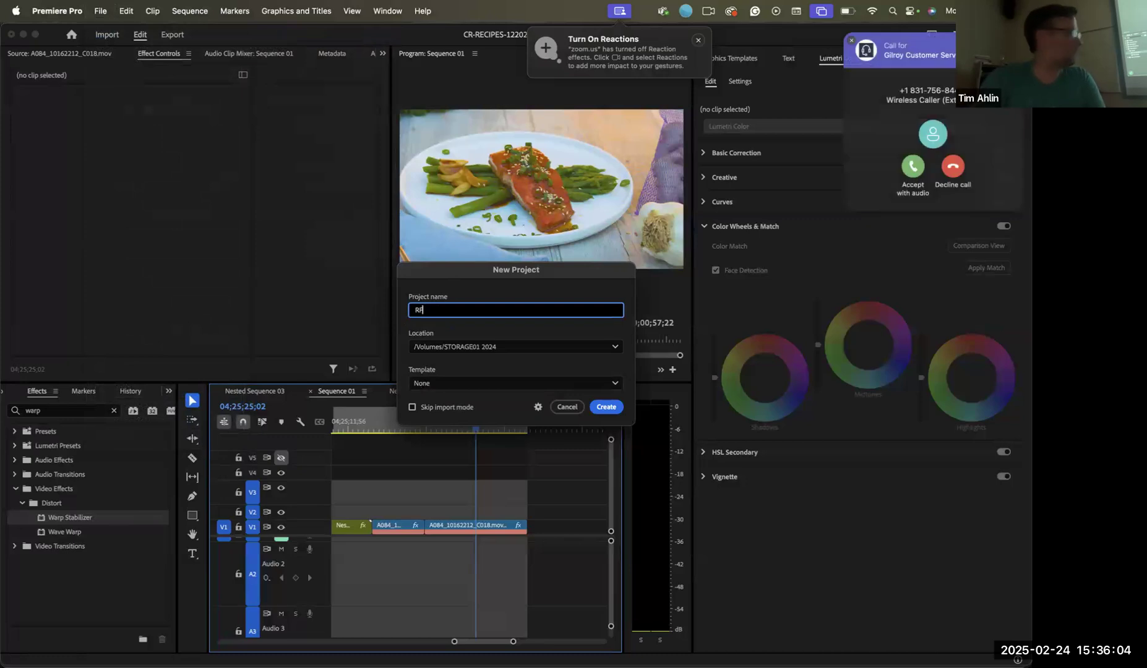
{"action": "type", "text": "C"}
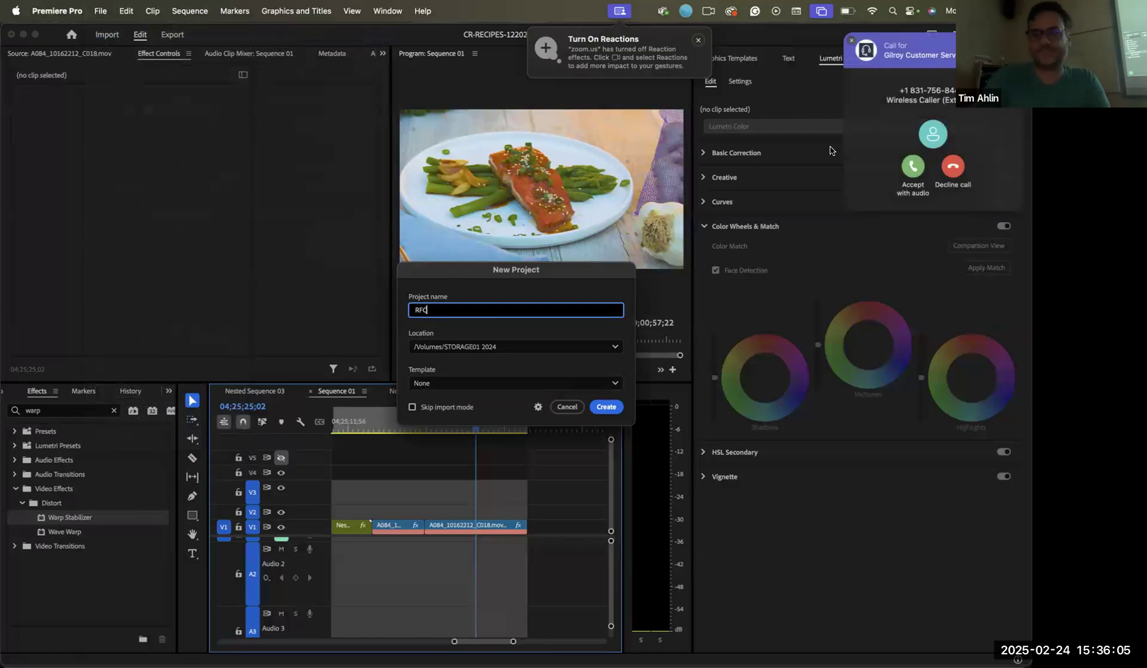
Create the project in the Premiere Pro 24.0 Auto-Save folder under Documents and skip the media import
{"action": "left_click", "coordinate": [852, 41]}
{"action": "left_click", "coordinate": [606, 407]}
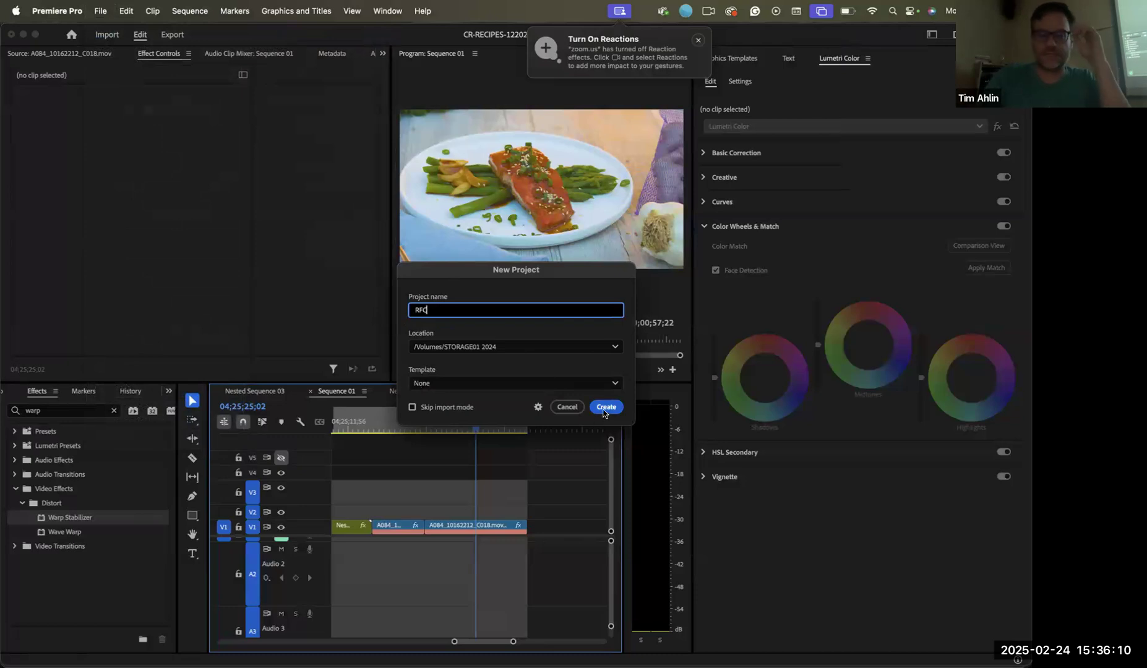
{"action": "left_click", "coordinate": [623, 391]}
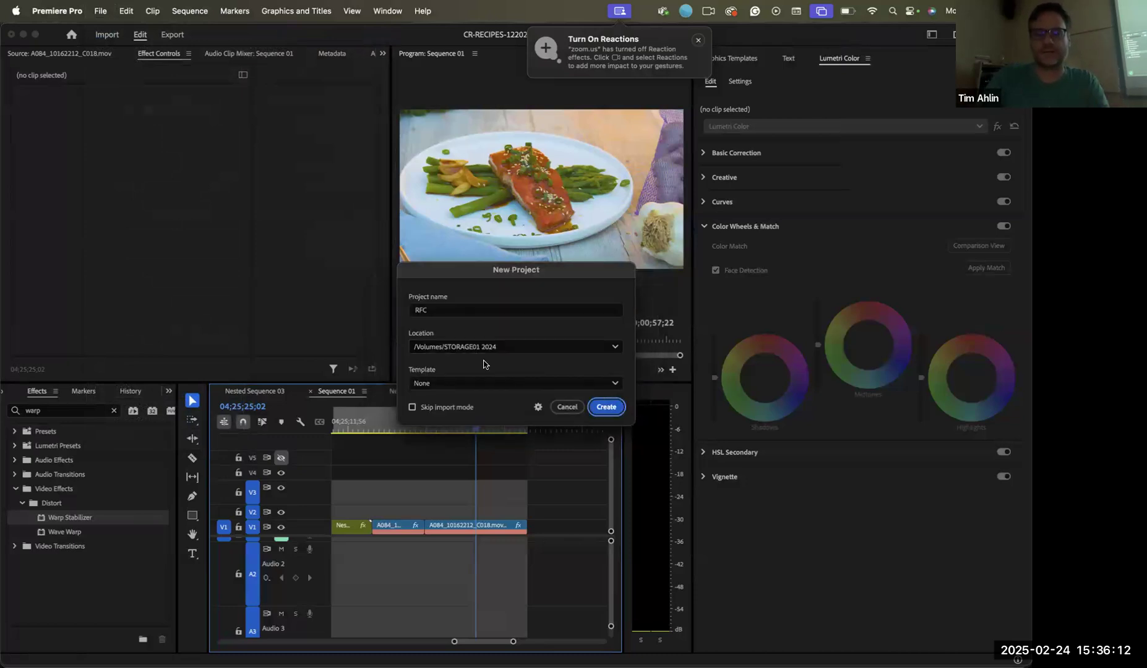
{"action": "left_click", "coordinate": [487, 350]}
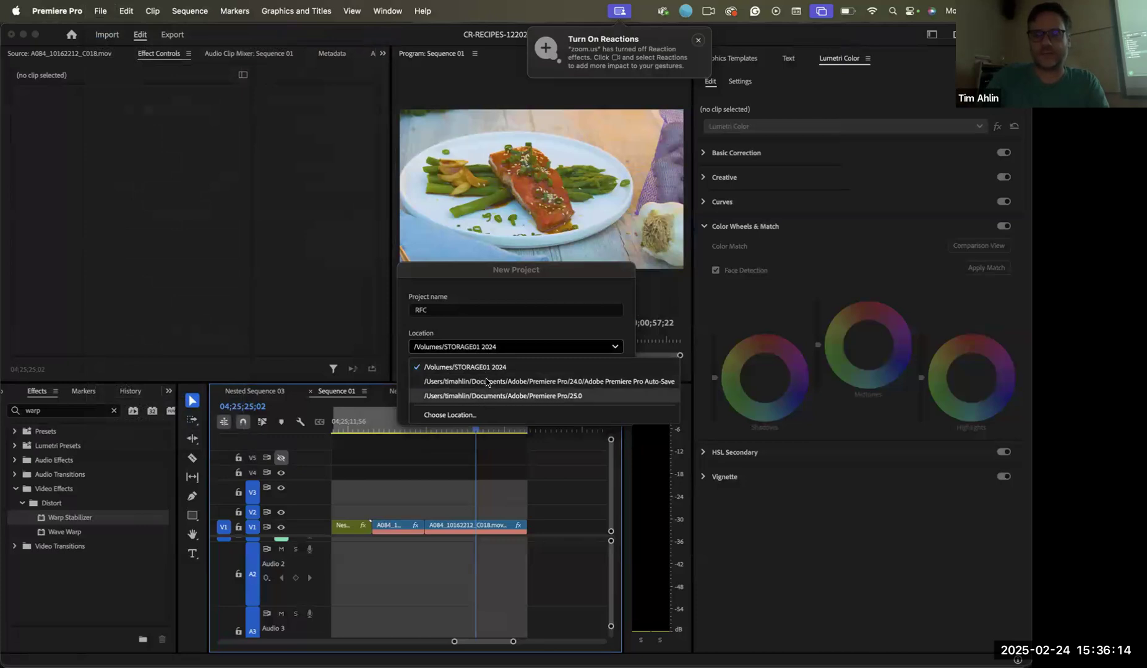
{"action": "left_click", "coordinate": [506, 382]}
{"action": "left_click", "coordinate": [606, 406]}
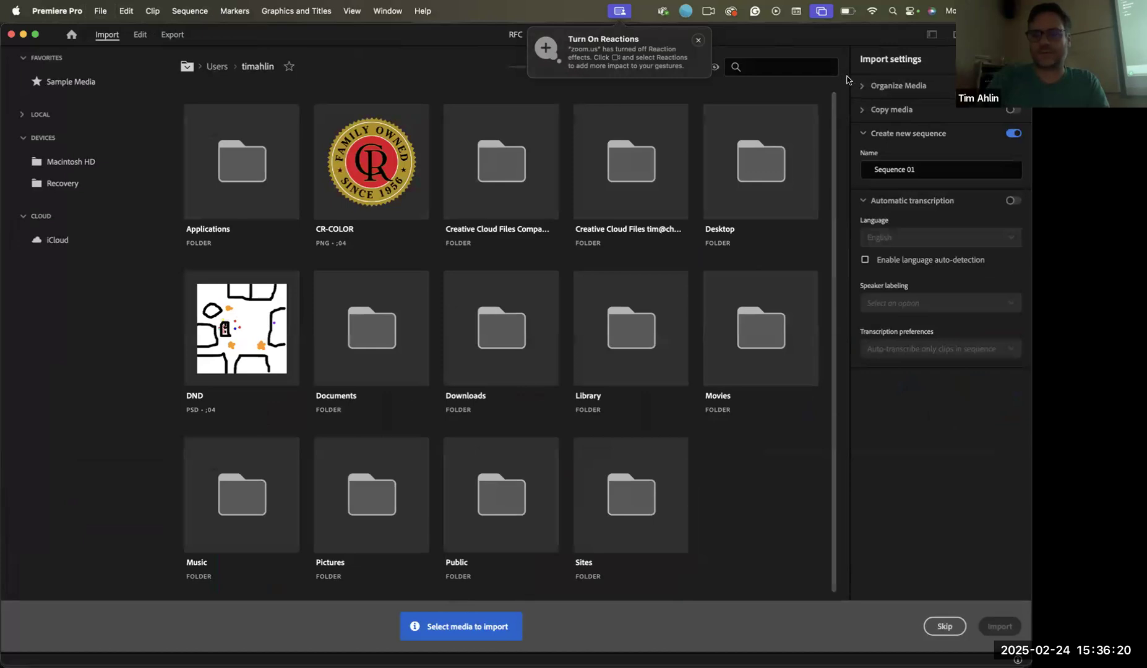
{"action": "left_click", "coordinate": [943, 626]}
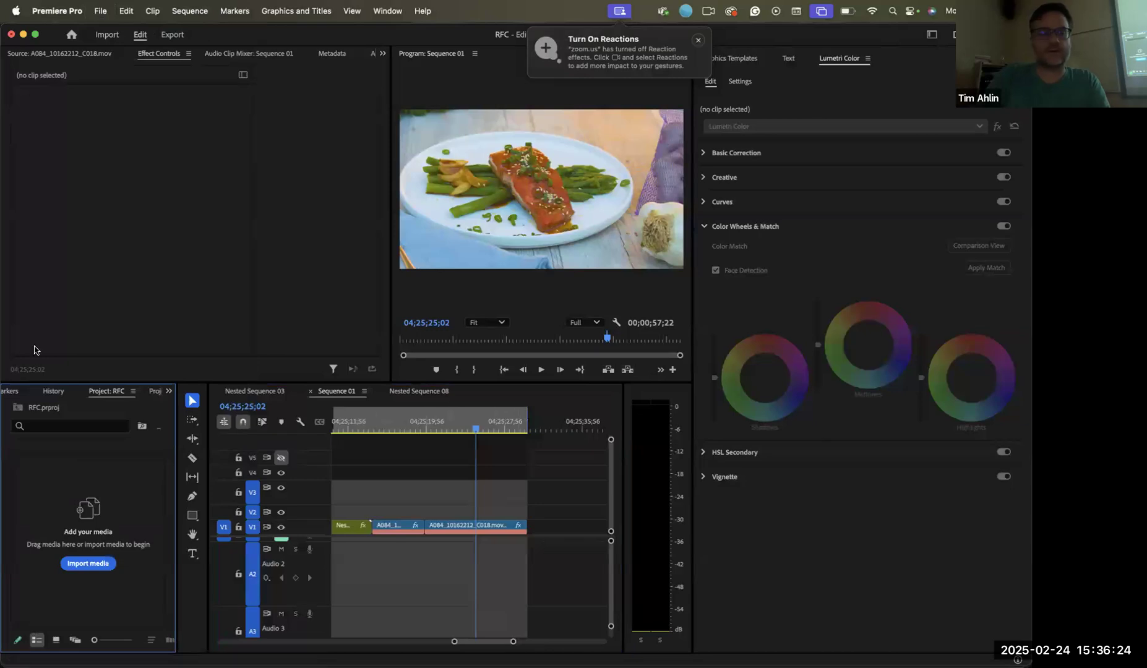
Create a new sequence in the RFC project with the default name and settings
{"action": "left_click", "coordinate": [100, 11]}
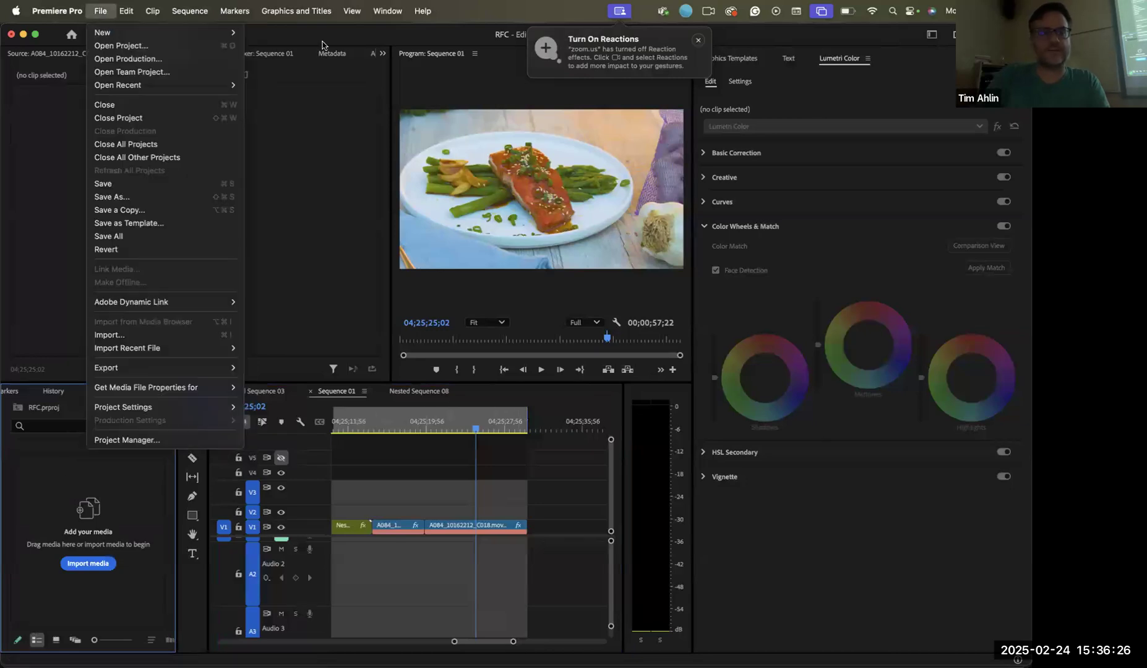
{"action": "mouse_move", "coordinate": [154, 32]}
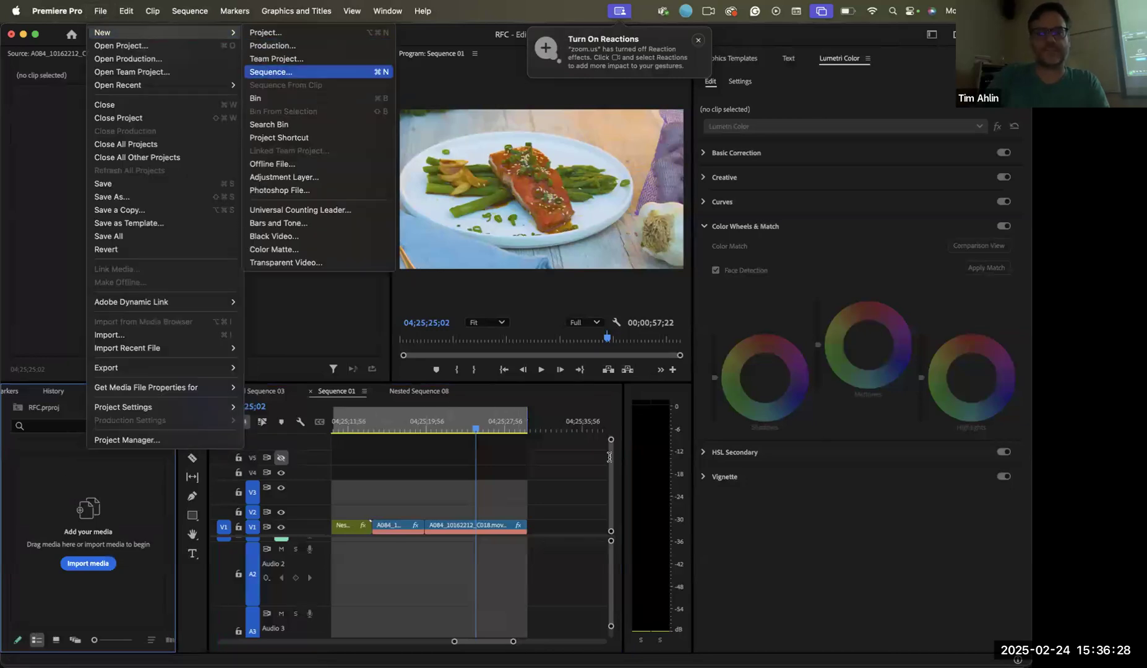
{"action": "left_click", "coordinate": [291, 71]}
{"action": "left_click", "coordinate": [706, 567]}
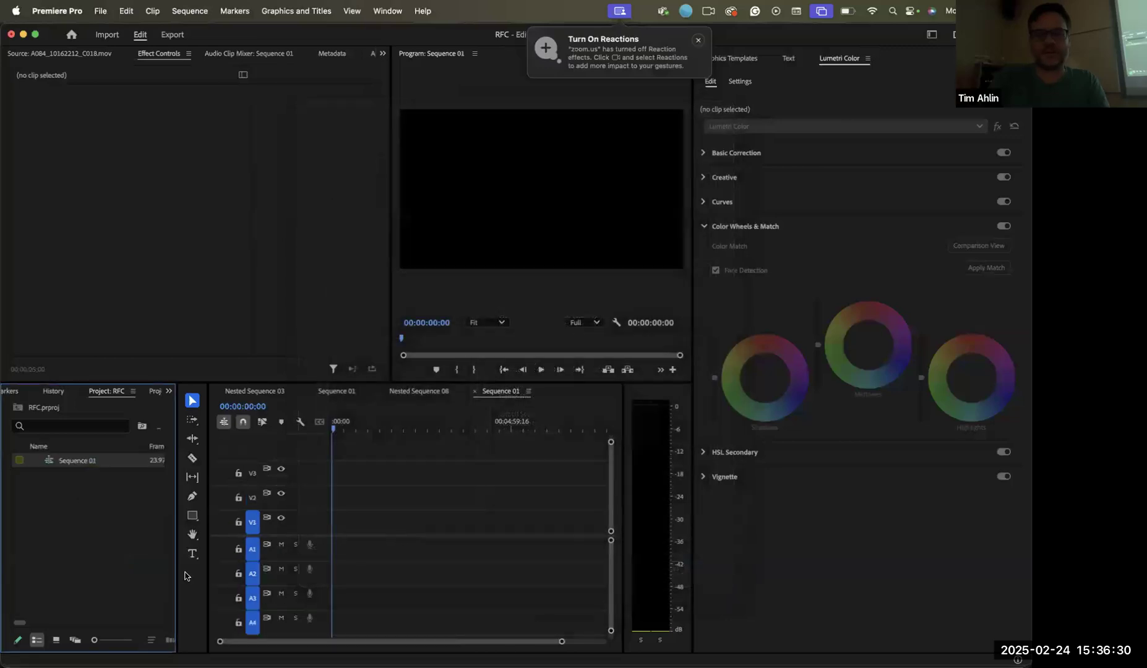
Import RMC TANK 15 SECONDS (1).mov from the Downloads folder into the project
{"action": "left_click", "coordinate": [85, 536]}
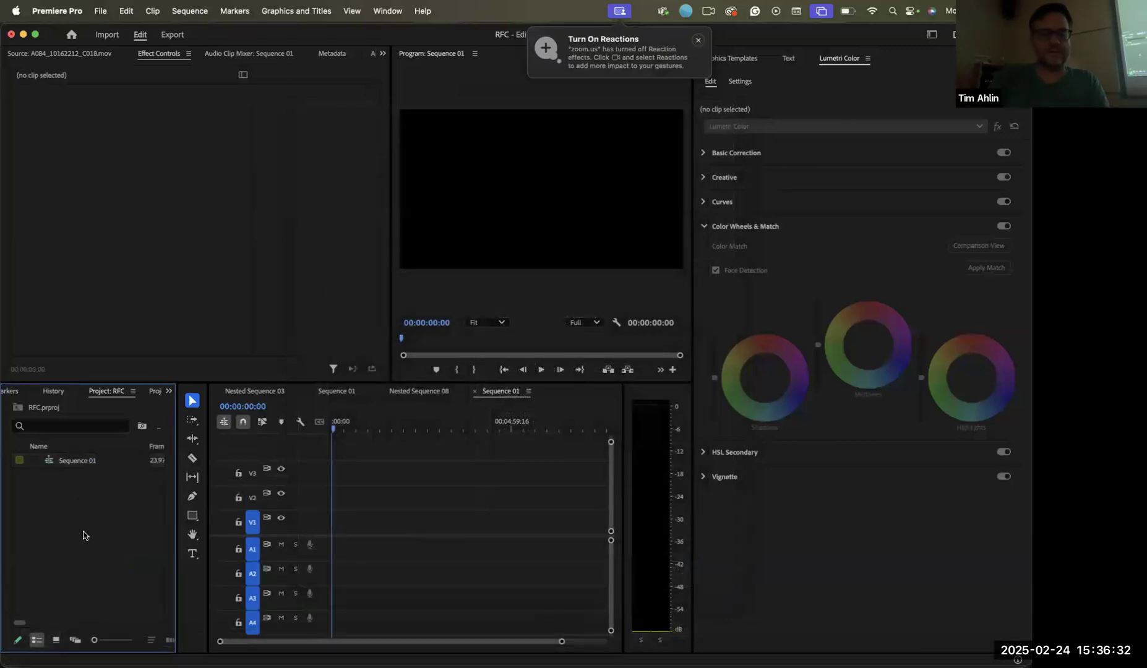
{"action": "double_click", "coordinate": [86, 536]}
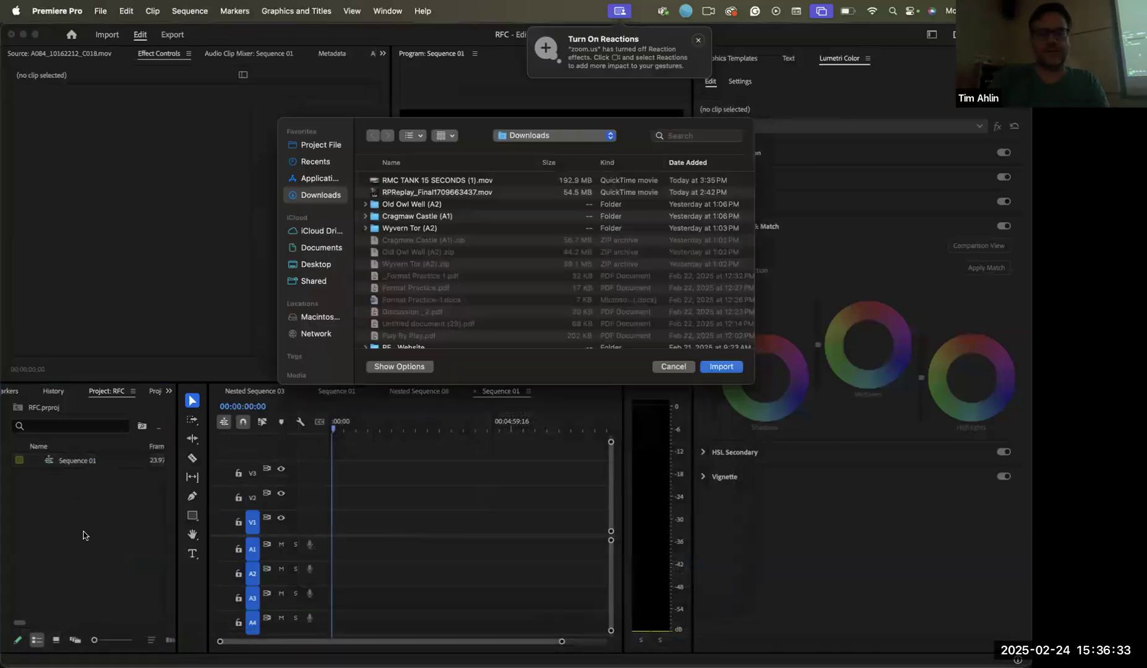
{"action": "left_click", "coordinate": [431, 181]}
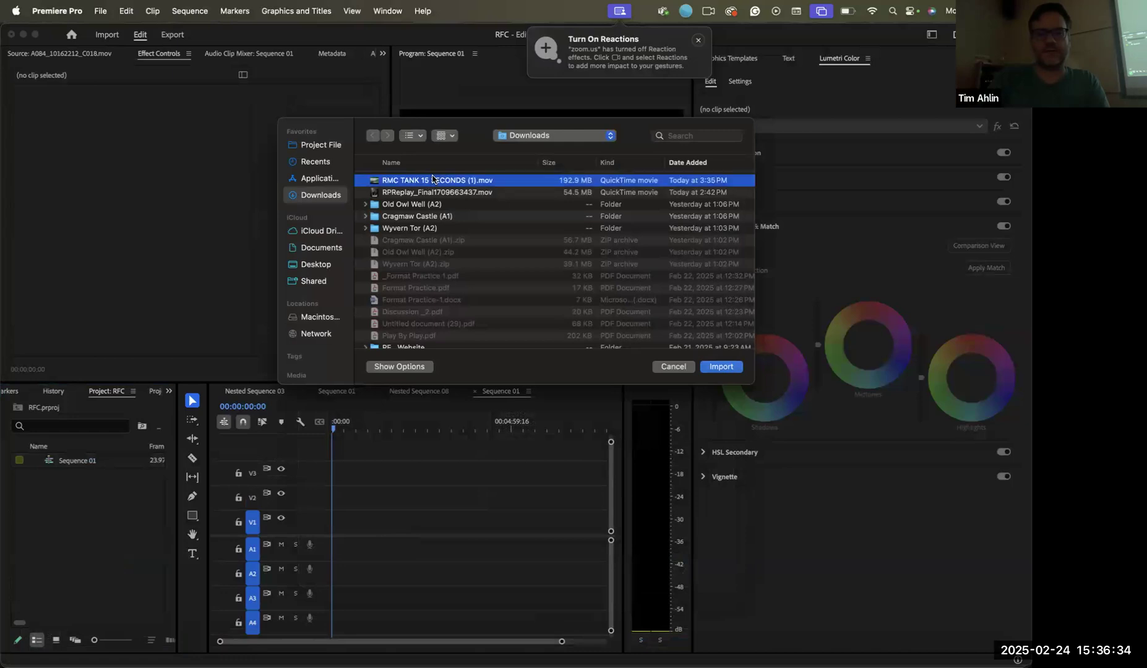
{"action": "left_click", "coordinate": [721, 367]}
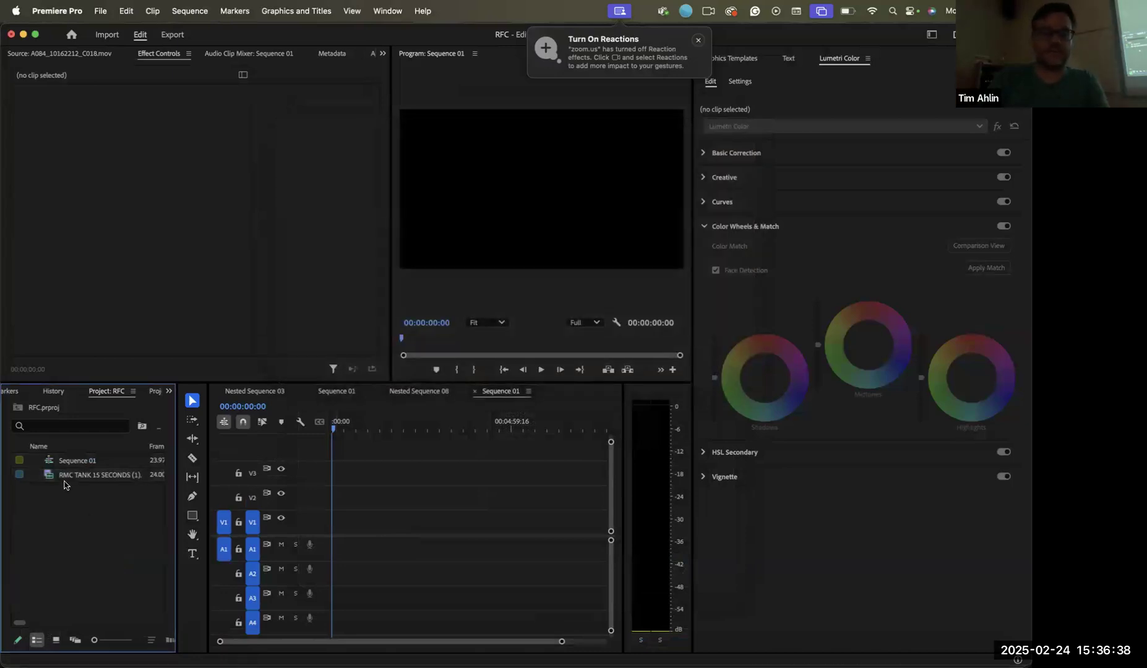
Place the imported clip at the start of track V1 and change the sequence settings to match it
{"action": "left_click_drag", "start_coordinate": [49, 478], "coordinate": [335, 526]}
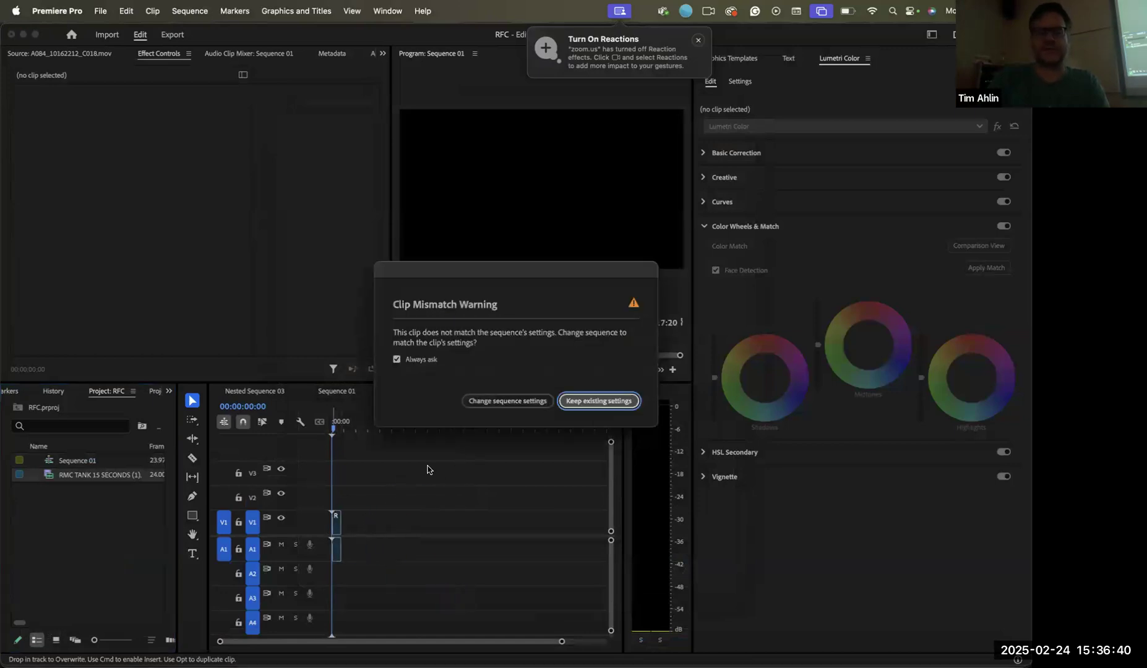
{"action": "left_click", "coordinate": [525, 403]}
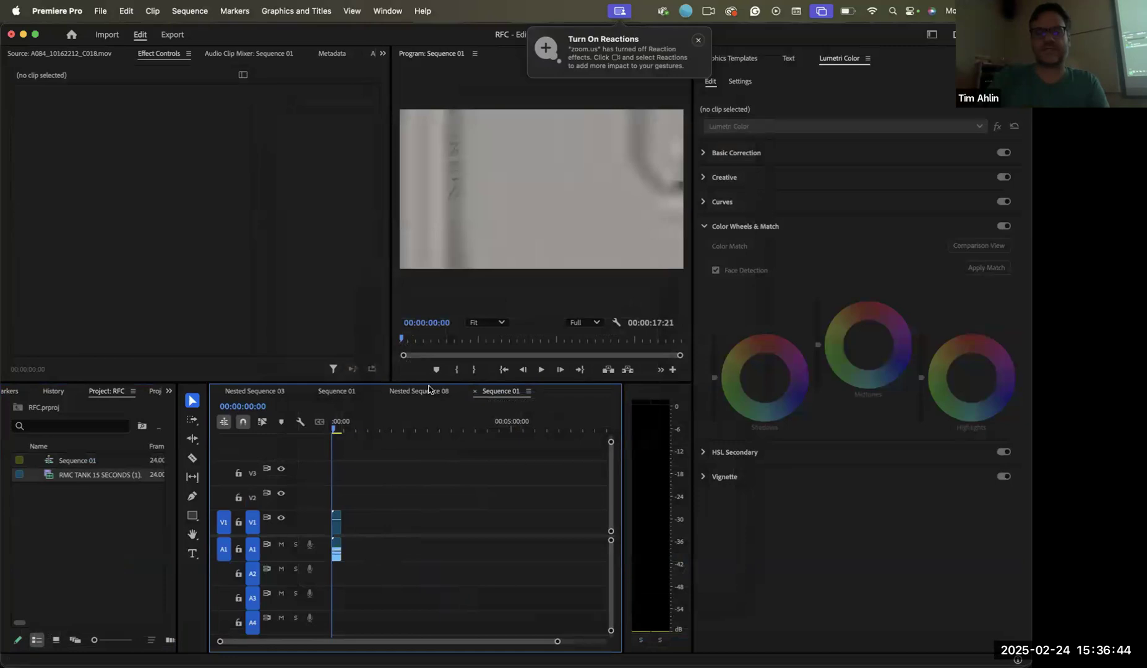
Play the sequence forward to 00:00:01:07 and maximize the Program monitor to inspect that frame
{"action": "key", "text": "space"}
{"action": "key", "text": "space"}
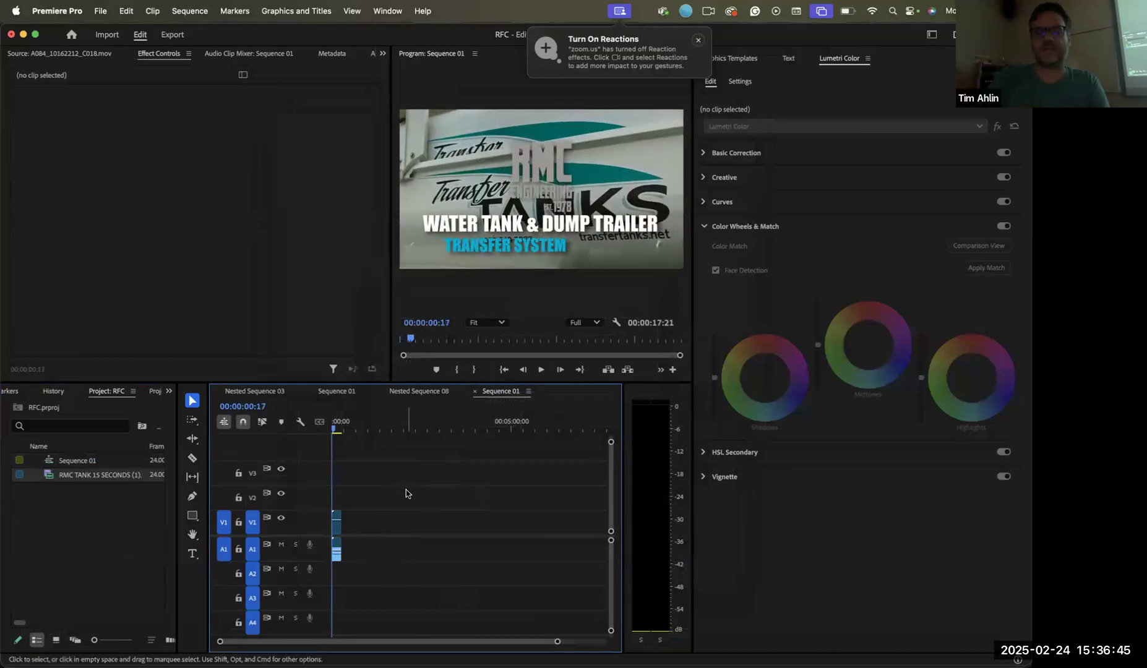
{"action": "left_click", "coordinate": [452, 304]}
{"action": "key", "text": "grave"}
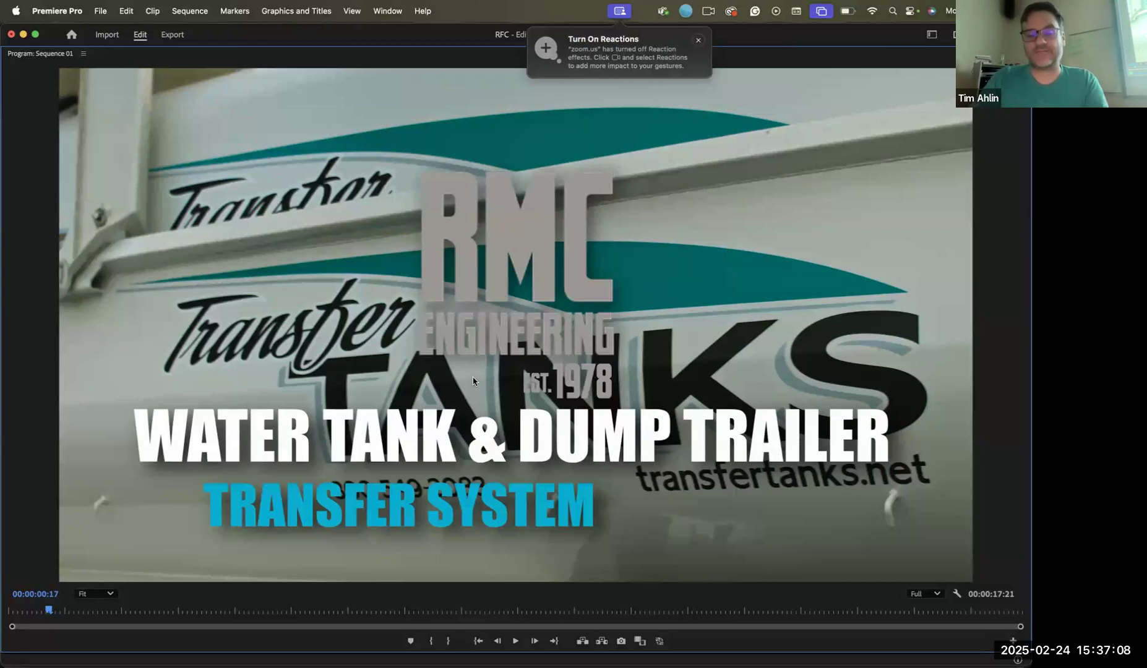
{"action": "key", "text": "space"}
{"action": "key", "text": "space"}
{"action": "key", "text": "grave"}
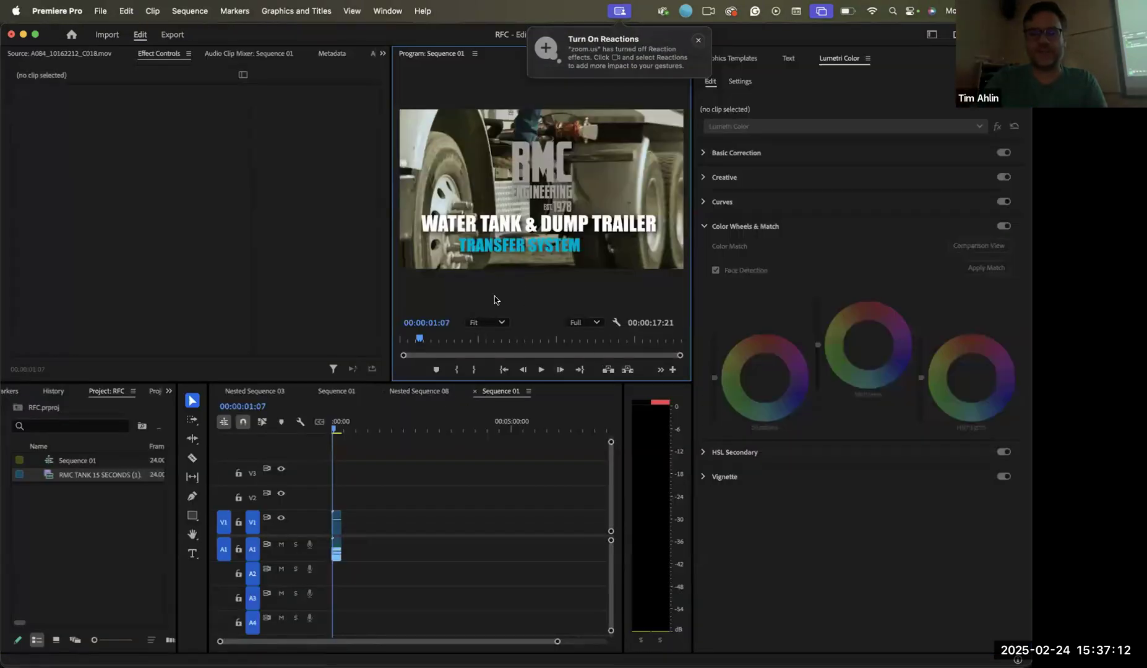
{"action": "key", "text": "grave"}
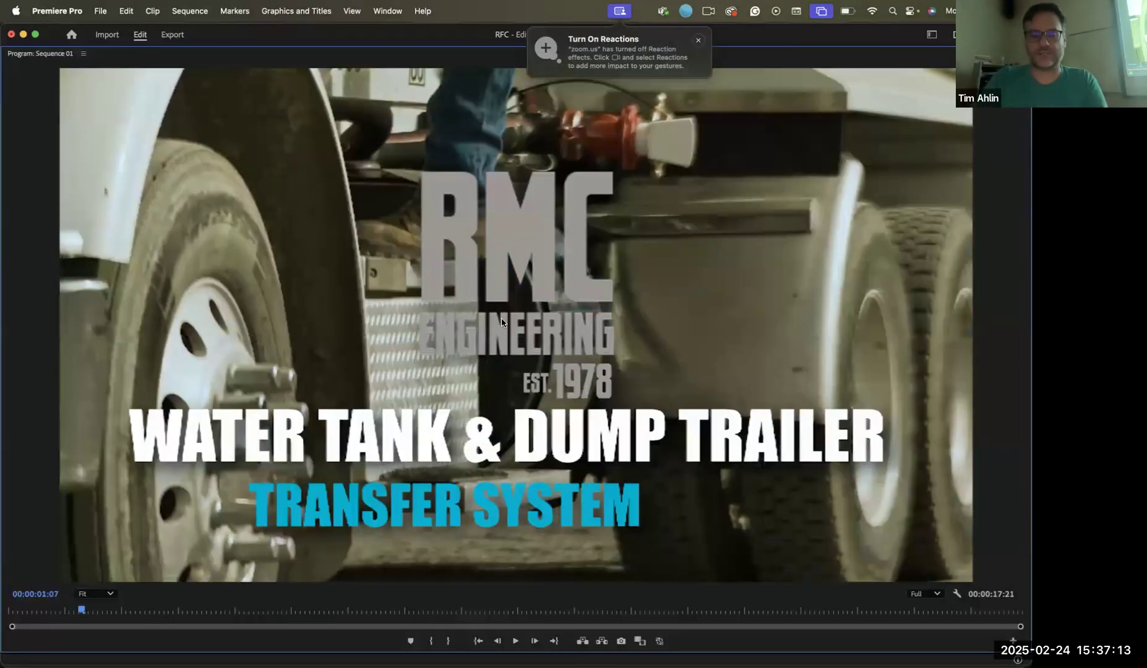
Export the current frame as a PNG named RMC-STILL to the Documents folder and dismiss the incoming call notification
{"action": "left_click", "coordinate": [620, 640]}
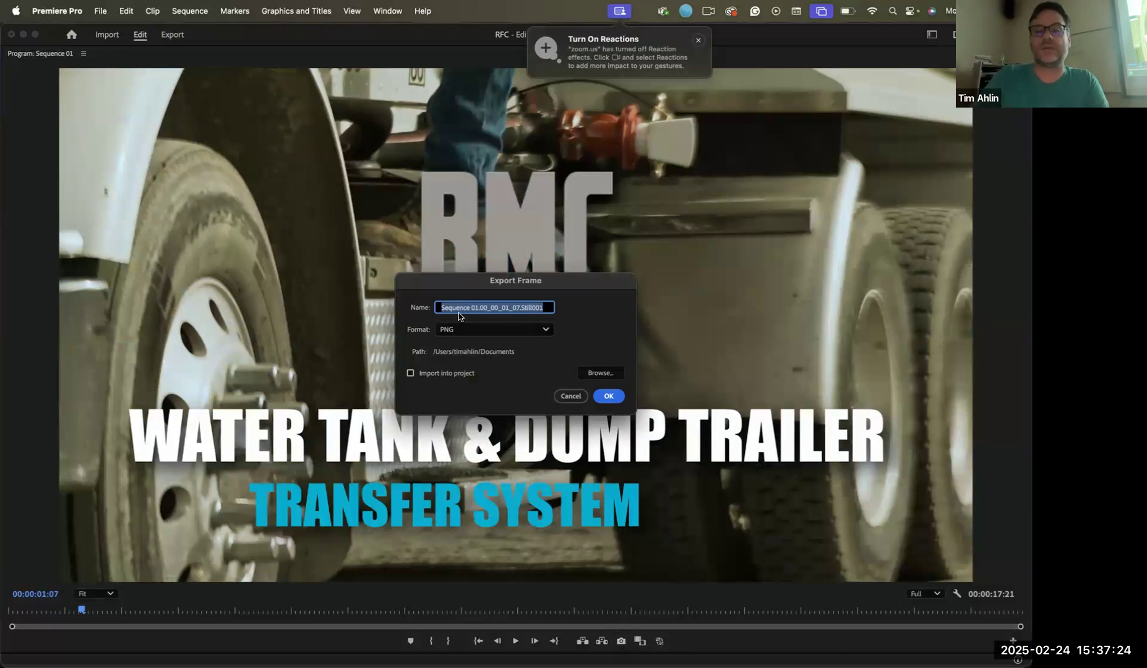
{"action": "type", "text": "R"}
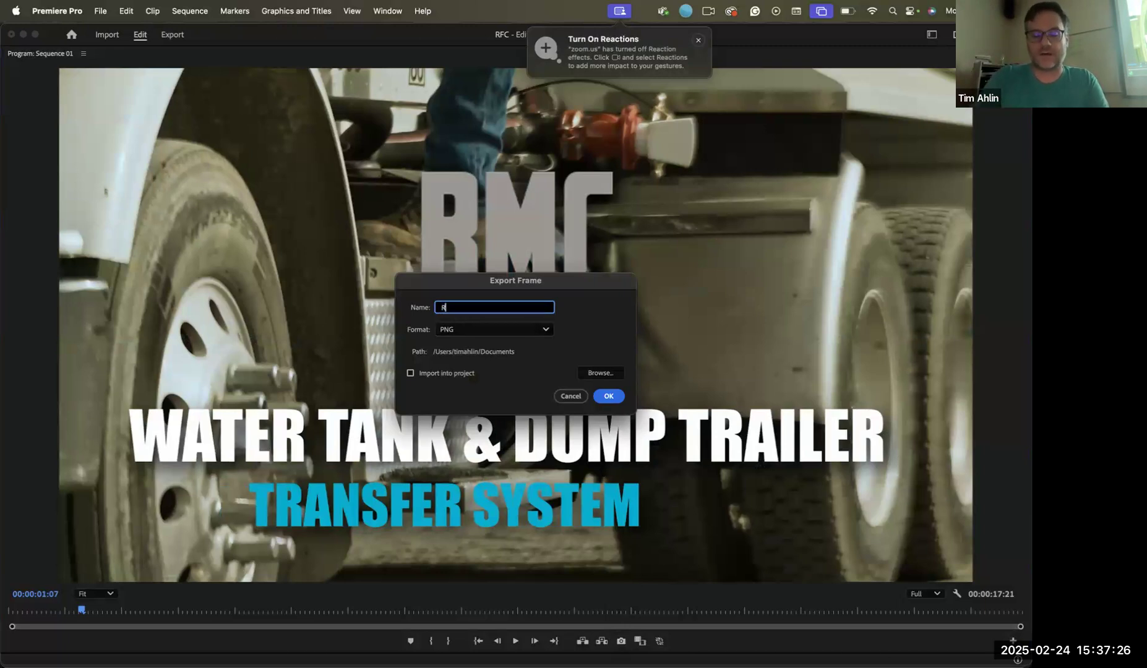
{"action": "type", "text": "MC-ST"}
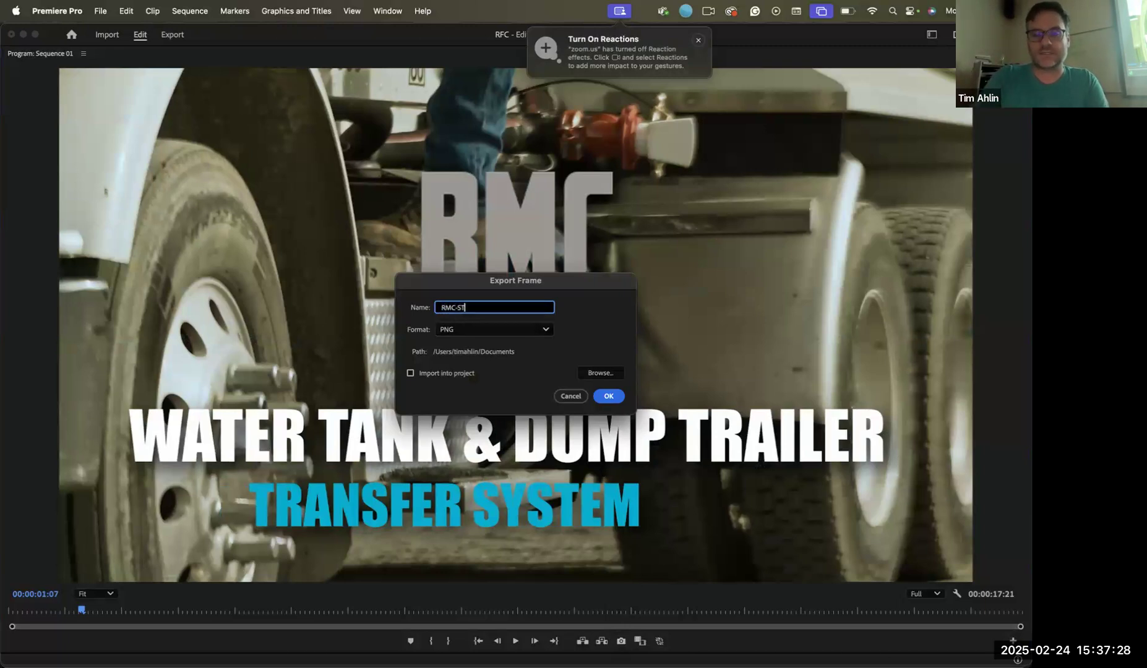
{"action": "type", "text": "ILL"}
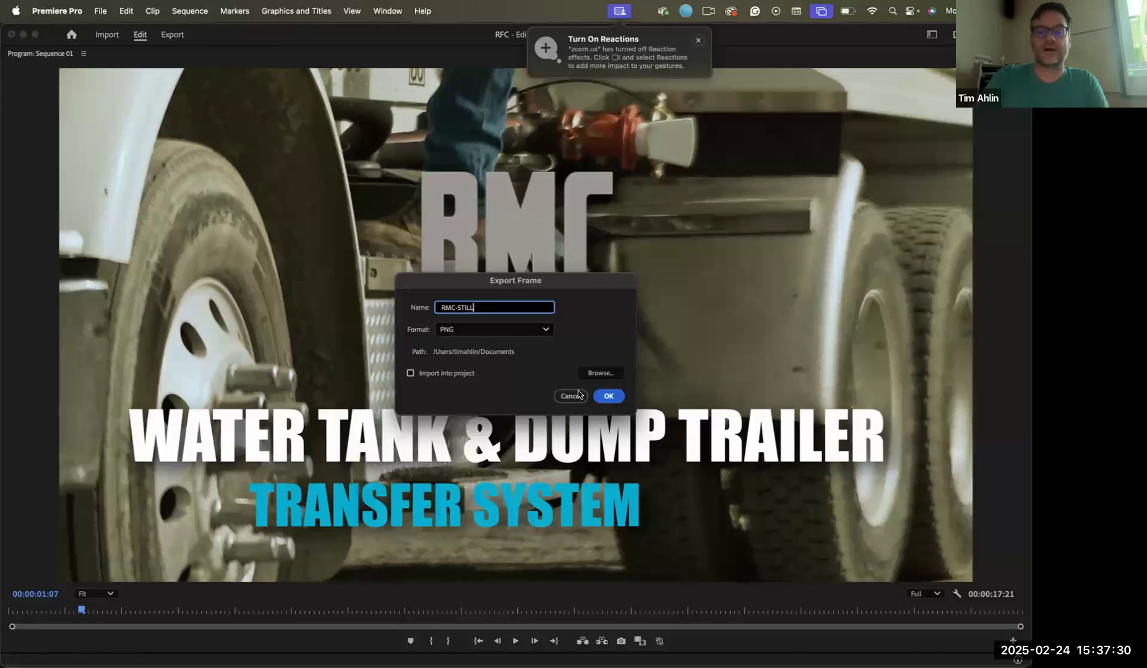
{"action": "left_click", "coordinate": [599, 373]}
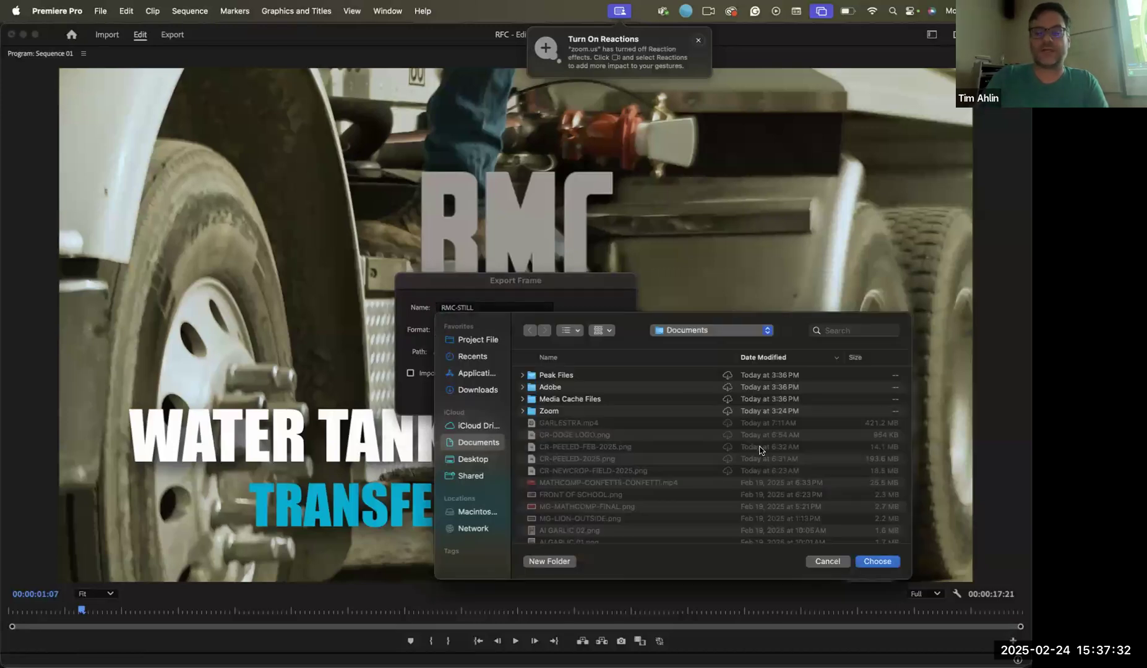
{"action": "left_click", "coordinate": [836, 566]}
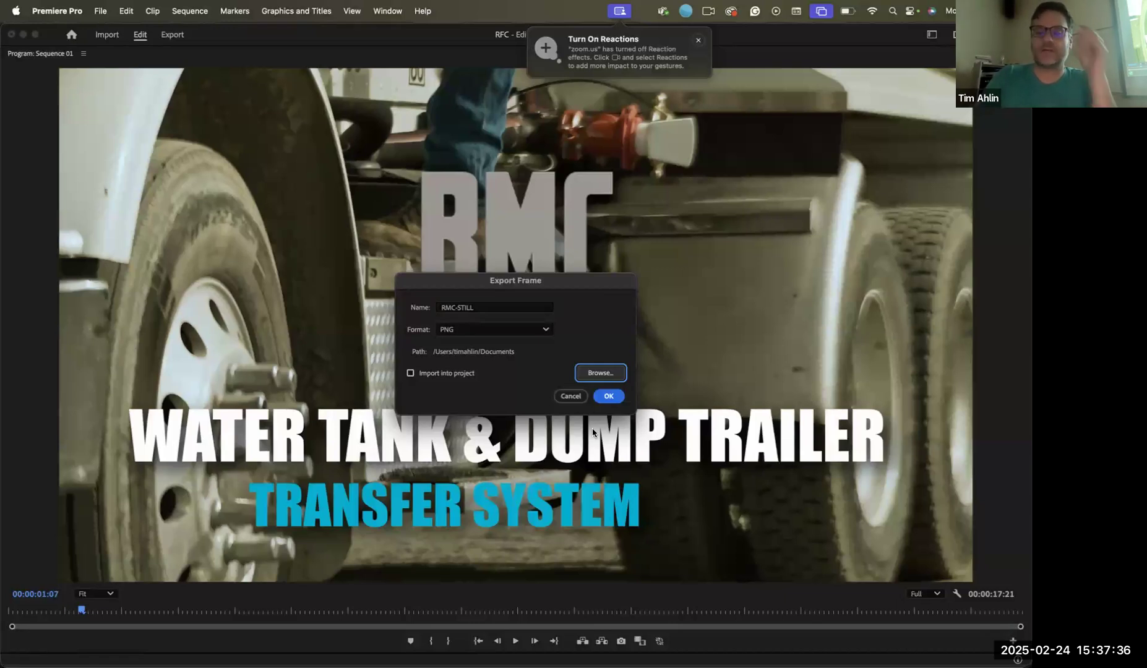
{"action": "left_click", "coordinate": [612, 396]}
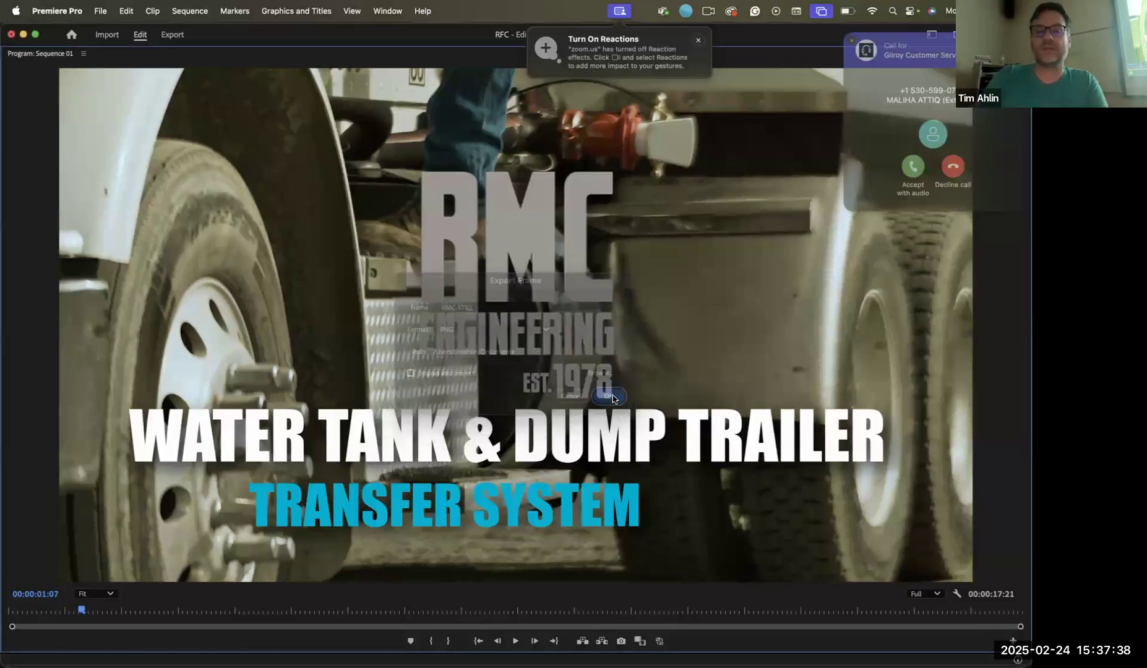
{"action": "left_click", "coordinate": [851, 42]}
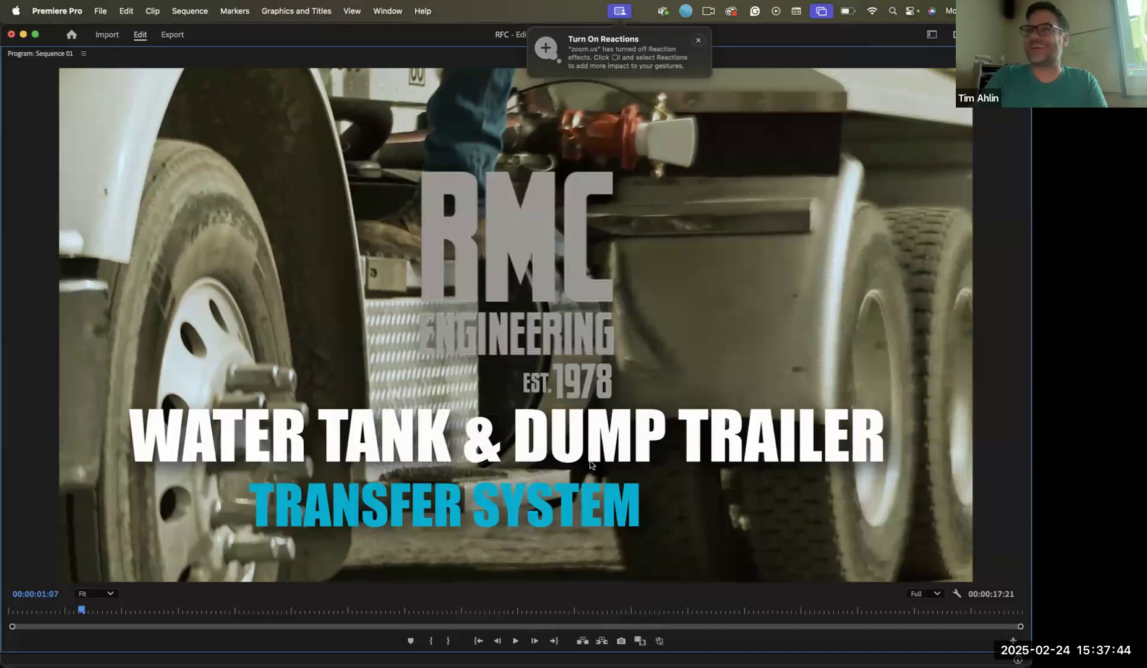
Switch to Photoshop and open RMC-STILL.png from the Documents folder
{"action": "left_click", "coordinate": [679, 647]}
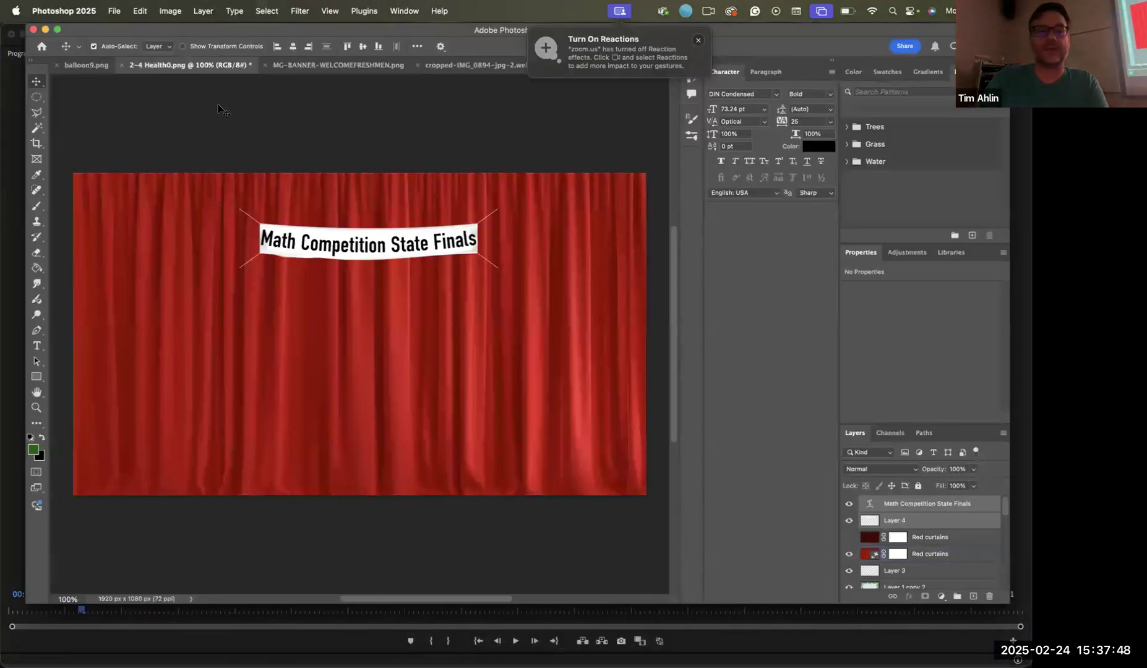
{"action": "left_click", "coordinate": [282, 140]}
{"action": "left_click", "coordinate": [118, 8]}
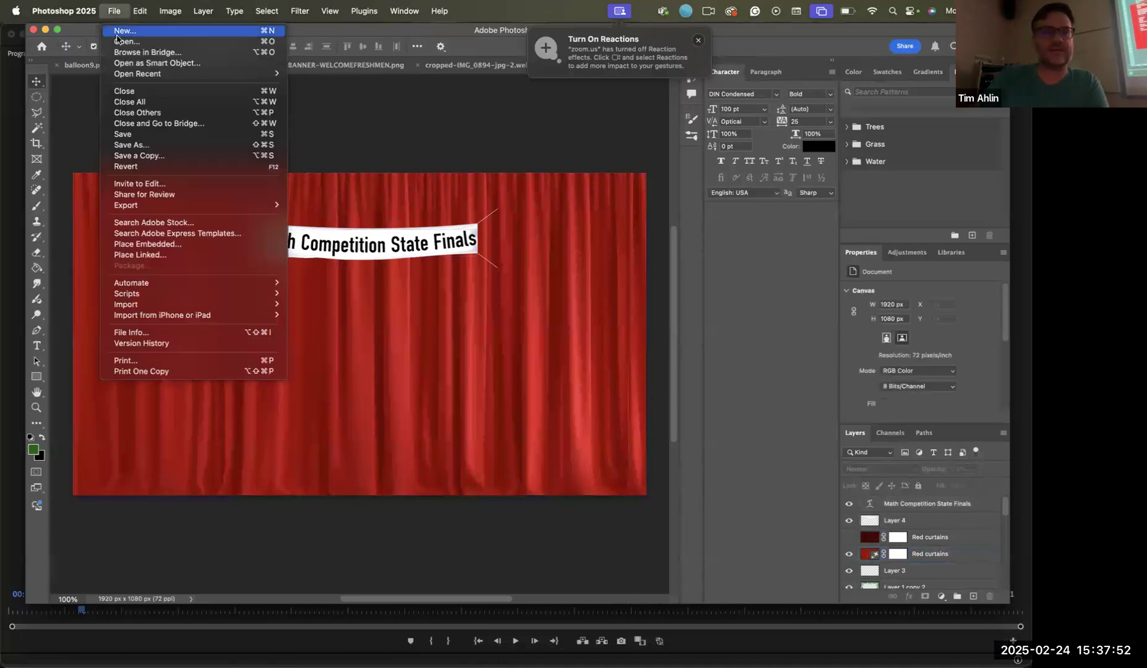
{"action": "left_click", "coordinate": [117, 42]}
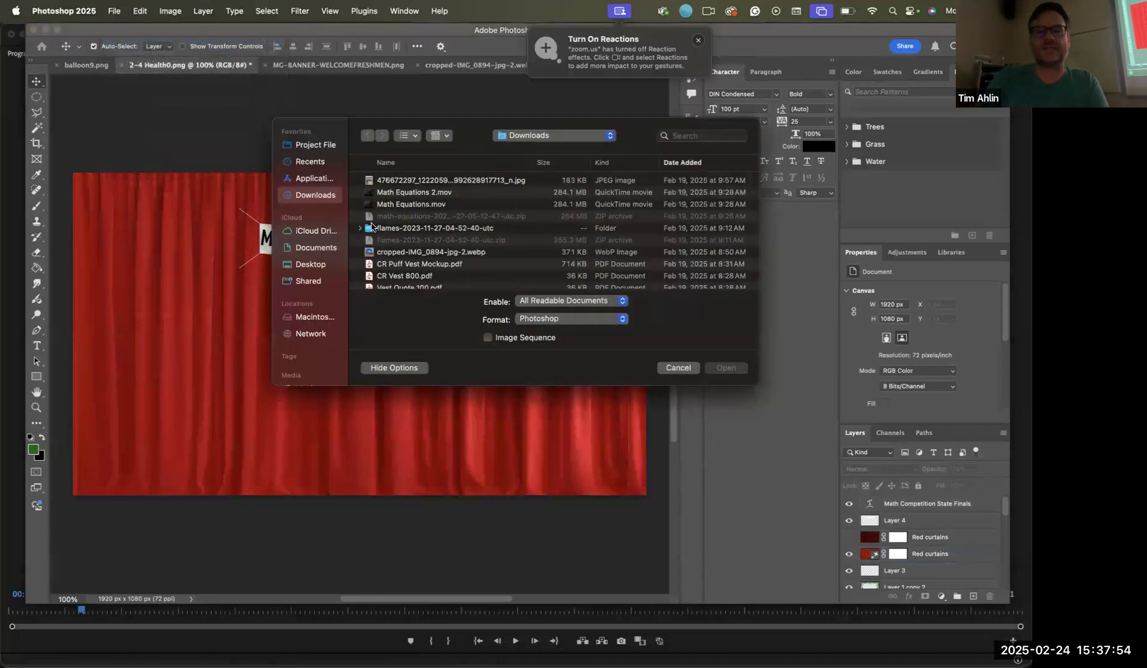
{"action": "left_click", "coordinate": [313, 248]}
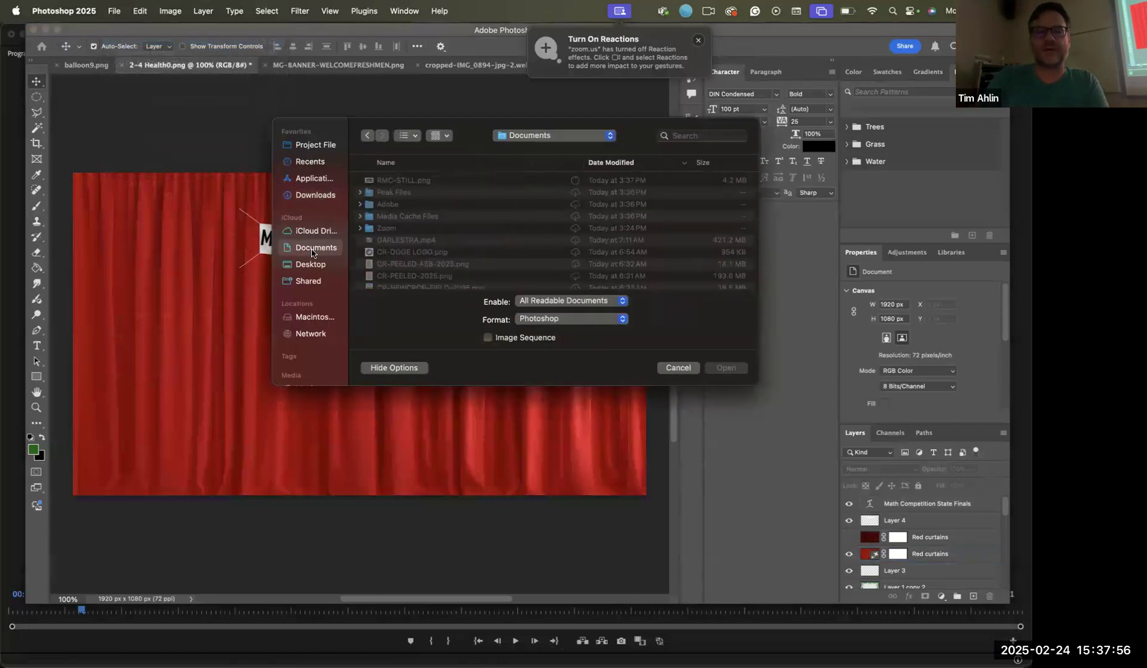
{"action": "left_click", "coordinate": [406, 180]}
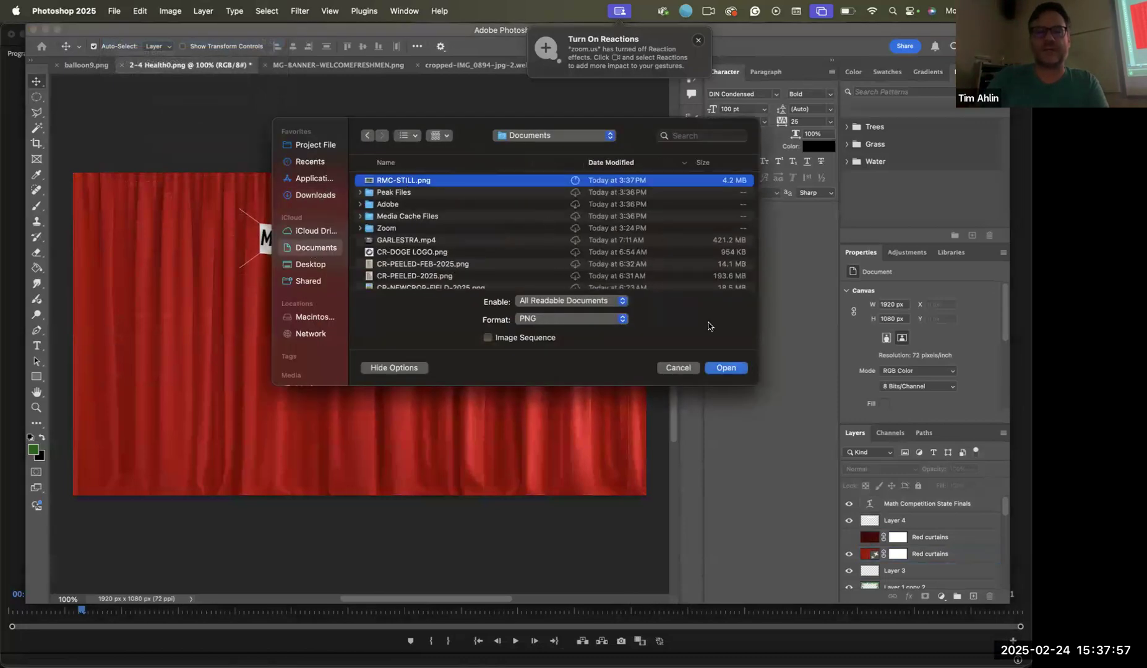
{"action": "left_click", "coordinate": [721, 369]}
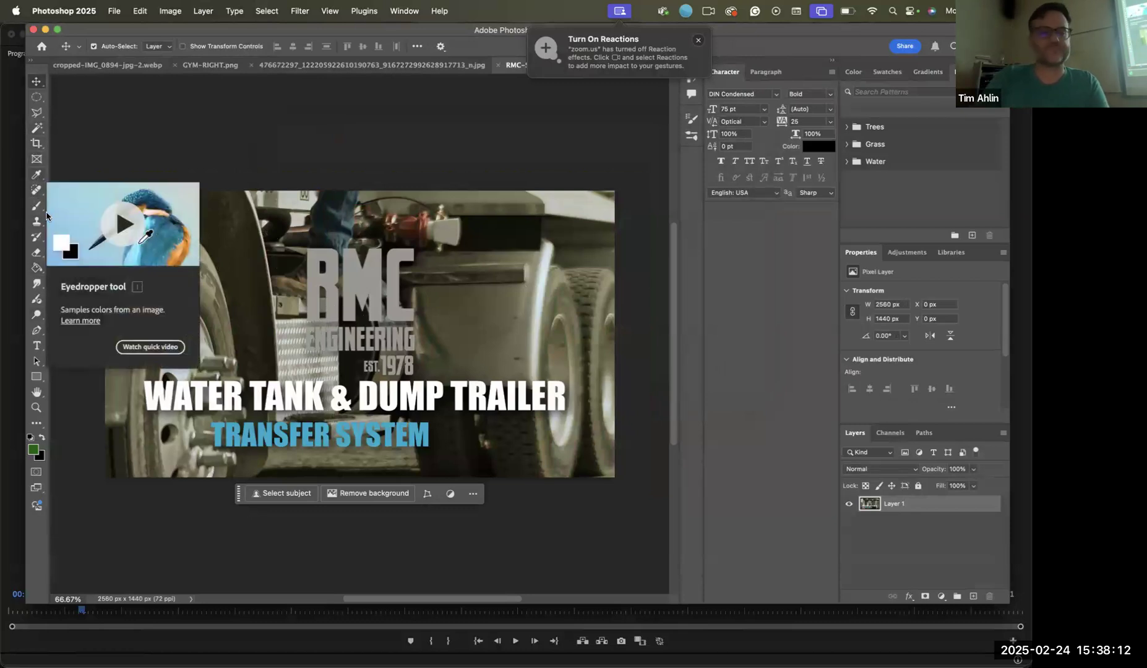
Try removing the background from the whole still image, and undo it
{"action": "left_click", "coordinate": [344, 497]}
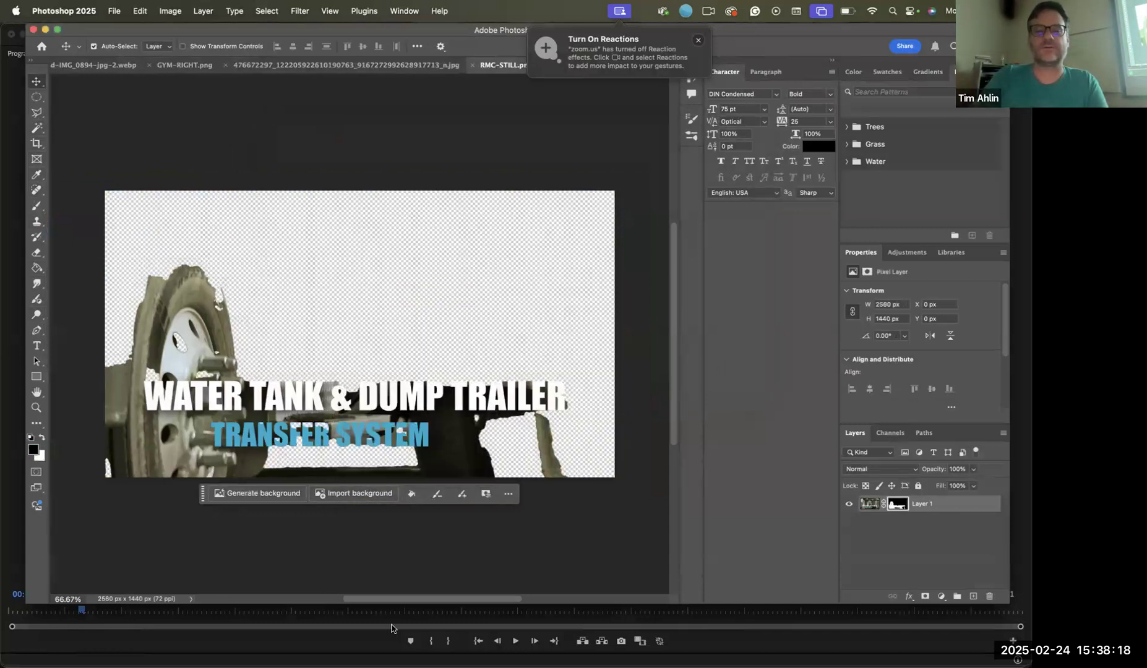
{"action": "key", "text": "super+z"}
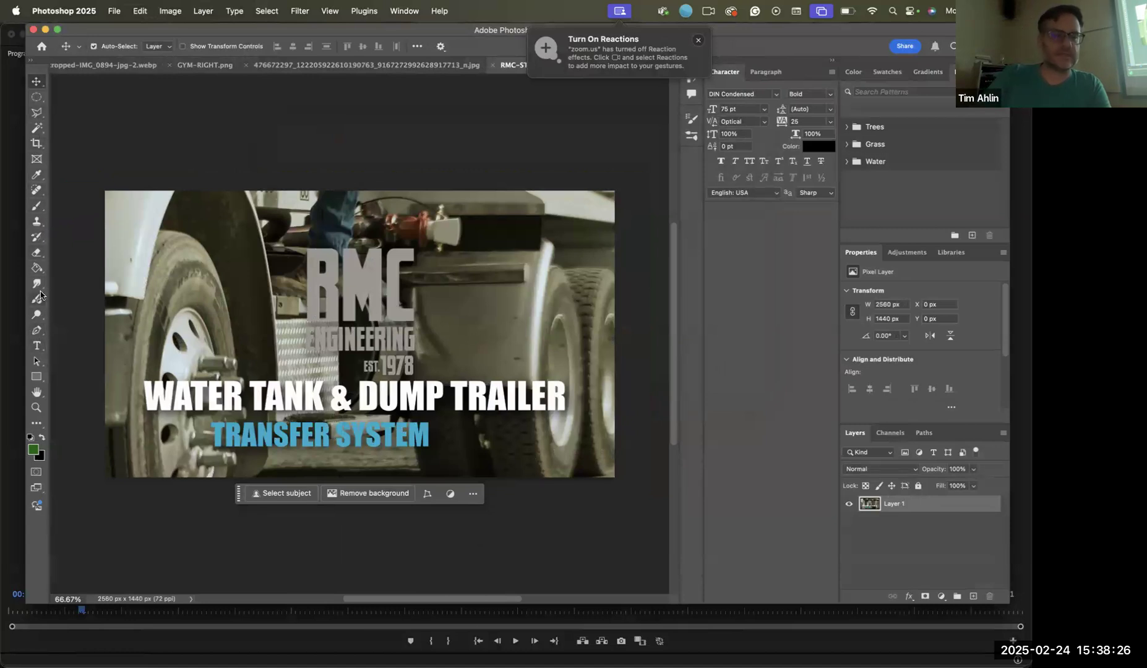
Select the RMC Engineering logo area with a rectangular marquee of about 650 by 700 px and cut it out of Layer 1
{"action": "left_click", "coordinate": [35, 98]}
{"action": "right_click", "coordinate": [36, 98]}
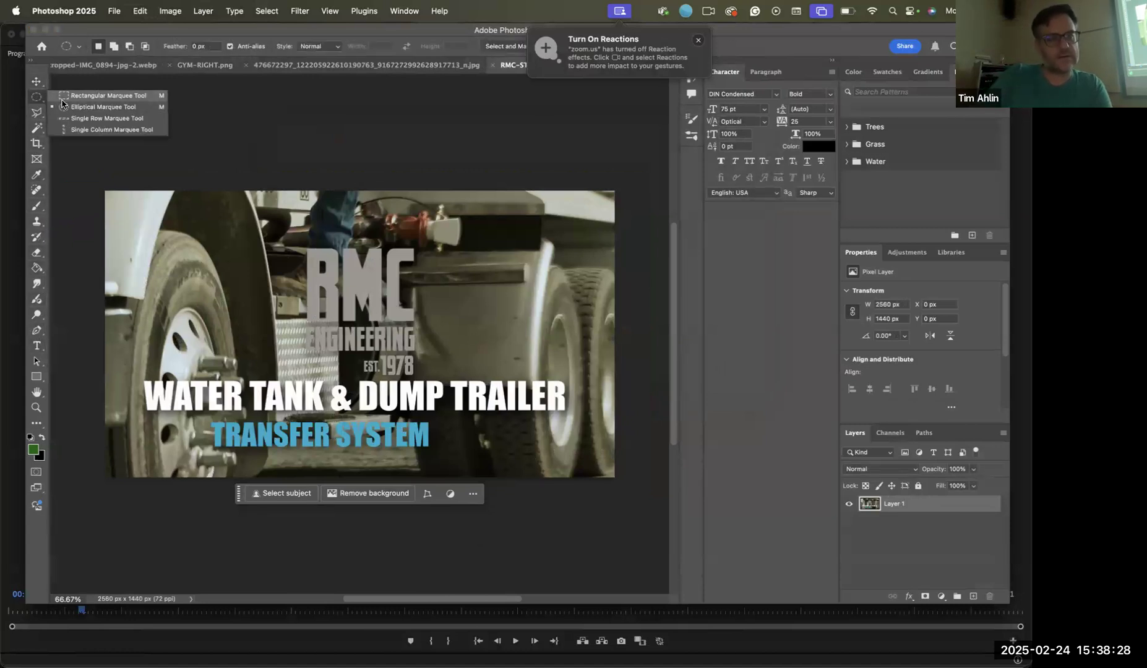
{"action": "left_click", "coordinate": [69, 97]}
{"action": "left_click_drag", "start_coordinate": [297, 237], "coordinate": [429, 379]}
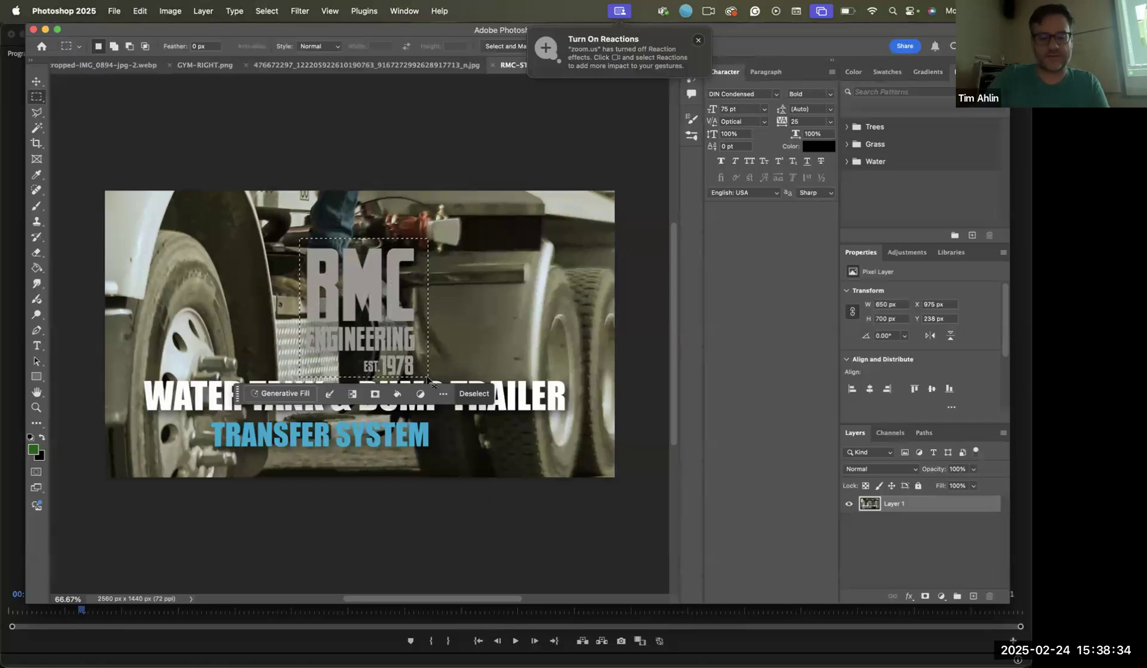
{"action": "key", "text": "BackSpace"}
{"action": "left_click", "coordinate": [455, 327]}
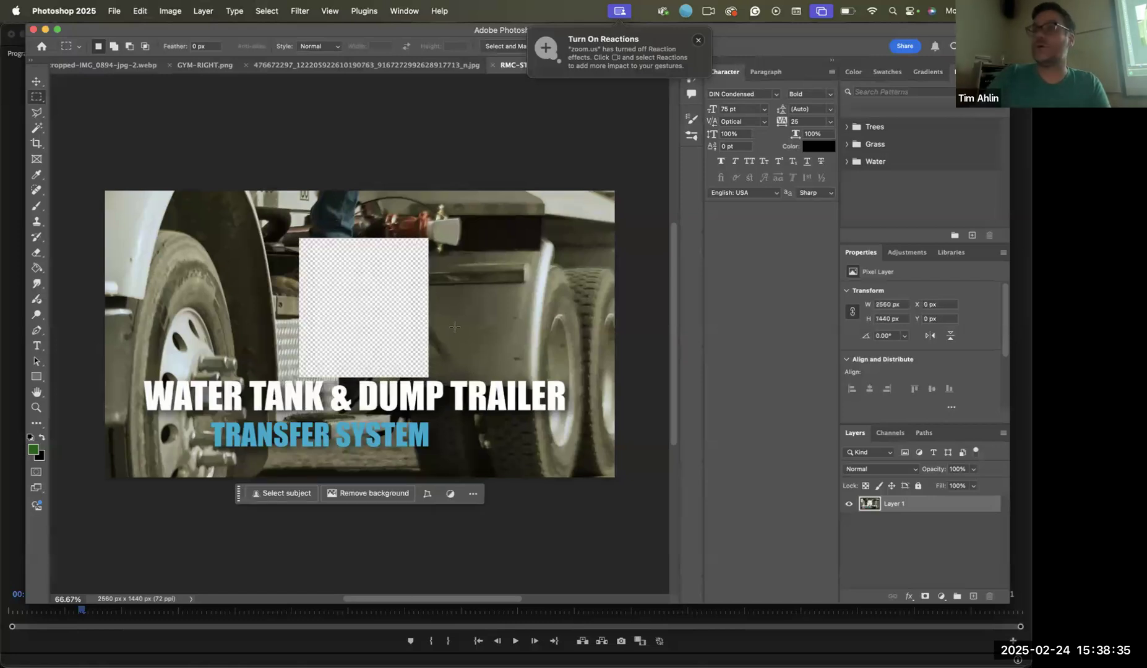
Paste the cut logo onto a new layer with default settings and hide Layer 1
{"action": "left_click", "coordinate": [141, 10]}
{"action": "mouse_move", "coordinate": [115, 11]}
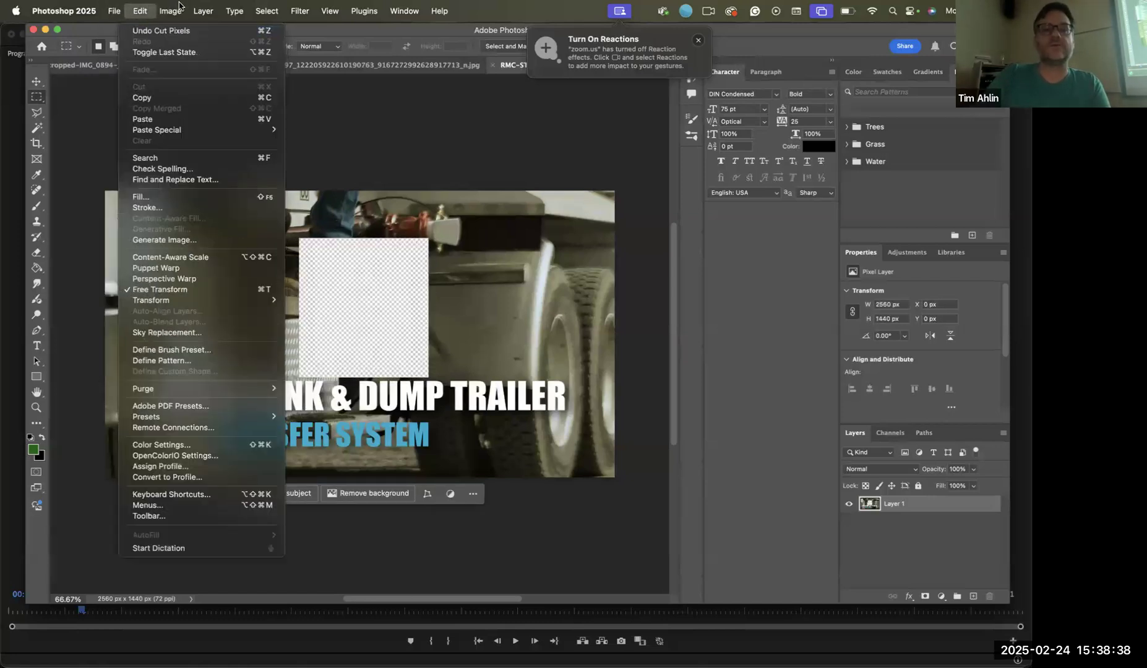
{"action": "mouse_move", "coordinate": [203, 11]}
{"action": "mouse_move", "coordinate": [260, 30]}
{"action": "left_click", "coordinate": [405, 36]}
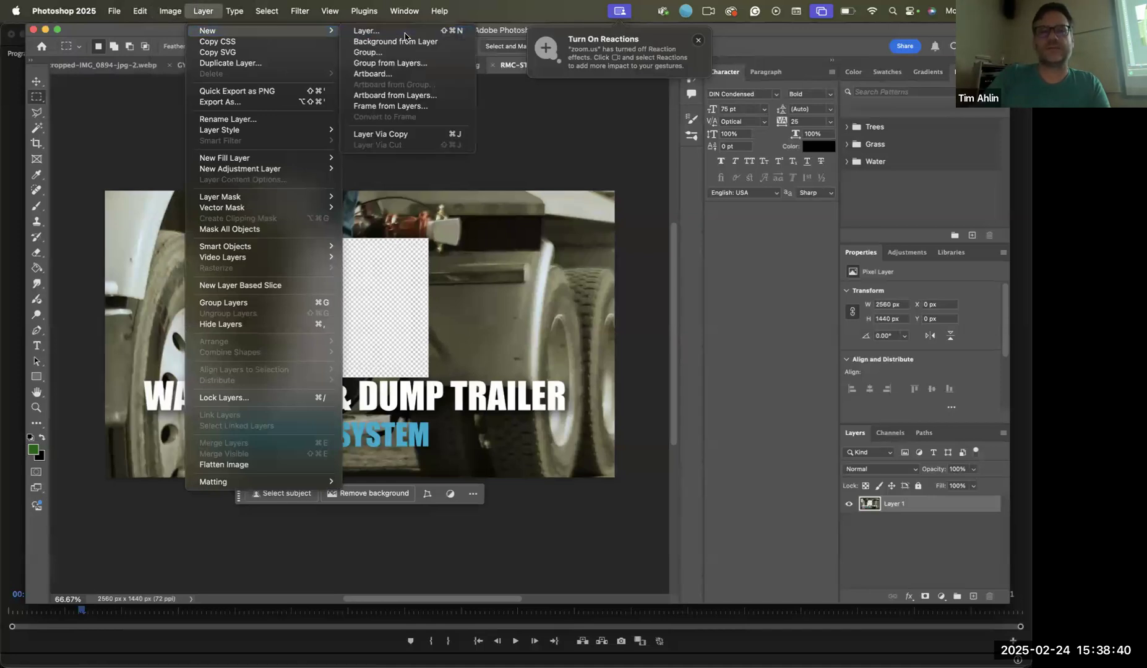
{"action": "key", "text": "Return"}
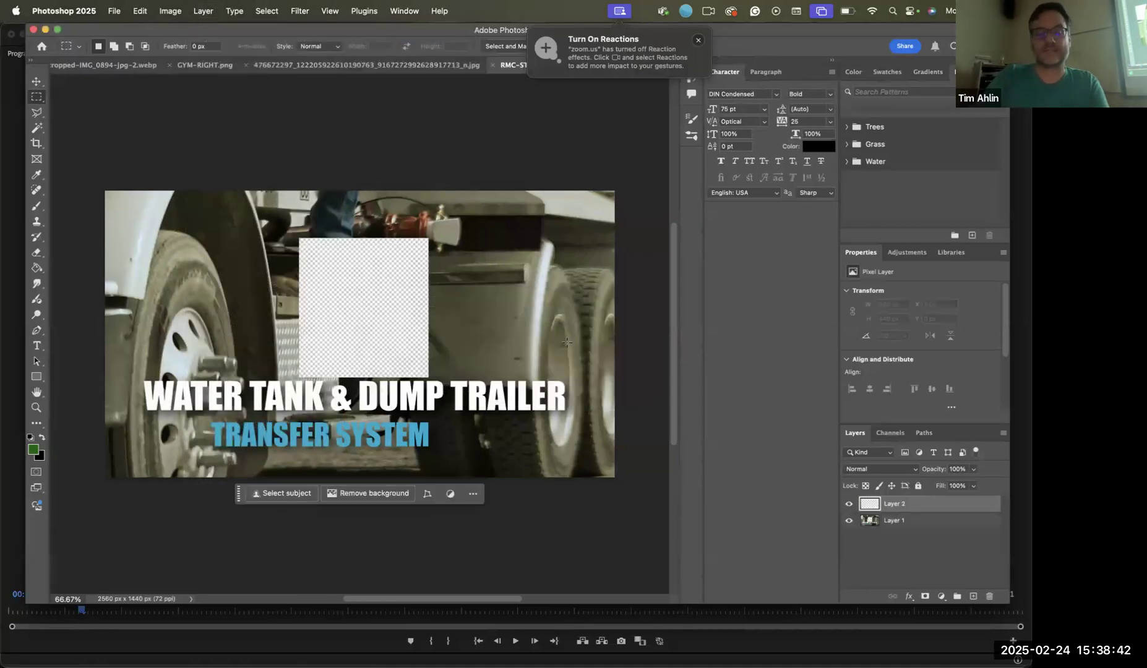
{"action": "key", "text": "super+v"}
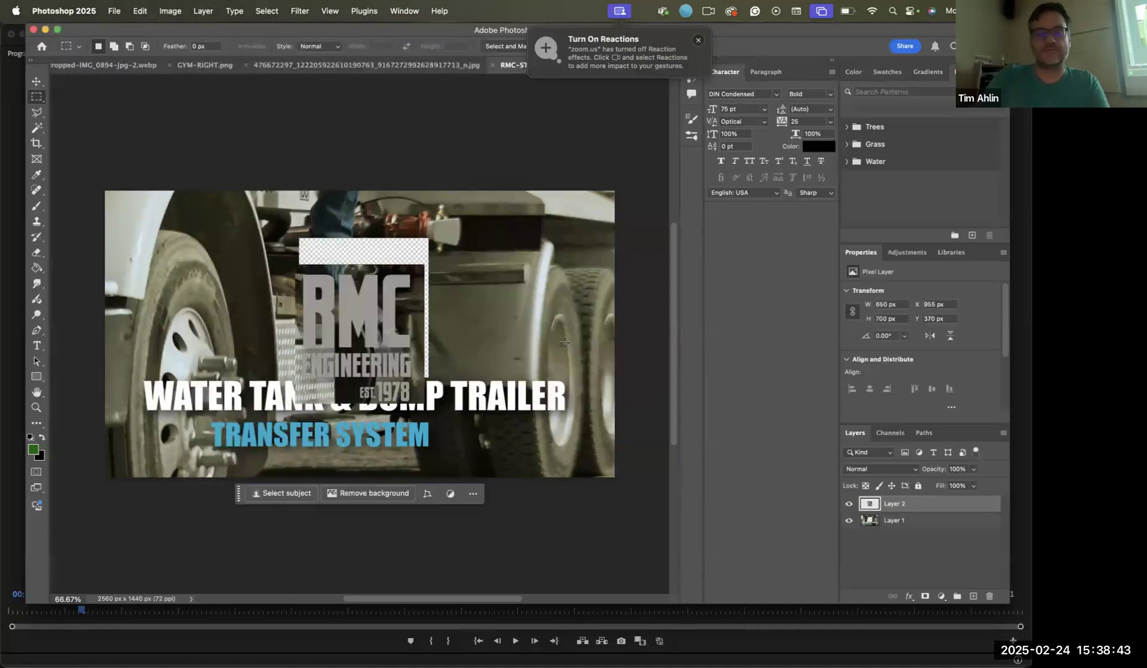
{"action": "left_click", "coordinate": [849, 521]}
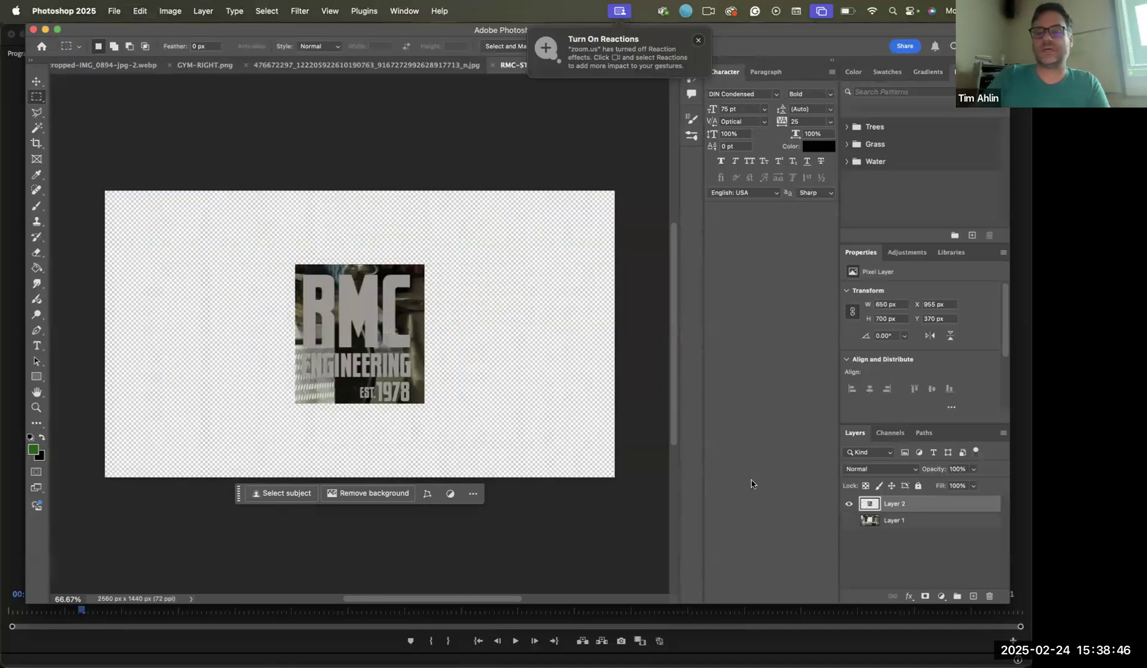
Try removing the background from the pasted logo on Layer 2, and undo it
{"action": "left_click", "coordinate": [362, 498]}
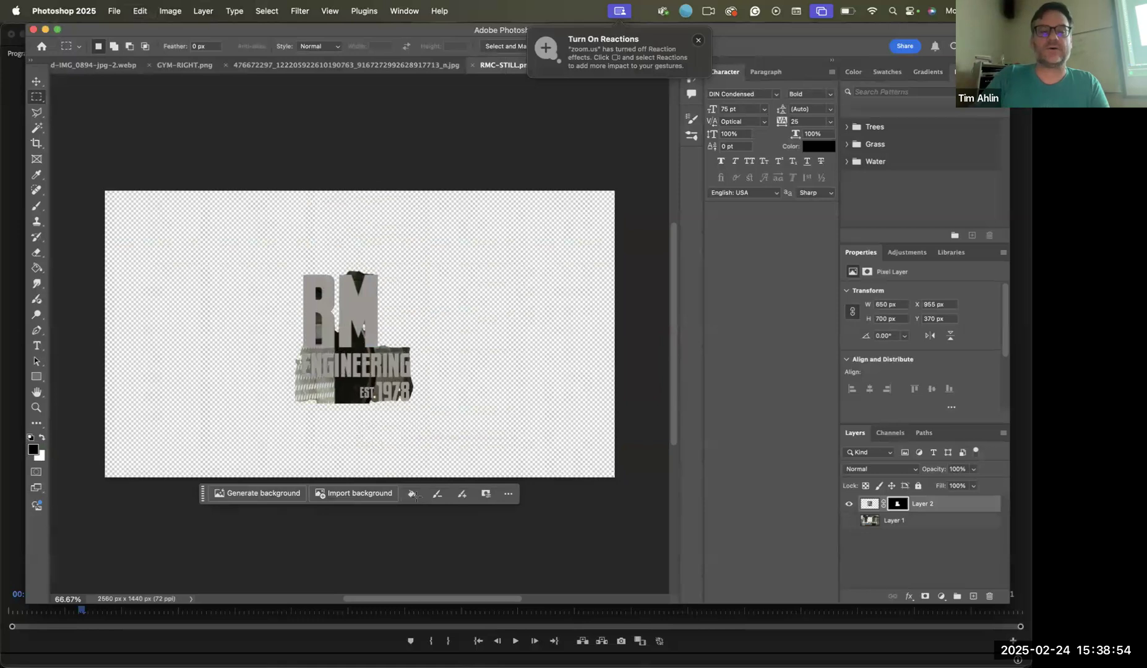
{"action": "key", "text": "super+z"}
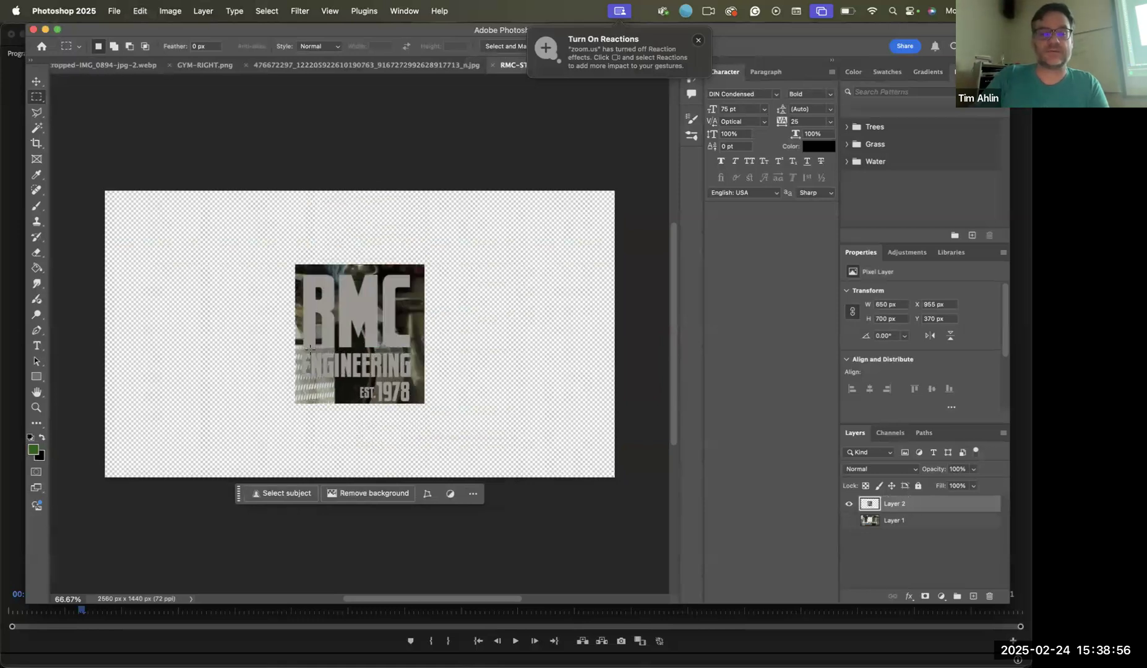
Examine the edges of the logo's lettering against its background at close range
{"action": "key", "text": "super+equal"}
{"action": "key", "text": "super+equal"}
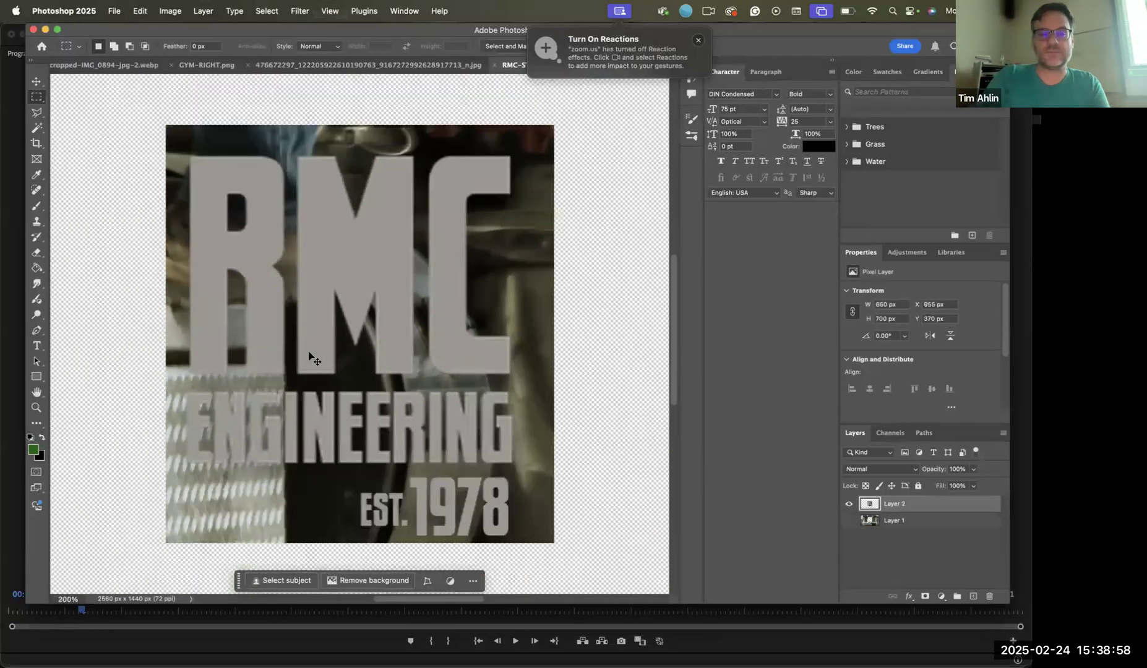
{"action": "key", "text": "super+equal"}
{"action": "key", "text": "super+equal"}
{"action": "key", "text": "super+equal"}
{"action": "key", "text": "super+equal"}
{"action": "key", "text": "super+equal"}
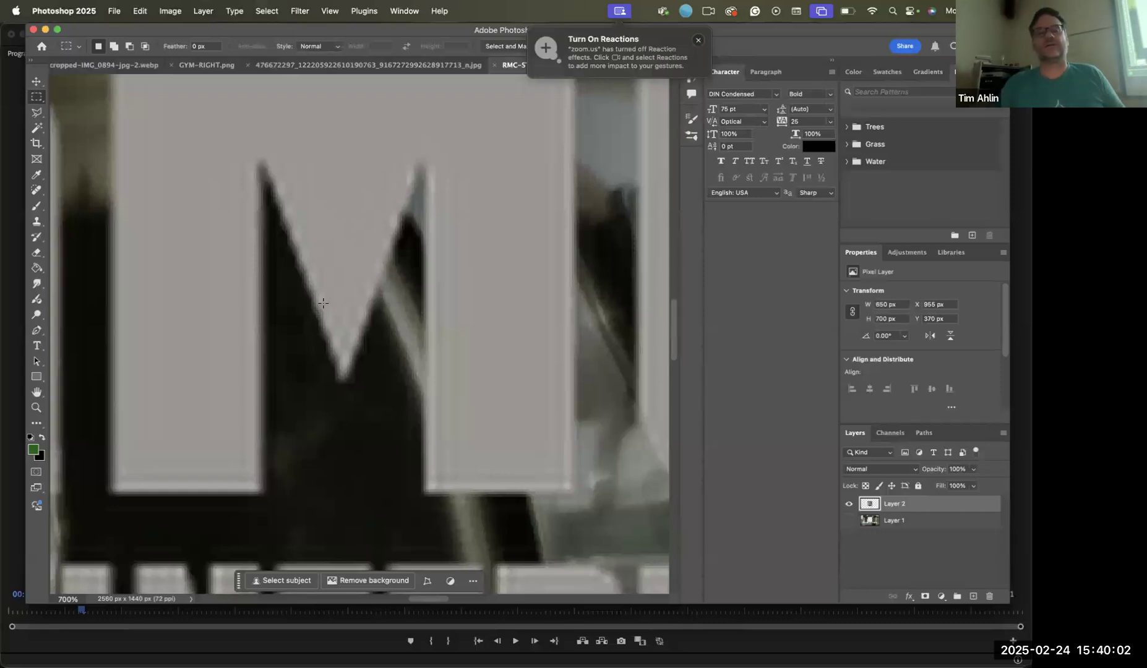
{"action": "key", "text": "super+minus"}
{"action": "key", "text": "super+minus"}
{"action": "key", "text": "super+minus"}
{"action": "key", "text": "super+minus"}
{"action": "key", "text": "super+minus"}
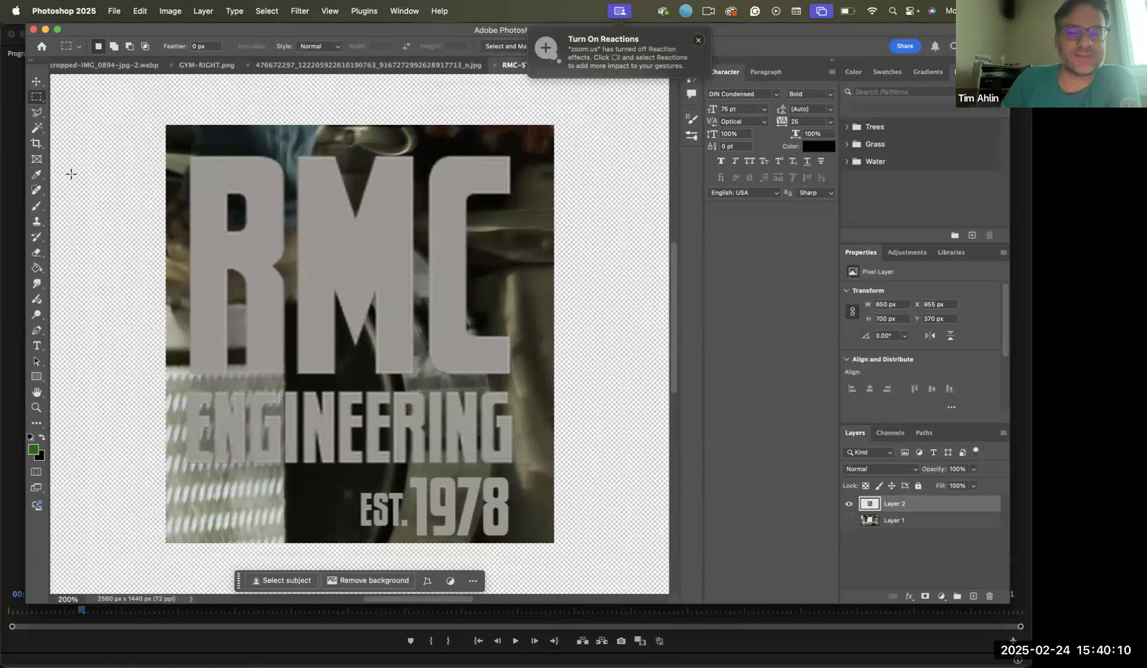
{"action": "scroll", "coordinate": [303, 296], "scroll_direction": "up", "scroll_amount": 10}
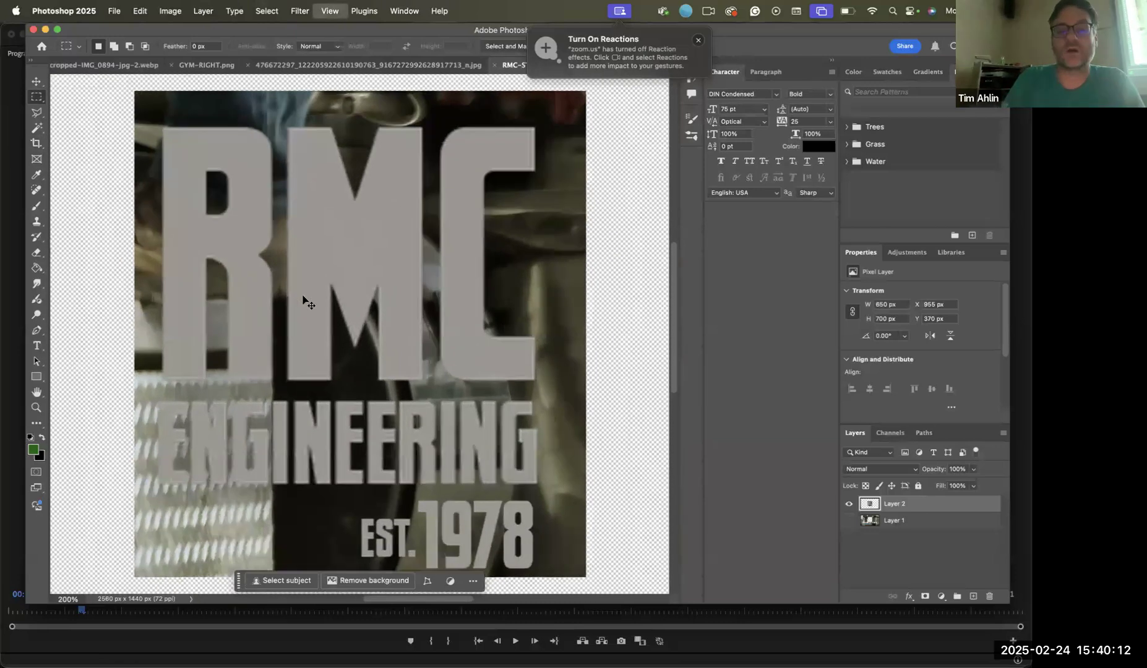
{"action": "key", "text": "super+plus"}
{"action": "key", "text": "super+plus"}
{"action": "key", "text": "super+minus"}
{"action": "key", "text": "super+minus"}
{"action": "key", "text": "super+minus"}
{"action": "key", "text": "super+minus"}
{"action": "key", "text": "super+minus"}
{"action": "key", "text": "super+minus"}
{"action": "key", "text": "super+minus"}
{"action": "key", "text": "super+minus"}
{"action": "key", "text": "super+minus"}
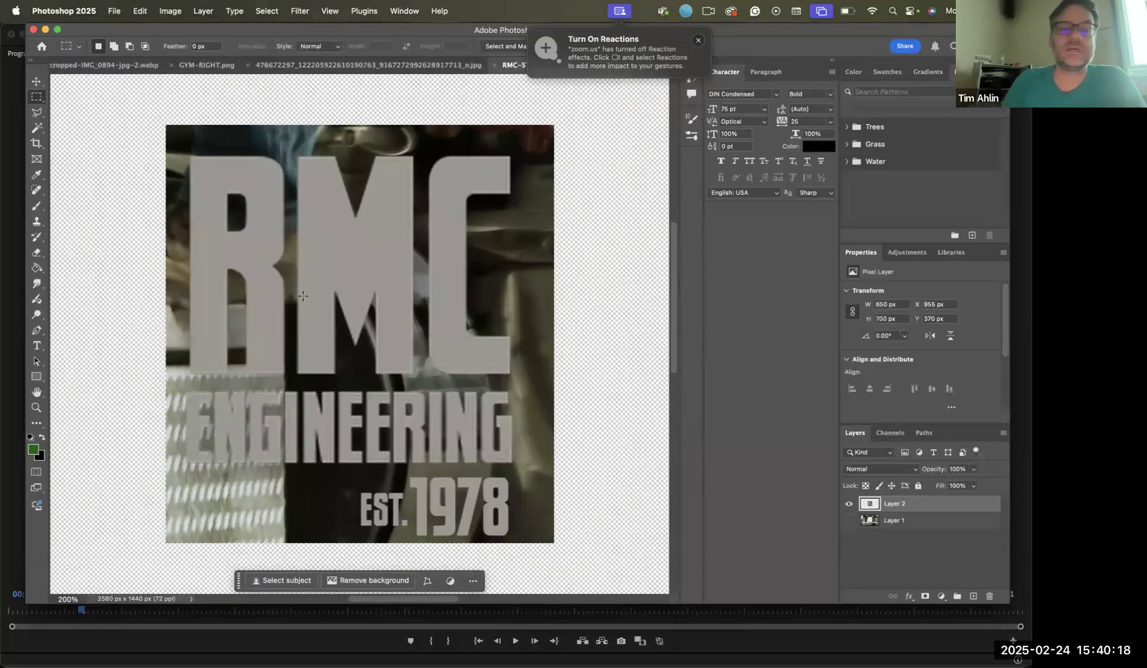
{"action": "key", "text": "super+plus"}
{"action": "key", "text": "super+minus"}
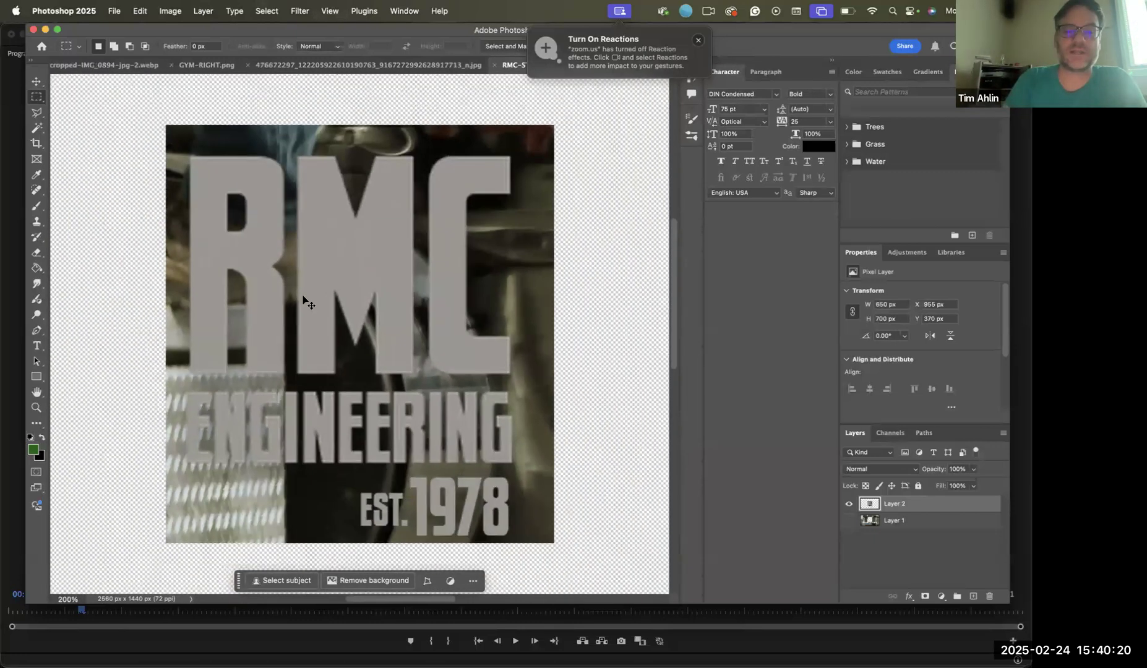
{"action": "key", "text": "super+plus"}
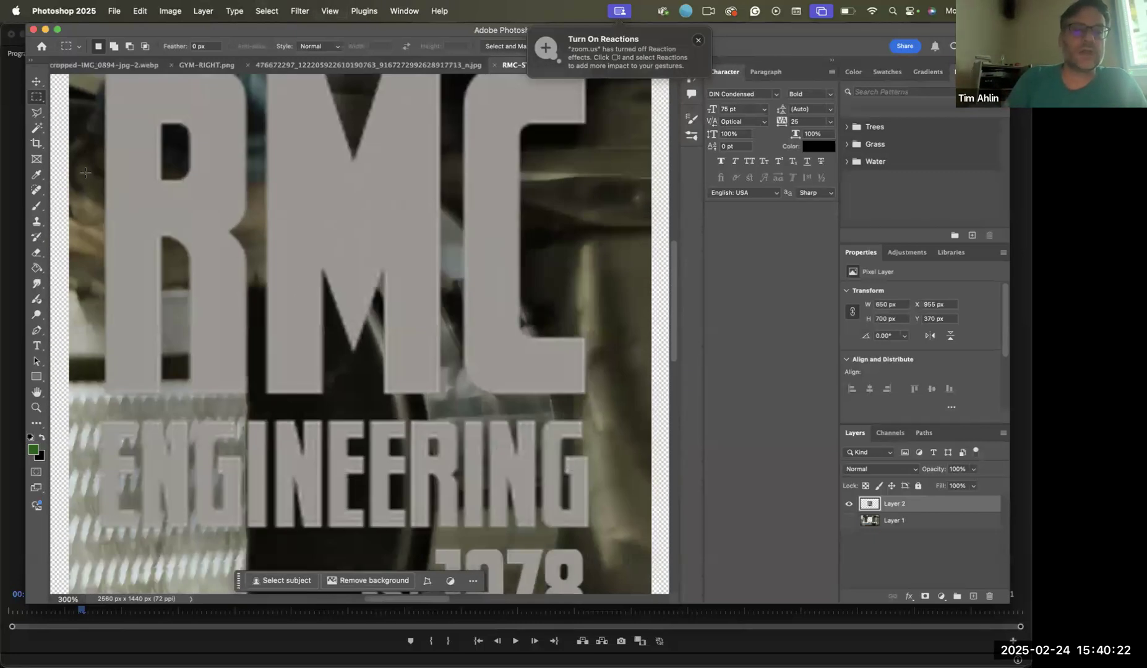
{"action": "left_click", "coordinate": [37, 113]}
{"action": "scroll", "coordinate": [117, 165], "scroll_direction": "up", "scroll_amount": 4}
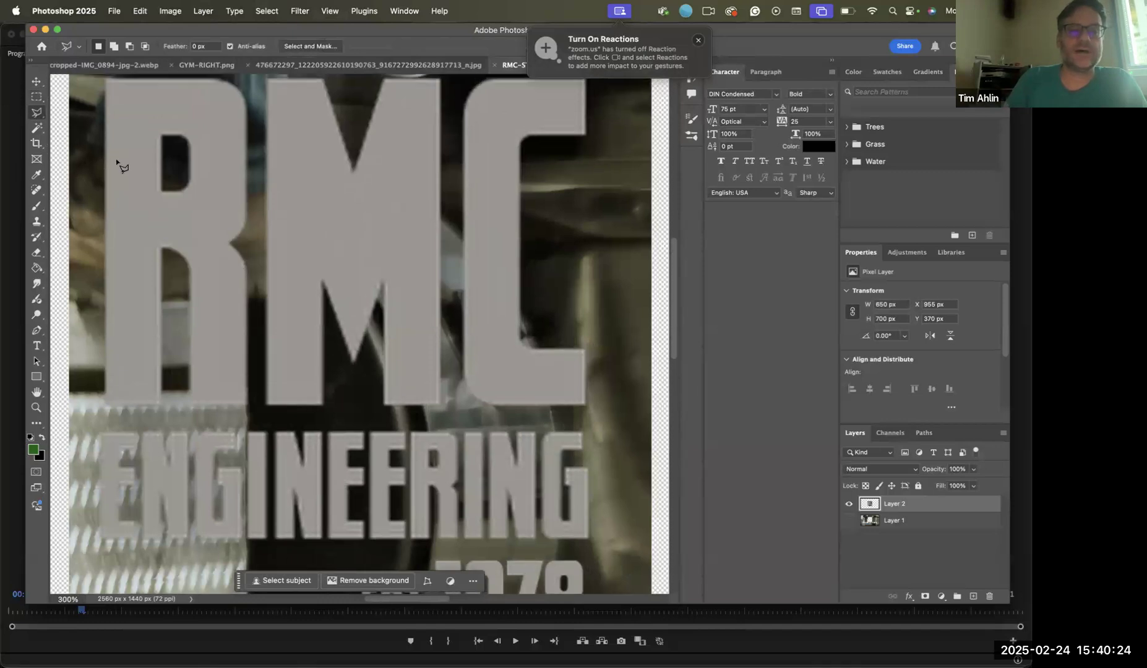
{"action": "left_click", "coordinate": [97, 142]}
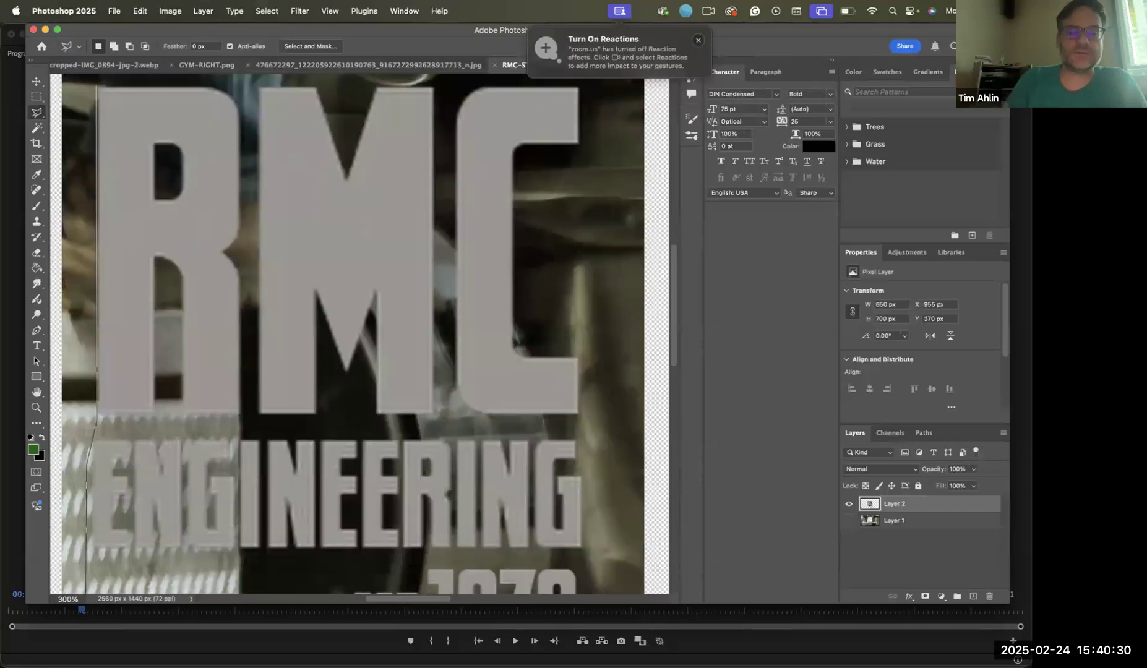
{"action": "scroll", "coordinate": [99, 145], "scroll_direction": "up", "scroll_amount": 10}
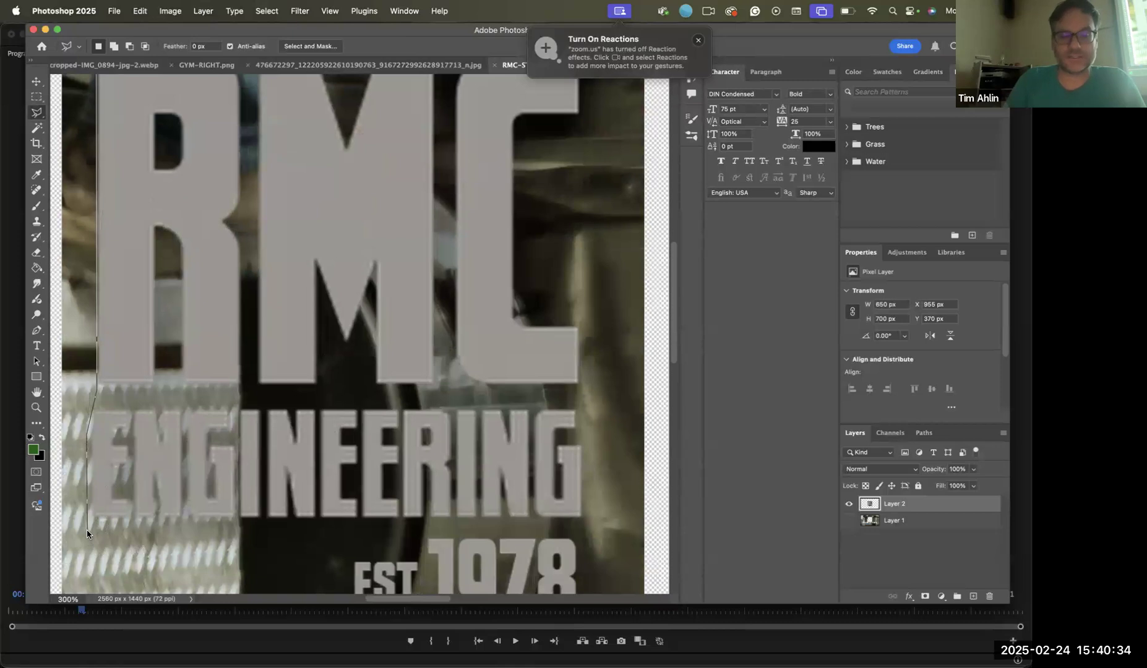
{"action": "double_click", "coordinate": [87, 530]}
{"action": "left_click", "coordinate": [297, 548]}
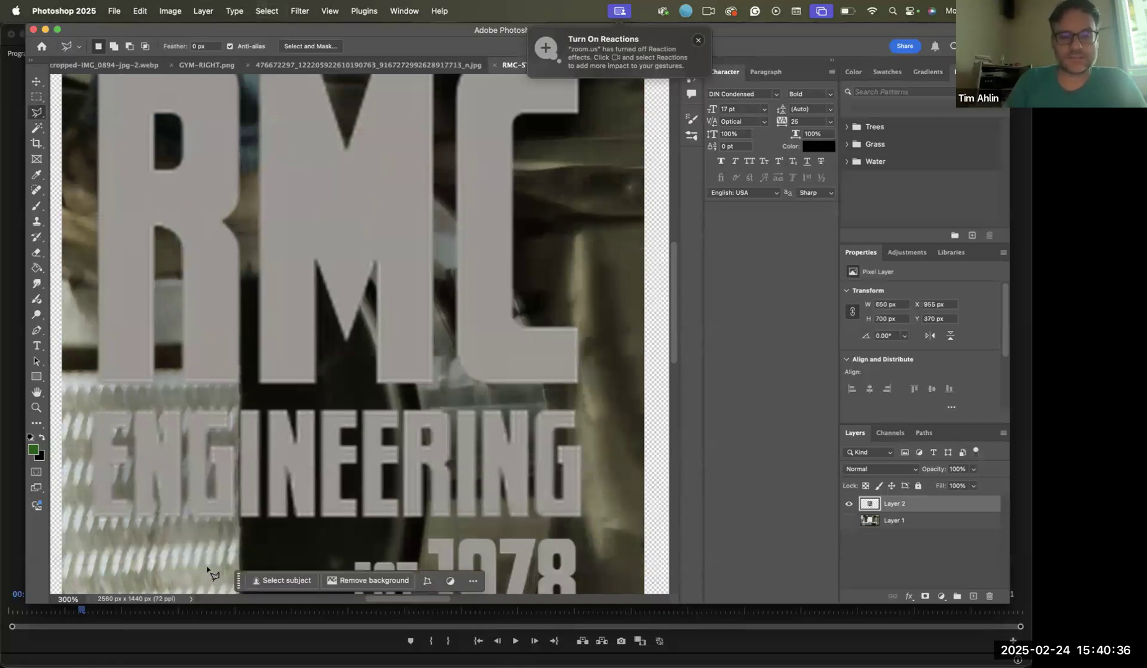
Remove the background from Layer 2 and choose to subtract from its layer mask with the brush
{"action": "left_click", "coordinate": [344, 581]}
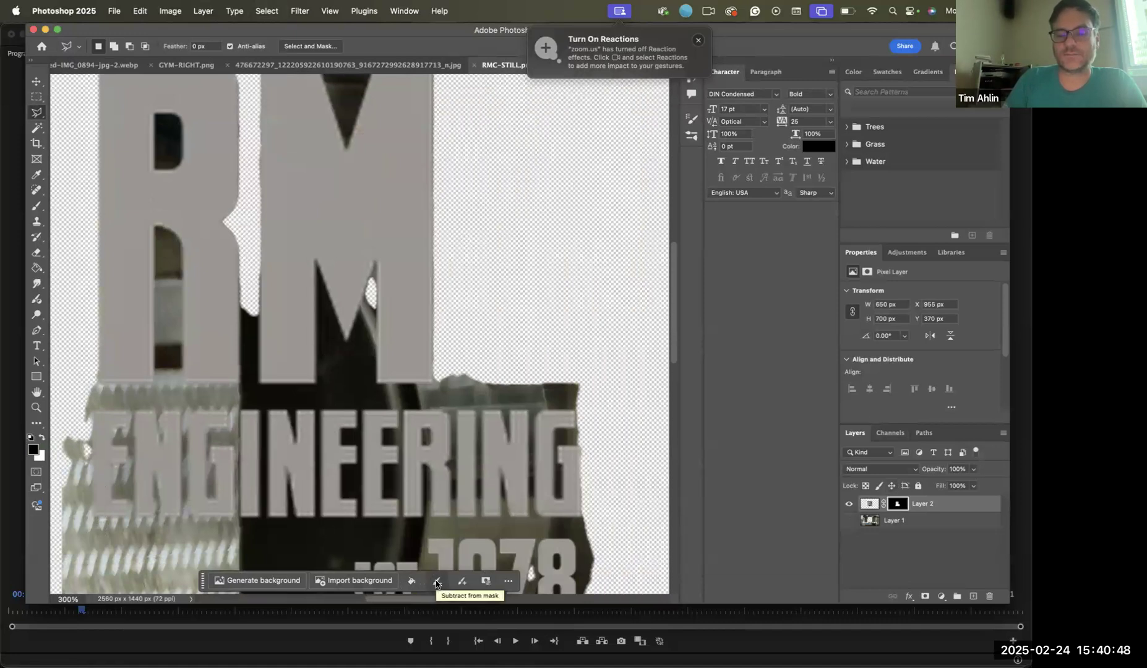
{"action": "left_click", "coordinate": [437, 584]}
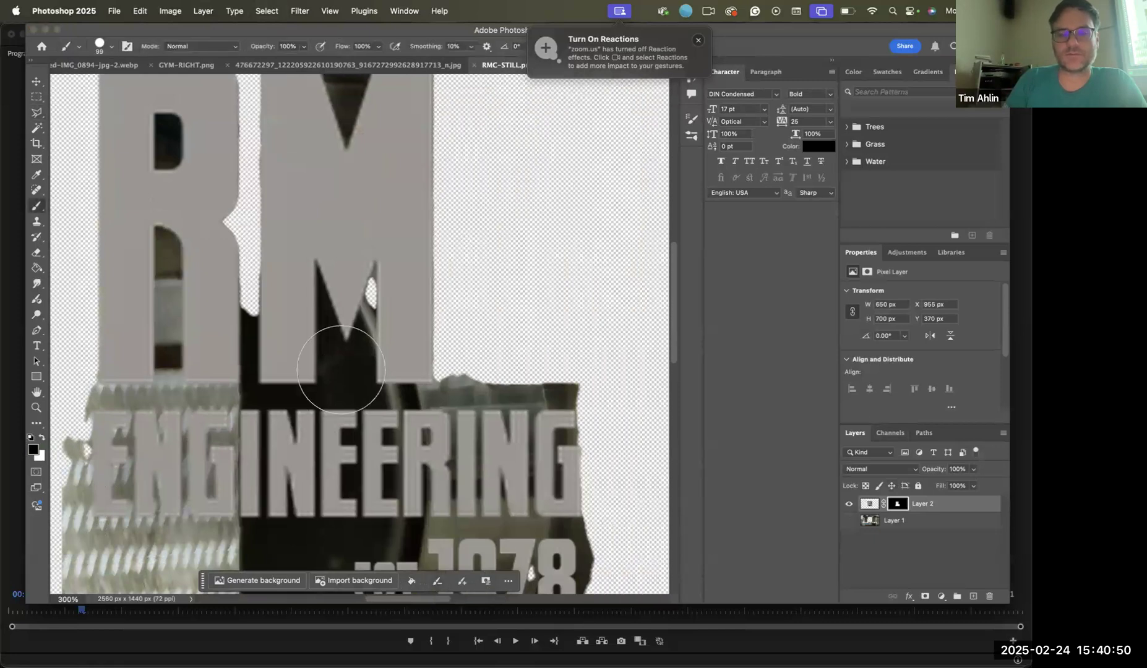
{"action": "left_click", "coordinate": [344, 376]}
{"action": "key", "text": "super+z"}
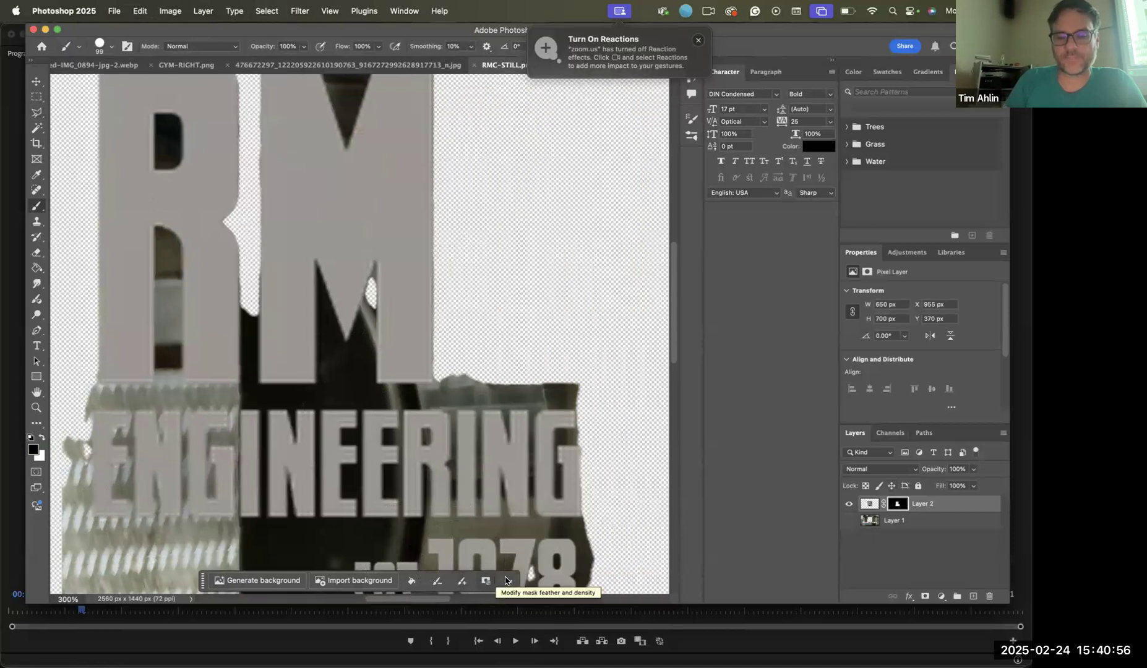
{"action": "left_click", "coordinate": [487, 583]}
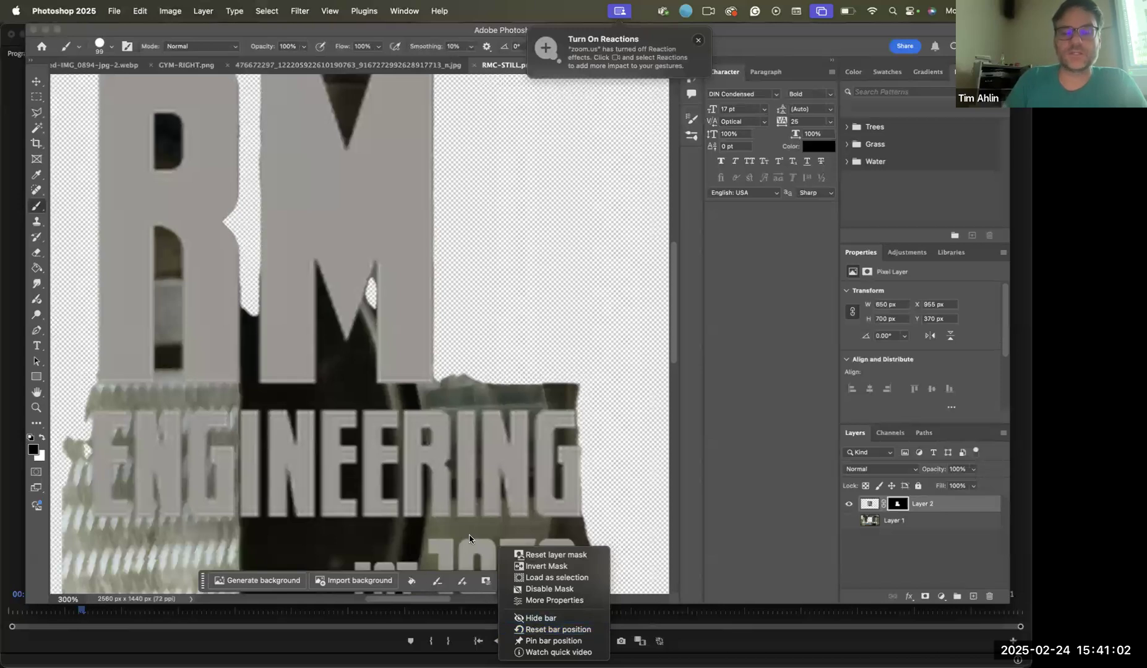
{"action": "left_click", "coordinate": [434, 583]}
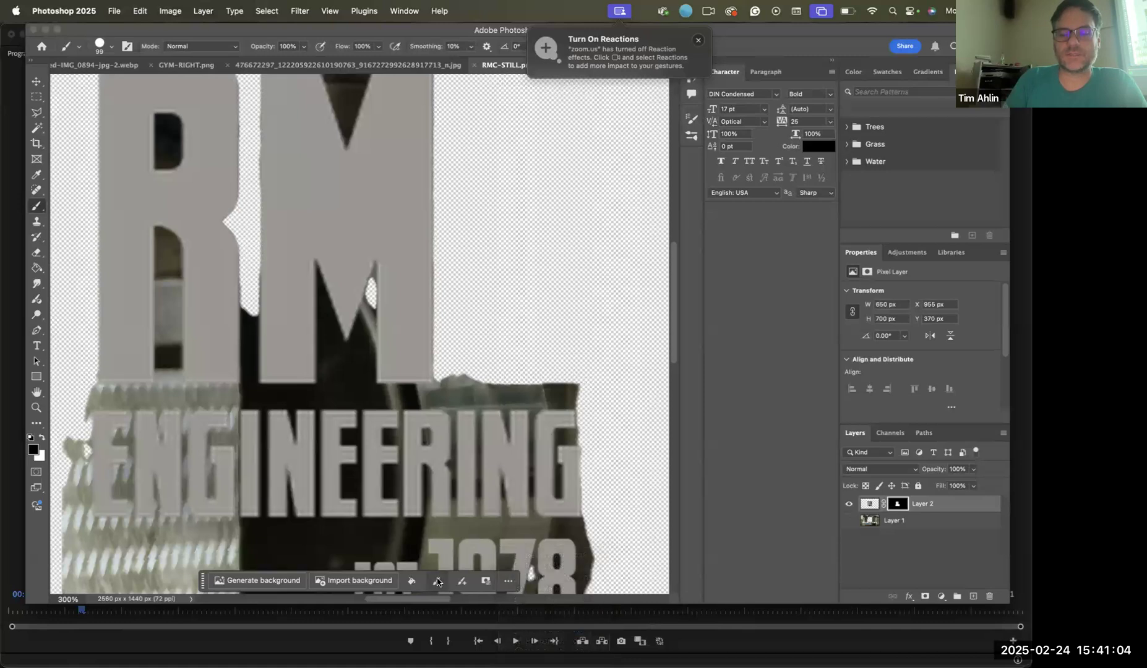
Reduce the brush to 19 px and mask out the strip of background between the RMC letters and the word ENGINEERING
{"action": "left_click", "coordinate": [104, 48]}
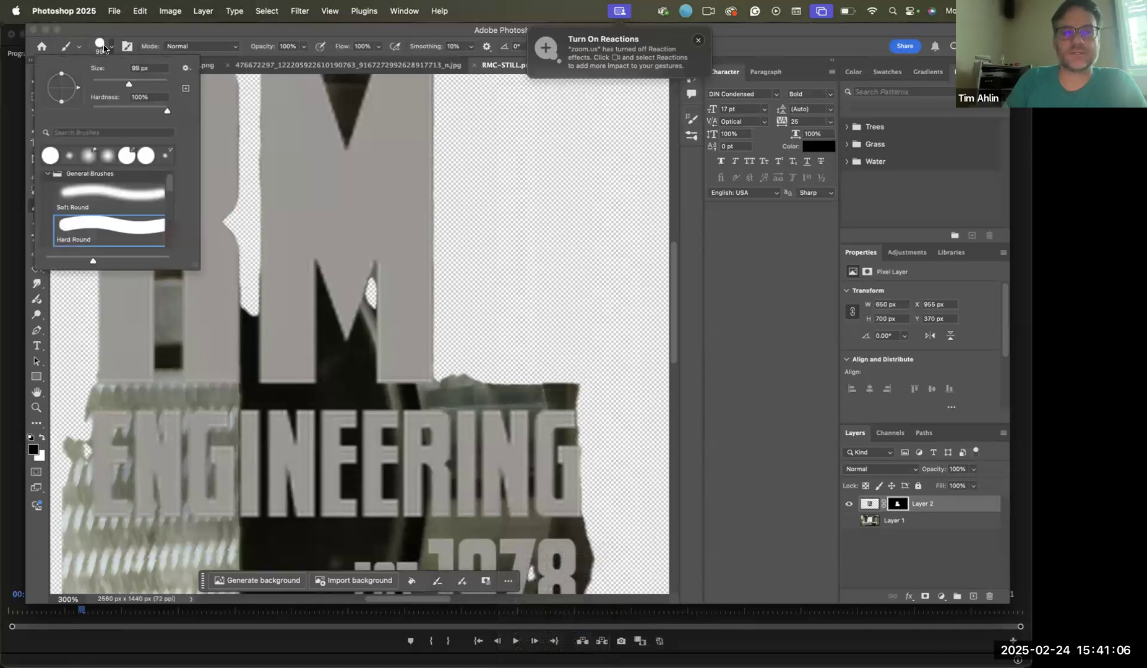
{"action": "left_click_drag", "start_coordinate": [113, 82], "coordinate": [102, 83]}
{"action": "left_click_drag", "start_coordinate": [103, 84], "coordinate": [98, 85]}
{"action": "mouse_move", "coordinate": [93, 397]}
{"action": "left_mouse_down"}
{"action": "mouse_move", "coordinate": [477, 392]}
{"action": "mouse_move", "coordinate": [480, 376]}
{"action": "mouse_move", "coordinate": [456, 376]}
{"action": "mouse_move", "coordinate": [465, 389]}
{"action": "mouse_move", "coordinate": [453, 400]}
{"action": "mouse_move", "coordinate": [534, 381]}
{"action": "mouse_move", "coordinate": [583, 392]}
{"action": "mouse_move", "coordinate": [502, 385]}
{"action": "mouse_move", "coordinate": [536, 392]}
{"action": "left_mouse_up"}
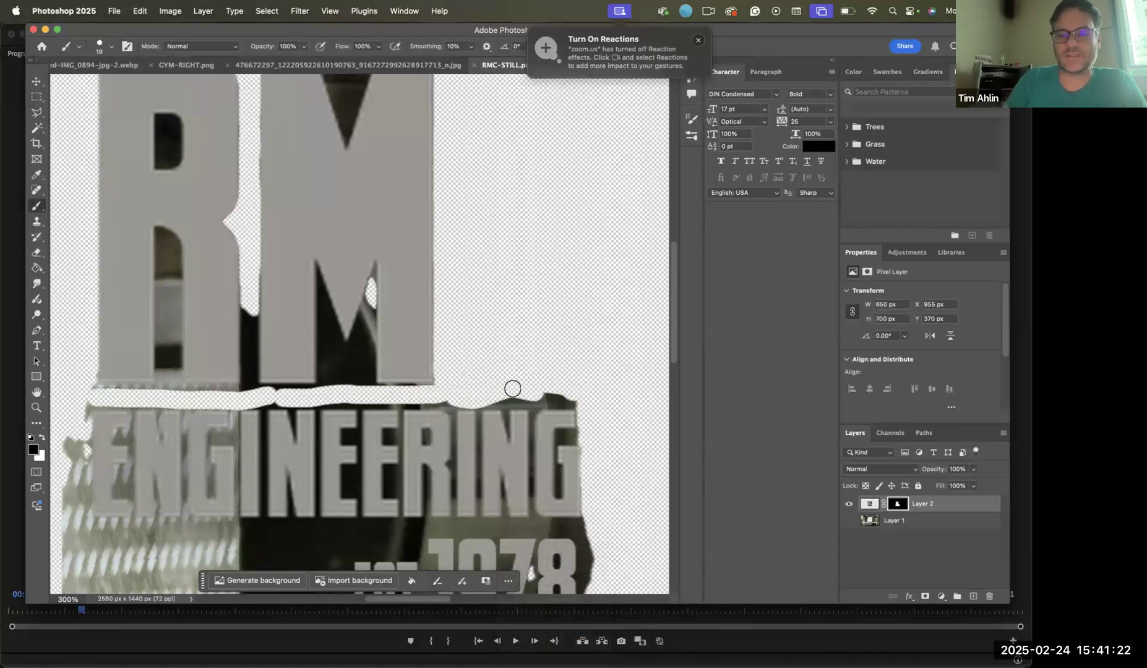
Mask out background along the underside of ENGINEERING and around the area before EST. with freehand brush strokes
{"action": "scroll", "coordinate": [557, 371], "scroll_direction": "down", "scroll_amount": 5}
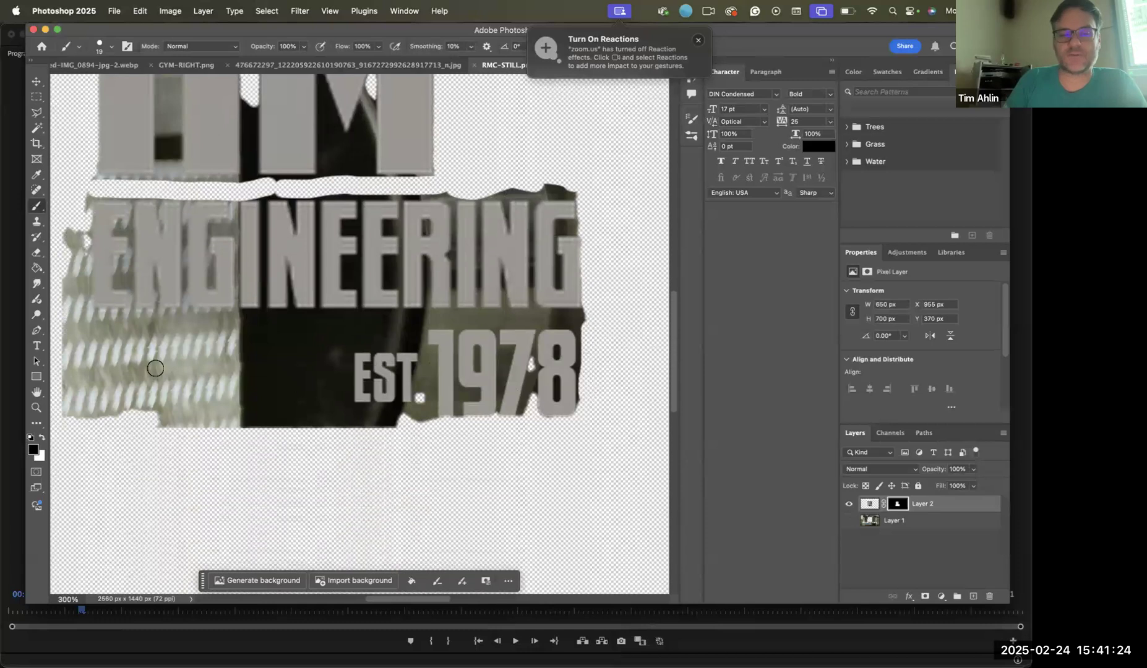
{"action": "mouse_move", "coordinate": [65, 320]}
{"action": "left_mouse_down"}
{"action": "mouse_move", "coordinate": [235, 351]}
{"action": "mouse_move", "coordinate": [303, 393]}
{"action": "left_mouse_up"}
{"action": "mouse_move", "coordinate": [337, 433]}
{"action": "left_mouse_down"}
{"action": "mouse_move", "coordinate": [293, 413]}
{"action": "mouse_move", "coordinate": [316, 433]}
{"action": "mouse_move", "coordinate": [254, 378]}
{"action": "mouse_move", "coordinate": [299, 393]}
{"action": "mouse_move", "coordinate": [272, 415]}
{"action": "mouse_move", "coordinate": [230, 421]}
{"action": "mouse_move", "coordinate": [216, 386]}
{"action": "mouse_move", "coordinate": [323, 376]}
{"action": "mouse_move", "coordinate": [340, 412]}
{"action": "mouse_move", "coordinate": [327, 341]}
{"action": "mouse_move", "coordinate": [247, 335]}
{"action": "mouse_move", "coordinate": [151, 348]}
{"action": "mouse_move", "coordinate": [118, 327]}
{"action": "left_mouse_up"}
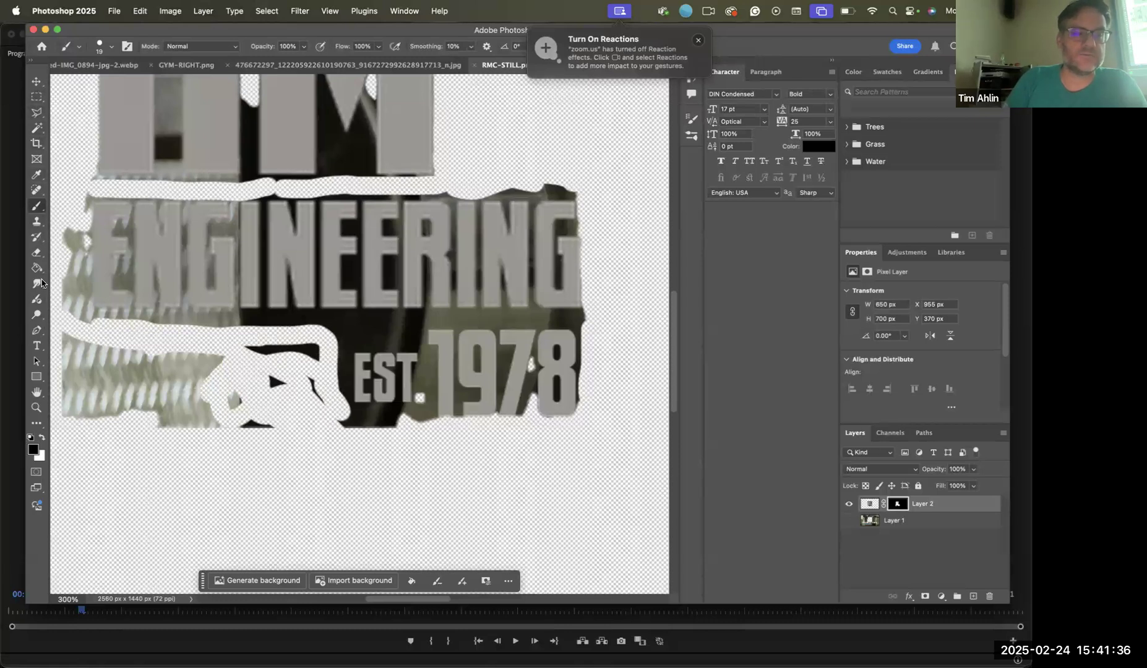
Set the Eraser to 172 px, swap the foreground and background colors, and erase over the textured background patch below ENGINEERING
{"action": "left_click", "coordinate": [38, 253]}
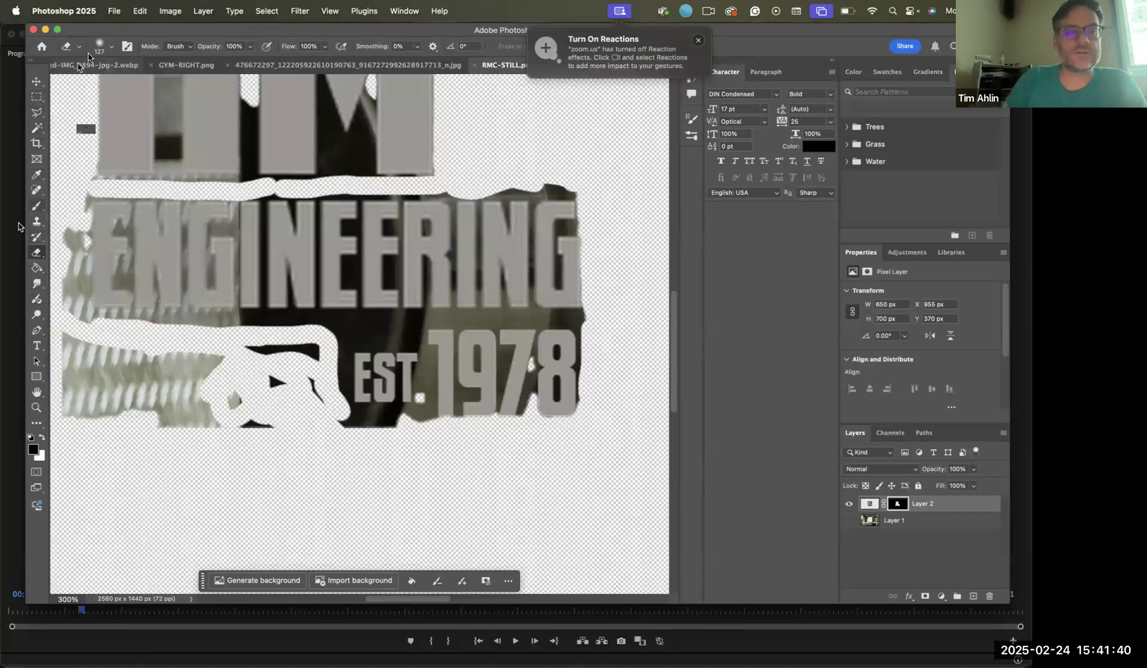
{"action": "left_click", "coordinate": [110, 49]}
{"action": "left_click_drag", "start_coordinate": [134, 85], "coordinate": [143, 85]}
{"action": "mouse_move", "coordinate": [141, 430]}
{"action": "left_mouse_down"}
{"action": "mouse_move", "coordinate": [147, 405]}
{"action": "mouse_move", "coordinate": [108, 391]}
{"action": "left_mouse_up"}
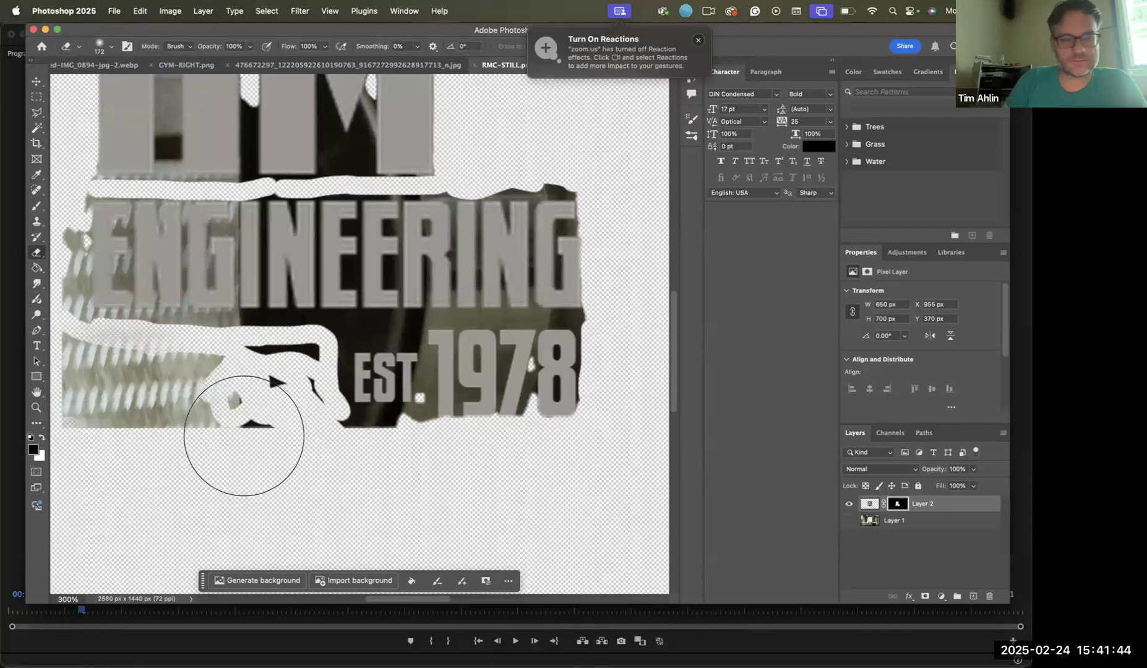
{"action": "left_click", "coordinate": [41, 437]}
{"action": "left_click_drag", "start_coordinate": [74, 396], "coordinate": [124, 390]}
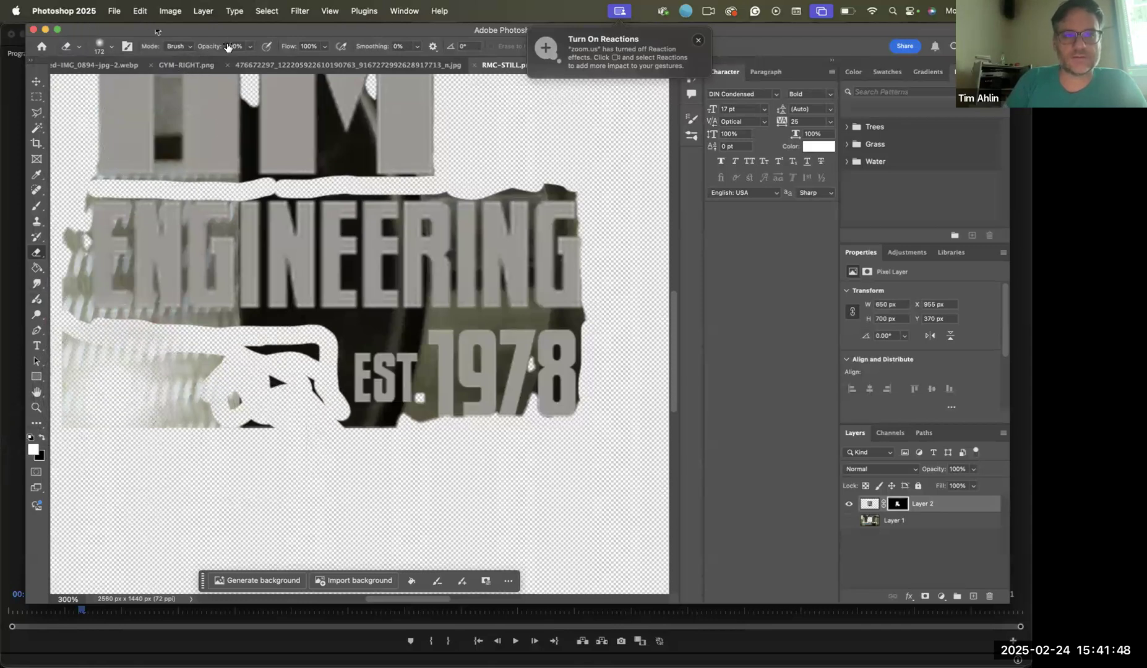
Choose the Hard Round tip for the Eraser and clear the remaining background patches below ENGINEERING and before EST
{"action": "left_click", "coordinate": [111, 50]}
{"action": "left_click", "coordinate": [116, 237]}
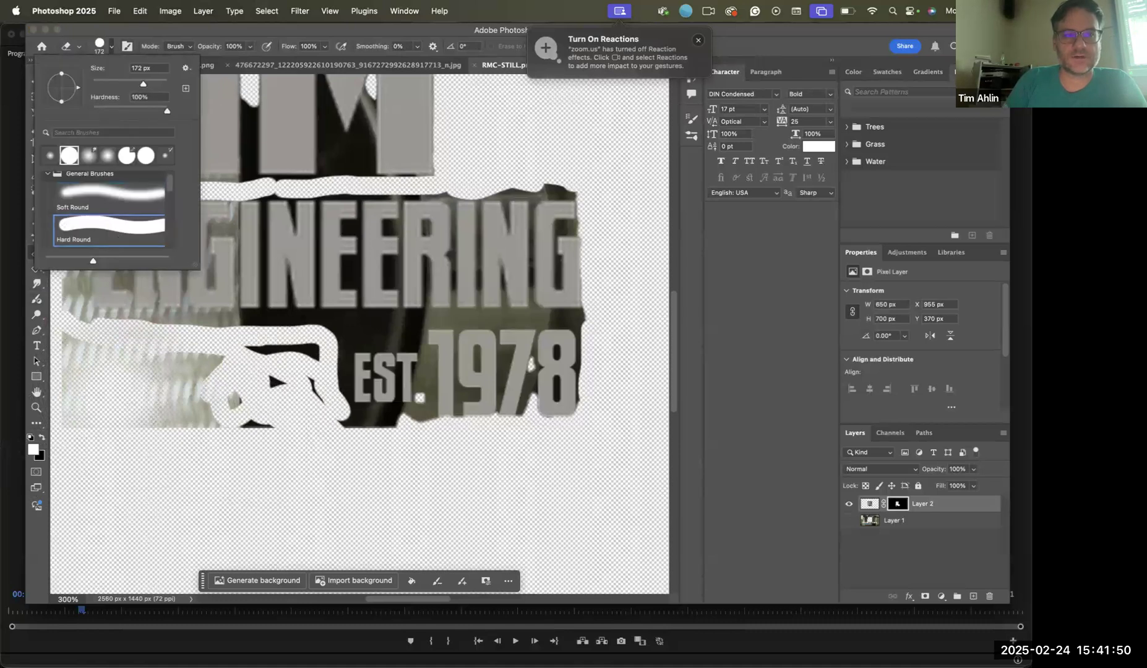
{"action": "left_click", "coordinate": [115, 359]}
{"action": "mouse_move", "coordinate": [115, 359]}
{"action": "left_mouse_down"}
{"action": "mouse_move", "coordinate": [137, 396]}
{"action": "mouse_move", "coordinate": [158, 420]}
{"action": "mouse_move", "coordinate": [127, 393]}
{"action": "mouse_move", "coordinate": [106, 393]}
{"action": "mouse_move", "coordinate": [241, 413]}
{"action": "mouse_move", "coordinate": [275, 399]}
{"action": "left_mouse_up"}
{"action": "key", "text": "super+z"}
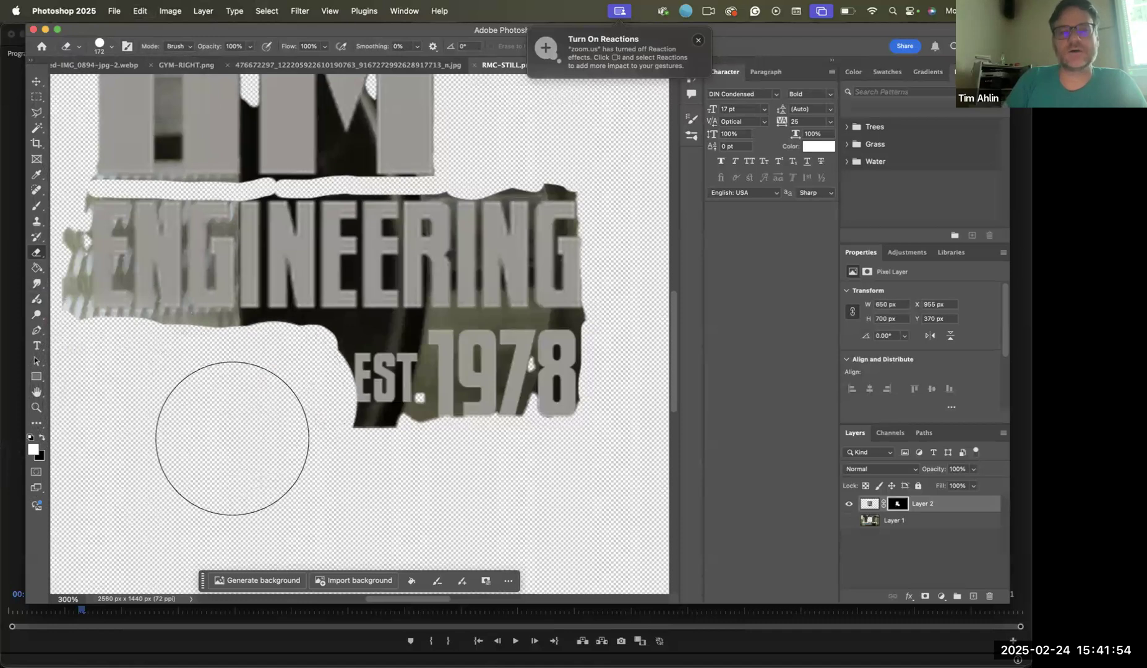
{"action": "key", "text": "super+z"}
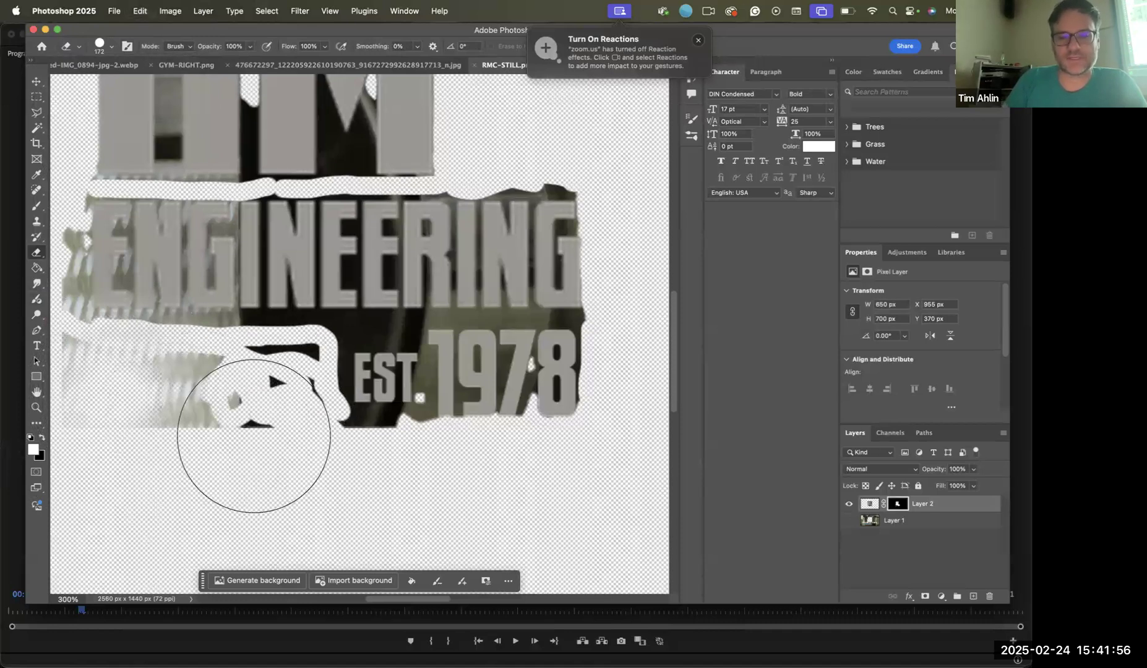
{"action": "mouse_move", "coordinate": [277, 398]}
{"action": "left_mouse_down"}
{"action": "mouse_move", "coordinate": [133, 417]}
{"action": "mouse_move", "coordinate": [80, 405]}
{"action": "left_mouse_up"}
Outline the background around EST. with the Polygonal Lasso, tracing the letters' outer edges and the 1, in a selection about 132 by 126 px
{"action": "left_click", "coordinate": [37, 112]}
{"action": "scroll", "coordinate": [361, 384], "scroll_direction": "up", "scroll_amount": 4}
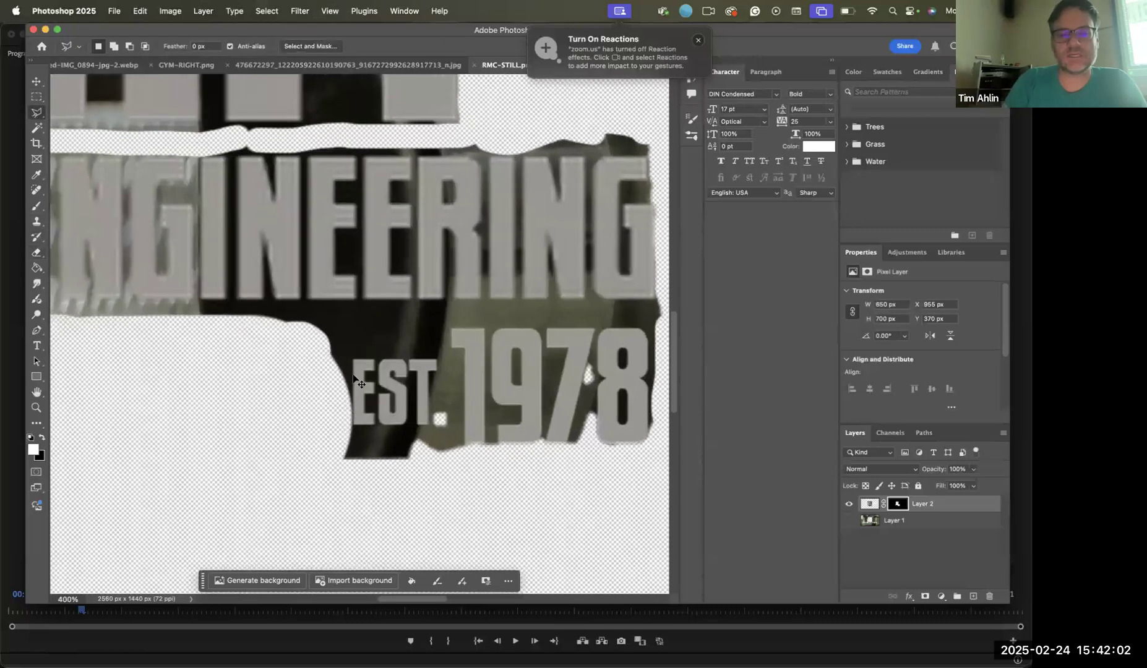
{"action": "left_click", "coordinate": [348, 372]}
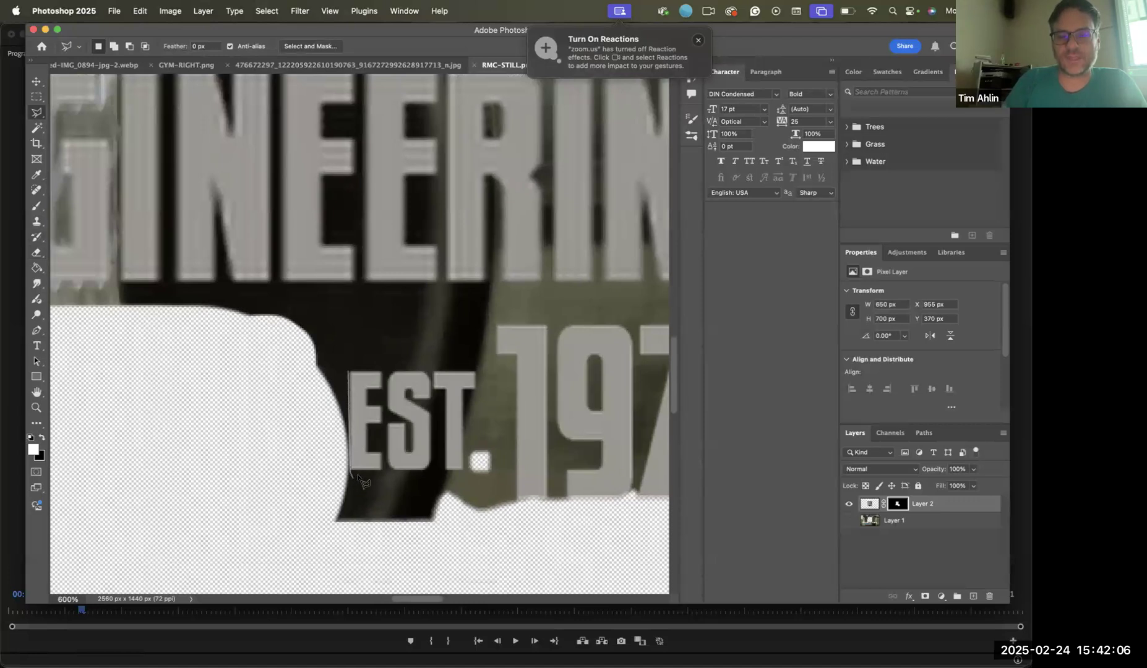
{"action": "left_click", "coordinate": [462, 470]}
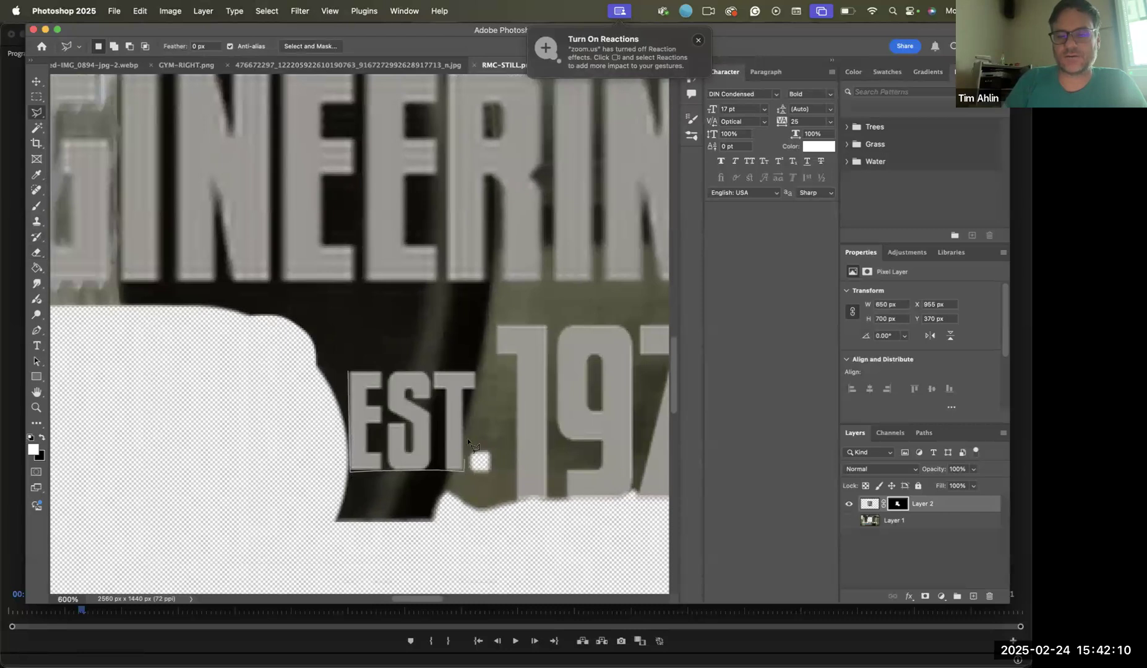
{"action": "left_click", "coordinate": [464, 390]}
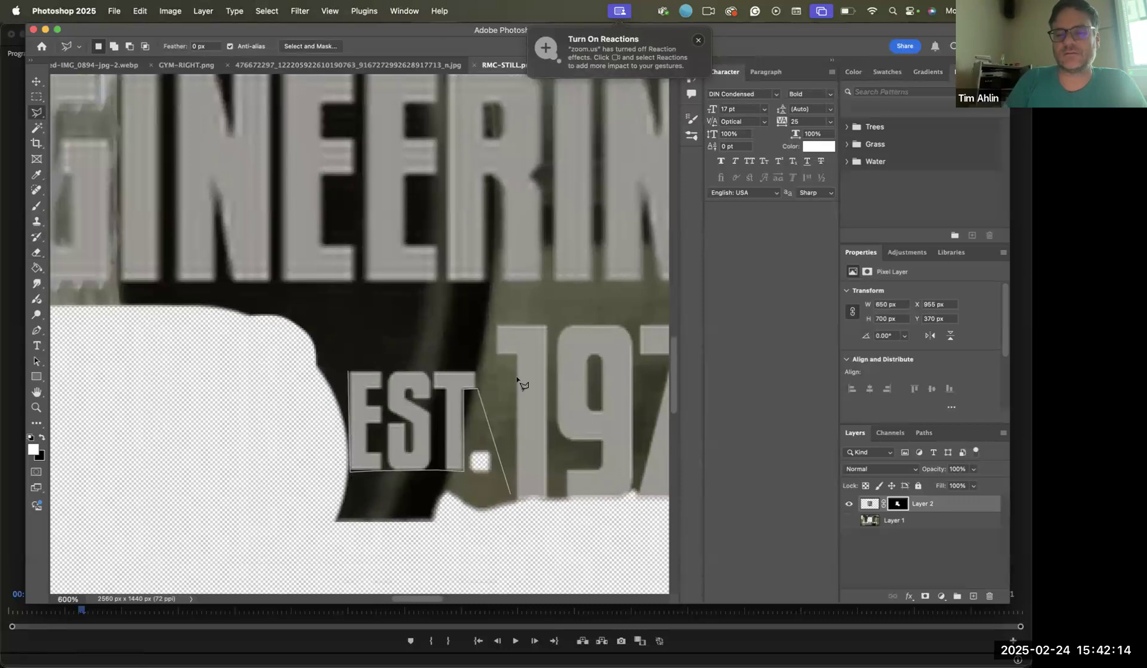
{"action": "left_click", "coordinate": [493, 332]}
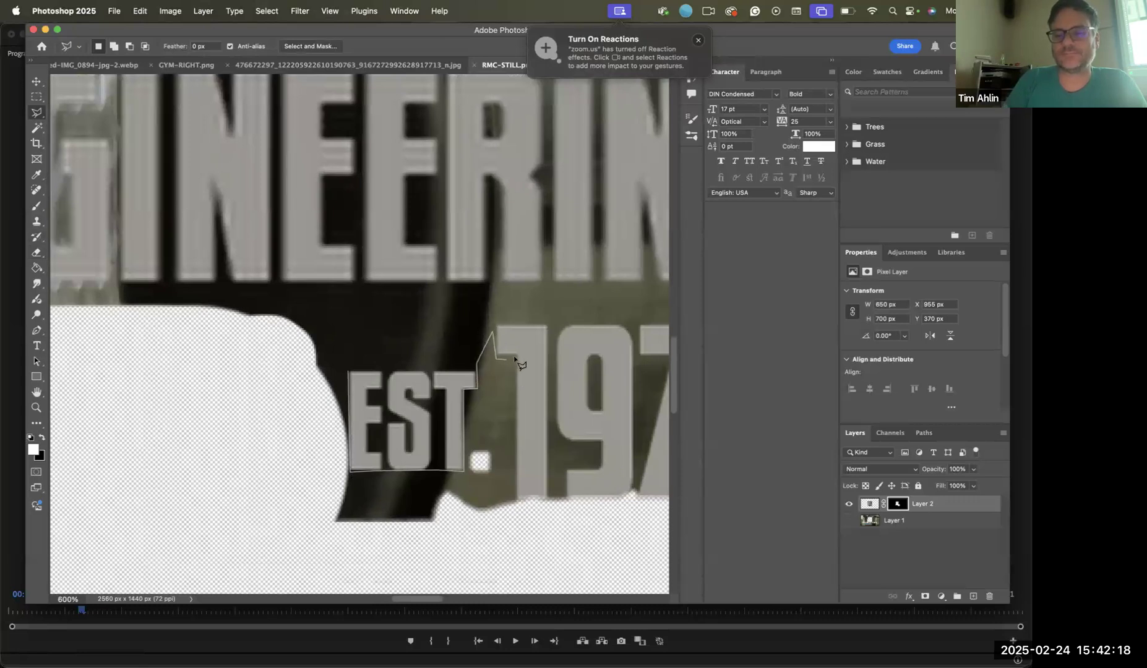
{"action": "left_click", "coordinate": [497, 547]}
{"action": "left_click", "coordinate": [314, 555]}
{"action": "left_click", "coordinate": [284, 450]}
{"action": "left_click", "coordinate": [302, 370]}
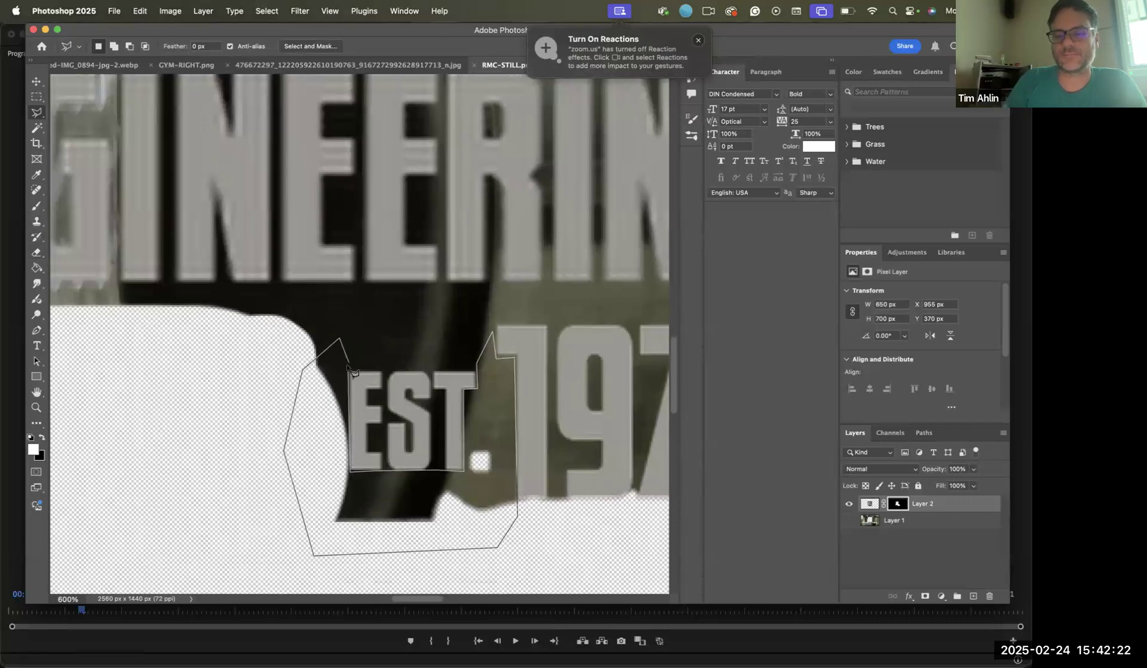
{"action": "left_click", "coordinate": [347, 373]}
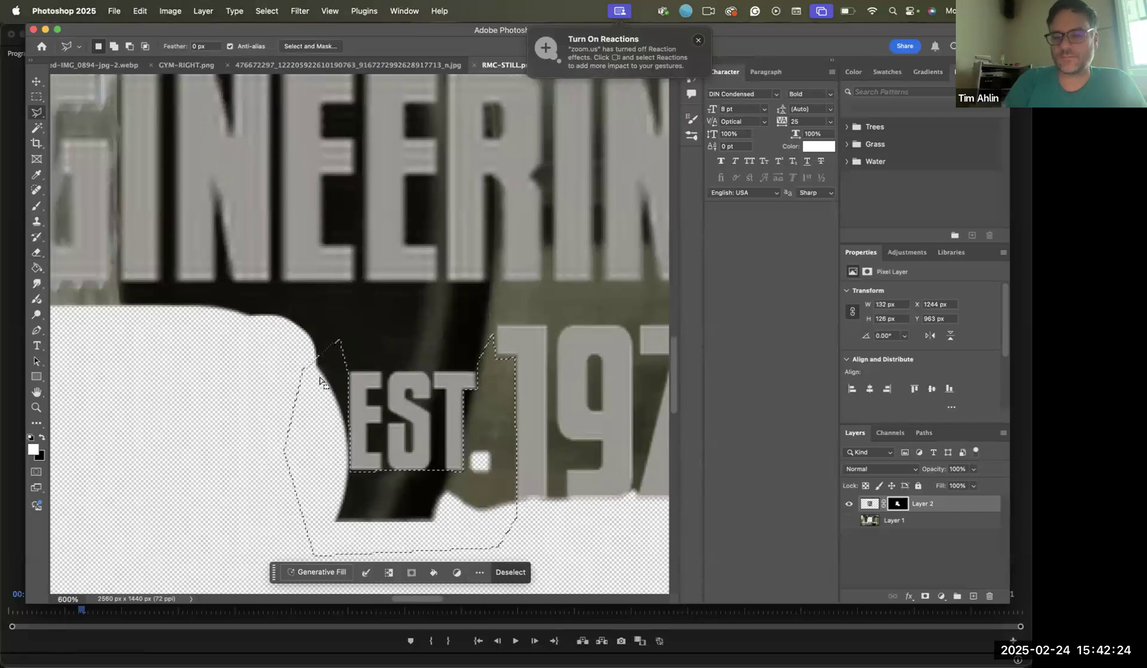
Paint the selected background around EST. out of the layer mask with the black brush and deselect
{"action": "left_click", "coordinate": [37, 206]}
{"action": "mouse_move", "coordinate": [310, 376]}
{"action": "left_mouse_down"}
{"action": "mouse_move", "coordinate": [334, 379]}
{"action": "mouse_move", "coordinate": [276, 406]}
{"action": "mouse_move", "coordinate": [324, 349]}
{"action": "mouse_move", "coordinate": [337, 448]}
{"action": "mouse_move", "coordinate": [316, 331]}
{"action": "mouse_move", "coordinate": [328, 449]}
{"action": "mouse_move", "coordinate": [355, 532]}
{"action": "mouse_move", "coordinate": [370, 341]}
{"action": "mouse_move", "coordinate": [379, 543]}
{"action": "mouse_move", "coordinate": [410, 461]}
{"action": "mouse_move", "coordinate": [418, 478]}
{"action": "mouse_move", "coordinate": [464, 489]}
{"action": "mouse_move", "coordinate": [439, 479]}
{"action": "mouse_move", "coordinate": [417, 518]}
{"action": "mouse_move", "coordinate": [536, 265]}
{"action": "mouse_move", "coordinate": [484, 348]}
{"action": "mouse_move", "coordinate": [501, 287]}
{"action": "mouse_move", "coordinate": [473, 404]}
{"action": "mouse_move", "coordinate": [485, 447]}
{"action": "mouse_move", "coordinate": [467, 375]}
{"action": "mouse_move", "coordinate": [490, 525]}
{"action": "mouse_move", "coordinate": [496, 421]}
{"action": "mouse_move", "coordinate": [506, 475]}
{"action": "mouse_move", "coordinate": [491, 508]}
{"action": "mouse_move", "coordinate": [475, 422]}
{"action": "mouse_move", "coordinate": [479, 370]}
{"action": "left_mouse_up"}
{"action": "left_click", "coordinate": [42, 437]}
{"action": "key", "text": "super+d"}
{"action": "scroll", "coordinate": [85, 353], "scroll_direction": "down", "scroll_amount": 2}
{"action": "scroll", "coordinate": [86, 353], "scroll_direction": "down", "scroll_amount": 2}
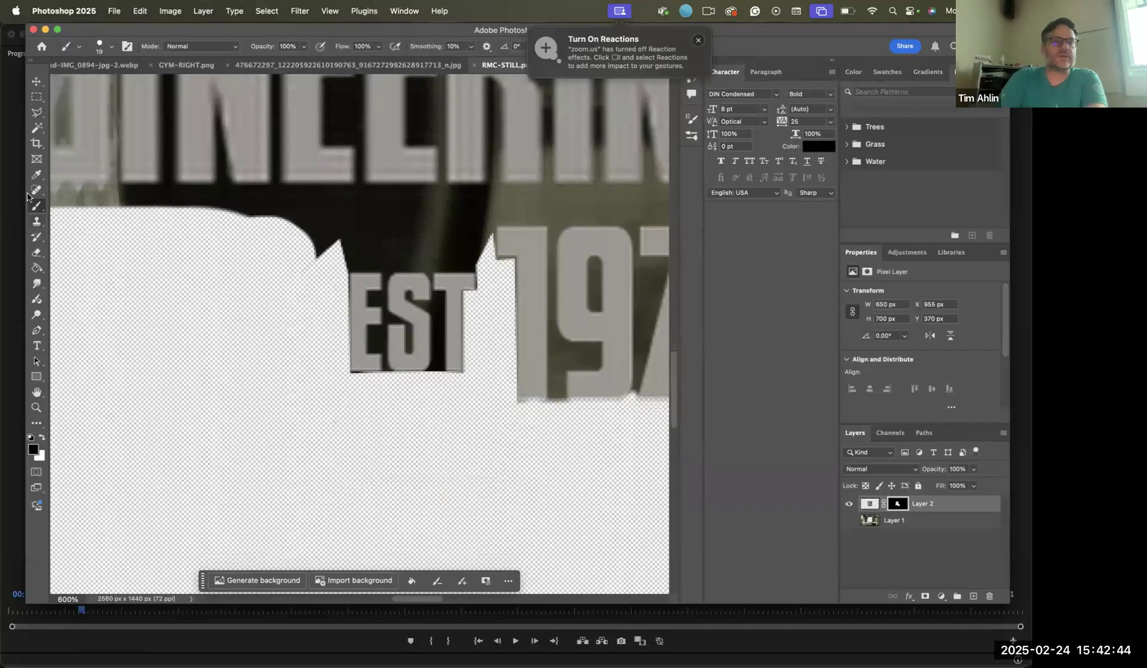
Select the strip directly above EST with a rectangular marquee of about 81 by 25 px and paint it out of the mask
{"action": "left_click", "coordinate": [31, 92]}
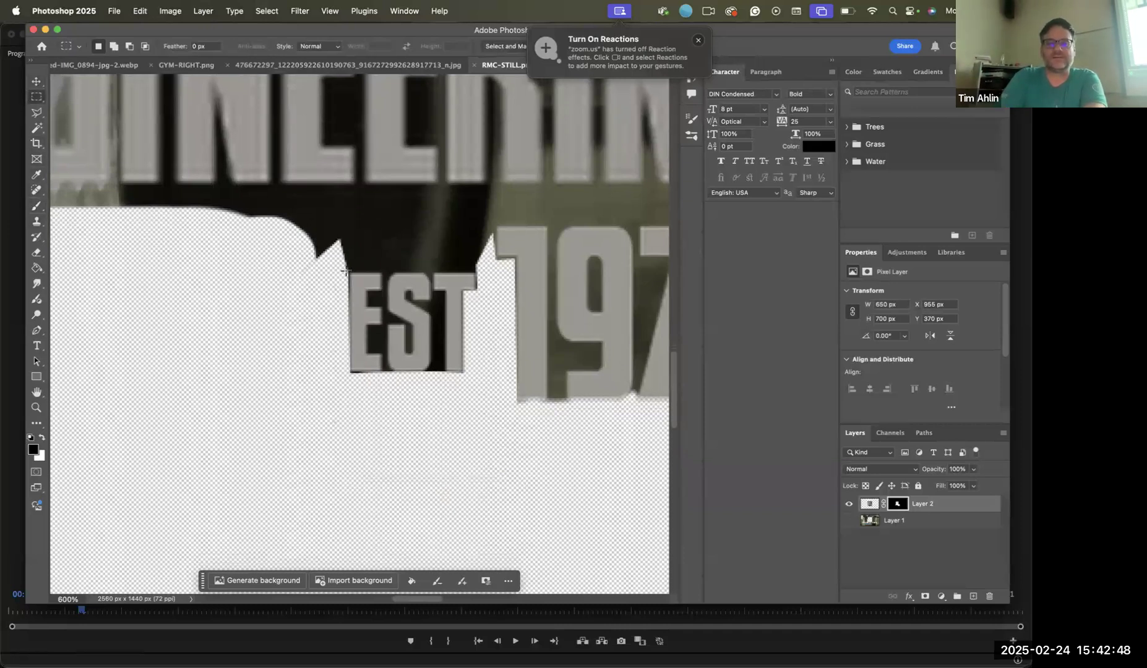
{"action": "left_click_drag", "start_coordinate": [346, 272], "coordinate": [493, 231]}
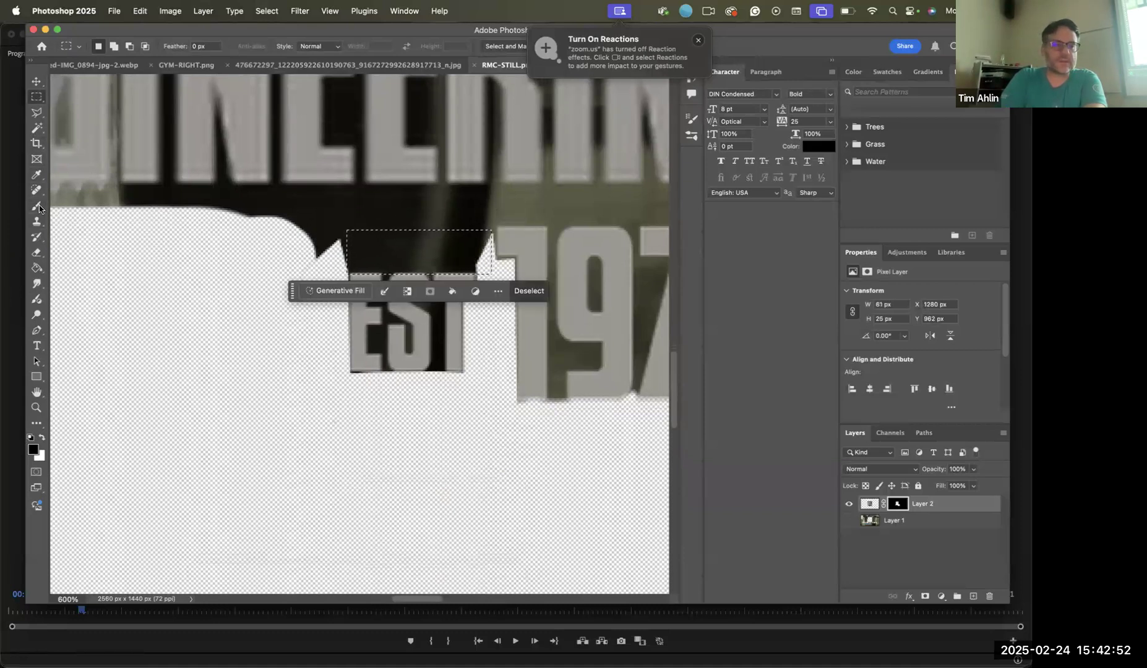
{"action": "key", "text": "b"}
{"action": "mouse_move", "coordinate": [348, 222]}
{"action": "left_mouse_down"}
{"action": "mouse_move", "coordinate": [403, 242]}
{"action": "mouse_move", "coordinate": [377, 250]}
{"action": "mouse_move", "coordinate": [446, 243]}
{"action": "mouse_move", "coordinate": [393, 257]}
{"action": "mouse_move", "coordinate": [485, 248]}
{"action": "mouse_move", "coordinate": [333, 245]}
{"action": "mouse_move", "coordinate": [360, 269]}
{"action": "left_mouse_up"}
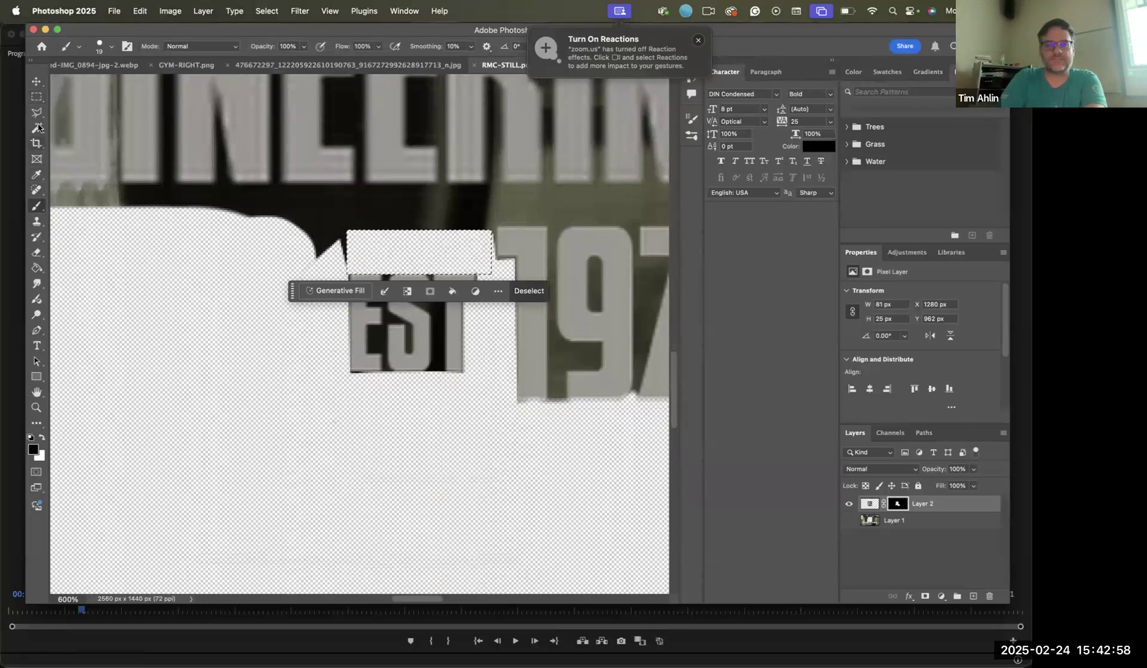
Select the EST lettering with a rectangular marquee of about 86 by 63 px
{"action": "left_click", "coordinate": [37, 97]}
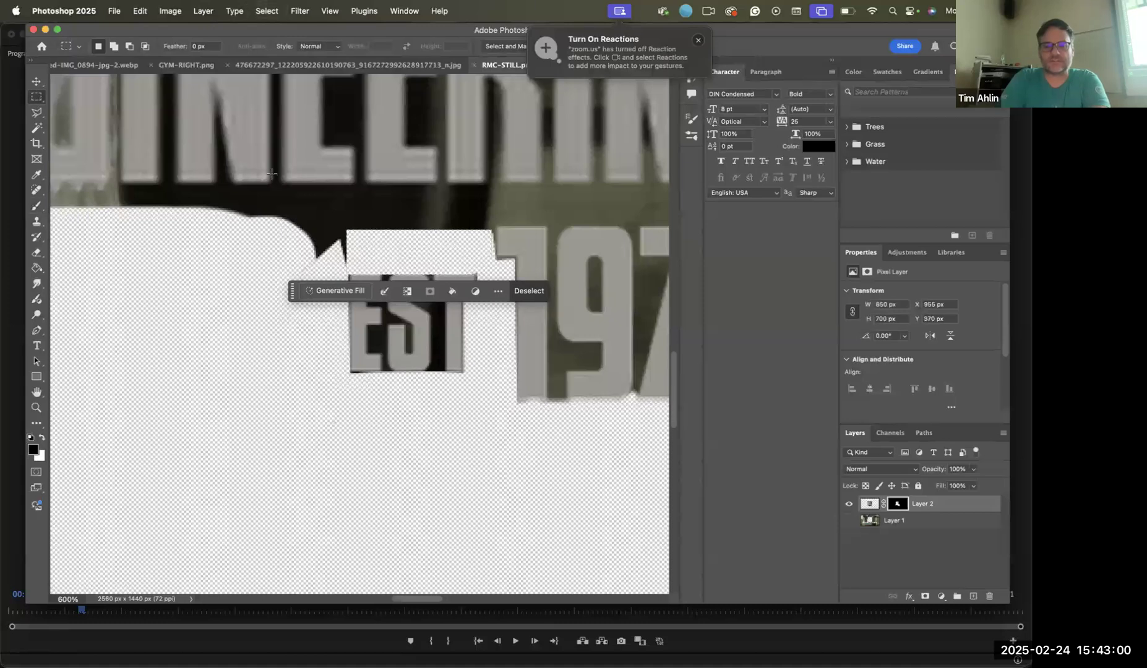
{"action": "left_click", "coordinate": [307, 250]}
{"action": "left_click_drag", "start_coordinate": [338, 268], "coordinate": [491, 380]}
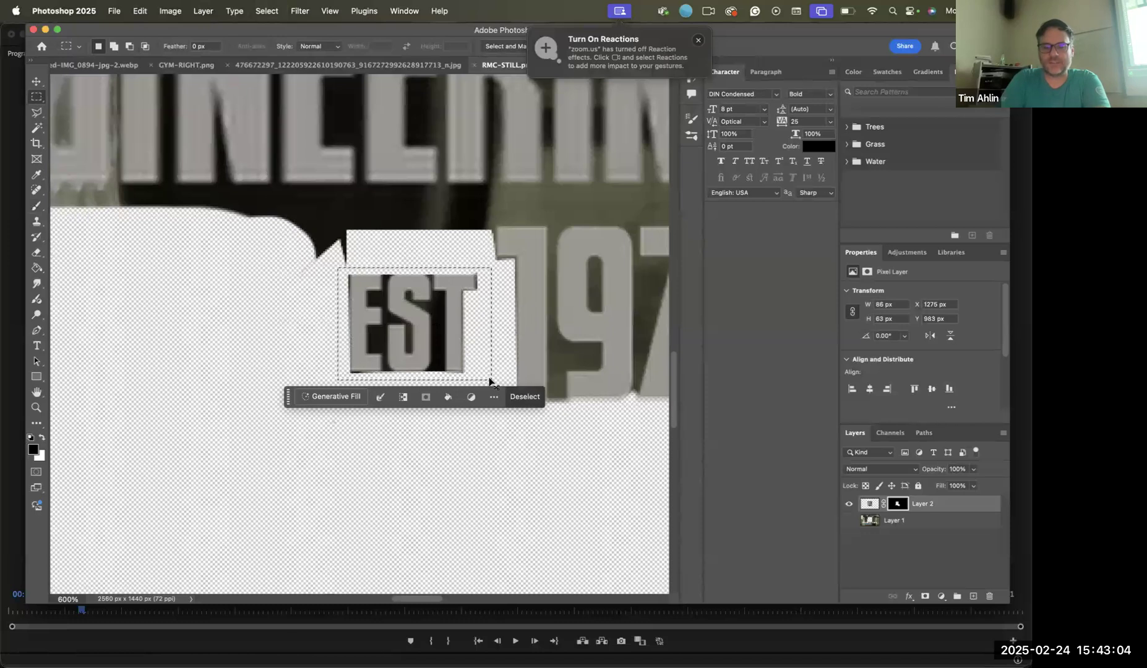
Try copying the selected EST area to a new layer, undo the paste, and target Layer 2's image instead of its mask
{"action": "key", "text": "super+c"}
{"action": "key", "text": "super+v"}
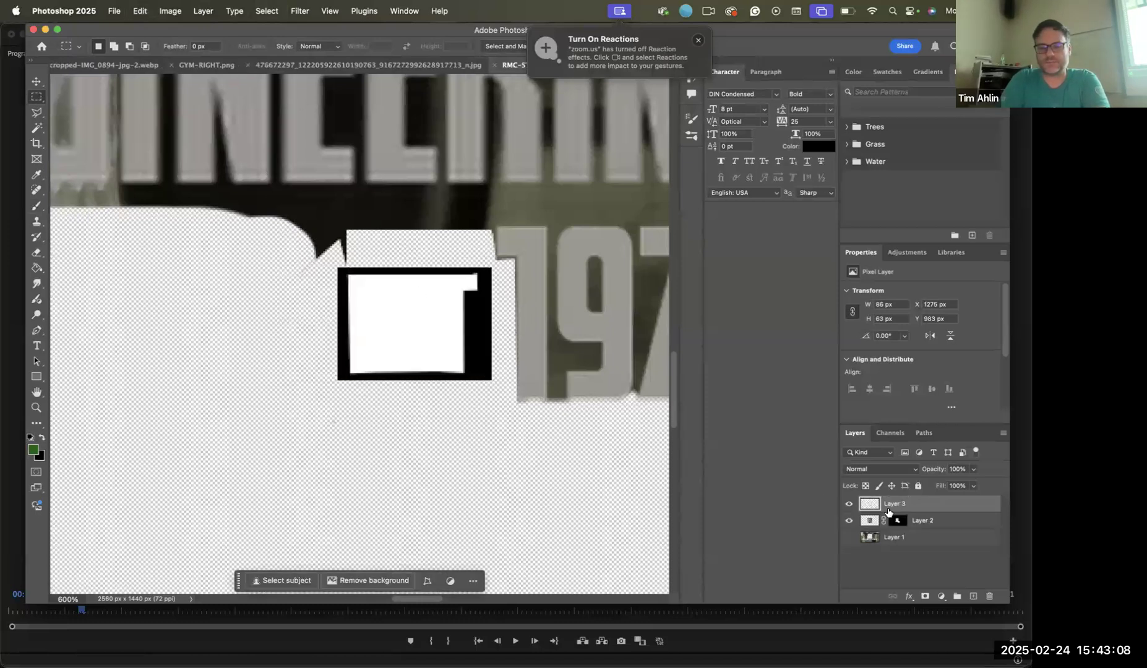
{"action": "key", "text": "super+z"}
{"action": "left_click", "coordinate": [870, 503]}
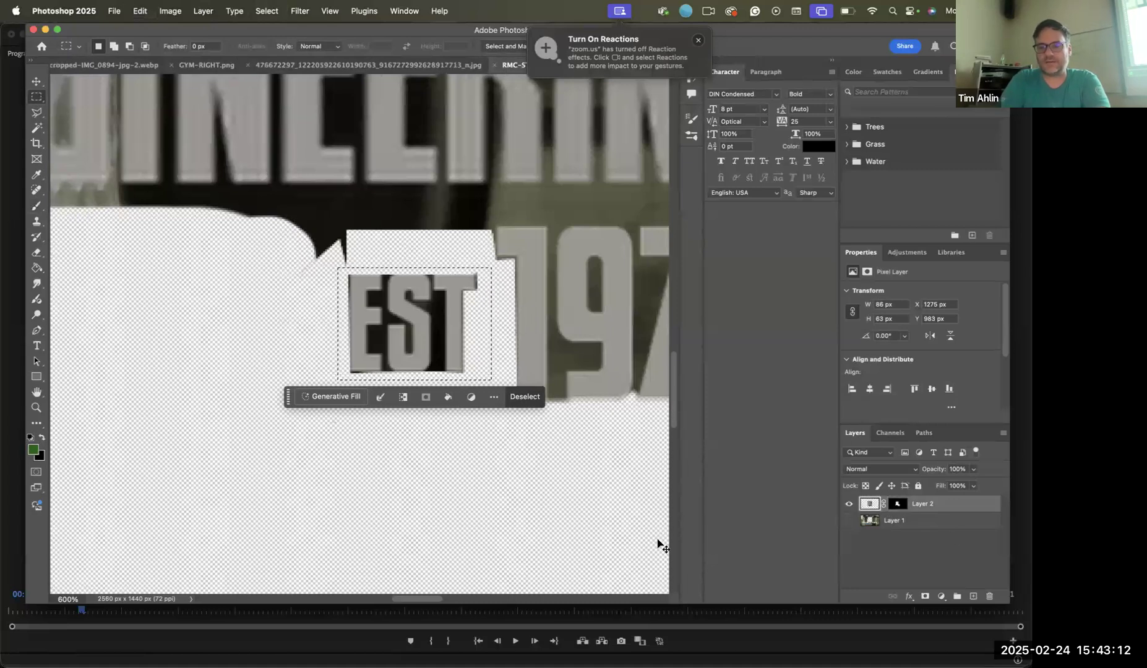
Copy the selected EST lettering, paste it onto a new layer, and hide Layer 2
{"action": "key", "text": "super+c"}
{"action": "key", "text": "super+v"}
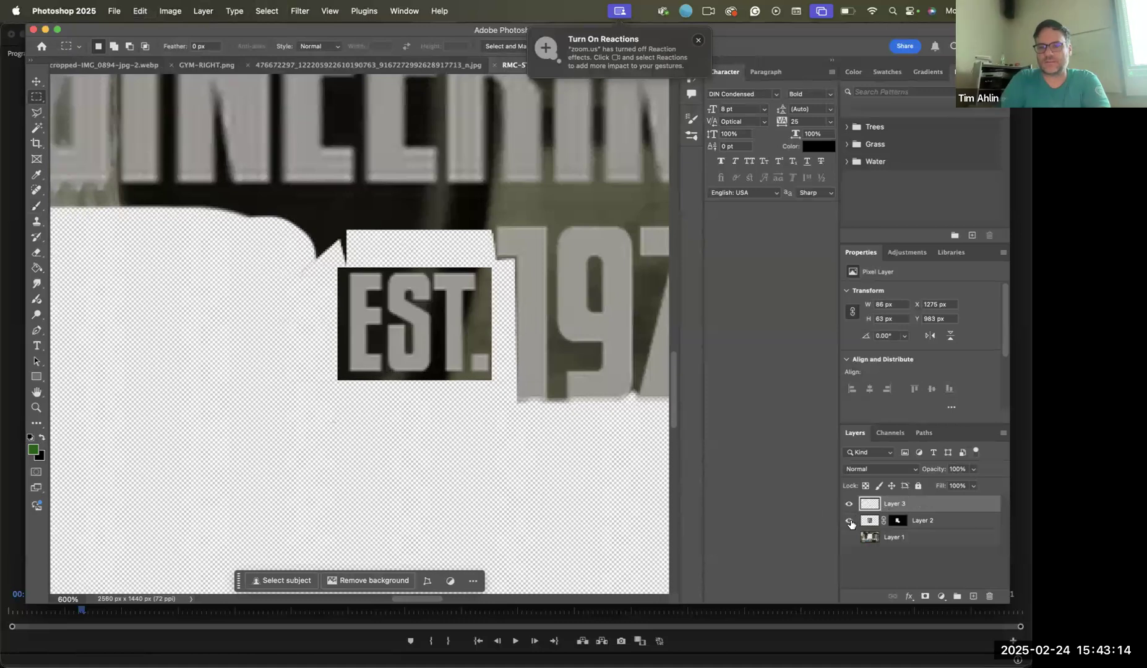
{"action": "left_click", "coordinate": [849, 521]}
Try the automatic background removal on Layer 3, undo it, and move Layer 2's mask onto Layer 3
{"action": "left_click", "coordinate": [348, 582]}
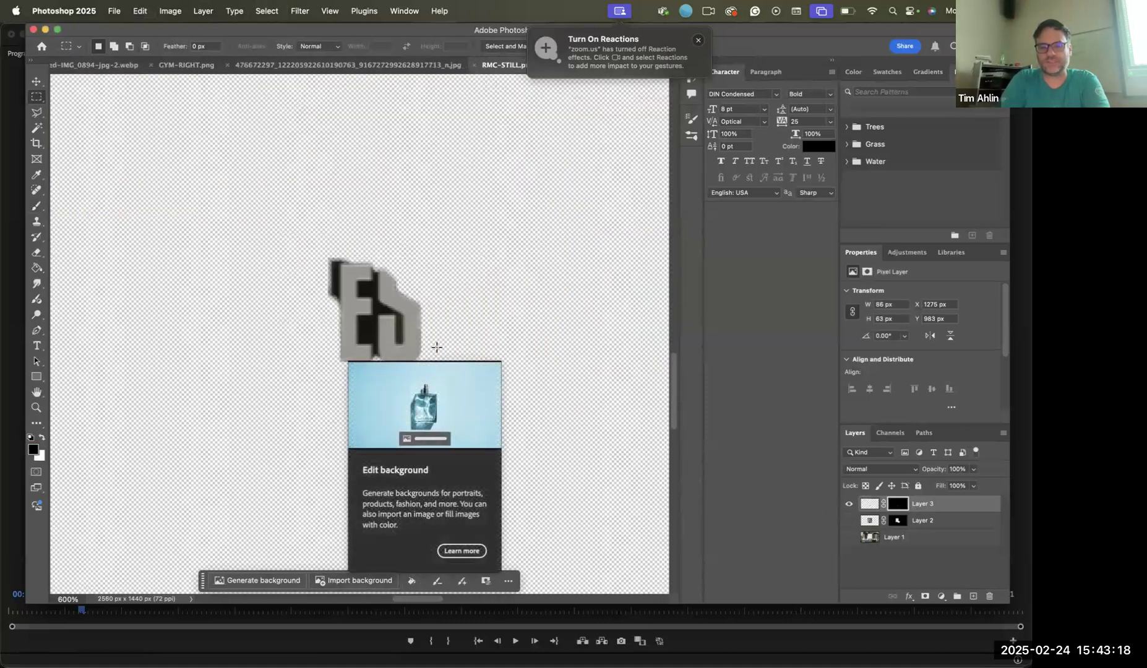
{"action": "key", "text": "super+z"}
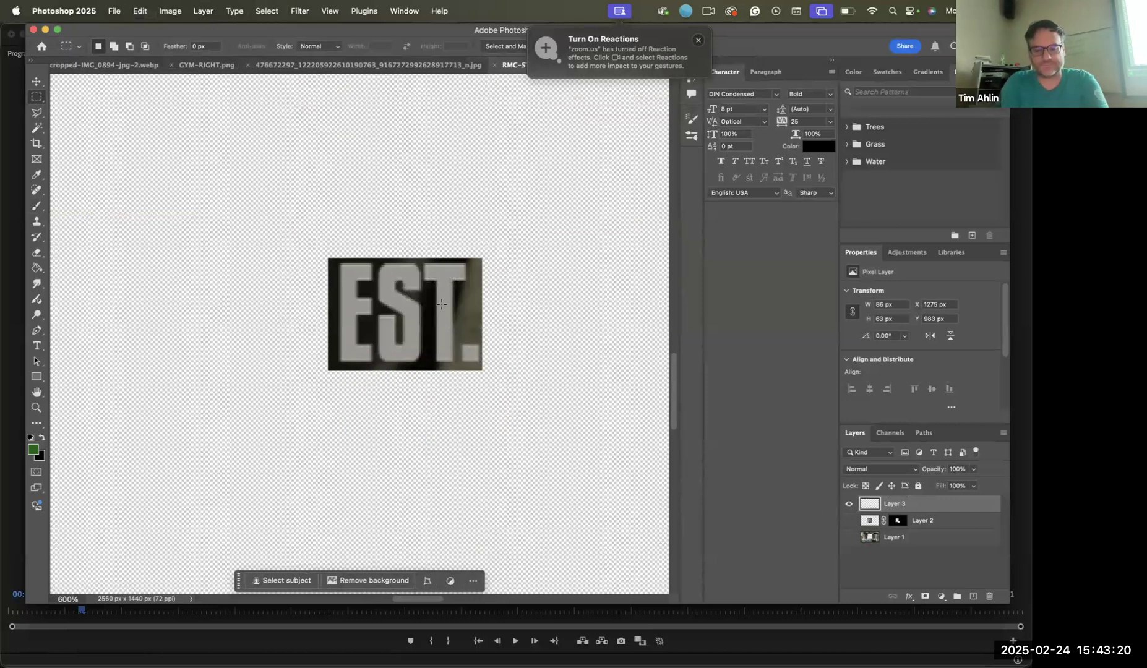
{"action": "left_click_drag", "start_coordinate": [895, 504], "coordinate": [899, 504]}
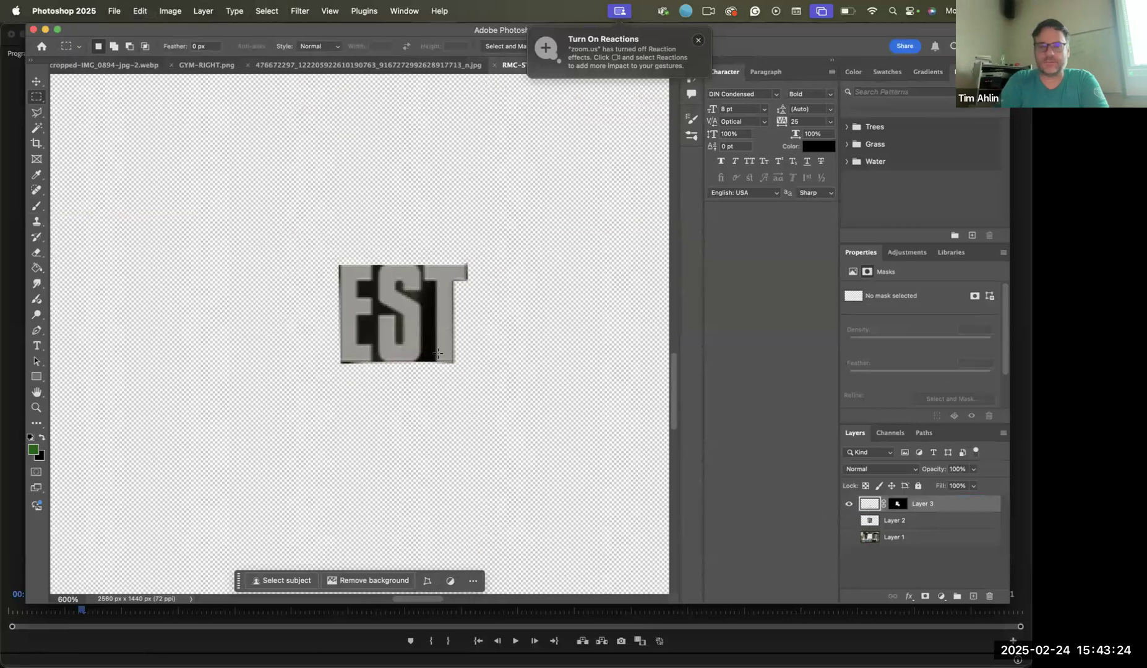
{"action": "key", "text": "XF86AudioRaiseVolume"}
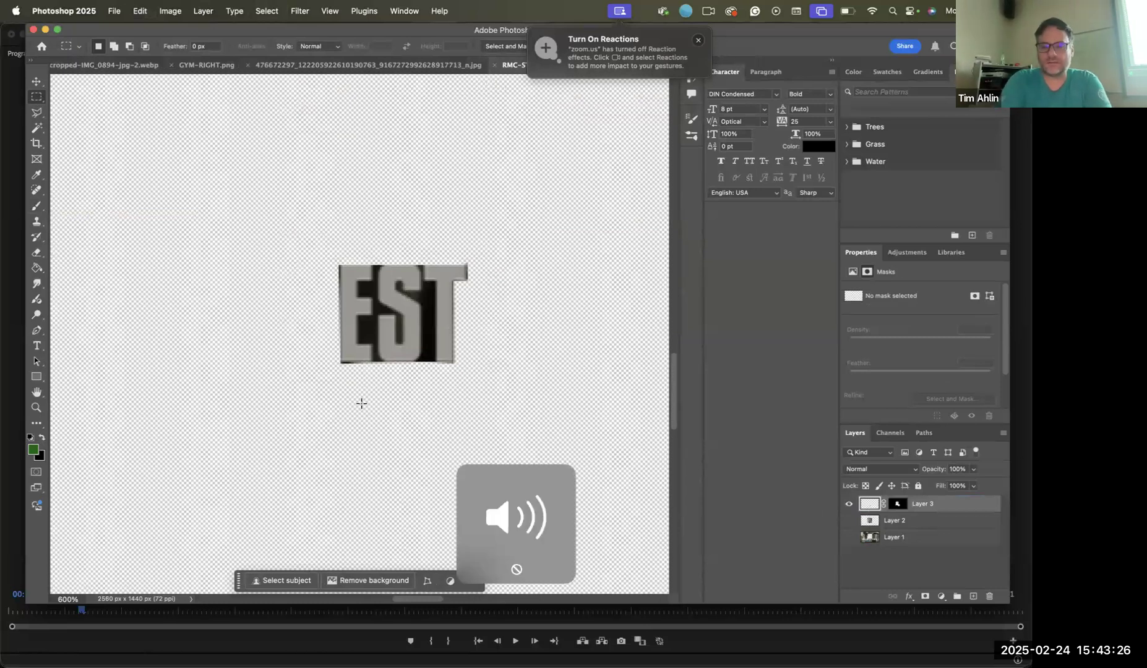
Select the dark fringe along the E's left edge and beneath EST with the Polygonal Lasso at 1600% zoom
{"action": "key", "text": "super+equal"}
{"action": "key", "text": "super+equal"}
{"action": "key", "text": "super+equal"}
{"action": "key", "text": "super+equal"}
{"action": "key", "text": "super+minus"}
{"action": "key", "text": "super+minus"}
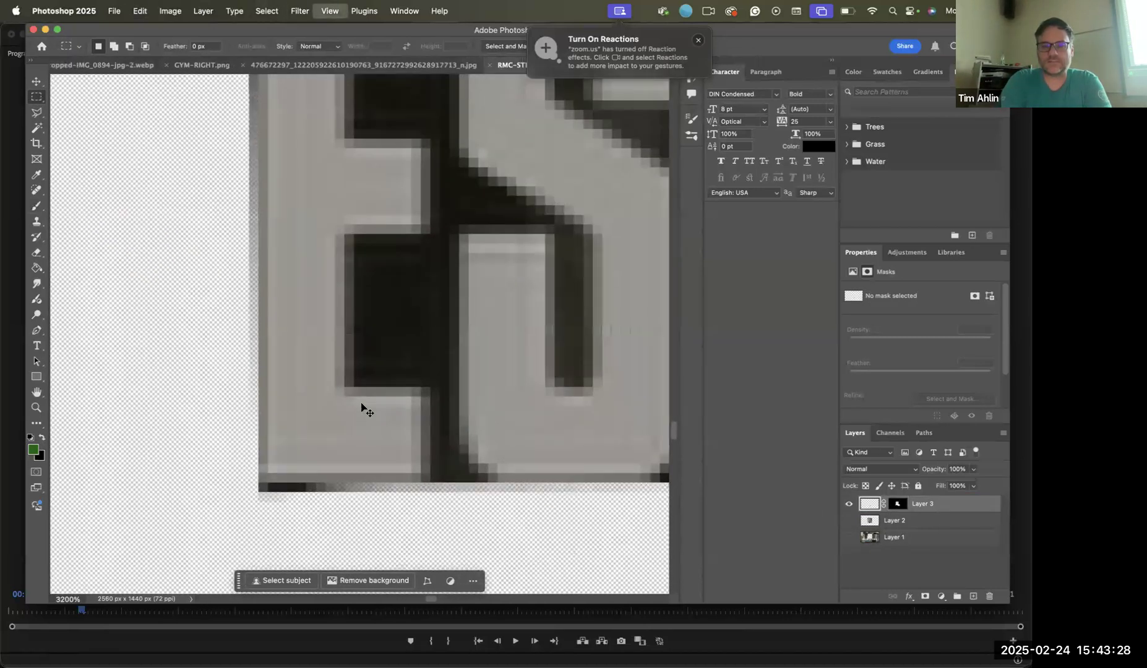
{"action": "key", "text": "super+equal"}
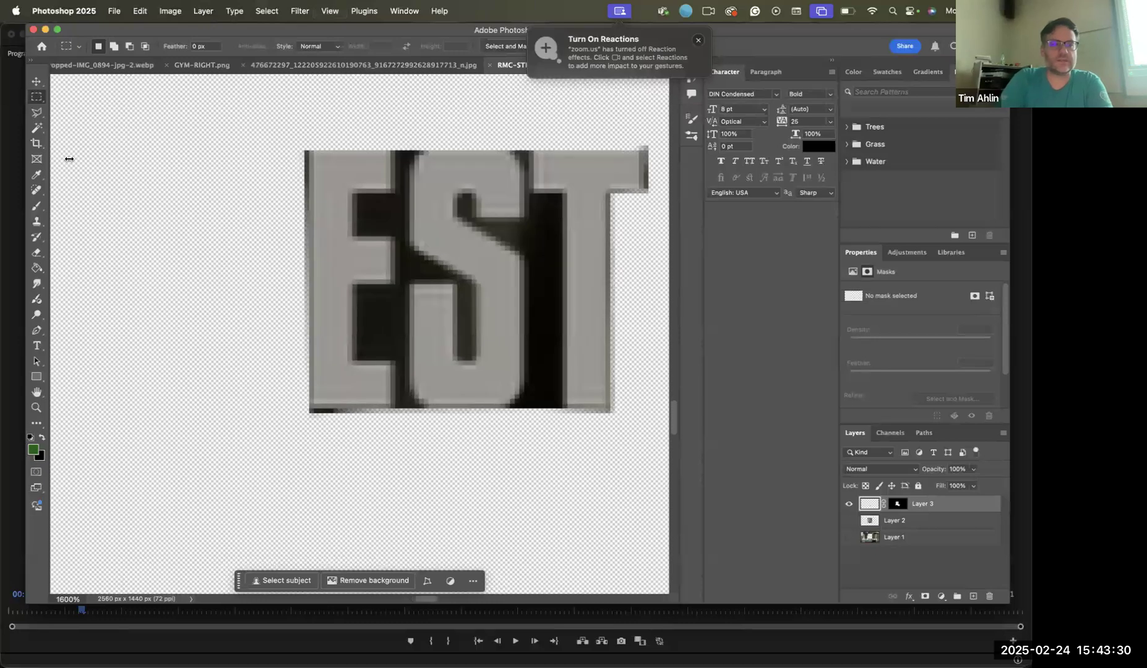
{"action": "left_click", "coordinate": [37, 113]}
{"action": "mouse_move", "coordinate": [310, 133]}
{"action": "left_mouse_down"}
{"action": "mouse_move", "coordinate": [307, 309]}
{"action": "mouse_move", "coordinate": [308, 273]}
{"action": "left_mouse_up"}
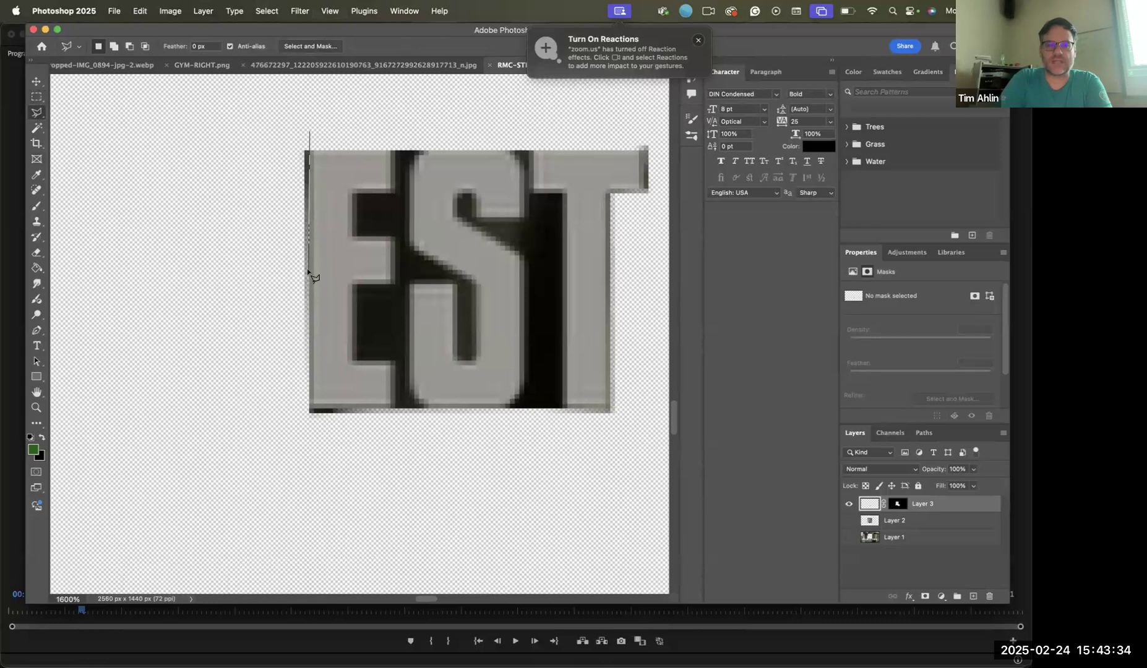
{"action": "mouse_move", "coordinate": [308, 393]}
{"action": "left_mouse_down"}
{"action": "mouse_move", "coordinate": [600, 423]}
{"action": "mouse_move", "coordinate": [614, 409]}
{"action": "mouse_move", "coordinate": [622, 419]}
{"action": "mouse_move", "coordinate": [573, 457]}
{"action": "mouse_move", "coordinate": [344, 441]}
{"action": "mouse_move", "coordinate": [275, 450]}
{"action": "mouse_move", "coordinate": [230, 291]}
{"action": "mouse_move", "coordinate": [279, 123]}
{"action": "mouse_move", "coordinate": [310, 134]}
{"action": "left_mouse_up"}
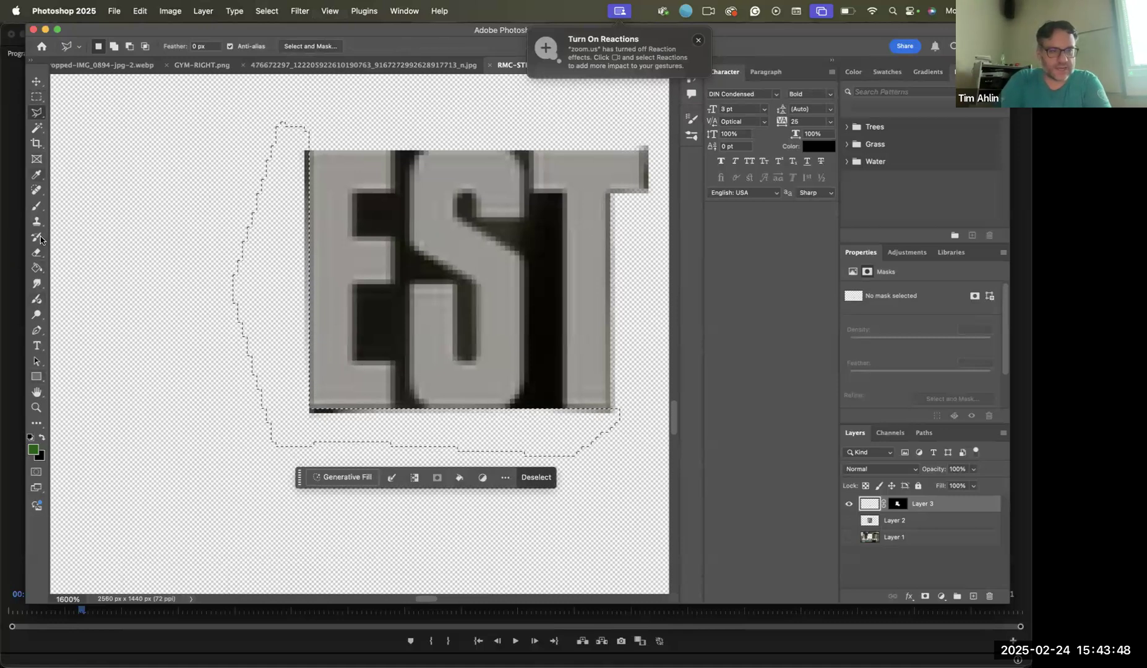
Try painting over the selected fringe of EST on Layer 3's image with a green and a white brush
{"action": "left_click", "coordinate": [36, 207]}
{"action": "left_click", "coordinate": [318, 143]}
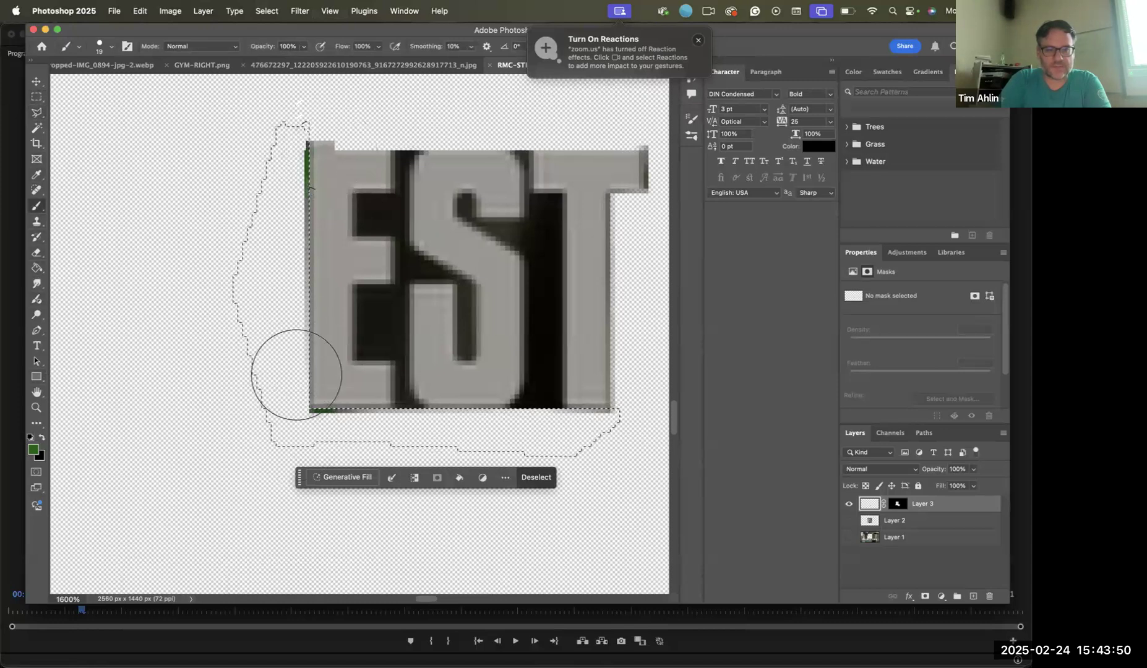
{"action": "left_click", "coordinate": [41, 439]}
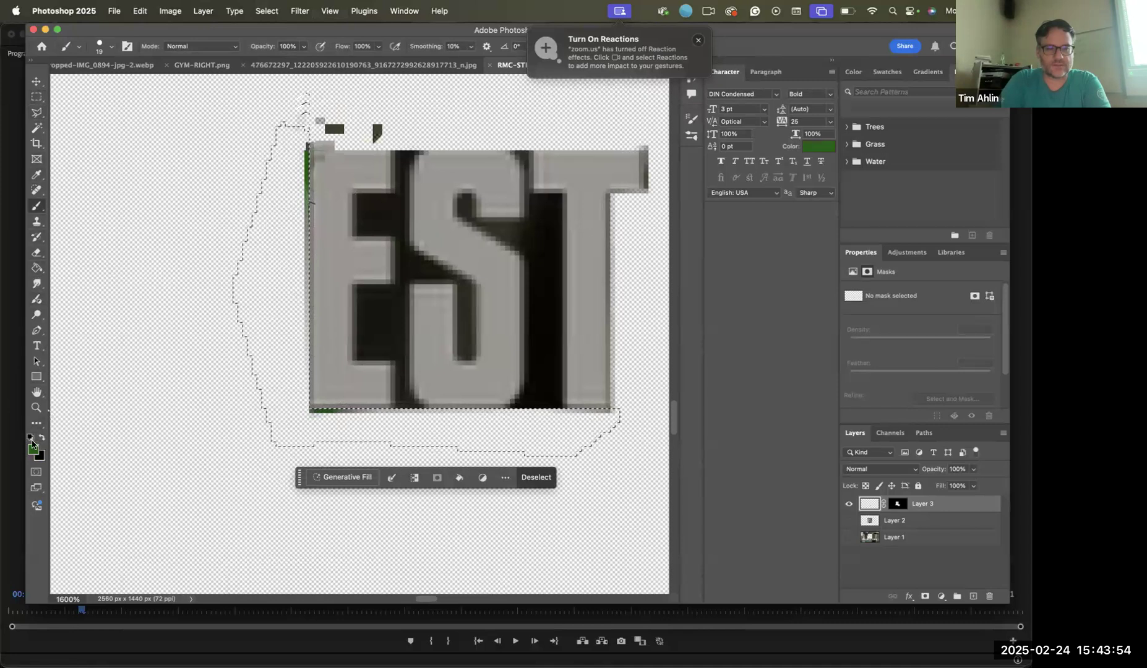
{"action": "left_click", "coordinate": [30, 438]}
{"action": "left_click", "coordinate": [42, 437]}
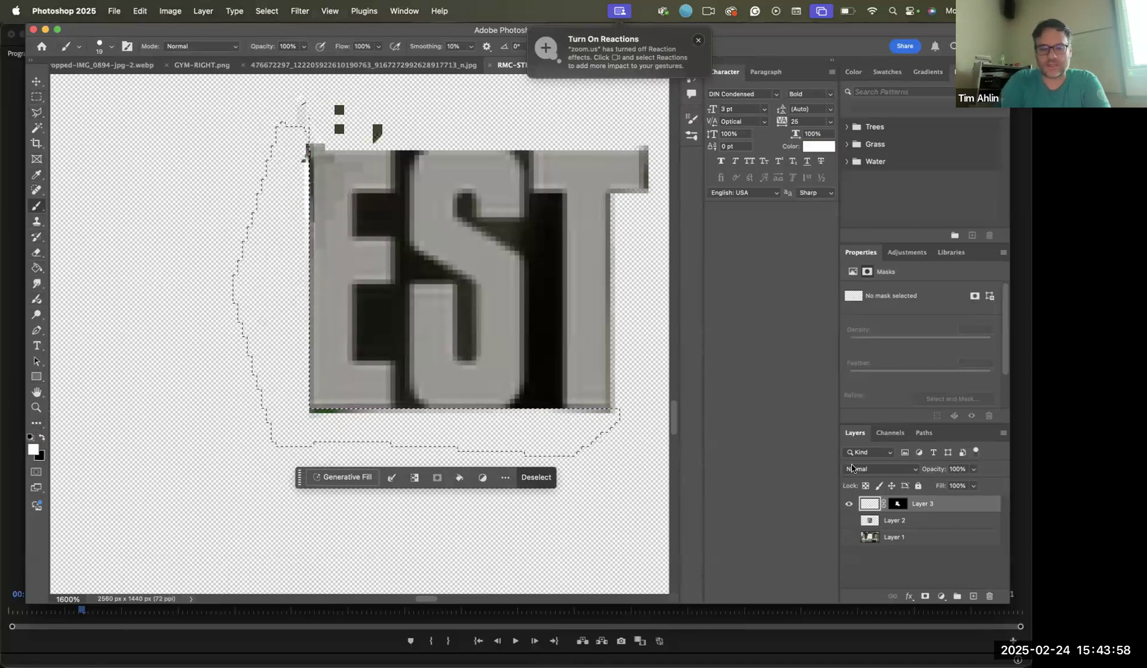
Target Layer 3's mask, paint the selected fringe out of it with black, and deselect
{"action": "left_click", "coordinate": [894, 506]}
{"action": "key", "text": "x"}
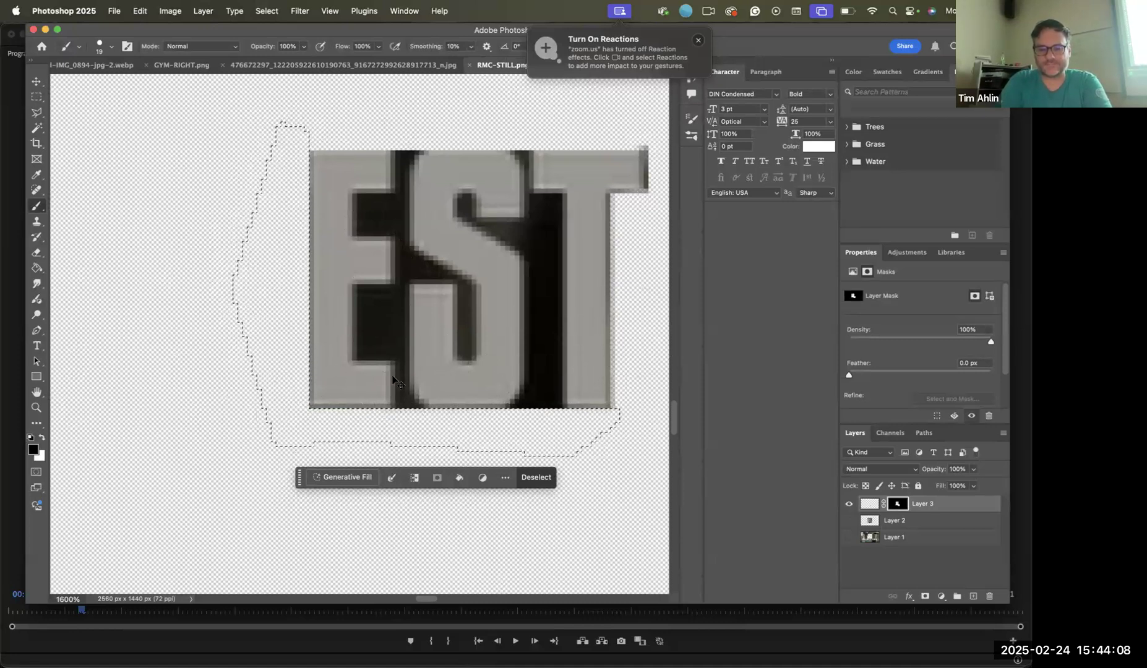
{"action": "key", "text": "super+t"}
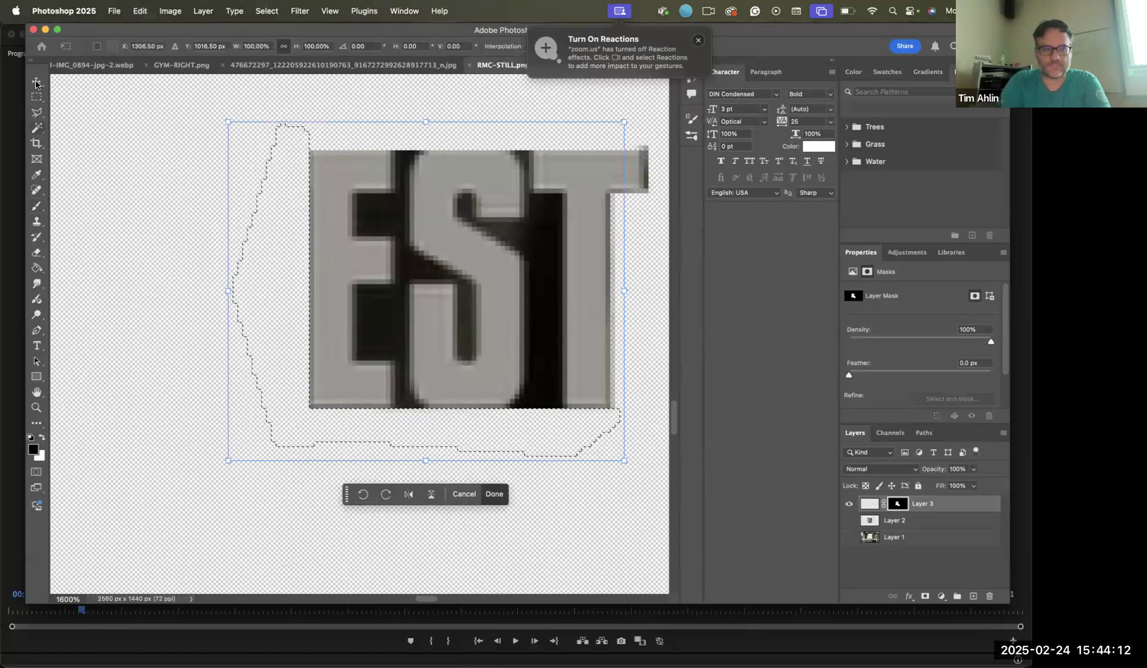
{"action": "key", "text": "Return"}
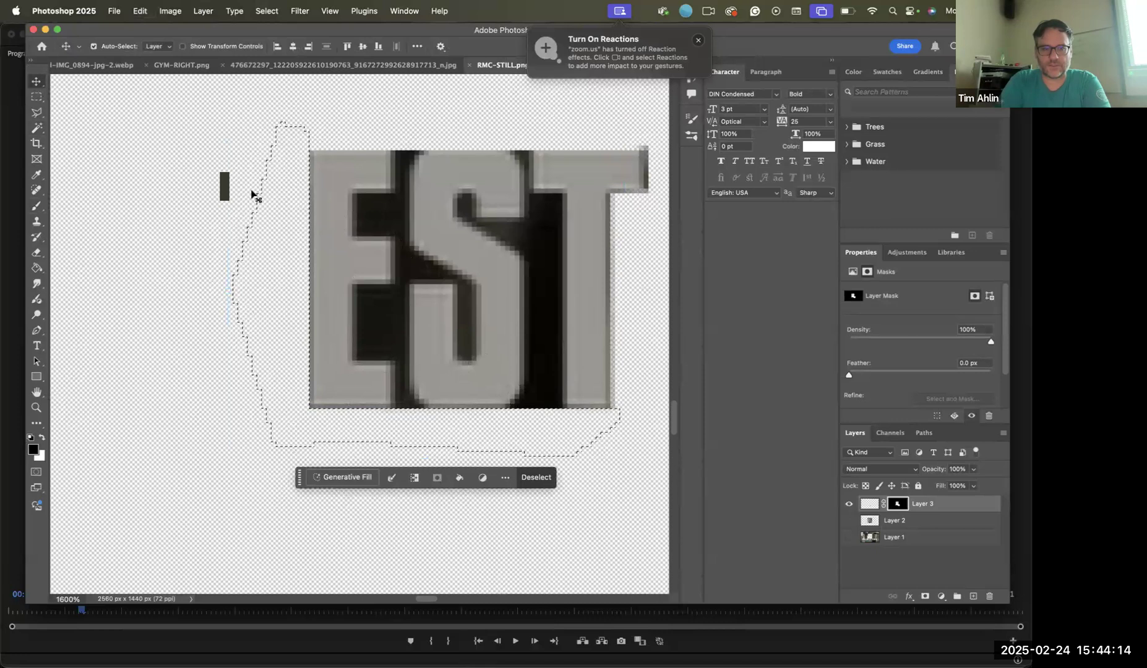
{"action": "key", "text": "super+d"}
Begin a Polygonal Lasso outline above the E and trace down its right side around both notches
{"action": "left_click", "coordinate": [37, 112]}
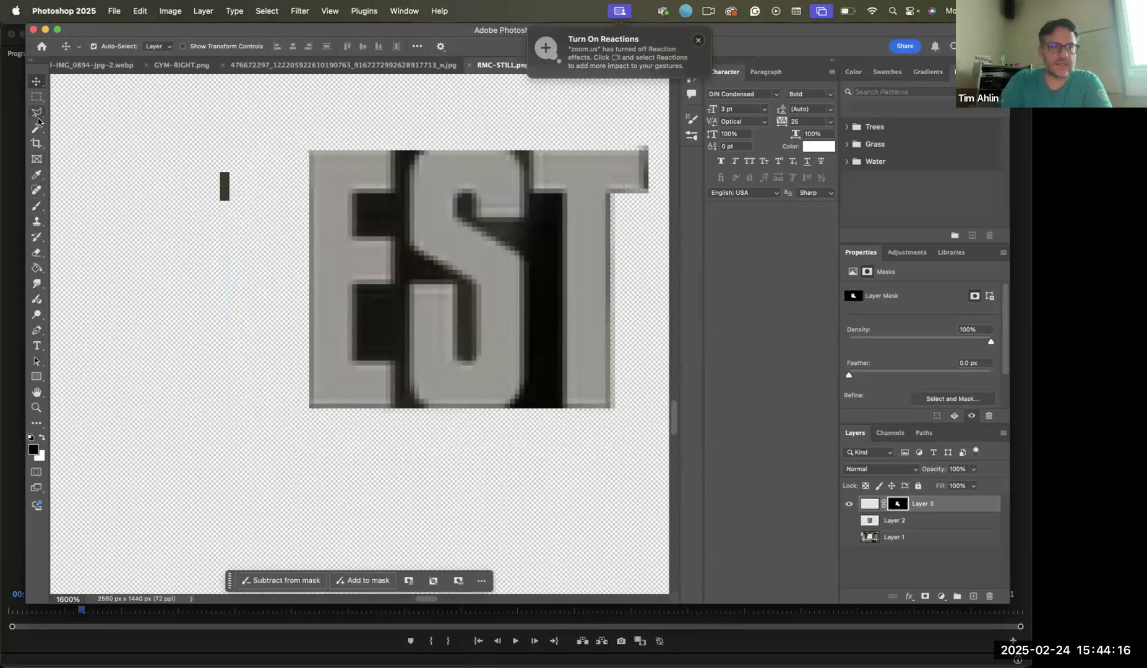
{"action": "left_click", "coordinate": [393, 132]}
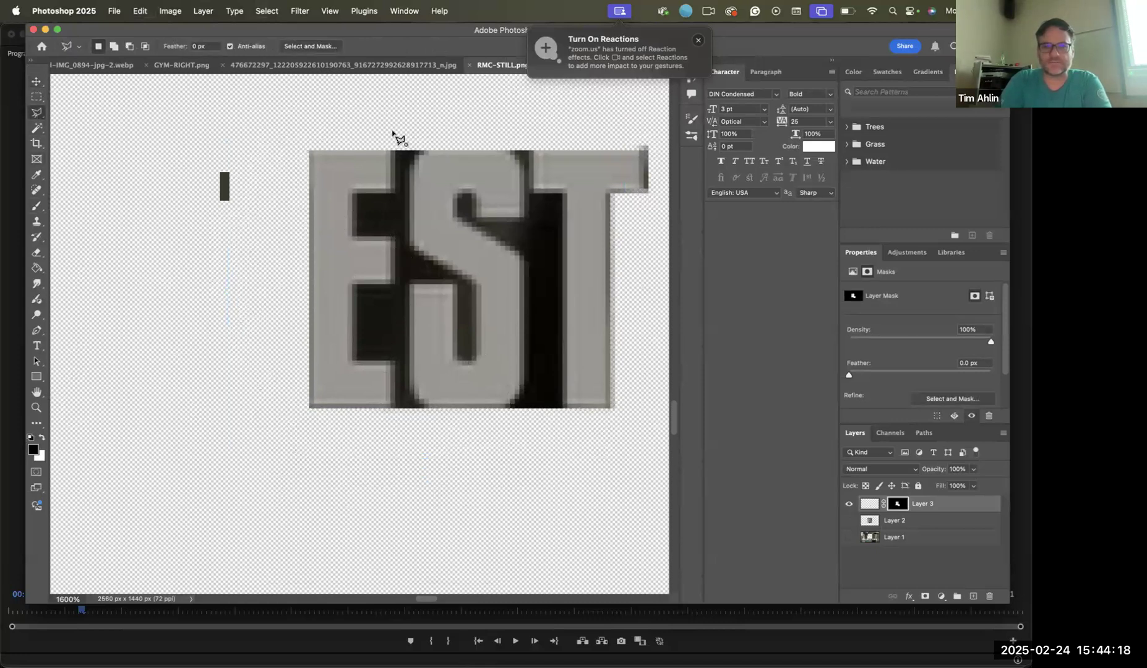
{"action": "left_click", "coordinate": [389, 188]}
{"action": "left_click", "coordinate": [349, 239]}
{"action": "left_click", "coordinate": [391, 239]}
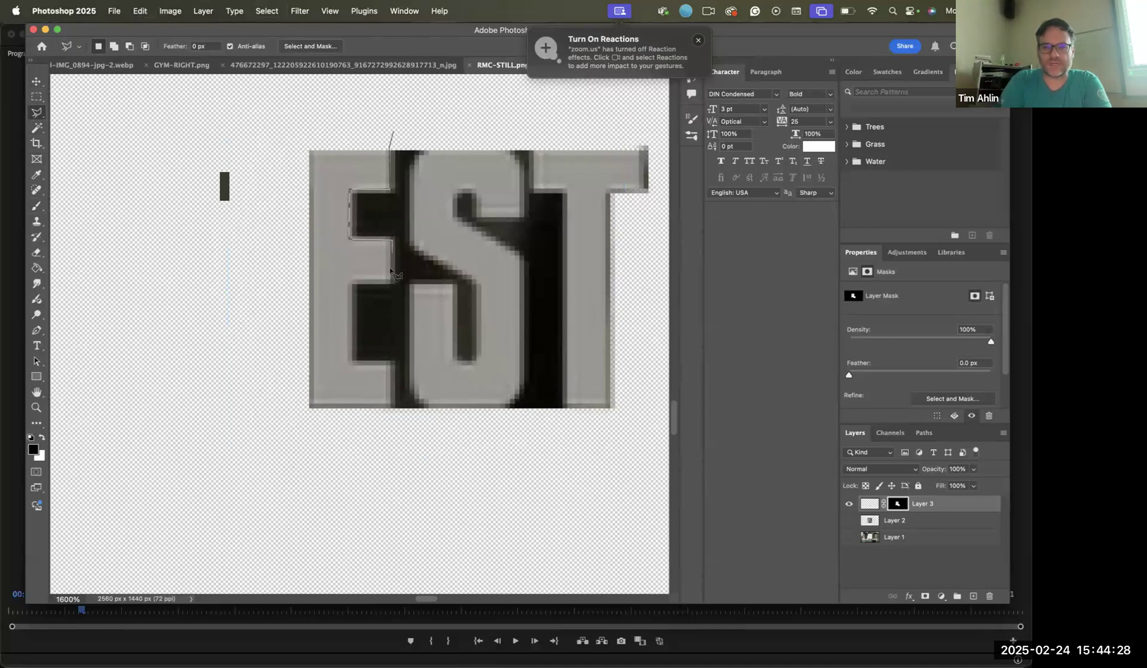
{"action": "left_click", "coordinate": [392, 280]}
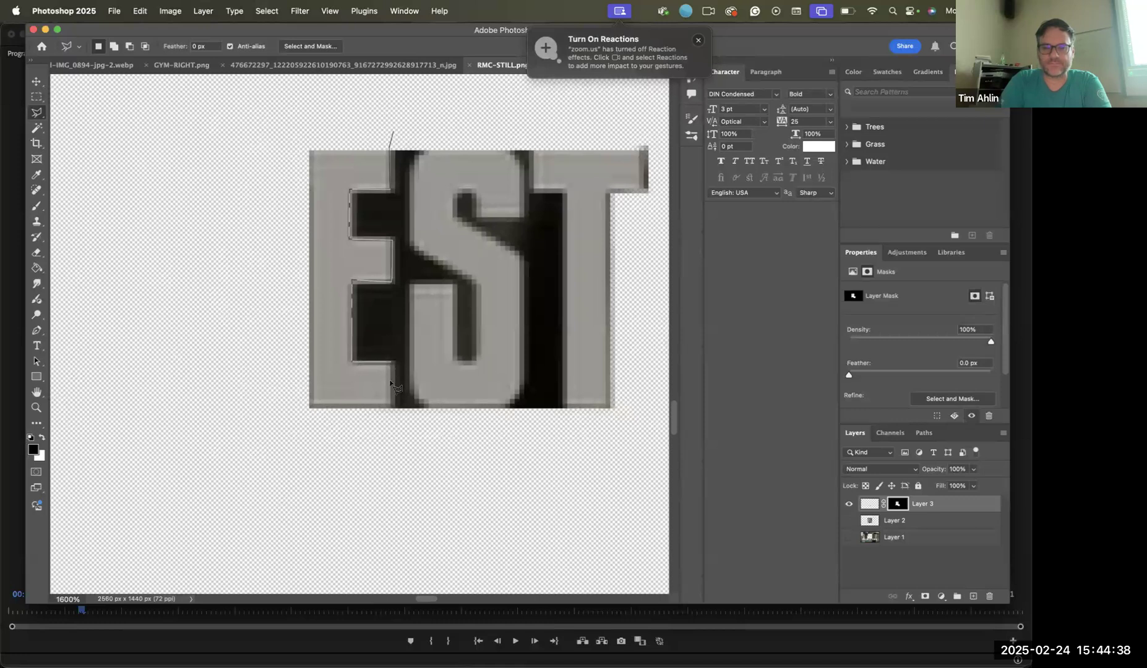
{"action": "left_click", "coordinate": [391, 424]}
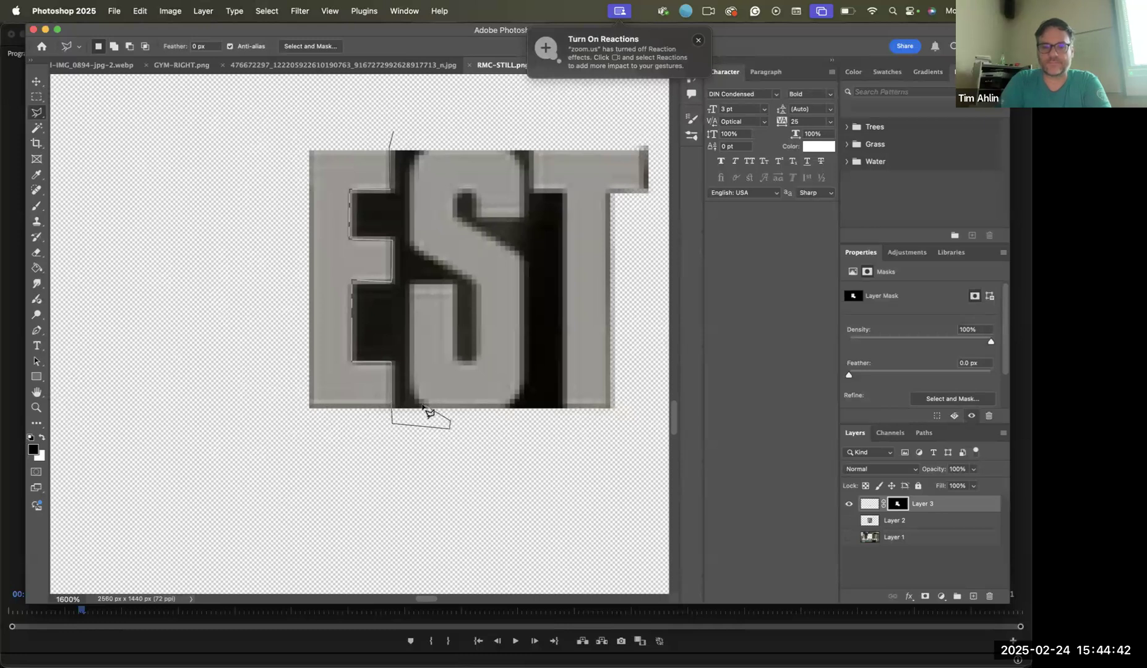
Continue the lasso outline up the left contour of the S, around its lower opening, to its top
{"action": "left_click", "coordinate": [412, 388]}
{"action": "left_click", "coordinate": [455, 284]}
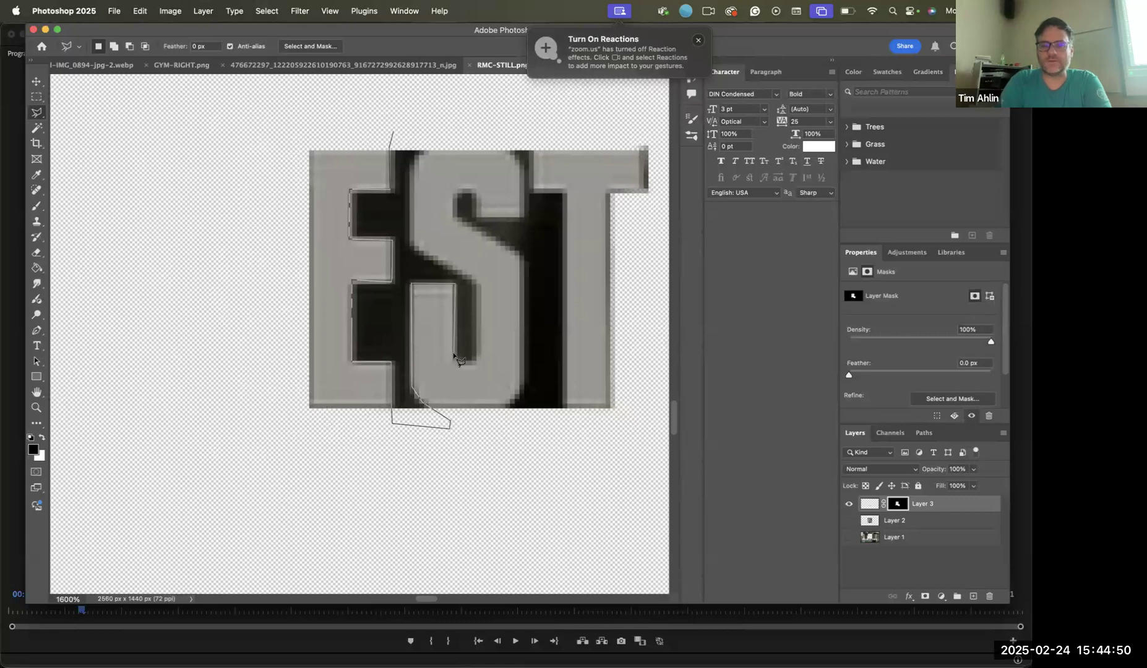
{"action": "left_click", "coordinate": [455, 362]}
{"action": "left_click", "coordinate": [461, 366]}
{"action": "left_click", "coordinate": [475, 365]}
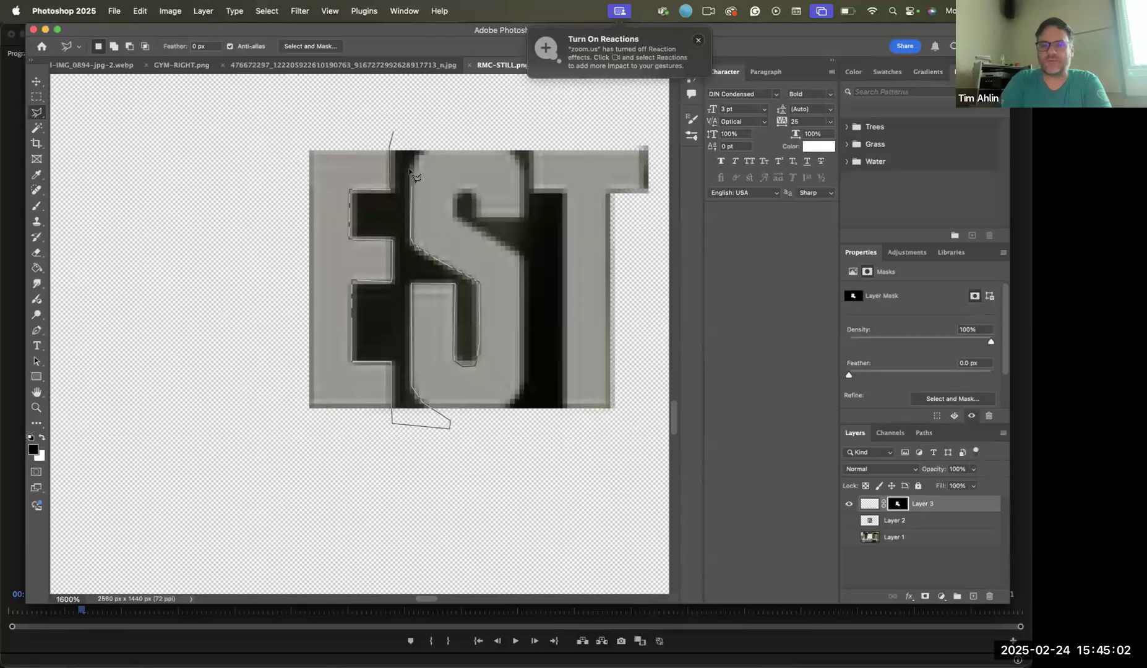
{"action": "left_click", "coordinate": [428, 150]}
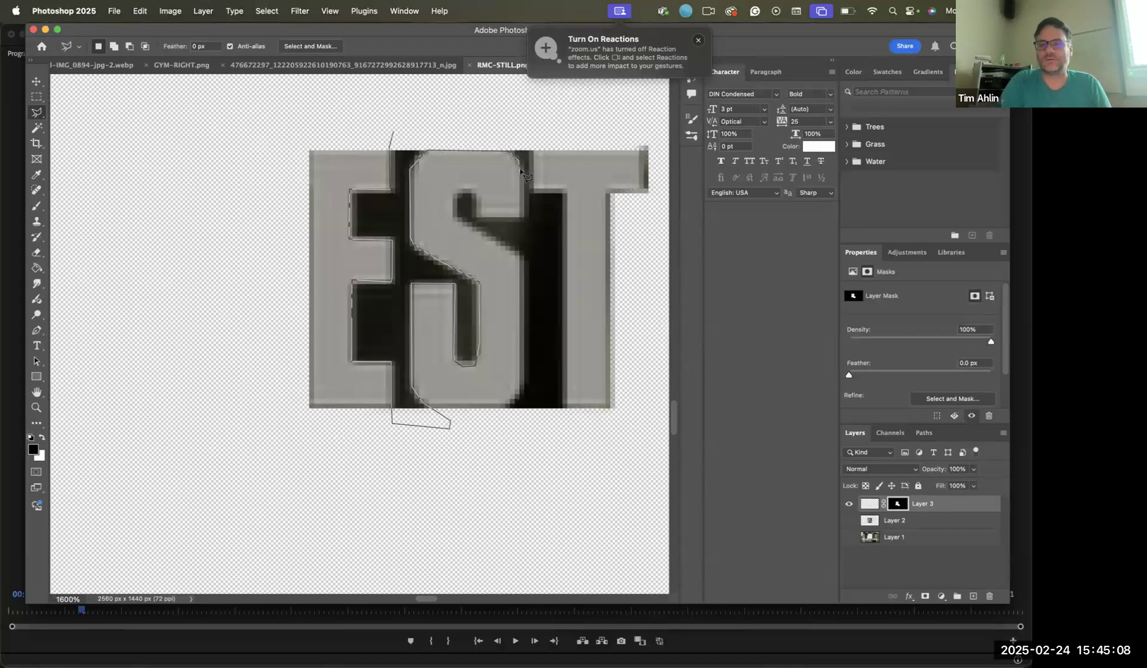
Continue the lasso outline down the right contour of the S, around its upper opening, to its base
{"action": "left_click", "coordinate": [519, 214]}
{"action": "left_click", "coordinate": [478, 216]}
{"action": "left_click", "coordinate": [474, 193]}
{"action": "left_click", "coordinate": [458, 190]}
{"action": "left_click", "coordinate": [453, 214]}
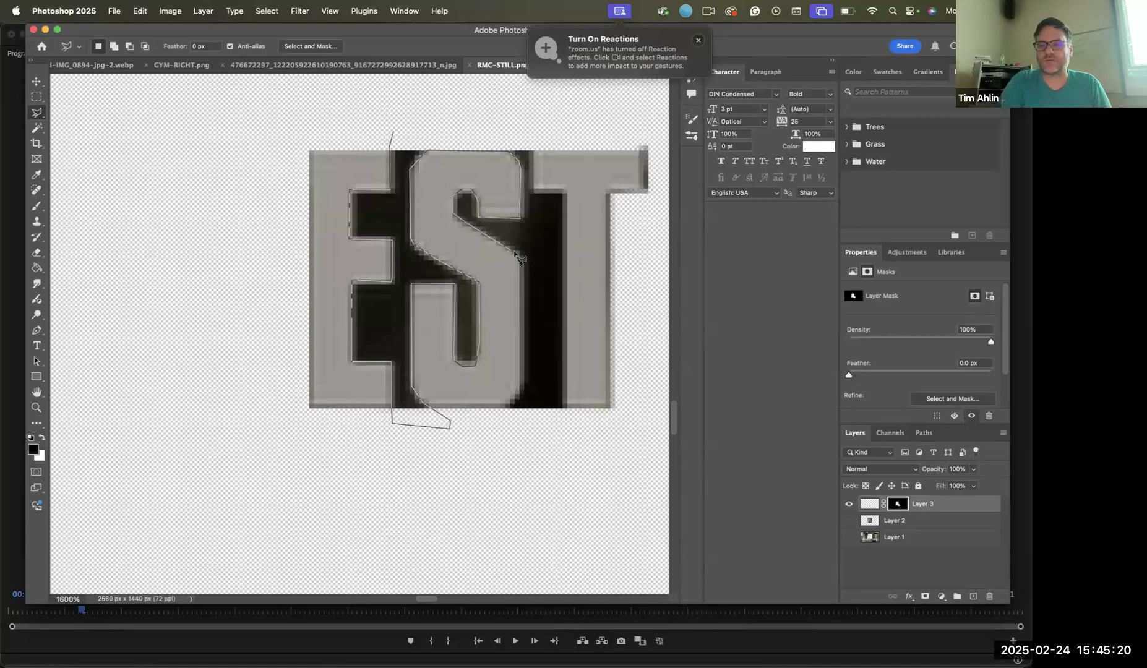
{"action": "left_click", "coordinate": [521, 255]}
{"action": "left_click", "coordinate": [520, 390]}
{"action": "left_click", "coordinate": [498, 411]}
Trace the lasso outline around the T and close it around the outside above the E
{"action": "left_click", "coordinate": [565, 422]}
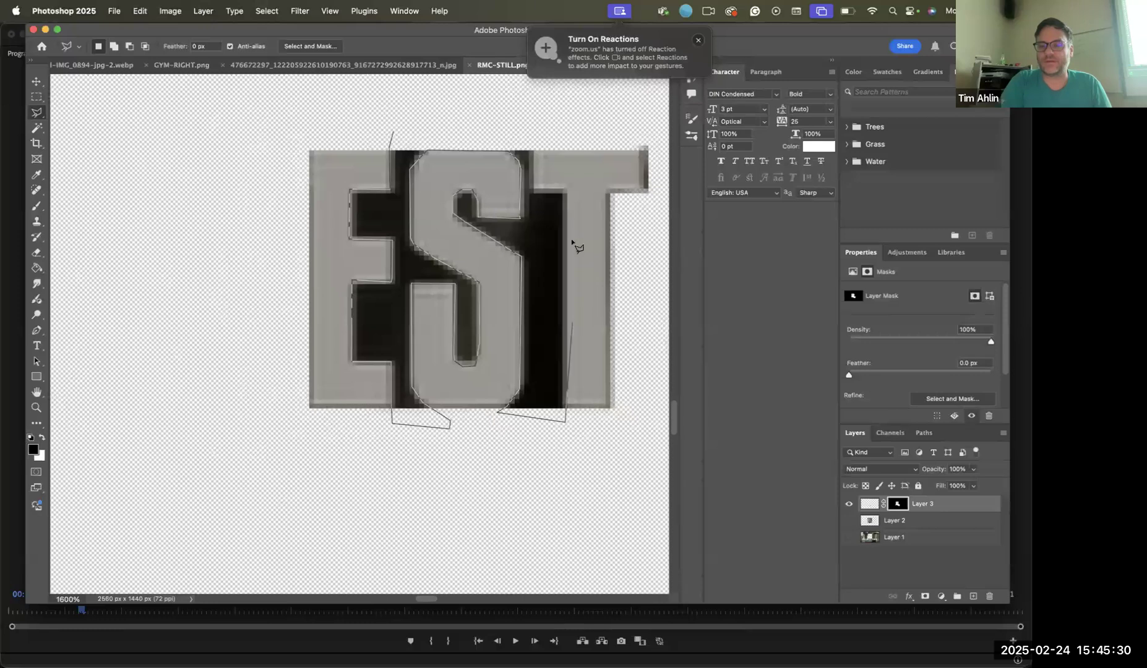
{"action": "left_click", "coordinate": [565, 189]}
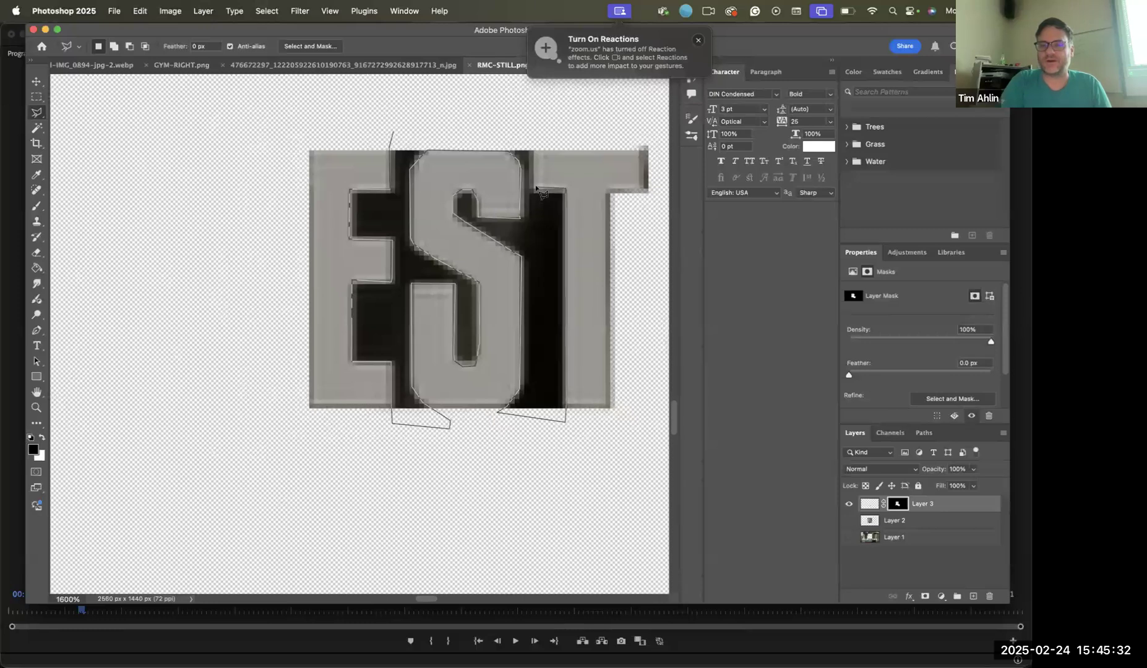
{"action": "left_click", "coordinate": [534, 189]}
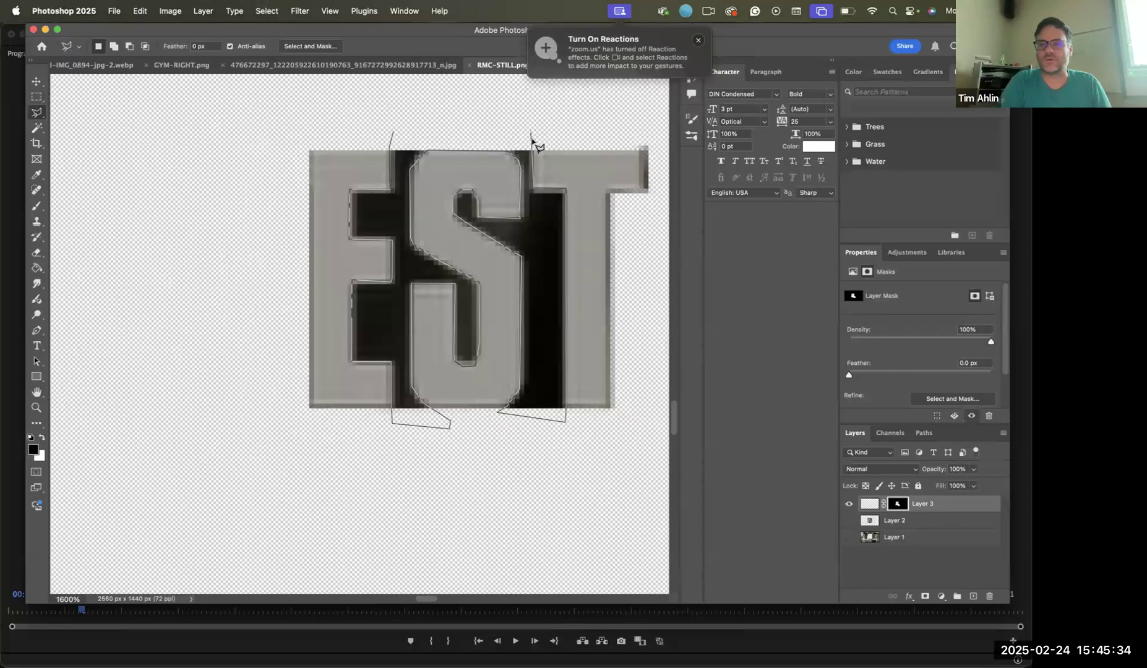
{"action": "left_click", "coordinate": [533, 146]}
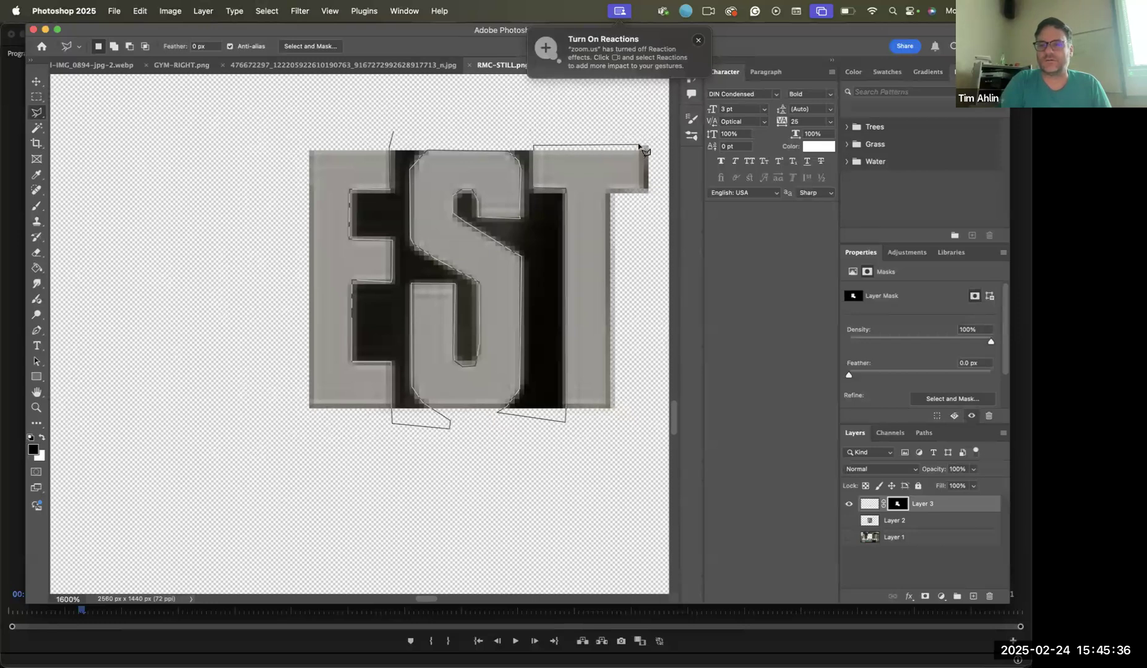
{"action": "left_click", "coordinate": [642, 148]}
{"action": "left_click", "coordinate": [608, 190]}
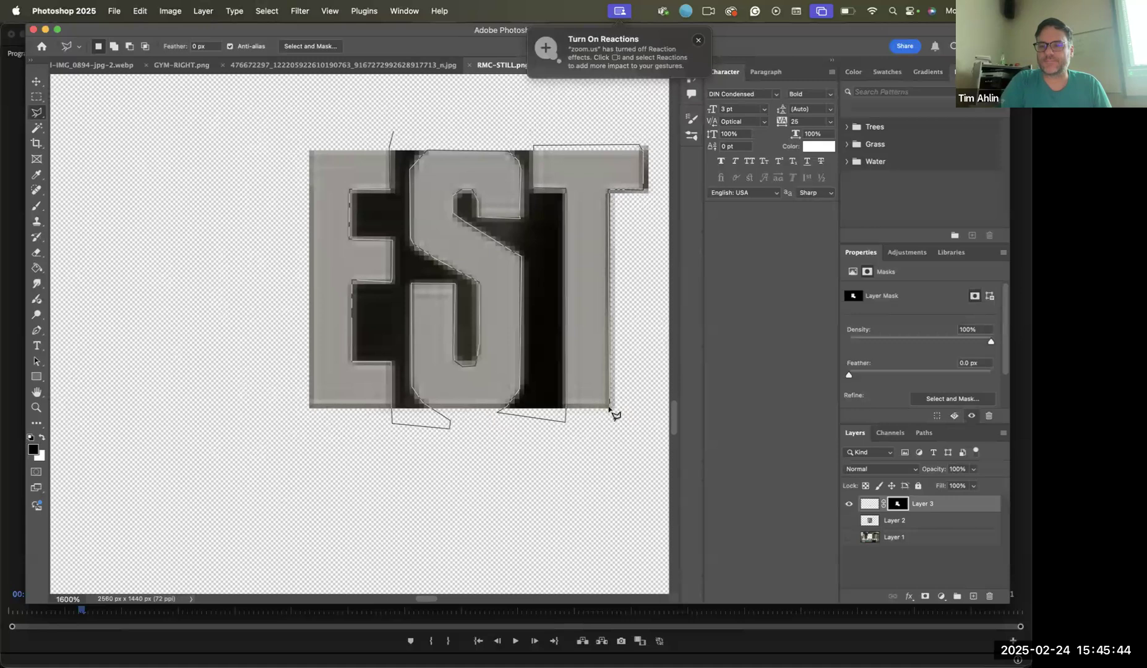
{"action": "left_click", "coordinate": [608, 440]}
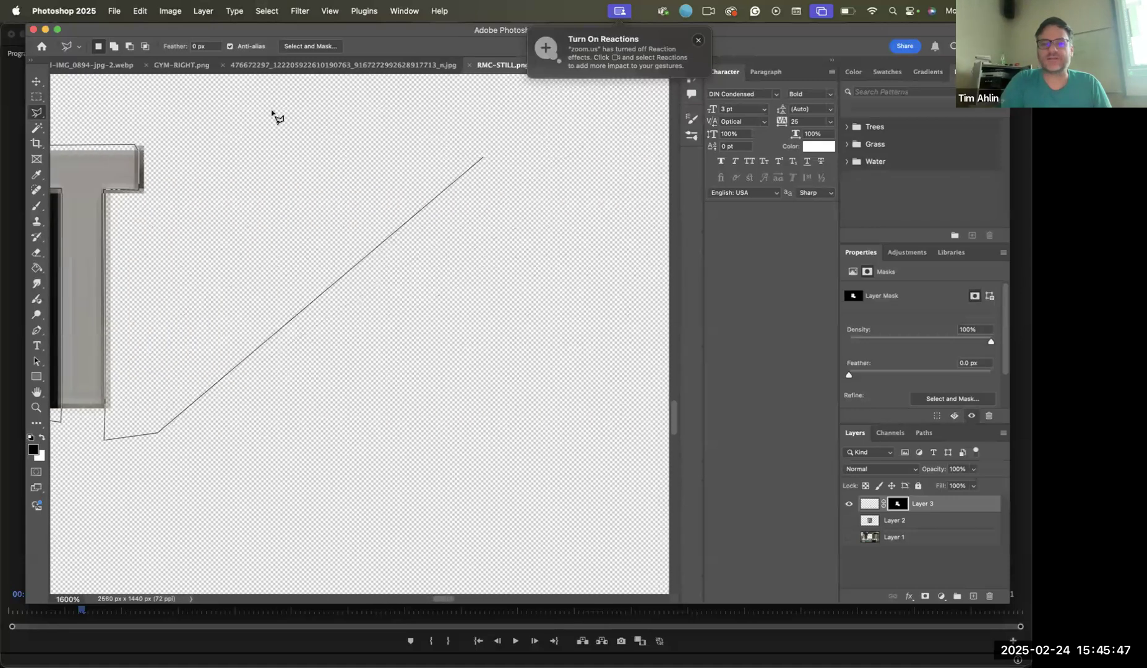
{"action": "left_click", "coordinate": [274, 112]}
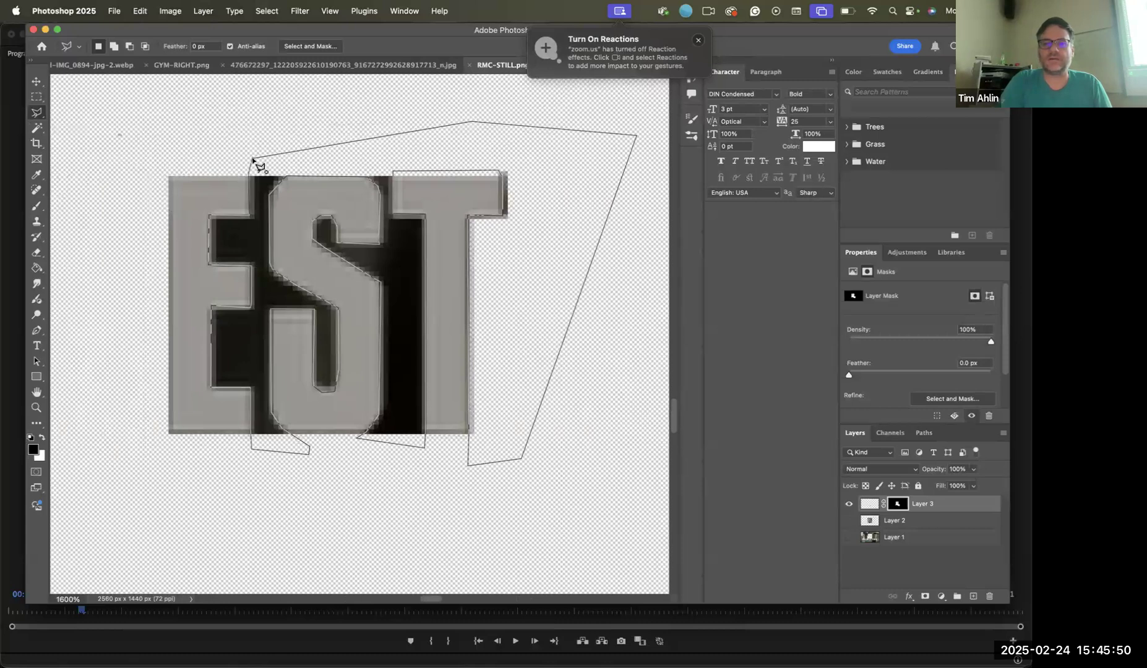
{"action": "left_click", "coordinate": [252, 159]}
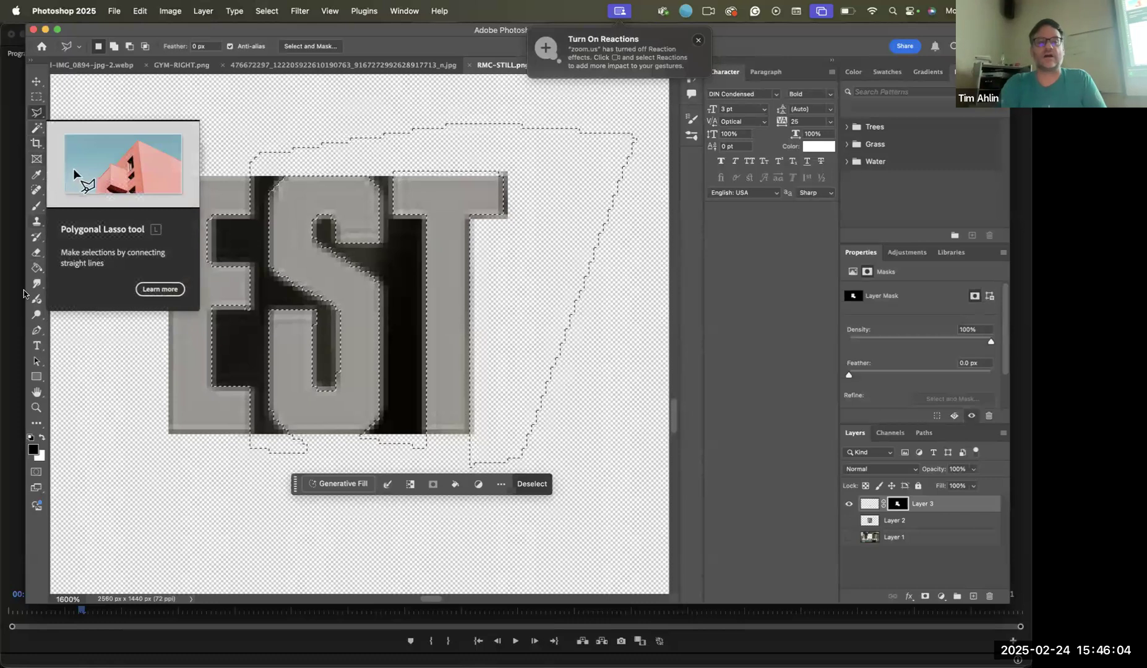
Paint the selected dark background between and around the EST letters out of Layer 3's mask with black, and deselect
{"action": "left_click", "coordinate": [38, 207]}
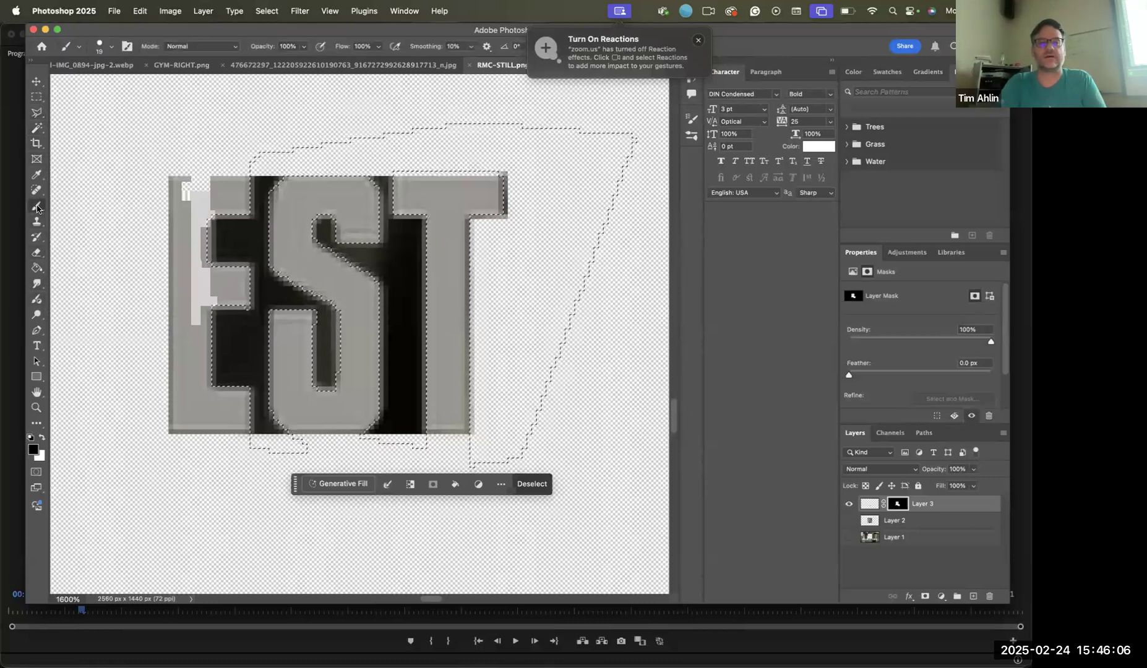
{"action": "mouse_move", "coordinate": [236, 379]}
{"action": "left_mouse_down"}
{"action": "mouse_move", "coordinate": [328, 383]}
{"action": "mouse_move", "coordinate": [323, 343]}
{"action": "mouse_move", "coordinate": [473, 257]}
{"action": "mouse_move", "coordinate": [428, 380]}
{"action": "mouse_move", "coordinate": [415, 443]}
{"action": "left_mouse_up"}
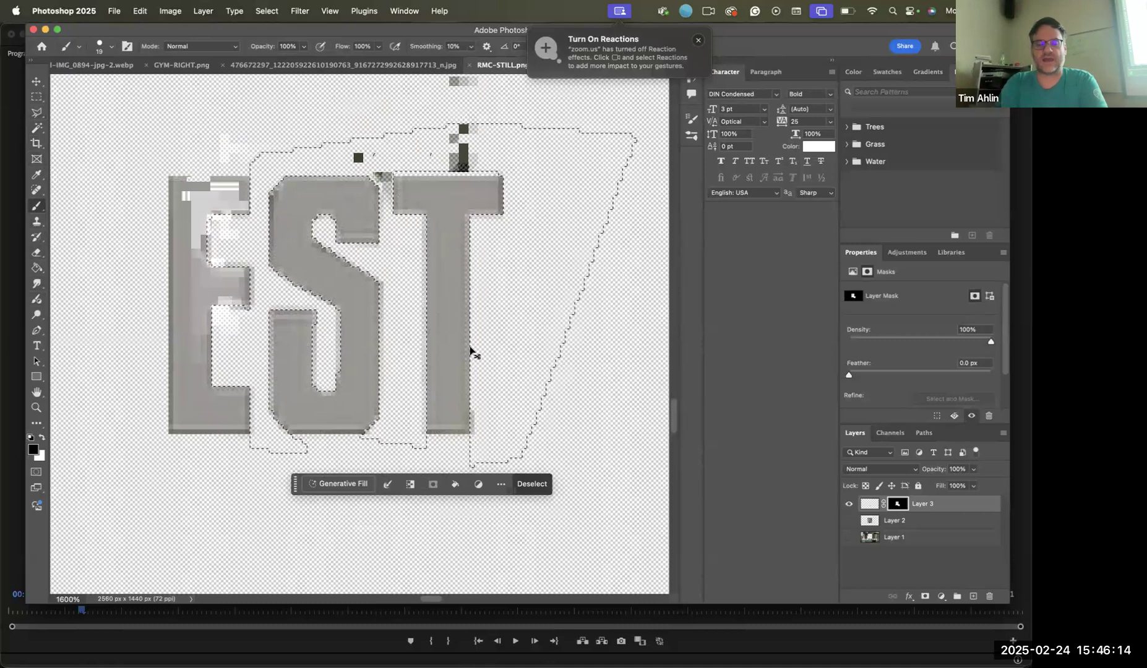
{"action": "key", "text": "super+d"}
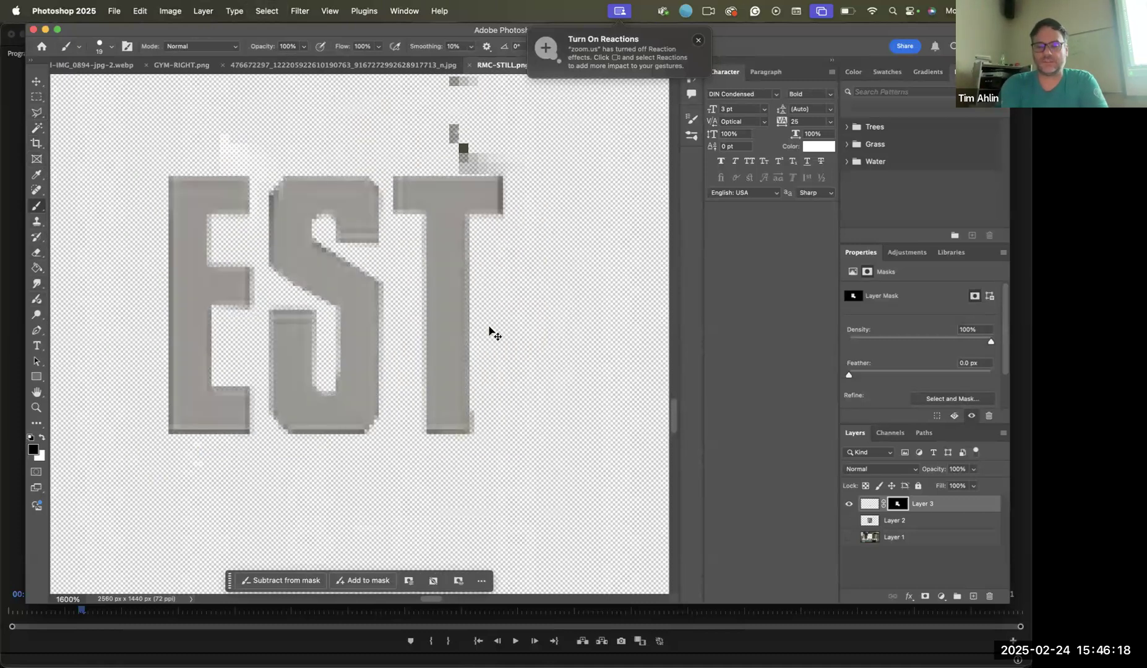
Examine the masked EST lettering at reduced magnification
{"action": "key", "text": "super+minus"}
{"action": "key", "text": "super+minus"}
{"action": "key", "text": "super+minus"}
{"action": "key", "text": "super+minus"}
{"action": "key", "text": "super+minus"}
{"action": "key", "text": "super+minus"}
{"action": "key", "text": "super+minus"}
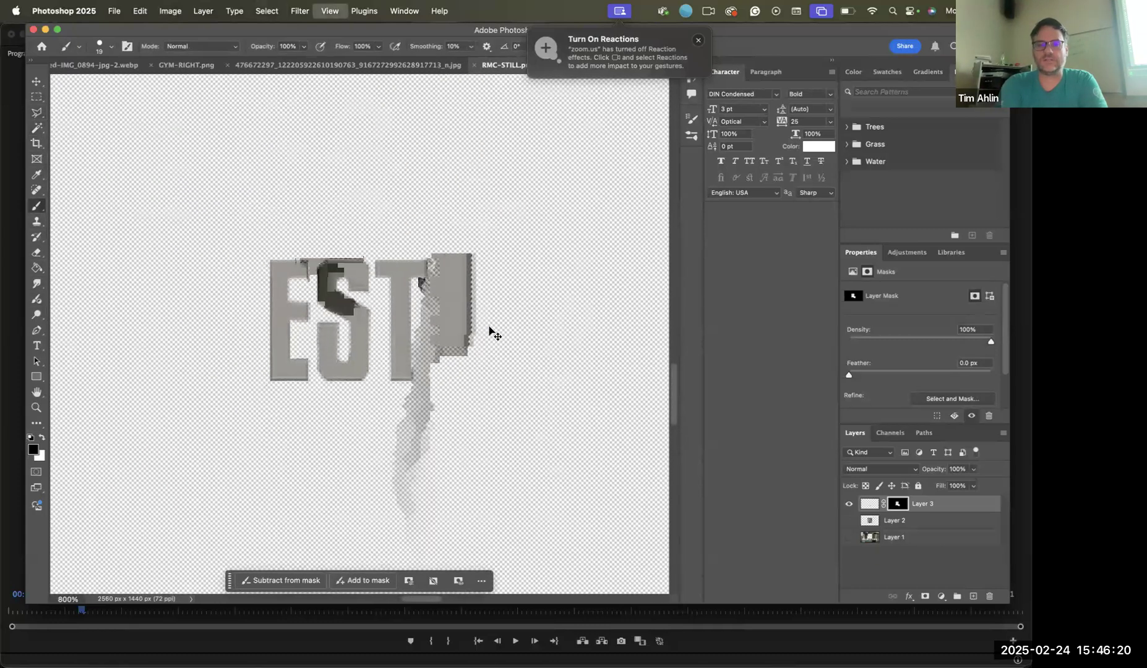
{"action": "key", "text": "super+minus"}
{"action": "key", "text": "super+minus"}
{"action": "key", "text": "super+minus"}
{"action": "key", "text": "super+plus"}
{"action": "key", "text": "super+plus"}
{"action": "key", "text": "super+plus"}
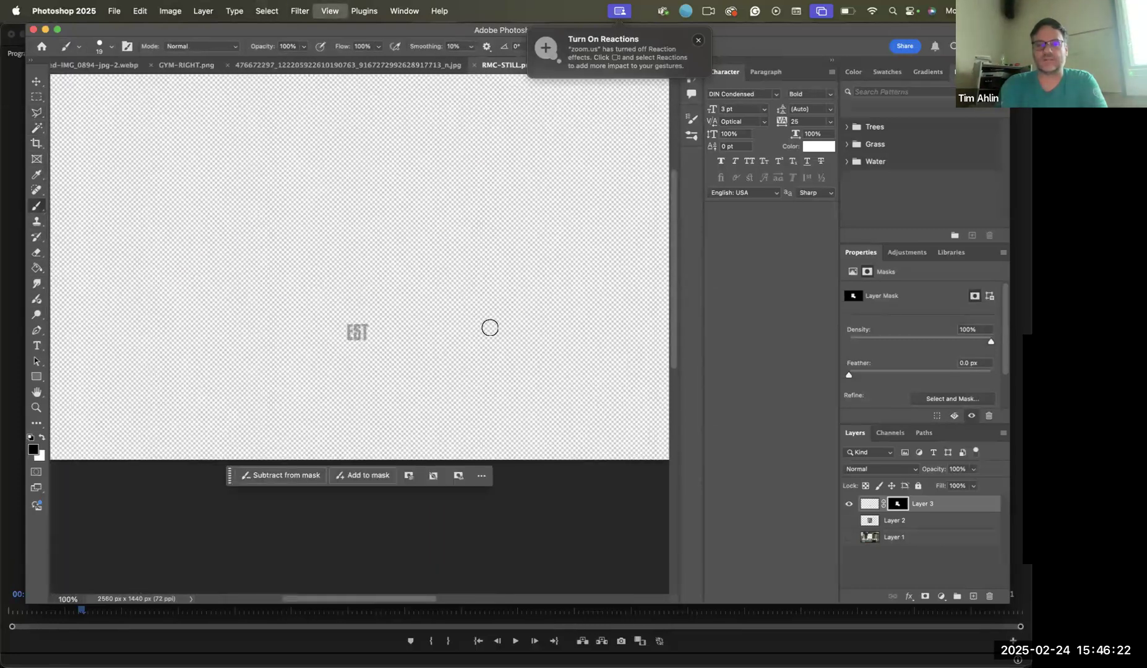
Enlarge Layer 3's EST lettering to about 331% with Free Transform and reposition it near its original location
{"action": "left_click", "coordinate": [37, 83]}
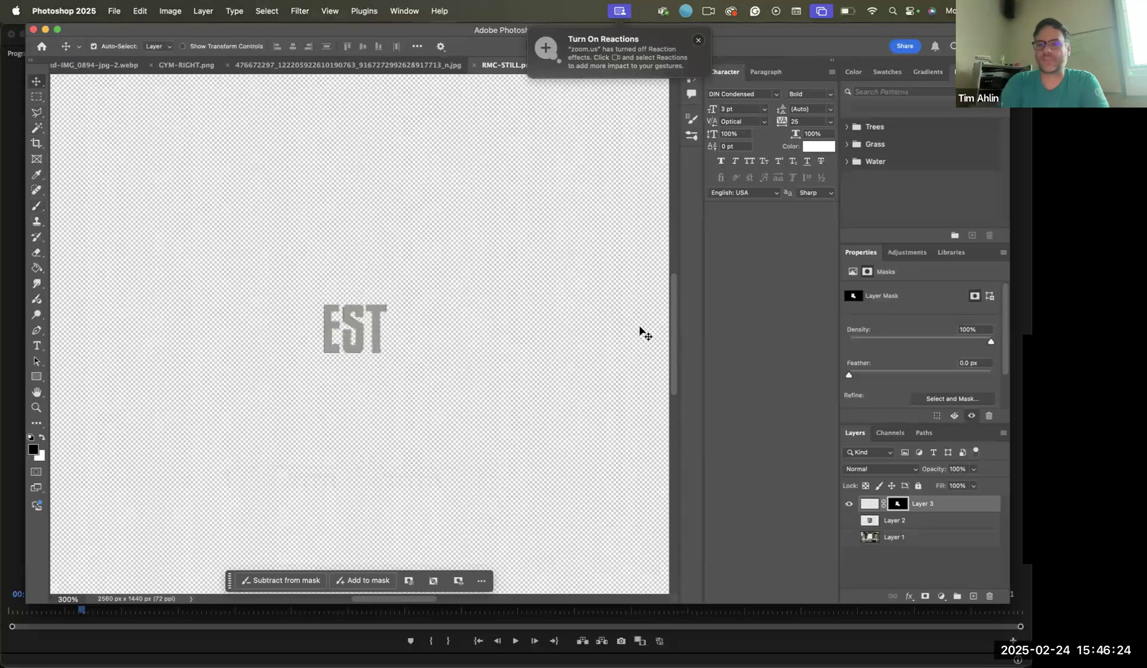
{"action": "left_click", "coordinate": [869, 504]}
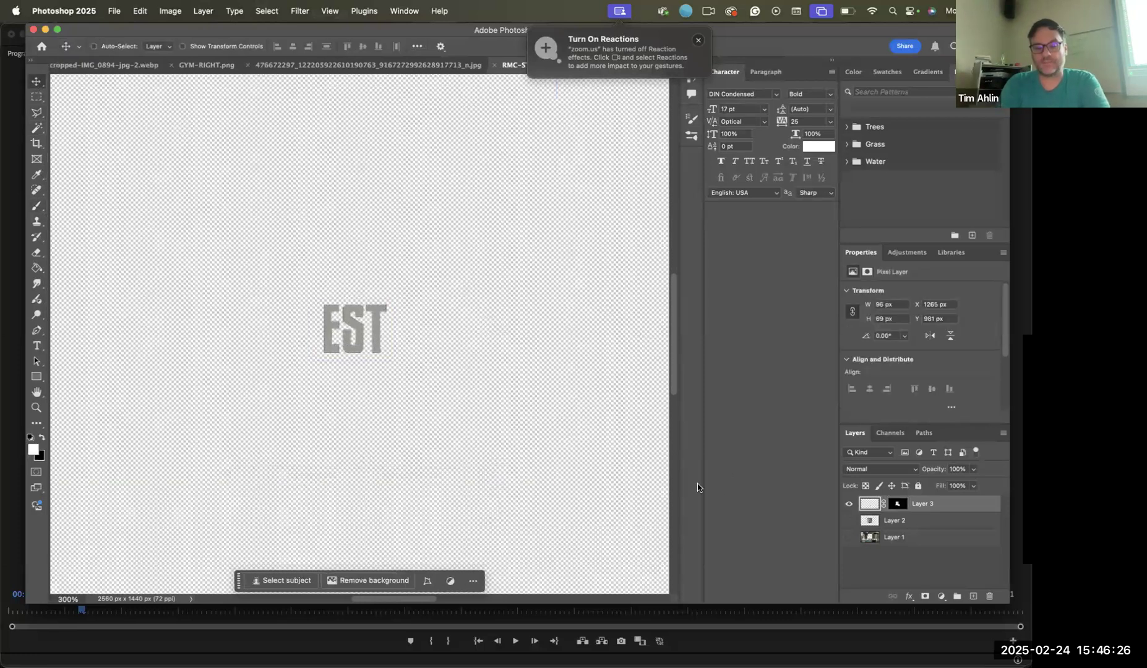
{"action": "key", "text": "super+t"}
{"action": "left_click_drag", "start_coordinate": [401, 361], "coordinate": [596, 483]}
{"action": "left_click_drag", "start_coordinate": [545, 427], "coordinate": [435, 329]}
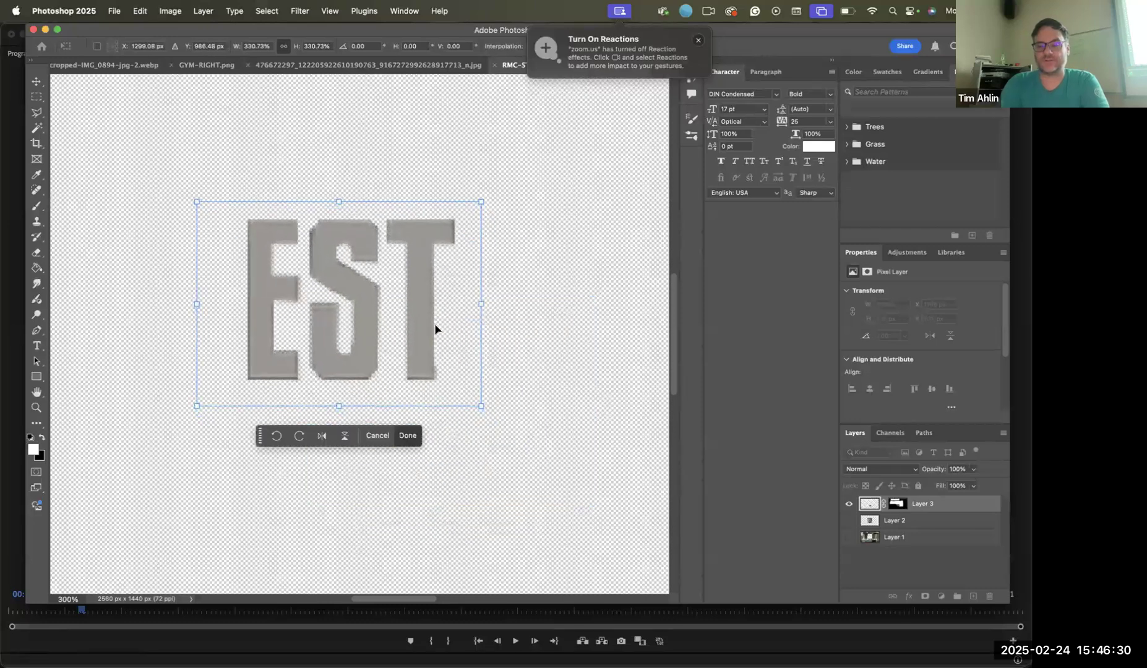
{"action": "key", "text": "Return"}
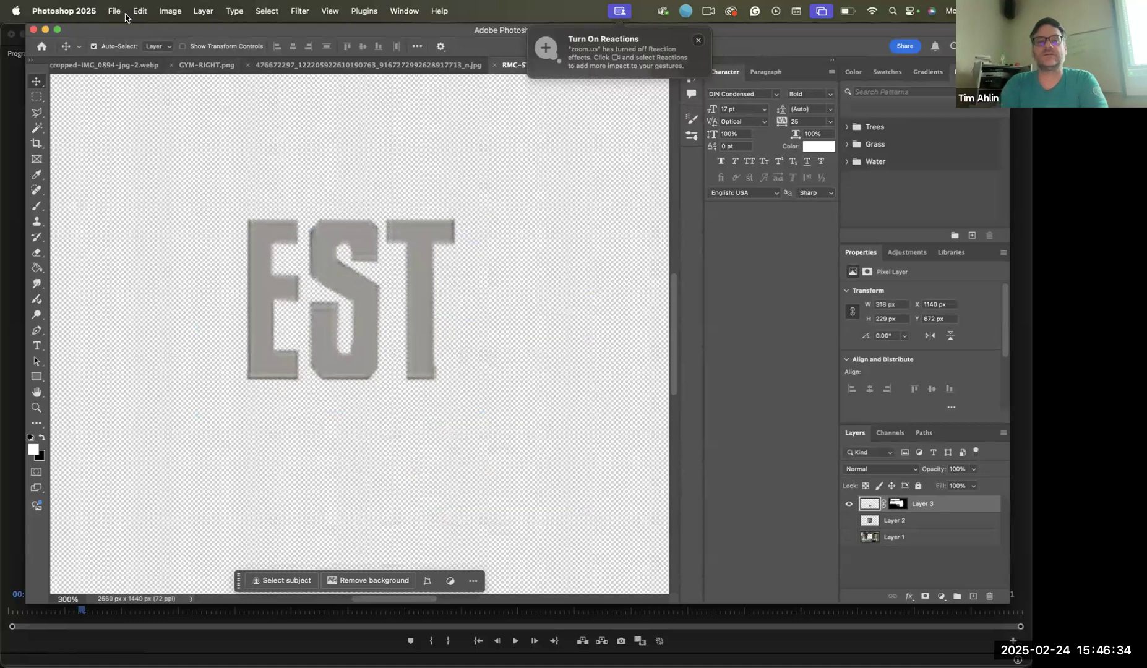
{"action": "left_click", "coordinate": [31, 110]}
{"action": "left_click", "coordinate": [36, 96]}
{"action": "left_click_drag", "start_coordinate": [206, 162], "coordinate": [543, 460]}
{"action": "left_click_drag", "start_coordinate": [69, 254], "coordinate": [187, 207]}
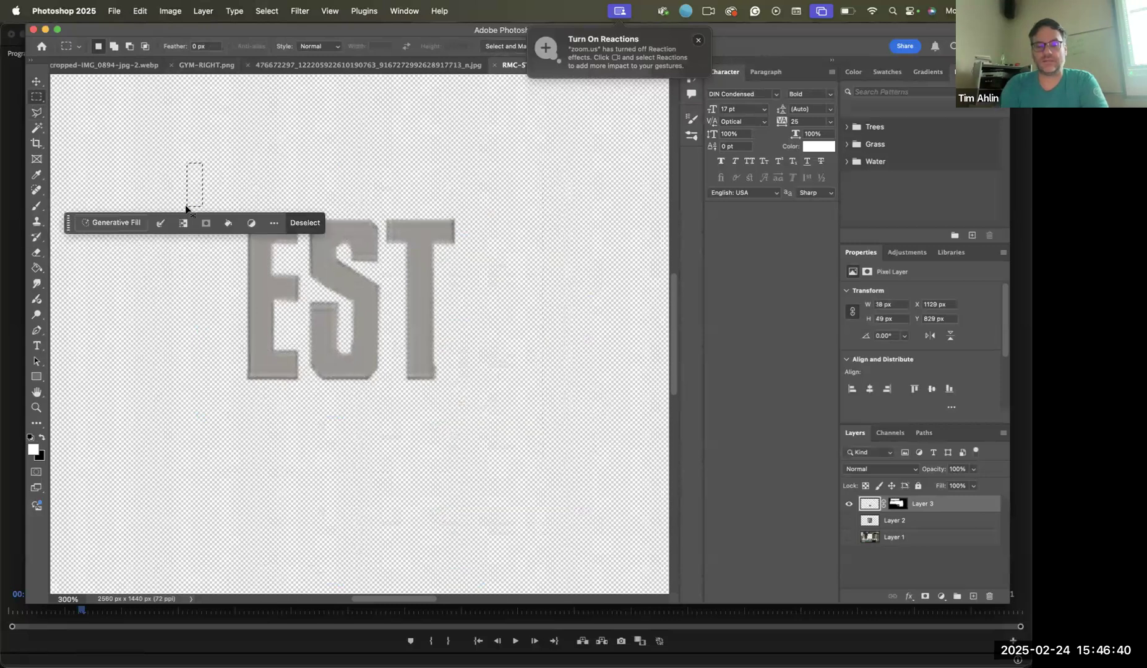
{"action": "left_click", "coordinate": [186, 206]}
Export the EST artwork as EST-EXAMPLE.png into the Documents folder
{"action": "left_click", "coordinate": [113, 10]}
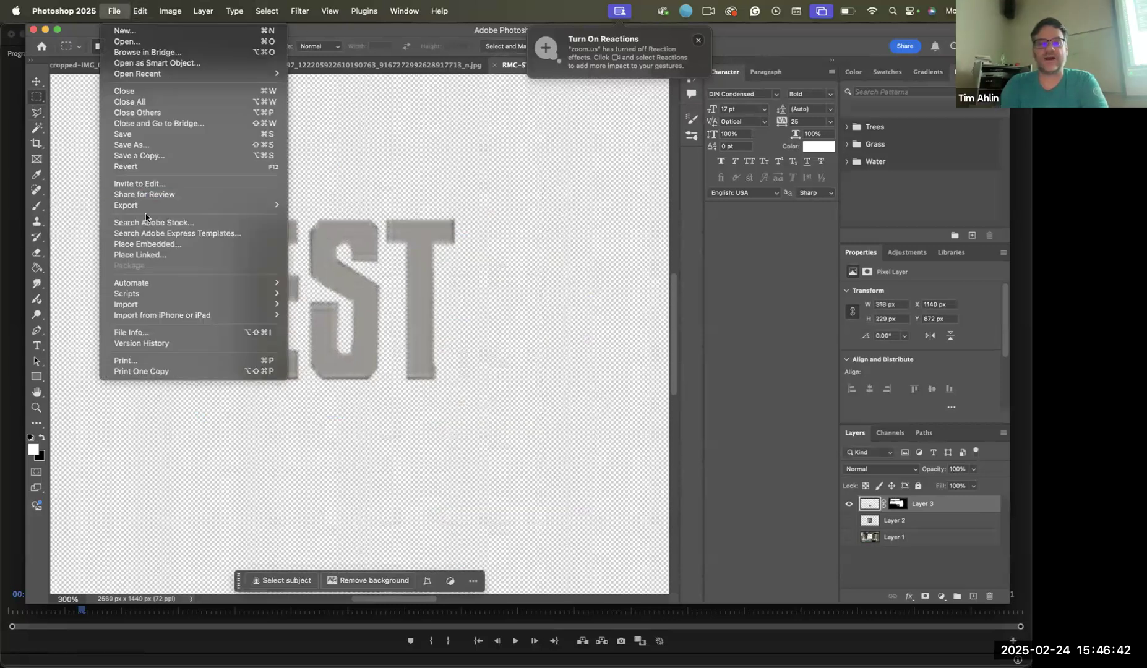
{"action": "mouse_move", "coordinate": [198, 208]}
{"action": "left_click", "coordinate": [322, 209]}
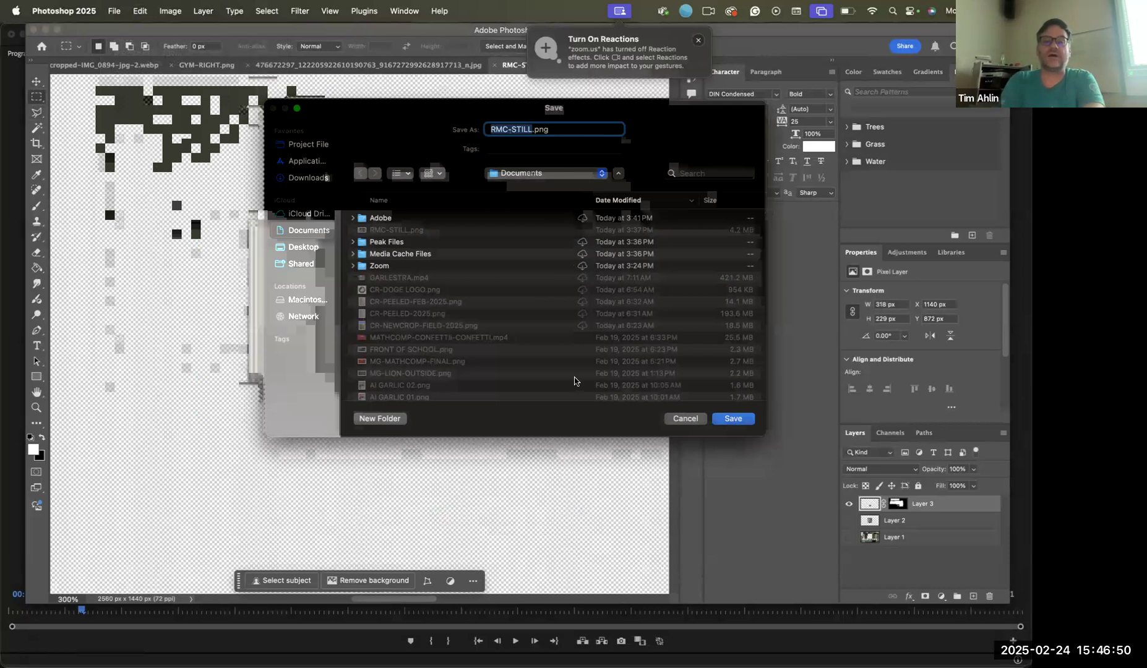
{"action": "type", "text": "EX"}
{"action": "type", "text": "T-"}
{"action": "type", "text": "EXAMPL"}
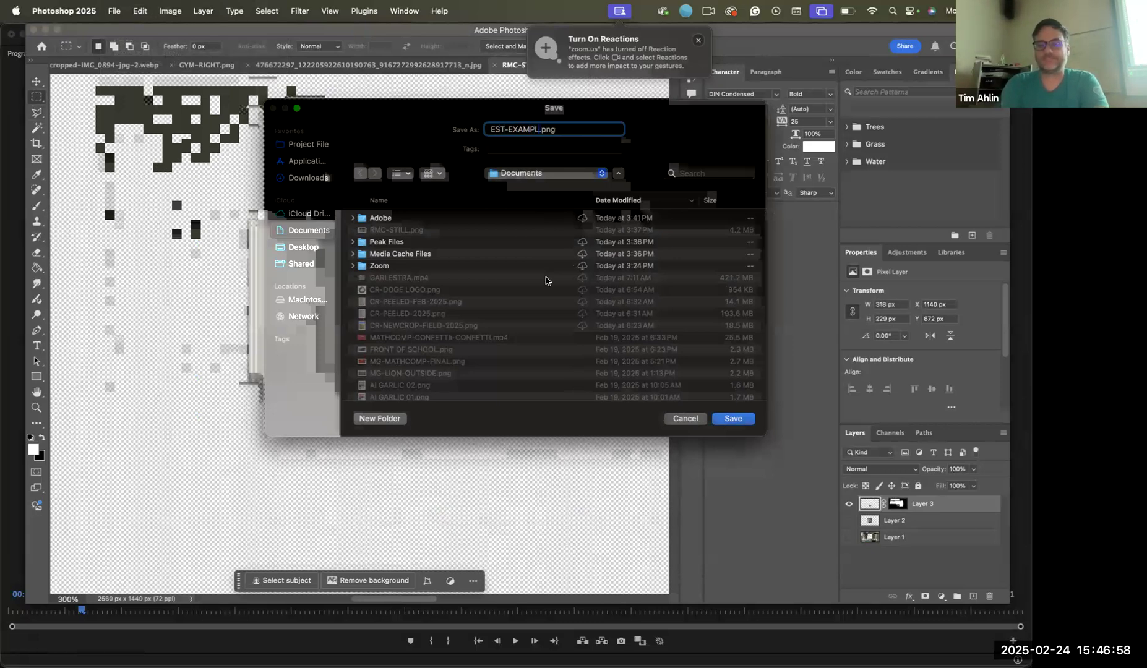
{"action": "type", "text": "E"}
{"action": "left_click", "coordinate": [728, 419]}
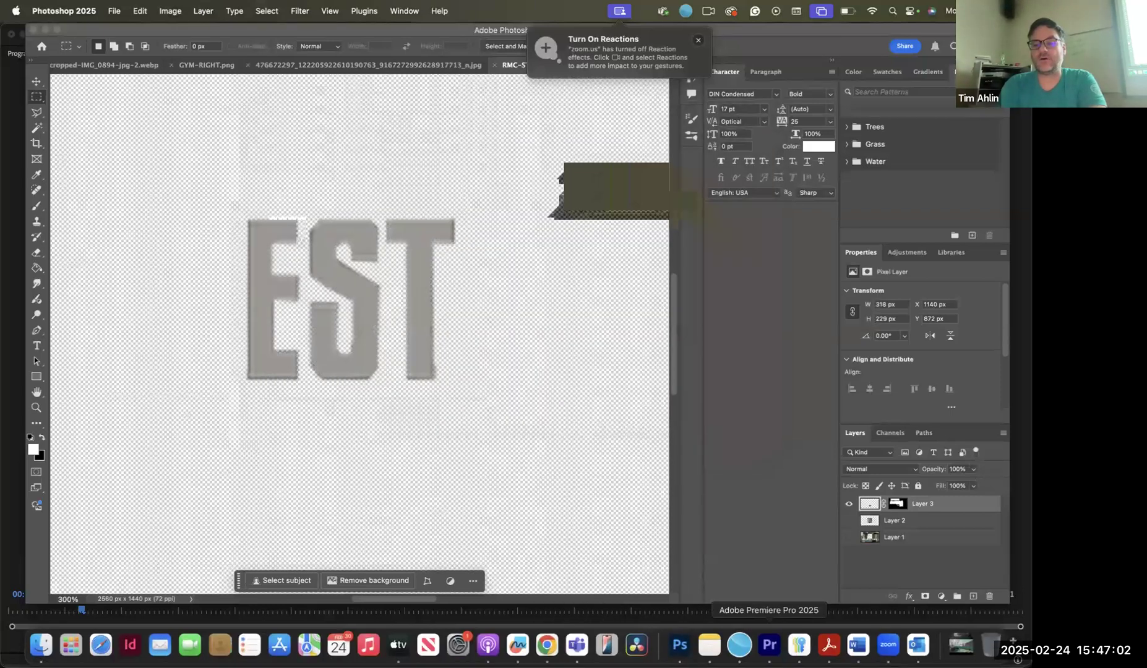
Switch to Premiere Pro and open the Downloads folder in a Finder window in front of it
{"action": "left_click", "coordinate": [770, 664]}
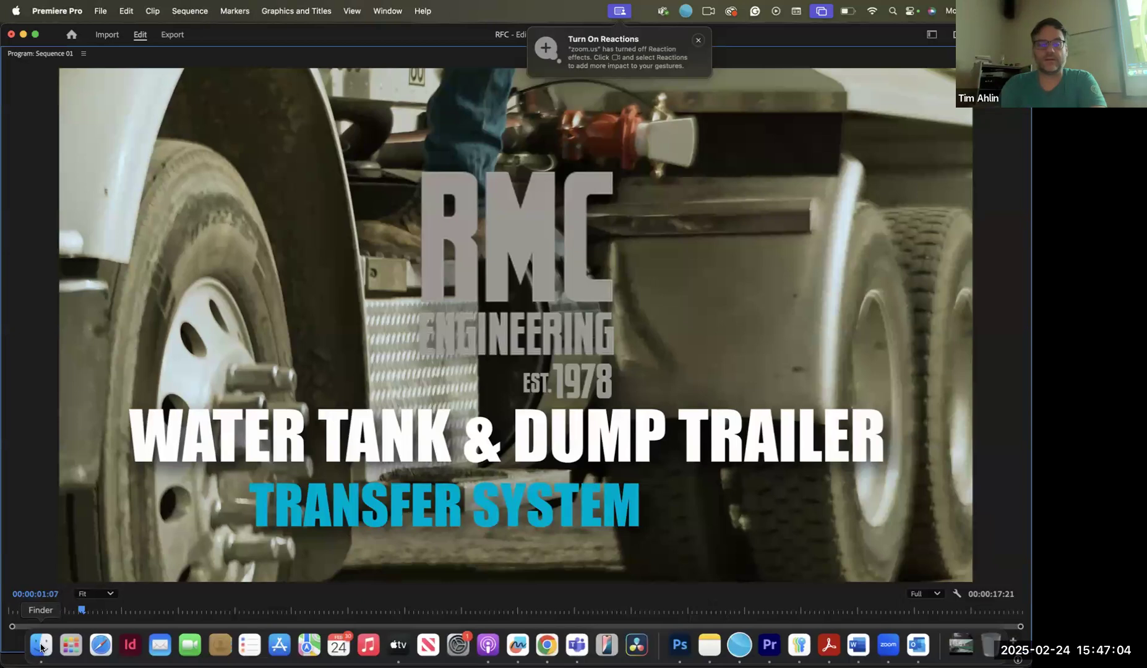
{"action": "left_click", "coordinate": [40, 646]}
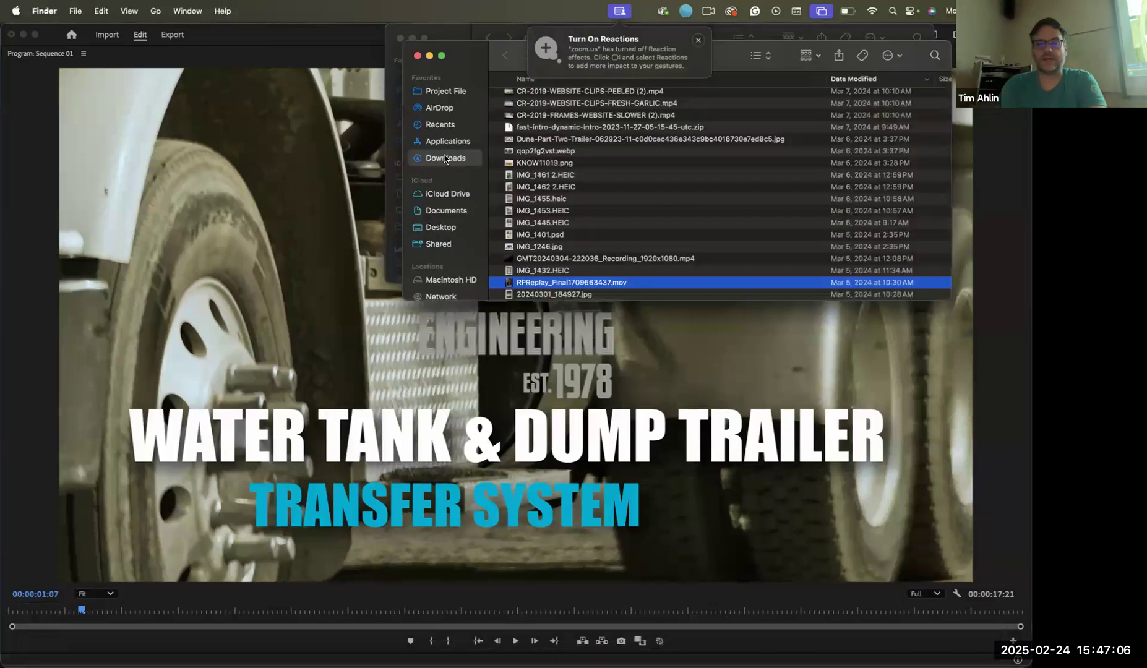
{"action": "scroll", "coordinate": [518, 144], "scroll_direction": "up", "scroll_amount": 15}
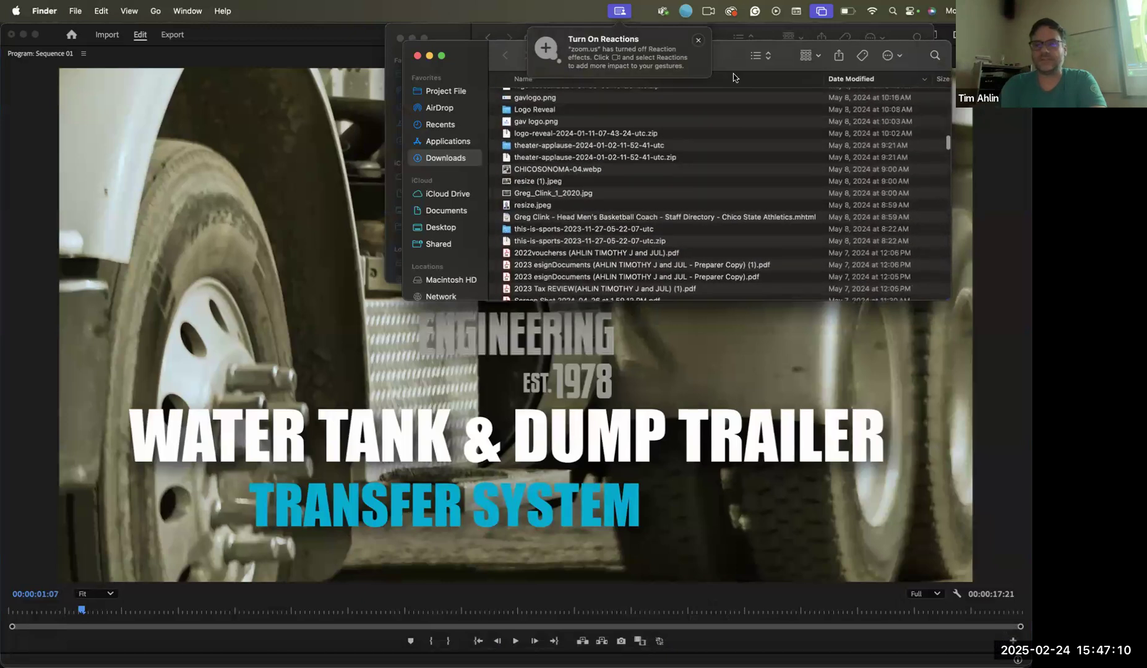
{"action": "left_click_drag", "start_coordinate": [740, 66], "coordinate": [718, 135]}
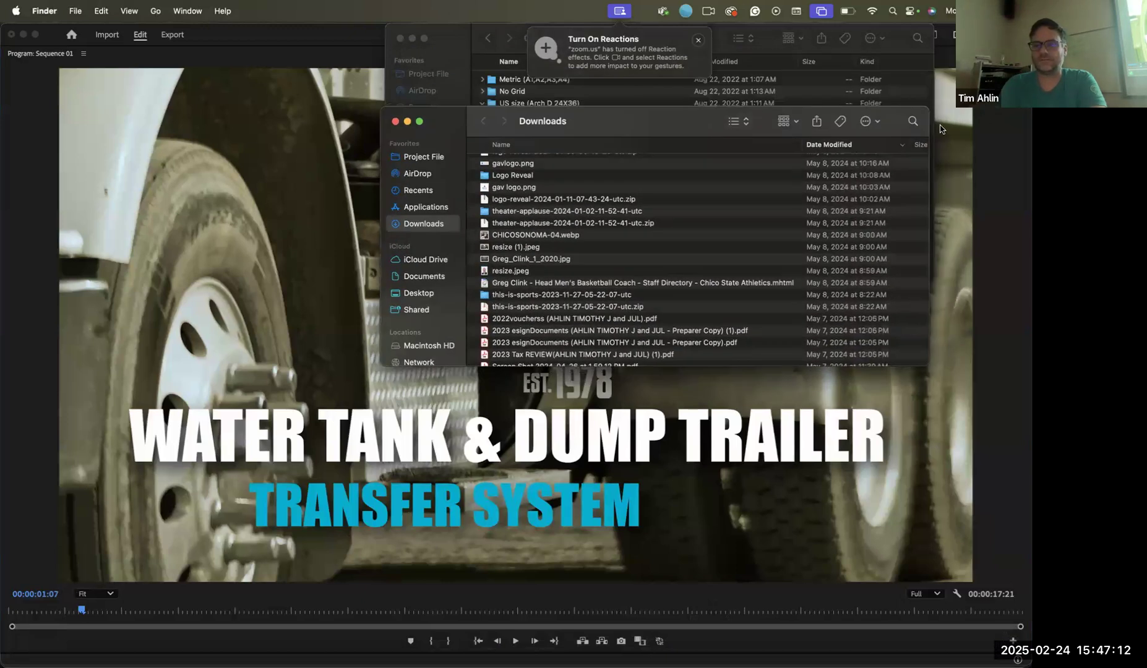
Search this Mac for "est" and limit the results to files of kind Image
{"action": "left_click", "coordinate": [913, 121]}
{"action": "type", "text": "est"}
{"action": "key", "text": "Return"}
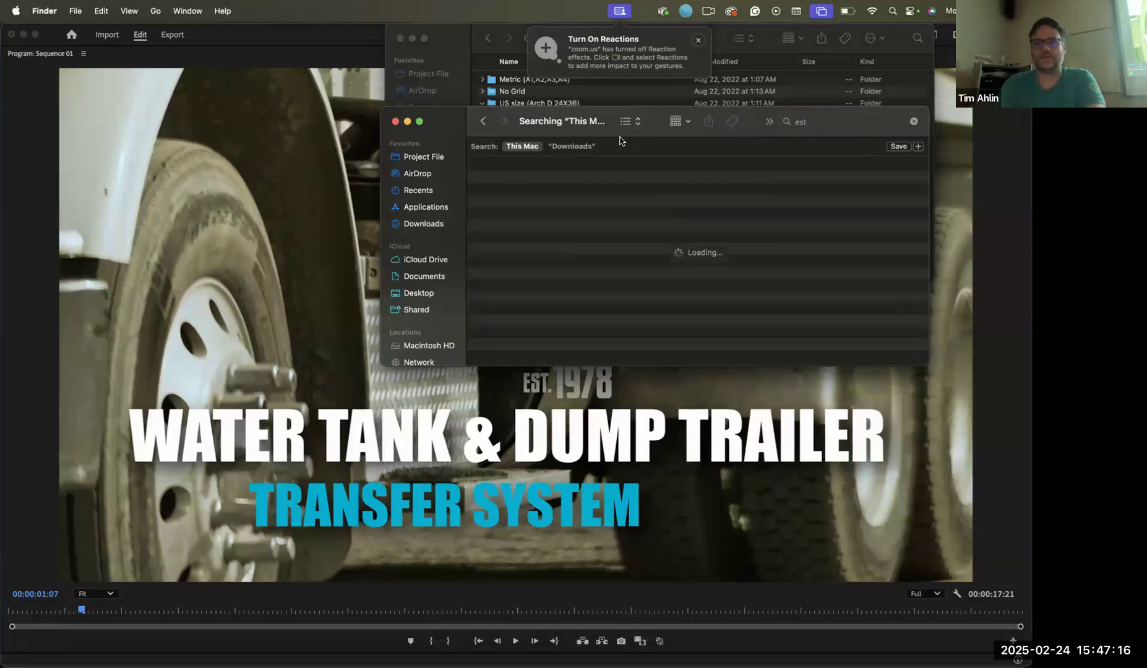
{"action": "left_click", "coordinate": [572, 146]}
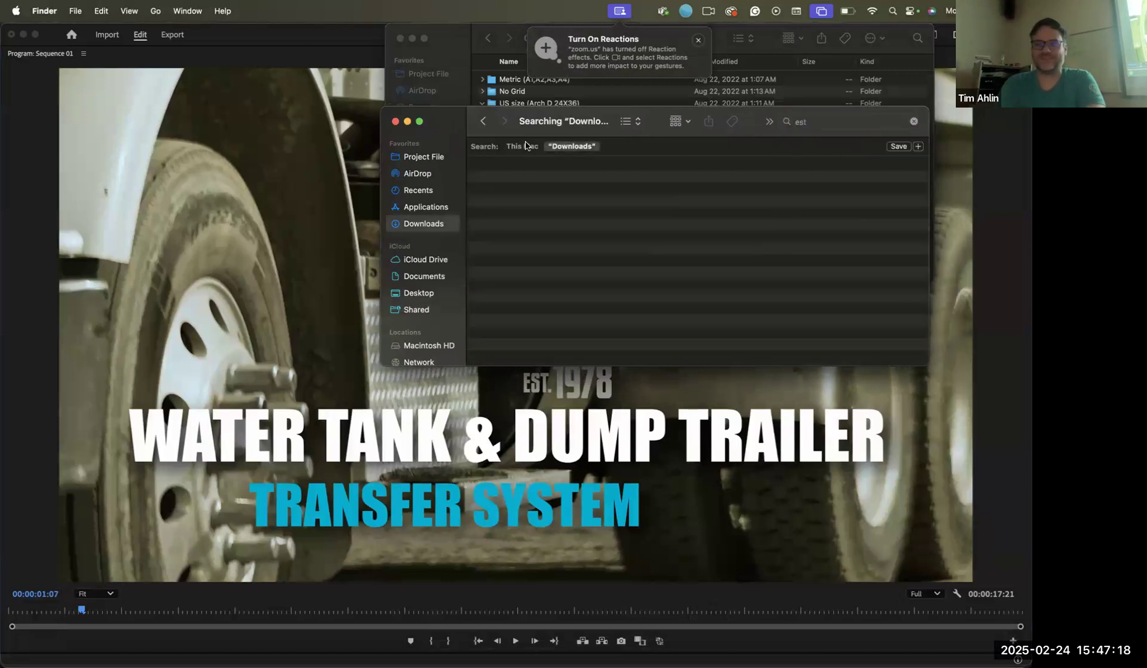
{"action": "left_click", "coordinate": [523, 146]}
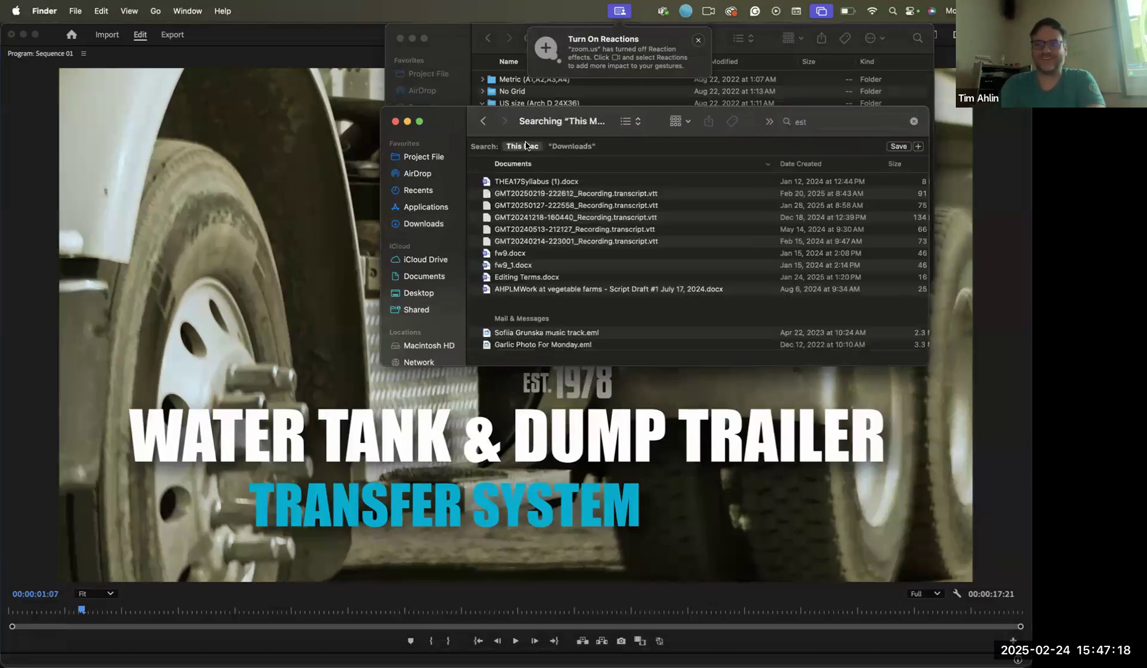
{"action": "left_click", "coordinate": [917, 147]}
{"action": "left_click", "coordinate": [603, 165]}
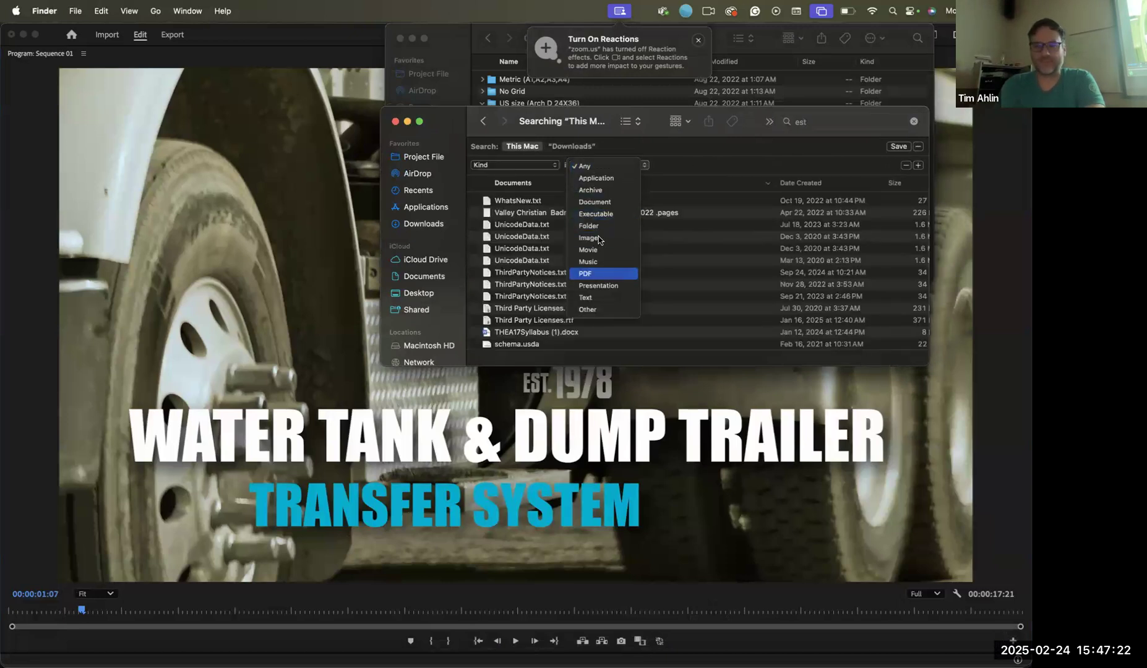
{"action": "left_click", "coordinate": [599, 235]}
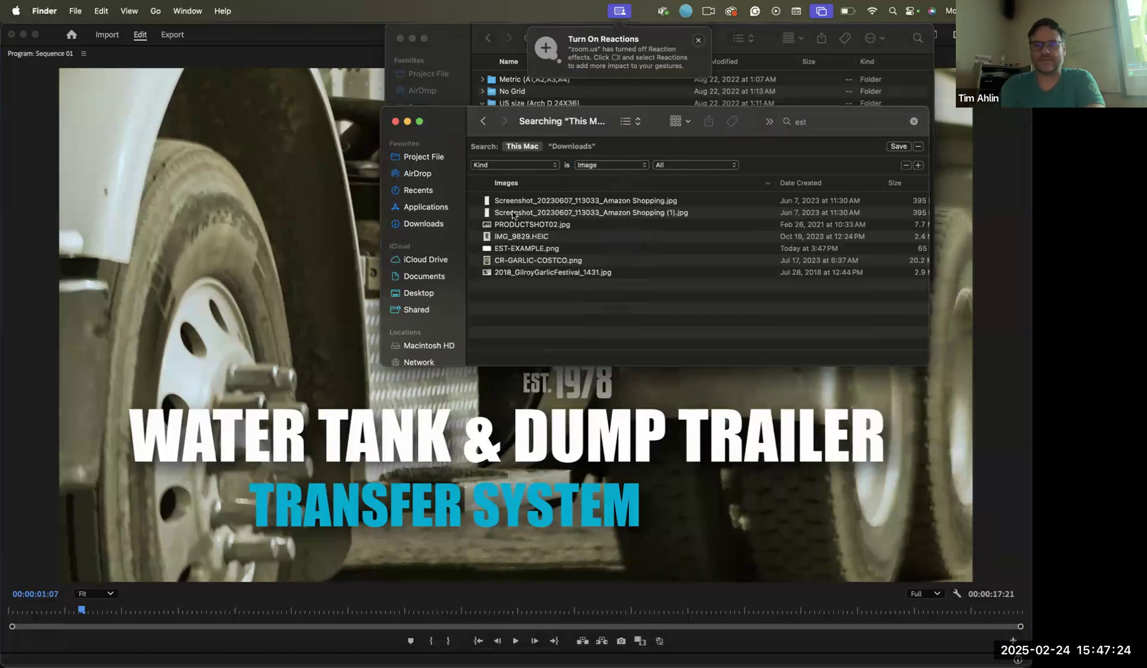
Return Premiere Pro to its multi-panel layout and import EST-EXAMPLE.png from Finder into the RFC project
{"action": "left_click_drag", "start_coordinate": [517, 249], "coordinate": [273, 334]}
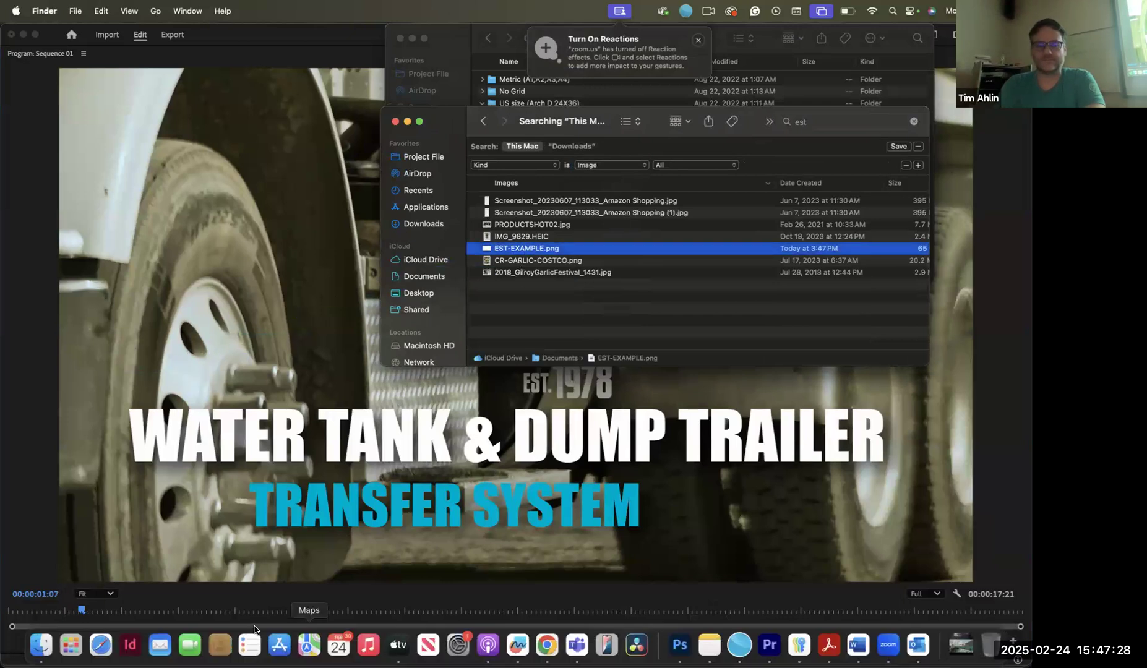
{"action": "left_click", "coordinate": [6, 506]}
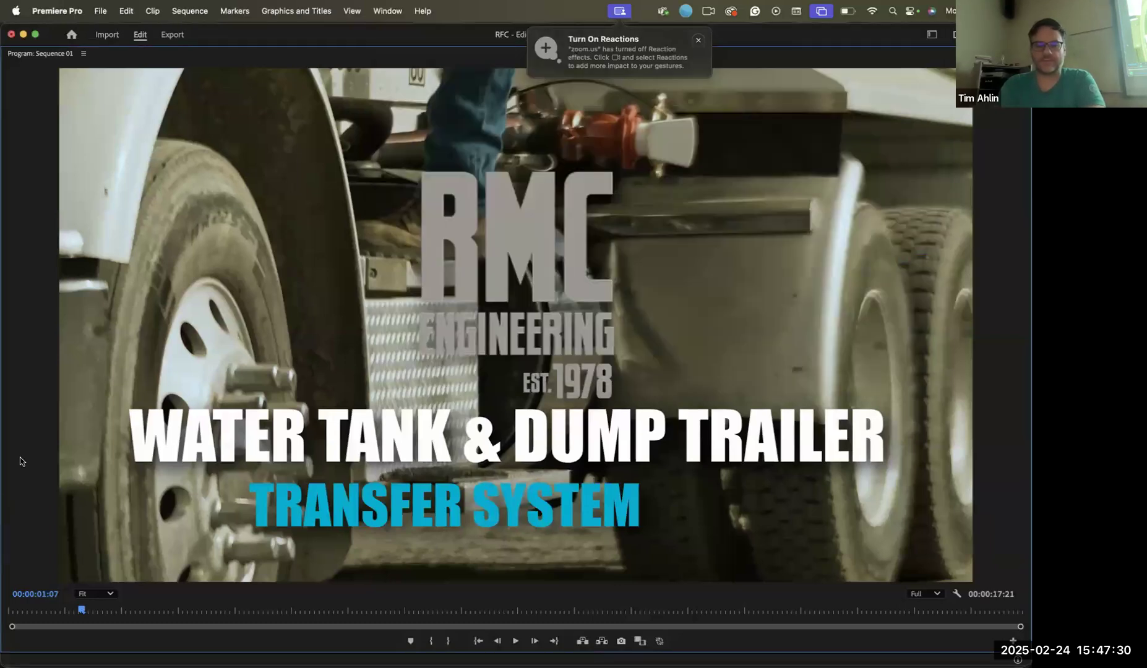
{"action": "key", "text": "grave"}
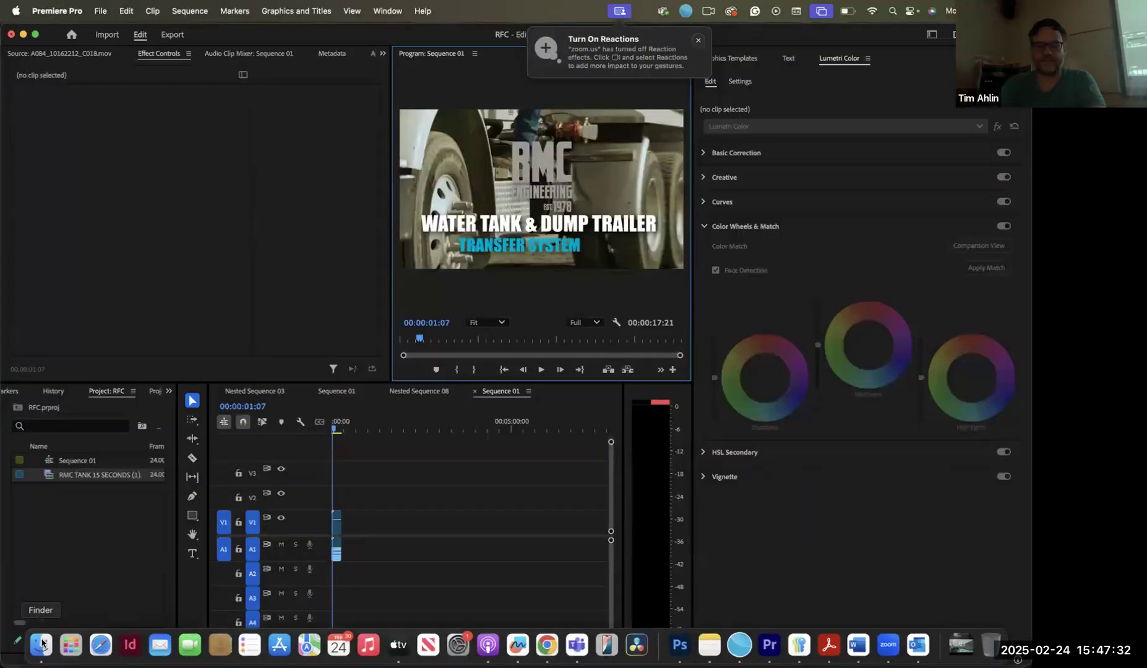
{"action": "left_click", "coordinate": [49, 648]}
{"action": "left_click_drag", "start_coordinate": [560, 252], "coordinate": [57, 557]}
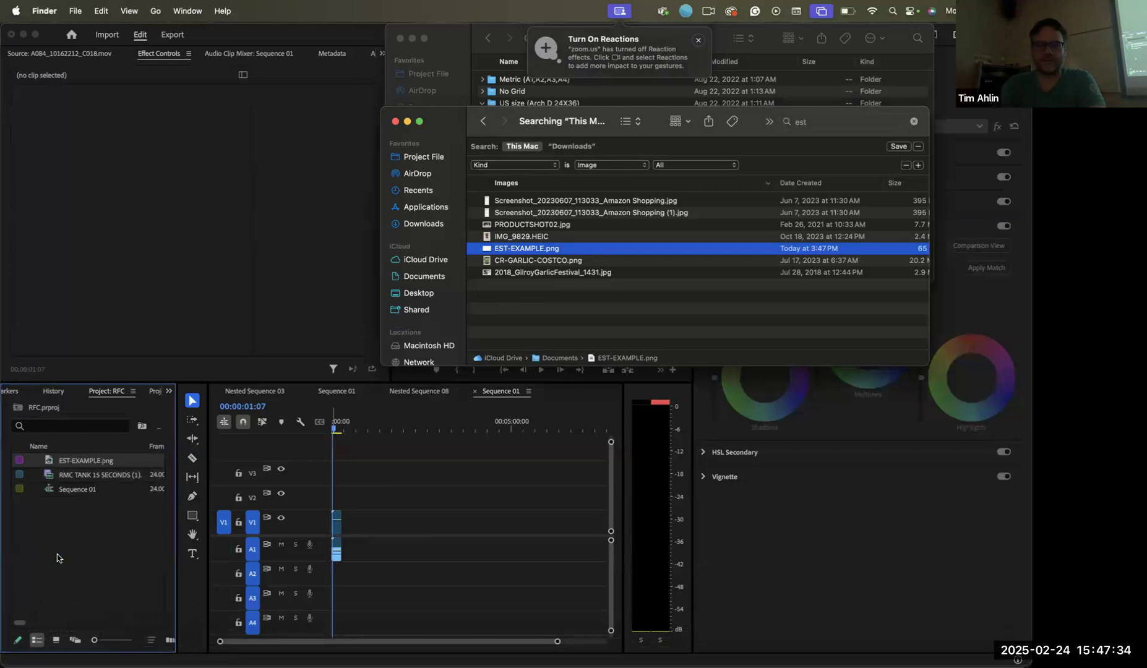
Place EST-EXAMPLE.png on track V2 above the RMC TANK clip and set its vertical position to 271
{"action": "left_click", "coordinate": [62, 544]}
{"action": "left_click_drag", "start_coordinate": [51, 461], "coordinate": [341, 500]}
{"action": "left_click", "coordinate": [335, 421]}
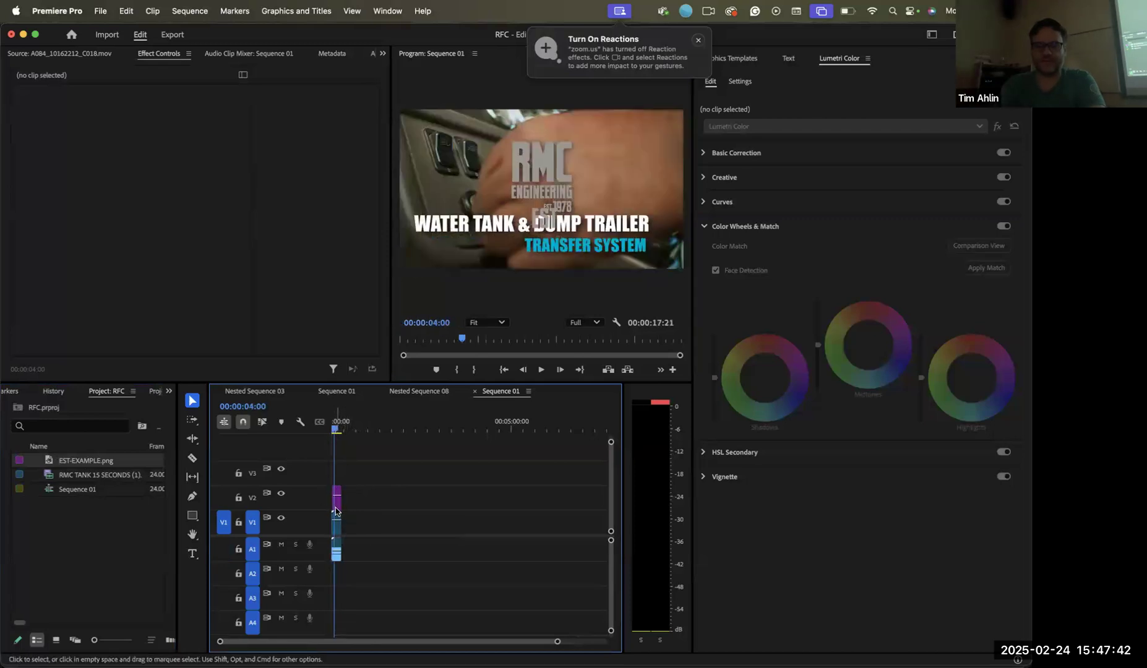
{"action": "left_click", "coordinate": [337, 508]}
{"action": "left_click_drag", "start_coordinate": [166, 116], "coordinate": [27, 116]}
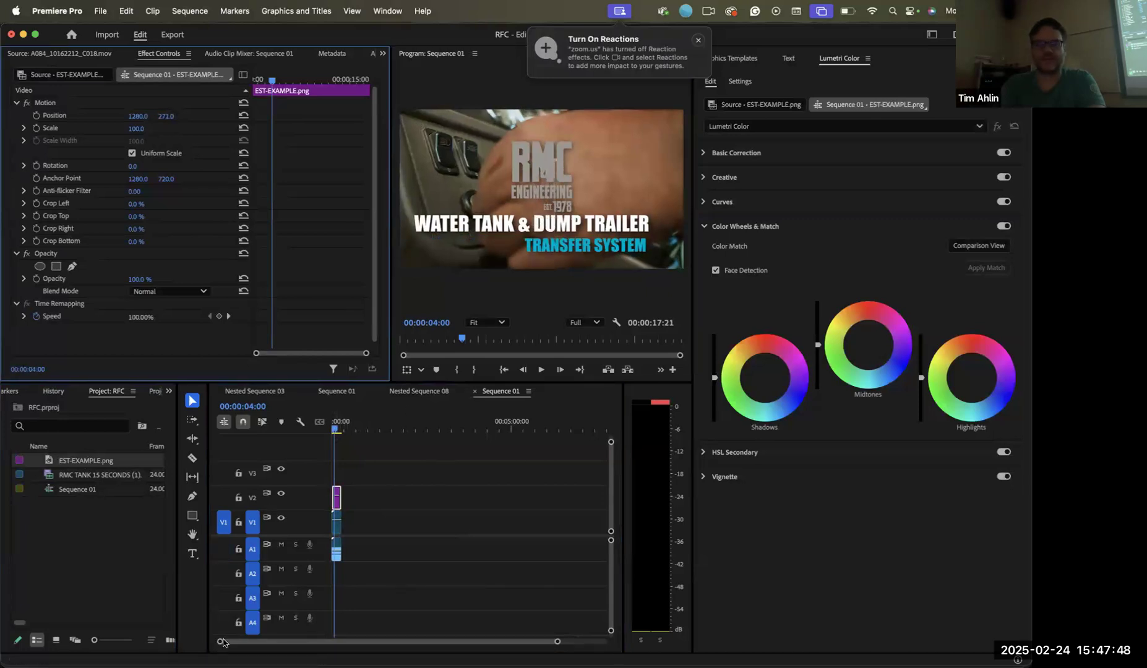
Move the EST-EXAMPLE.png clip on V2 to the start of the sequence
{"action": "left_click_drag", "start_coordinate": [220, 642], "coordinate": [326, 642]}
{"action": "left_click_drag", "start_coordinate": [361, 423], "coordinate": [336, 430]}
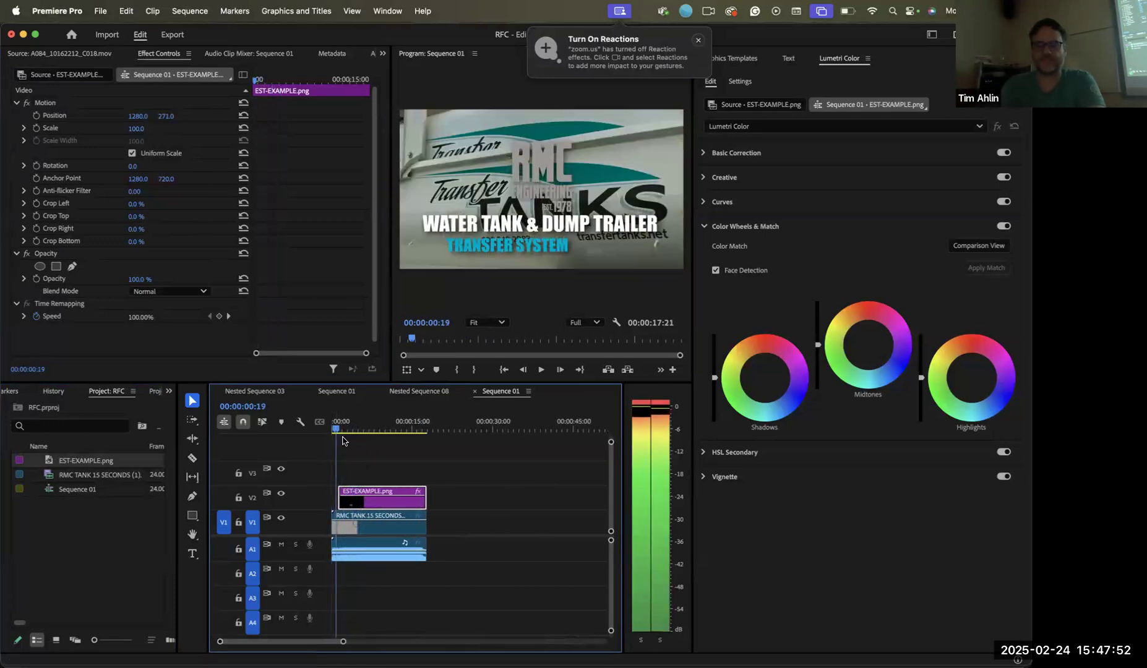
{"action": "left_click_drag", "start_coordinate": [371, 500], "coordinate": [364, 500]}
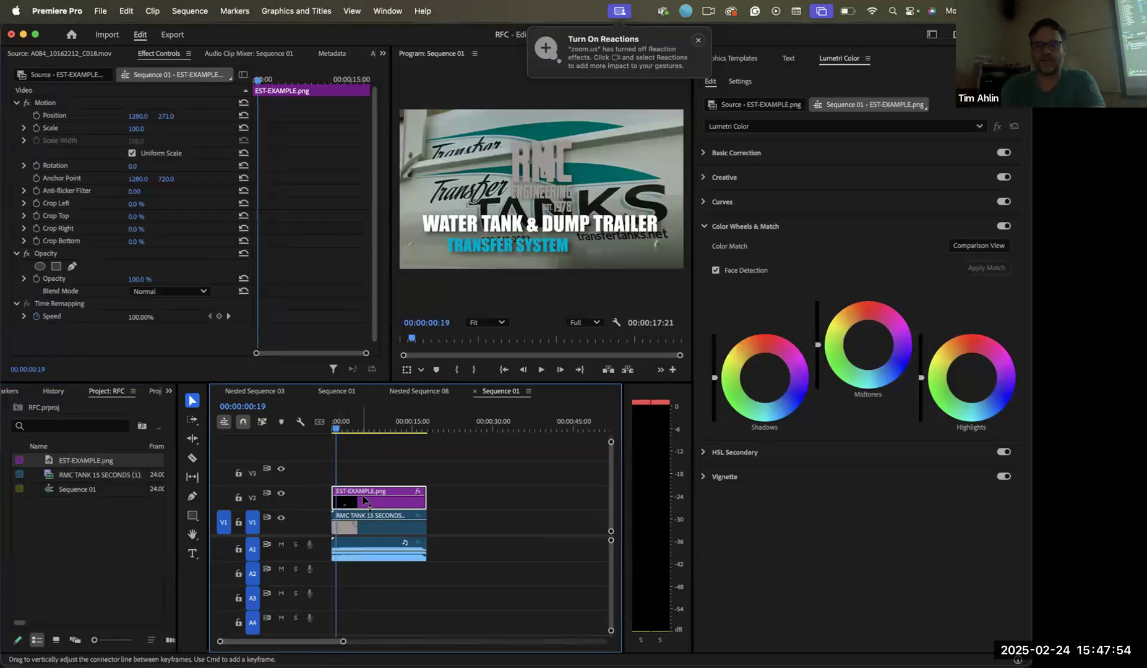
Set the EST clip's position to 1813, 63 and its scale to 160, and preview the frame enlarged
{"action": "left_click_drag", "start_coordinate": [133, 116], "coordinate": [451, 117]}
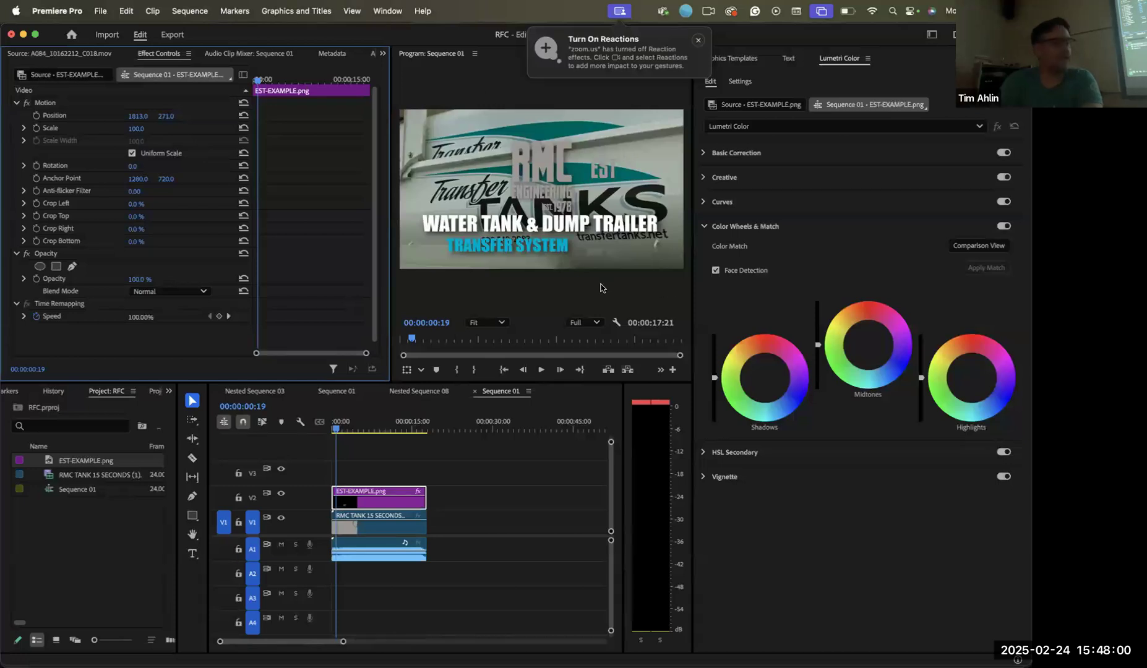
{"action": "left_click", "coordinate": [370, 492]}
{"action": "left_click_drag", "start_coordinate": [136, 128], "coordinate": [164, 116]}
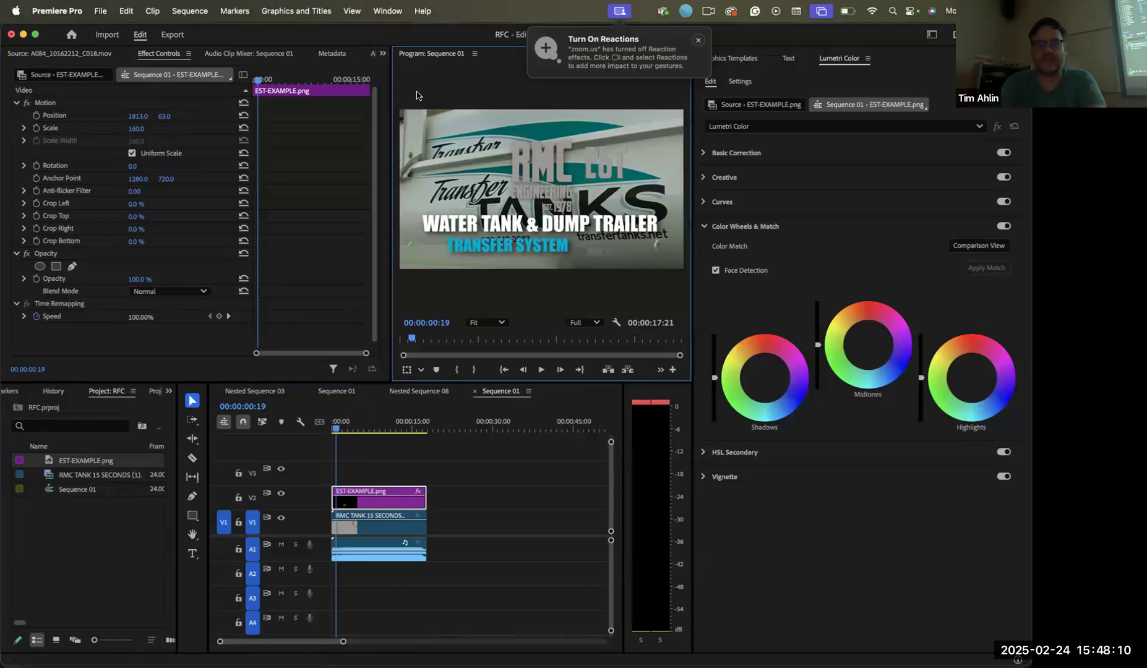
{"action": "key", "text": "grave"}
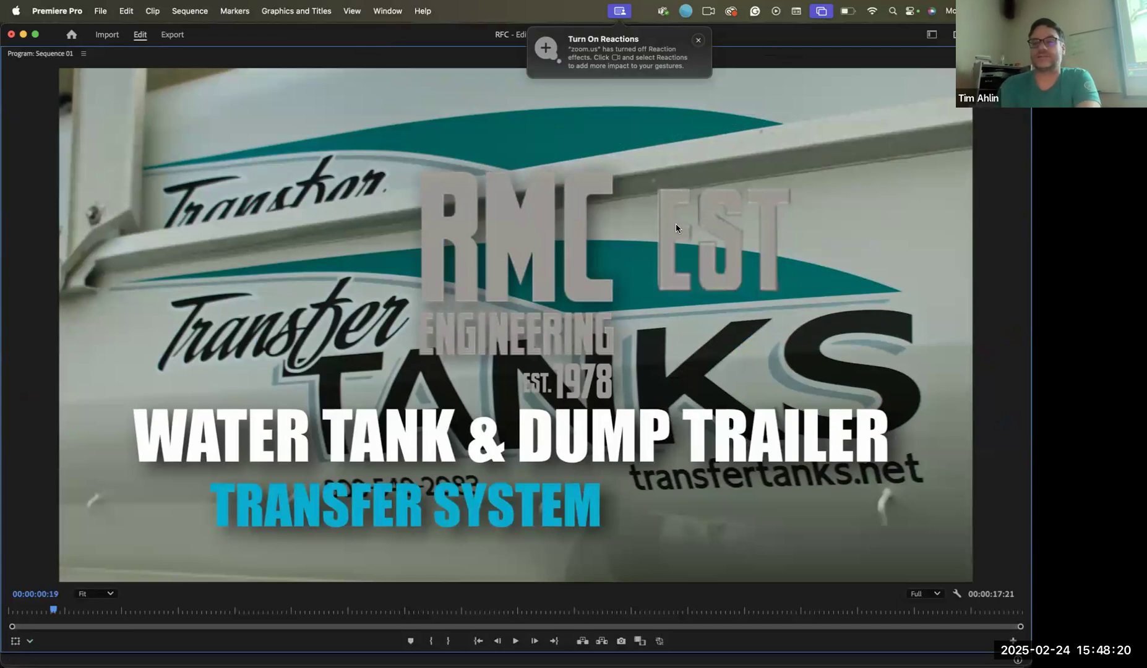
{"action": "key", "text": "grave"}
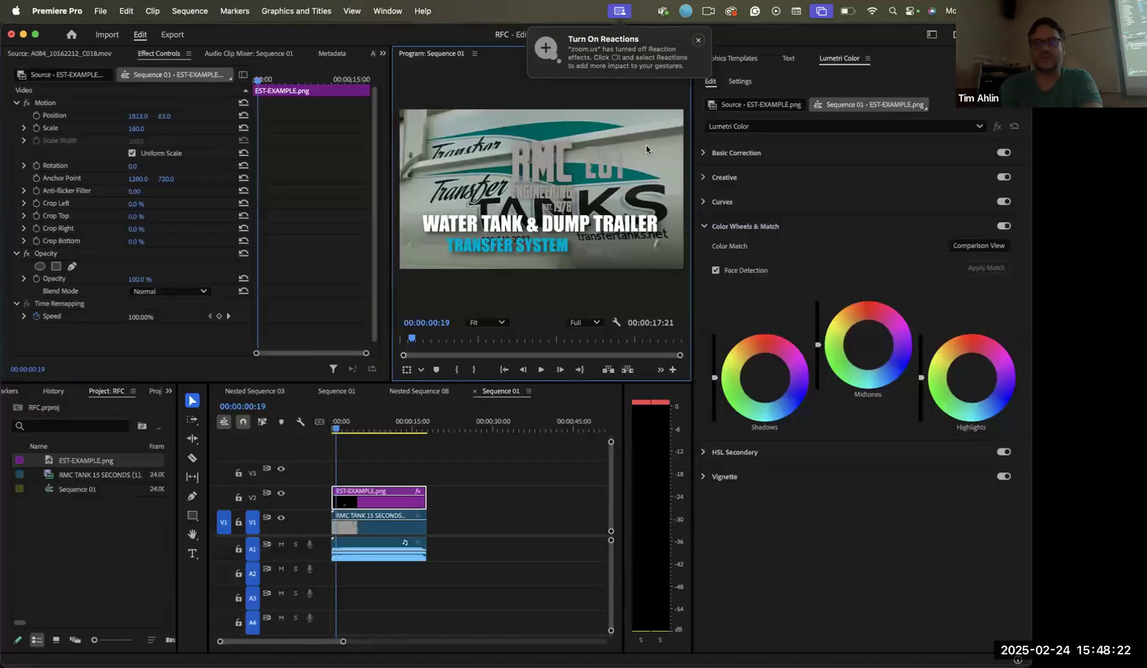
Select the EST-EXAMPLE.png clip on V2, show the effects library and clear its "warp" search
{"action": "left_click", "coordinate": [353, 504]}
{"action": "left_click", "coordinate": [363, 473]}
{"action": "left_click", "coordinate": [364, 493]}
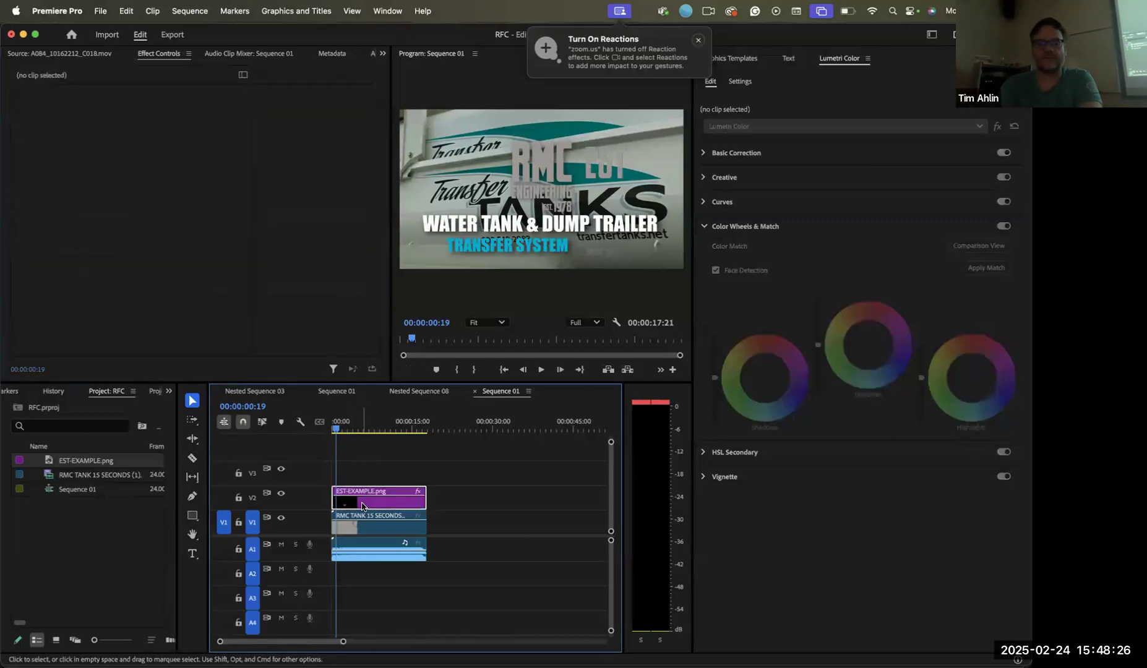
{"action": "left_click", "coordinate": [170, 391]}
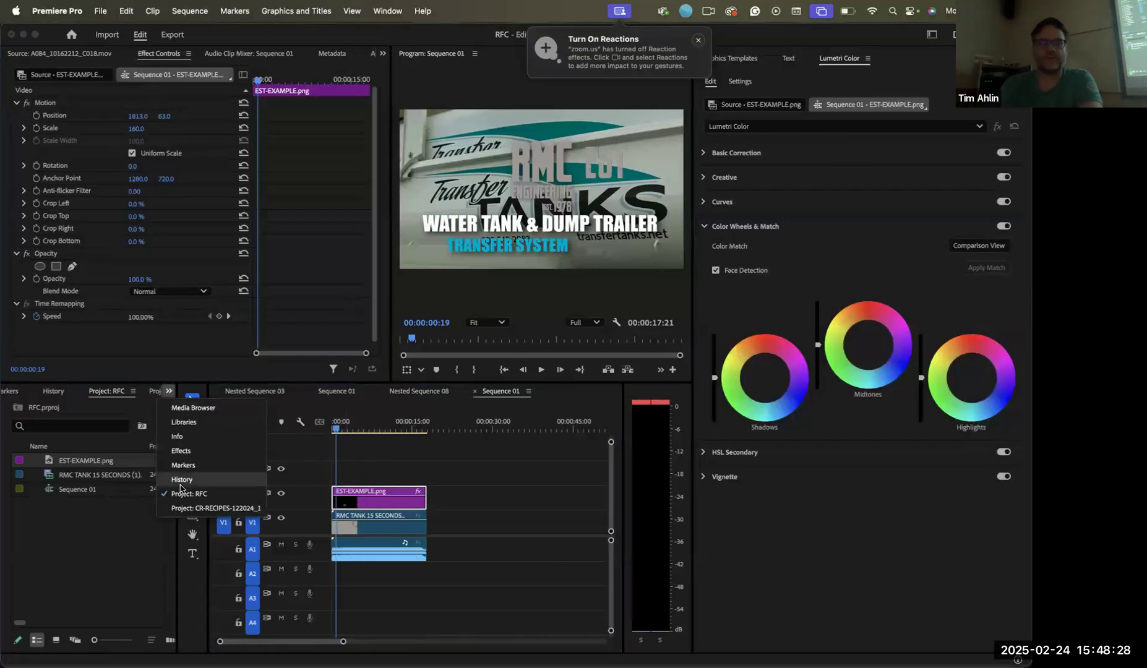
{"action": "left_click", "coordinate": [185, 461]}
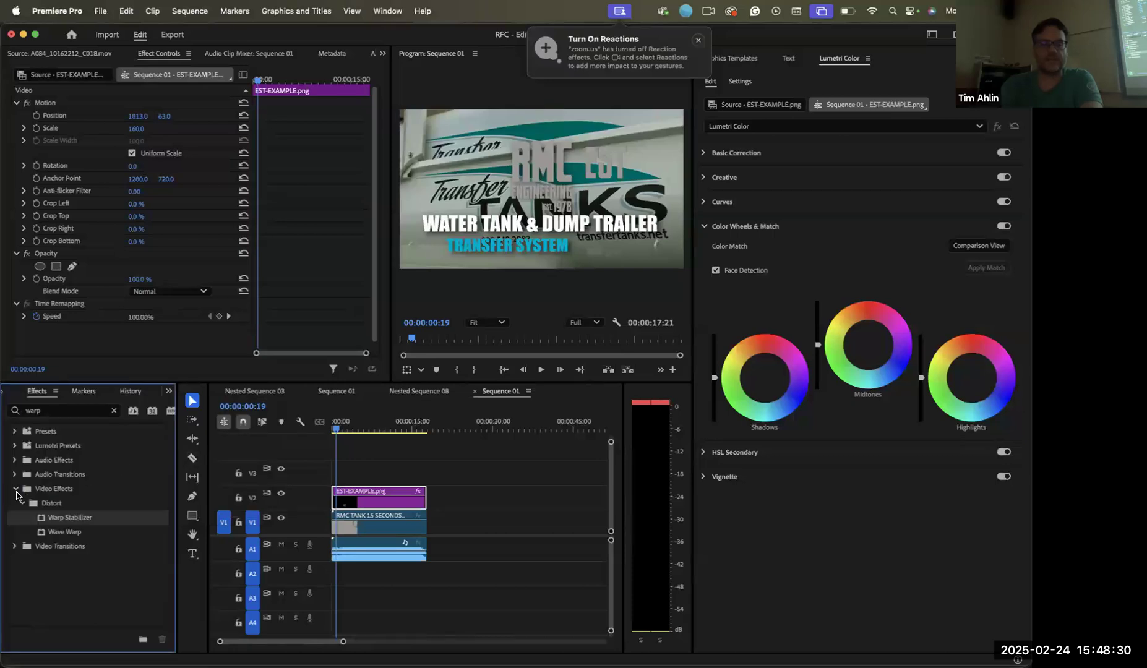
{"action": "left_click", "coordinate": [15, 489]}
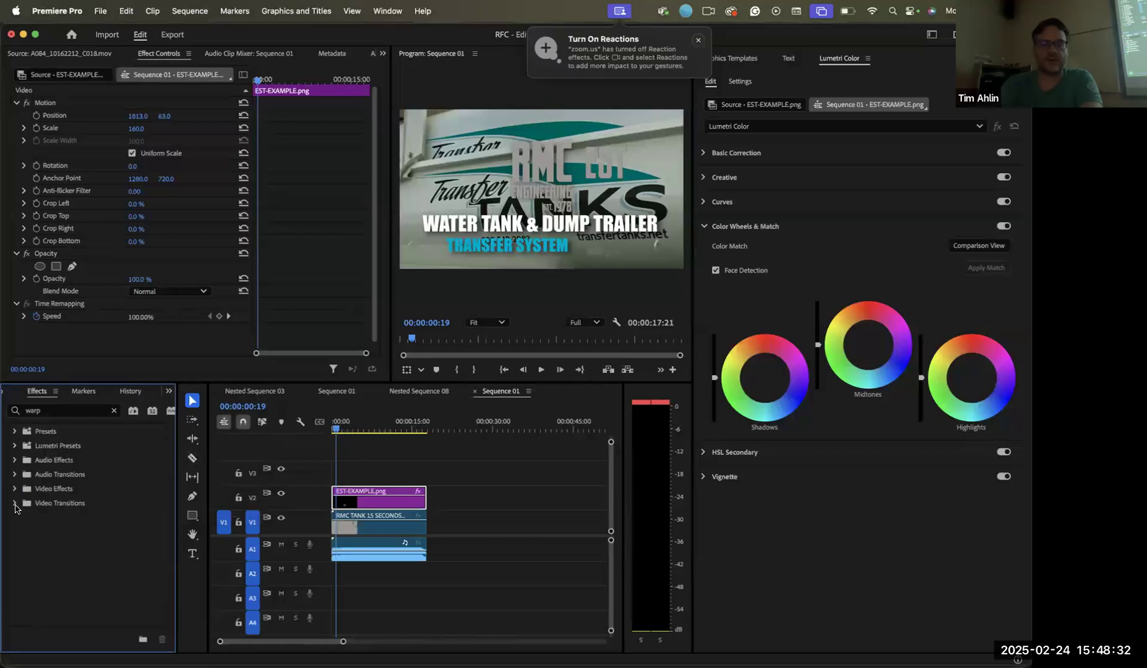
{"action": "left_click", "coordinate": [15, 489]}
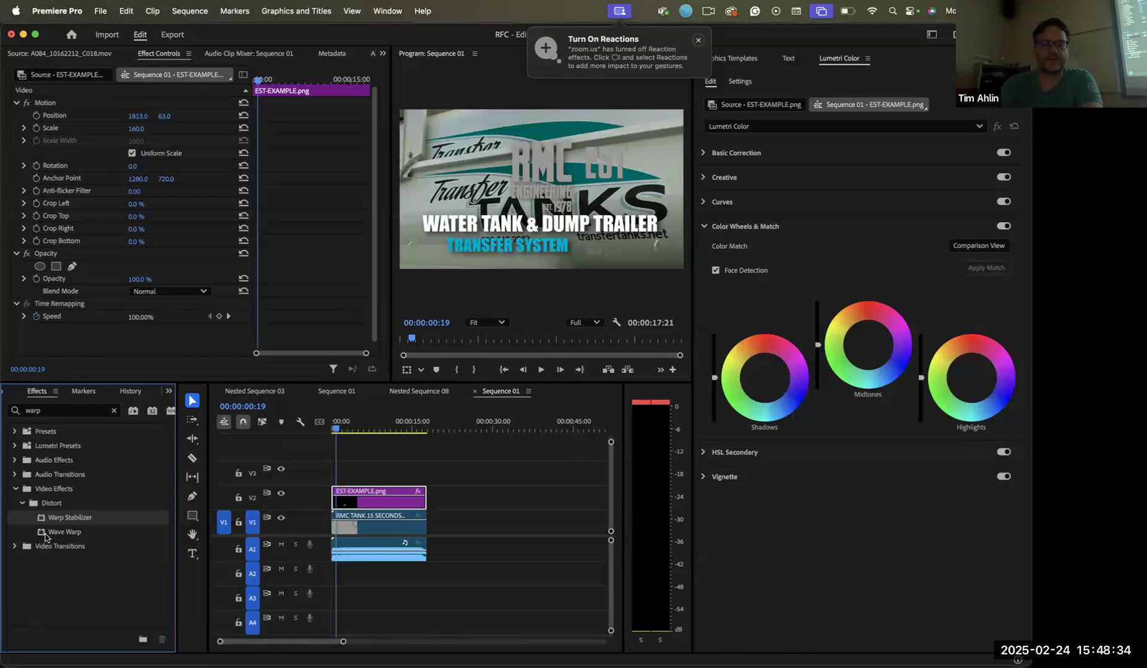
{"action": "left_click", "coordinate": [23, 503]}
{"action": "left_click", "coordinate": [22, 503]}
{"action": "left_click", "coordinate": [113, 408]}
Look through the video effects categories, including Image Control and Stylize, for an effect to style the EST lettering
{"action": "left_click", "coordinate": [16, 490]}
{"action": "scroll", "coordinate": [20, 563], "scroll_direction": "down", "scroll_amount": 3}
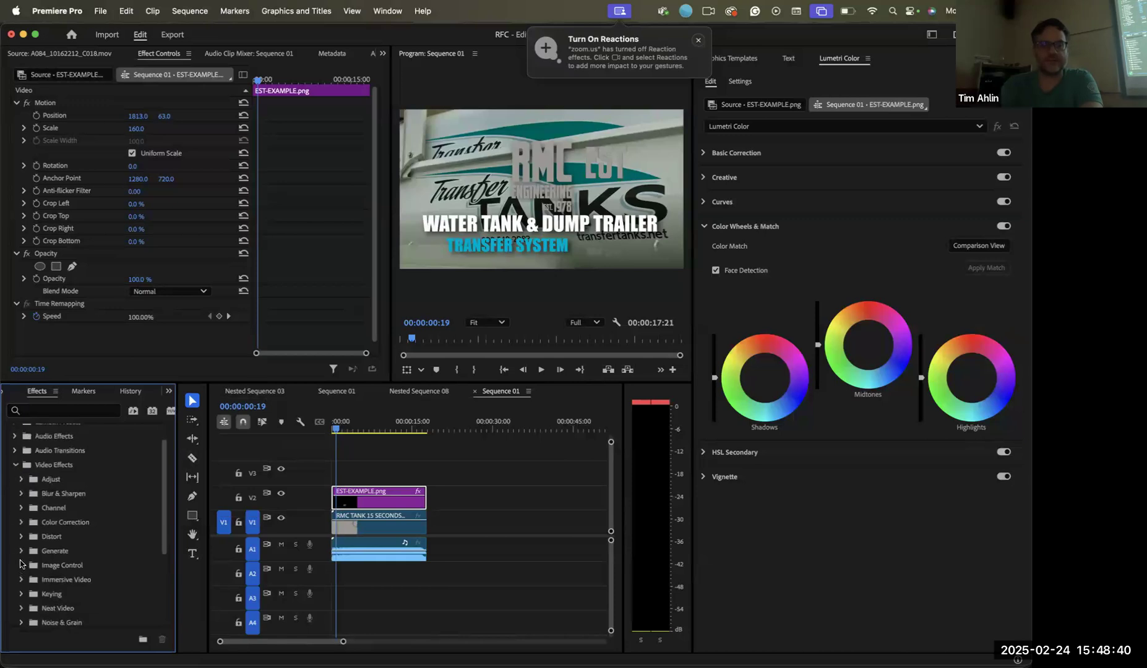
{"action": "left_click", "coordinate": [22, 541]}
{"action": "scroll", "coordinate": [21, 561], "scroll_direction": "down", "scroll_amount": 2}
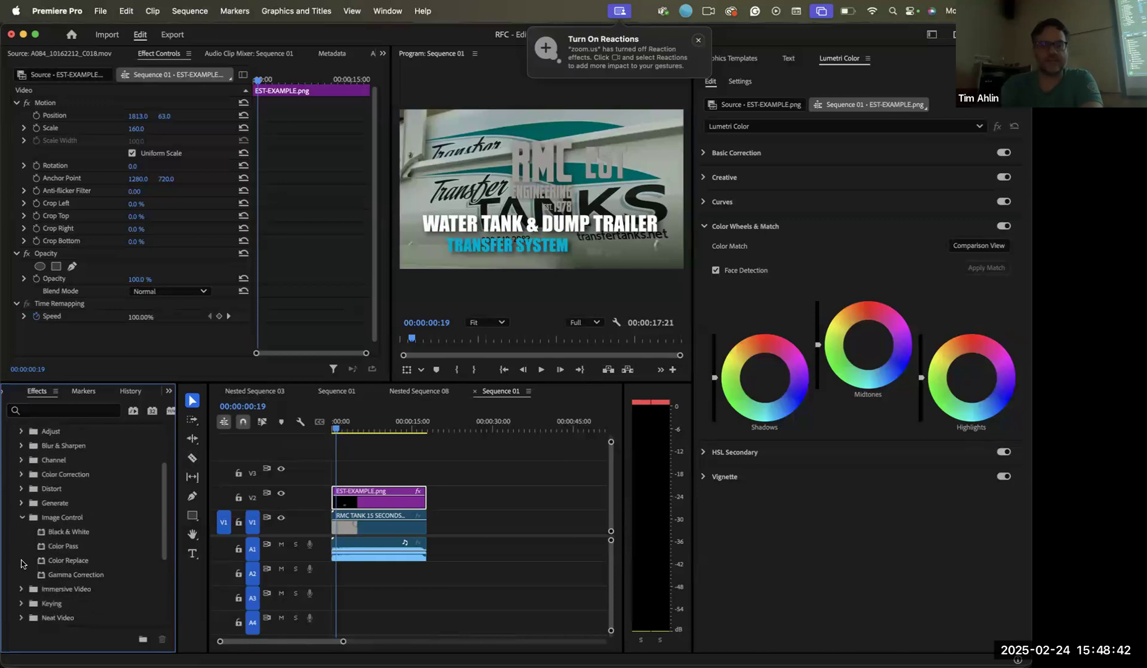
{"action": "left_click", "coordinate": [20, 517]}
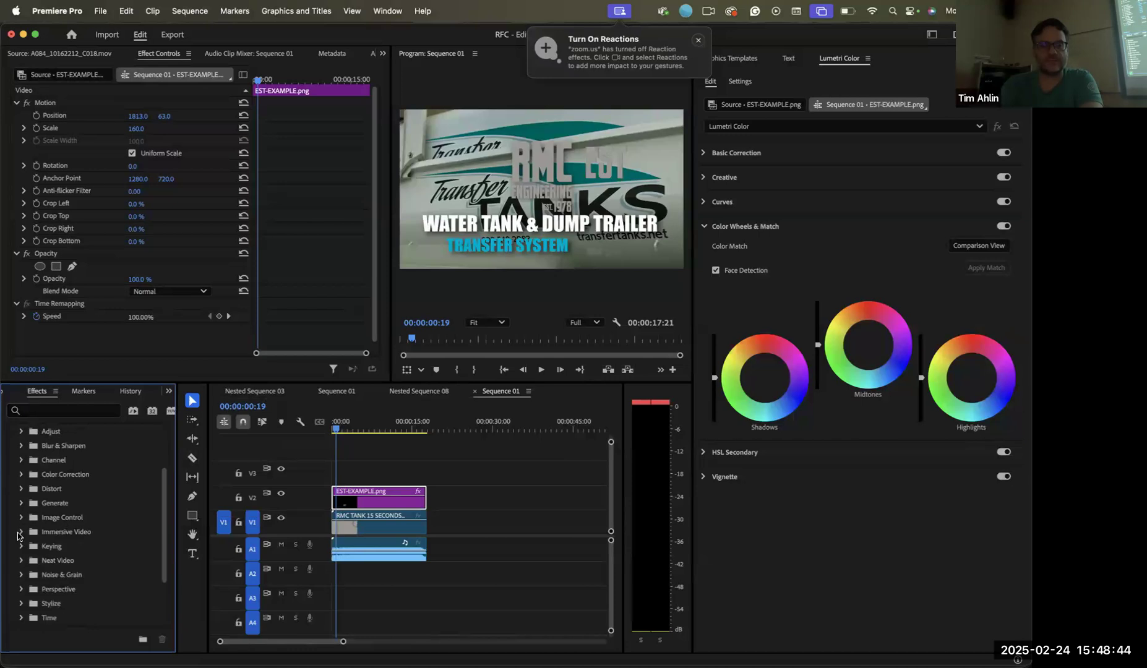
{"action": "scroll", "coordinate": [22, 539], "scroll_direction": "down", "scroll_amount": 3}
{"action": "left_click", "coordinate": [21, 555]}
{"action": "scroll", "coordinate": [26, 564], "scroll_direction": "down", "scroll_amount": 3}
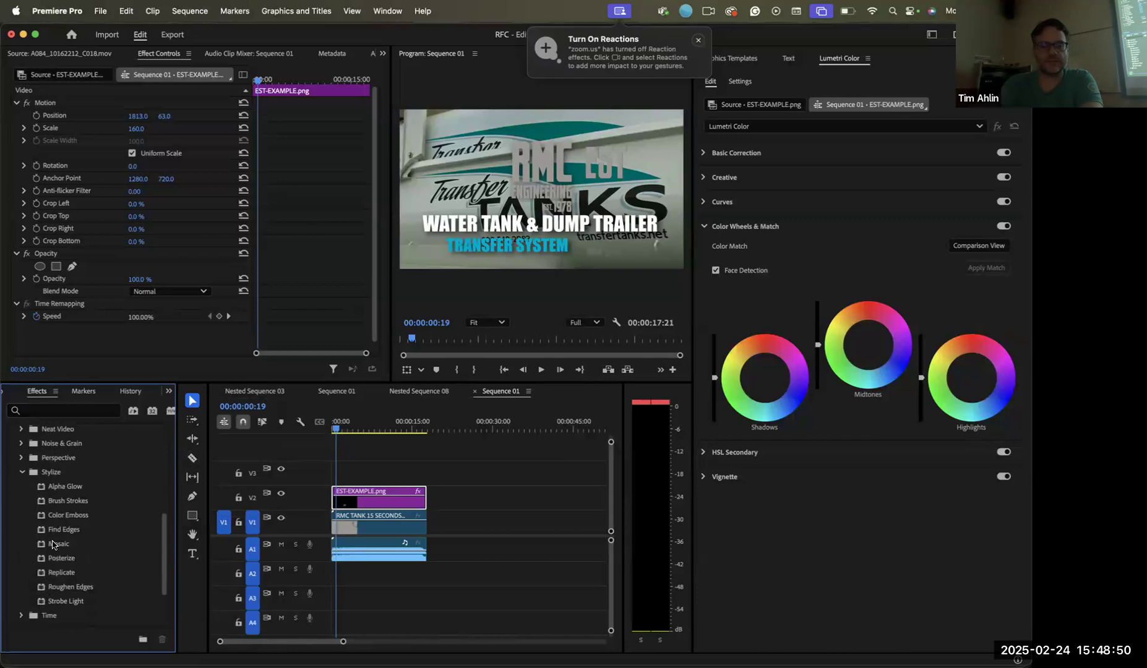
{"action": "scroll", "coordinate": [45, 527], "scroll_direction": "down", "scroll_amount": 3}
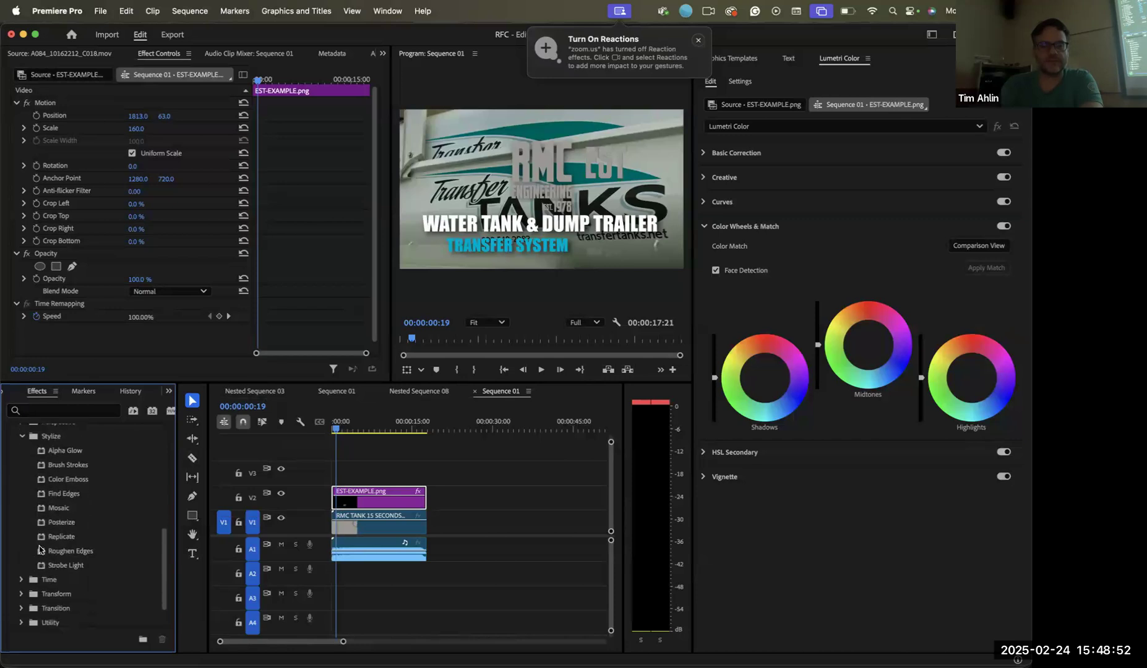
{"action": "left_click", "coordinate": [19, 435]}
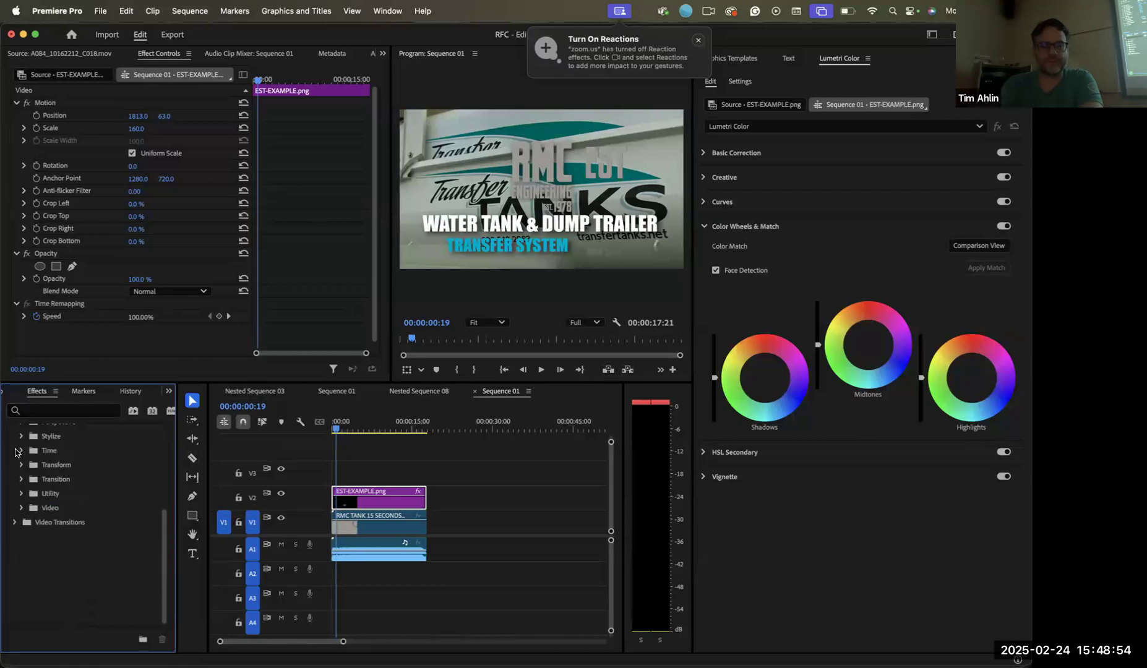
Check the Video, Utility, Transition and Transform effect categories for an effect suited to the EST lettering
{"action": "left_click", "coordinate": [17, 508]}
{"action": "left_click", "coordinate": [17, 508]}
{"action": "left_click", "coordinate": [19, 494]}
{"action": "left_click", "coordinate": [19, 494]}
{"action": "left_click", "coordinate": [21, 480]}
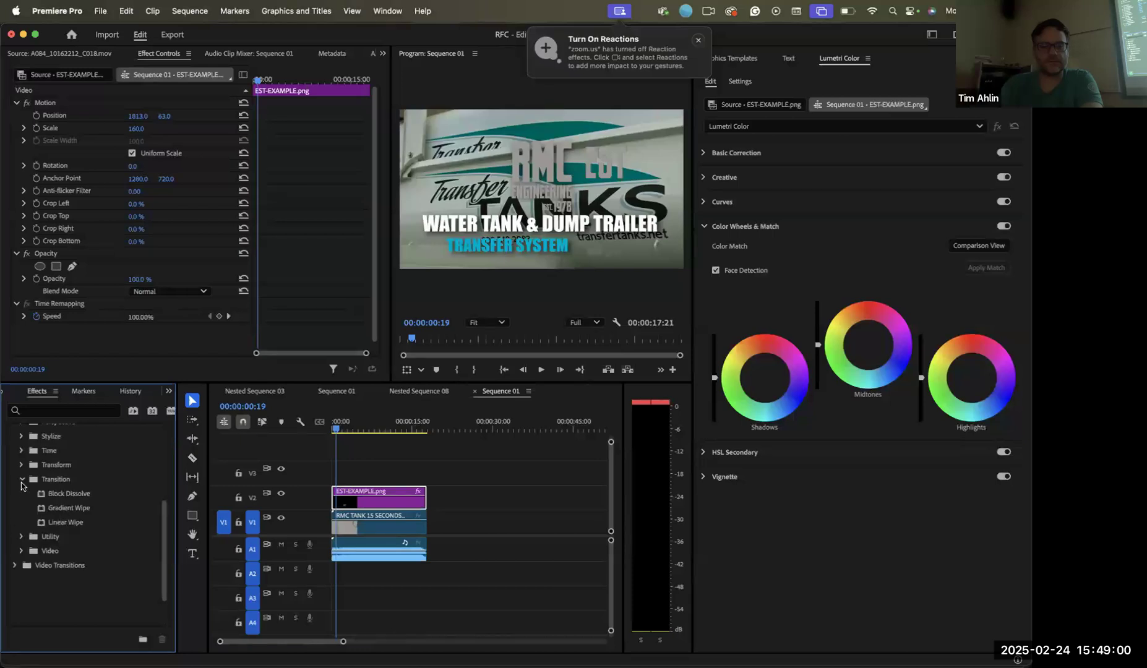
{"action": "left_click", "coordinate": [21, 480]}
{"action": "left_click", "coordinate": [21, 465]}
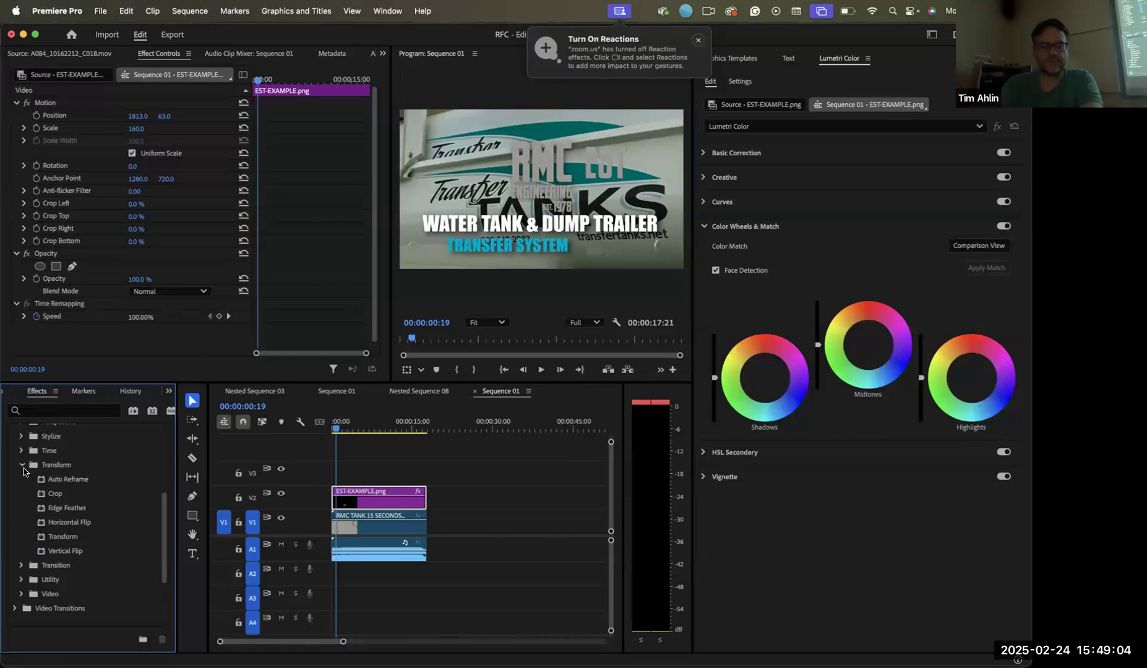
{"action": "left_click", "coordinate": [21, 466]}
Check the Adjust, Distort and Generate effect categories for an effect suited to the EST lettering
{"action": "scroll", "coordinate": [22, 470], "scroll_direction": "up", "scroll_amount": 3}
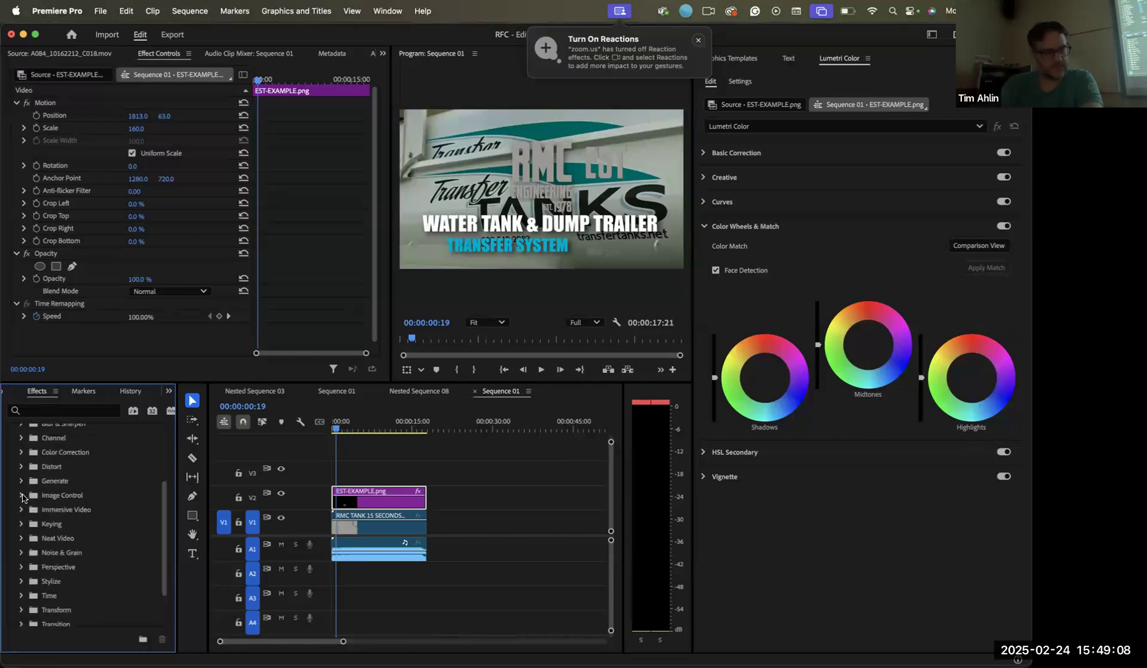
{"action": "scroll", "coordinate": [22, 497], "scroll_direction": "up", "scroll_amount": 1}
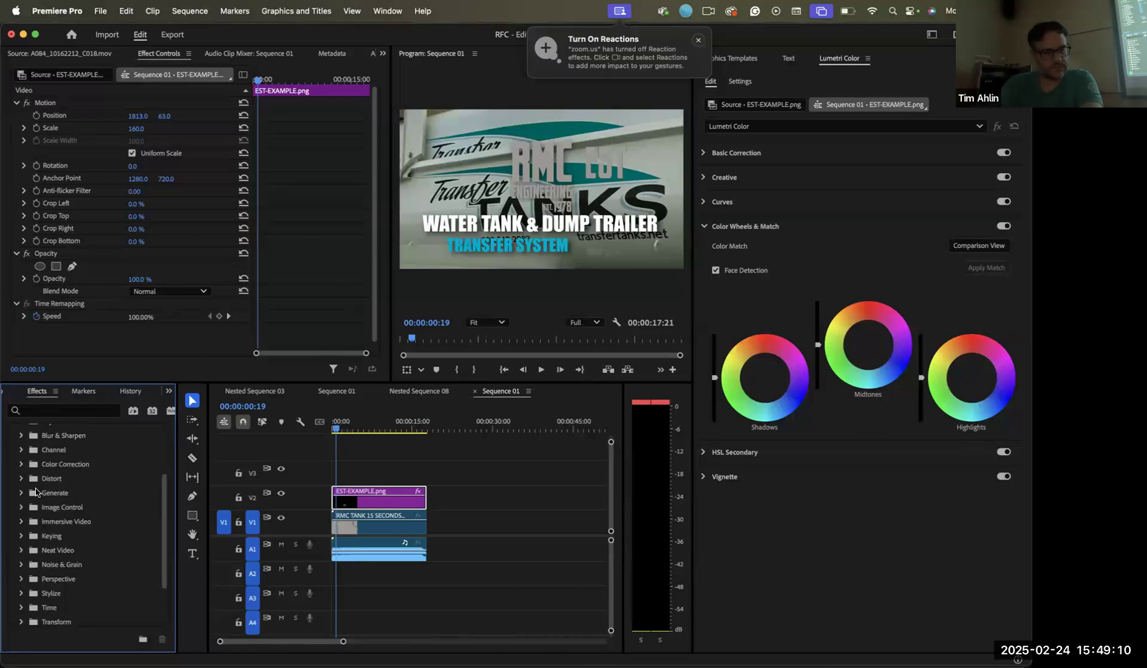
{"action": "scroll", "coordinate": [36, 492], "scroll_direction": "up", "scroll_amount": 2}
{"action": "left_click", "coordinate": [20, 446]}
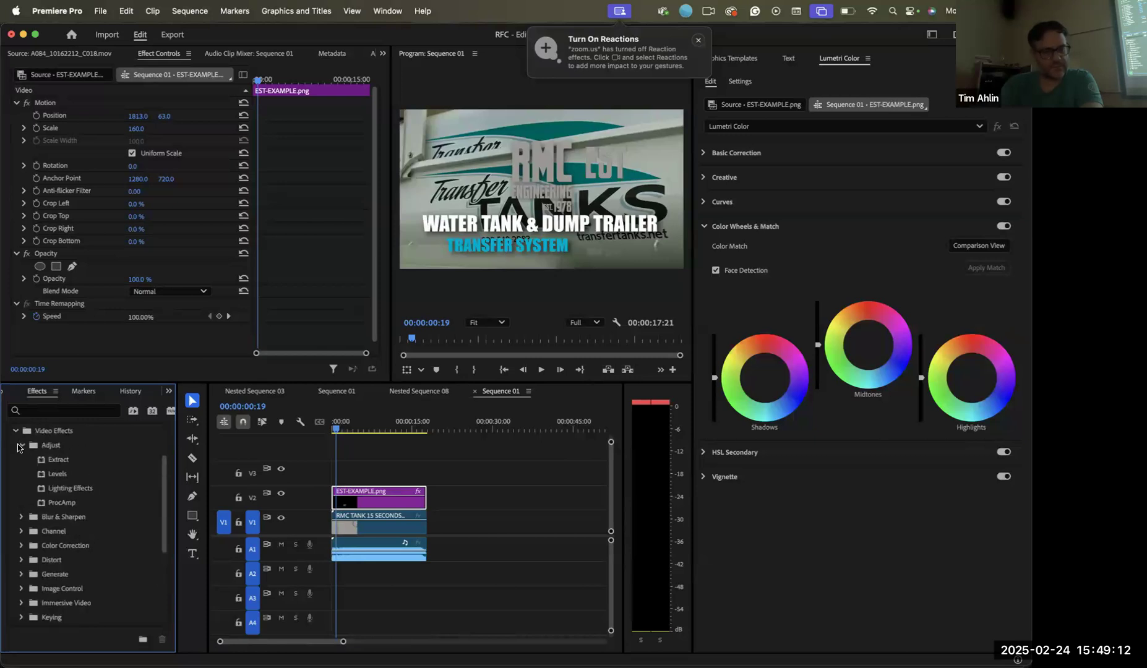
{"action": "left_click", "coordinate": [19, 446]}
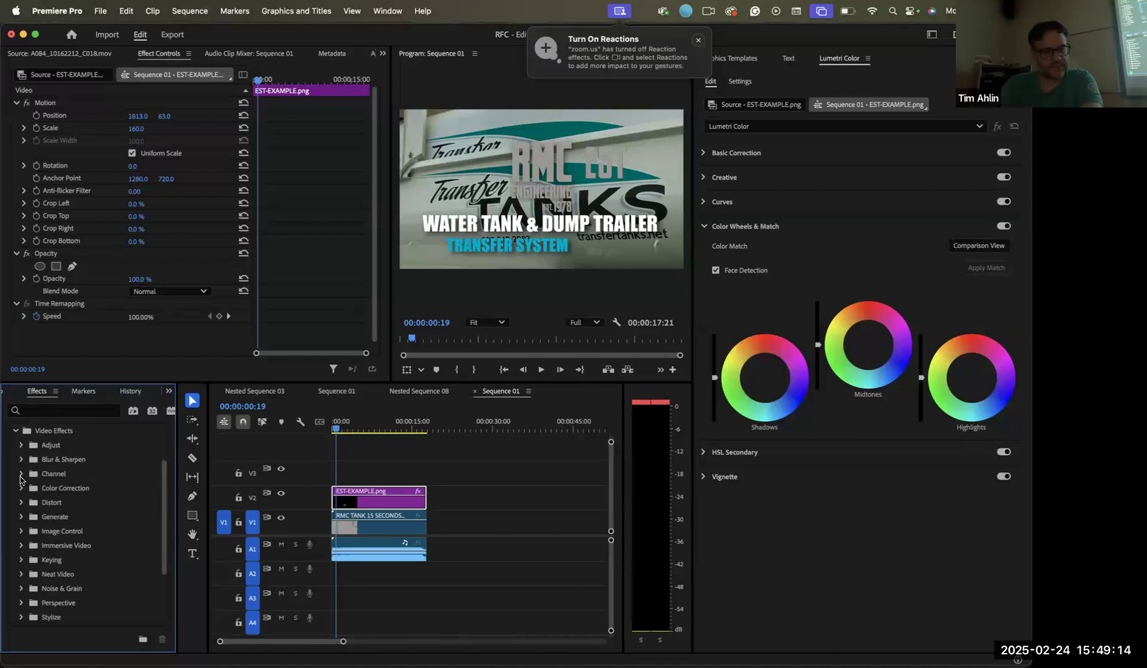
{"action": "left_click", "coordinate": [19, 503]}
{"action": "left_click", "coordinate": [19, 503]}
{"action": "left_click", "coordinate": [21, 518]}
{"action": "left_click", "coordinate": [23, 516]}
Search the effects for "stroke" and try Brush Strokes on the EST-EXAMPLE.png clip on V2
{"action": "left_click", "coordinate": [38, 410]}
{"action": "type", "text": "strok"}
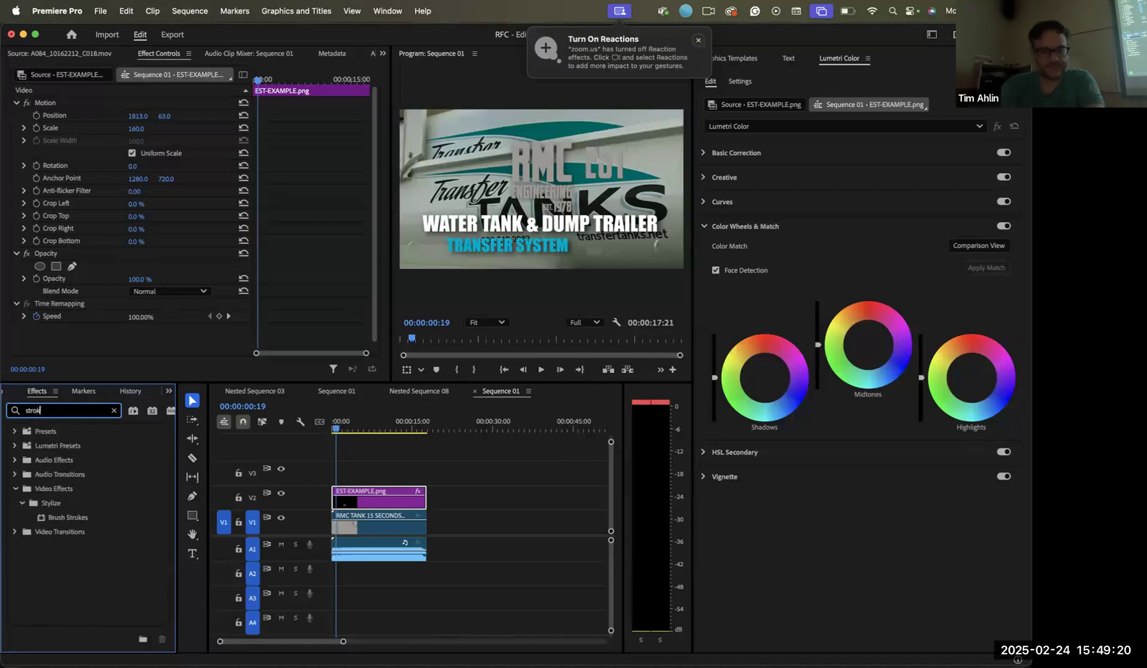
{"action": "type", "text": "e"}
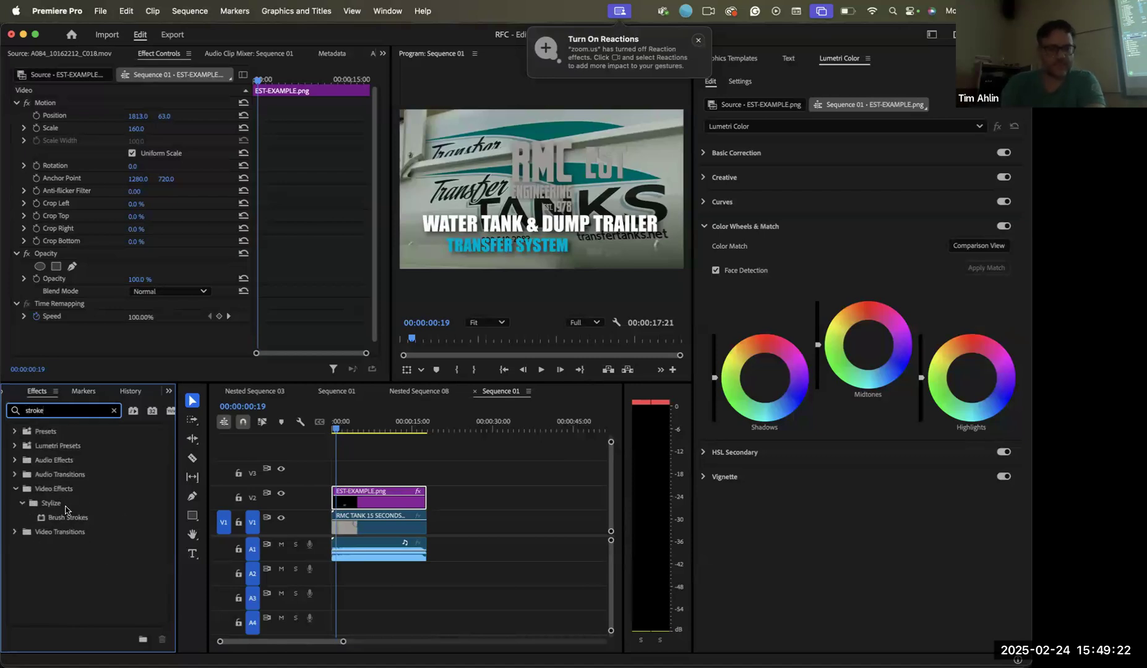
{"action": "left_click", "coordinate": [53, 518]}
{"action": "left_click_drag", "start_coordinate": [374, 482], "coordinate": [369, 495]}
{"action": "left_click", "coordinate": [382, 463]}
{"action": "left_click", "coordinate": [369, 501]}
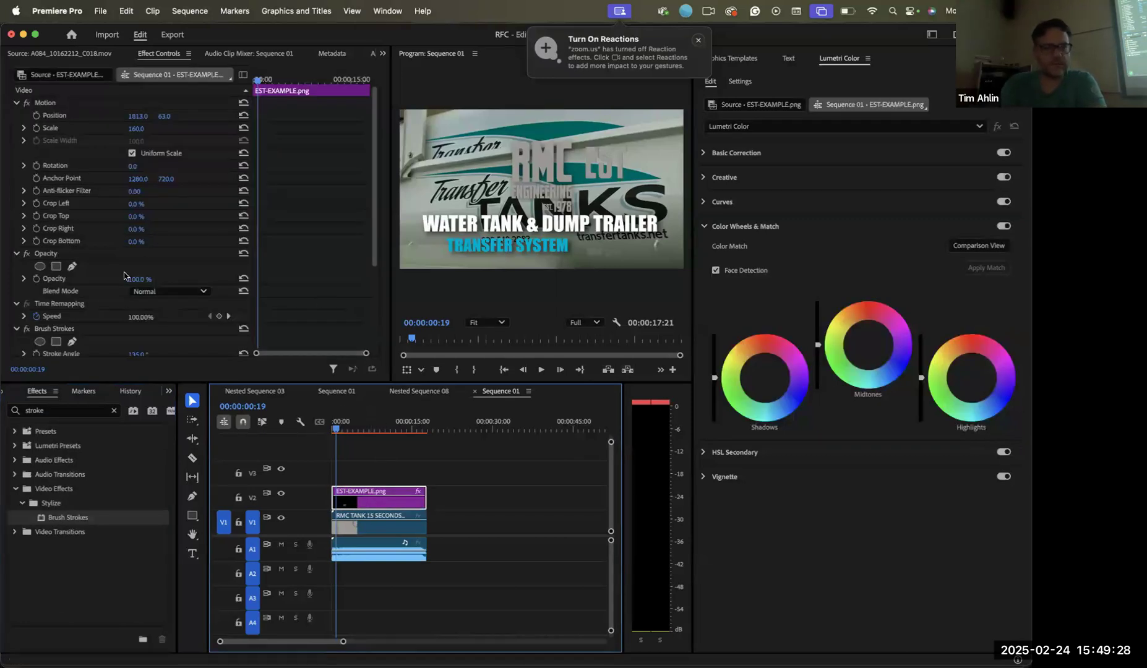
{"action": "scroll", "coordinate": [130, 303], "scroll_direction": "down", "scroll_amount": 3}
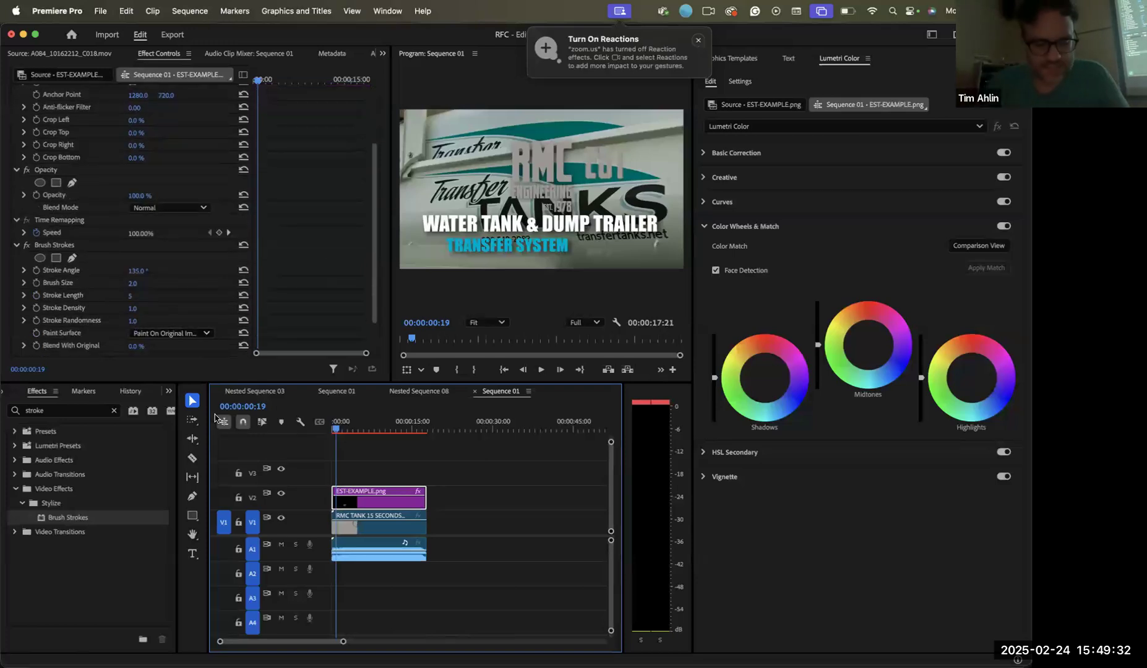
{"action": "left_click", "coordinate": [371, 454]}
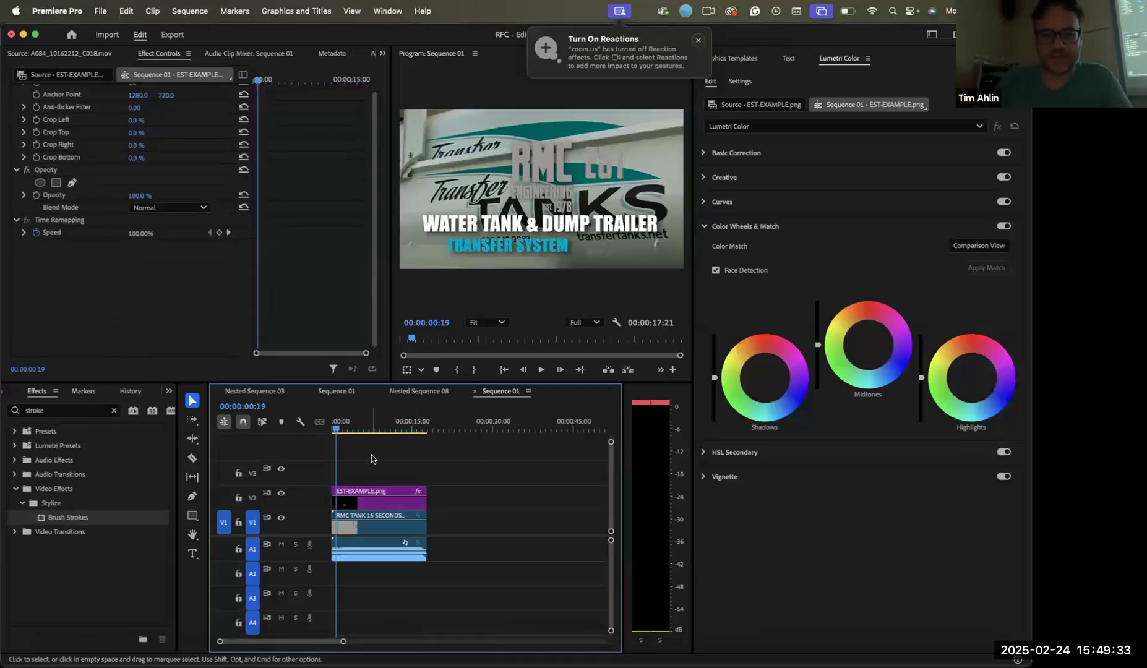
{"action": "left_click", "coordinate": [365, 508]}
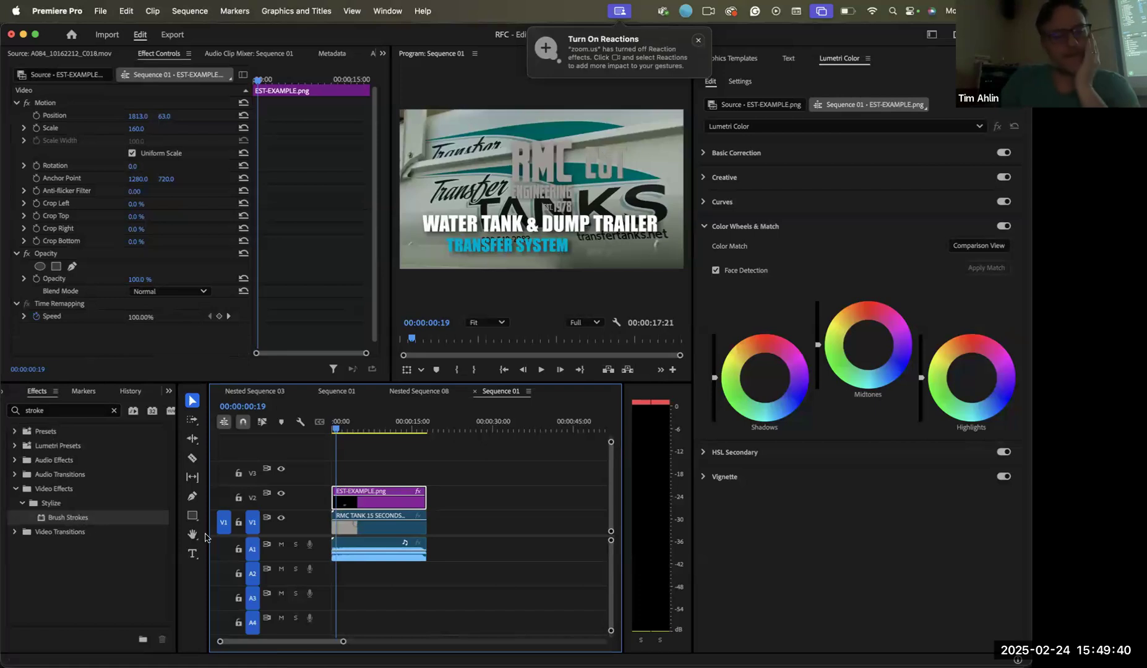
Search the effects for "drop" and apply Drop Shadow to the EST-EXAMPLE.png clip on V2
{"action": "left_click", "coordinate": [113, 408]}
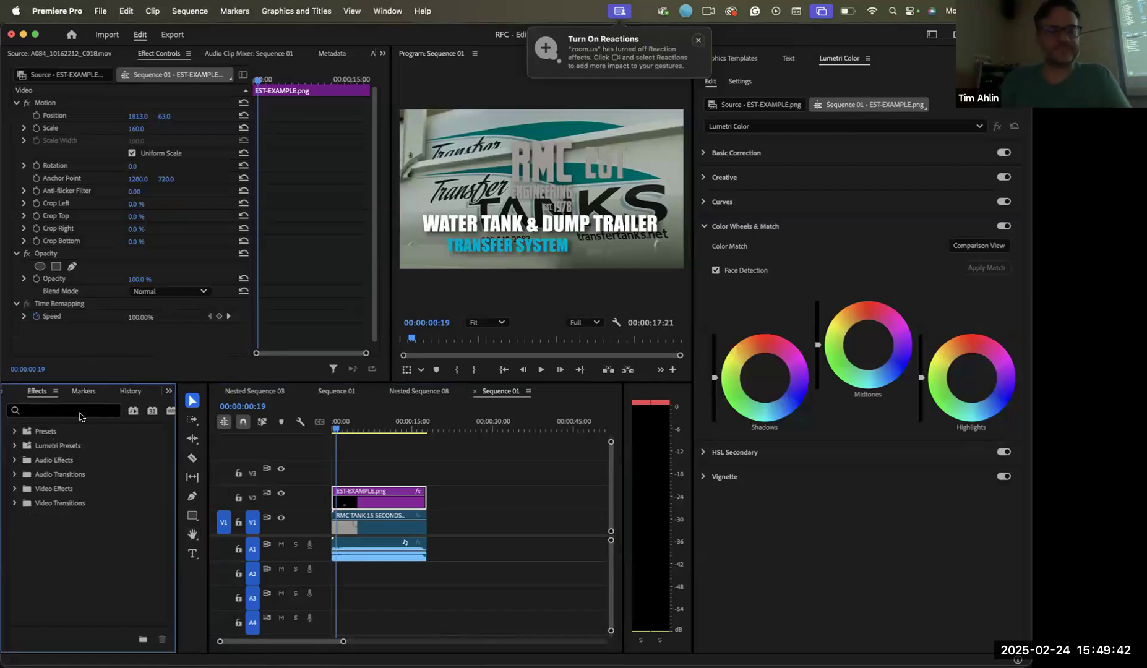
{"action": "left_click", "coordinate": [449, 456]}
{"action": "left_click", "coordinate": [365, 503]}
{"action": "left_click", "coordinate": [73, 408]}
{"action": "type", "text": "drop"}
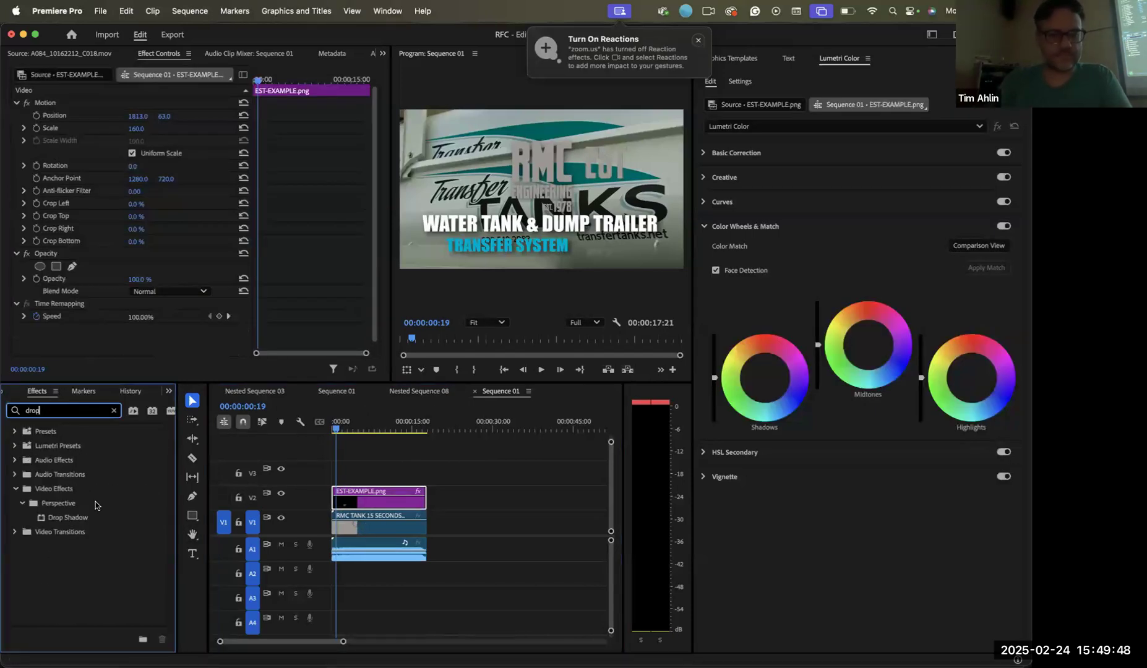
{"action": "left_click_drag", "start_coordinate": [69, 521], "coordinate": [399, 500]}
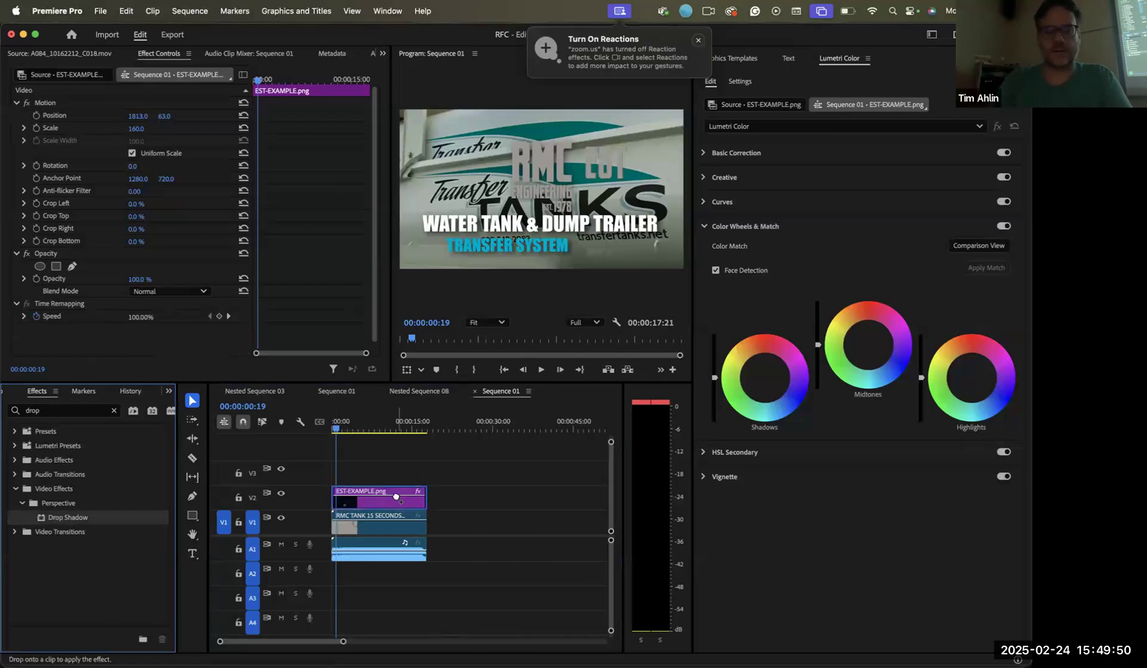
{"action": "left_click", "coordinate": [409, 452]}
{"action": "left_click", "coordinate": [384, 502]}
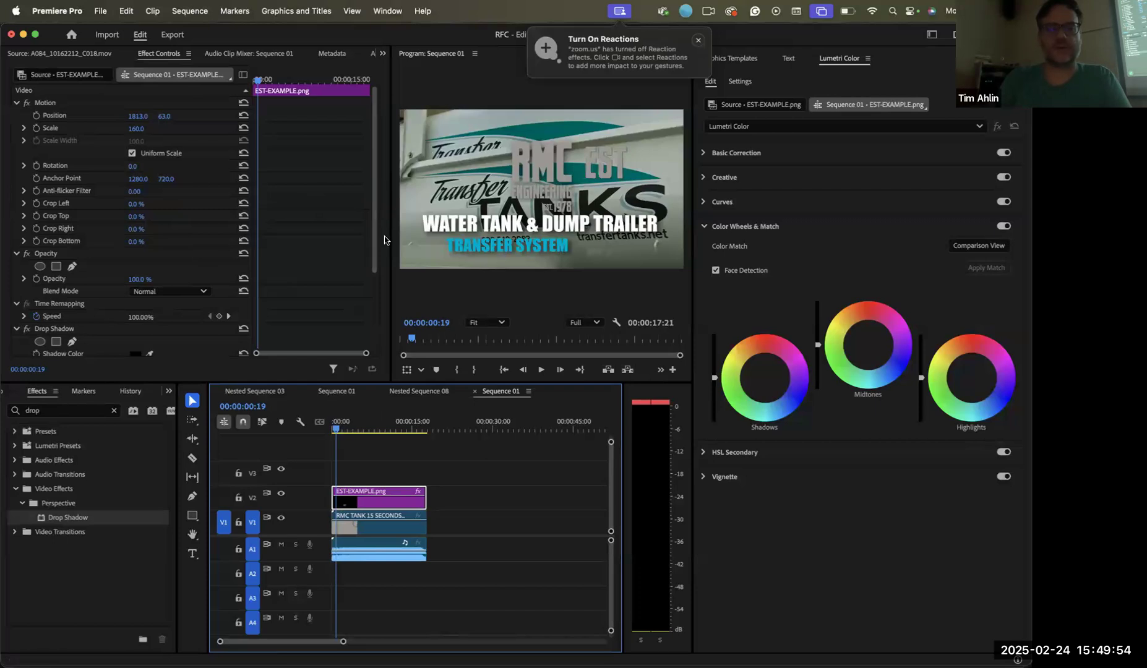
Compare the EST lettering with Drop Shadow switched on and off, including in the enlarged program preview
{"action": "key", "text": "grave"}
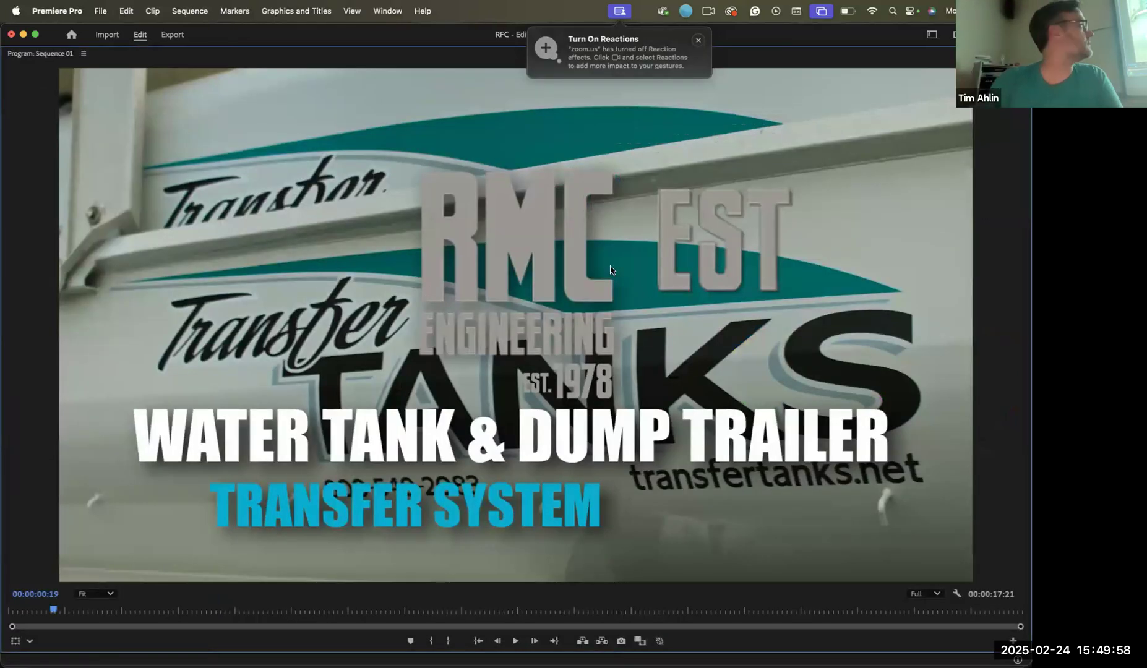
{"action": "key", "text": "grave"}
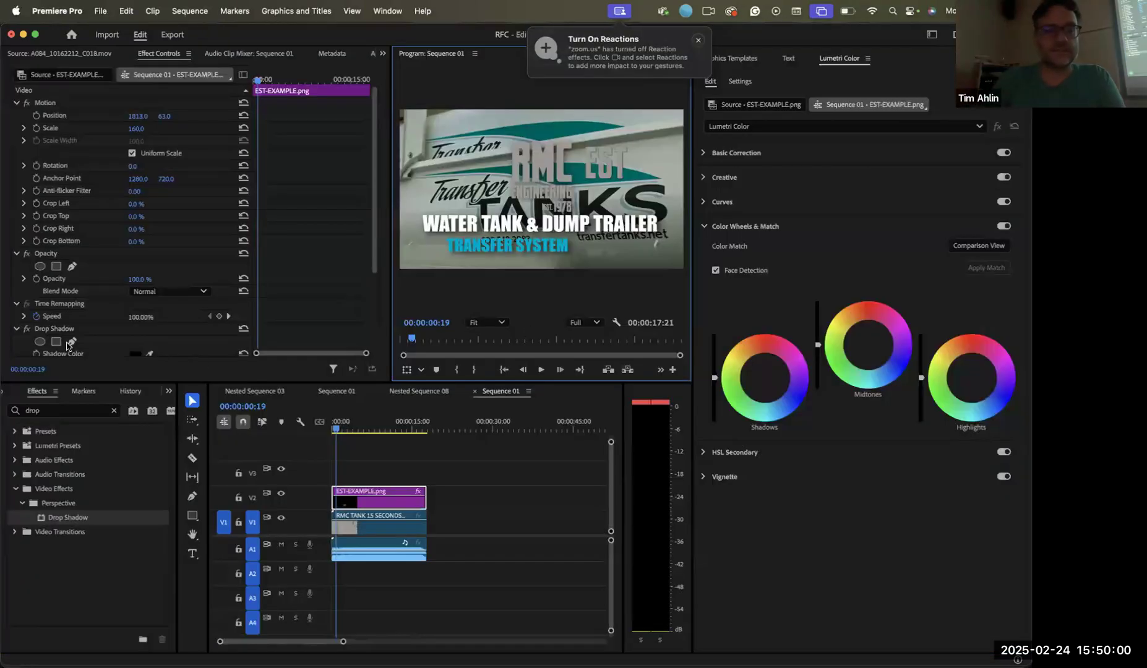
{"action": "left_click", "coordinate": [25, 331]}
{"action": "left_click", "coordinate": [26, 331]}
{"action": "left_click", "coordinate": [26, 331]}
{"action": "left_click", "coordinate": [25, 331]}
{"action": "left_click", "coordinate": [26, 331]}
{"action": "left_click", "coordinate": [25, 331]}
{"action": "left_click", "coordinate": [25, 331]}
{"action": "left_click", "coordinate": [25, 331]}
{"action": "left_click", "coordinate": [26, 331]}
{"action": "left_click", "coordinate": [25, 331]}
{"action": "left_click", "coordinate": [26, 331]}
{"action": "left_click", "coordinate": [26, 331]}
{"action": "key", "text": "grave"}
{"action": "key", "text": "grave"}
{"action": "left_click", "coordinate": [425, 298]}
{"action": "key", "text": "grave"}
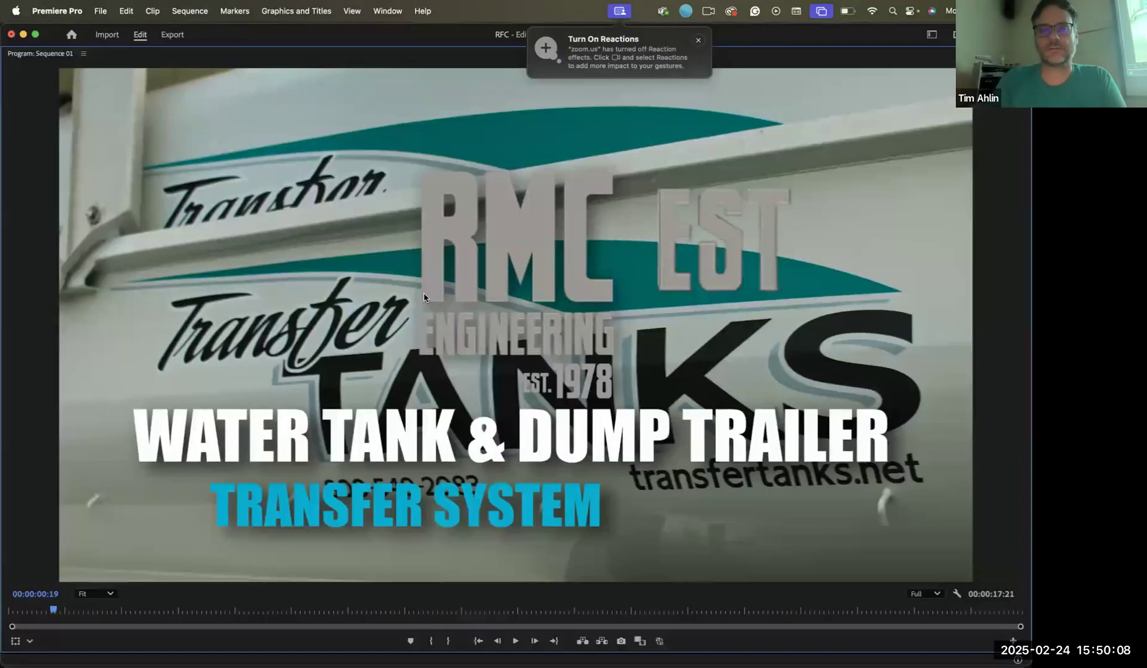
{"action": "key", "text": "grave"}
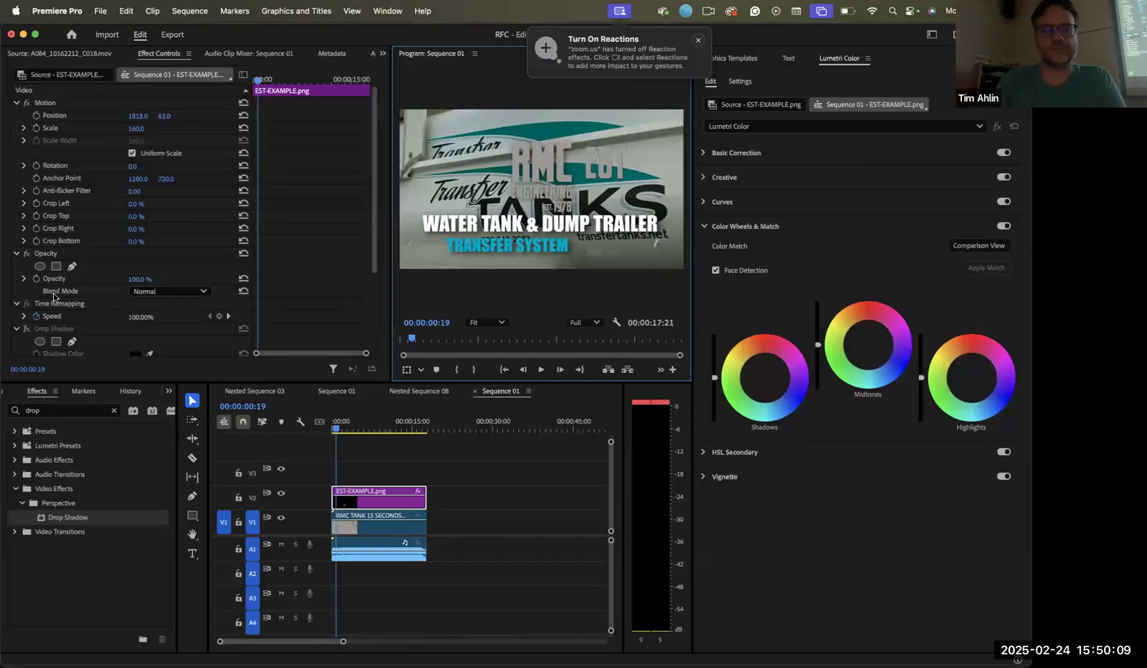
Turn the EST clip's Drop Shadow back on and preview the frame enlarged
{"action": "left_click", "coordinate": [27, 328]}
{"action": "key", "text": "grave"}
{"action": "key", "text": "grave"}
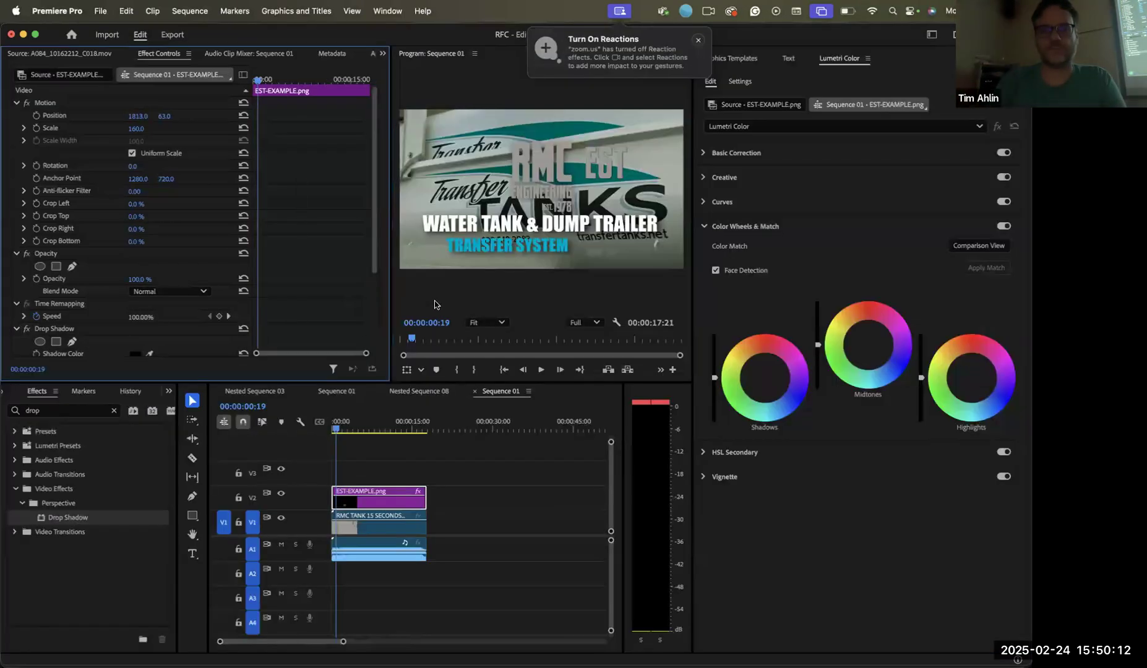
{"action": "key", "text": "grave"}
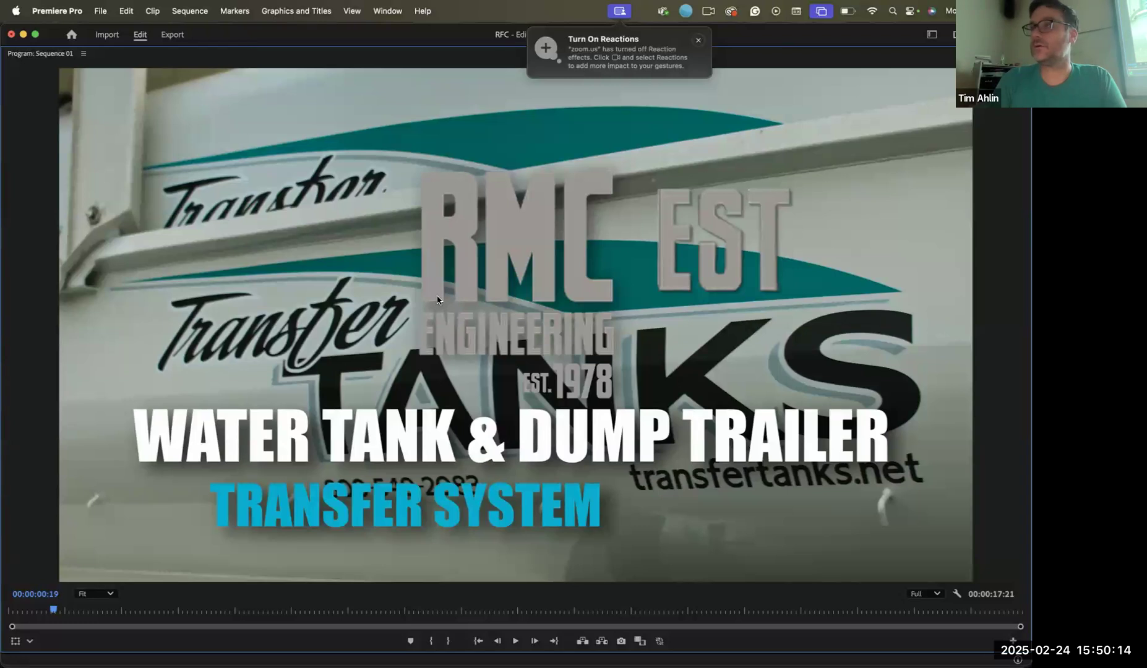
{"action": "key", "text": "grave"}
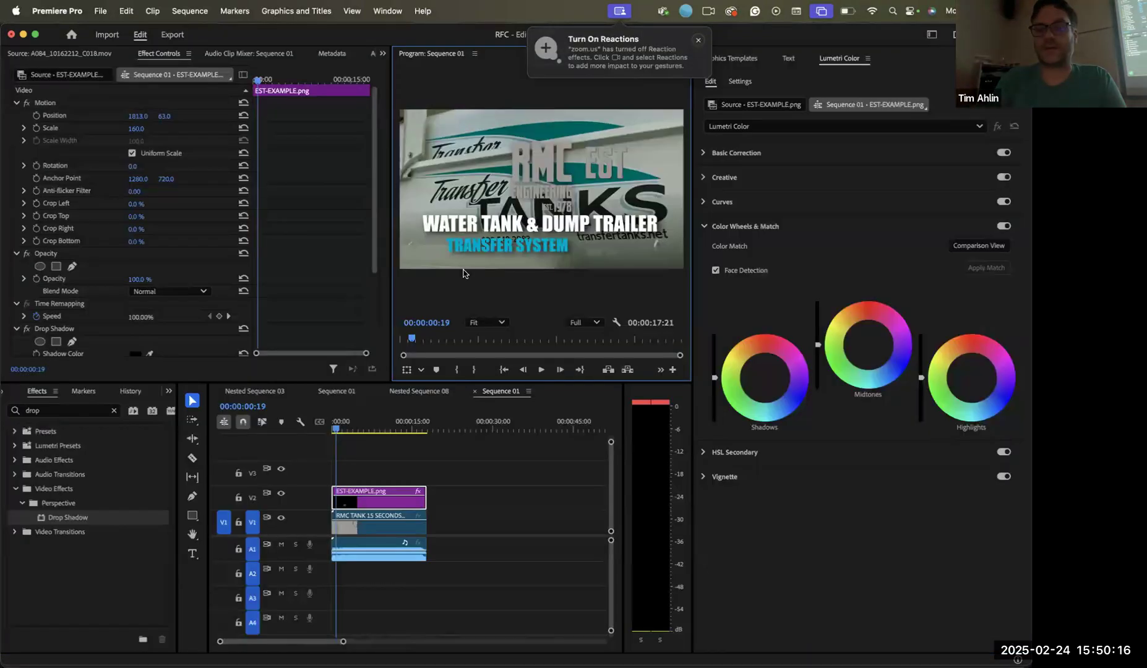
{"action": "left_click", "coordinate": [359, 487]}
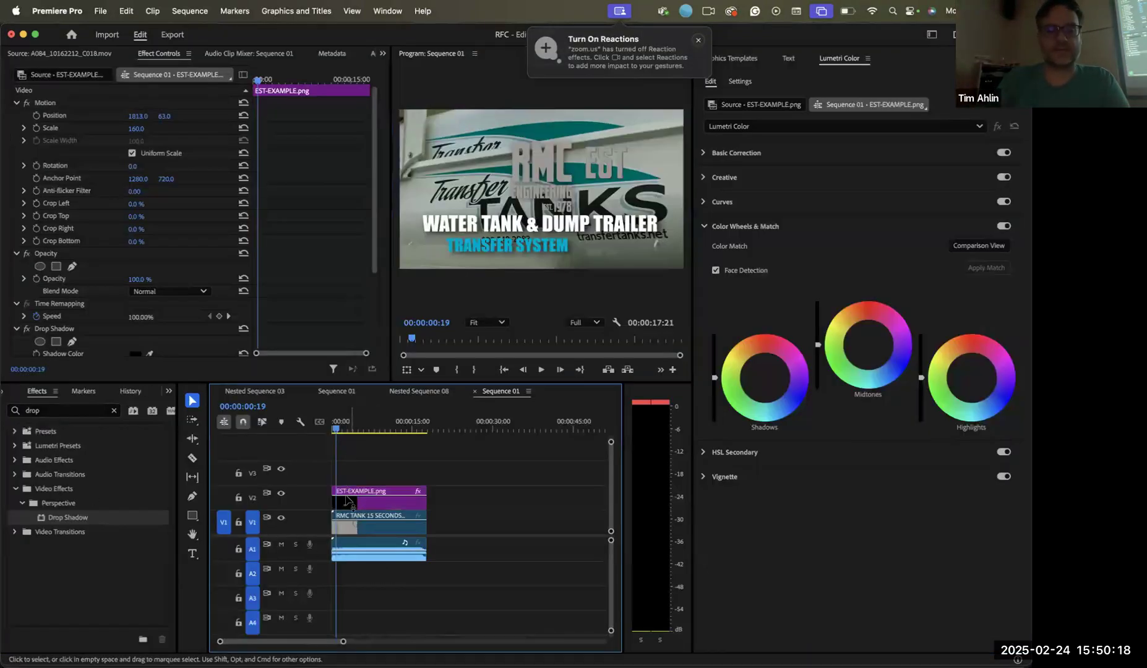
Enlarge the program preview to 150% around the EST lettering, with the Drop Shadow's Softness range expanded, to inspect the shadow's edge
{"action": "scroll", "coordinate": [107, 344], "scroll_direction": "down", "scroll_amount": 5}
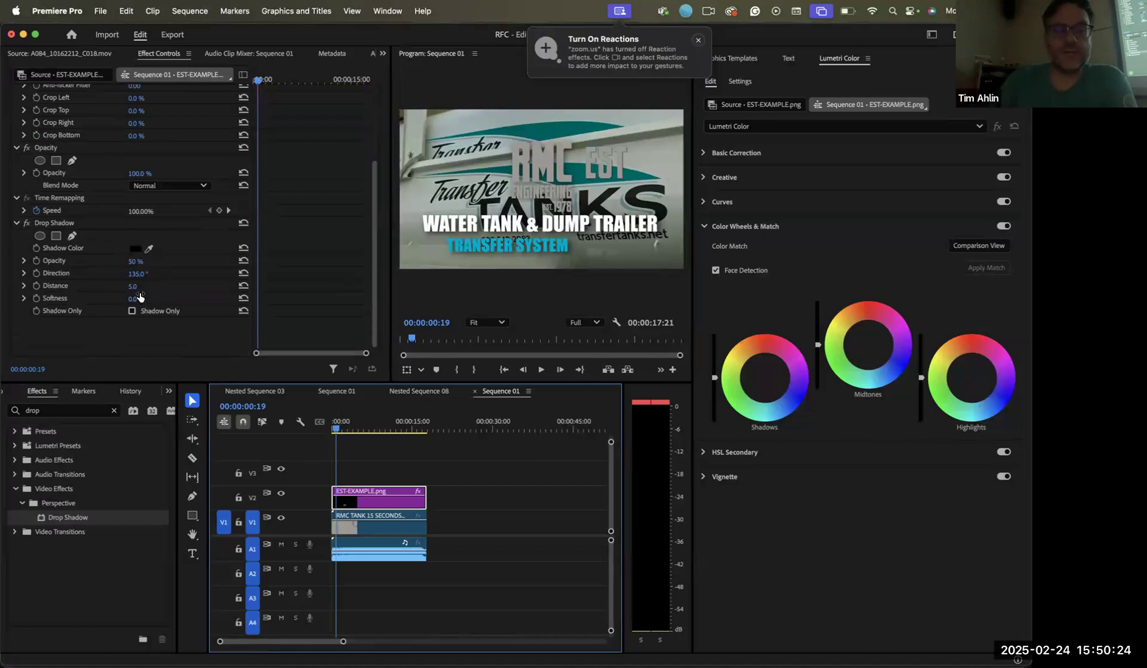
{"action": "left_click", "coordinate": [25, 299]}
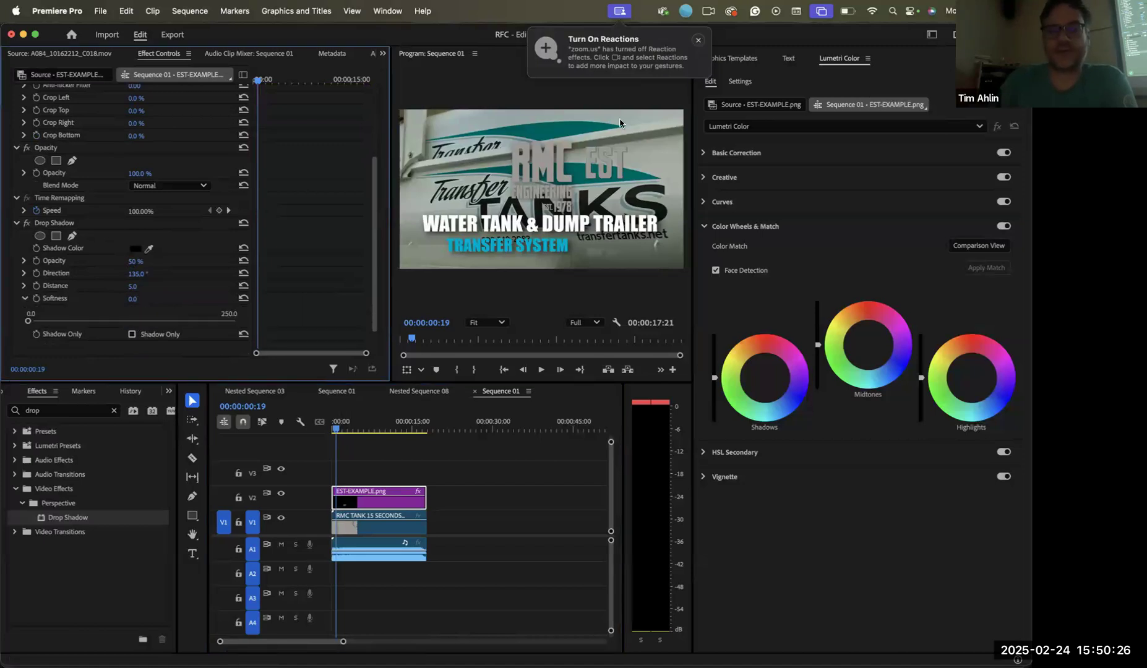
{"action": "left_click", "coordinate": [488, 322]}
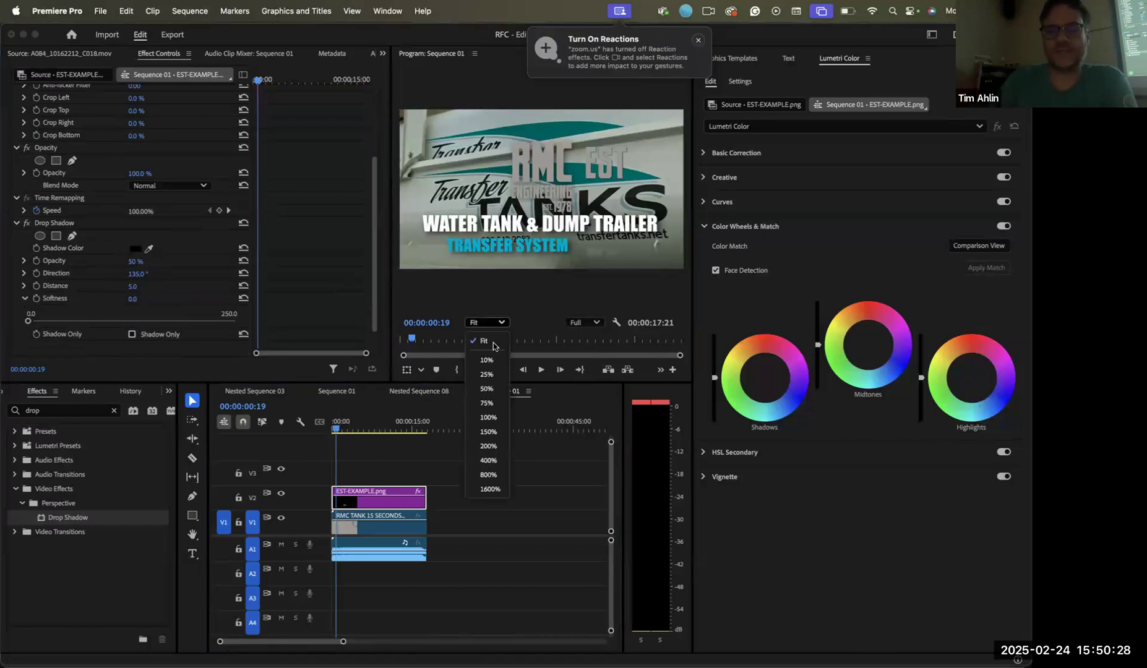
{"action": "left_click", "coordinate": [486, 433]}
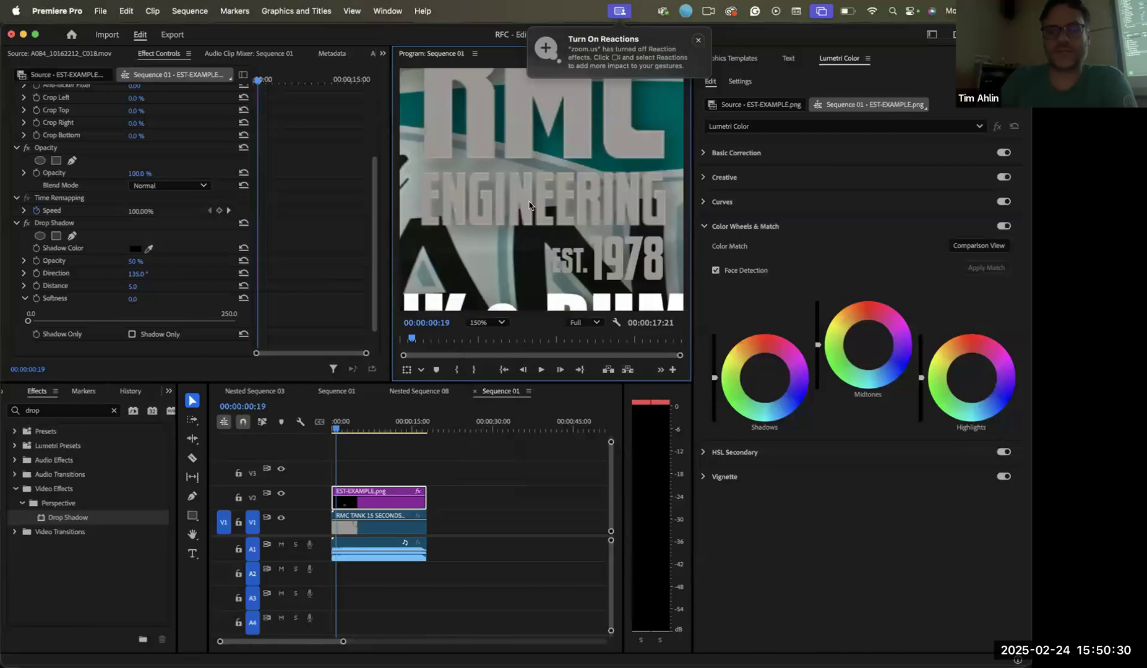
{"action": "left_click", "coordinate": [192, 534]}
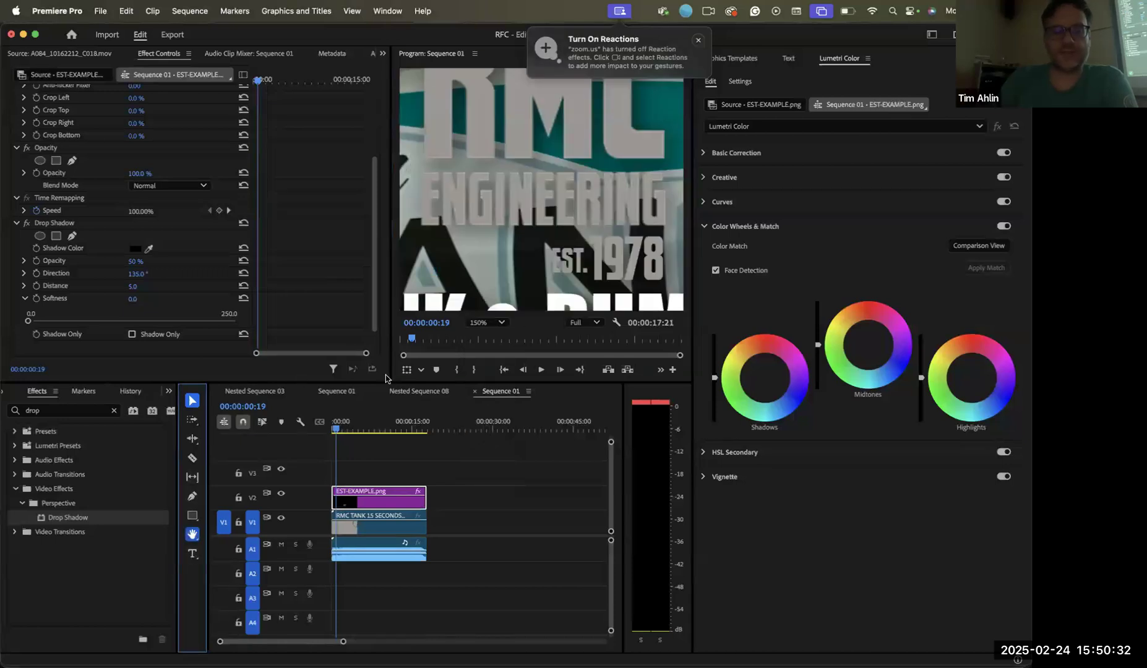
{"action": "left_click_drag", "start_coordinate": [588, 162], "coordinate": [355, 423]}
{"action": "left_click_drag", "start_coordinate": [516, 243], "coordinate": [469, 85]}
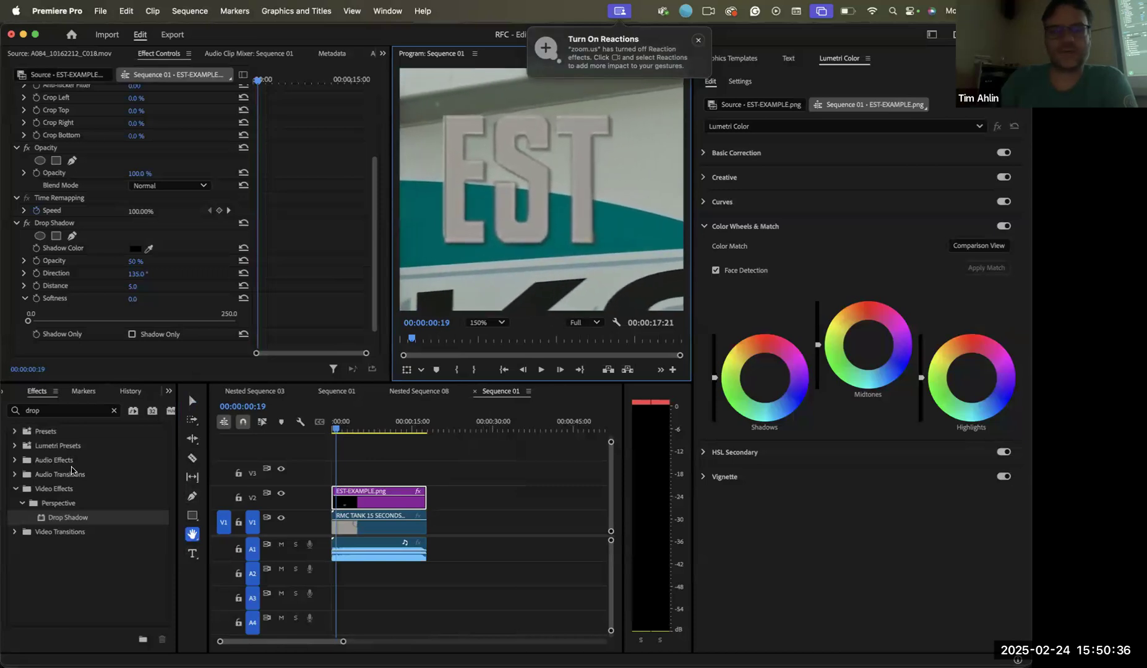
Try a Softness of 44.0 on the EST clip's Drop Shadow and return it to 0.0
{"action": "mouse_move", "coordinate": [133, 298]}
{"action": "left_mouse_down"}
{"action": "mouse_move", "coordinate": [206, 299]}
{"action": "mouse_move", "coordinate": [144, 299]}
{"action": "left_mouse_up"}
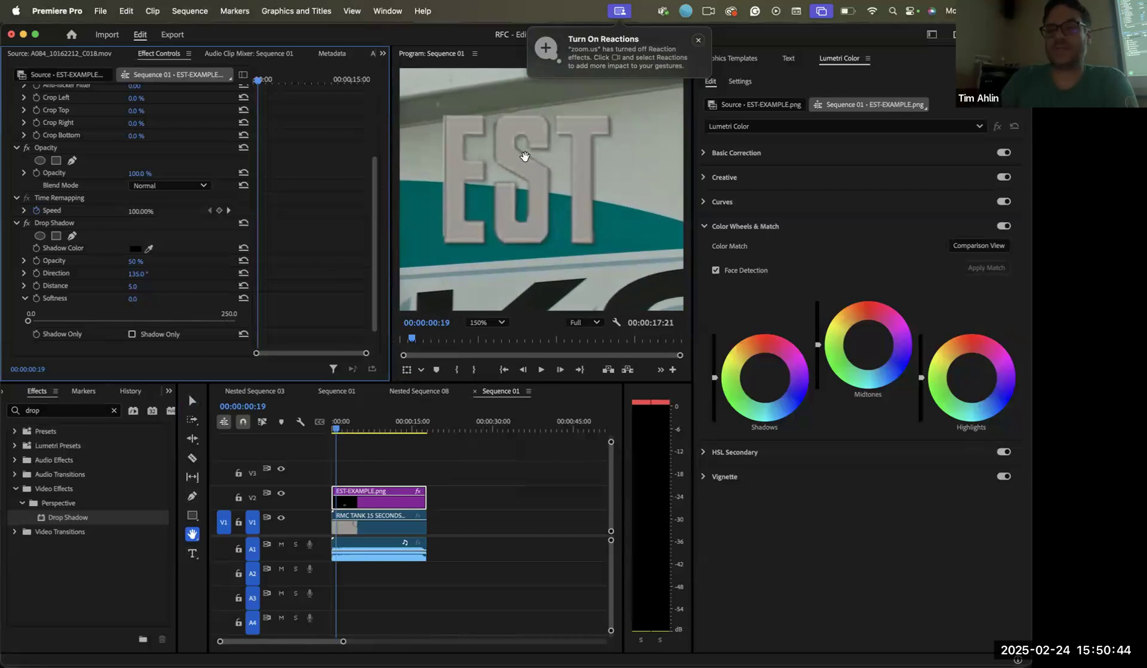
{"action": "mouse_move", "coordinate": [132, 302]}
{"action": "left_mouse_down"}
{"action": "mouse_move", "coordinate": [225, 302]}
{"action": "mouse_move", "coordinate": [145, 299]}
{"action": "left_mouse_up"}
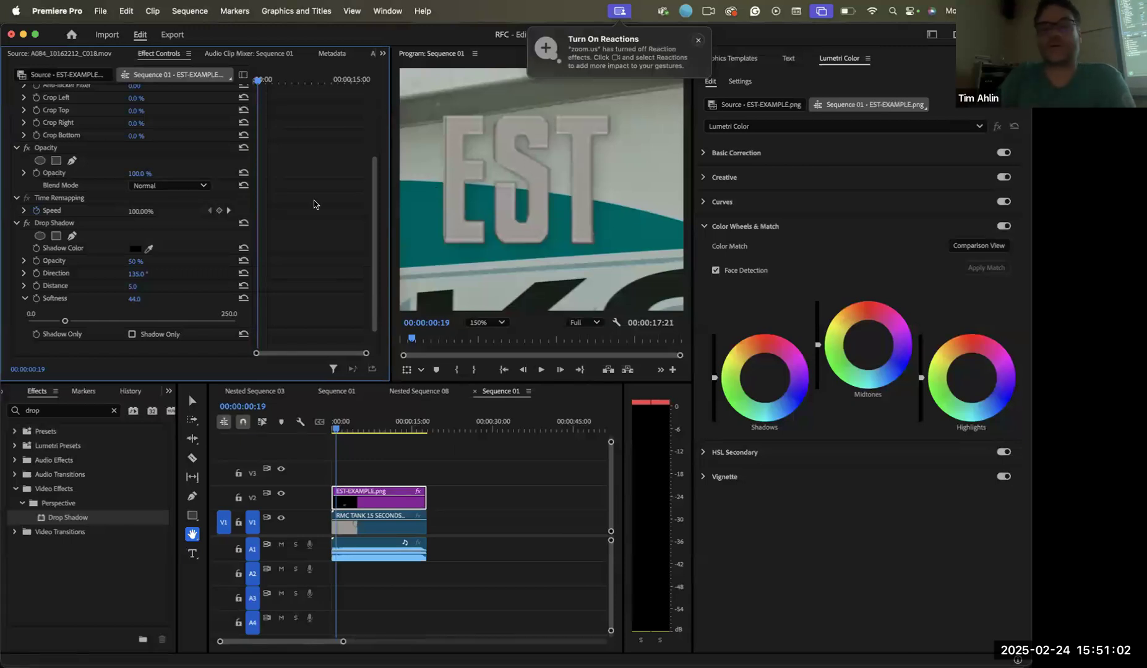
{"action": "left_click_drag", "start_coordinate": [145, 300], "coordinate": [112, 300]}
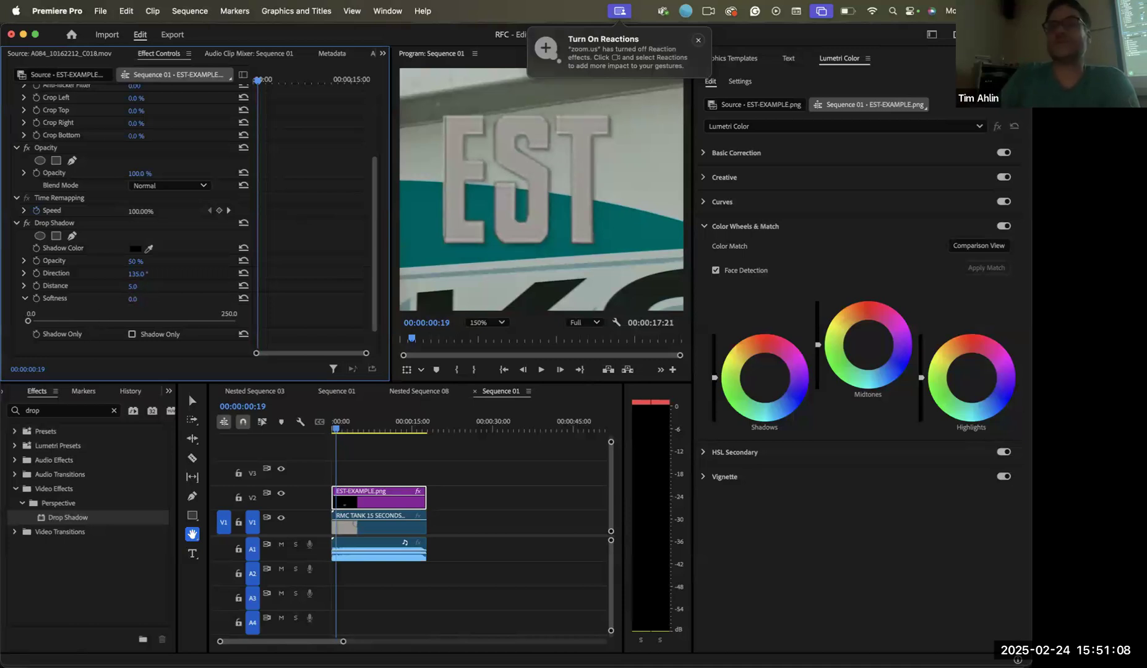
Adjust the EST clip's Drop Shadow to opacity 100%, direction 156° and distance 5.0, trying other distances and directions on the way
{"action": "mouse_move", "coordinate": [135, 286]}
{"action": "left_mouse_down"}
{"action": "mouse_move", "coordinate": [302, 287]}
{"action": "mouse_move", "coordinate": [118, 287]}
{"action": "left_mouse_up"}
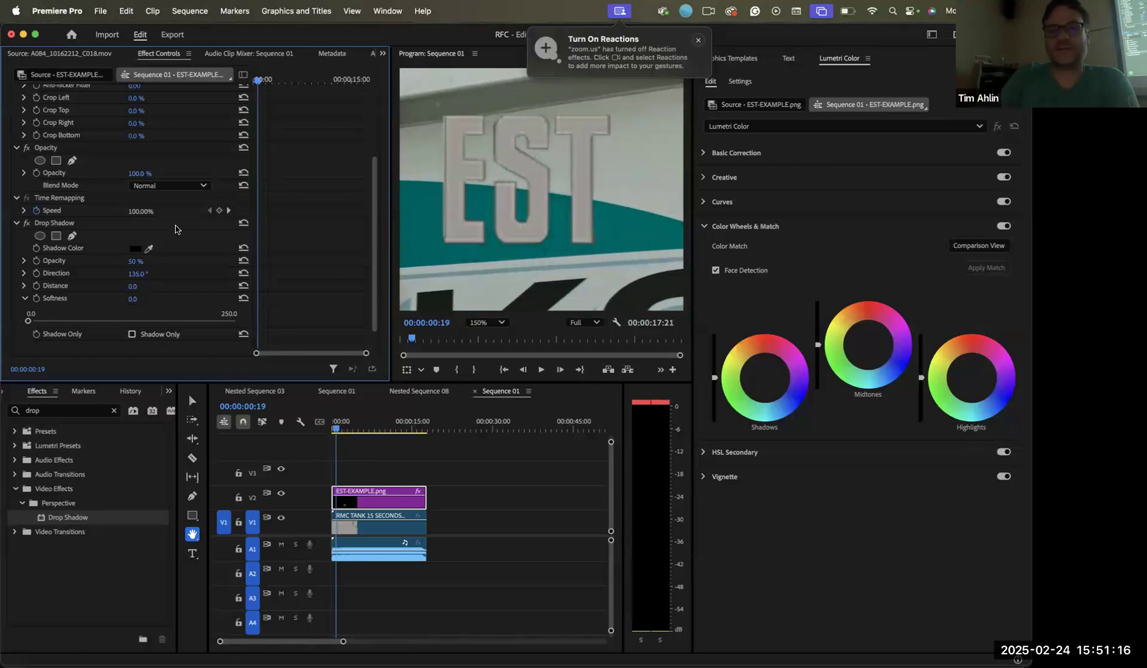
{"action": "mouse_move", "coordinate": [132, 286]}
{"action": "left_mouse_down"}
{"action": "mouse_move", "coordinate": [144, 286]}
{"action": "mouse_move", "coordinate": [134, 287]}
{"action": "left_mouse_up"}
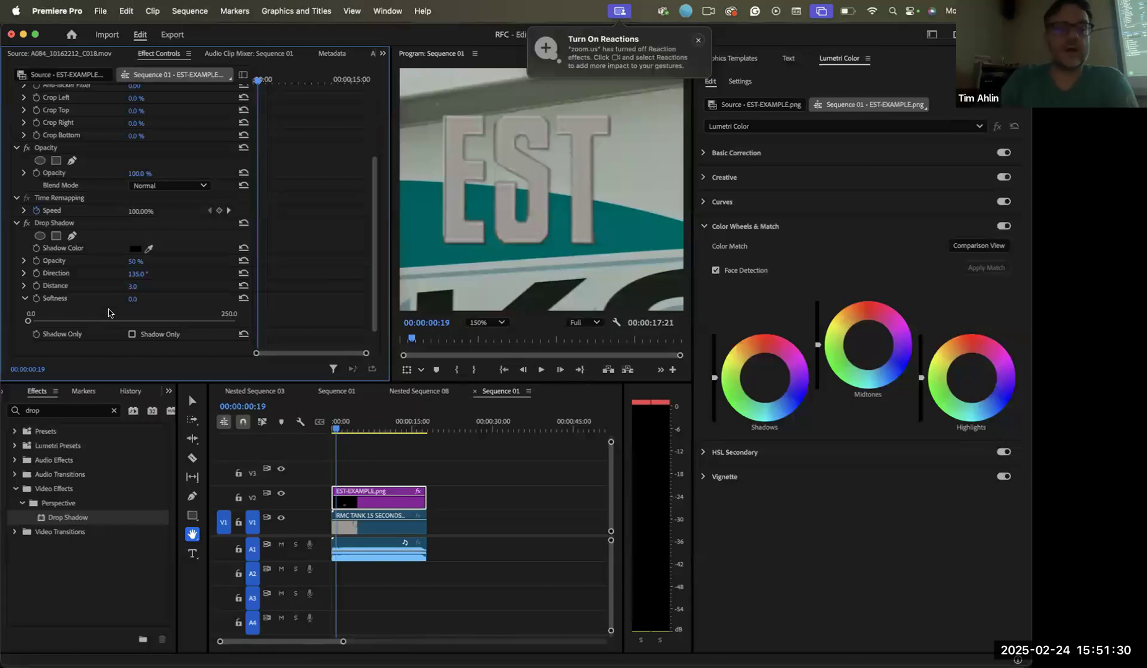
{"action": "left_click_drag", "start_coordinate": [140, 276], "coordinate": [191, 275]}
{"action": "left_click_drag", "start_coordinate": [138, 274], "coordinate": [61, 273]}
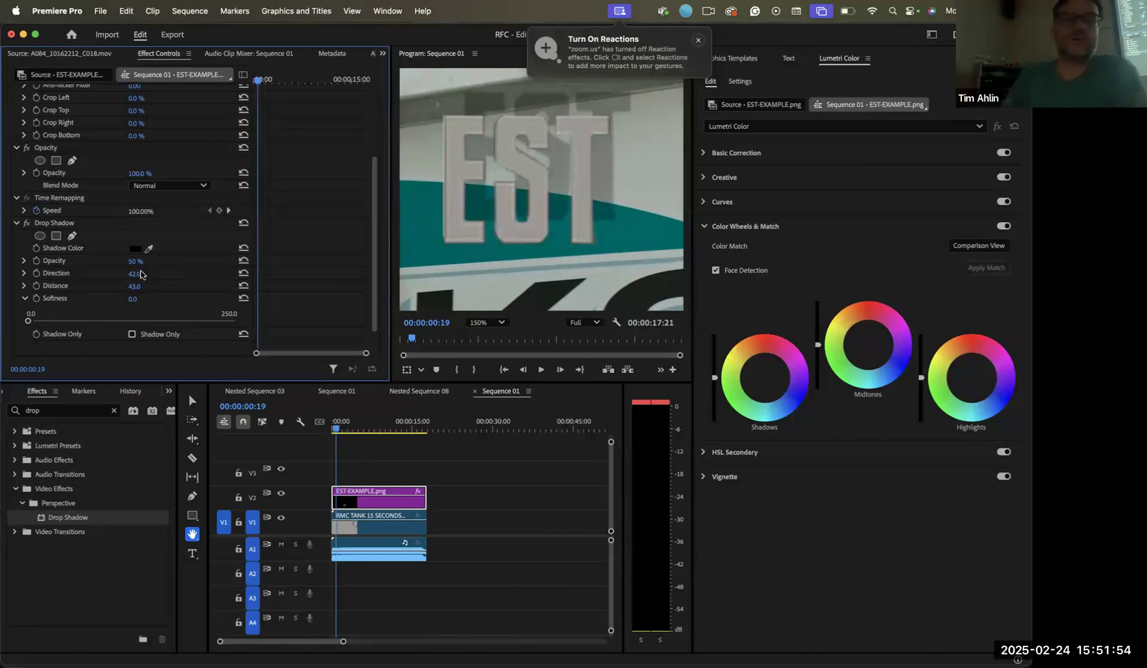
{"action": "mouse_move", "coordinate": [138, 275]}
{"action": "left_mouse_down"}
{"action": "mouse_move", "coordinate": [93, 275]}
{"action": "mouse_move", "coordinate": [364, 275]}
{"action": "mouse_move", "coordinate": [174, 274]}
{"action": "mouse_move", "coordinate": [107, 289]}
{"action": "mouse_move", "coordinate": [146, 288]}
{"action": "left_mouse_up"}
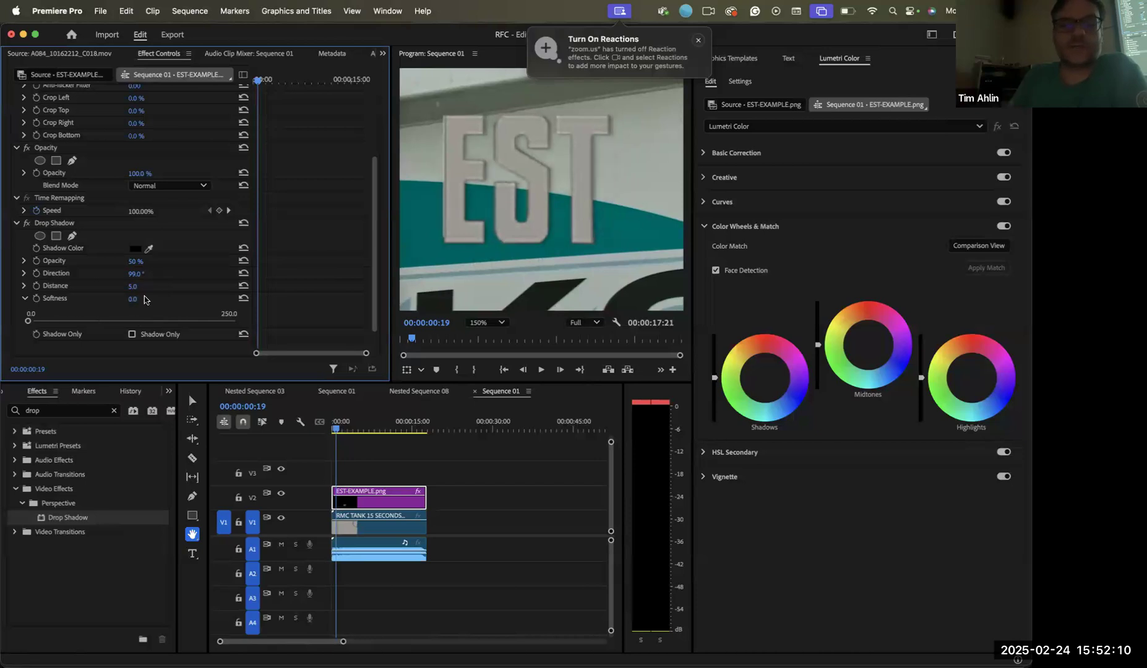
{"action": "mouse_move", "coordinate": [135, 260]}
{"action": "left_mouse_down"}
{"action": "mouse_move", "coordinate": [159, 260]}
{"action": "mouse_move", "coordinate": [144, 263]}
{"action": "left_mouse_up"}
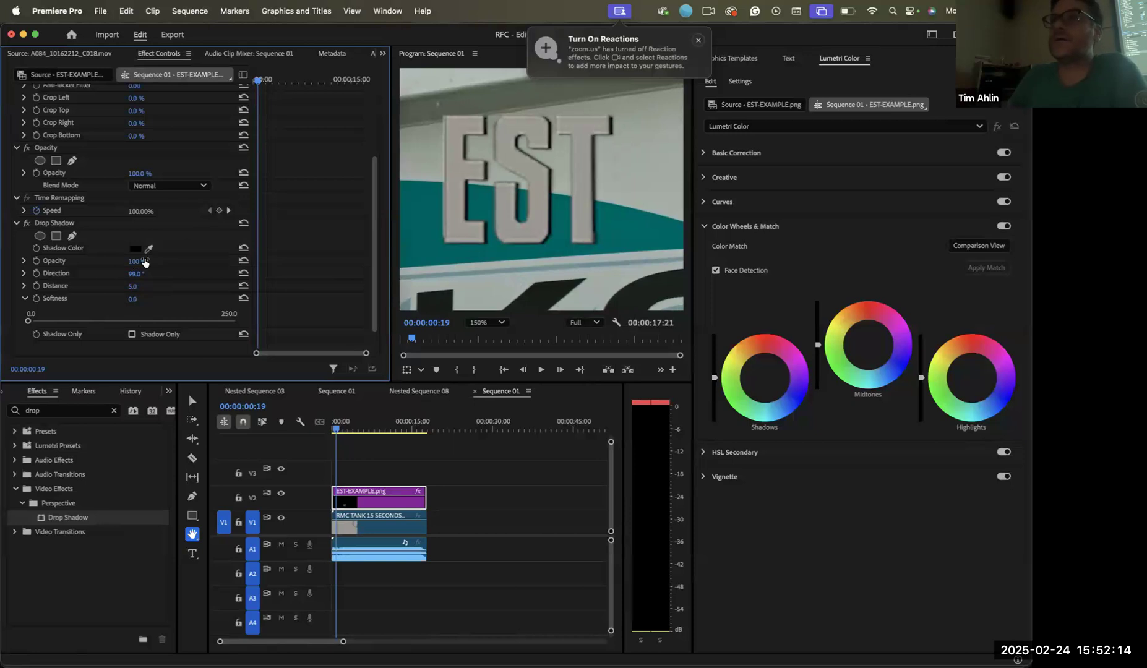
{"action": "left_click_drag", "start_coordinate": [134, 273], "coordinate": [170, 274]}
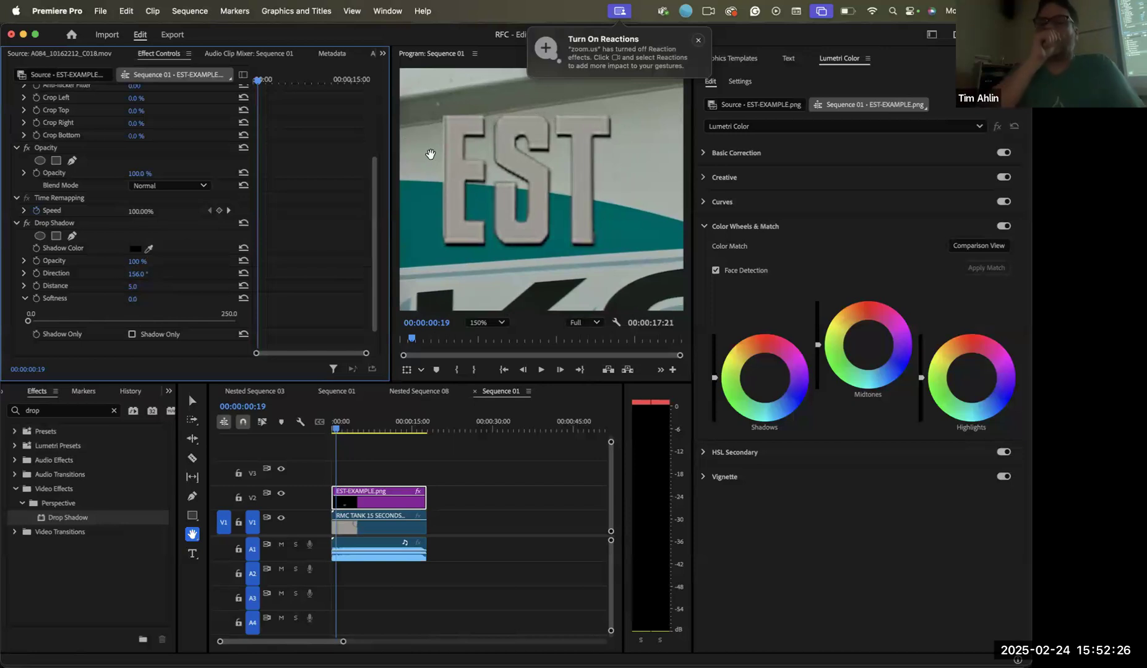
Examine the EST lettering's shadow in the maximized program preview with the whole frame fitted, and return to the normal layout
{"action": "left_click", "coordinate": [540, 322]}
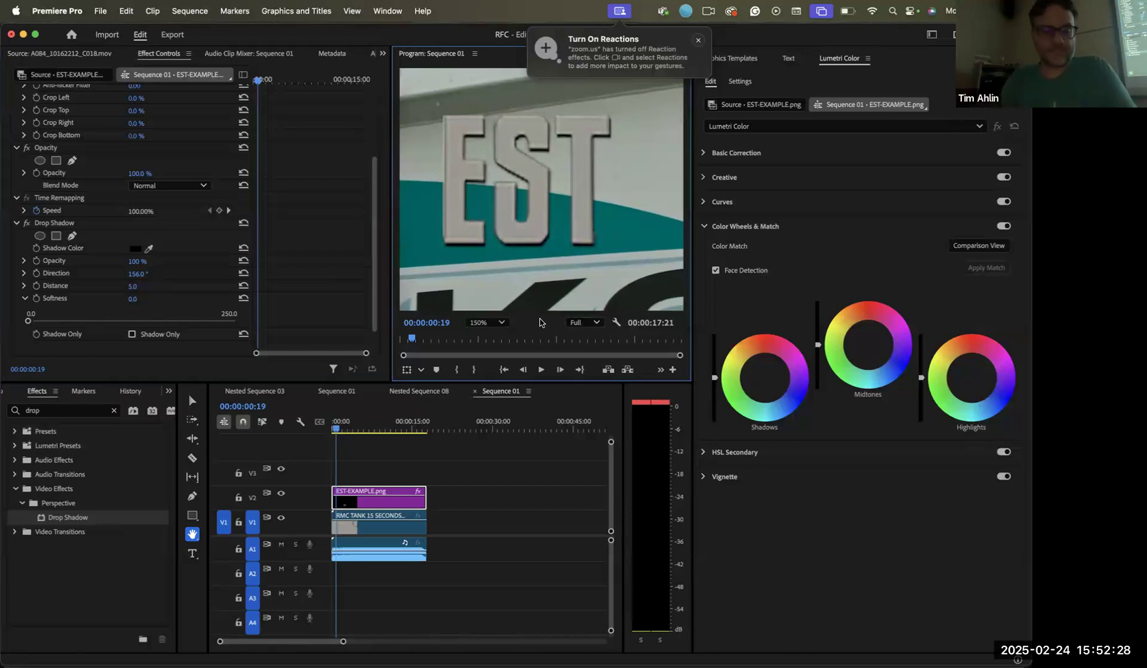
{"action": "key", "text": "grave"}
{"action": "left_click", "coordinate": [925, 595]}
{"action": "left_click", "coordinate": [768, 589]}
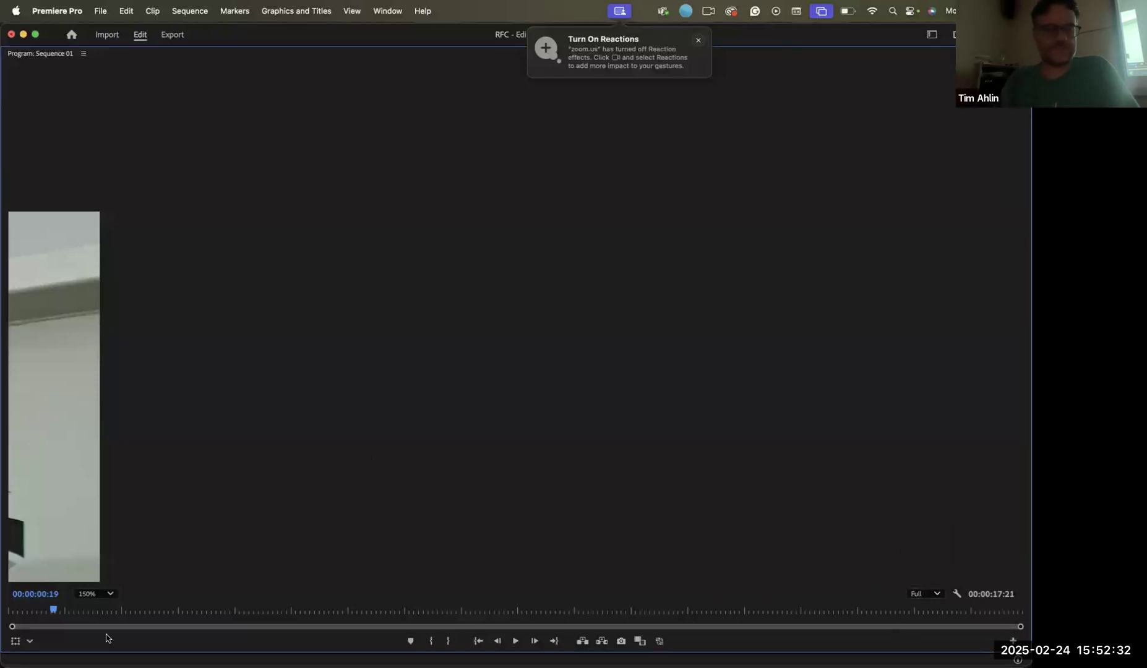
{"action": "left_click", "coordinate": [95, 595]}
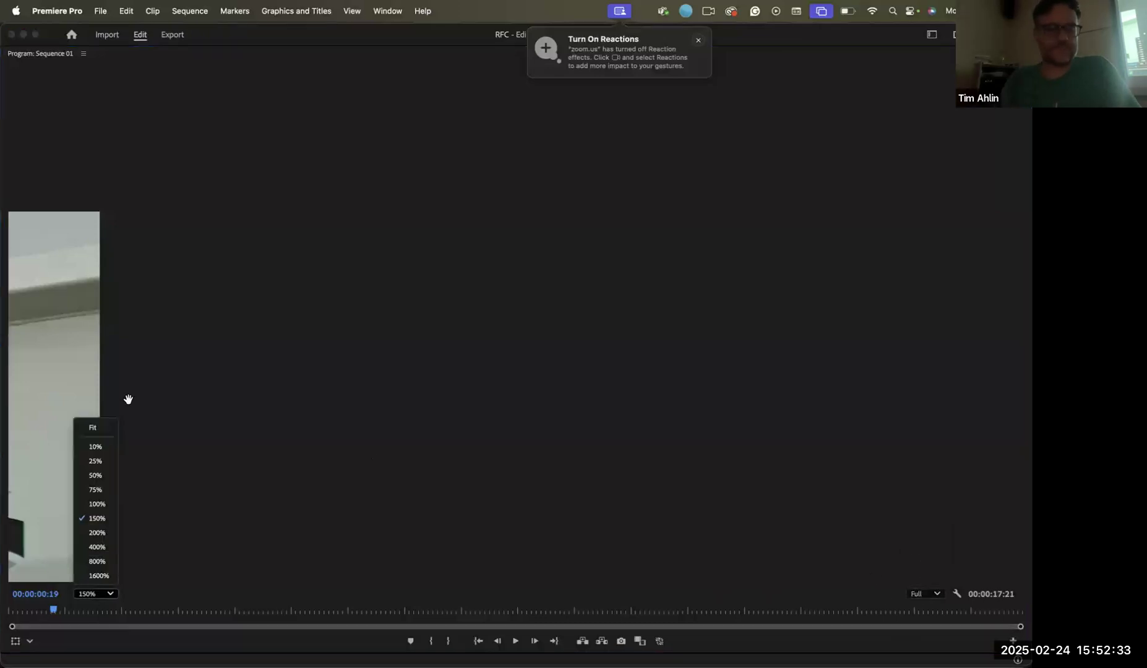
{"action": "left_click", "coordinate": [95, 428]}
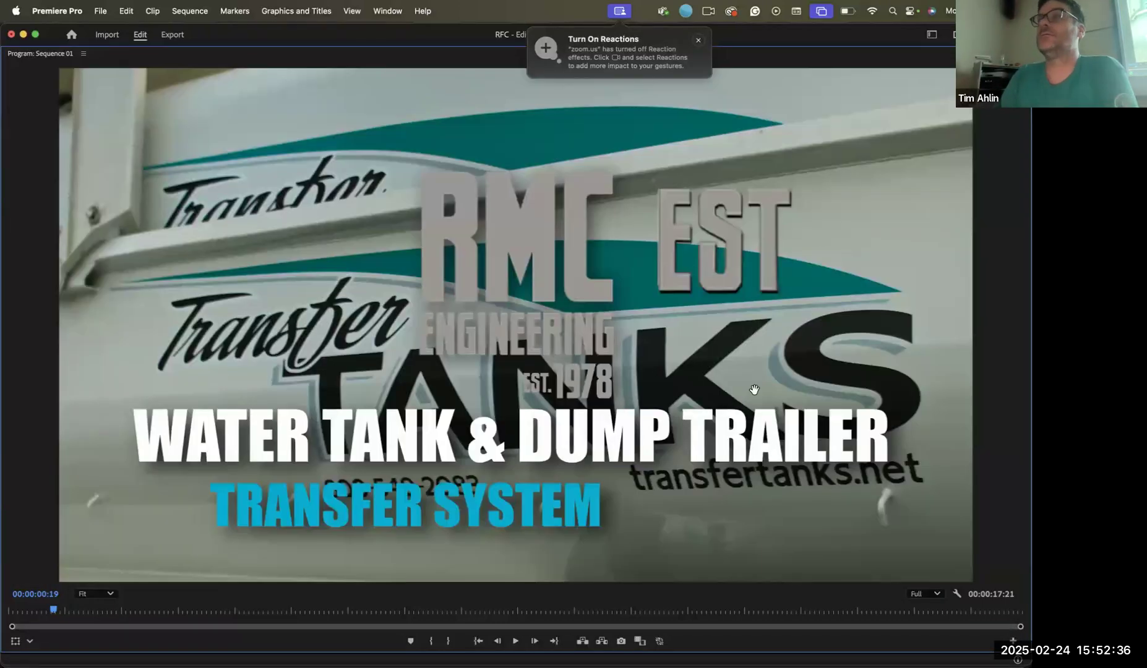
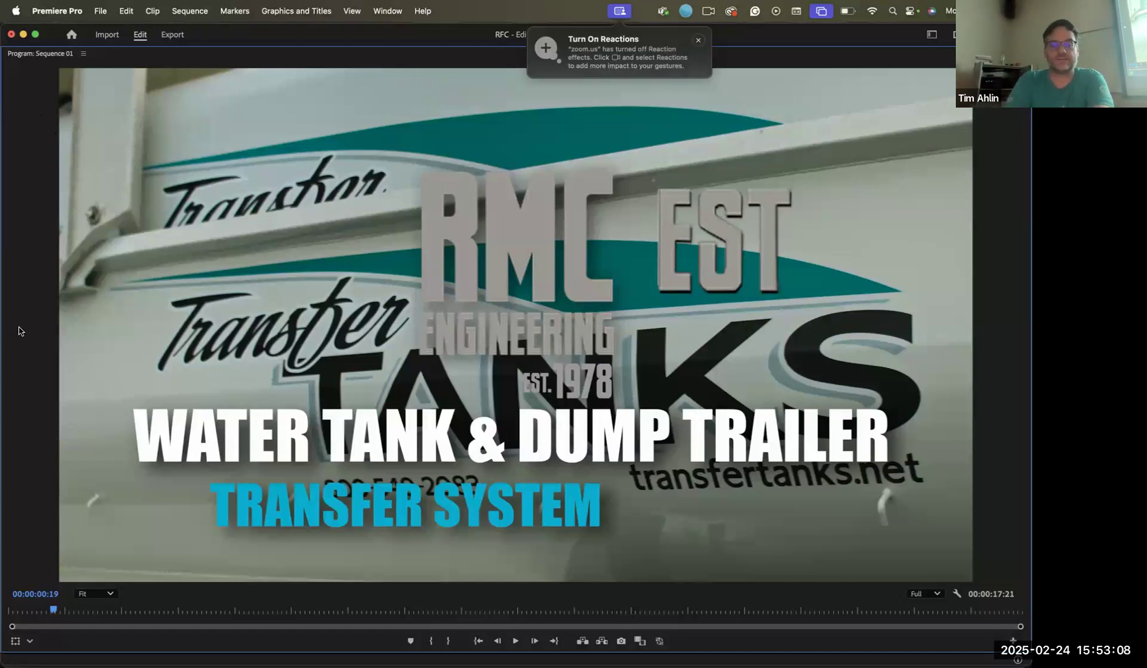
{"action": "key", "text": "grave"}
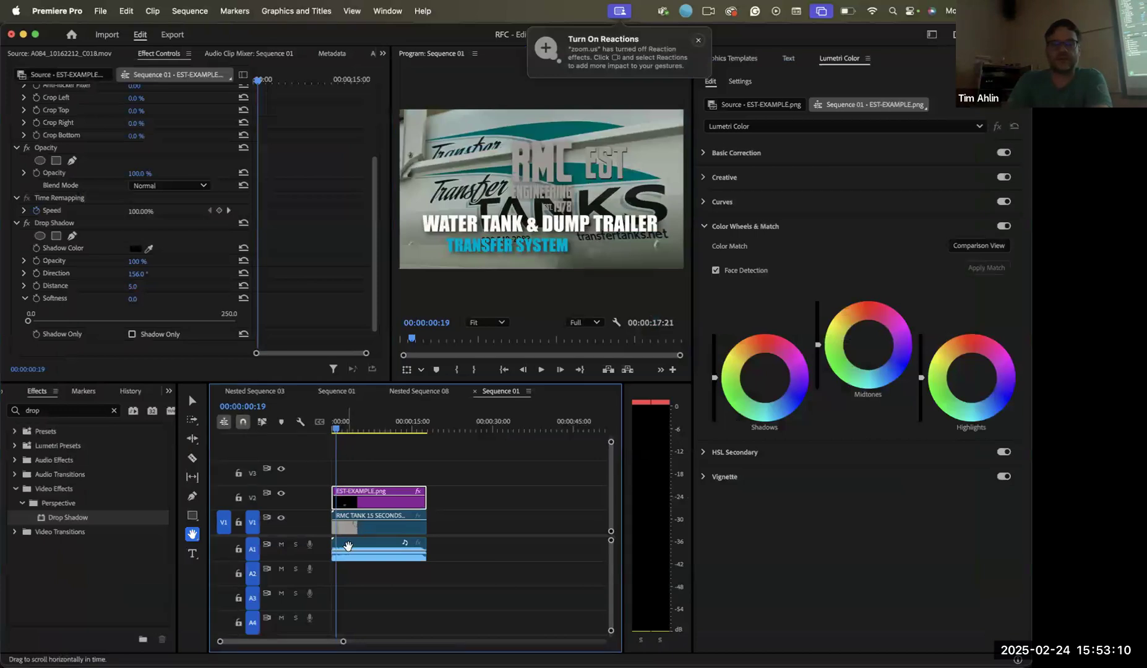
Clear the effects search, browse the video effects and apply Gaussian Blur to the RMC TANK 15 SECONDS clip on V1
{"action": "left_click", "coordinate": [113, 407]}
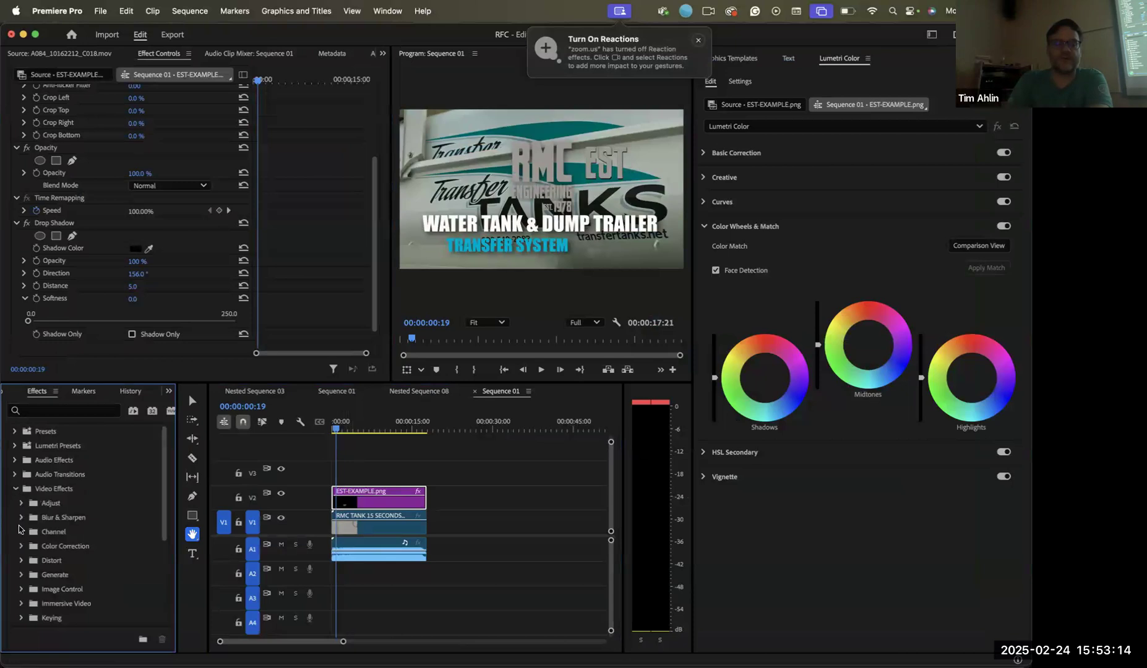
{"action": "scroll", "coordinate": [32, 559], "scroll_direction": "down", "scroll_amount": 1}
{"action": "left_click", "coordinate": [21, 537]}
{"action": "scroll", "coordinate": [44, 558], "scroll_direction": "down", "scroll_amount": 2}
{"action": "scroll", "coordinate": [44, 559], "scroll_direction": "down", "scroll_amount": 1}
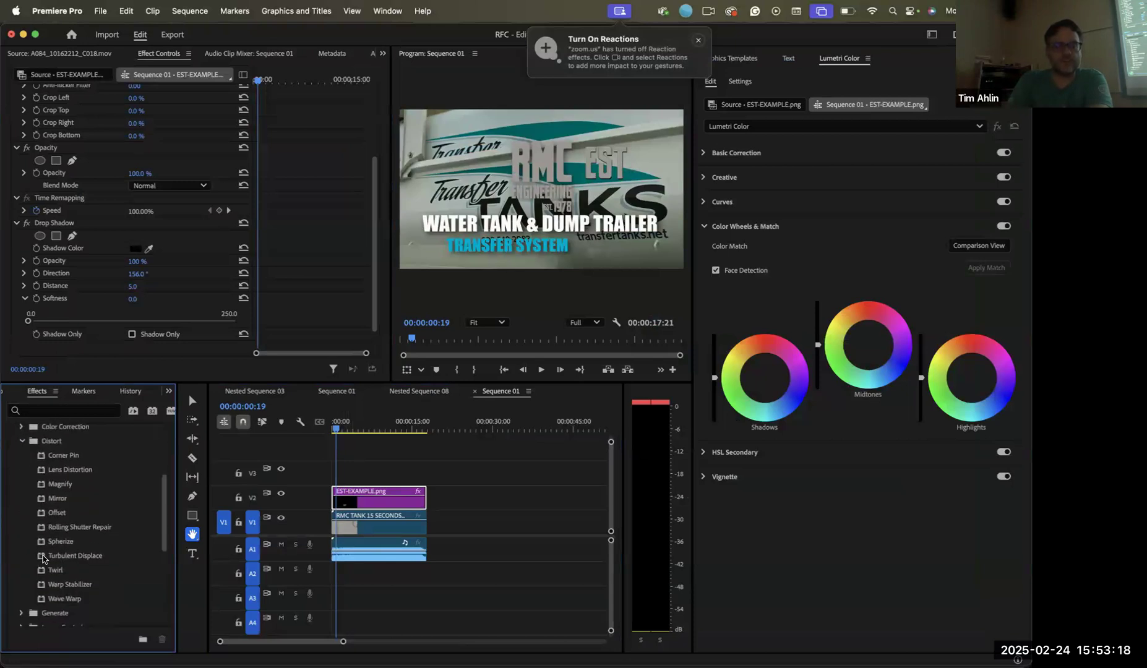
{"action": "left_click", "coordinate": [23, 442]}
{"action": "scroll", "coordinate": [23, 450], "scroll_direction": "up", "scroll_amount": 1}
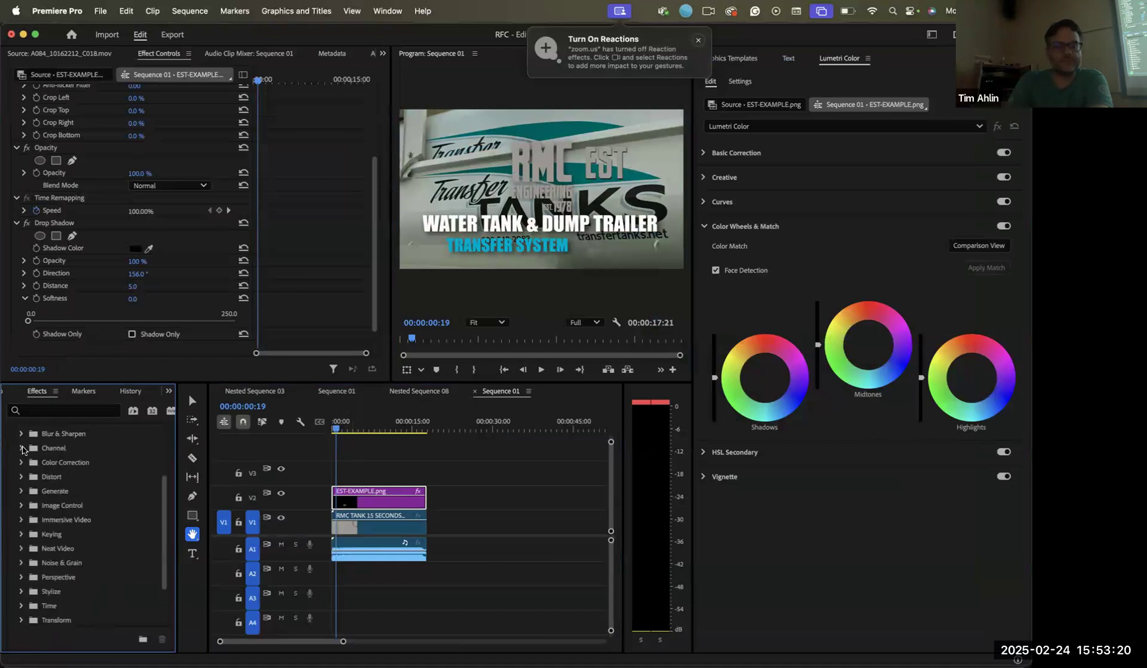
{"action": "scroll", "coordinate": [23, 450], "scroll_direction": "up", "scroll_amount": 1}
{"action": "left_click", "coordinate": [23, 446]}
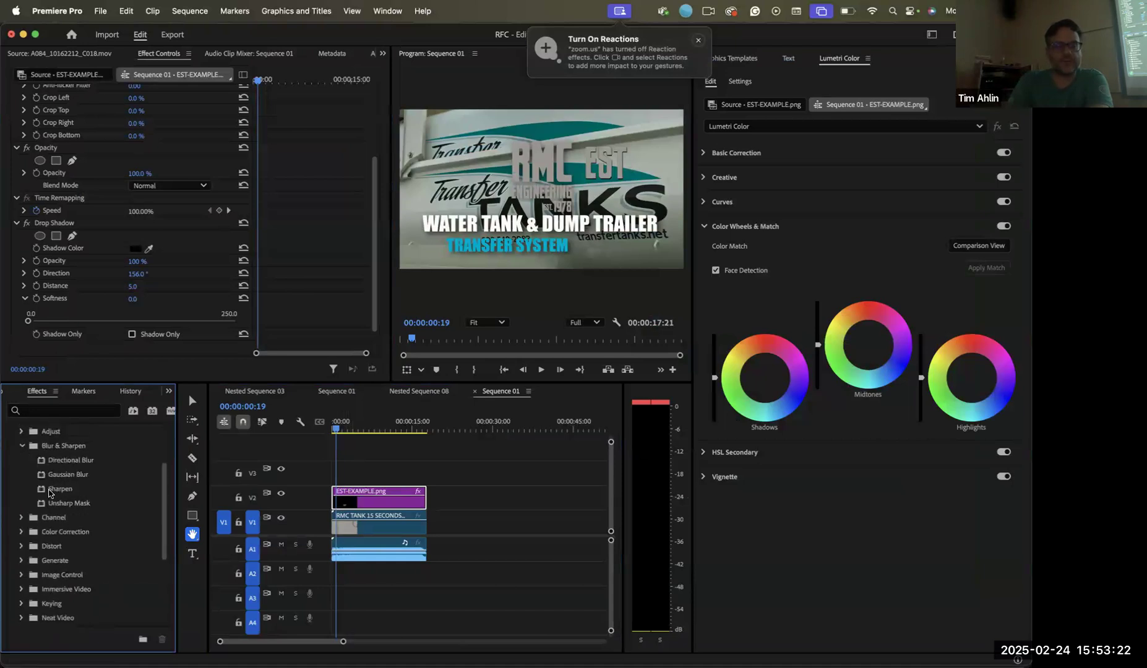
{"action": "left_click", "coordinate": [39, 475]}
{"action": "left_click_drag", "start_coordinate": [38, 475], "coordinate": [358, 532]}
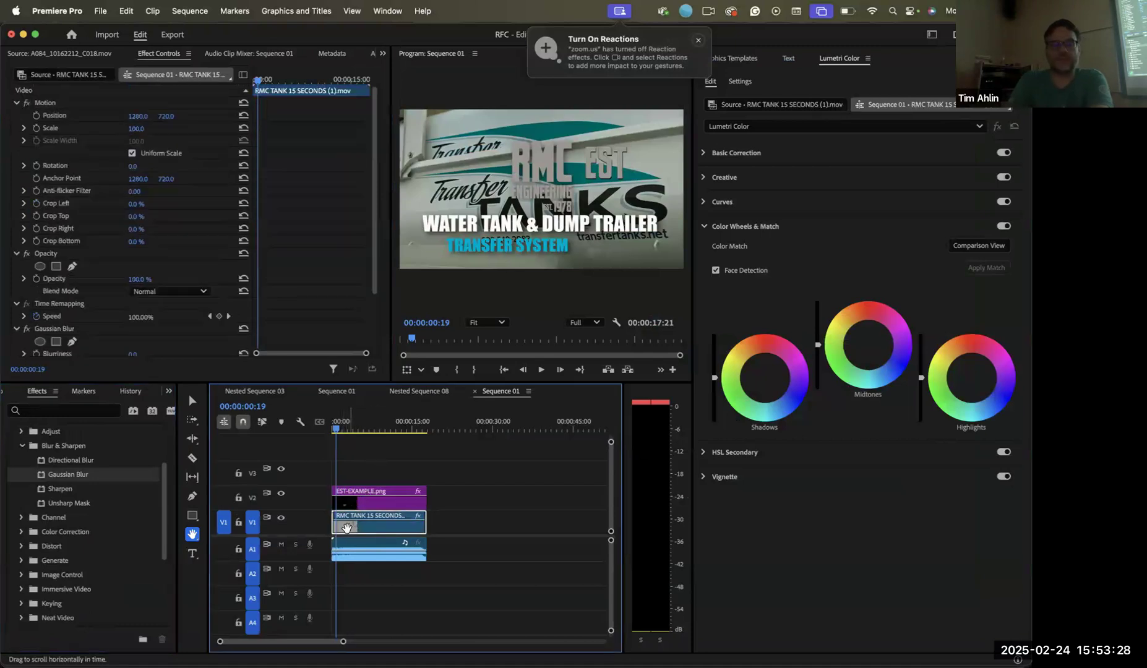
Set the tank clip's Gaussian Blur Blurriness to 135.0 and scrub the opening of the sequence to preview it
{"action": "scroll", "coordinate": [69, 312], "scroll_direction": "down", "scroll_amount": 2}
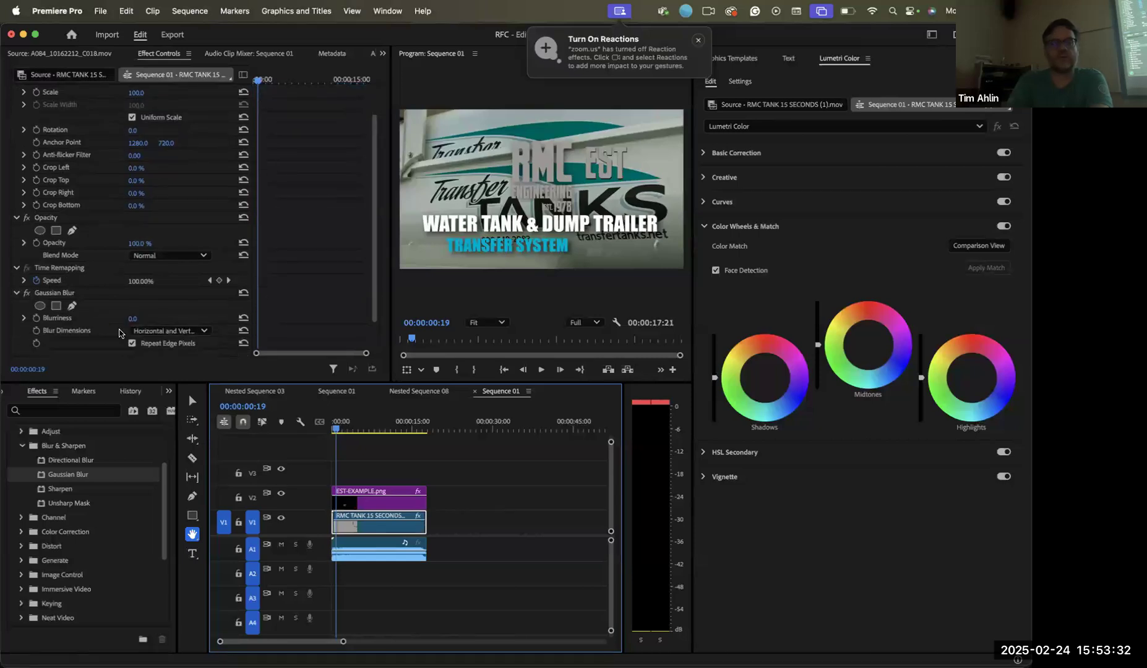
{"action": "left_click_drag", "start_coordinate": [134, 321], "coordinate": [151, 322]}
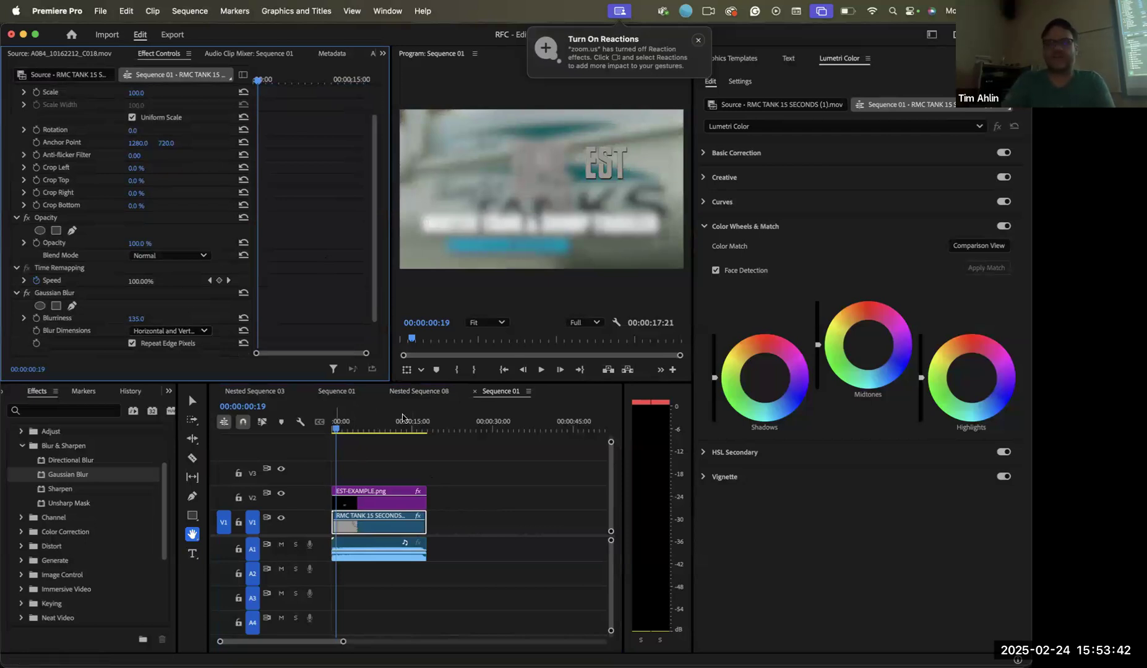
{"action": "left_click_drag", "start_coordinate": [363, 423], "coordinate": [338, 437]}
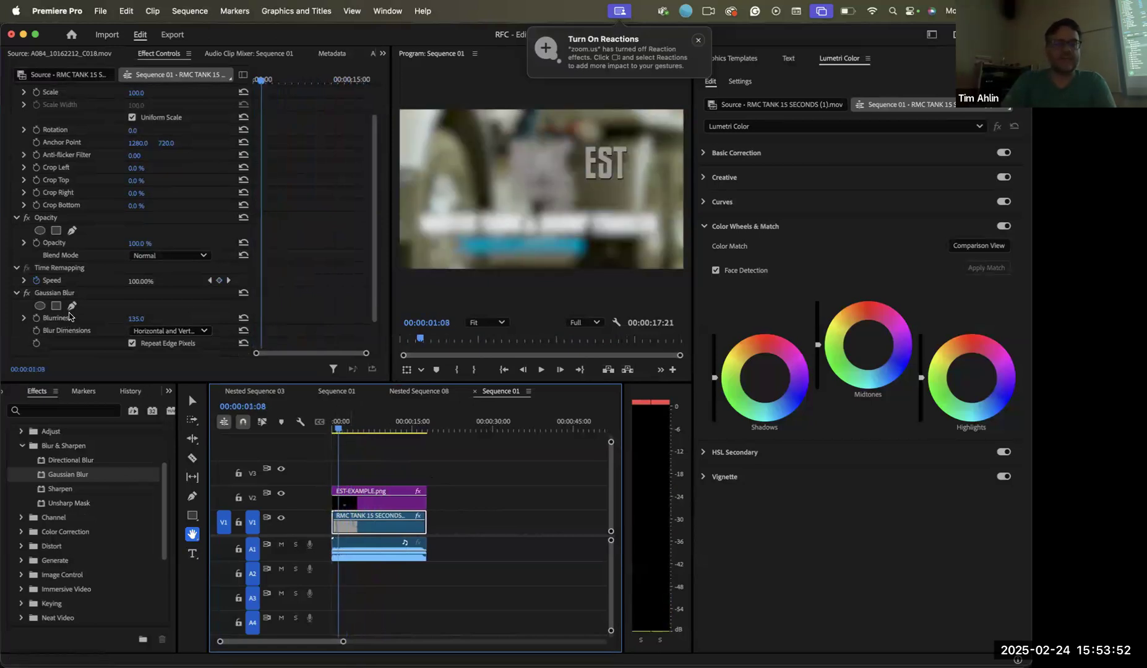
Try limiting the Gaussian Blur to an ellipse mask in the centre of the frame, scrub the opening, and delete the mask
{"action": "left_click", "coordinate": [40, 306]}
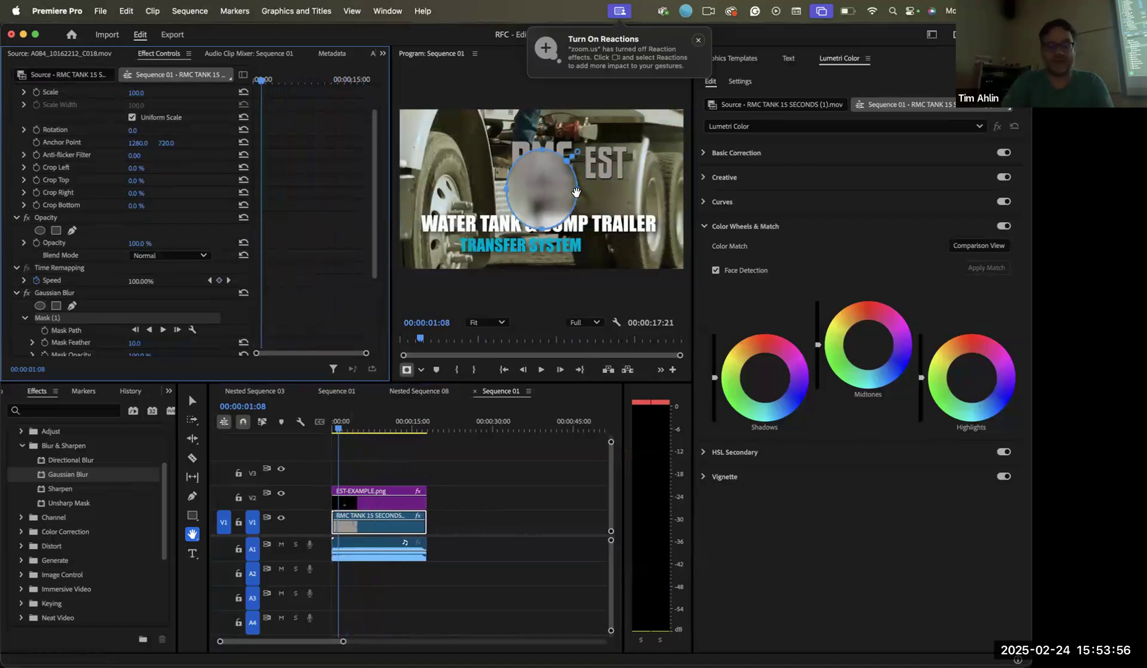
{"action": "mouse_move", "coordinate": [556, 203]}
{"action": "left_mouse_down"}
{"action": "mouse_move", "coordinate": [500, 195]}
{"action": "mouse_move", "coordinate": [557, 215]}
{"action": "left_mouse_up"}
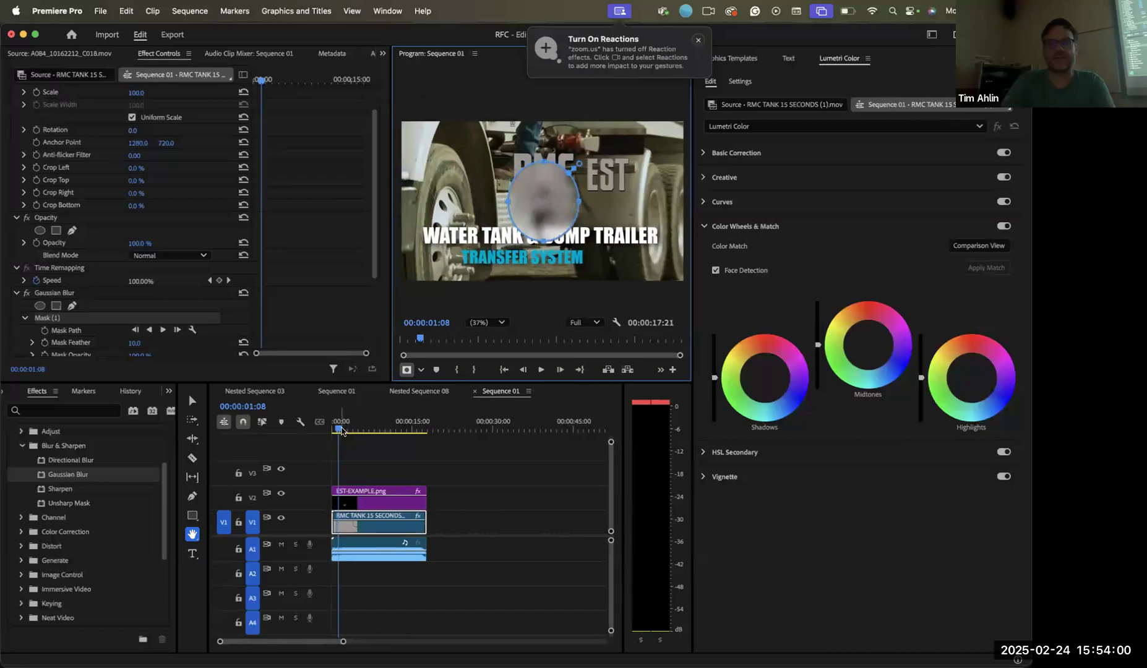
{"action": "left_click_drag", "start_coordinate": [340, 430], "coordinate": [330, 434]}
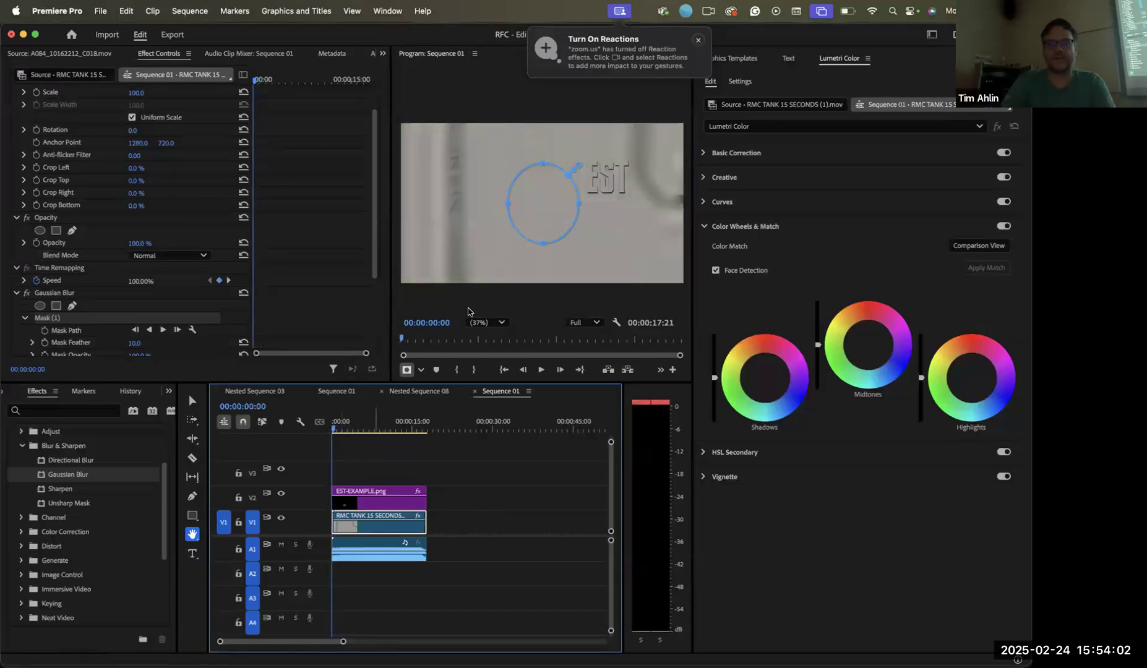
{"action": "mouse_move", "coordinate": [555, 211]}
{"action": "left_mouse_down"}
{"action": "mouse_move", "coordinate": [523, 212]}
{"action": "mouse_move", "coordinate": [556, 230]}
{"action": "left_mouse_up"}
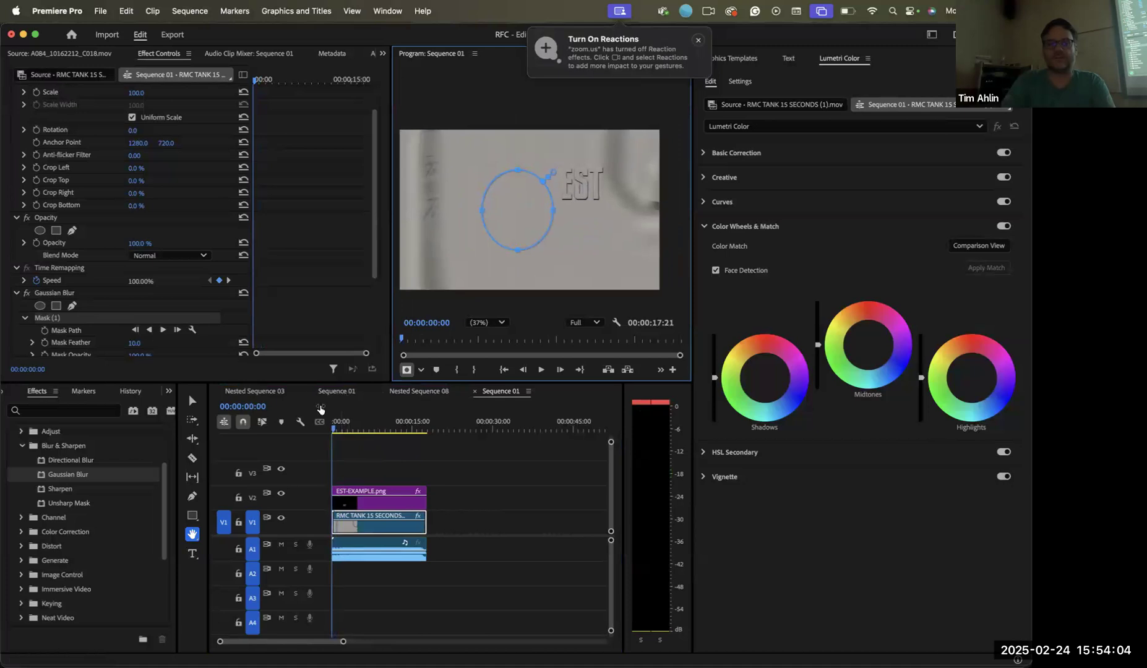
{"action": "left_click_drag", "start_coordinate": [337, 425], "coordinate": [334, 426]}
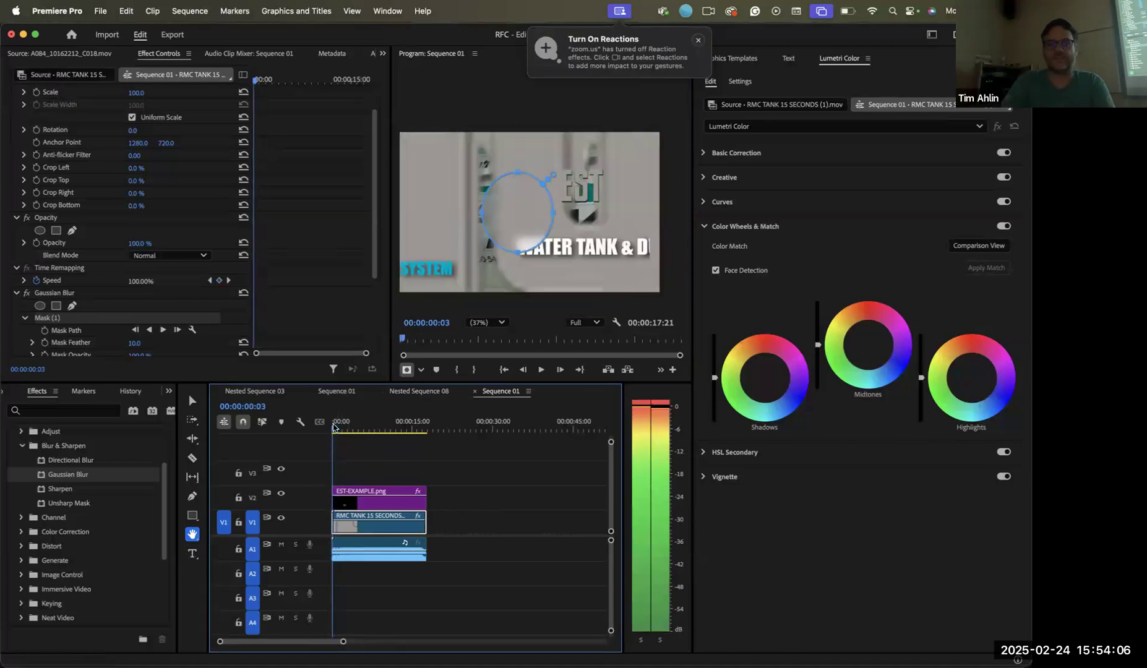
{"action": "mouse_move", "coordinate": [531, 205]}
{"action": "left_mouse_down"}
{"action": "mouse_move", "coordinate": [499, 211]}
{"action": "mouse_move", "coordinate": [520, 217]}
{"action": "left_mouse_up"}
{"action": "key", "text": "Delete"}
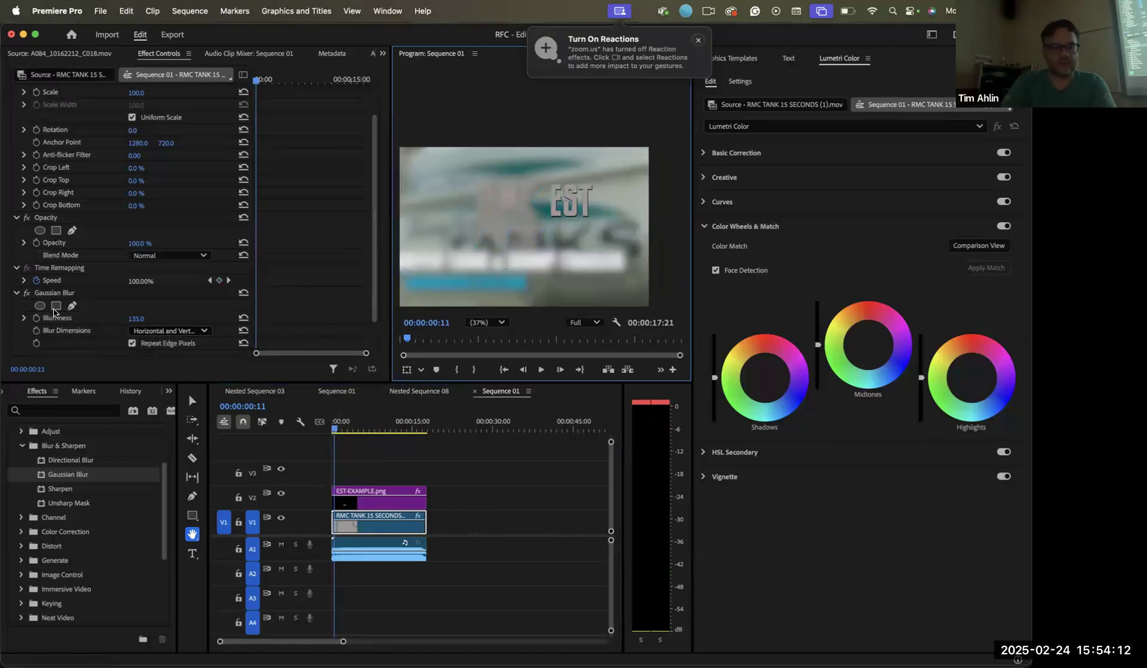
Add an ellipse mask to the tank clip's Gaussian Blur and move it beside the RMC logo, over the Transfer lettering
{"action": "left_click", "coordinate": [40, 306]}
{"action": "scroll", "coordinate": [138, 302], "scroll_direction": "down", "scroll_amount": 3}
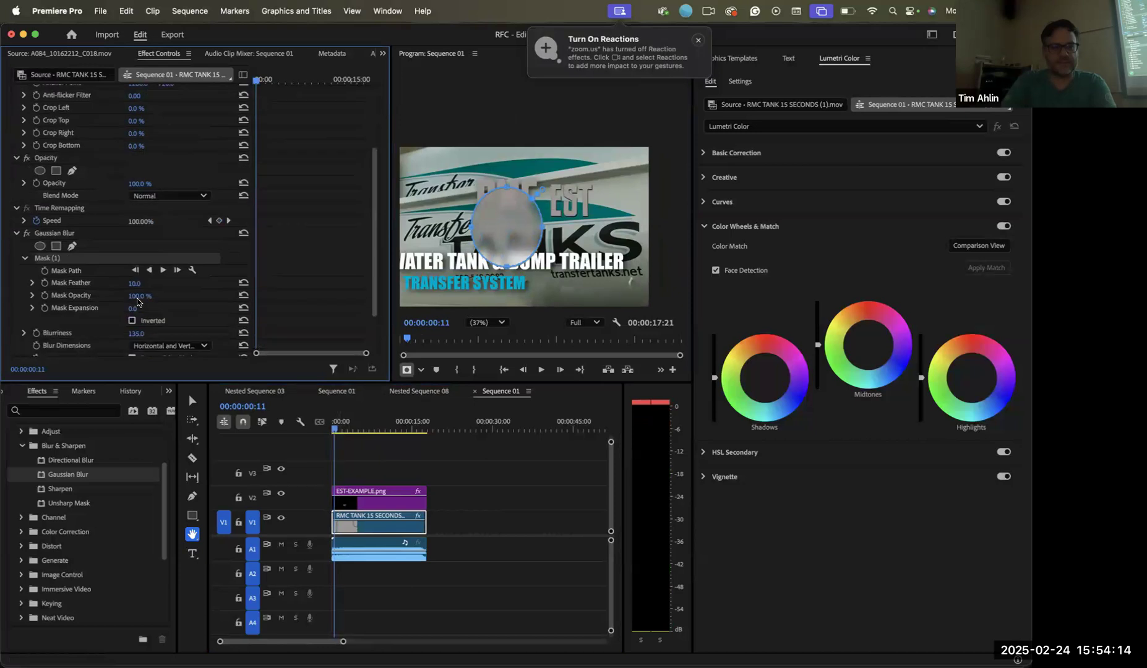
{"action": "left_click", "coordinate": [193, 401]}
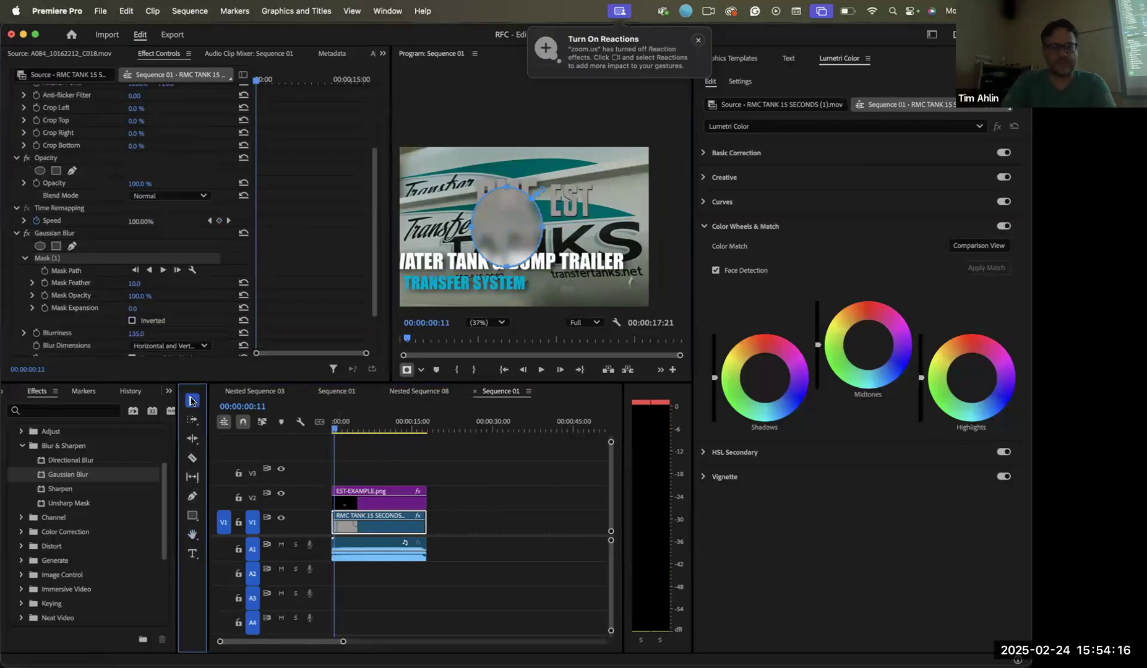
{"action": "left_click_drag", "start_coordinate": [508, 206], "coordinate": [440, 187]}
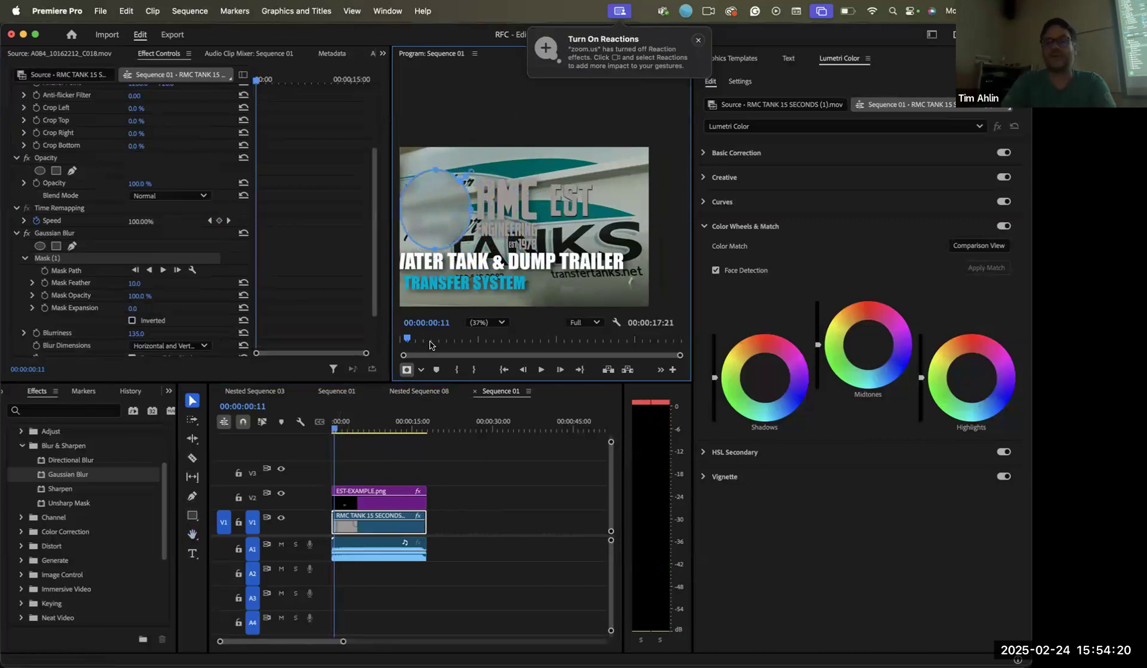
Deselect the clip, play the opening two seconds to preview the masked blur, and return the playhead near the start
{"action": "left_click", "coordinate": [363, 450]}
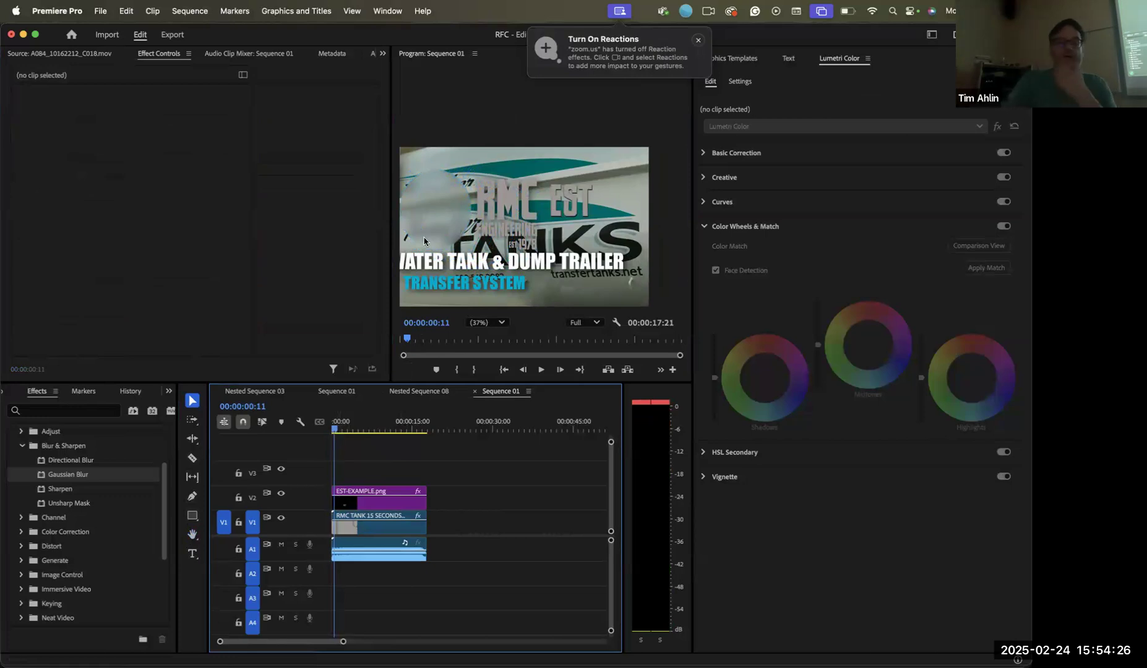
{"action": "key", "text": "space"}
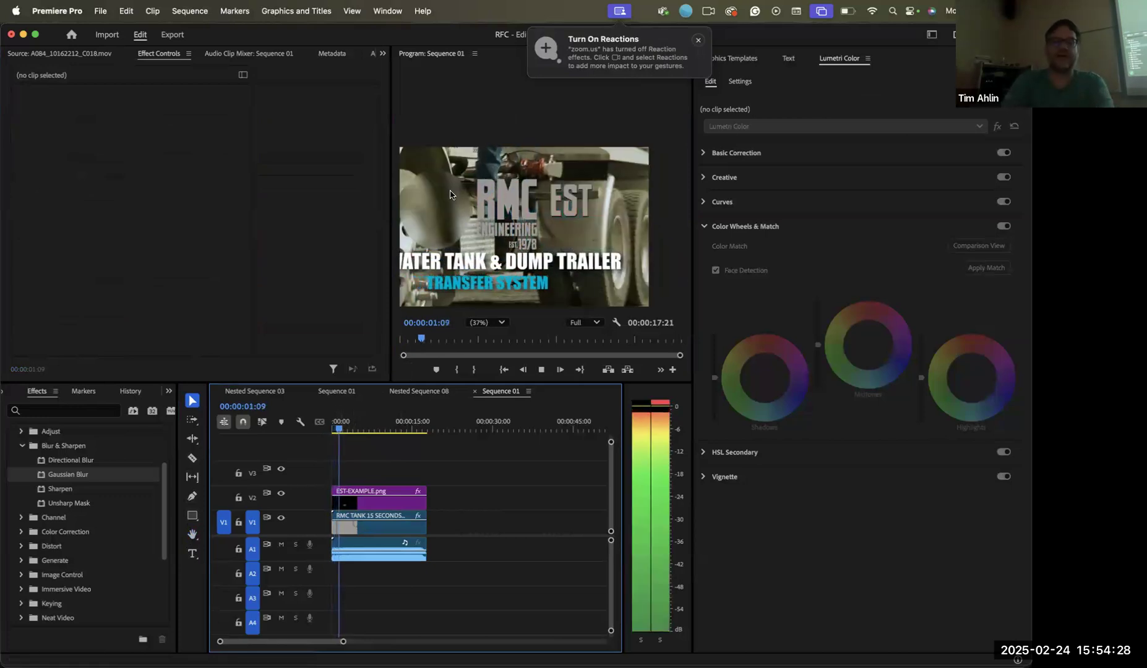
{"action": "key", "text": "space"}
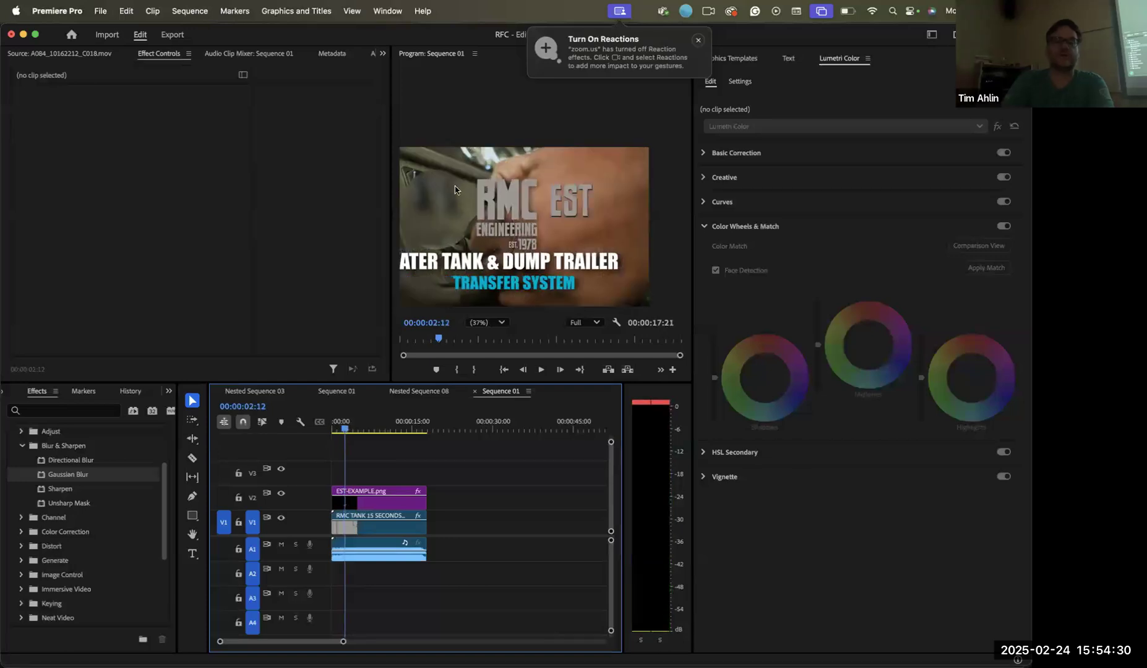
{"action": "left_click_drag", "start_coordinate": [344, 423], "coordinate": [333, 423]}
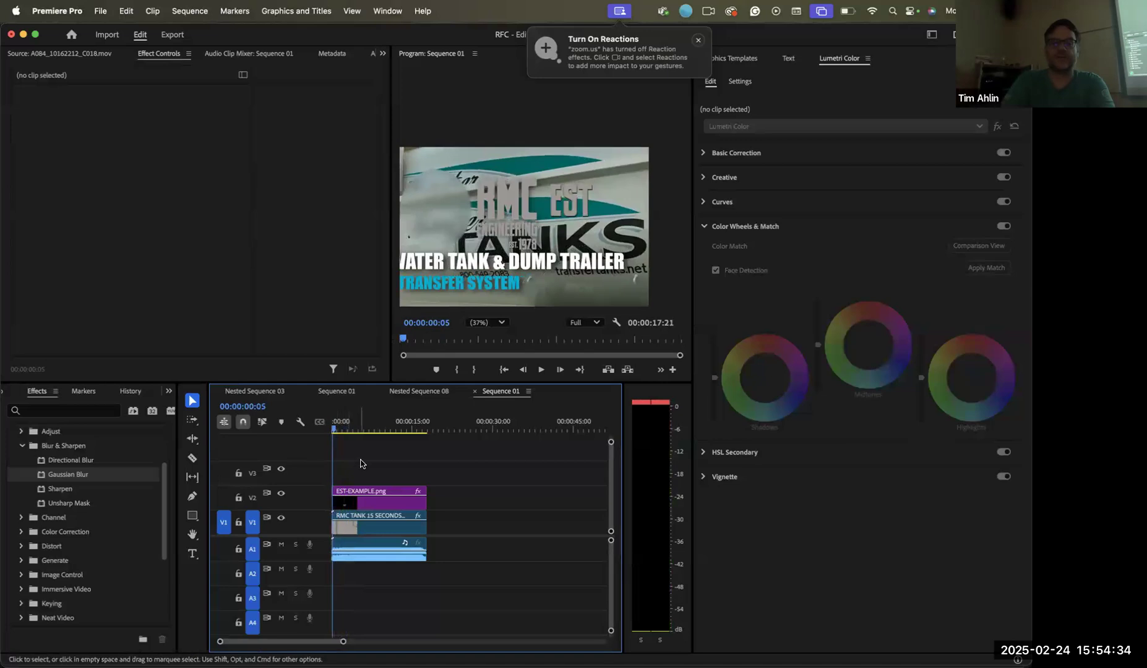
Select the tank clip on V1 and set its Gaussian Blur mask's Mask Feather to 291.0
{"action": "left_click", "coordinate": [349, 517]}
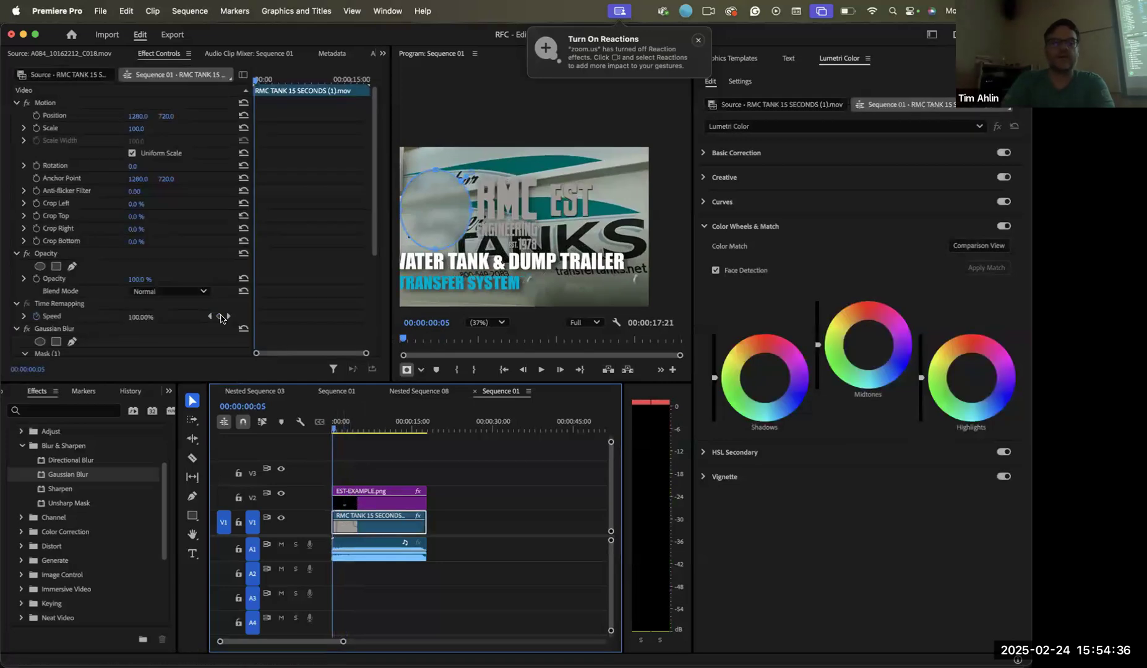
{"action": "scroll", "coordinate": [85, 319], "scroll_direction": "down", "scroll_amount": 5}
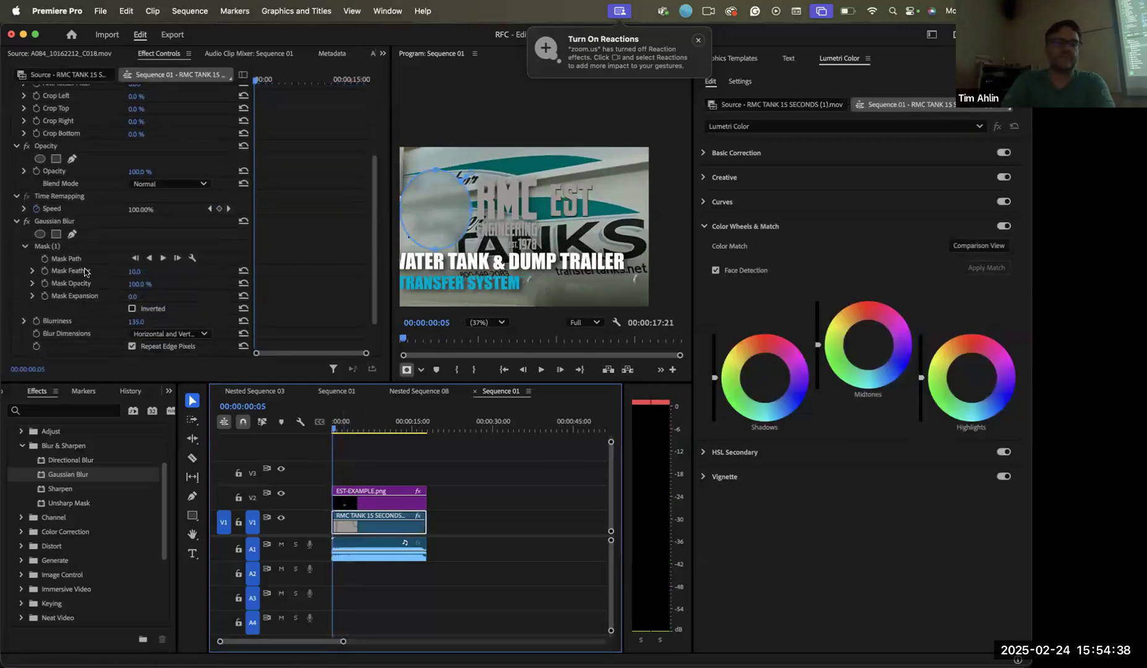
{"action": "left_click", "coordinate": [132, 276]}
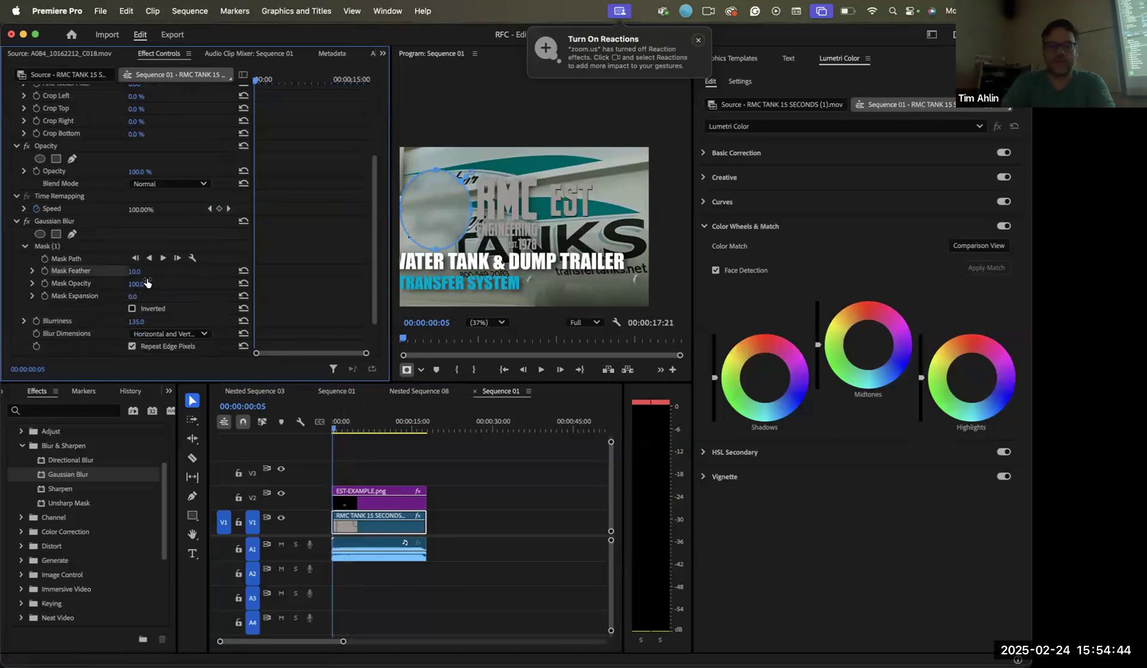
{"action": "mouse_move", "coordinate": [463, 239]}
{"action": "left_mouse_down"}
{"action": "mouse_move", "coordinate": [480, 166]}
{"action": "mouse_move", "coordinate": [464, 241]}
{"action": "left_mouse_up"}
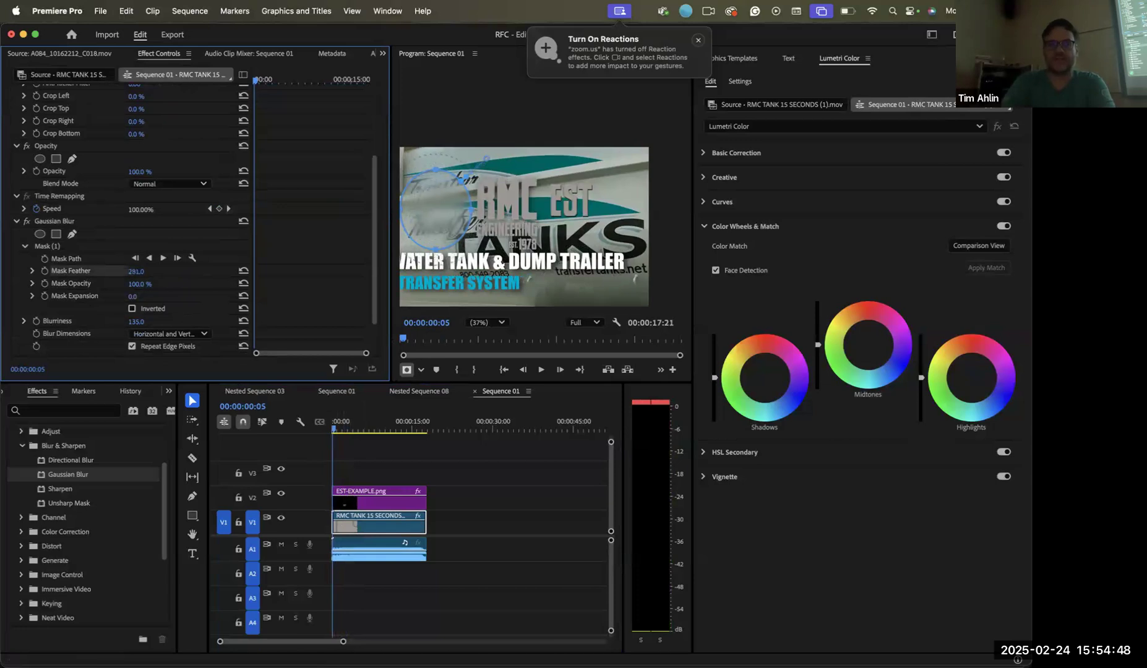
Play the opening of the sequence in a maximized Program monitor, then restore the normal layout
{"action": "left_click", "coordinate": [397, 452]}
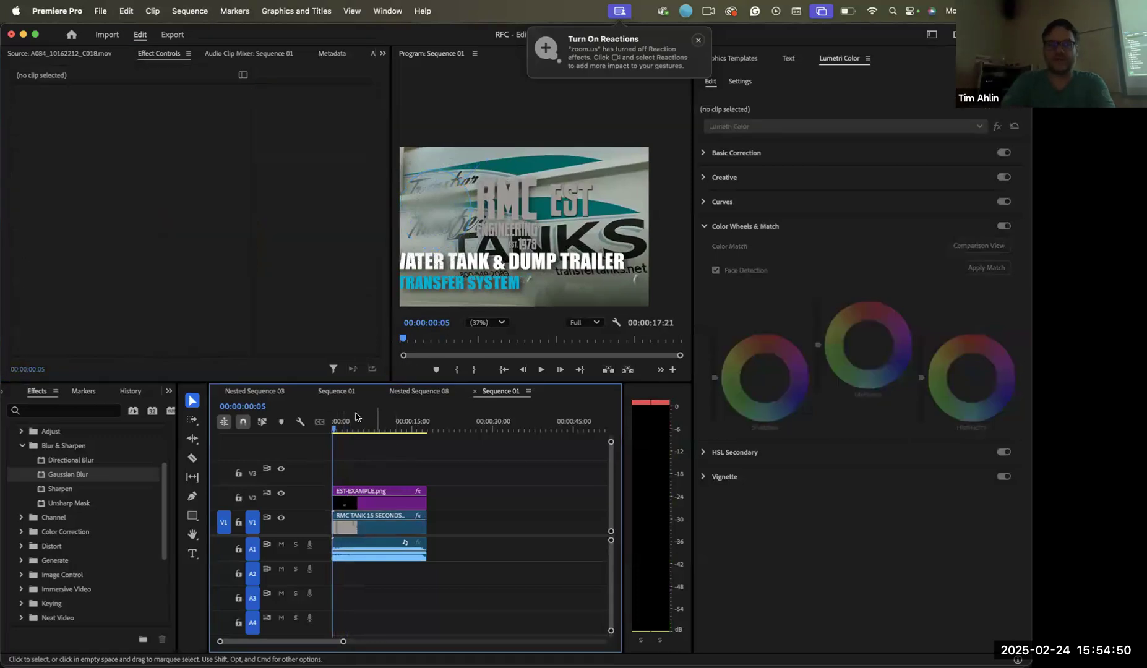
{"action": "left_click", "coordinate": [457, 112]}
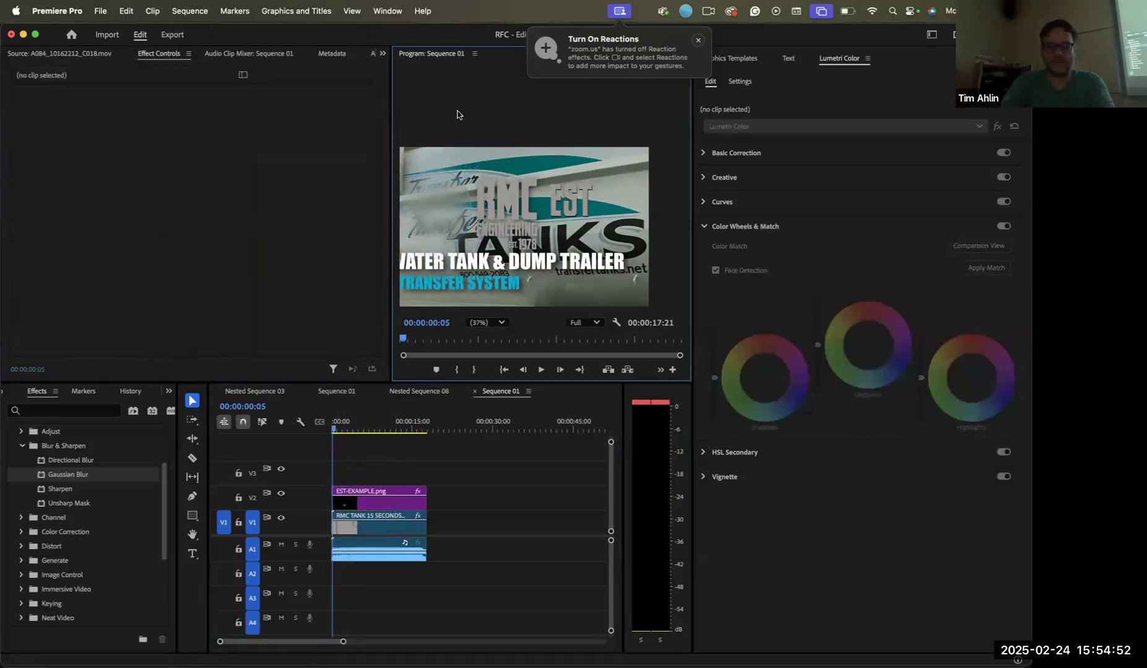
{"action": "key", "text": "grave"}
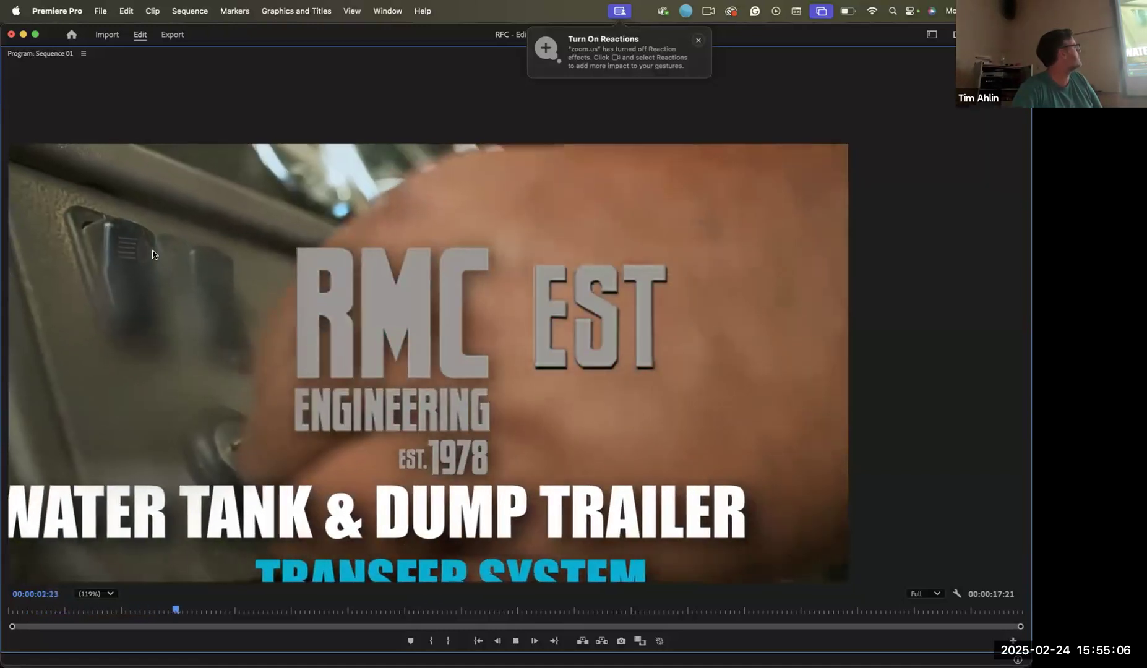
{"action": "key", "text": "space"}
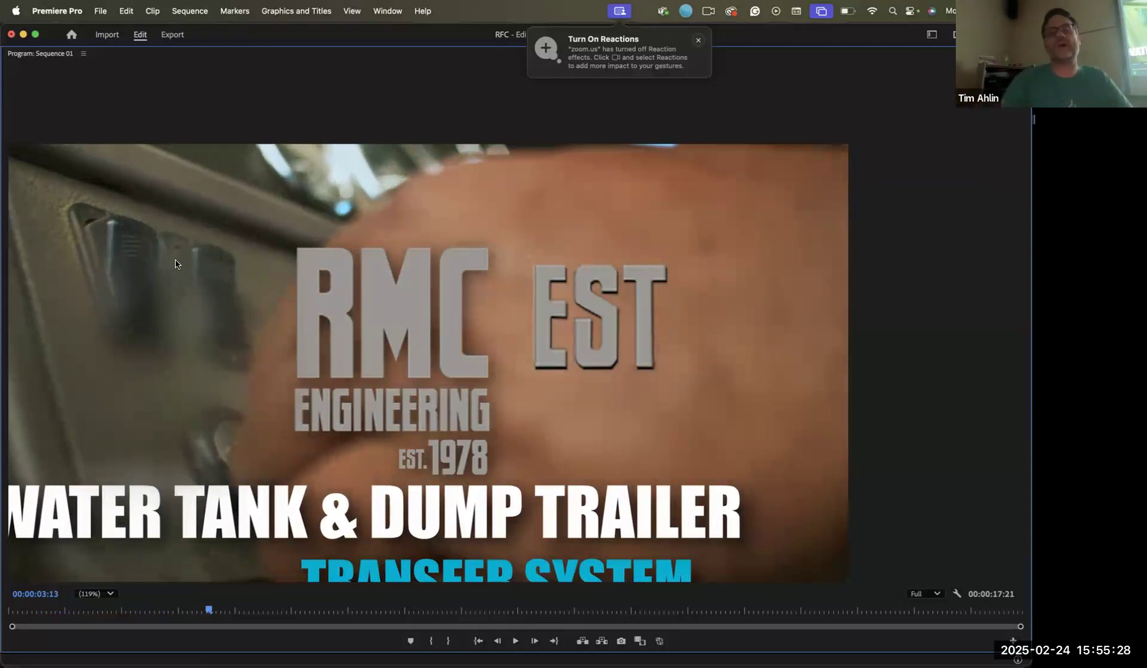
{"action": "key", "text": "grave"}
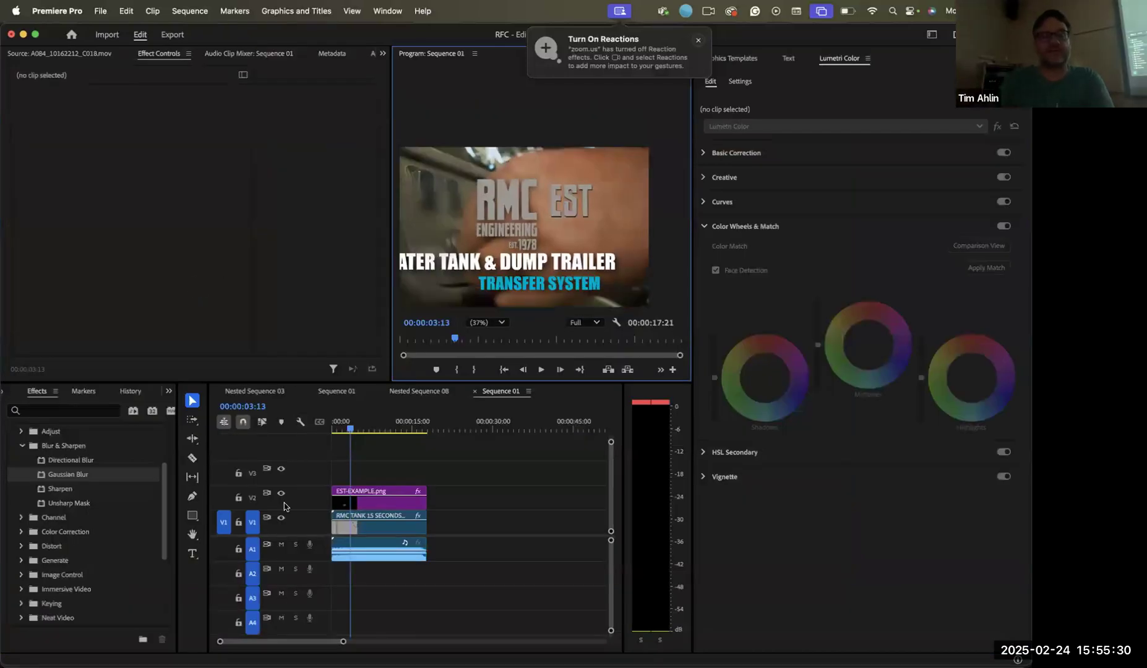
At 00:00:00:16, add a four-point polygon mask to the Gaussian Blur on the RMC TANK 15 SECONDS clip
{"action": "left_click", "coordinate": [21, 446]}
{"action": "scroll", "coordinate": [32, 477], "scroll_direction": "up", "scroll_amount": 3}
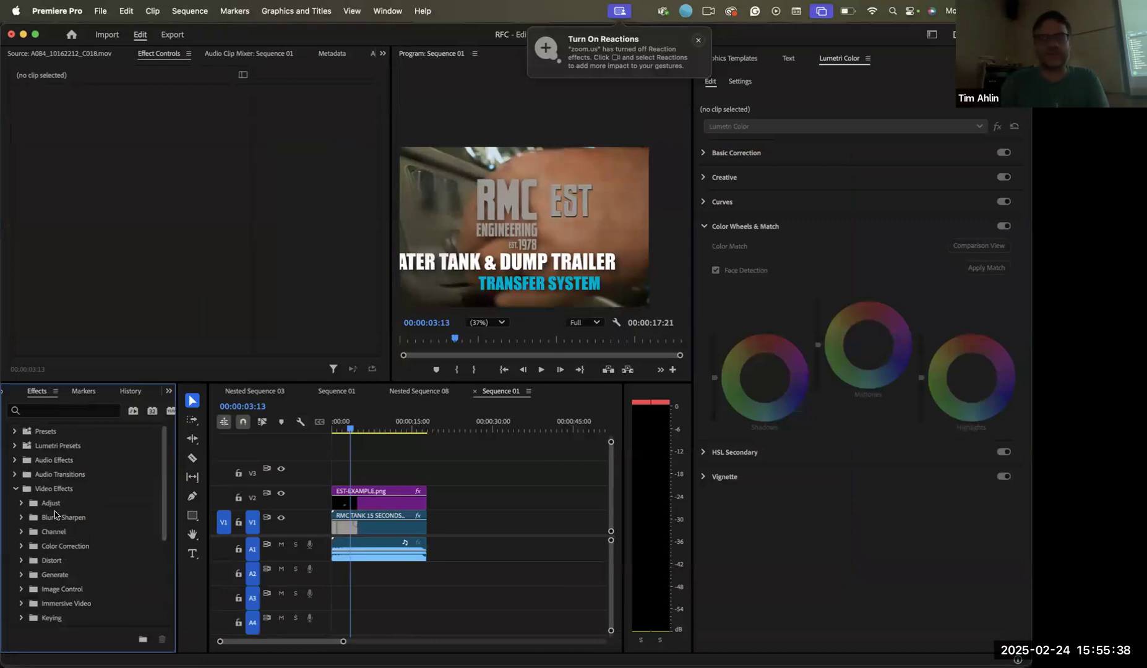
{"action": "left_click", "coordinate": [339, 429]}
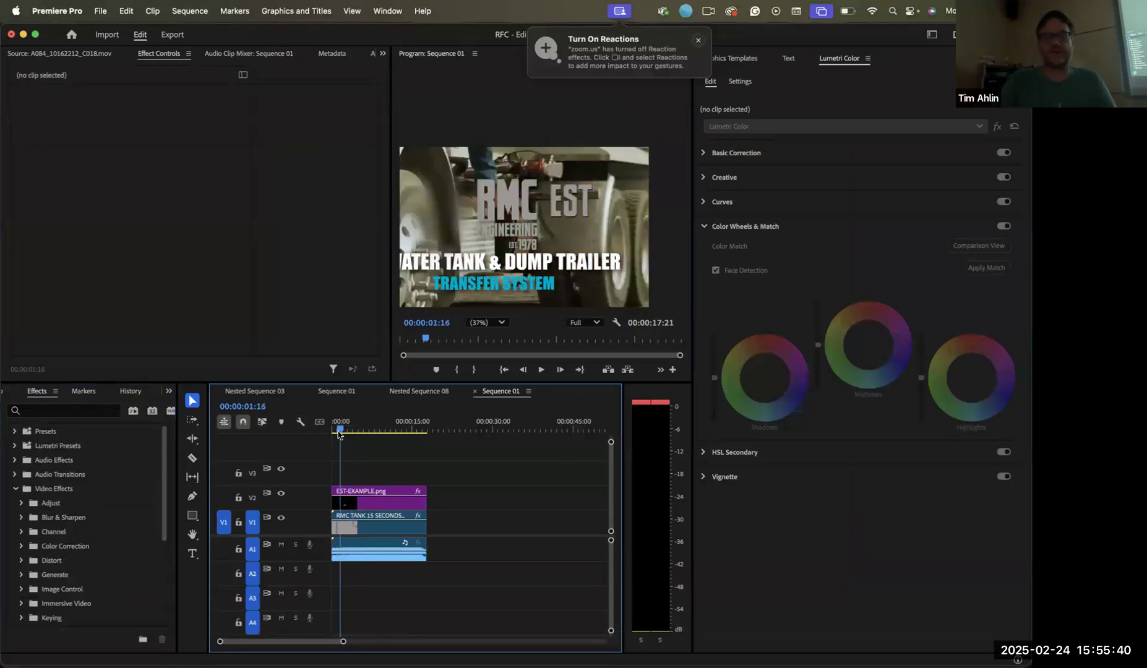
{"action": "left_click_drag", "start_coordinate": [339, 432], "coordinate": [336, 441]}
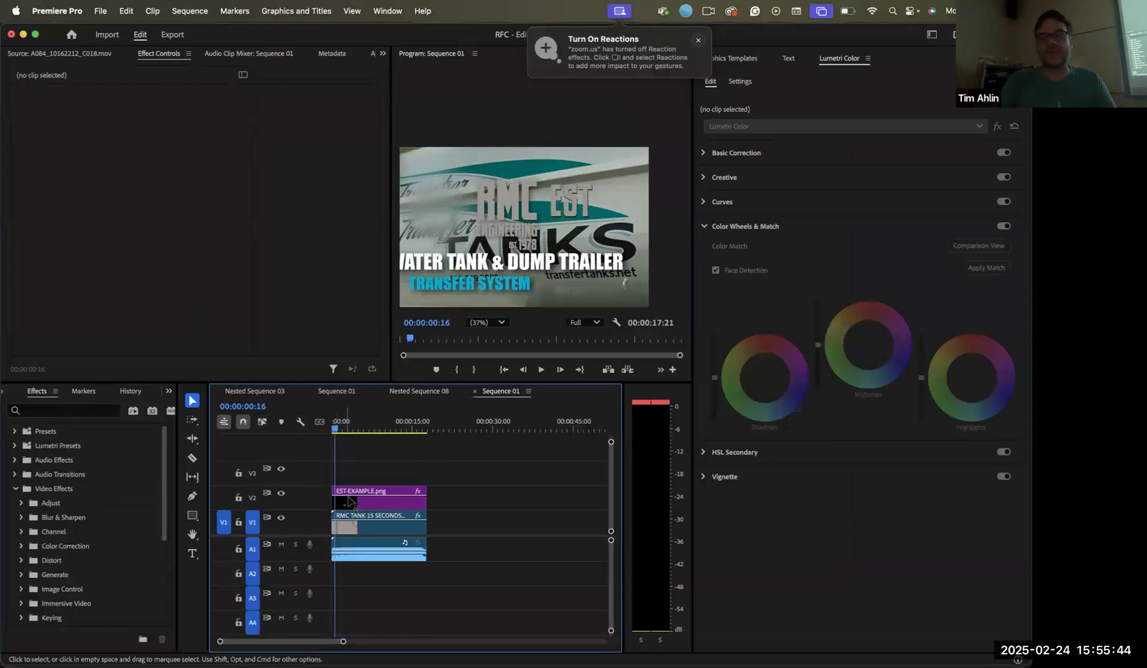
{"action": "left_click", "coordinate": [371, 525]}
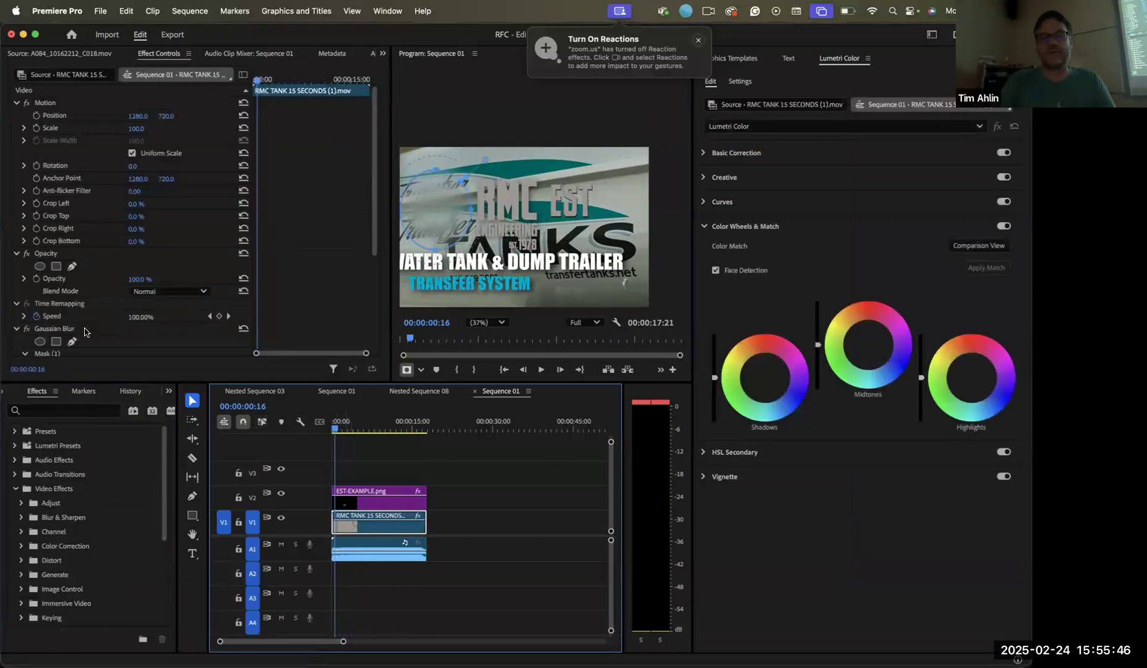
{"action": "left_click", "coordinate": [55, 342]}
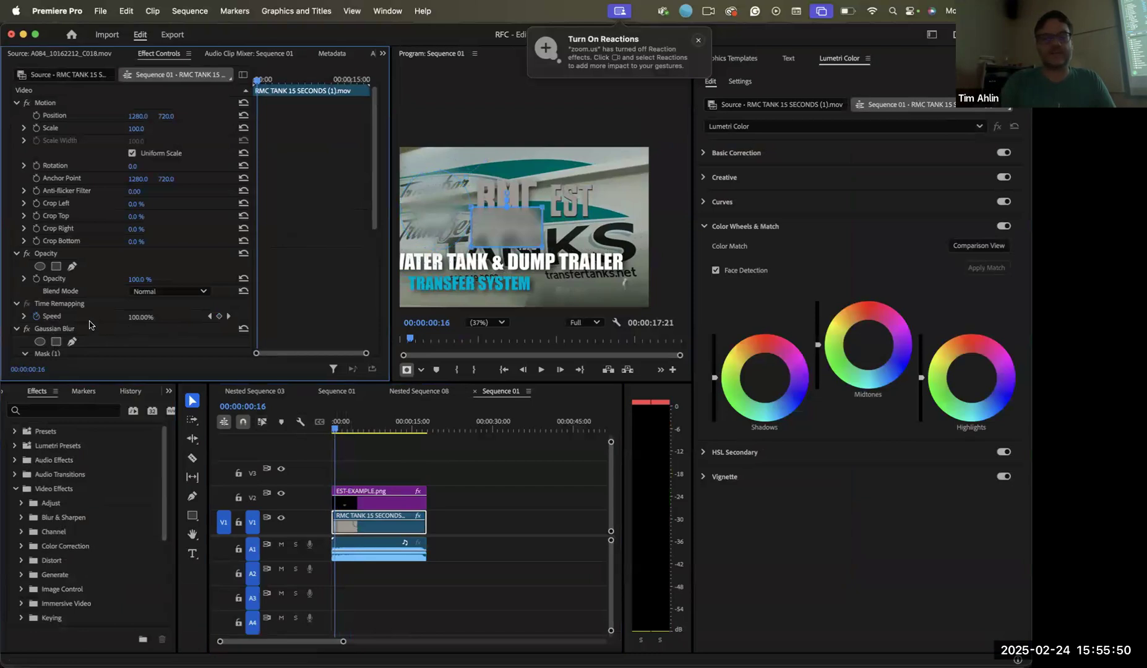
Delete Mask (1) from the clip's Gaussian Blur effect
{"action": "scroll", "coordinate": [68, 319], "scroll_direction": "down", "scroll_amount": 5}
{"action": "left_click", "coordinate": [39, 235]}
{"action": "key", "text": "Delete"}
{"action": "scroll", "coordinate": [522, 220], "scroll_direction": "up", "scroll_amount": 5}
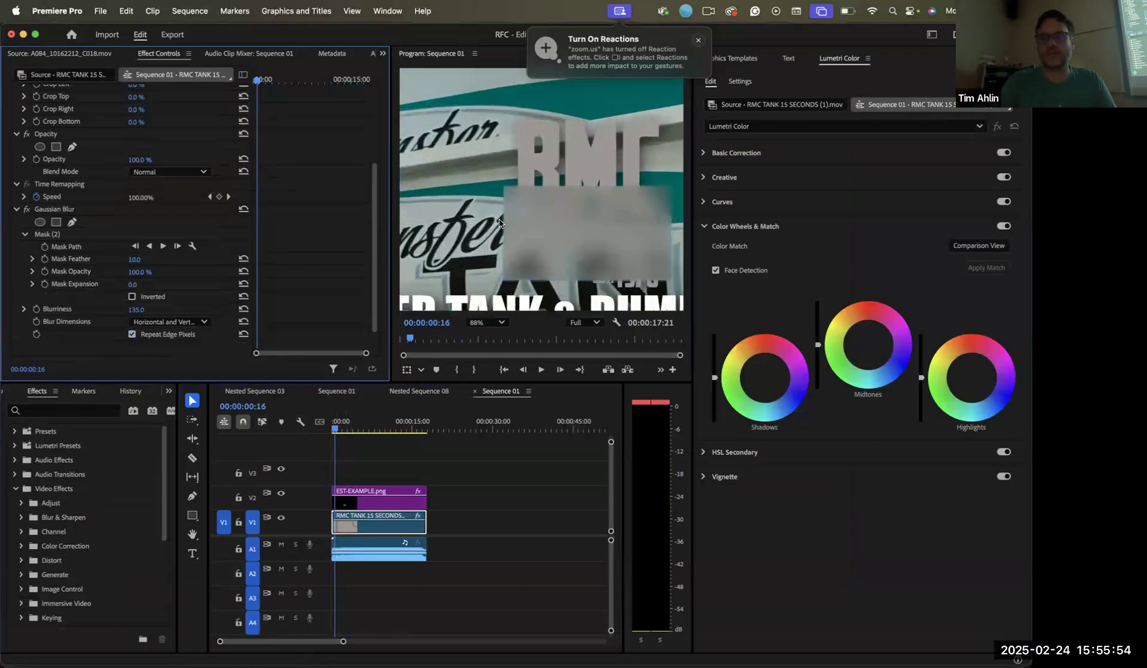
Set the Mask Feather of Mask (2) to 150 and select that mask
{"action": "scroll", "coordinate": [550, 224], "scroll_direction": "down", "scroll_amount": 3}
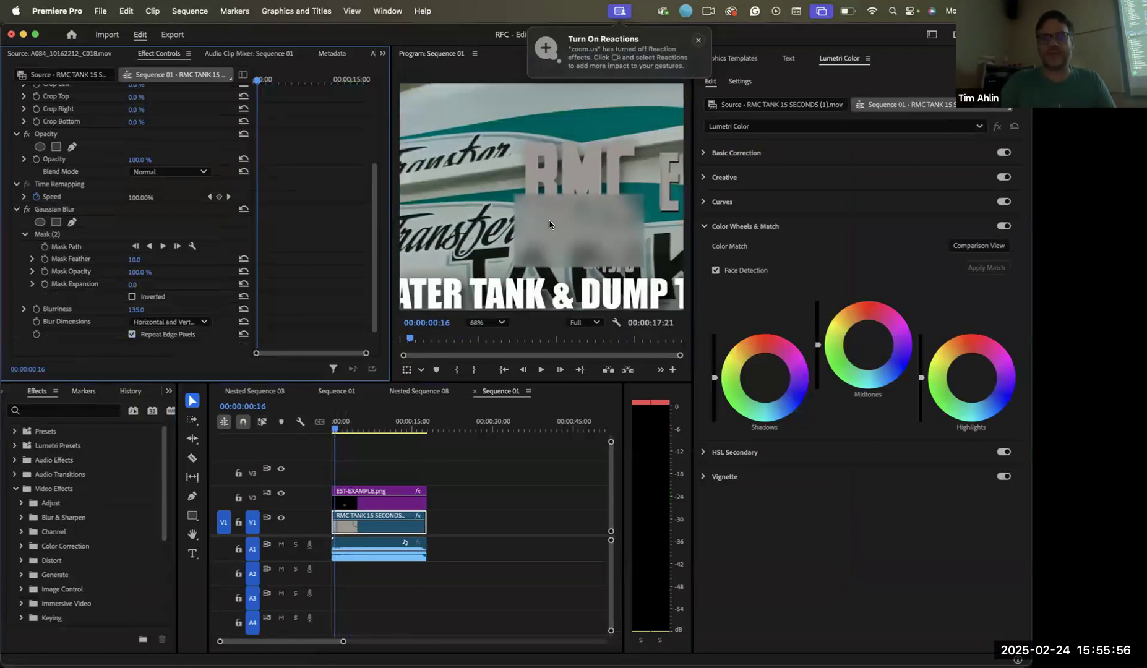
{"action": "left_click_drag", "start_coordinate": [135, 259], "coordinate": [145, 260]}
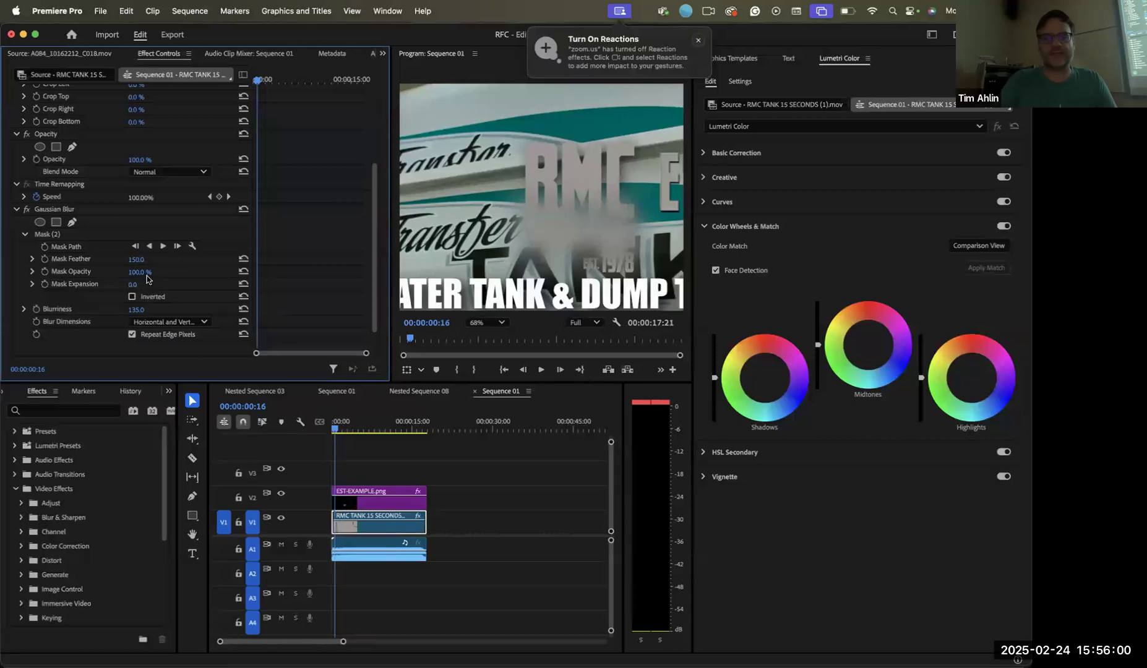
{"action": "left_click", "coordinate": [565, 225]}
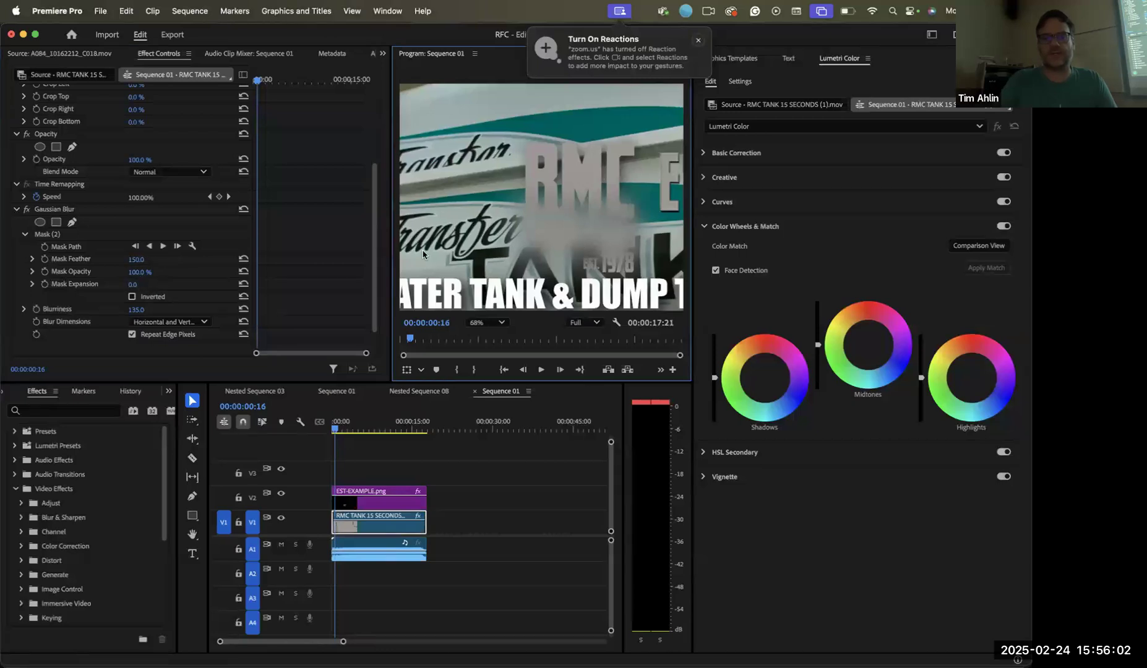
{"action": "left_click", "coordinate": [52, 243]}
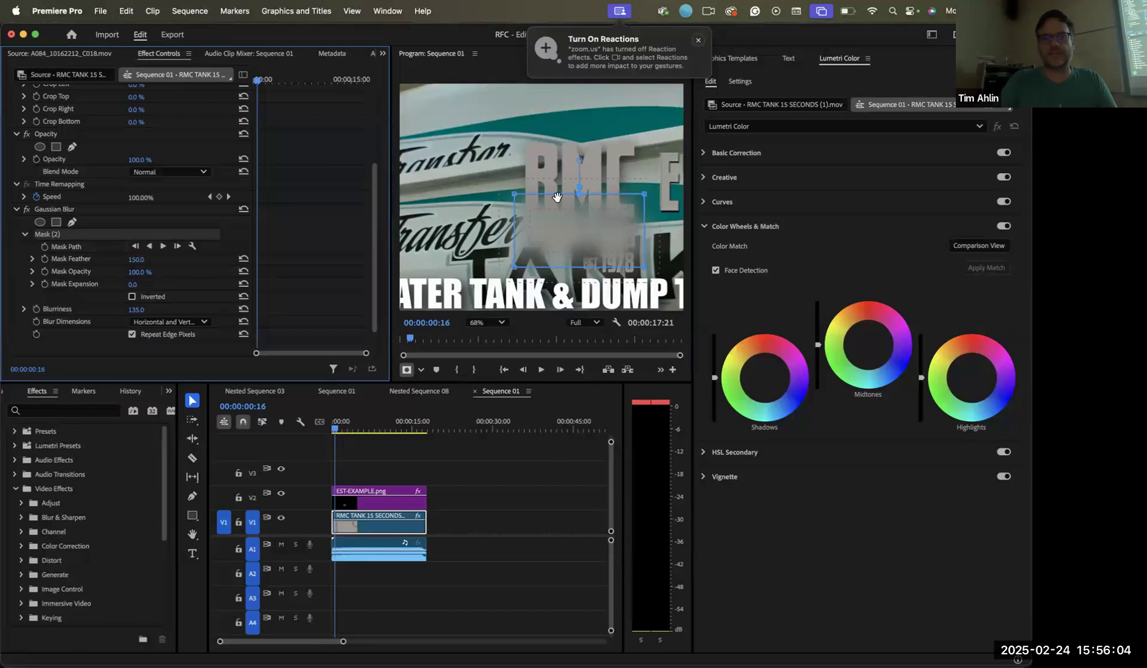
{"action": "left_click_drag", "start_coordinate": [515, 198], "coordinate": [437, 160]}
{"action": "key", "text": "super+z"}
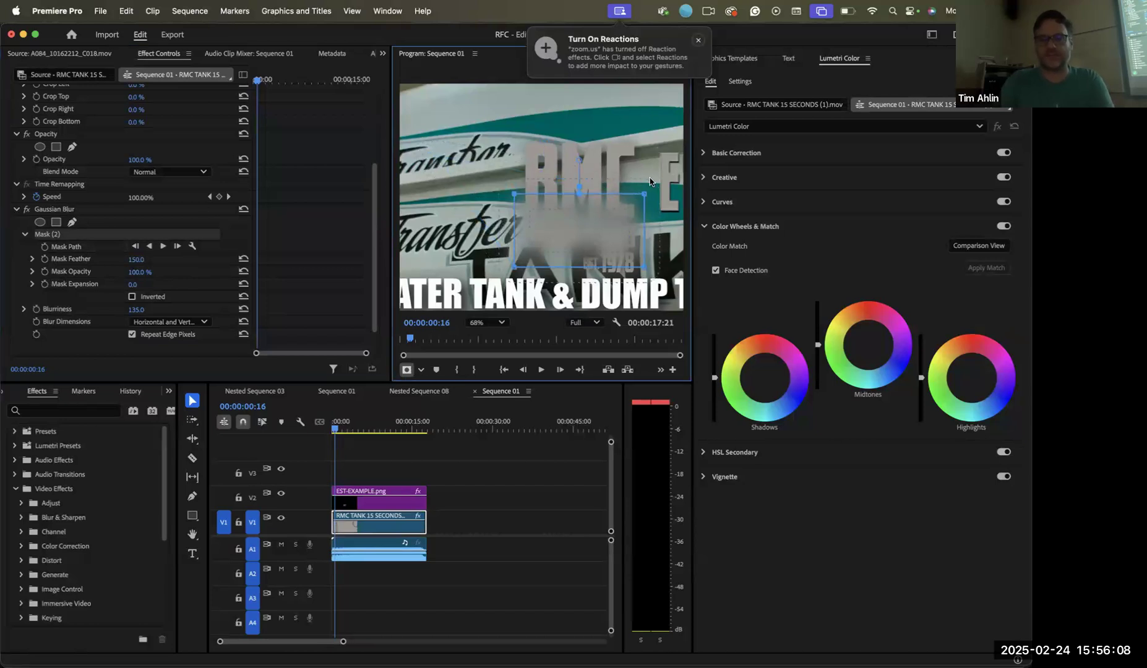
{"action": "left_click_drag", "start_coordinate": [645, 197], "coordinate": [648, 195]}
{"action": "key", "text": "super+z"}
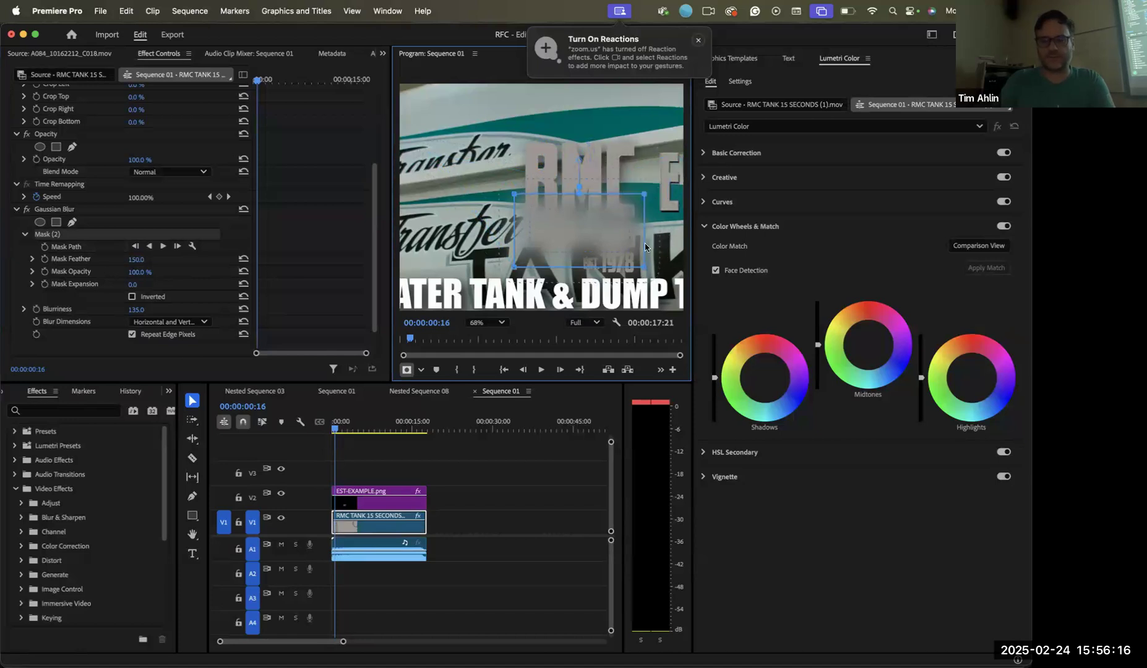
{"action": "left_click_drag", "start_coordinate": [644, 266], "coordinate": [651, 279]}
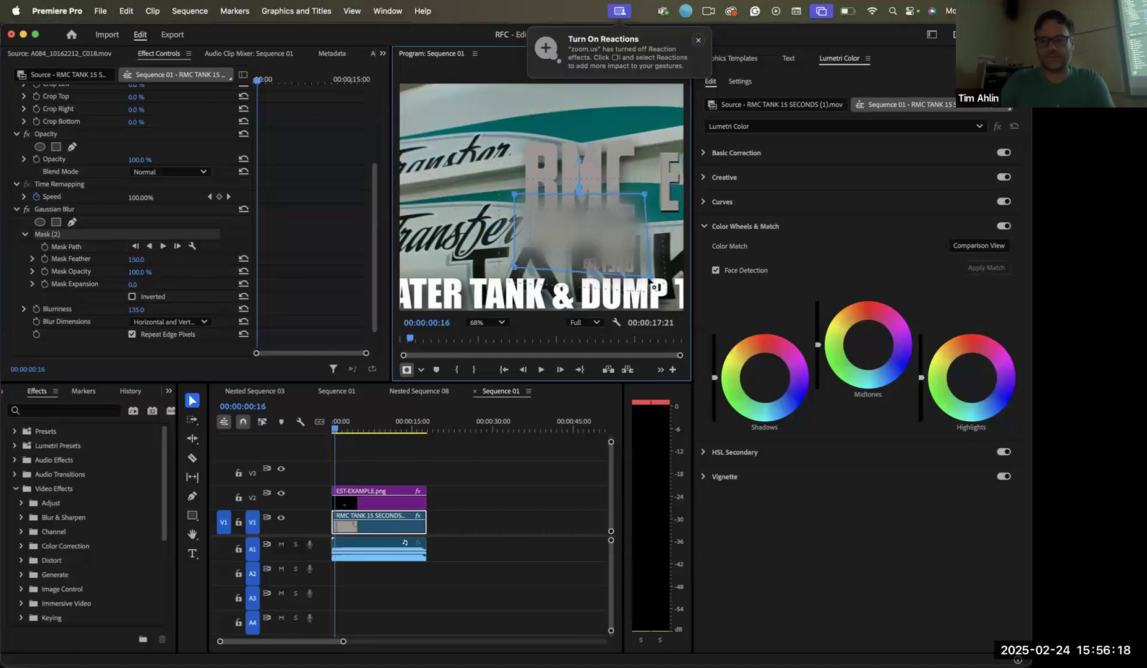
{"action": "key", "text": "super+z"}
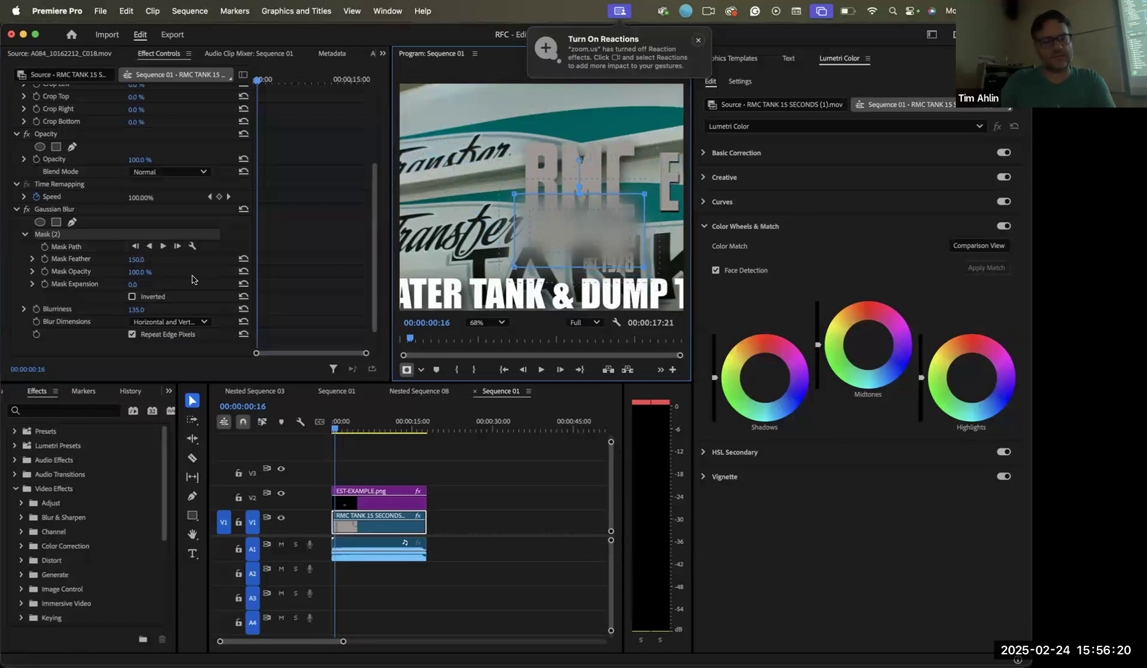
Fit the preview, move the blur mask up over the RMC letters, and set Mask Expansion to 150 and Mask Opacity to 94%
{"action": "left_click_drag", "start_coordinate": [132, 284], "coordinate": [332, 369]}
{"action": "scroll", "coordinate": [340, 379], "scroll_direction": "down", "scroll_amount": 1}
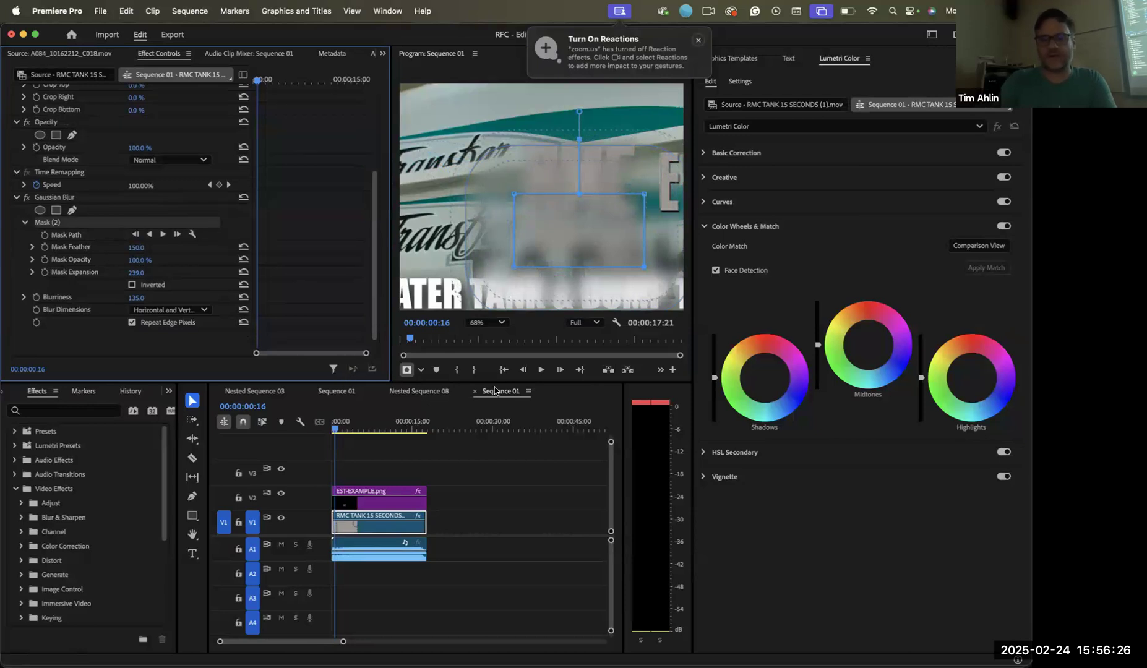
{"action": "left_click", "coordinate": [492, 326]}
{"action": "left_click", "coordinate": [489, 342]}
{"action": "left_click_drag", "start_coordinate": [543, 176], "coordinate": [541, 156]}
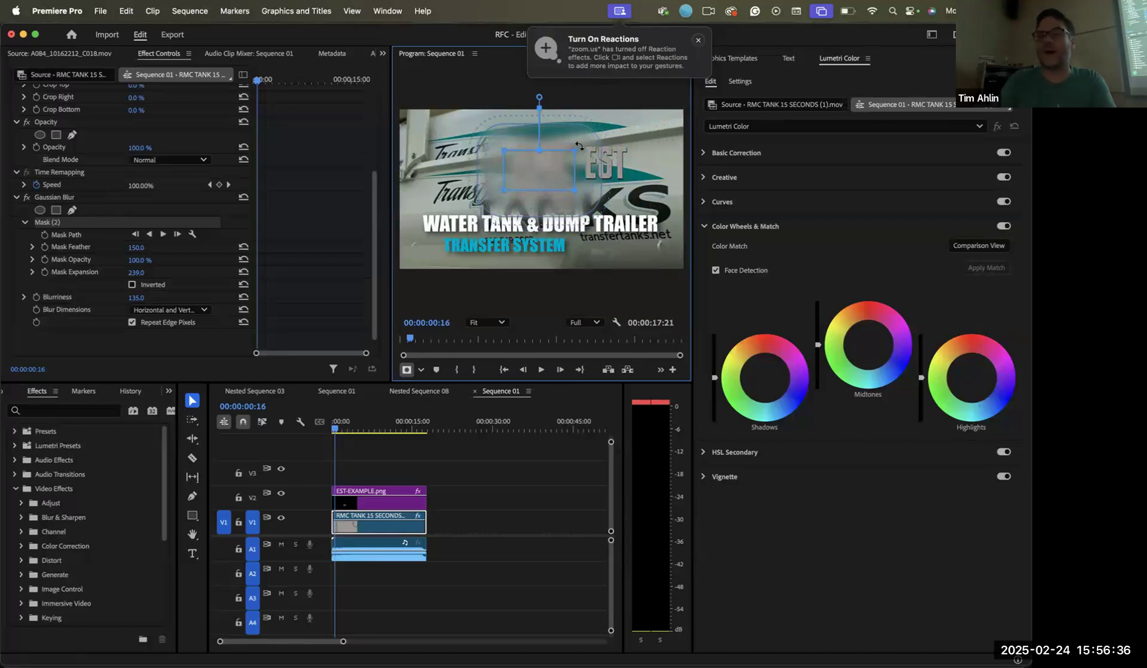
{"action": "mouse_move", "coordinate": [141, 273]}
{"action": "left_mouse_down"}
{"action": "mouse_move", "coordinate": [86, 273]}
{"action": "mouse_move", "coordinate": [135, 261]}
{"action": "left_mouse_up"}
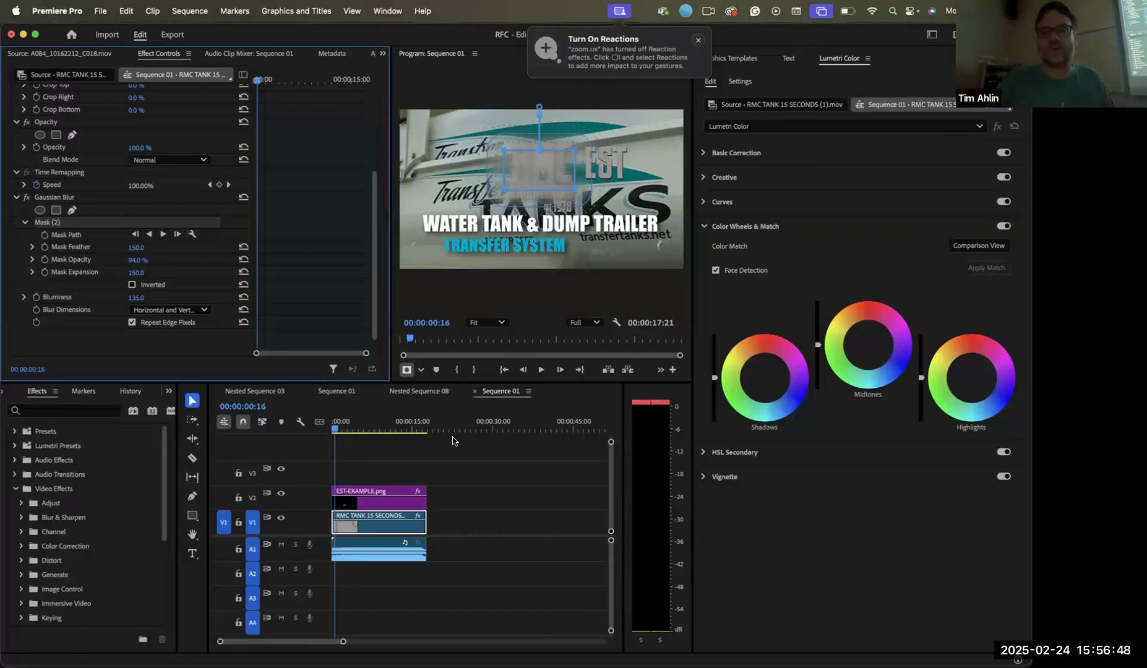
Reposition the EST-EXAMPLE.png clip over the blurred logo at 1220, 119
{"action": "left_click", "coordinate": [383, 488]}
{"action": "left_click", "coordinate": [594, 158]}
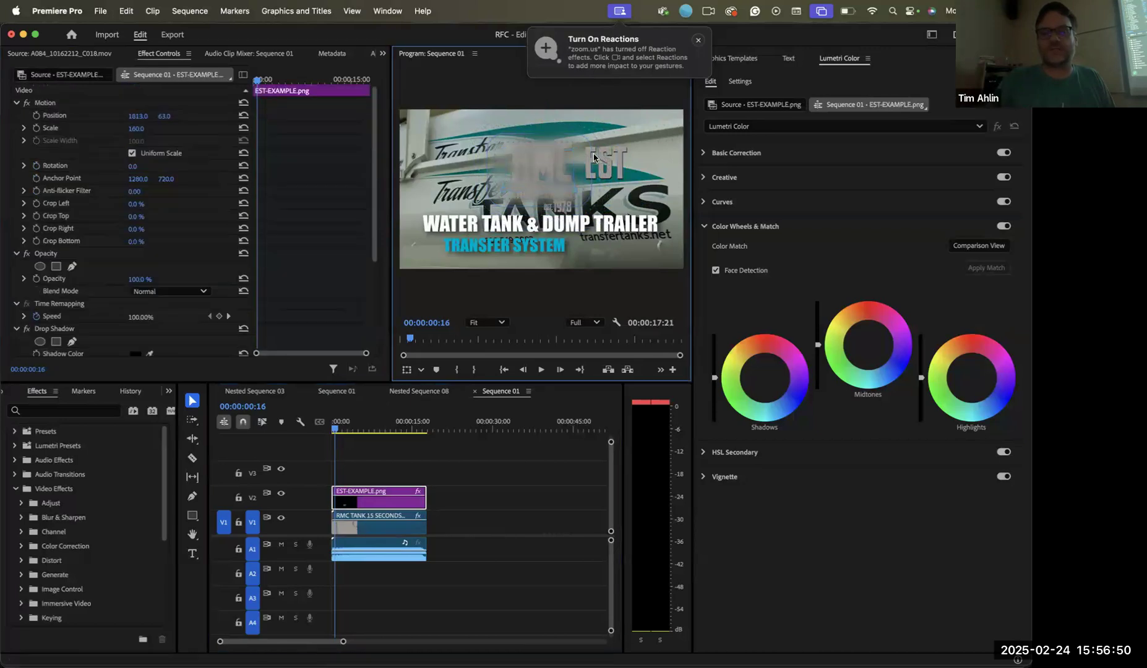
{"action": "left_click_drag", "start_coordinate": [136, 115], "coordinate": [66, 116]}
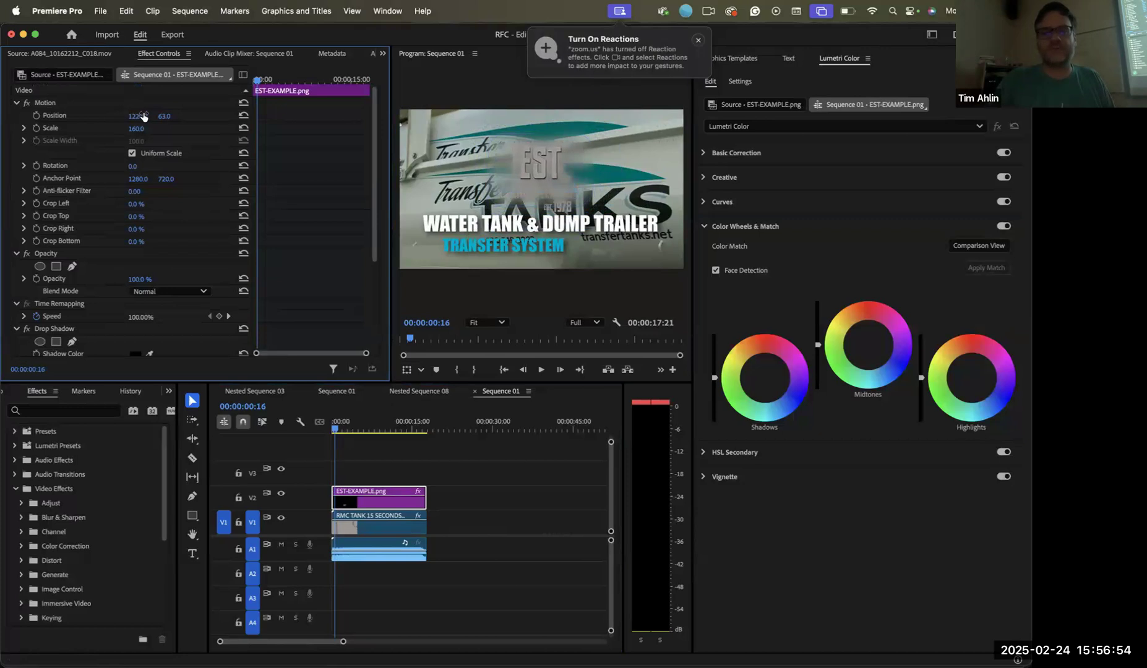
{"action": "left_click_drag", "start_coordinate": [166, 117], "coordinate": [201, 116]}
Review the EST graphic over the blurred logo in a maximized Program monitor, then restore the layout
{"action": "left_click", "coordinate": [449, 282]}
{"action": "key", "text": "grave"}
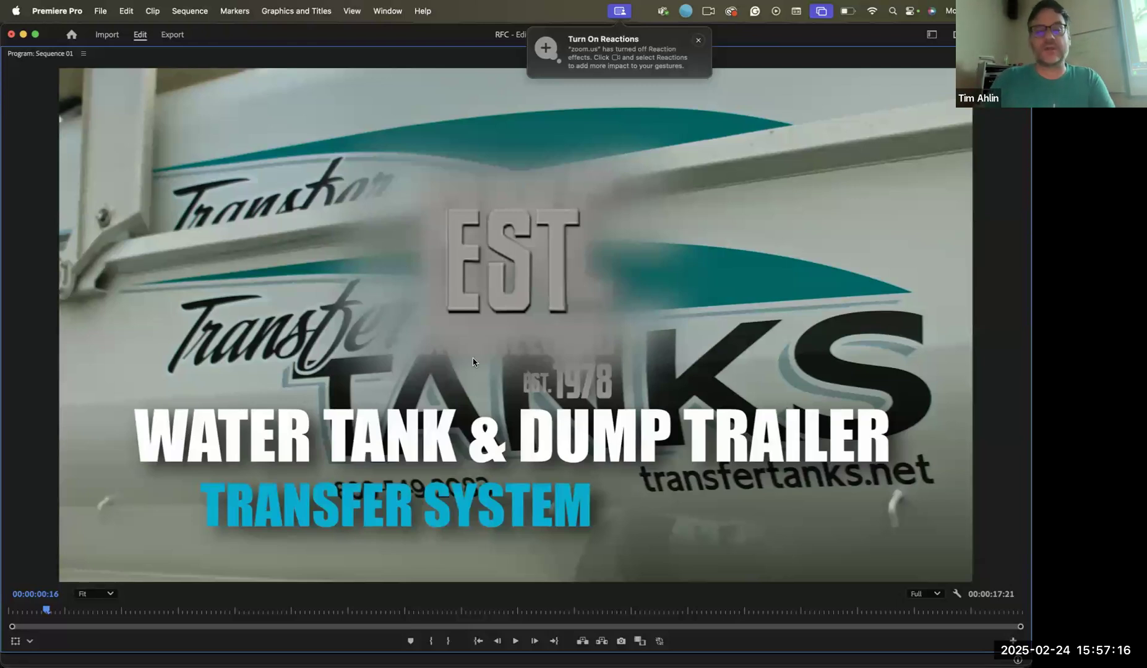
{"action": "key", "text": "grave"}
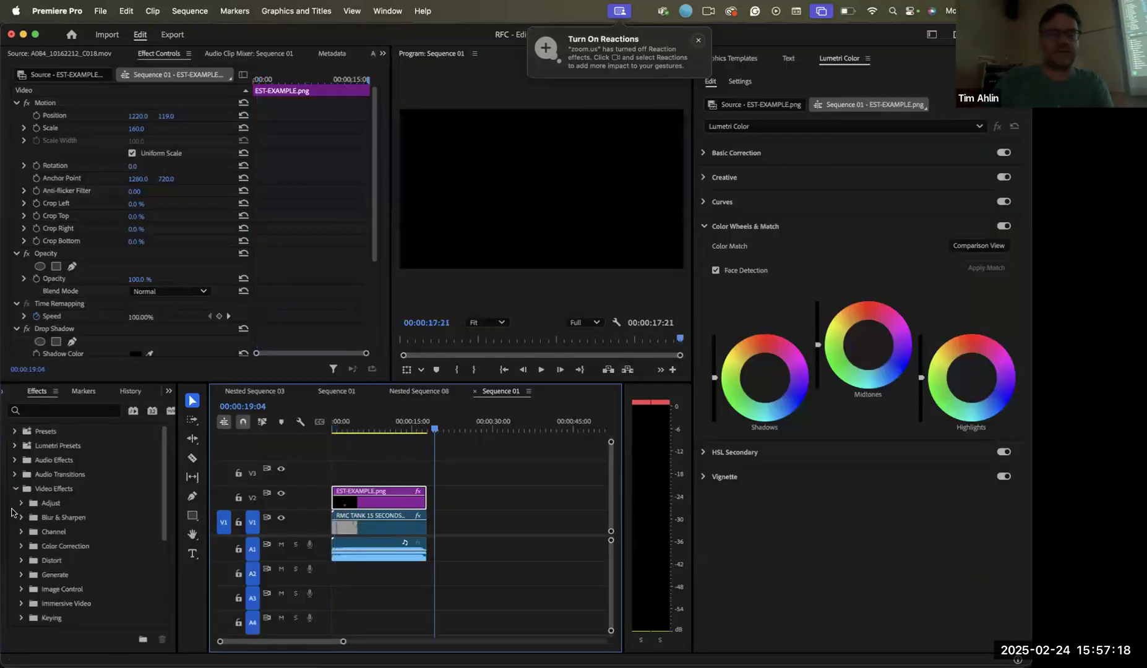
At 00:00:08:00, hide track V2 and disable the Gaussian Blur on the RMC TANK 15 SECONDS clip
{"action": "left_click", "coordinate": [369, 473]}
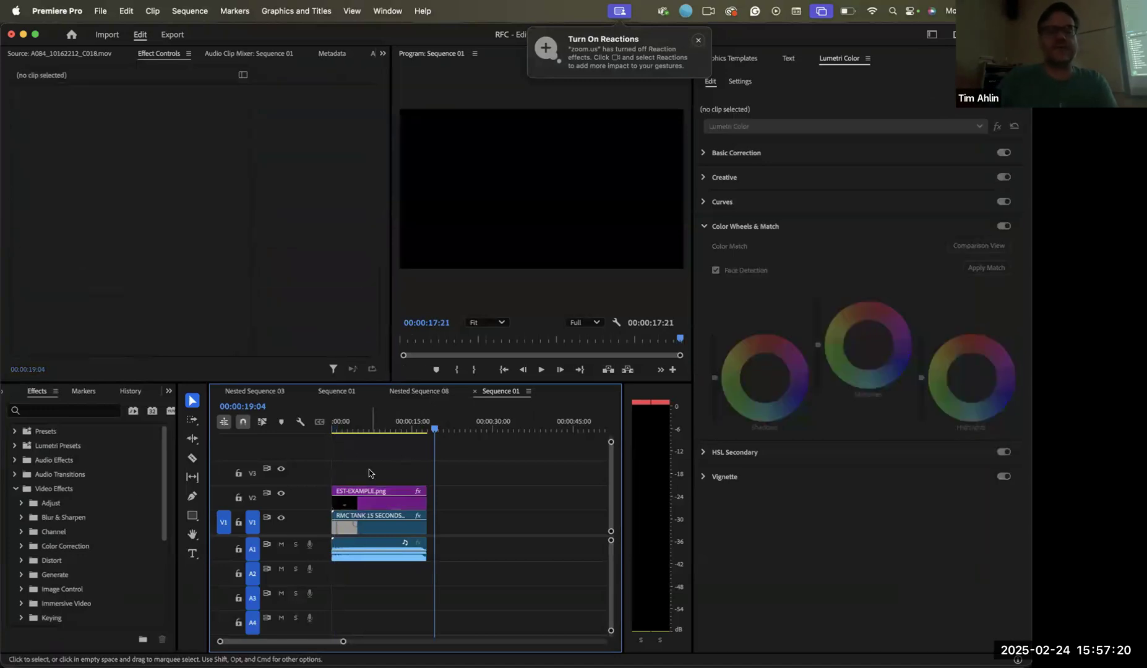
{"action": "mouse_move", "coordinate": [370, 428]}
{"action": "left_mouse_down"}
{"action": "mouse_move", "coordinate": [354, 427]}
{"action": "mouse_move", "coordinate": [402, 431]}
{"action": "mouse_move", "coordinate": [374, 425]}
{"action": "left_mouse_up"}
{"action": "left_click", "coordinate": [280, 494]}
{"action": "left_click", "coordinate": [362, 522]}
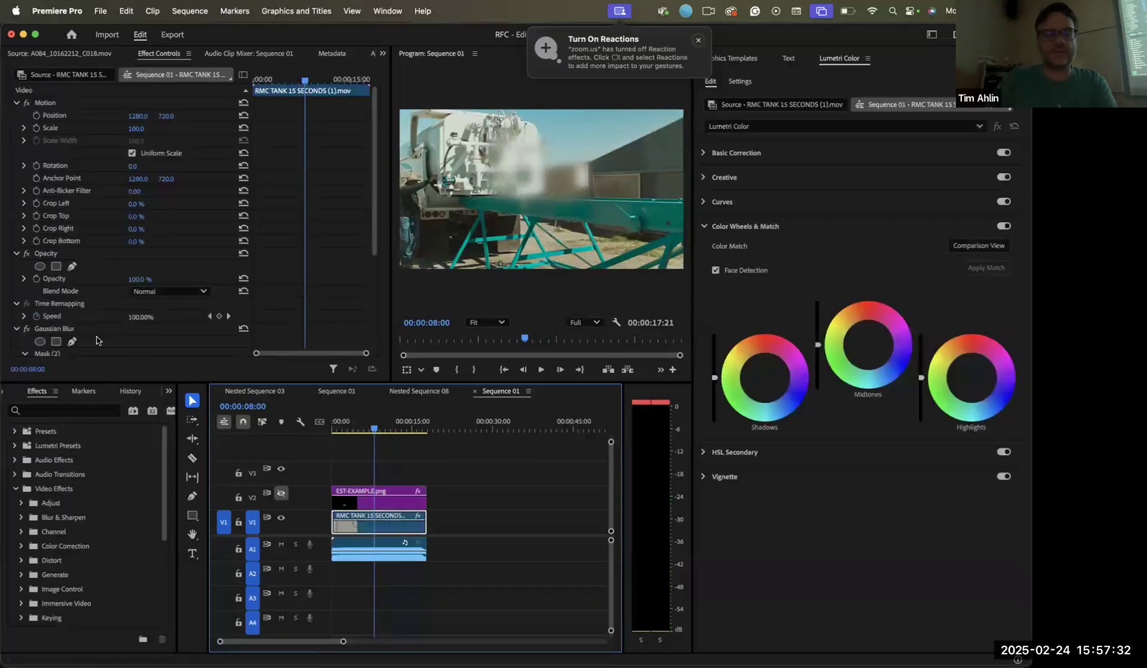
{"action": "left_click", "coordinate": [26, 330]}
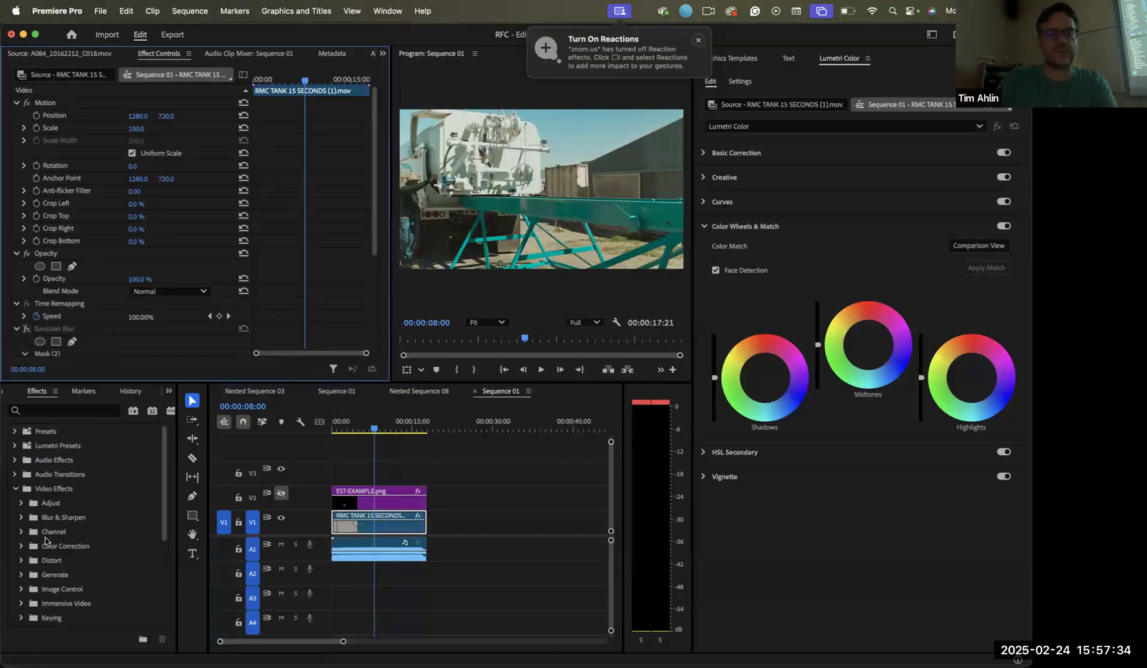
Apply the Levels effect from the Adjust group to the EST-EXAMPLE.png clip
{"action": "left_click", "coordinate": [22, 504]}
{"action": "left_click", "coordinate": [51, 521]}
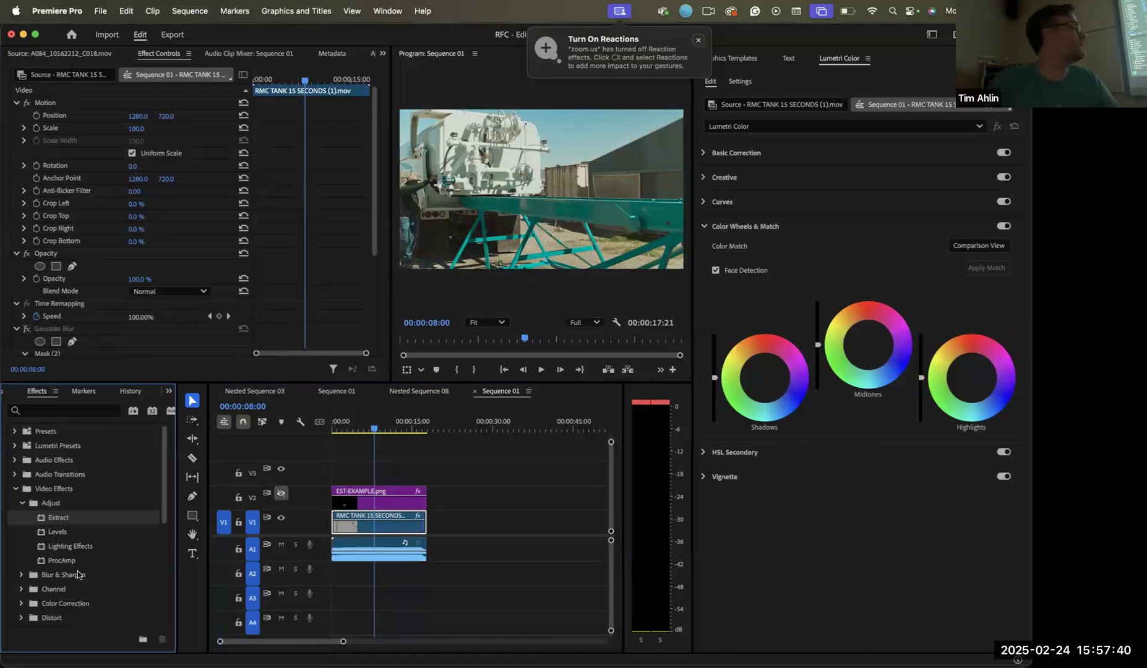
{"action": "left_click_drag", "start_coordinate": [56, 532], "coordinate": [416, 505]}
Remove the Drop Shadow effect from the EST-EXAMPLE.png clip
{"action": "scroll", "coordinate": [172, 329], "scroll_direction": "down", "scroll_amount": 5}
{"action": "left_click", "coordinate": [26, 197]}
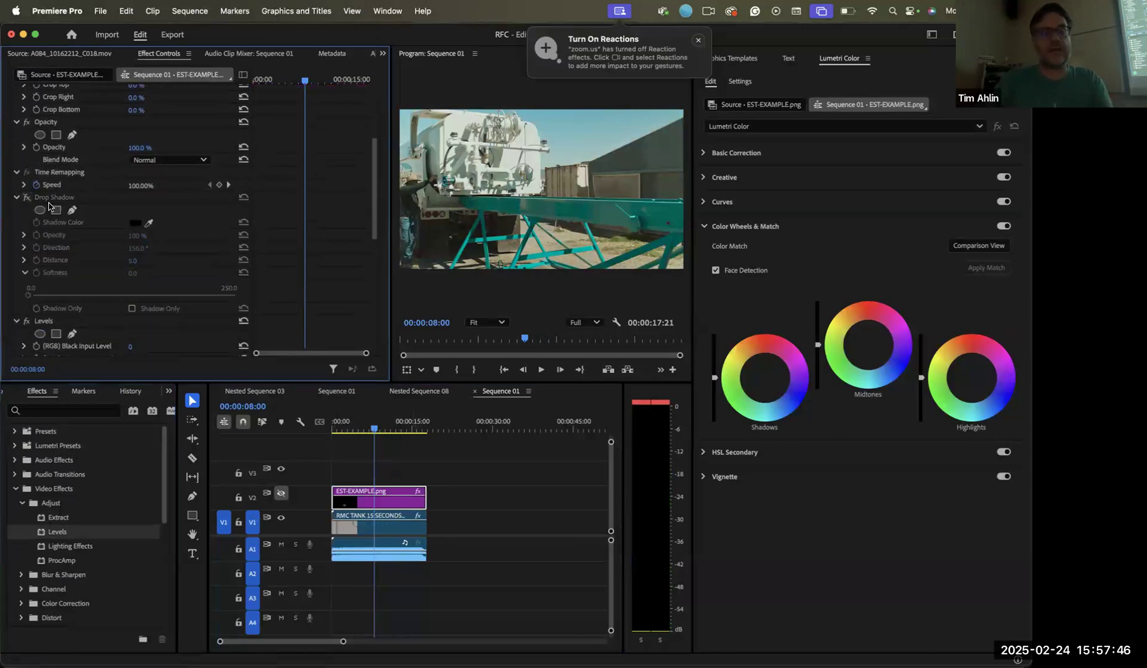
{"action": "left_click", "coordinate": [54, 197]}
{"action": "key", "text": "Delete"}
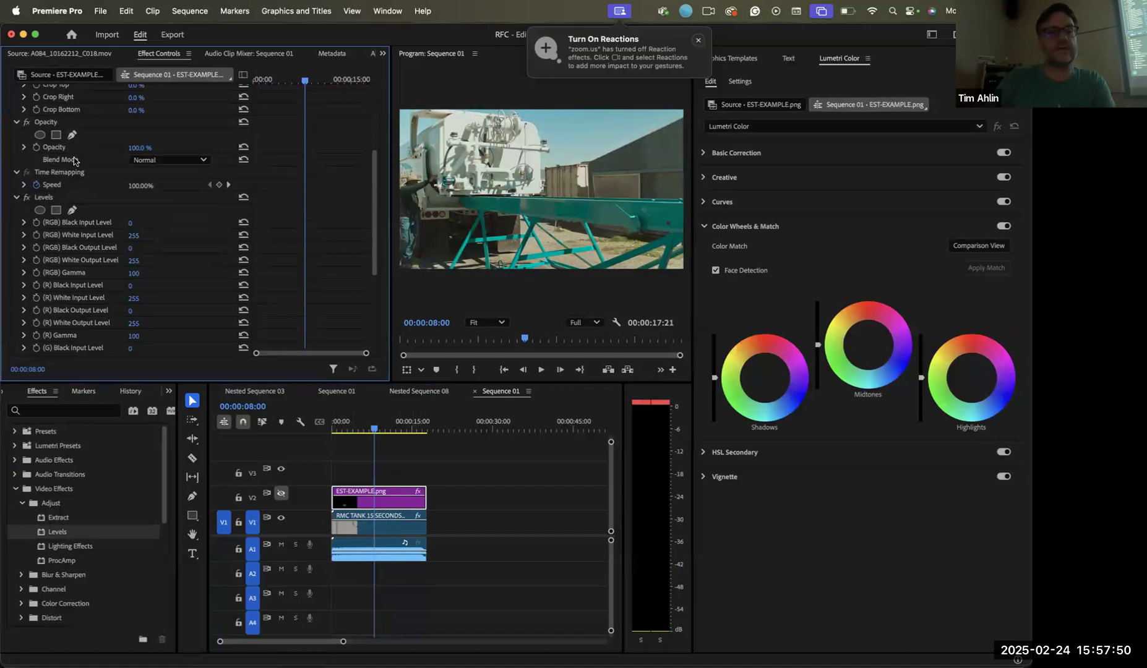
Set the Levels effect's (RGB) Black Input Level to 53 and its (RGB) Gamma to 293
{"action": "left_click_drag", "start_coordinate": [131, 223], "coordinate": [253, 224]}
{"action": "left_click_drag", "start_coordinate": [131, 223], "coordinate": [149, 242]}
{"action": "left_click", "coordinate": [47, 198]}
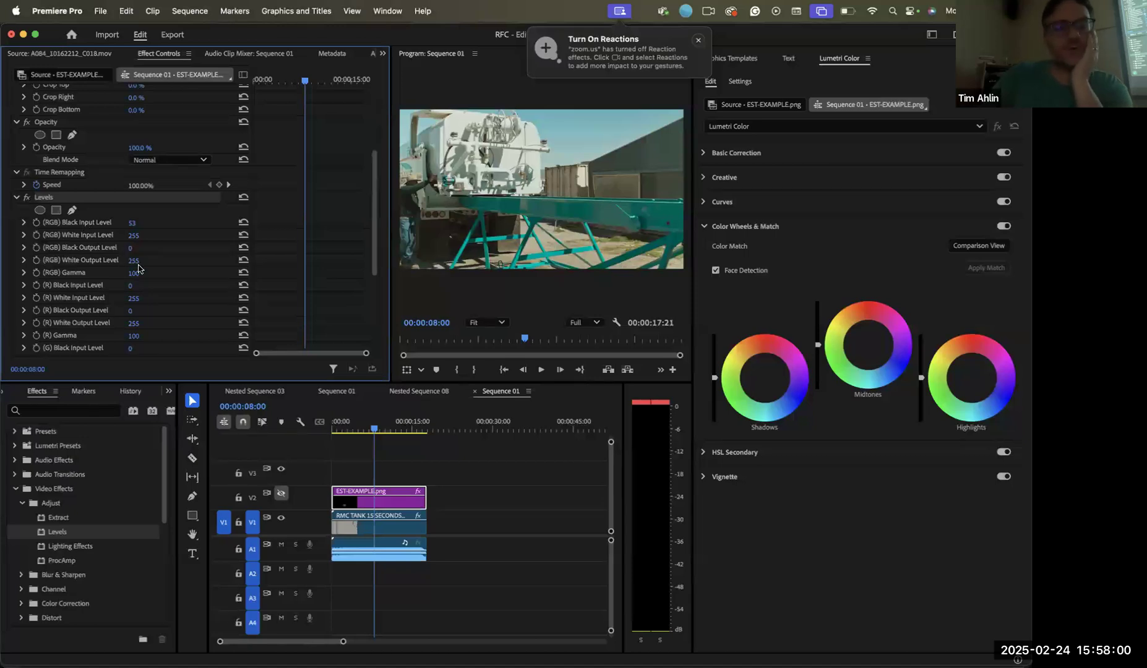
{"action": "left_click_drag", "start_coordinate": [134, 273], "coordinate": [146, 274]}
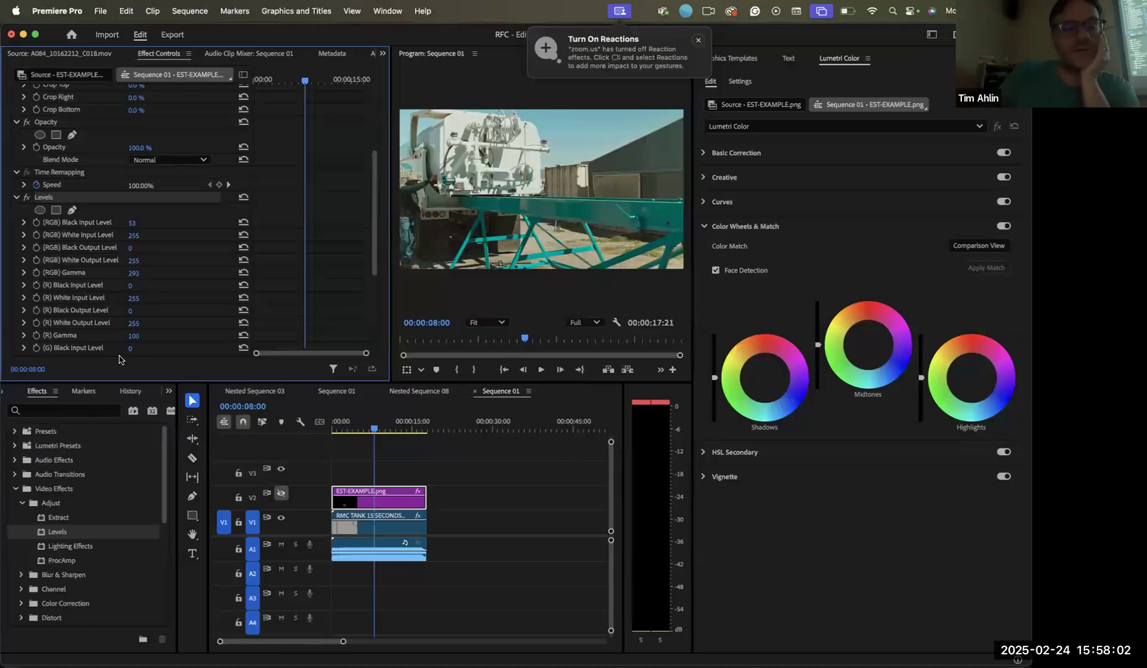
{"action": "scroll", "coordinate": [121, 359], "scroll_direction": "down", "scroll_amount": 4}
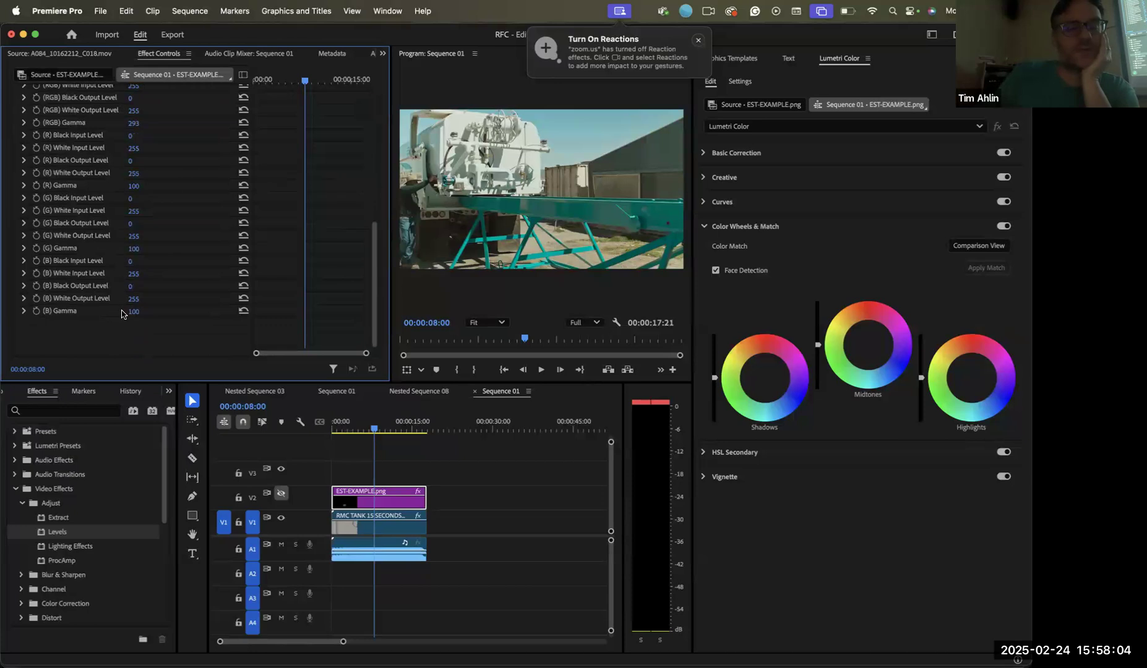
Apply the Extract effect to the EST-EXAMPLE.png clip with Black Input Level 215 and White Input Level 0
{"action": "scroll", "coordinate": [65, 135], "scroll_direction": "up", "scroll_amount": 3}
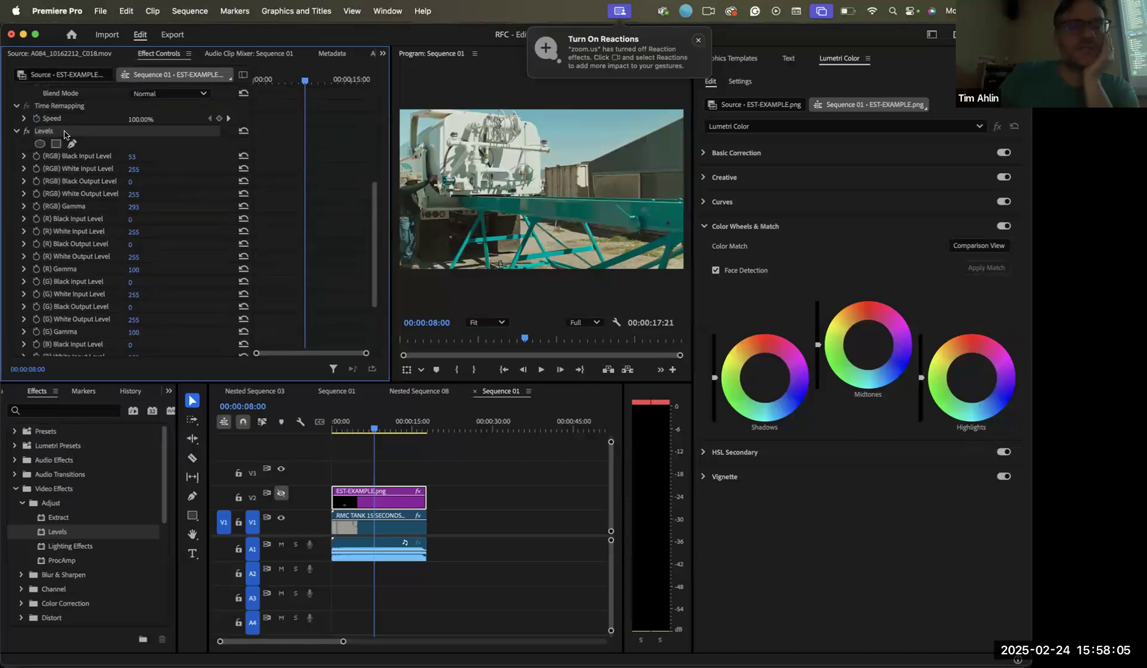
{"action": "left_click", "coordinate": [17, 131]}
{"action": "left_click_drag", "start_coordinate": [57, 518], "coordinate": [121, 340]}
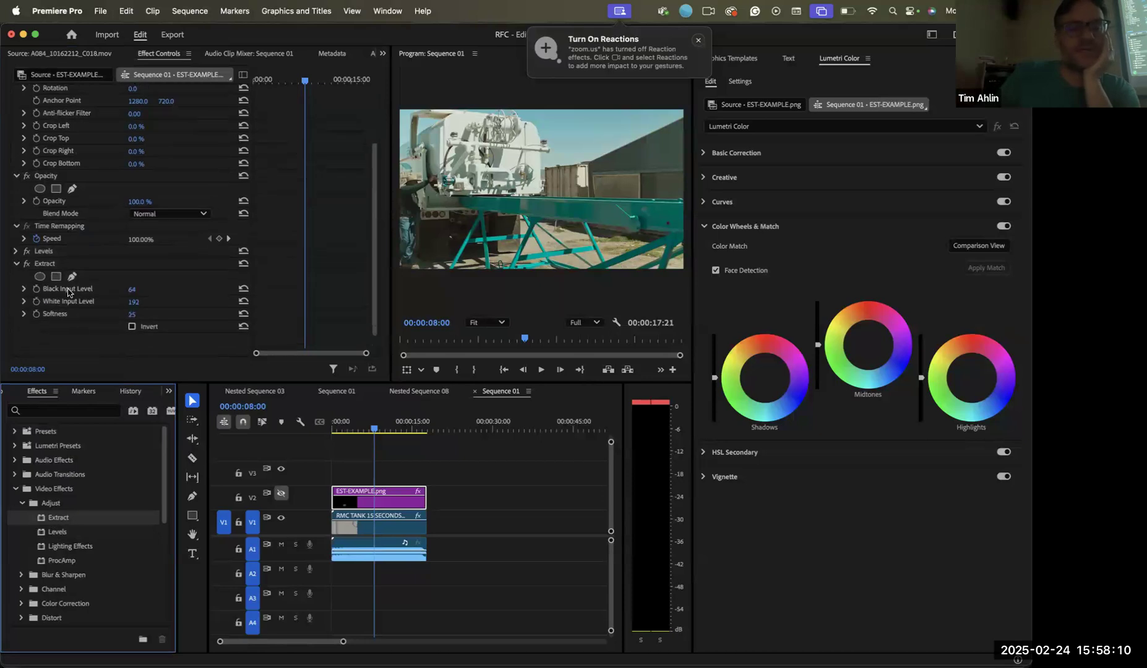
{"action": "left_click_drag", "start_coordinate": [131, 290], "coordinate": [20, 303]}
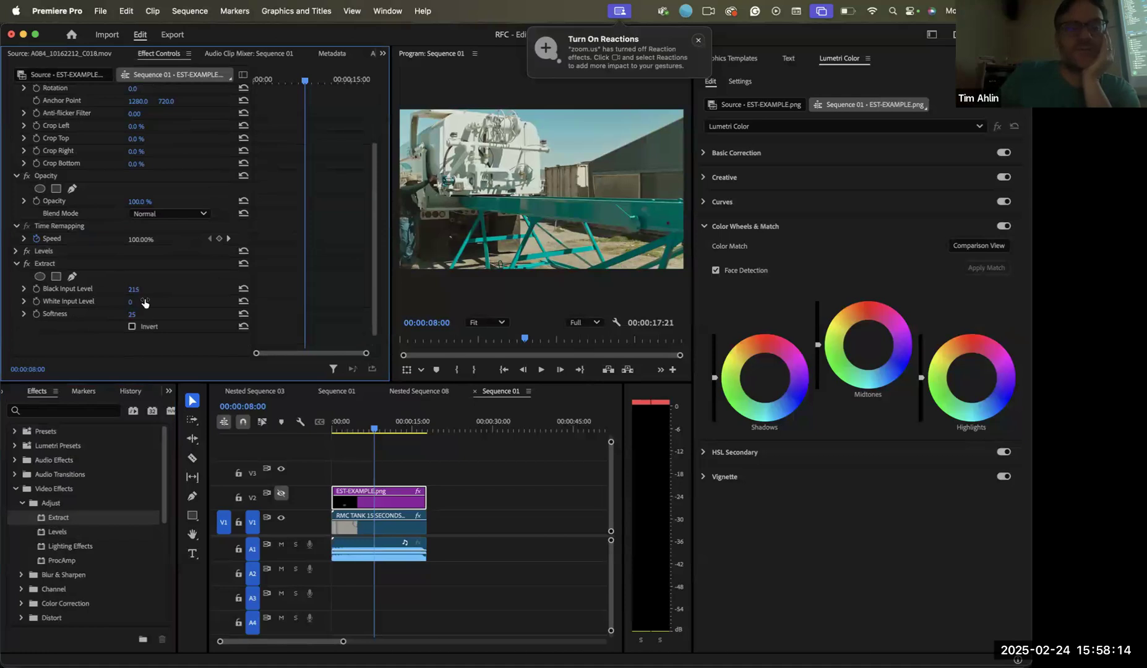
Remove the Gaussian Blur effect from the RMC TANK 15 SECONDS clip and delete the EST-EXAMPLE.png clip from V2
{"action": "left_click", "coordinate": [374, 524]}
{"action": "scroll", "coordinate": [73, 296], "scroll_direction": "down", "scroll_amount": 5}
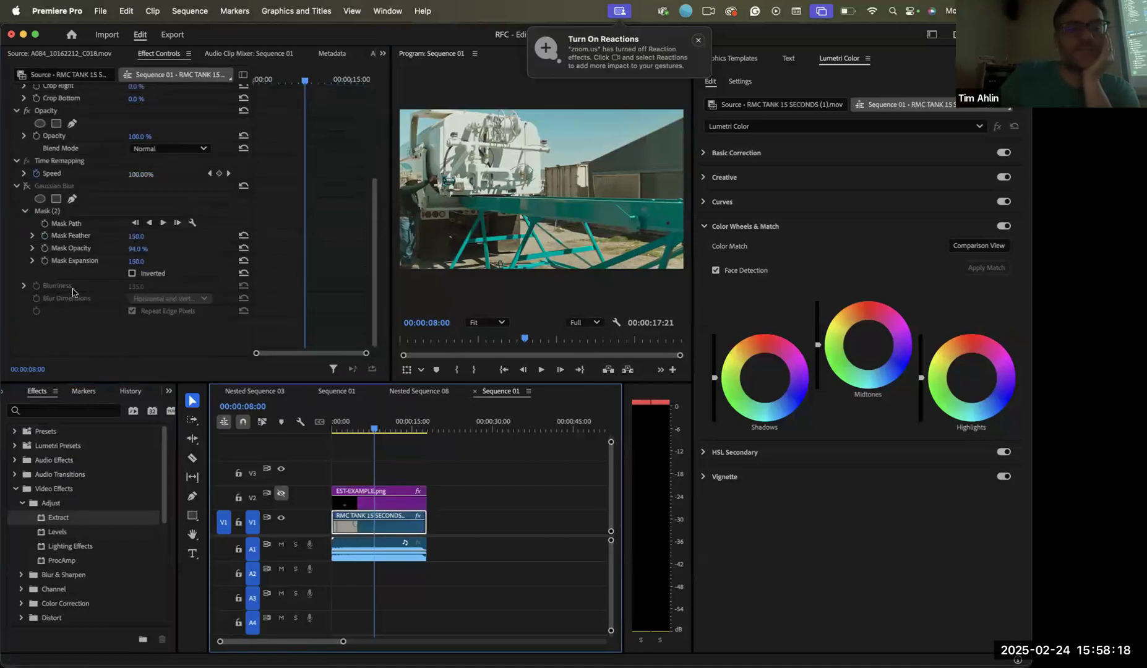
{"action": "left_click", "coordinate": [50, 185]}
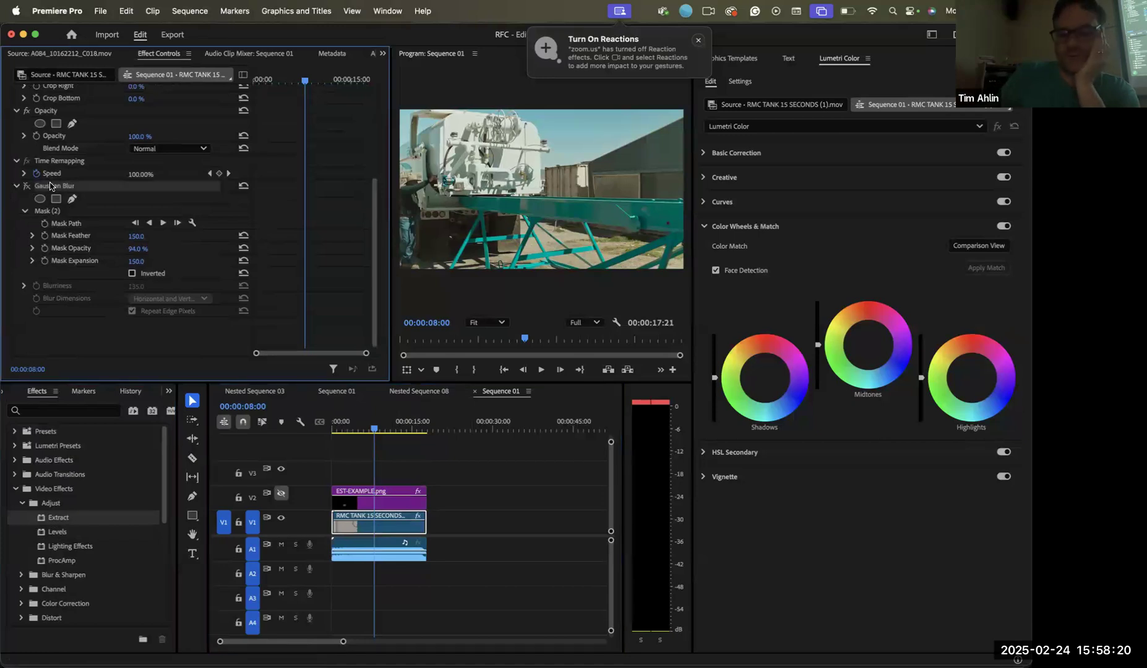
{"action": "key", "text": "Delete"}
{"action": "left_click", "coordinate": [364, 492]}
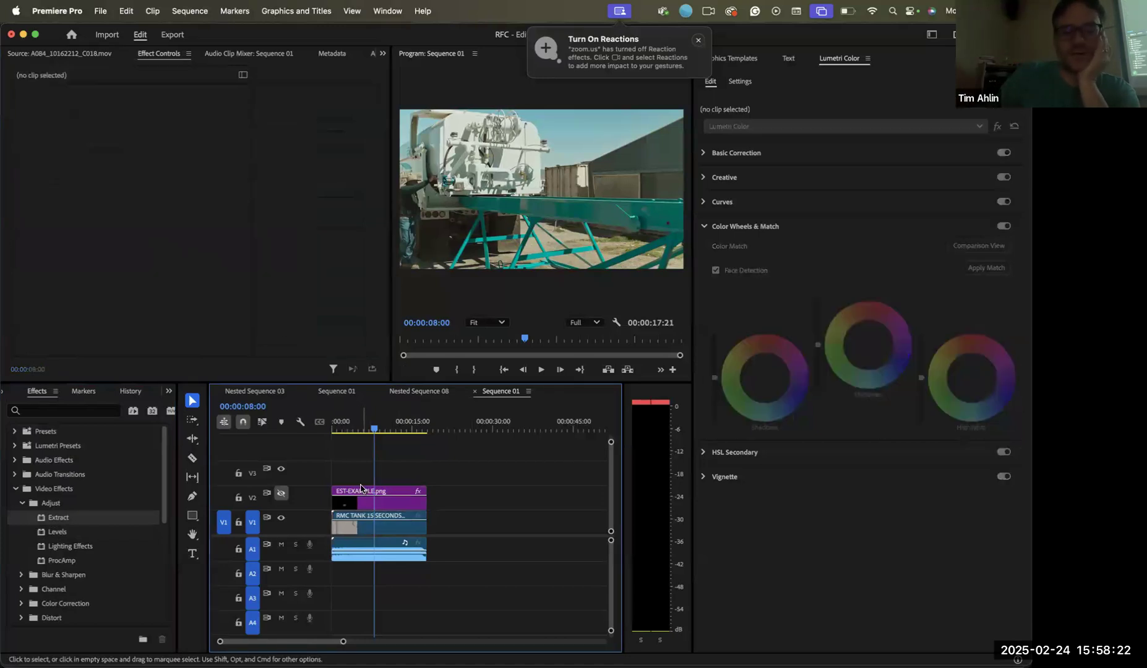
Apply the Extract effect to the RMC TANK 15 SECONDS clip with Black Input Level 104, White Input Level 157 and Softness 100
{"action": "left_click", "coordinate": [375, 519]}
{"action": "left_click_drag", "start_coordinate": [57, 520], "coordinate": [65, 341]}
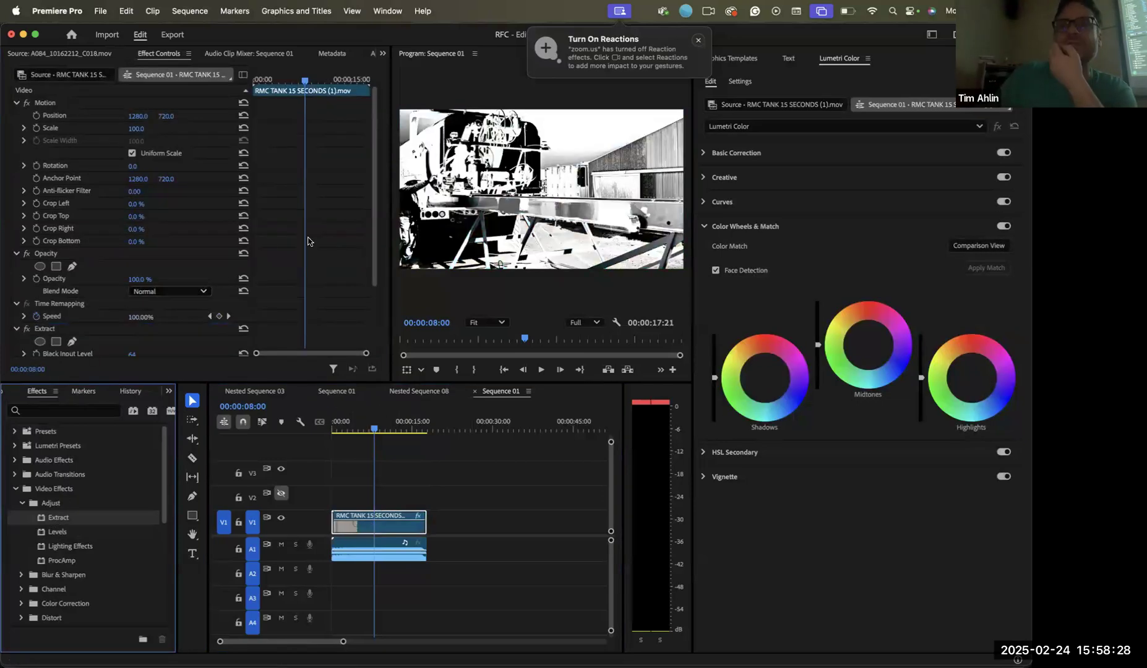
{"action": "scroll", "coordinate": [251, 250], "scroll_direction": "down", "scroll_amount": 4}
{"action": "left_click_drag", "start_coordinate": [133, 274], "coordinate": [166, 299]}
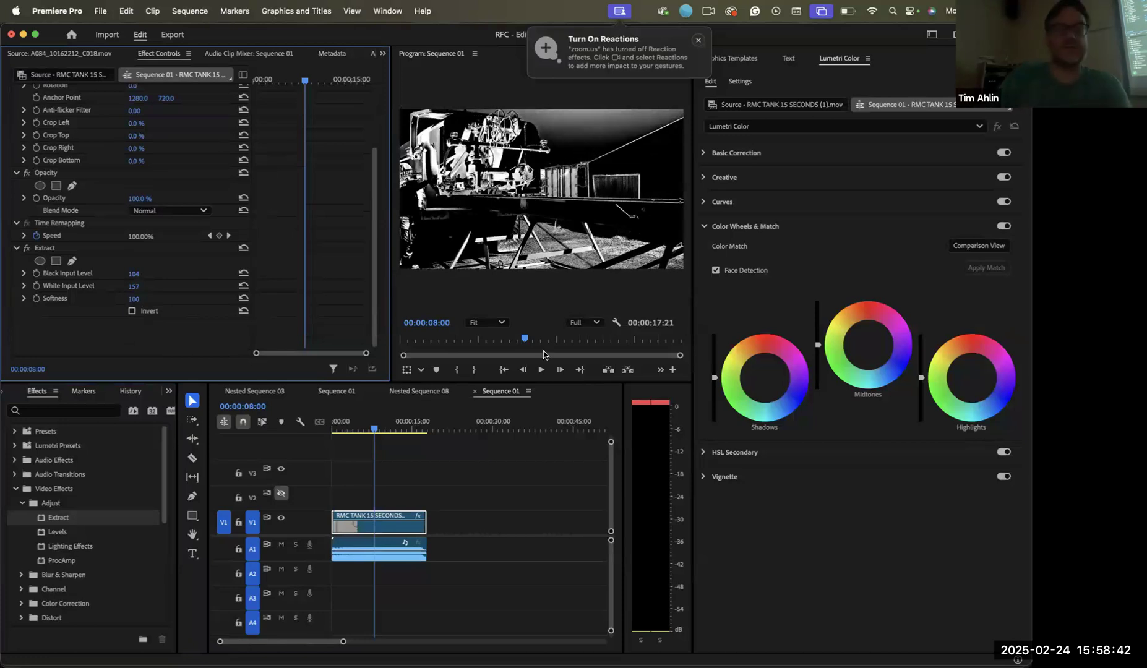
Duplicate the RMC TANK 15 SECONDS clip and stack the two aligned at the sequence start, original on V2 and copy on V1
{"action": "left_click", "coordinate": [380, 526]}
{"action": "key", "text": "super+c"}
{"action": "left_click", "coordinate": [475, 425]}
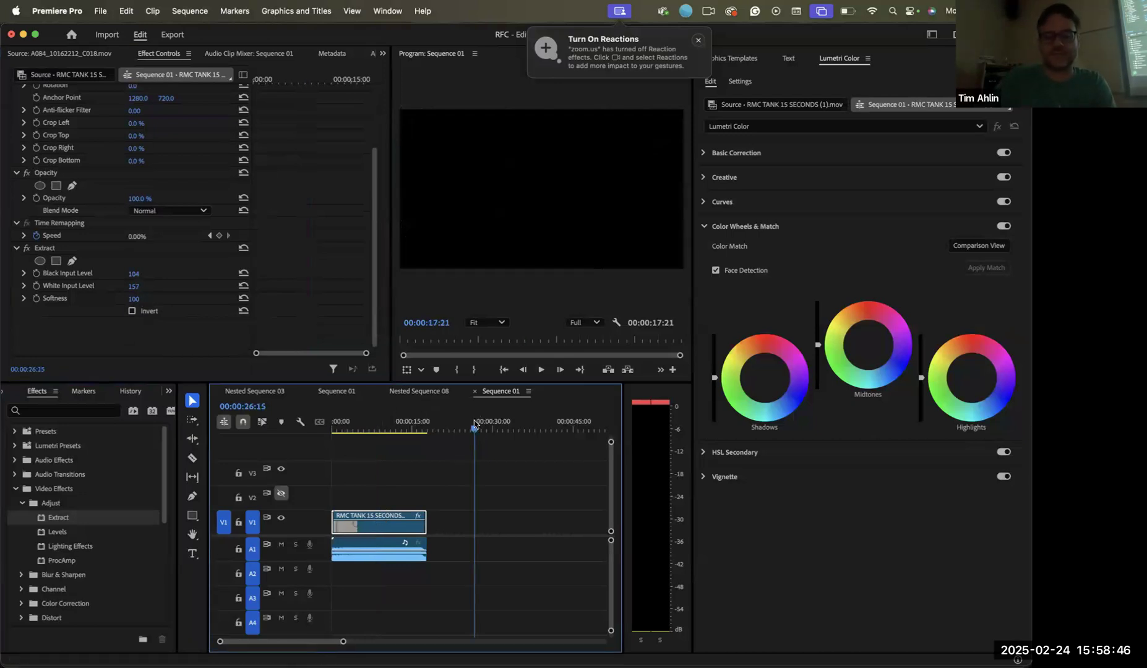
{"action": "key", "text": "super+v"}
{"action": "left_click_drag", "start_coordinate": [368, 530], "coordinate": [369, 503]}
{"action": "left_click_drag", "start_coordinate": [504, 528], "coordinate": [370, 530]}
{"action": "left_click", "coordinate": [467, 496]}
Disable the Extract effect on the V1 clip and show track V2 at 00:00:05:11
{"action": "left_click", "coordinate": [371, 530]}
{"action": "left_click", "coordinate": [26, 328]}
{"action": "right_click", "coordinate": [373, 421]}
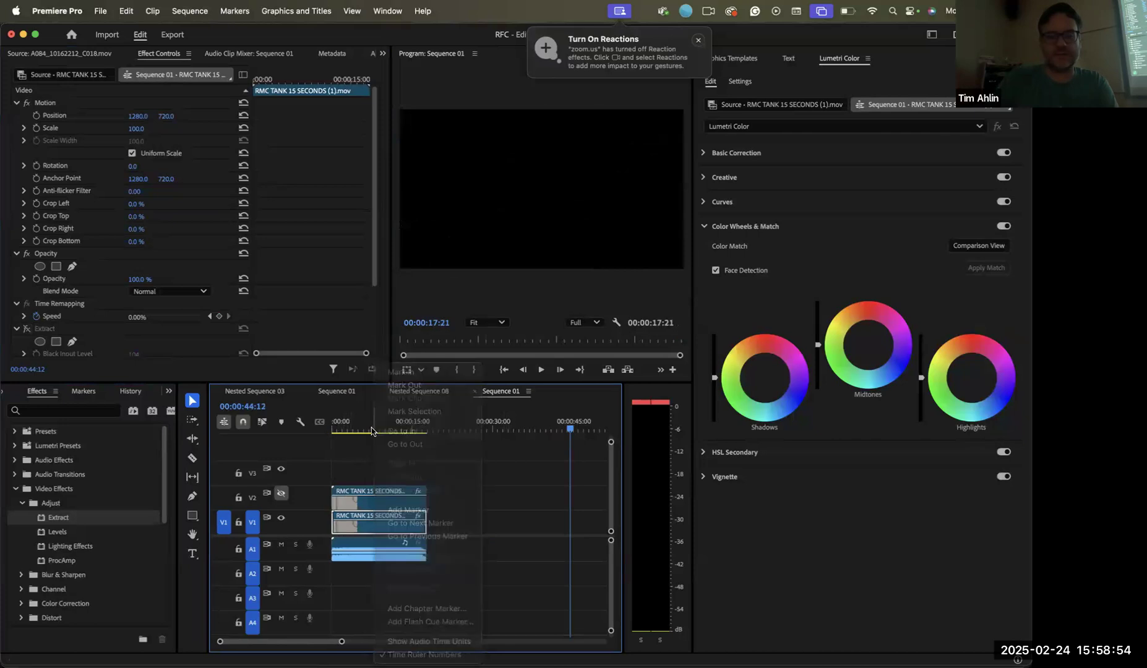
{"action": "left_click", "coordinate": [361, 429]}
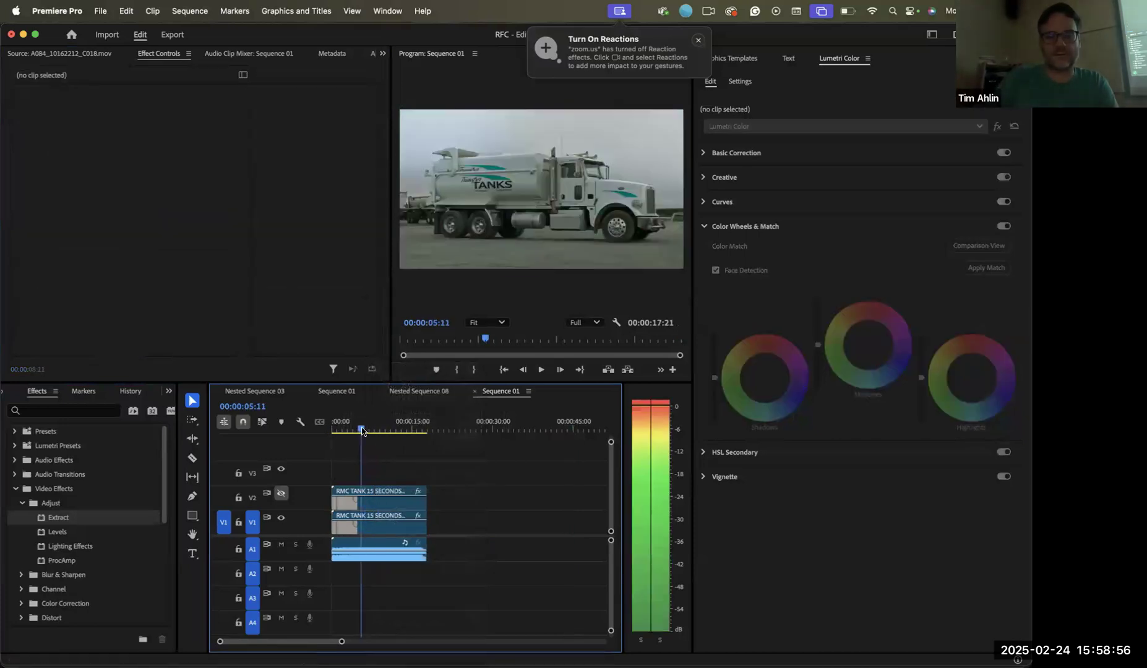
{"action": "left_click", "coordinate": [281, 492]}
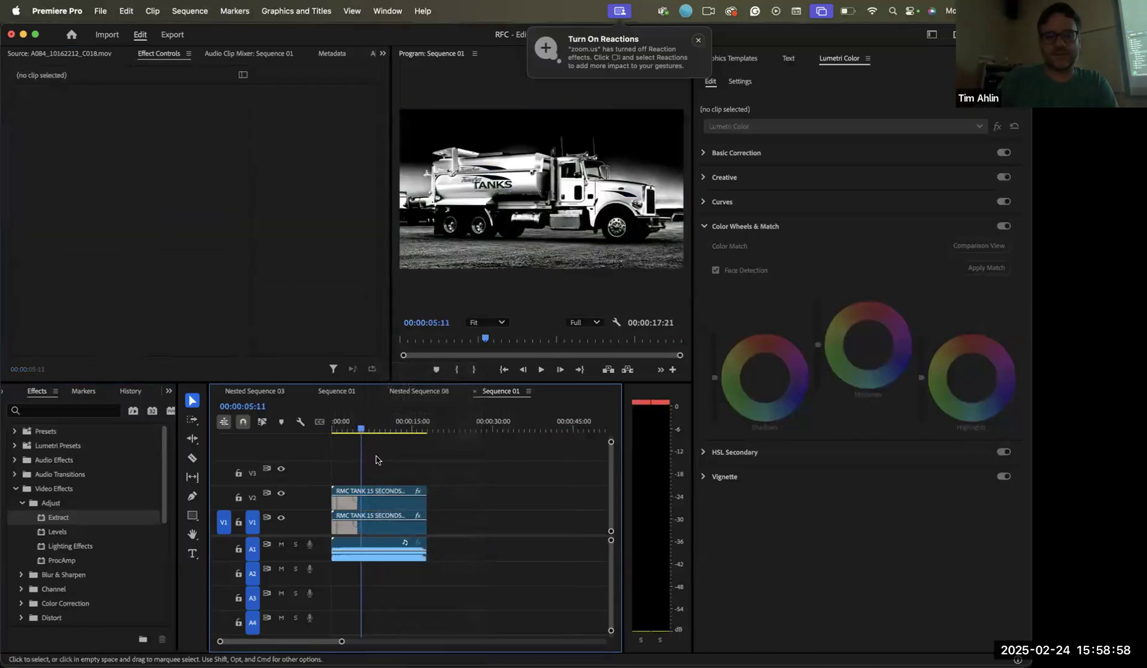
Try the Invert option of the Extract effect on the V2 clip and leave it off
{"action": "left_click", "coordinate": [343, 489]}
{"action": "scroll", "coordinate": [97, 279], "scroll_direction": "down", "scroll_amount": 5}
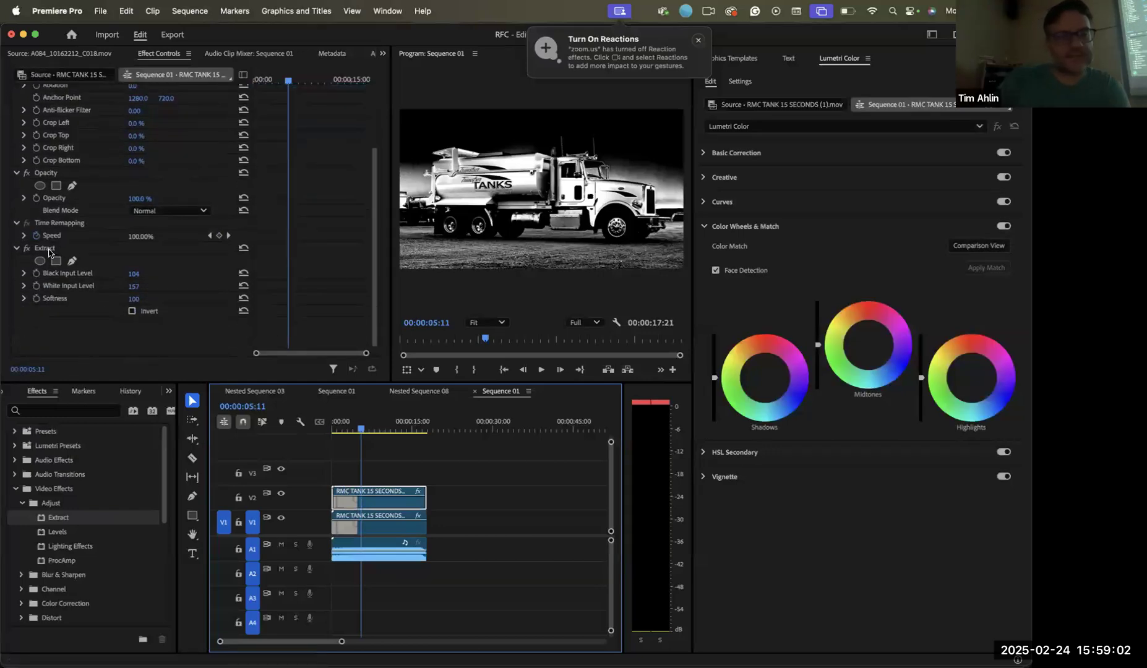
{"action": "left_click", "coordinate": [132, 311]}
{"action": "left_click", "coordinate": [132, 311]}
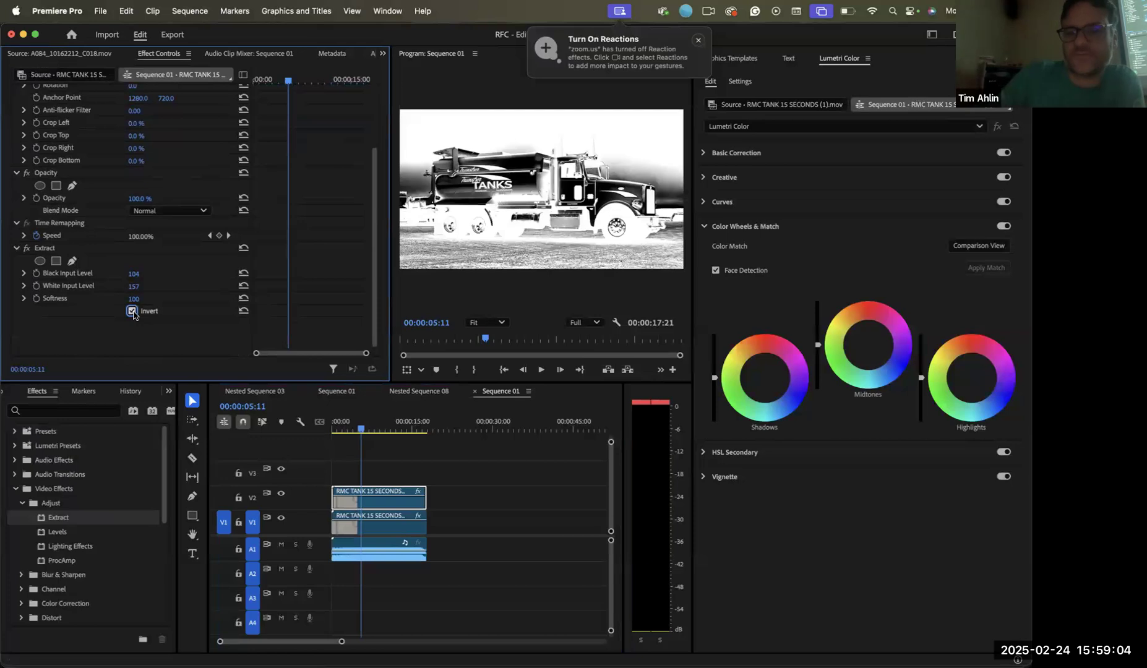
{"action": "left_click", "coordinate": [132, 311]}
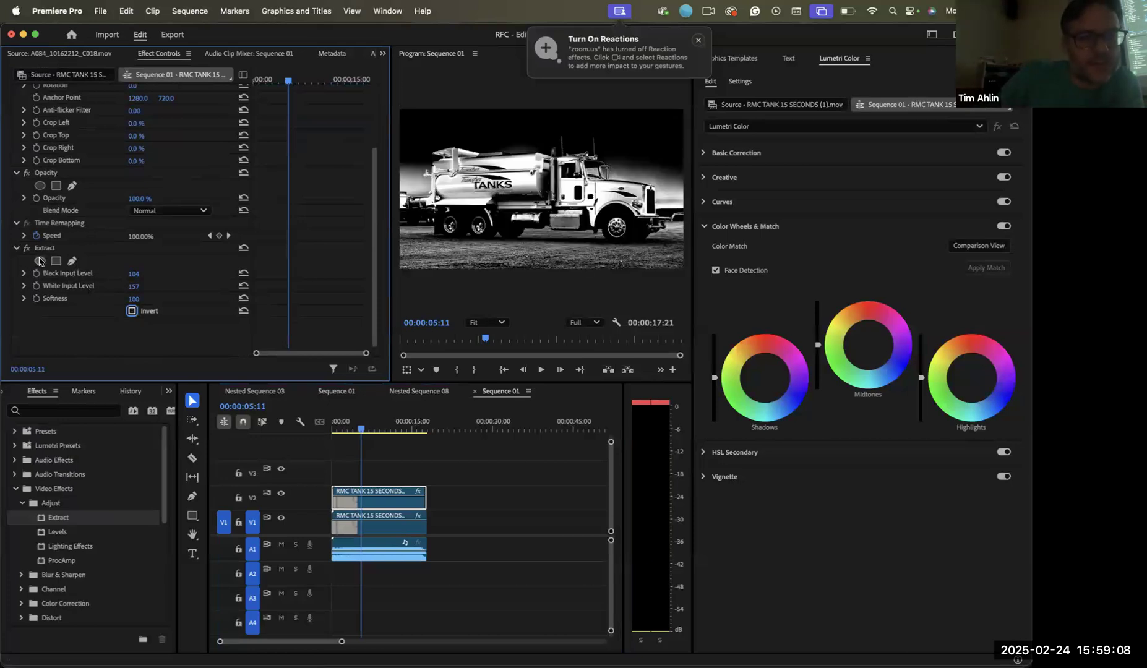
Lower the V2 clip's opacity to 37% and play back the blended result
{"action": "scroll", "coordinate": [127, 206], "scroll_direction": "up", "scroll_amount": 3}
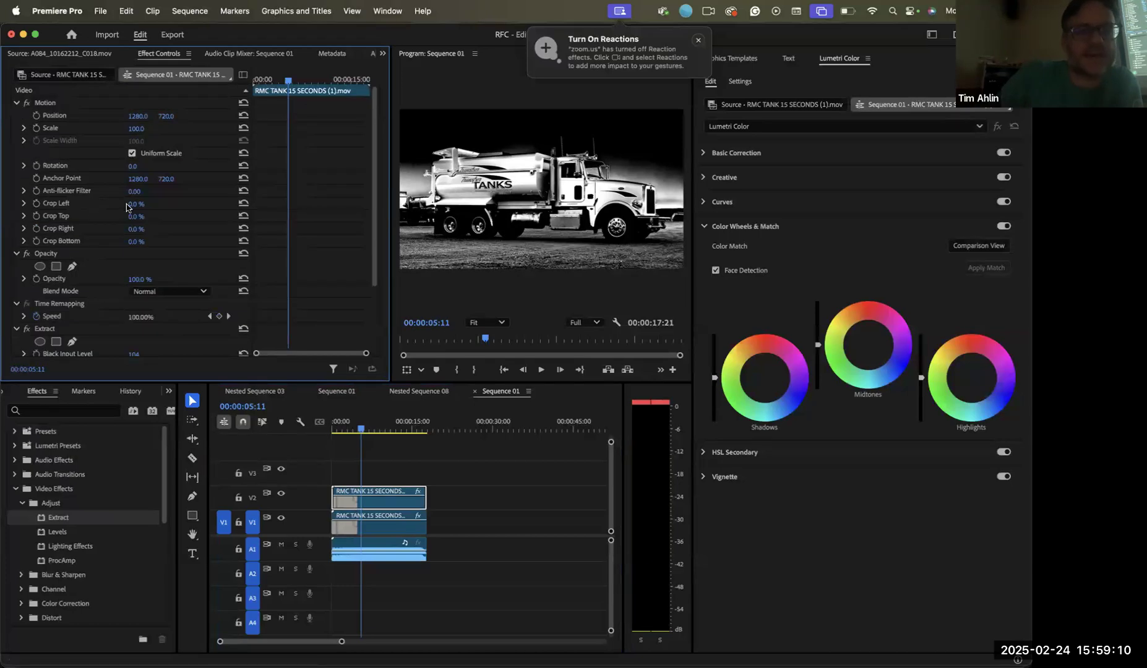
{"action": "left_click_drag", "start_coordinate": [141, 283], "coordinate": [104, 283]}
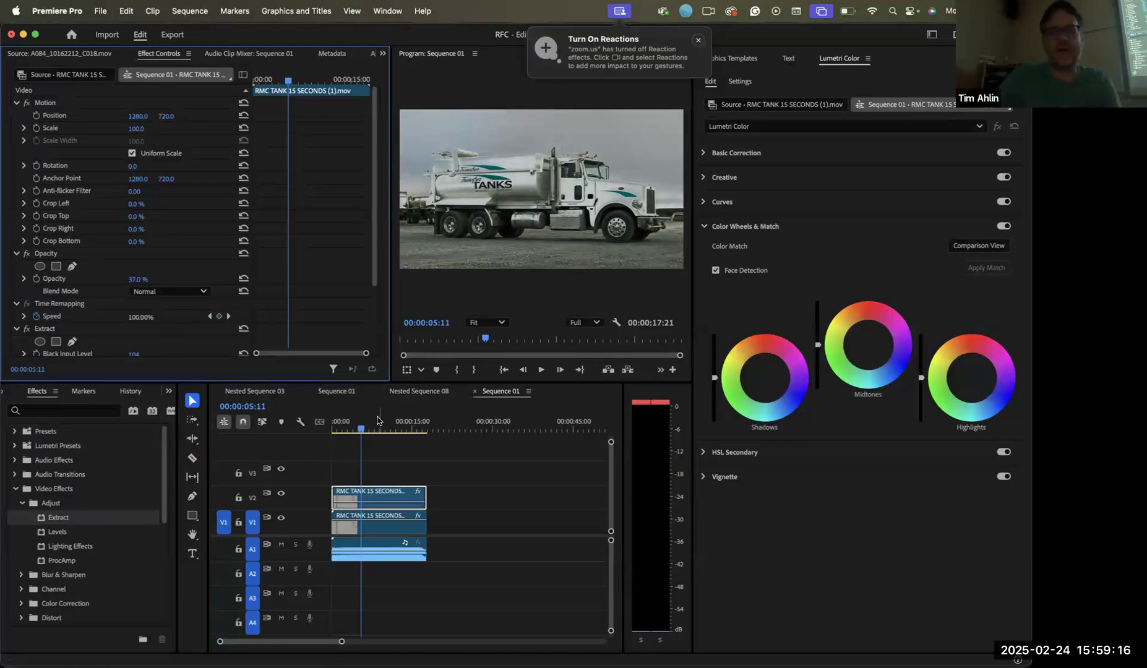
{"action": "key", "text": "space"}
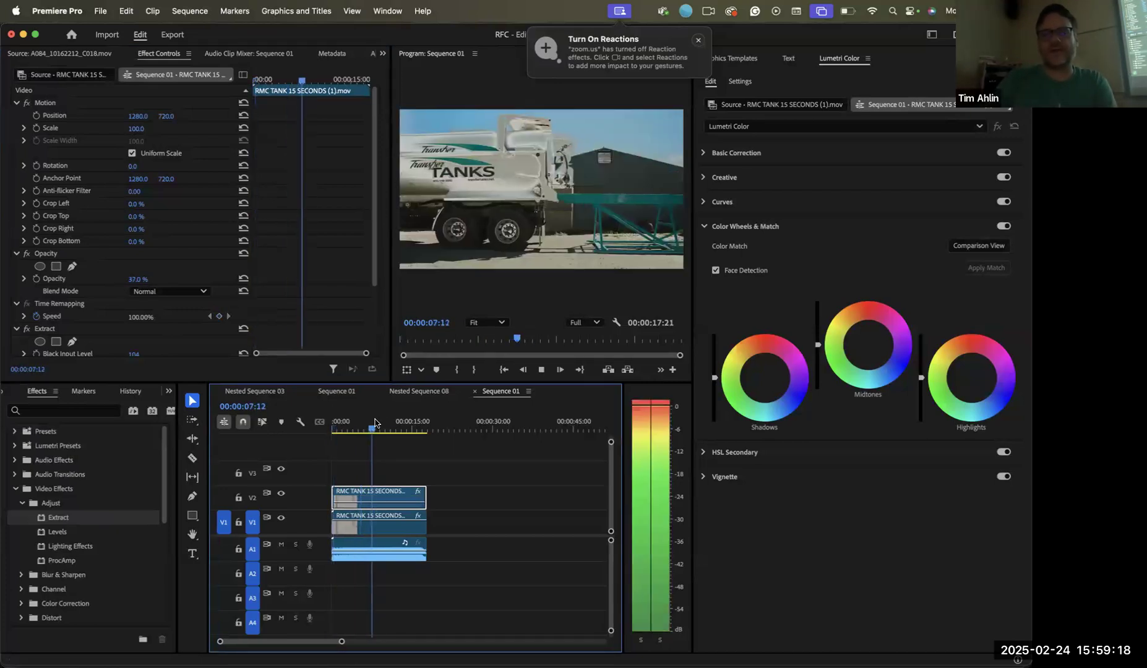
{"action": "key", "text": "space"}
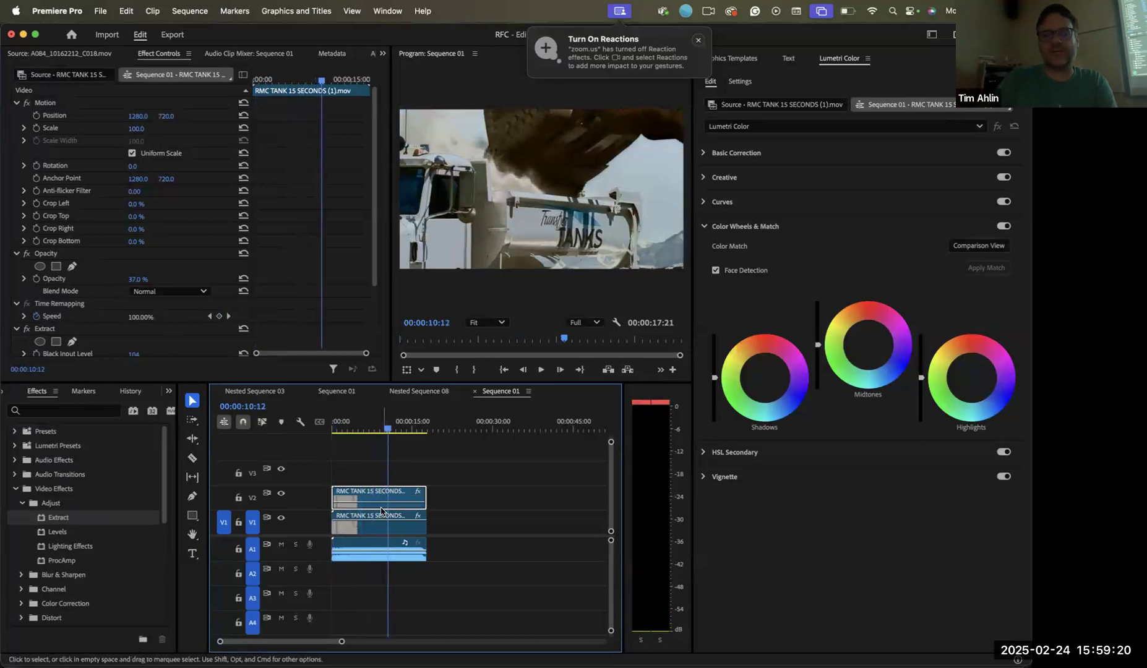
{"action": "left_click", "coordinate": [371, 453]}
Set the V2 clip's opacity to 73%, play back the blended sequence and return the playhead to 00:00:05:22
{"action": "left_click", "coordinate": [358, 493]}
{"action": "left_click_drag", "start_coordinate": [139, 280], "coordinate": [145, 280]}
{"action": "left_click_drag", "start_coordinate": [395, 429], "coordinate": [349, 432]}
{"action": "key", "text": "space"}
{"action": "left_click", "coordinate": [391, 427]}
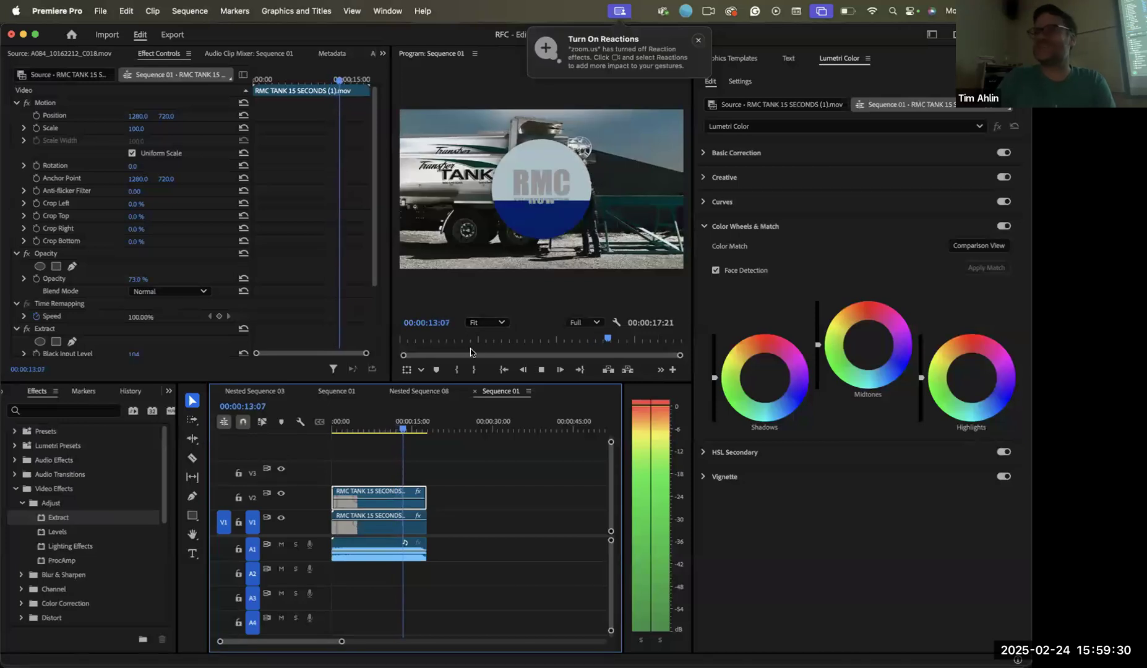
{"action": "key", "text": "space"}
{"action": "left_click_drag", "start_coordinate": [409, 427], "coordinate": [367, 431]}
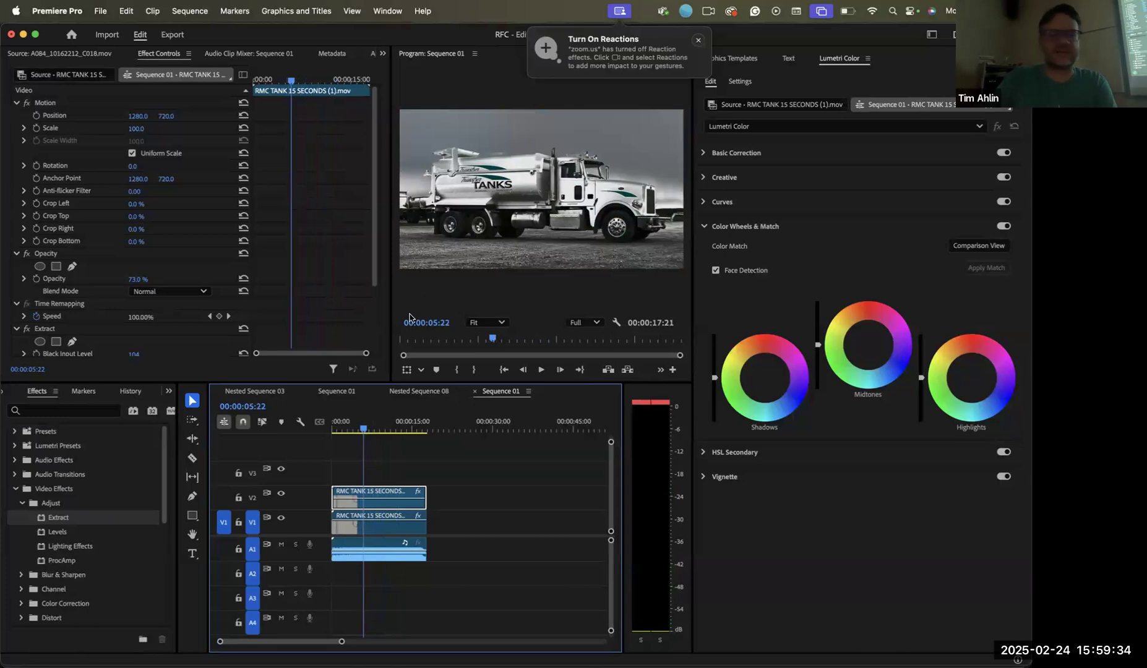
Remove the Extract effect from the V2 clip
{"action": "scroll", "coordinate": [52, 330], "scroll_direction": "down", "scroll_amount": 3}
{"action": "left_click", "coordinate": [53, 246]}
{"action": "key", "text": "Delete"}
Try the Levels effect on the V2 clip with (RGB) Black Input Level 178 and (G) White Input Level 0, and remove it
{"action": "left_click_drag", "start_coordinate": [58, 532], "coordinate": [81, 316]}
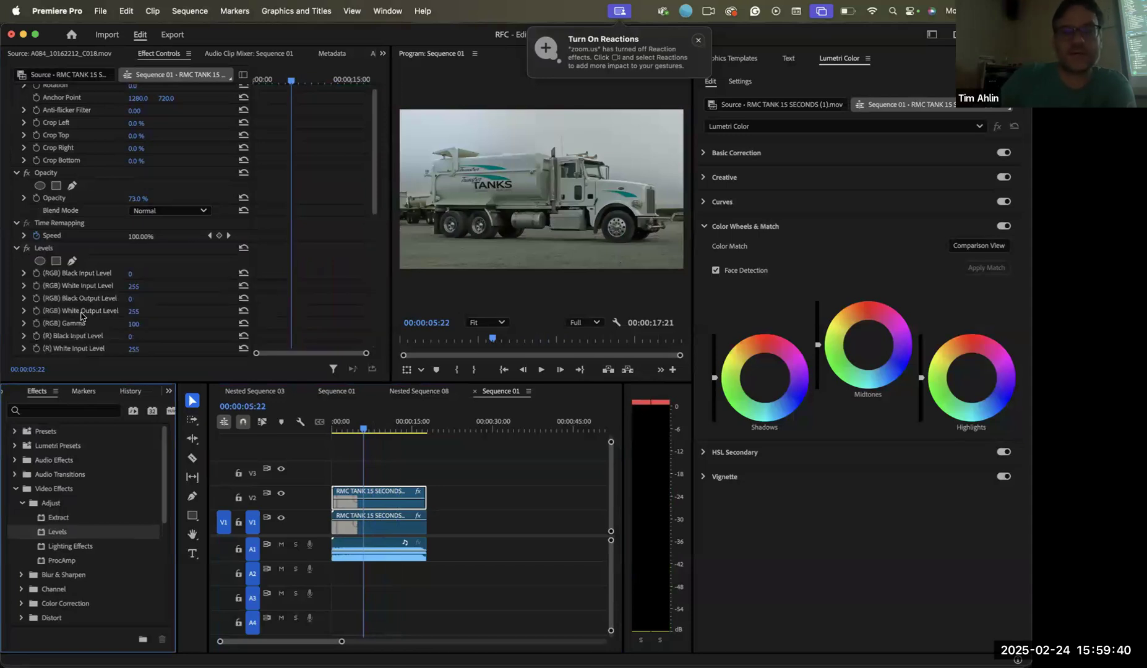
{"action": "left_click_drag", "start_coordinate": [130, 275], "coordinate": [146, 274]}
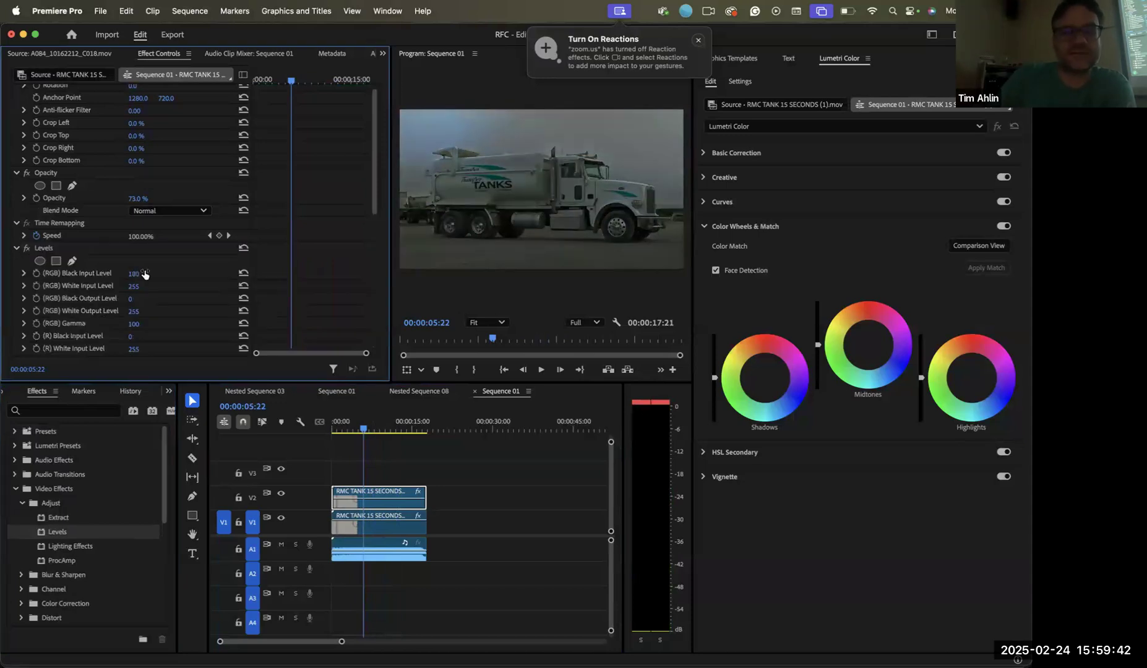
{"action": "scroll", "coordinate": [138, 297], "scroll_direction": "up", "scroll_amount": 1}
{"action": "scroll", "coordinate": [138, 297], "scroll_direction": "down", "scroll_amount": 5}
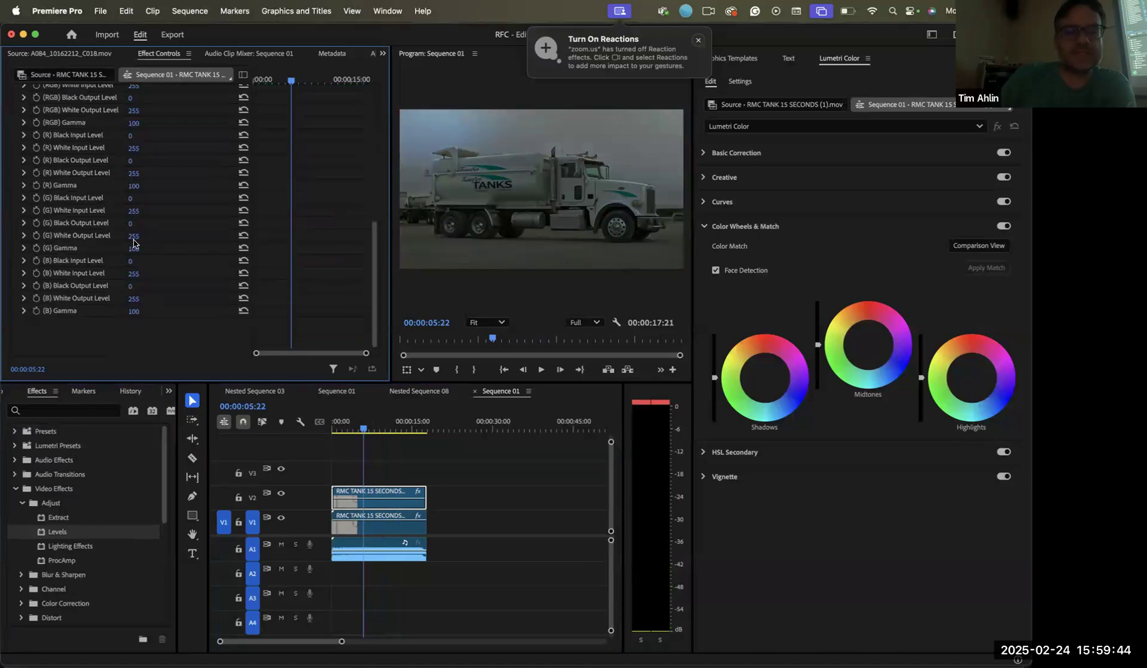
{"action": "left_click_drag", "start_coordinate": [133, 211], "coordinate": [87, 211]}
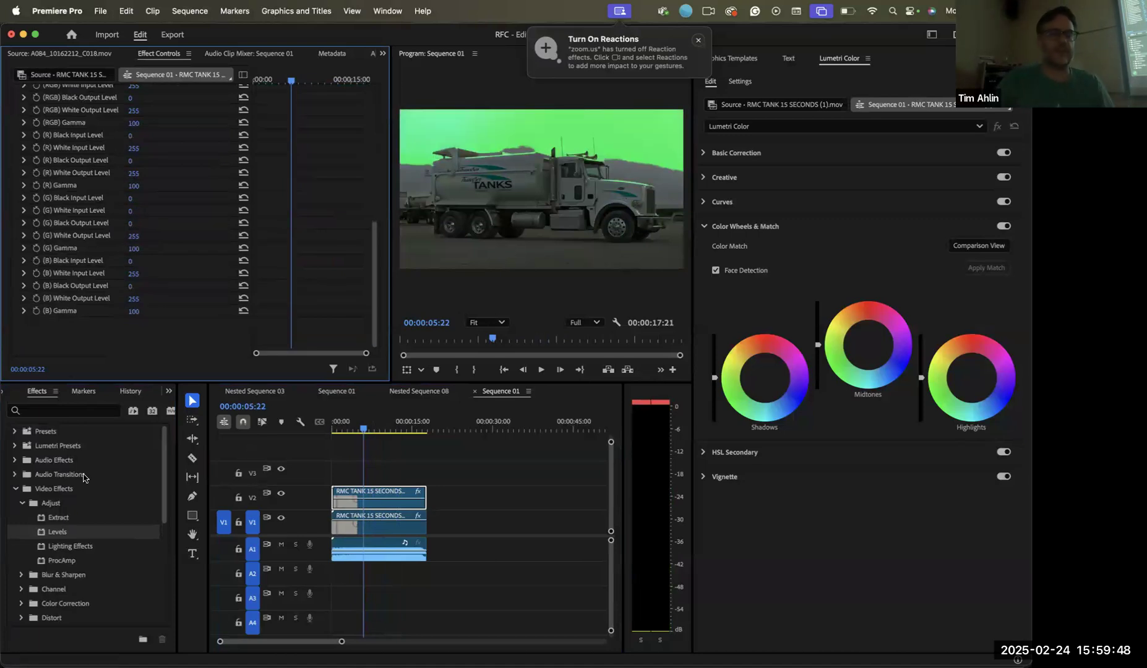
{"action": "scroll", "coordinate": [35, 227], "scroll_direction": "up", "scroll_amount": 5}
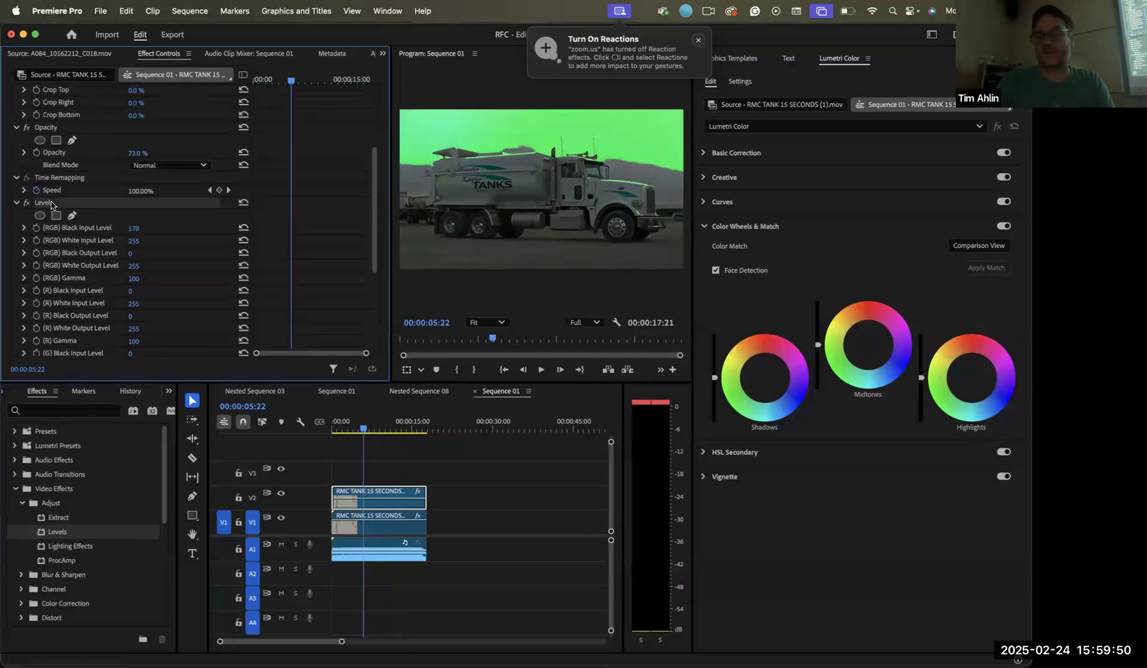
{"action": "key", "text": "Delete"}
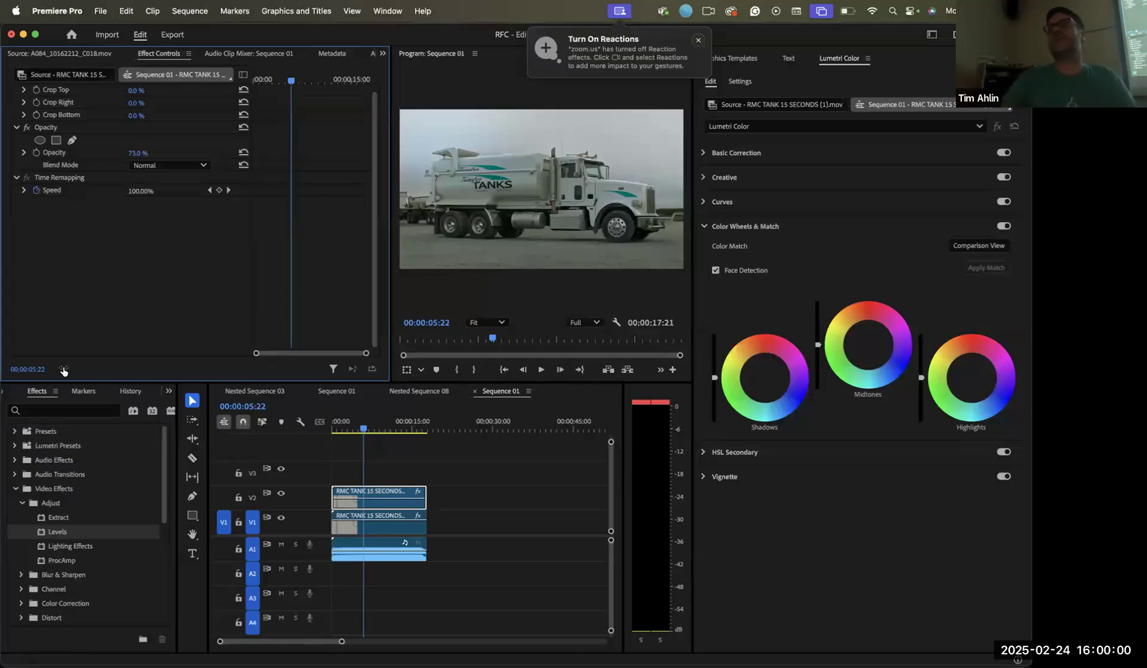
Apply Lighting Effects from the Adjust group to the V2 clip
{"action": "left_click", "coordinate": [74, 548]}
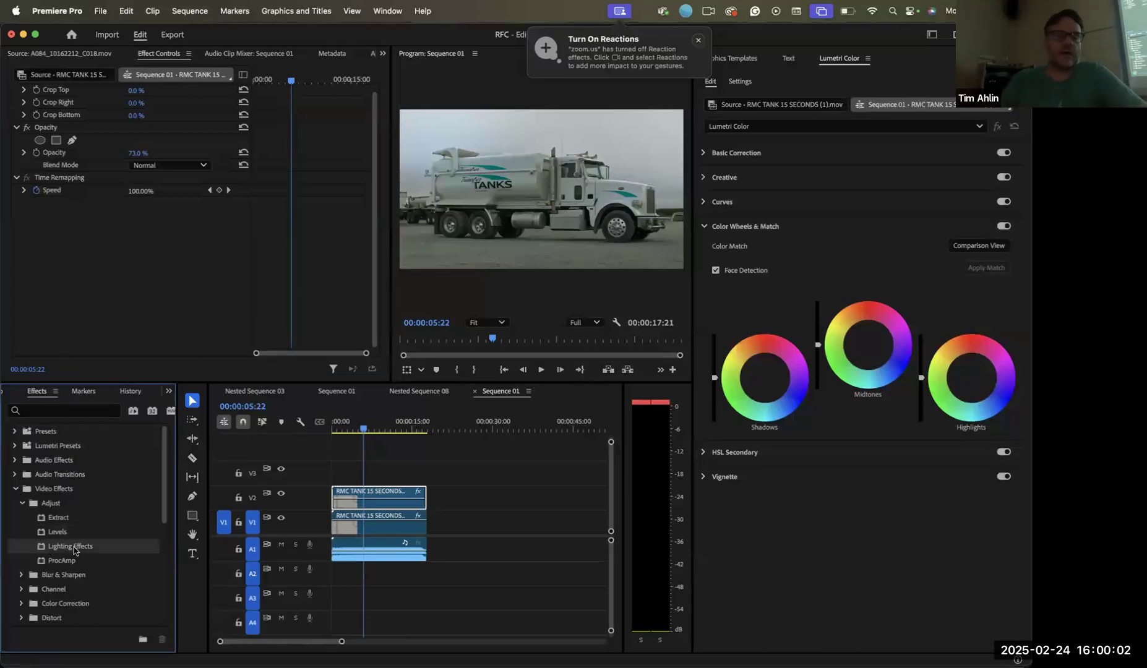
{"action": "left_click_drag", "start_coordinate": [95, 366], "coordinate": [101, 332]}
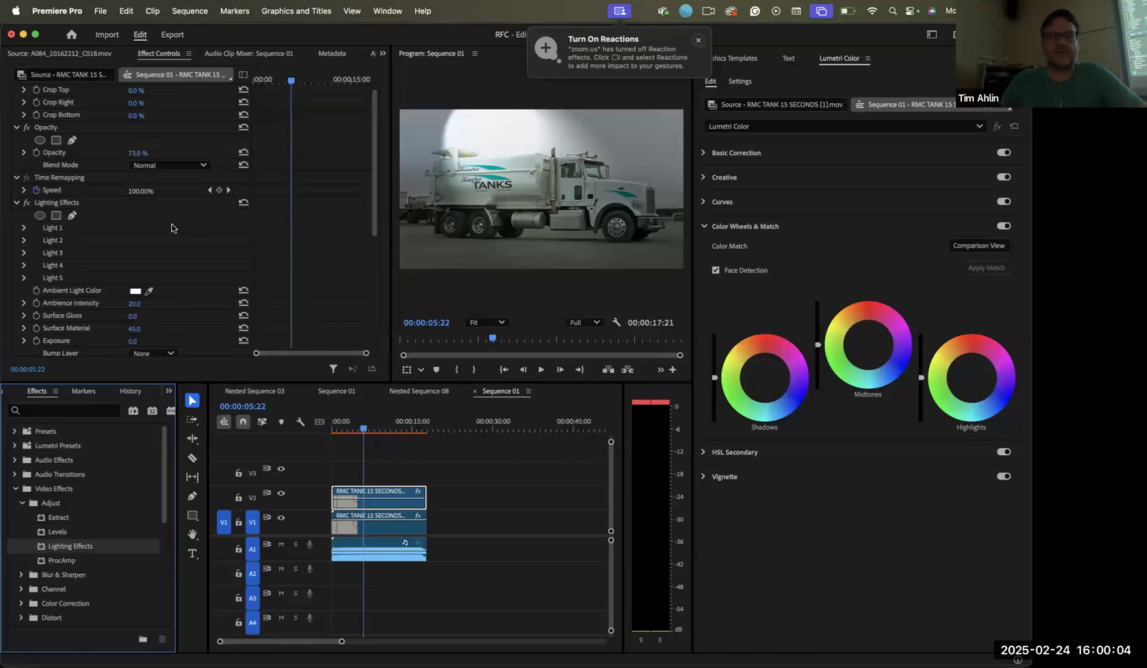
{"action": "scroll", "coordinate": [144, 270], "scroll_direction": "down", "scroll_amount": 2}
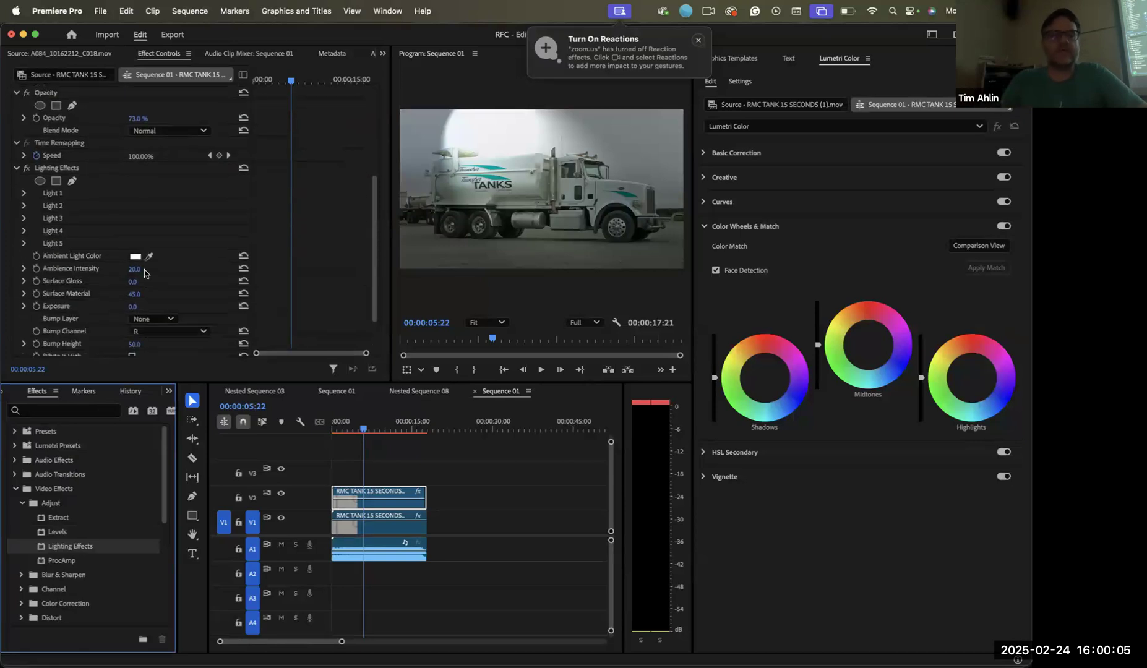
Try the Directional and Omni light types for Light 1 of the Lighting Effects and set it back to Spotlight
{"action": "left_click", "coordinate": [24, 193]}
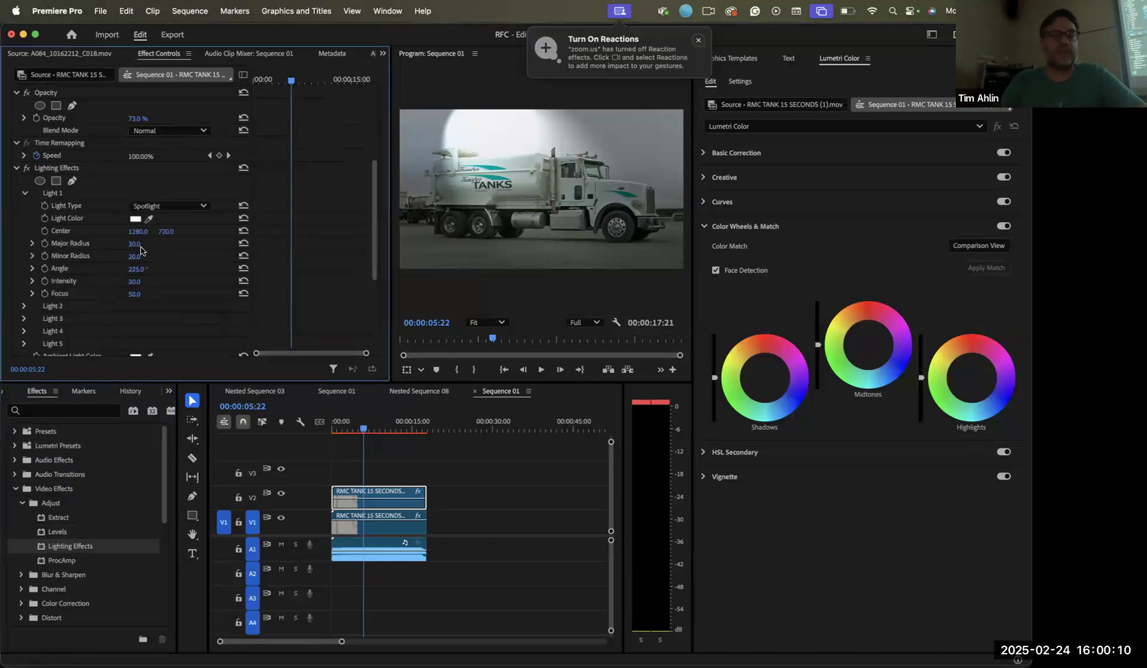
{"action": "left_click", "coordinate": [165, 206]}
{"action": "left_click", "coordinate": [167, 243]}
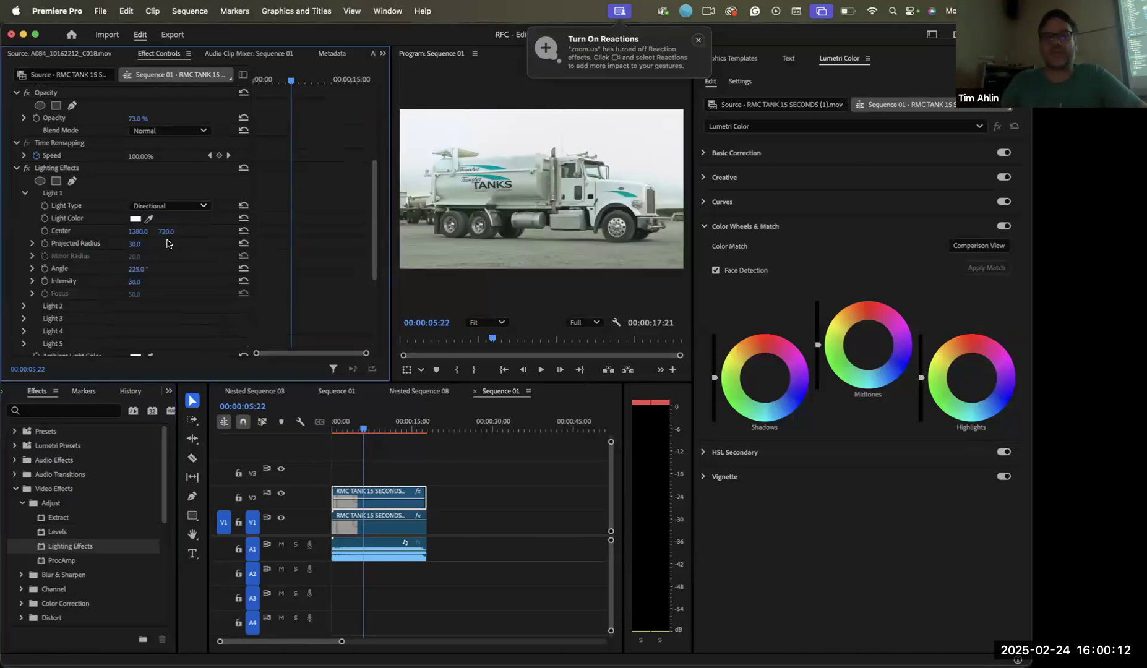
{"action": "left_click", "coordinate": [178, 205]}
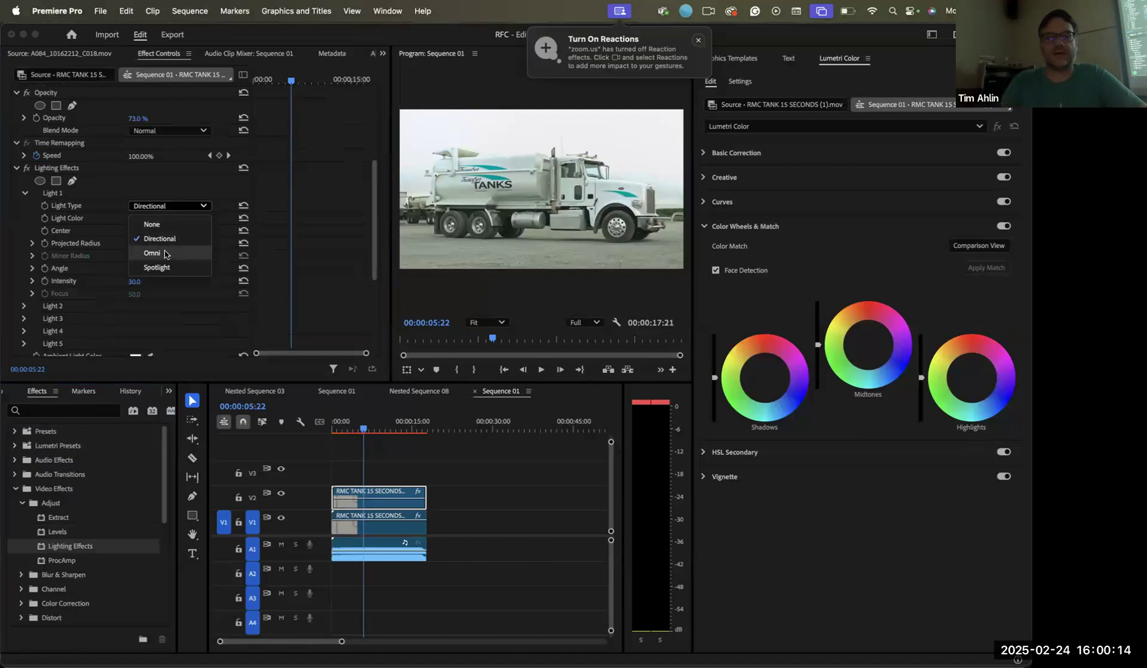
{"action": "left_click", "coordinate": [165, 251]}
{"action": "left_click", "coordinate": [189, 206]}
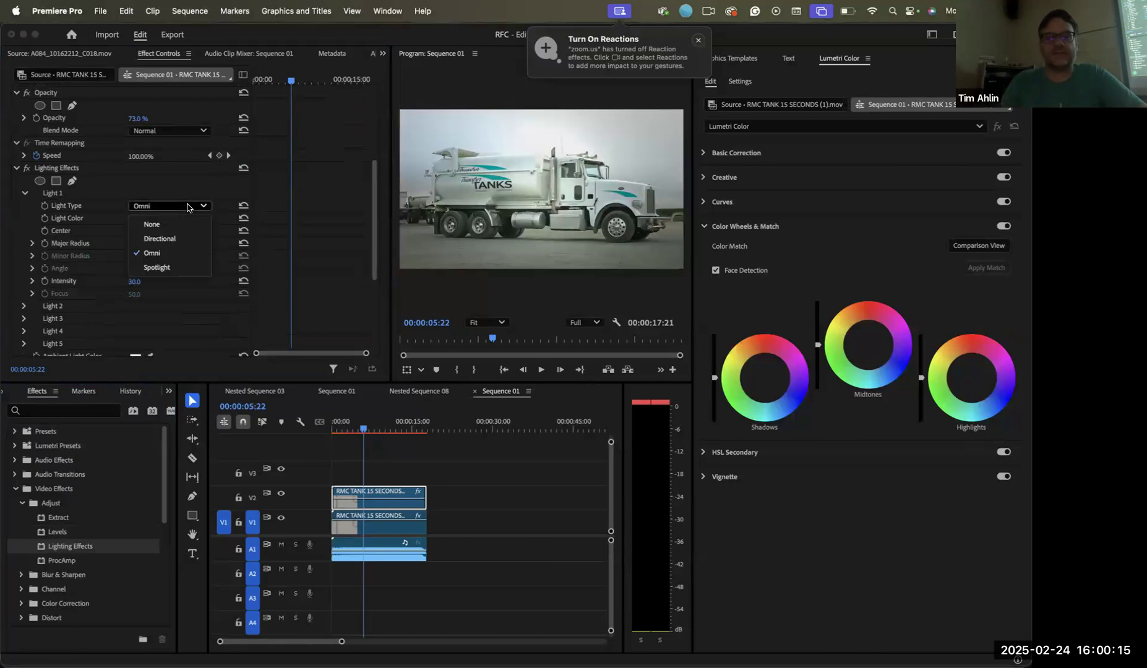
{"action": "left_click", "coordinate": [159, 269]}
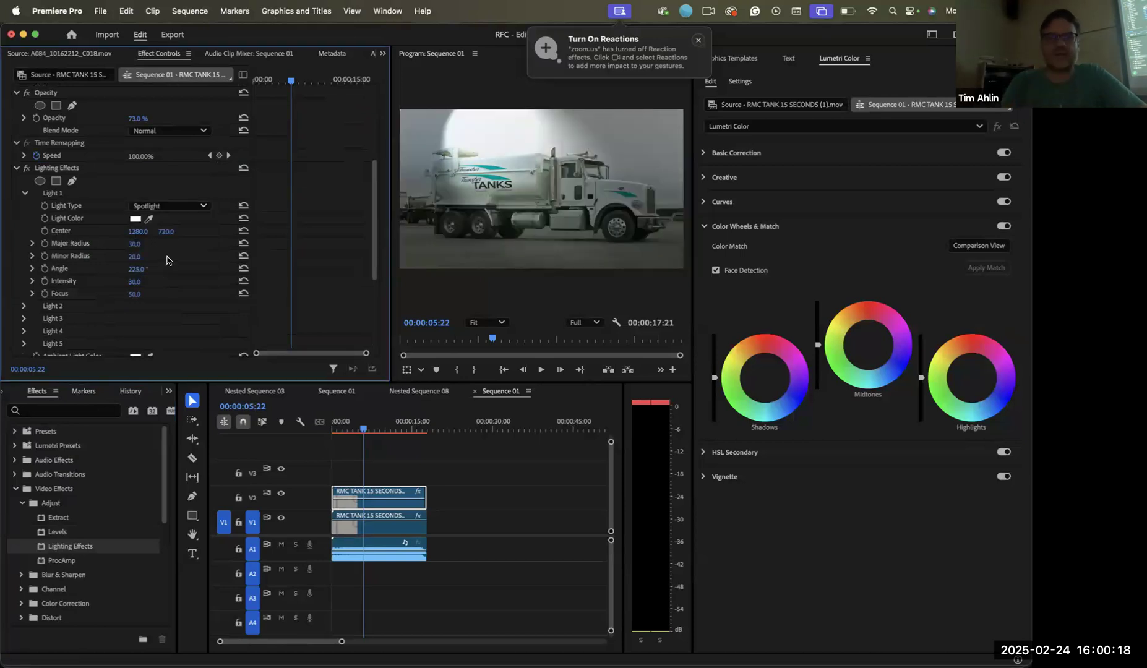
Set Light 1's vertical center to 857 and angle to 350°, then try intensity 100 and undo it
{"action": "left_click_drag", "start_coordinate": [165, 231], "coordinate": [251, 231]}
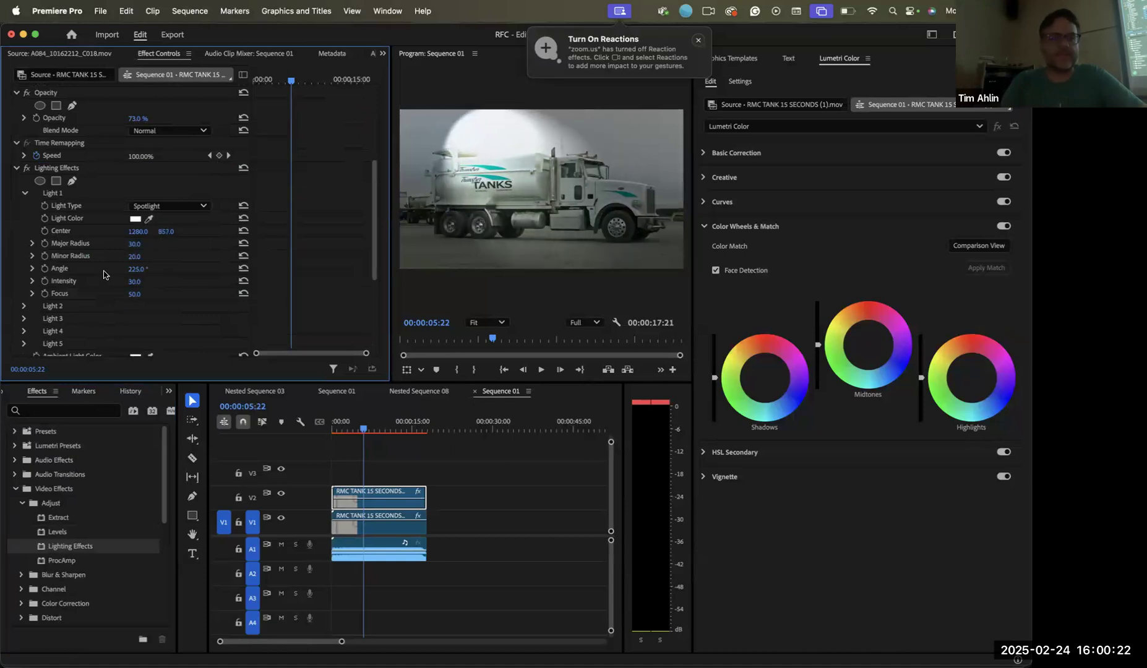
{"action": "left_click_drag", "start_coordinate": [139, 267], "coordinate": [177, 281]}
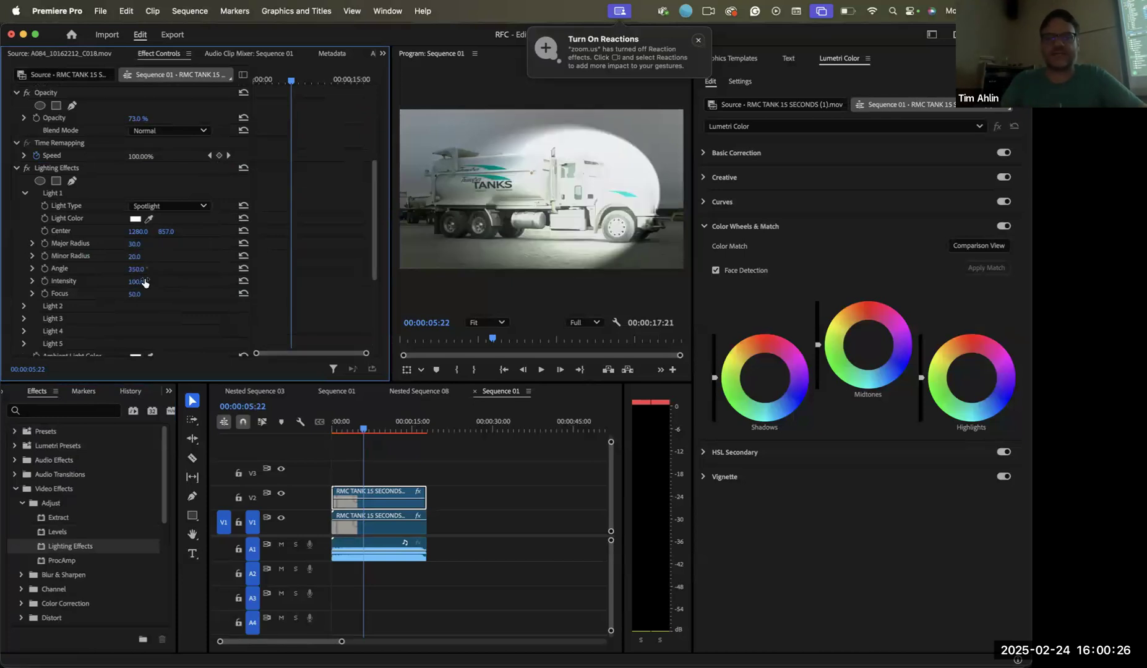
{"action": "key", "text": "super+z"}
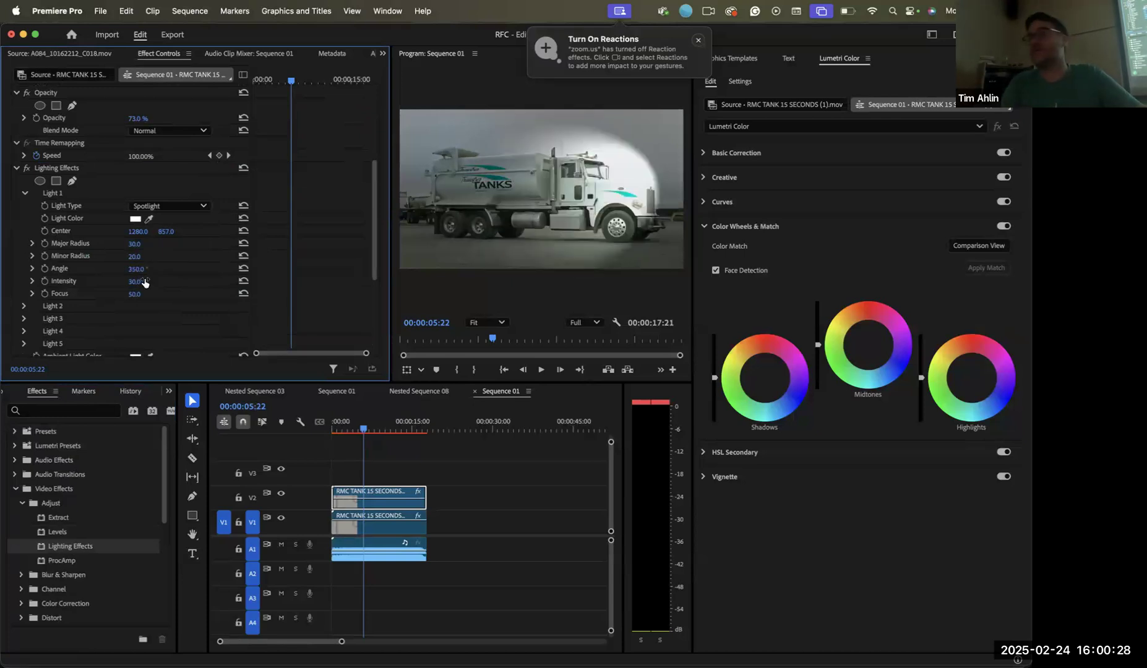
Set Light 2 of the Lighting Effects to Spotlight without keyframes and its vertical center to 1003
{"action": "scroll", "coordinate": [145, 283], "scroll_direction": "down", "scroll_amount": 3}
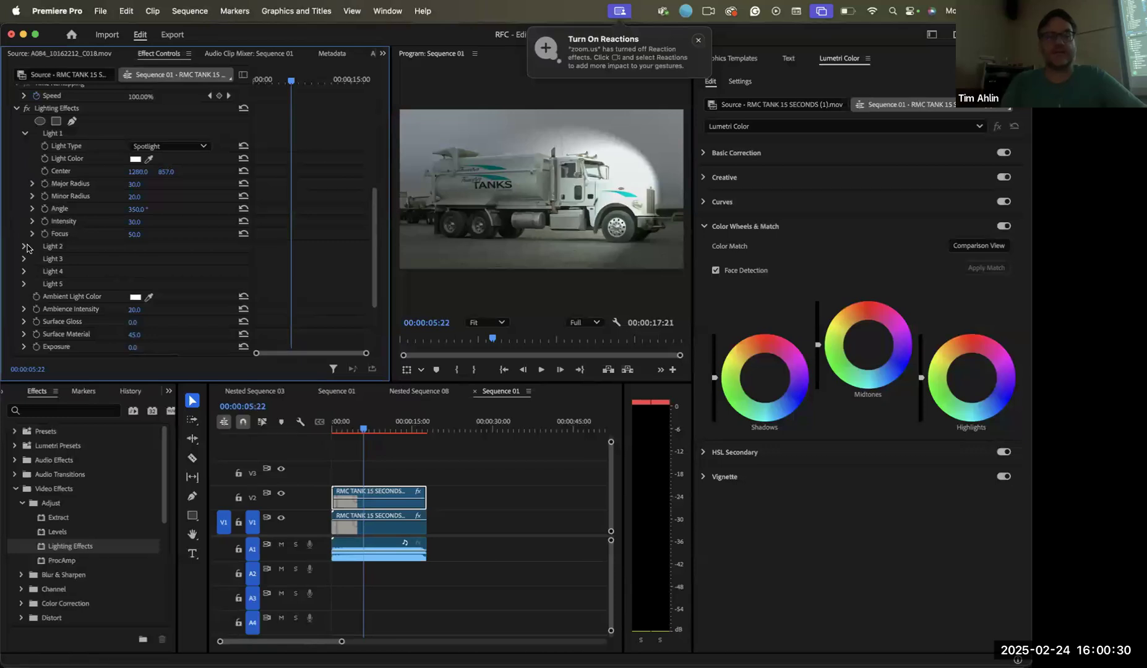
{"action": "left_click", "coordinate": [25, 246]}
{"action": "left_click", "coordinate": [45, 259]}
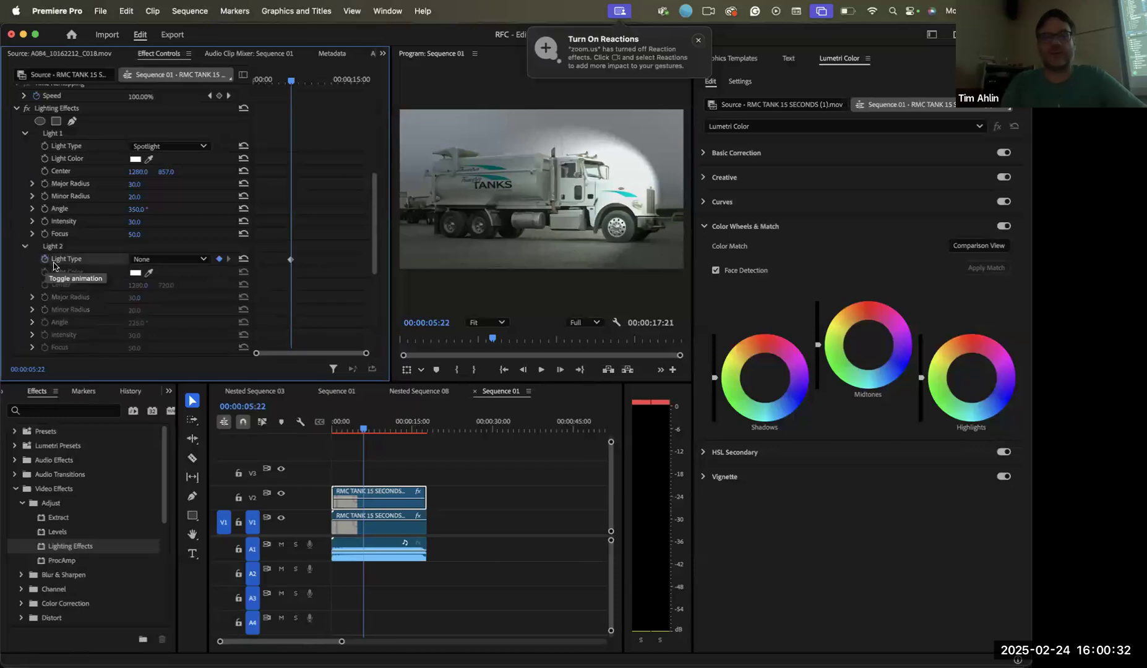
{"action": "left_click", "coordinate": [44, 260]}
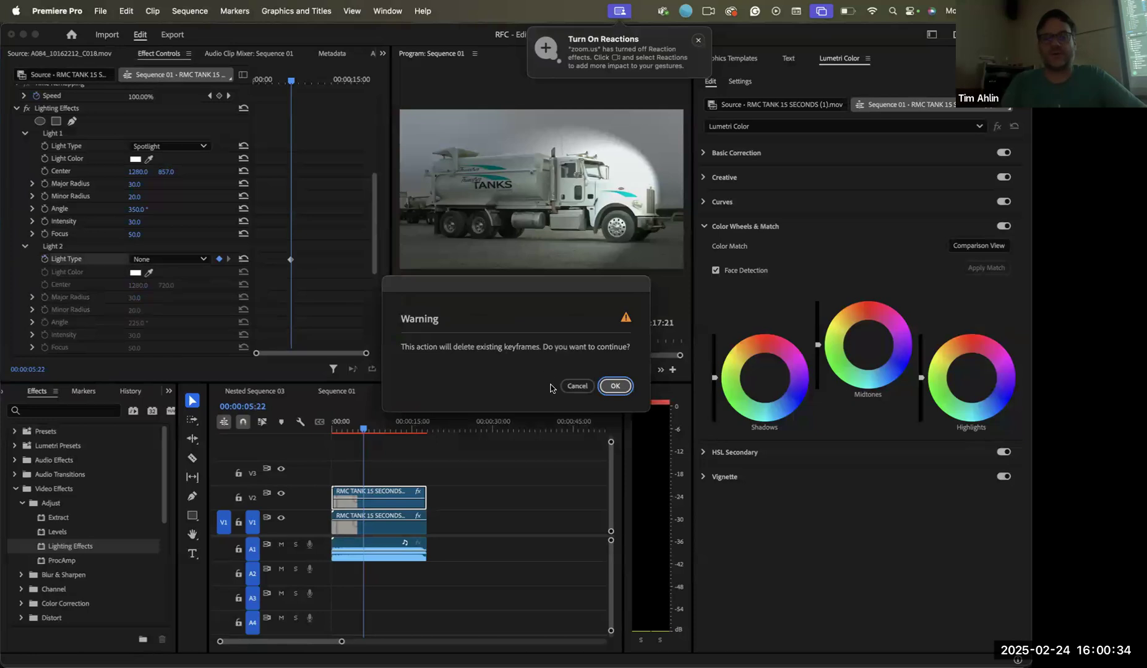
{"action": "left_click", "coordinate": [615, 386]}
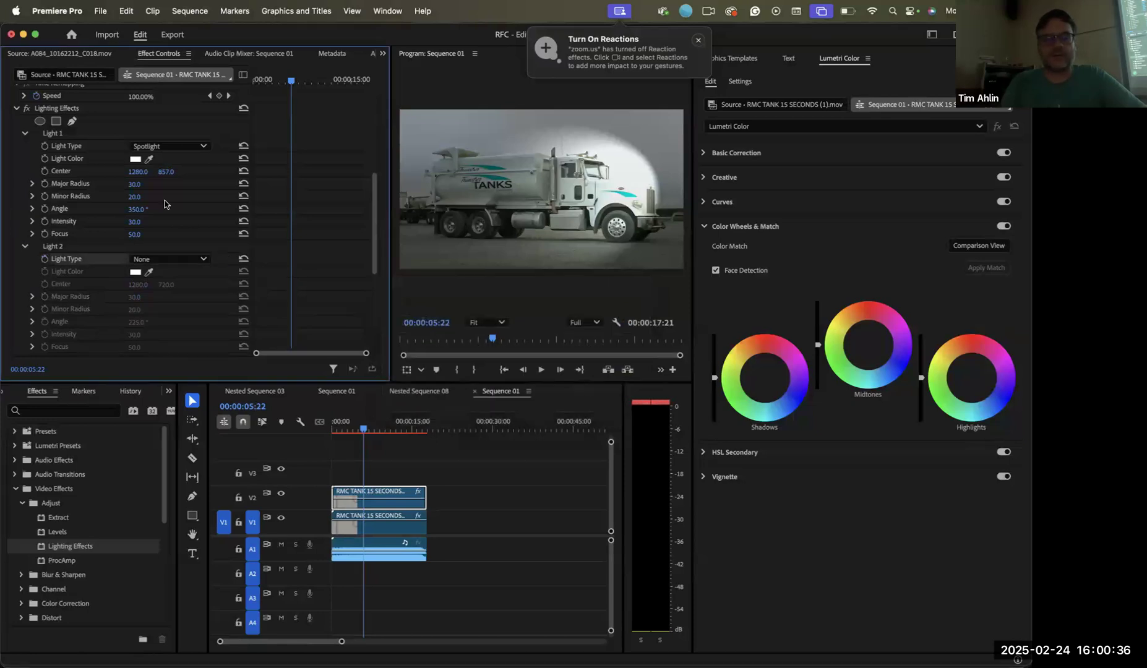
{"action": "left_click", "coordinate": [169, 259]}
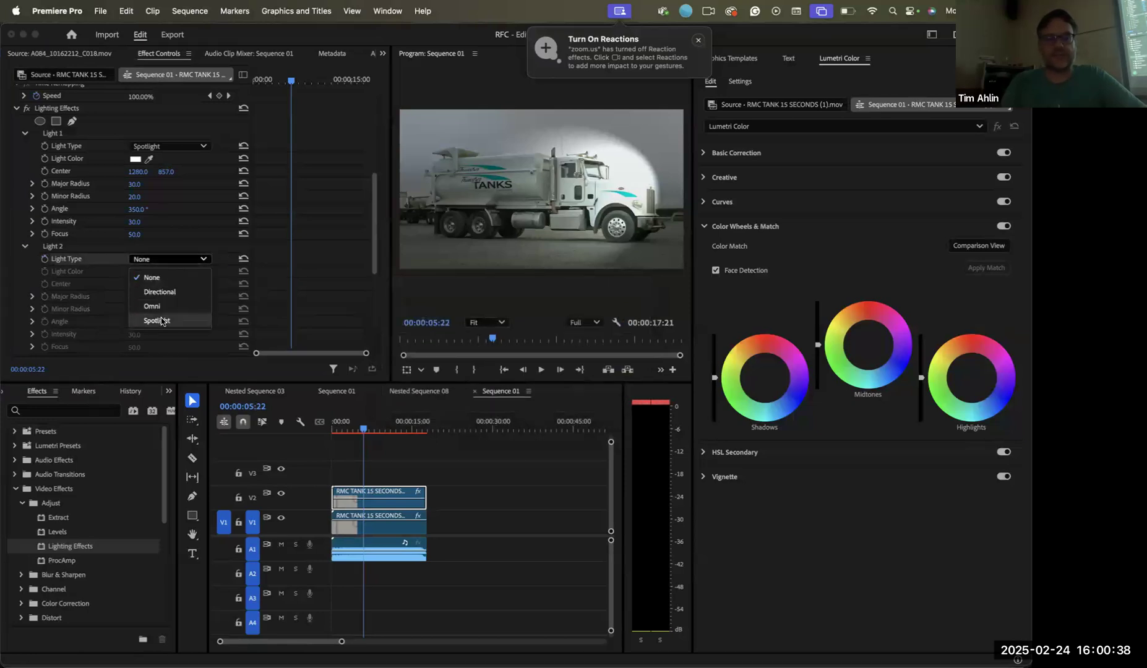
{"action": "left_click", "coordinate": [161, 317]}
{"action": "left_click_drag", "start_coordinate": [166, 284], "coordinate": [170, 285]}
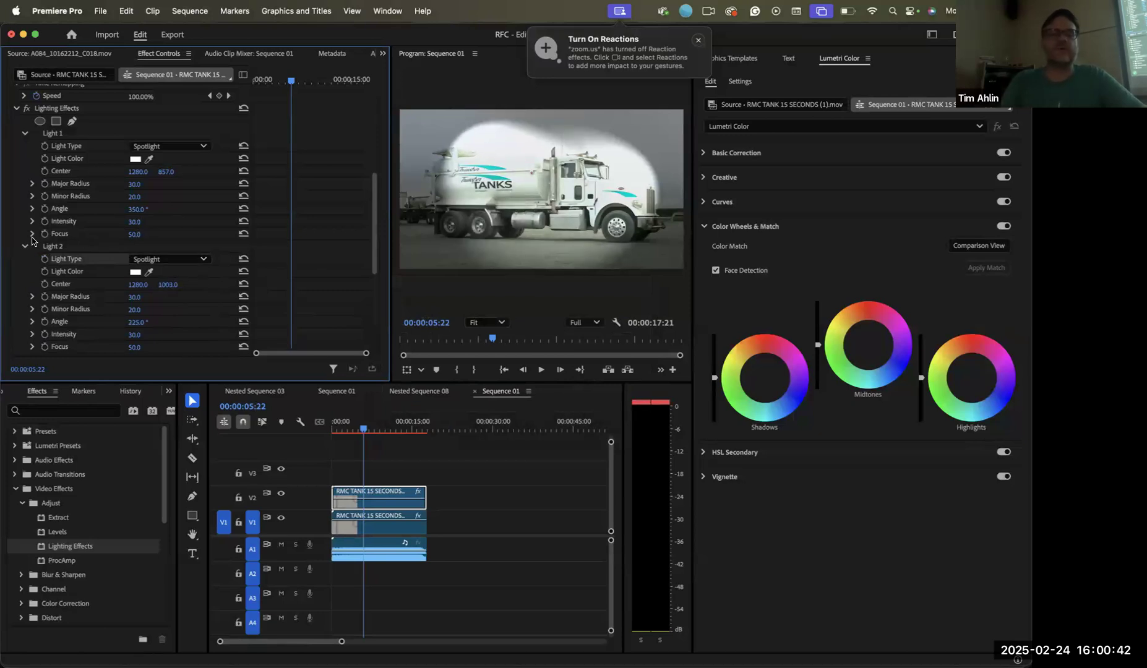
Look through the remaining Lighting Effects parameters and remove the effect from the V2 clip
{"action": "left_click", "coordinate": [23, 133]}
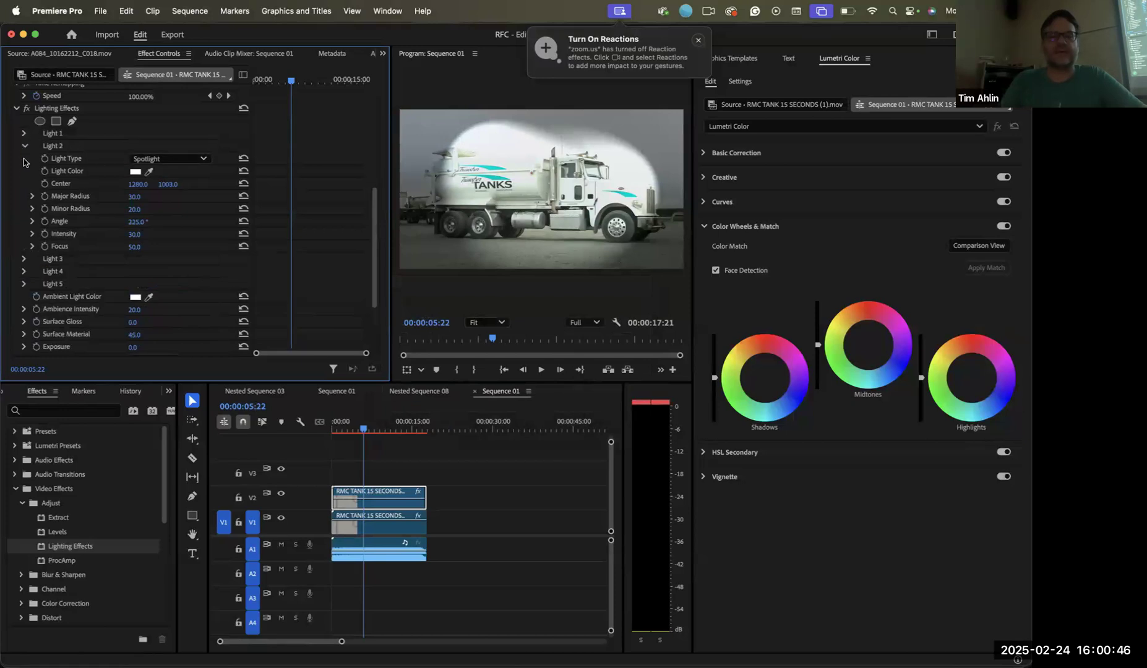
{"action": "scroll", "coordinate": [124, 326], "scroll_direction": "down", "scroll_amount": 2}
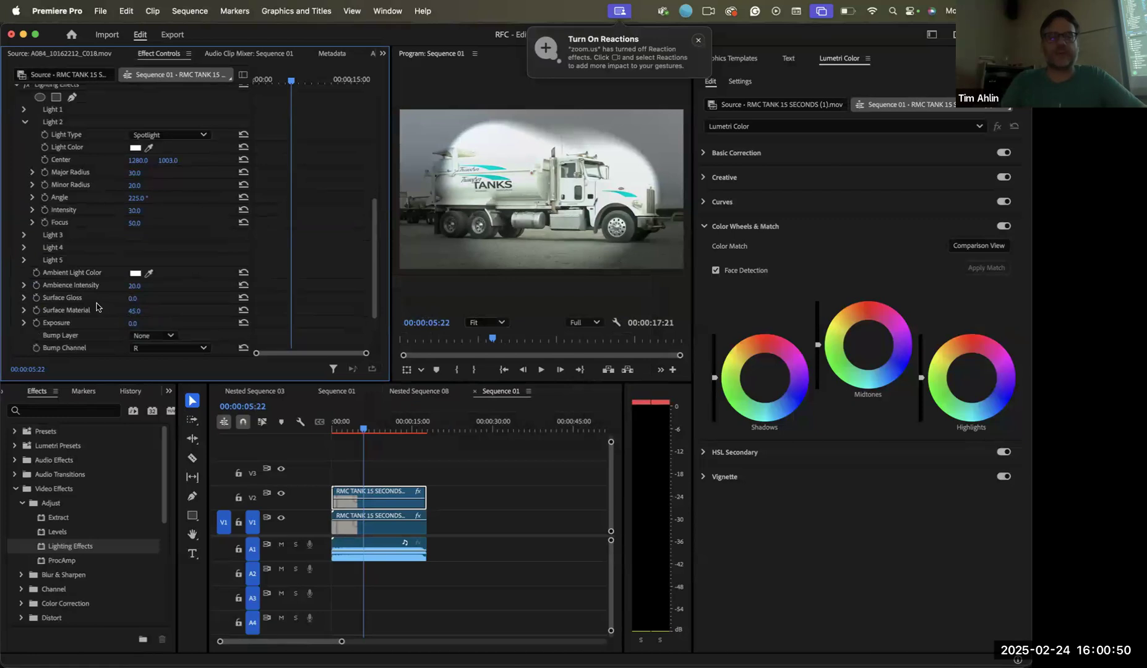
{"action": "scroll", "coordinate": [104, 307], "scroll_direction": "down", "scroll_amount": 5}
{"action": "scroll", "coordinate": [102, 302], "scroll_direction": "up", "scroll_amount": 15}
{"action": "left_click", "coordinate": [43, 219]}
{"action": "key", "text": "Delete"}
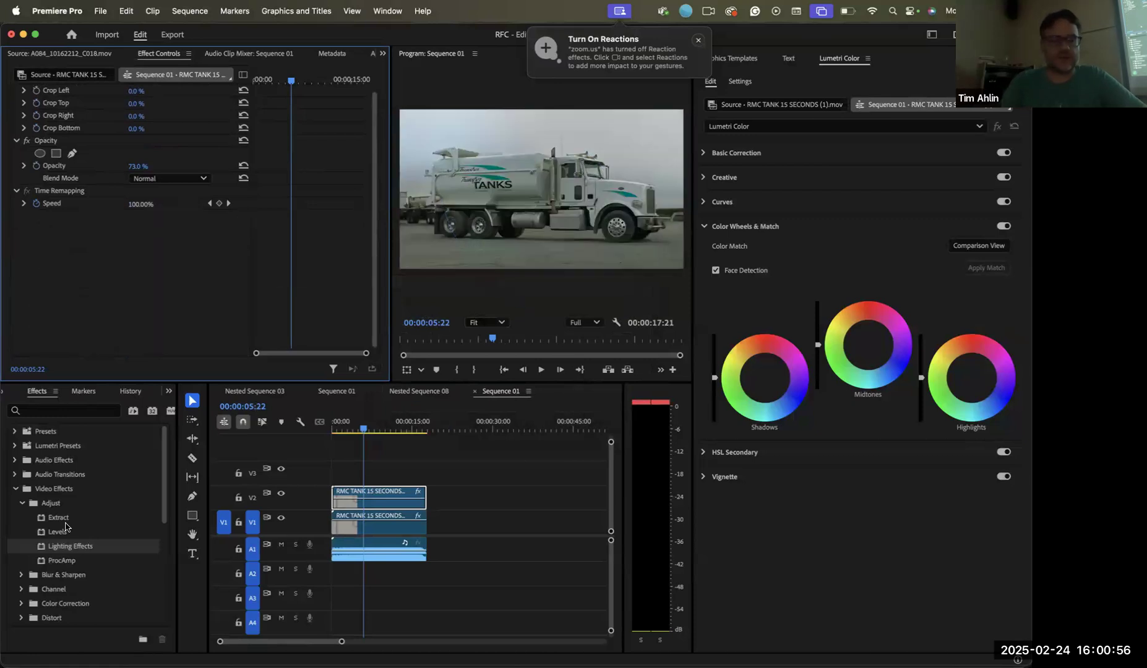
Try the ProcAmp effect on the V2 clip with Brightness 14 and Contrast 104, and remove it
{"action": "left_click", "coordinate": [58, 562]}
{"action": "left_click_drag", "start_coordinate": [120, 234], "coordinate": [149, 256]}
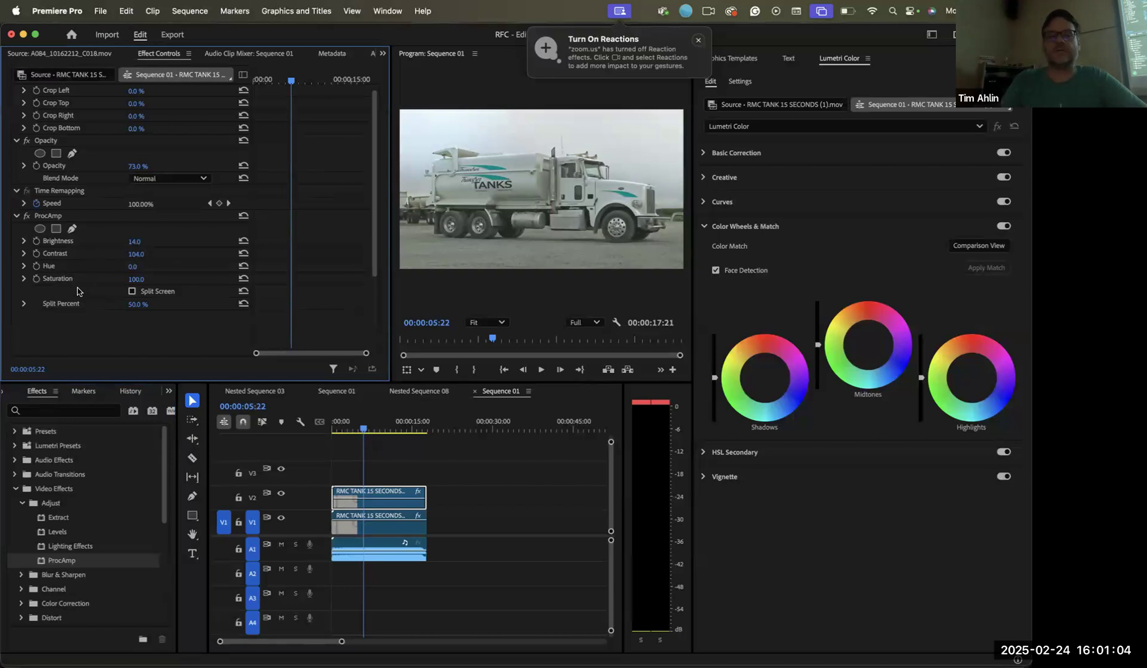
{"action": "left_click", "coordinate": [50, 213]}
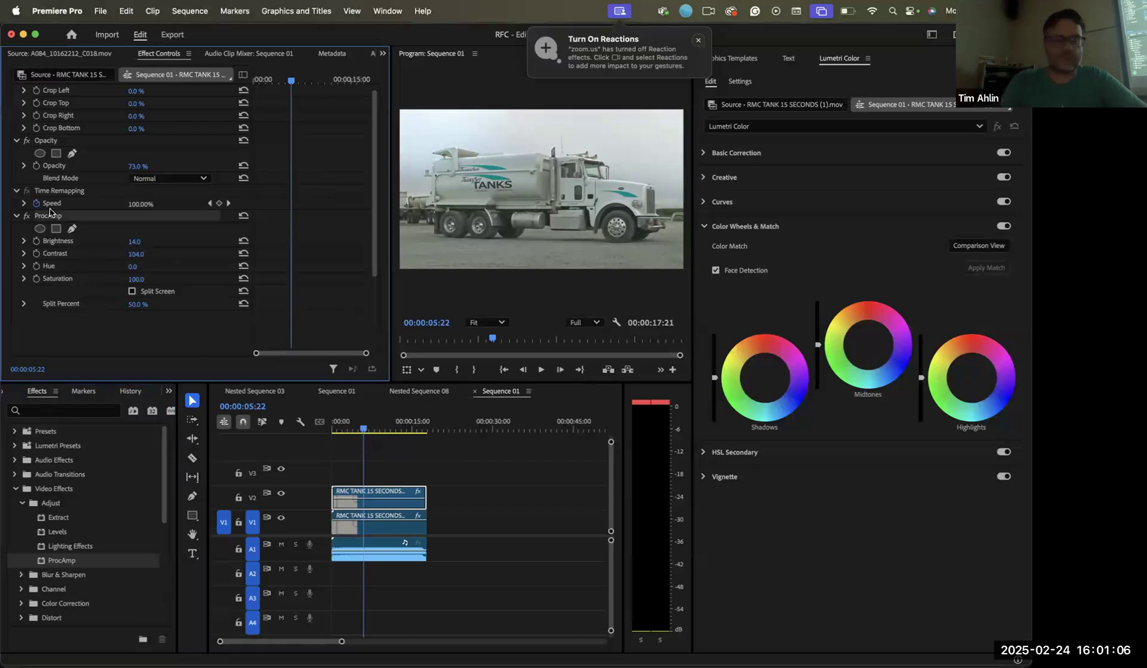
{"action": "key", "text": "Delete"}
Apply Directional Blur from the Blur & Sharpen group to the V2 clip and set its Direction to 53°
{"action": "left_click", "coordinate": [20, 502]}
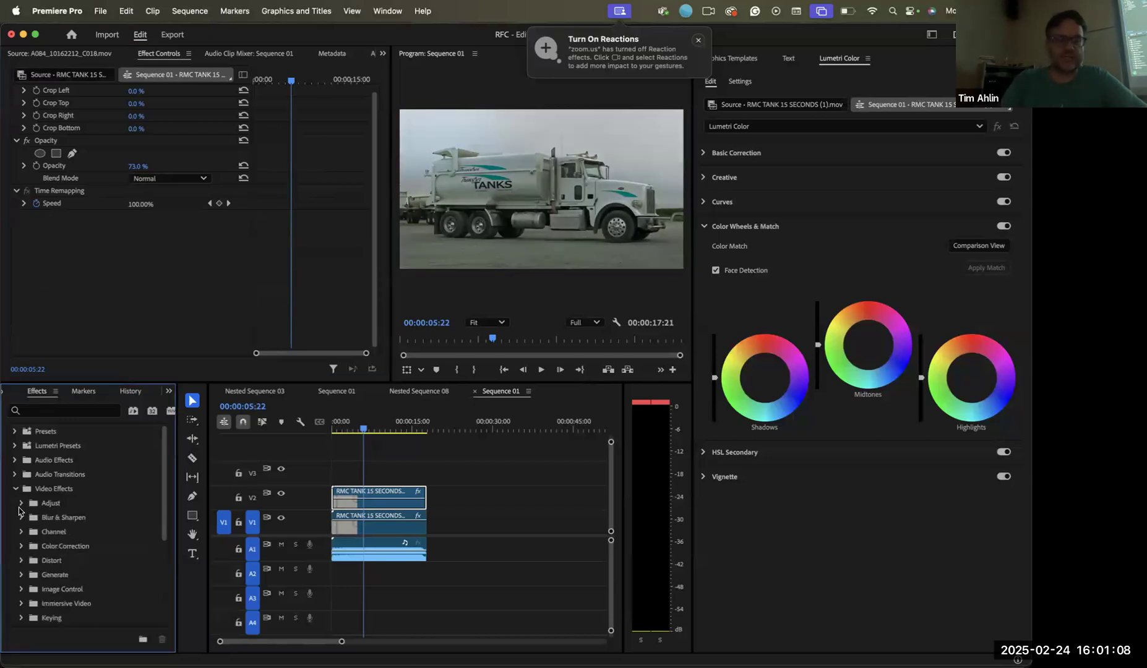
{"action": "left_click", "coordinate": [21, 517]}
{"action": "left_click", "coordinate": [58, 549]}
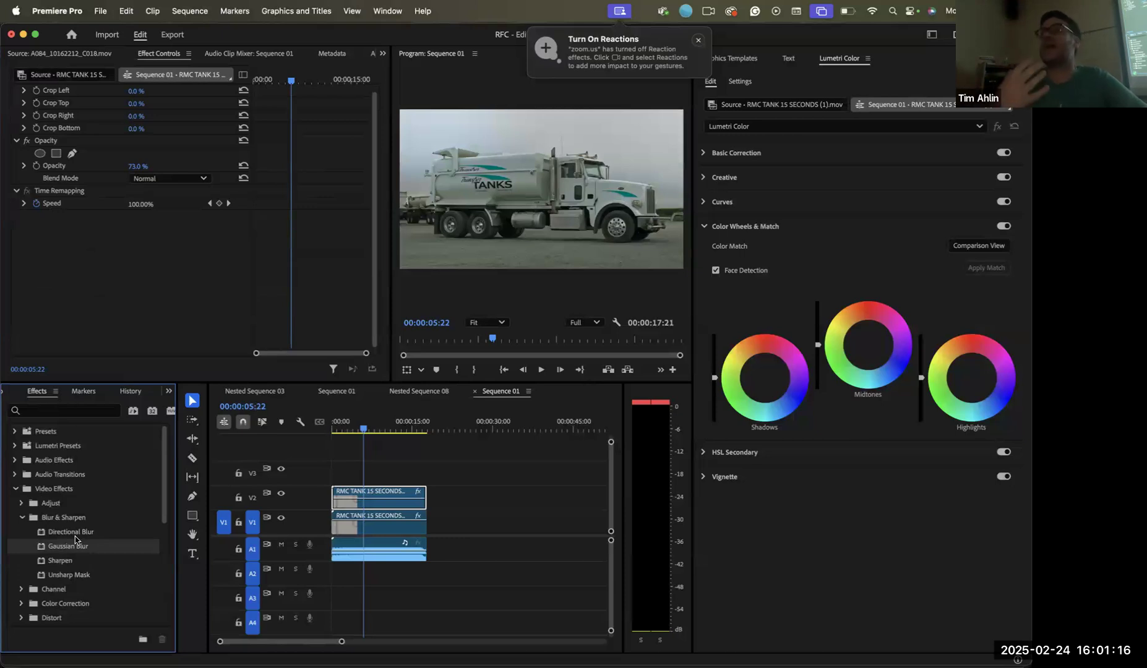
{"action": "left_click", "coordinate": [75, 534]}
{"action": "left_click_drag", "start_coordinate": [283, 517], "coordinate": [376, 498]}
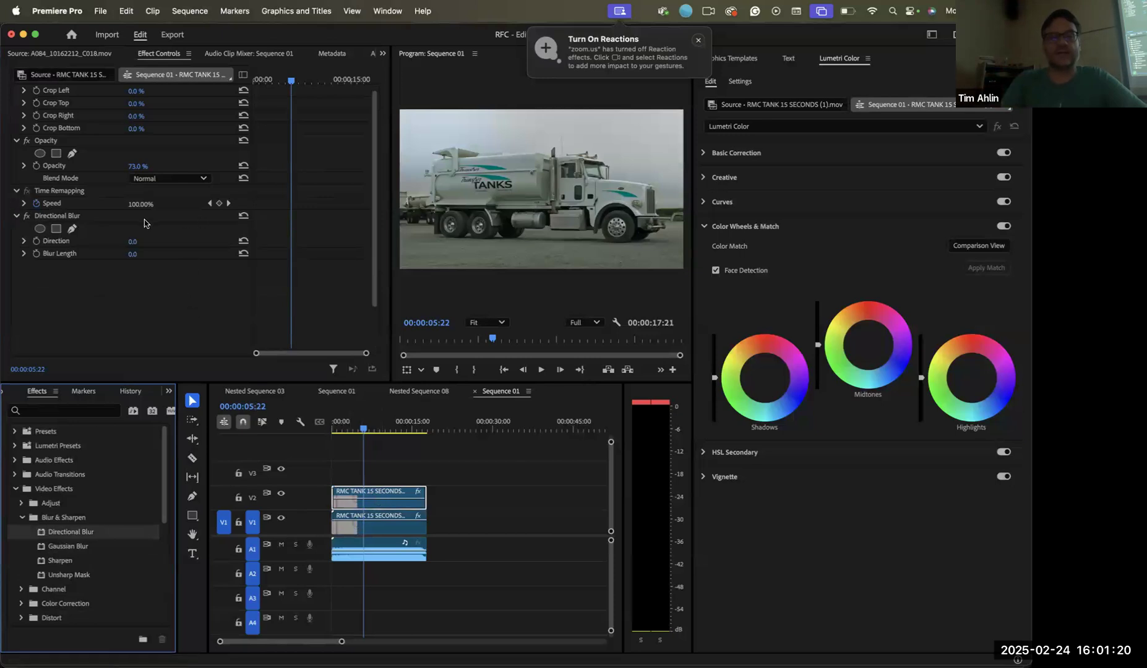
{"action": "left_click", "coordinate": [132, 244]}
{"action": "left_click_drag", "start_coordinate": [132, 243], "coordinate": [141, 244]}
Delete the upper copy of the commercial from track V2
{"action": "left_click", "coordinate": [360, 520]}
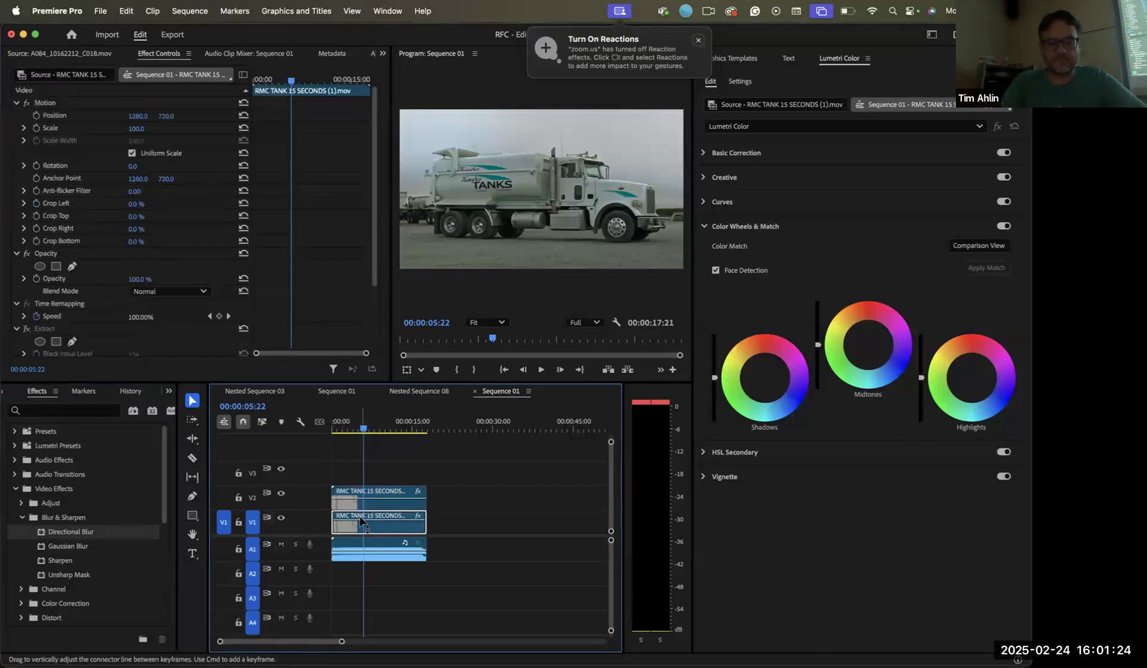
{"action": "left_click", "coordinate": [354, 500]}
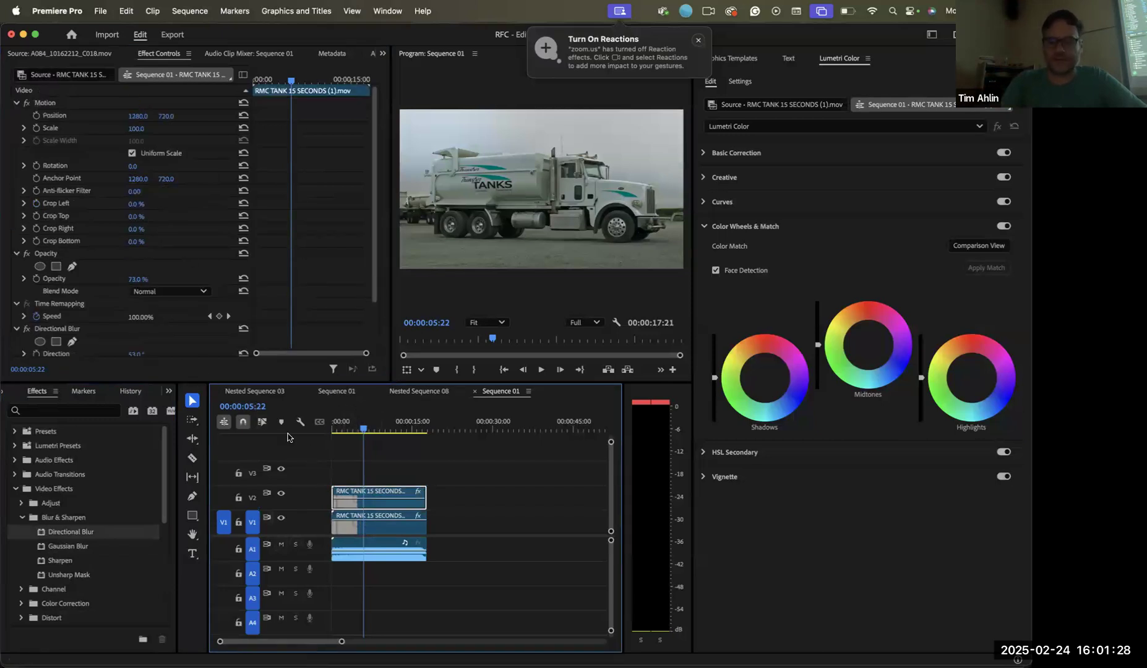
{"action": "key", "text": "Delete"}
Remove the disabled Extract effect from the V1 clip
{"action": "left_click", "coordinate": [375, 512]}
{"action": "scroll", "coordinate": [94, 295], "scroll_direction": "down", "scroll_amount": 3}
{"action": "left_click", "coordinate": [53, 250]}
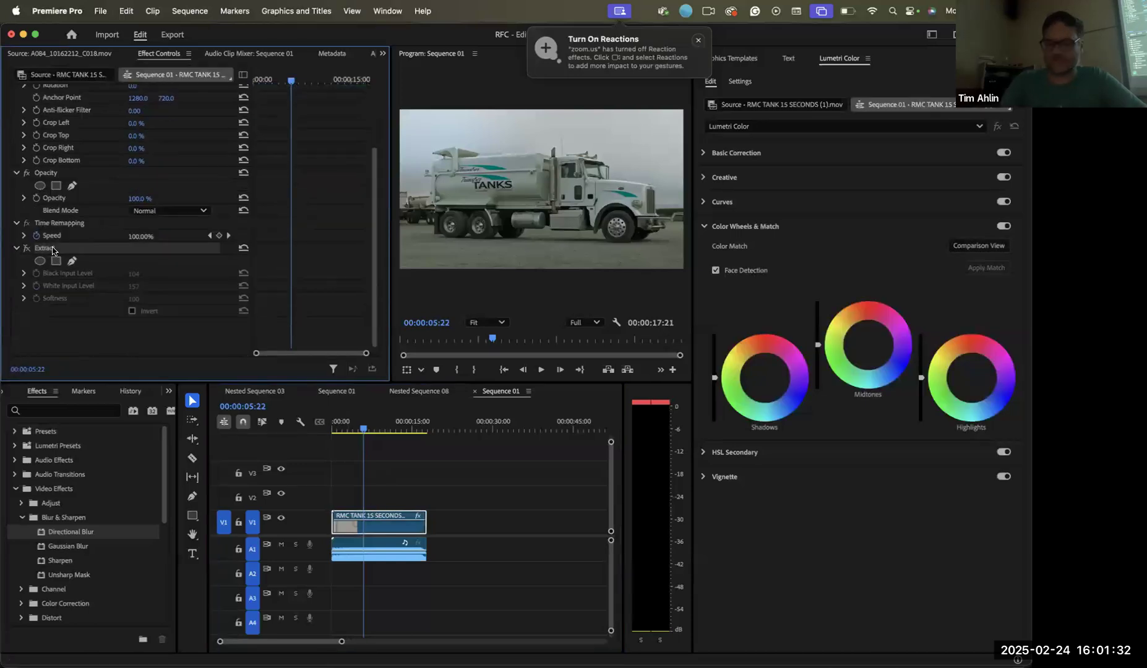
{"action": "key", "text": "Delete"}
Apply Directional Blur to the V1 clip with Direction 1x87° and Blur Length 318
{"action": "left_click_drag", "start_coordinate": [70, 532], "coordinate": [179, 286]}
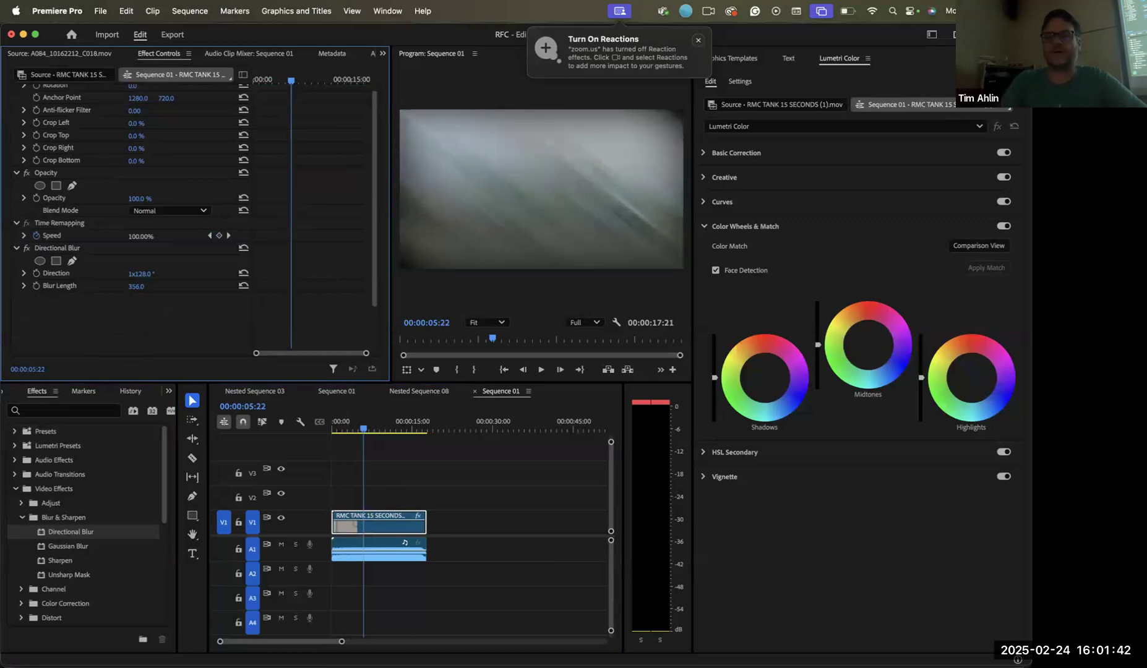
{"action": "left_click_drag", "start_coordinate": [137, 274], "coordinate": [232, 273]}
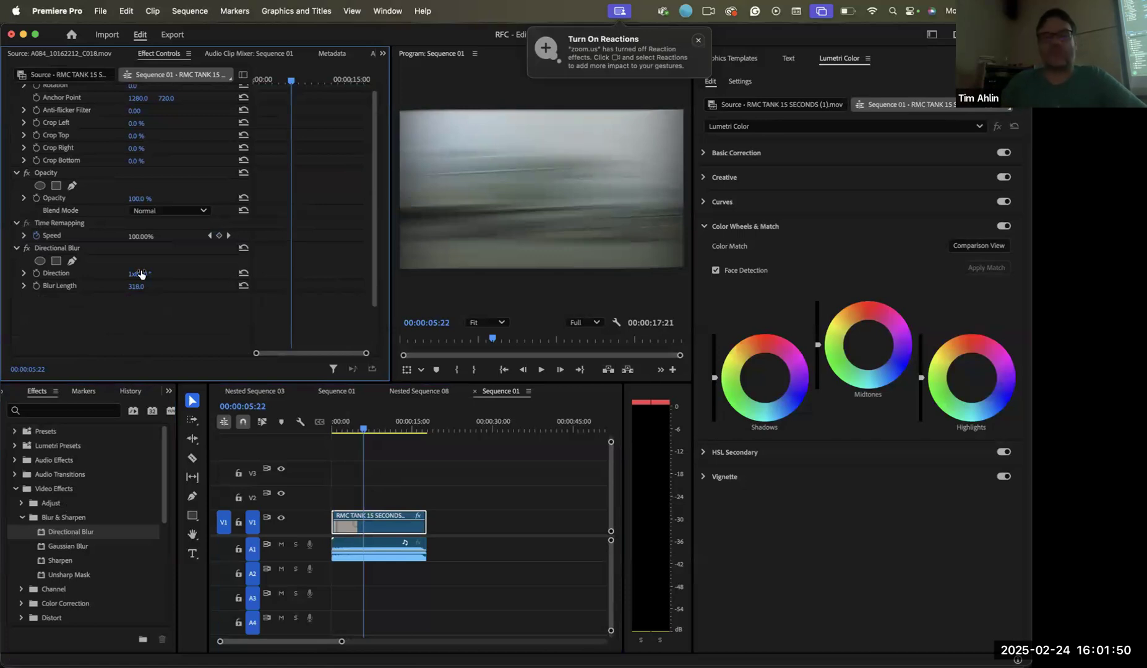
Draw a freeform mask for the Directional Blur and shape it over the rear part of the truck's tank
{"action": "left_click", "coordinate": [70, 264]}
{"action": "left_click", "coordinate": [455, 143]}
{"action": "left_click", "coordinate": [525, 138]}
{"action": "left_click", "coordinate": [461, 189]}
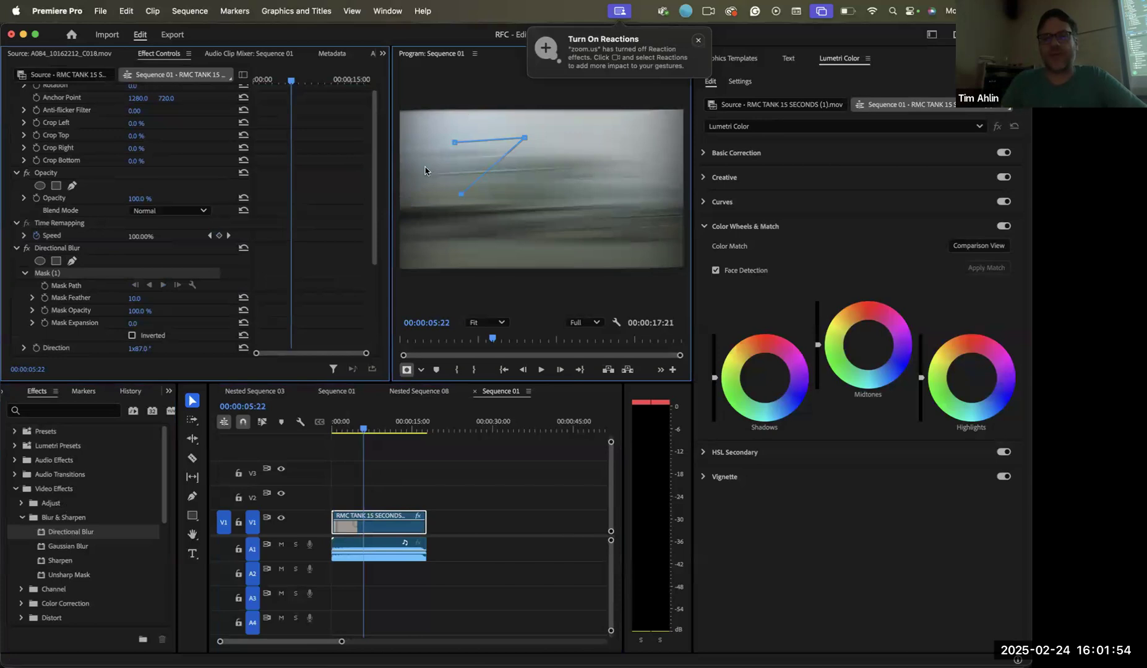
{"action": "left_click", "coordinate": [448, 146]}
{"action": "left_click_drag", "start_coordinate": [483, 159], "coordinate": [440, 184]}
{"action": "left_click", "coordinate": [432, 500]}
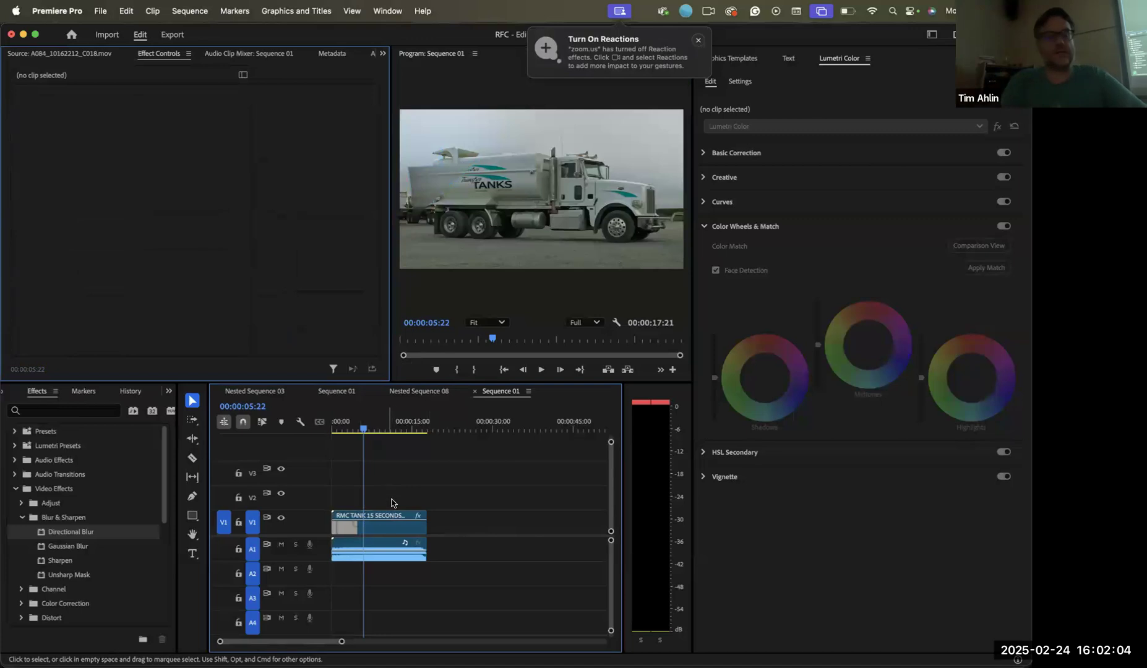
Remove the masked Directional Blur effect from the V1 clip
{"action": "left_click", "coordinate": [380, 523]}
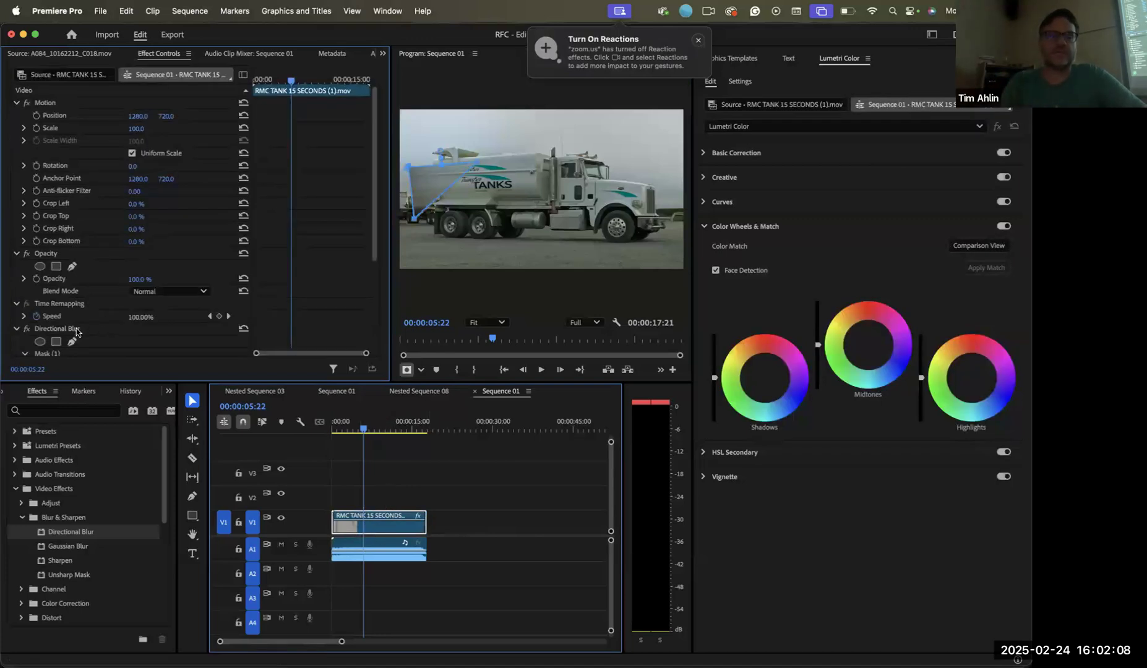
{"action": "left_click", "coordinate": [77, 331]}
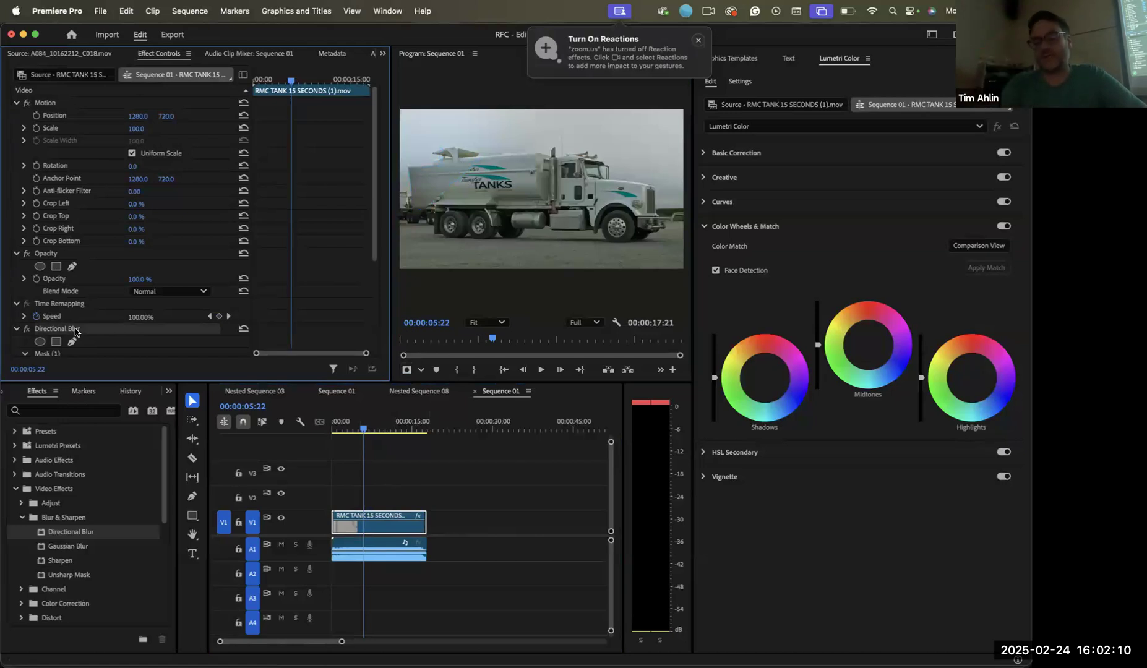
{"action": "key", "text": "BackSpace"}
Try Gaussian Blur on the V1 clip with Blurriness 66, and remove it
{"action": "left_click_drag", "start_coordinate": [60, 547], "coordinate": [361, 284]}
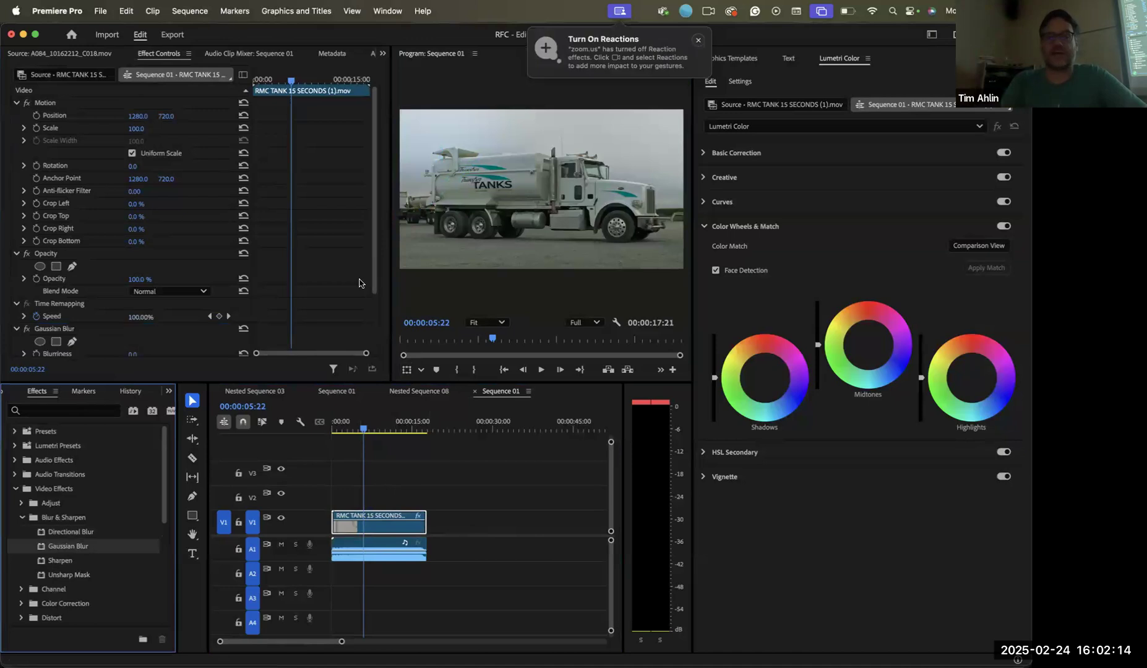
{"action": "scroll", "coordinate": [150, 319], "scroll_direction": "down", "scroll_amount": 3}
{"action": "mouse_move", "coordinate": [138, 297]}
{"action": "left_mouse_down"}
{"action": "mouse_move", "coordinate": [161, 297]}
{"action": "mouse_move", "coordinate": [145, 295]}
{"action": "left_mouse_up"}
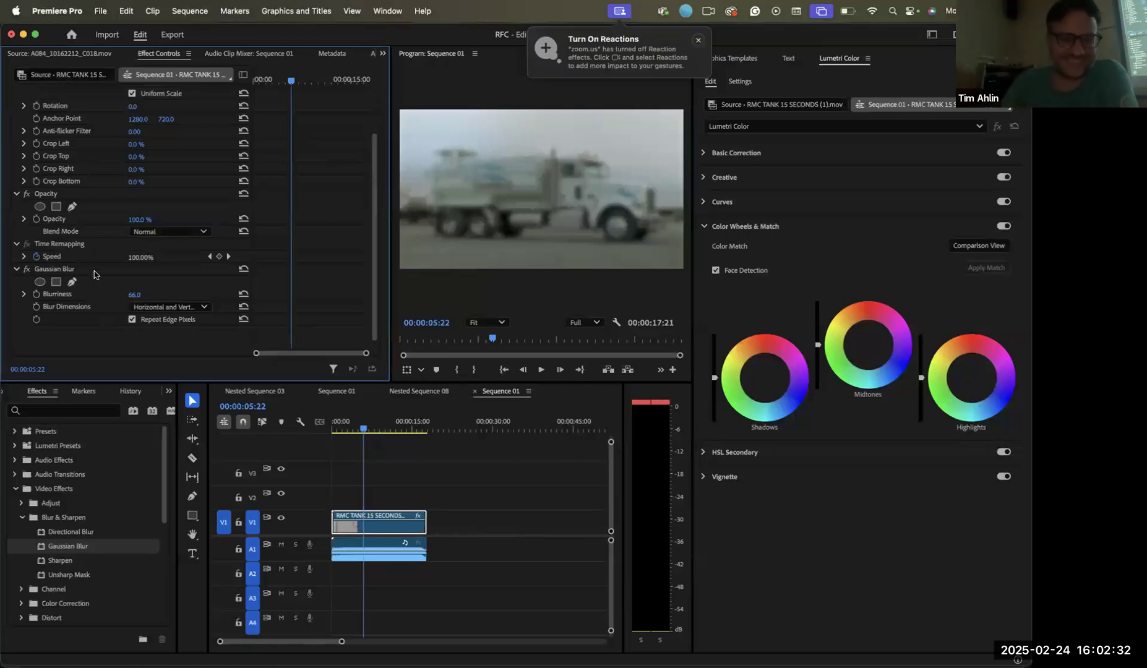
{"action": "left_click", "coordinate": [38, 269]}
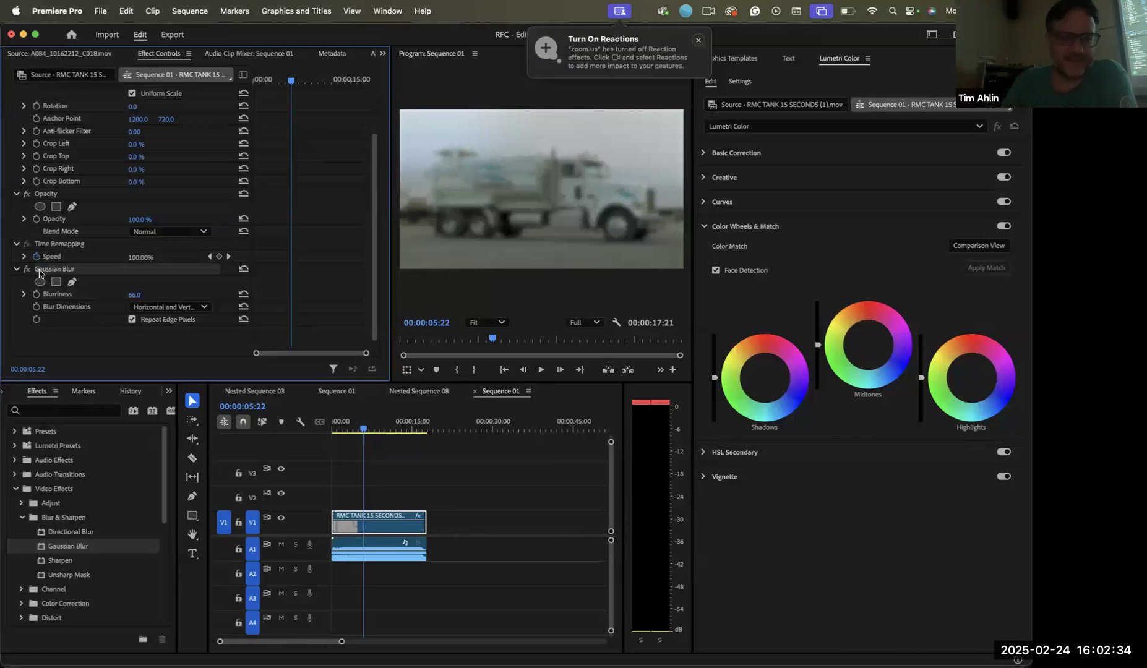
{"action": "key", "text": "Delete"}
Apply the Sharpen effect to the V1 clip with Sharpen Amount 578 and play the sequence
{"action": "left_click", "coordinate": [68, 561]}
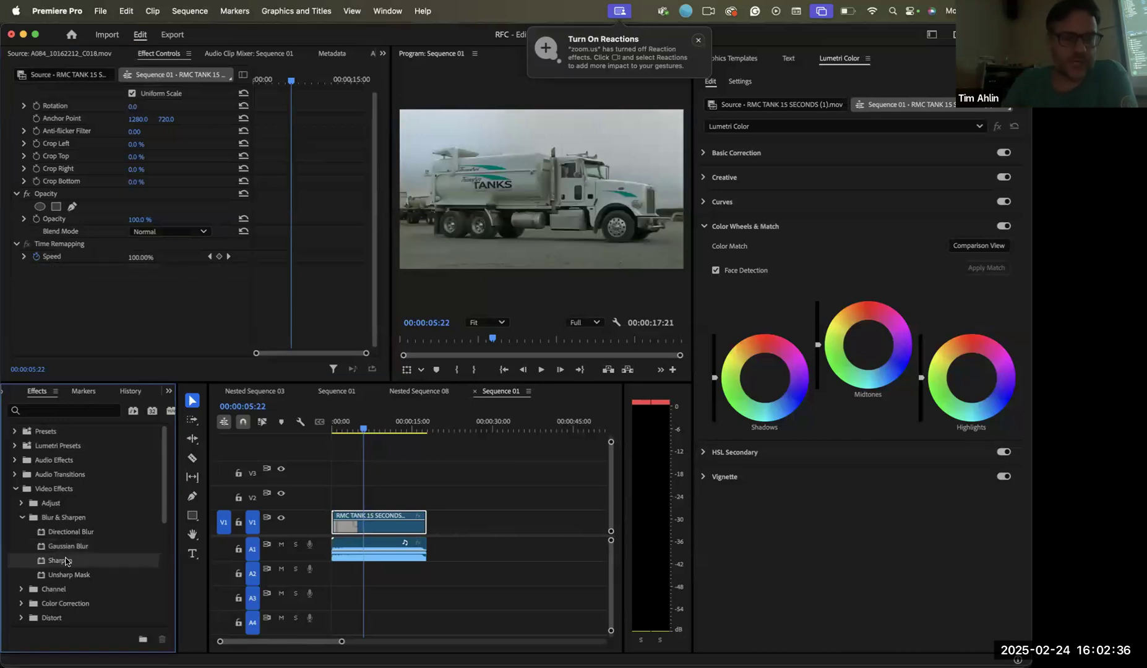
{"action": "left_click_drag", "start_coordinate": [112, 336], "coordinate": [113, 337]}
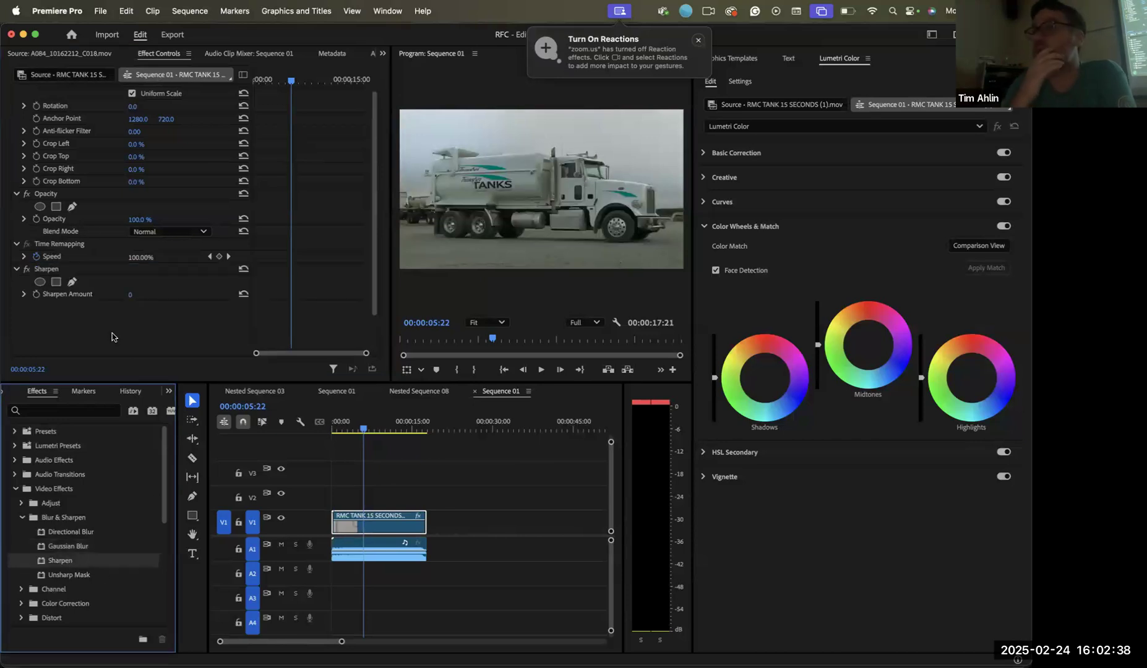
{"action": "left_click", "coordinate": [375, 454]}
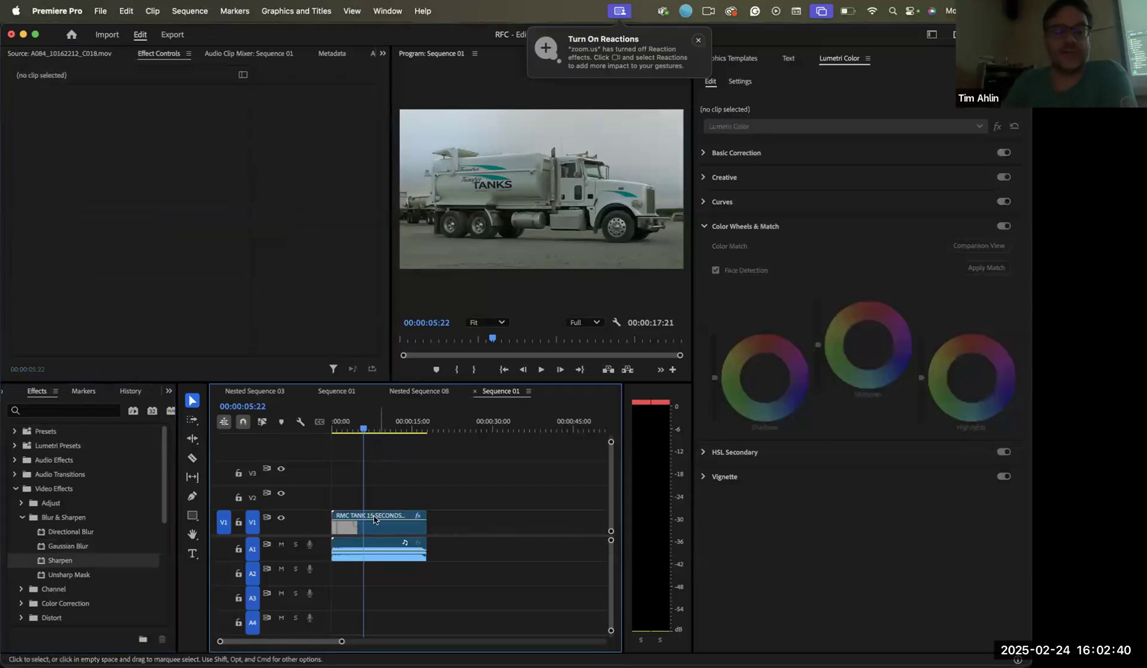
{"action": "left_click", "coordinate": [375, 523]}
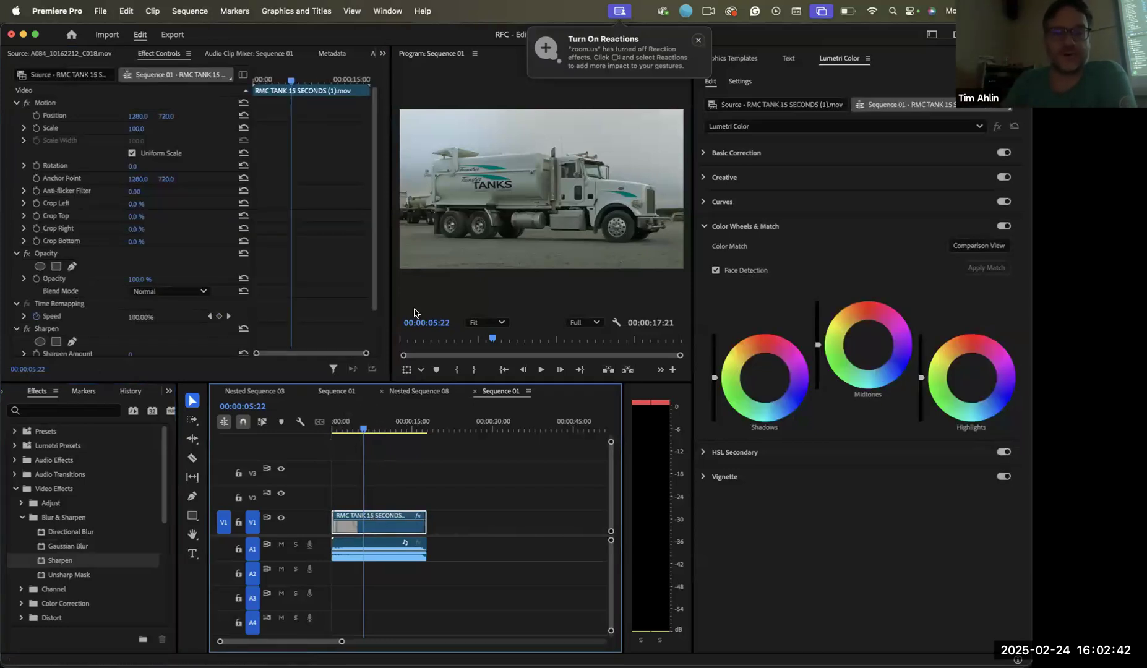
{"action": "scroll", "coordinate": [143, 318], "scroll_direction": "down", "scroll_amount": 3}
{"action": "left_click_drag", "start_coordinate": [131, 313], "coordinate": [235, 312]}
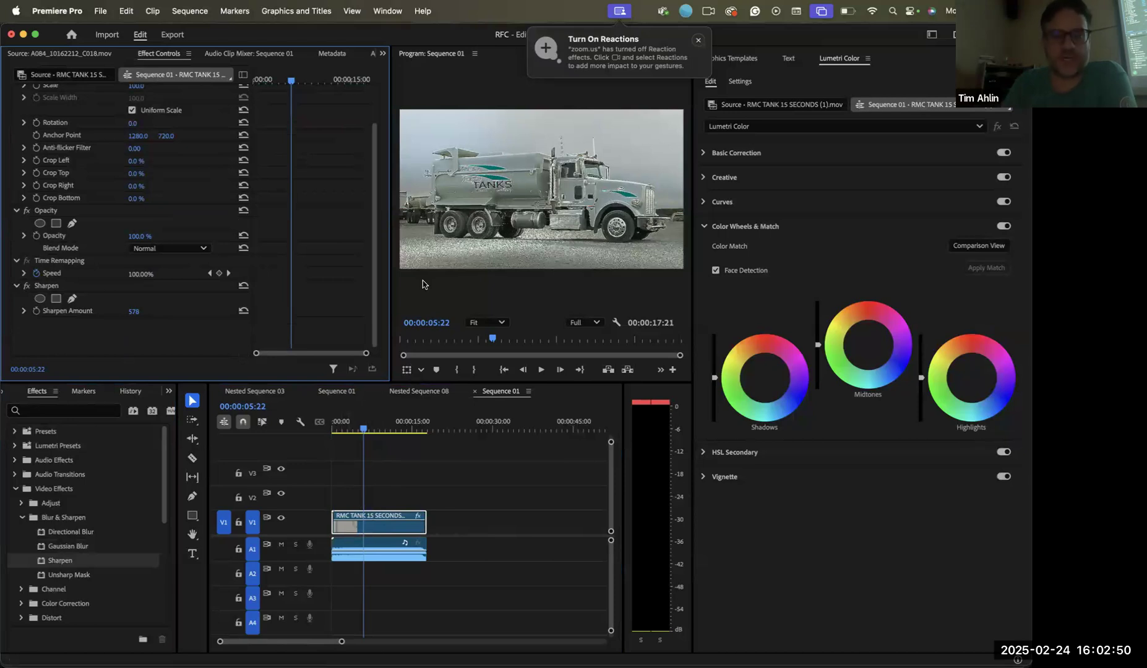
{"action": "key", "text": "space"}
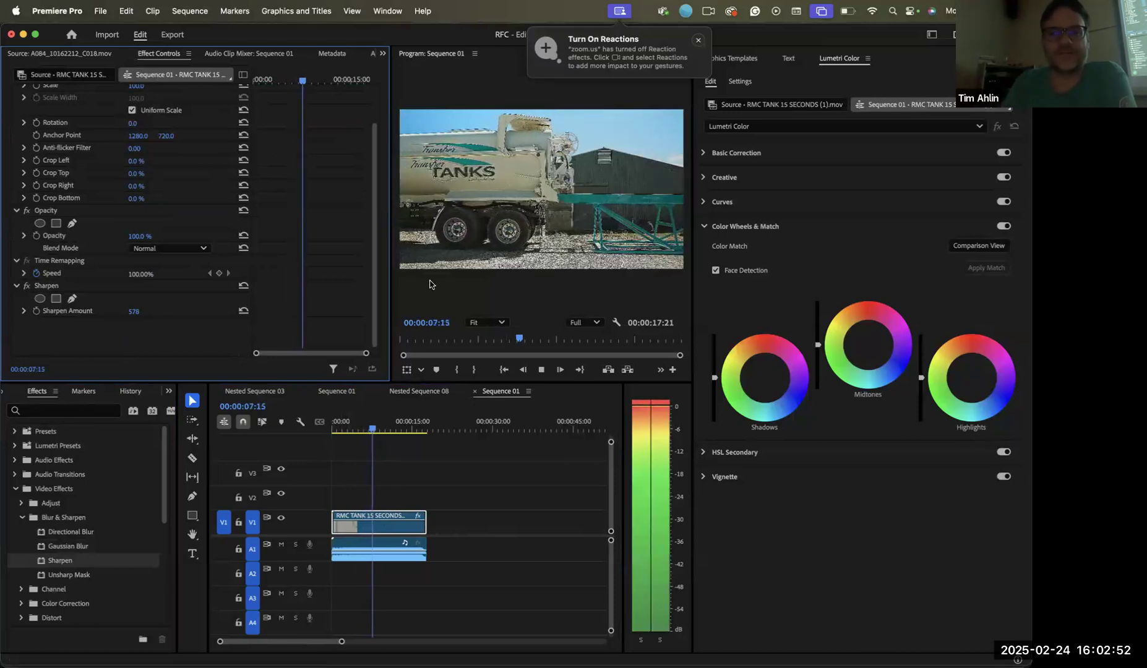
Preview the sharpened commercial in an enlarged program view, restore the workspace and stop playback
{"action": "key", "text": "grave"}
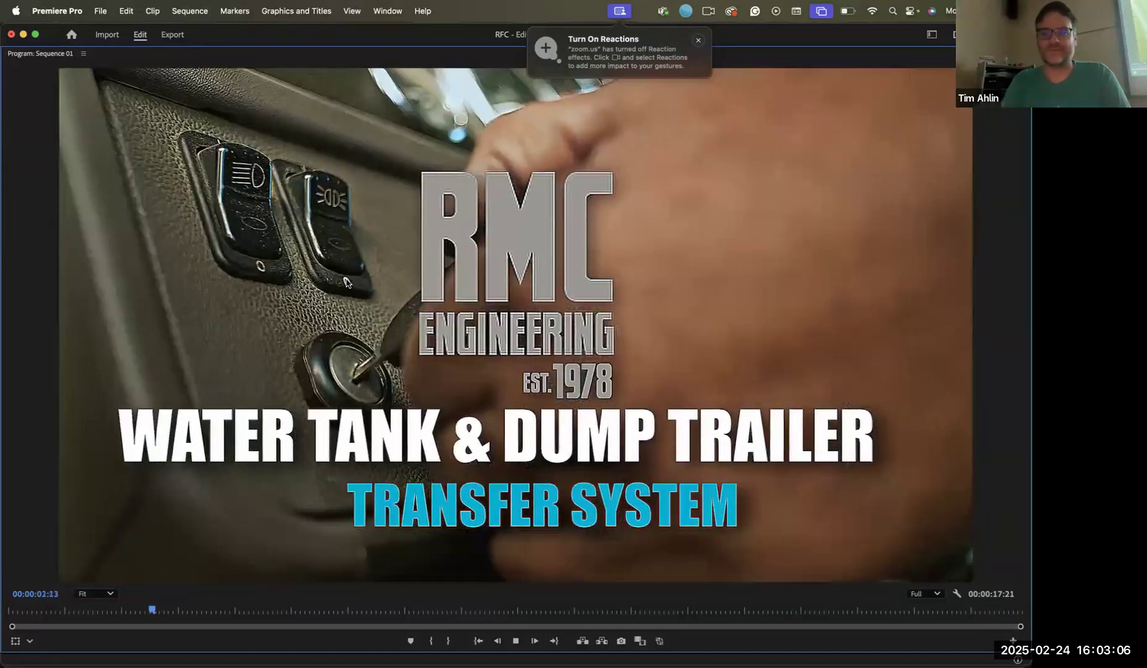
{"action": "key", "text": "grave"}
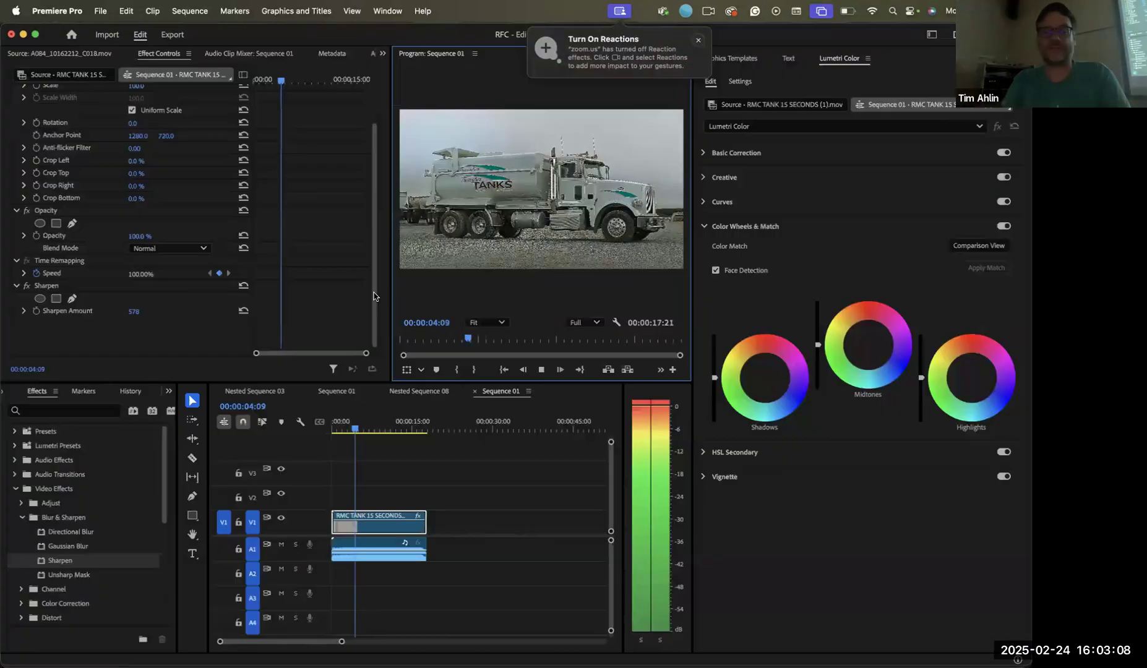
{"action": "left_click", "coordinate": [381, 498]}
{"action": "key", "text": "space"}
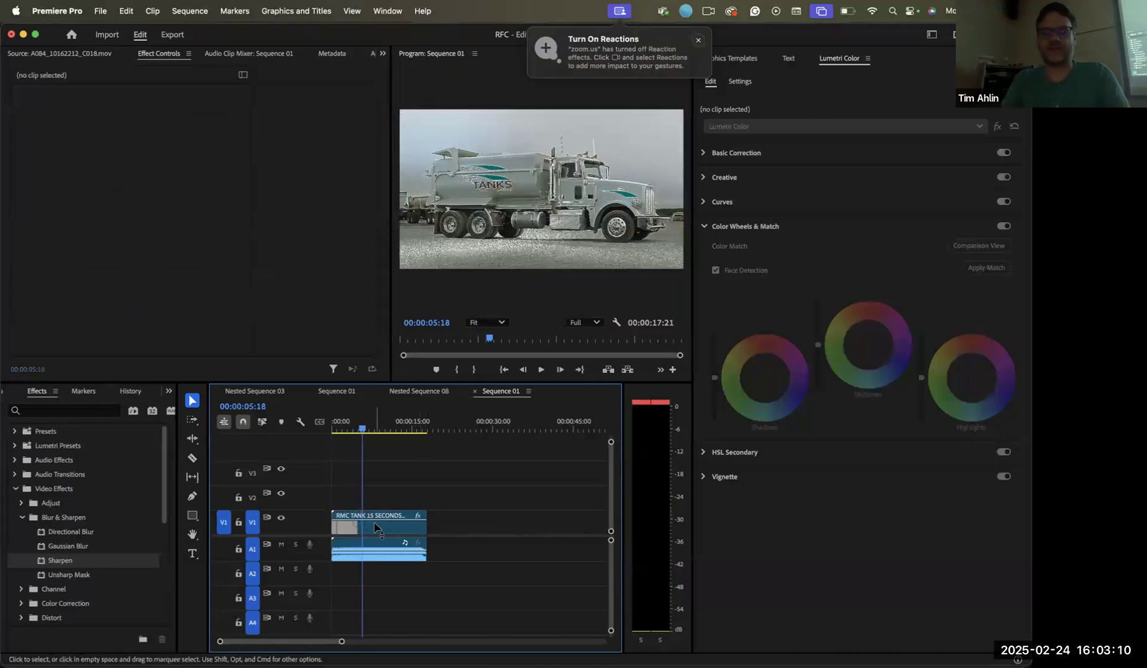
Remove the Sharpen effect from the V1 clip
{"action": "left_click", "coordinate": [381, 524]}
{"action": "scroll", "coordinate": [146, 280], "scroll_direction": "down", "scroll_amount": 3}
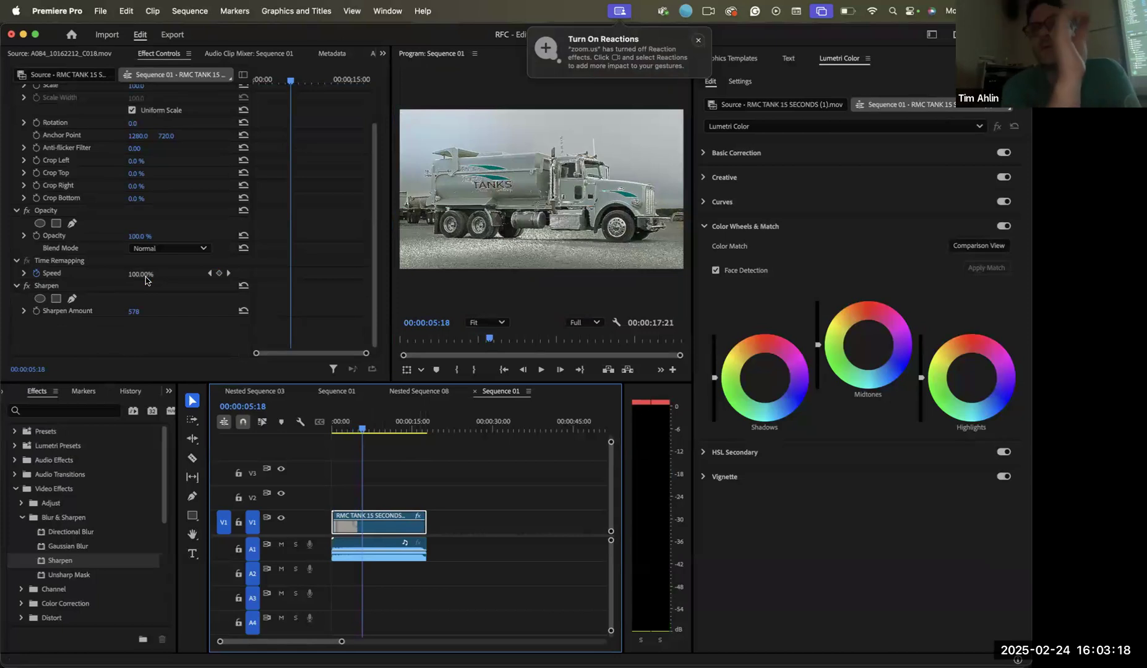
{"action": "left_click", "coordinate": [50, 289]}
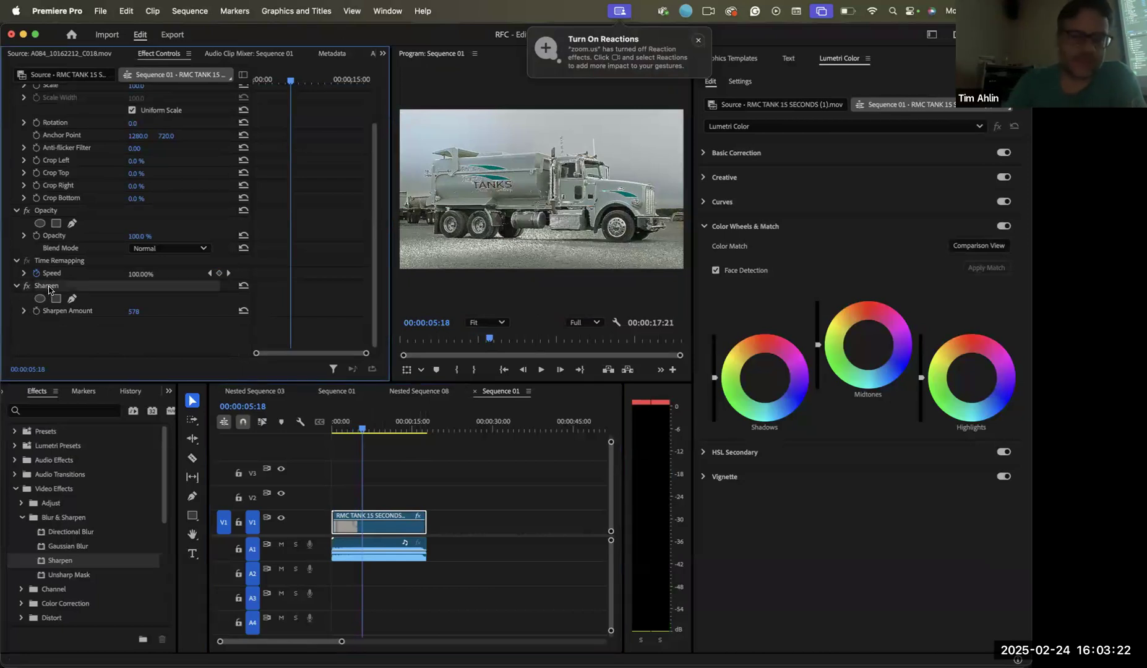
{"action": "key", "text": "Delete"}
Try Unsharp Mask on the V1 clip with Amount 5, and remove it
{"action": "left_click_drag", "start_coordinate": [88, 574], "coordinate": [154, 353]}
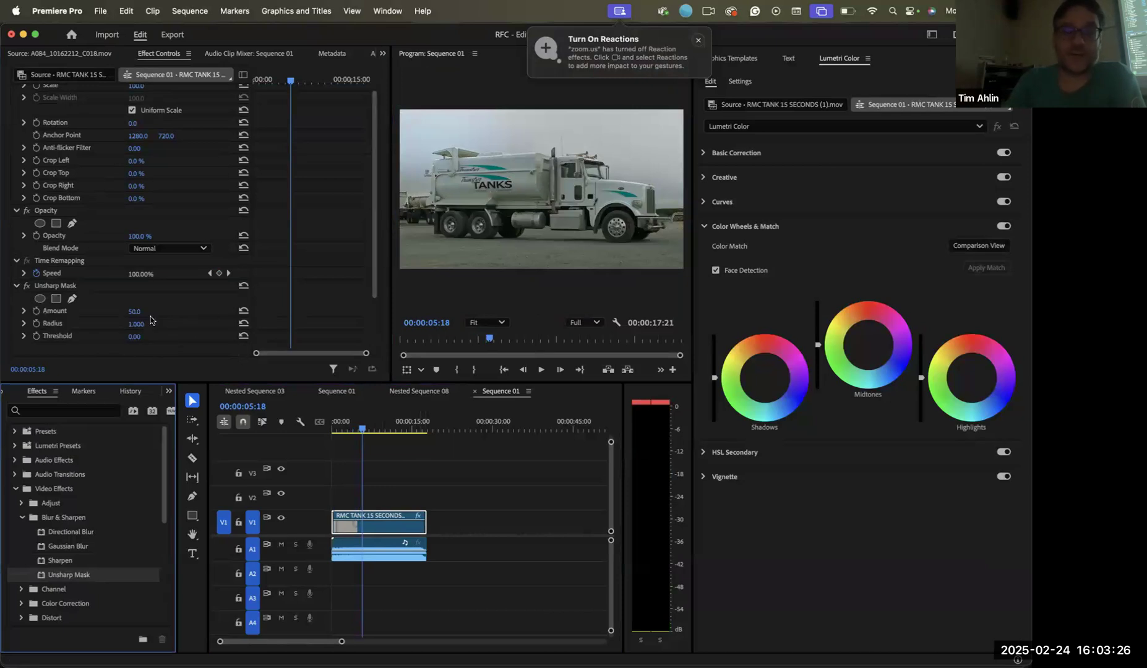
{"action": "left_click_drag", "start_coordinate": [137, 315], "coordinate": [68, 315]}
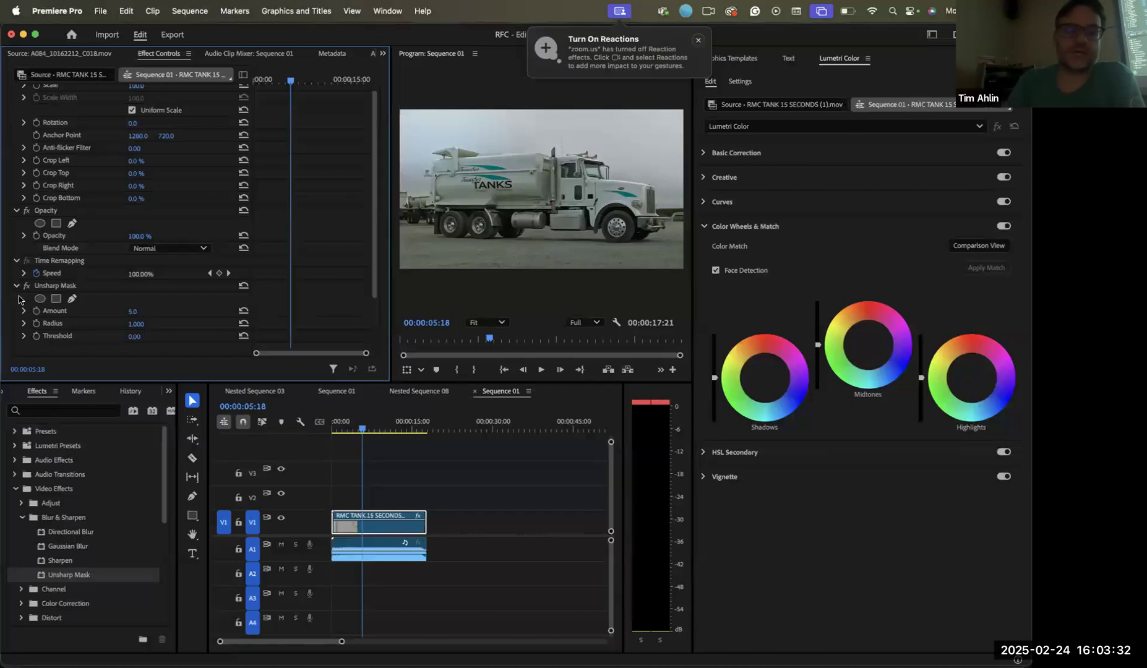
{"action": "left_click", "coordinate": [44, 288]}
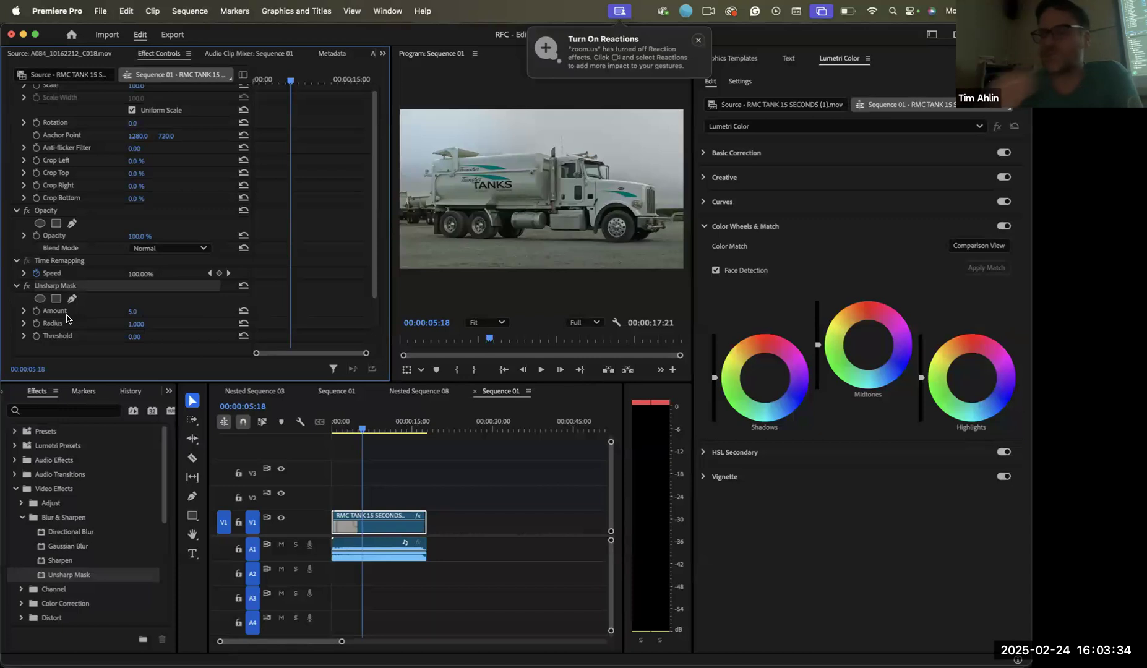
{"action": "key", "text": "Delete"}
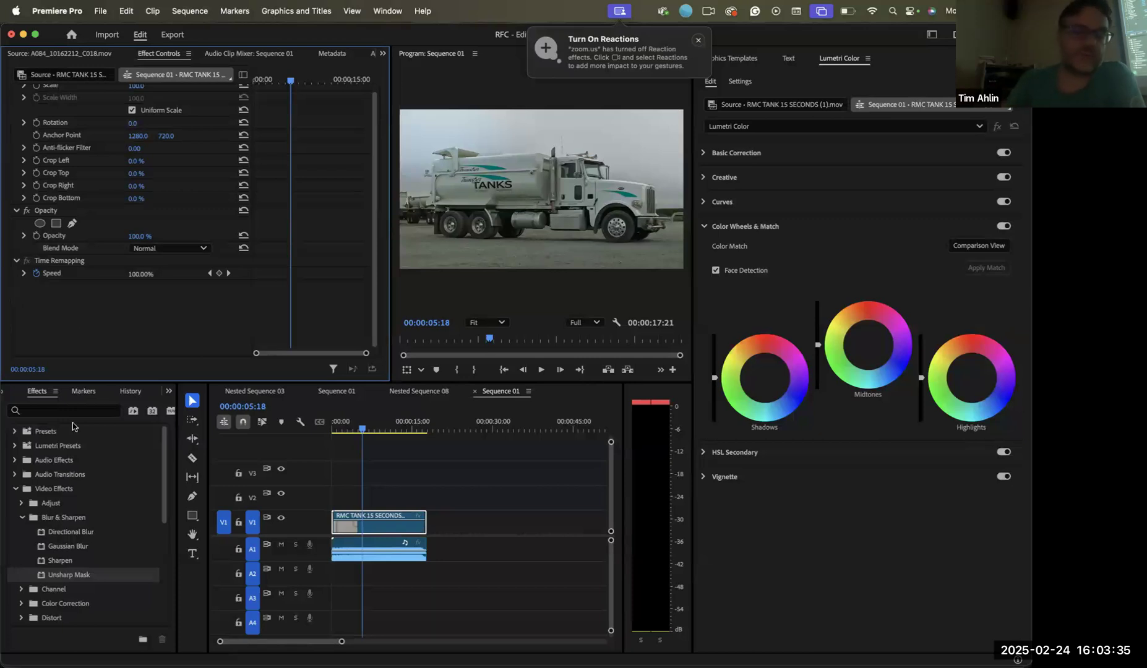
Apply the Invert effect from the Channel group to the V1 clip
{"action": "left_click", "coordinate": [19, 519]}
{"action": "left_click", "coordinate": [21, 545]}
{"action": "left_click", "coordinate": [21, 532]}
{"action": "left_click", "coordinate": [25, 561]}
{"action": "left_click_drag", "start_coordinate": [108, 335], "coordinate": [109, 336]}
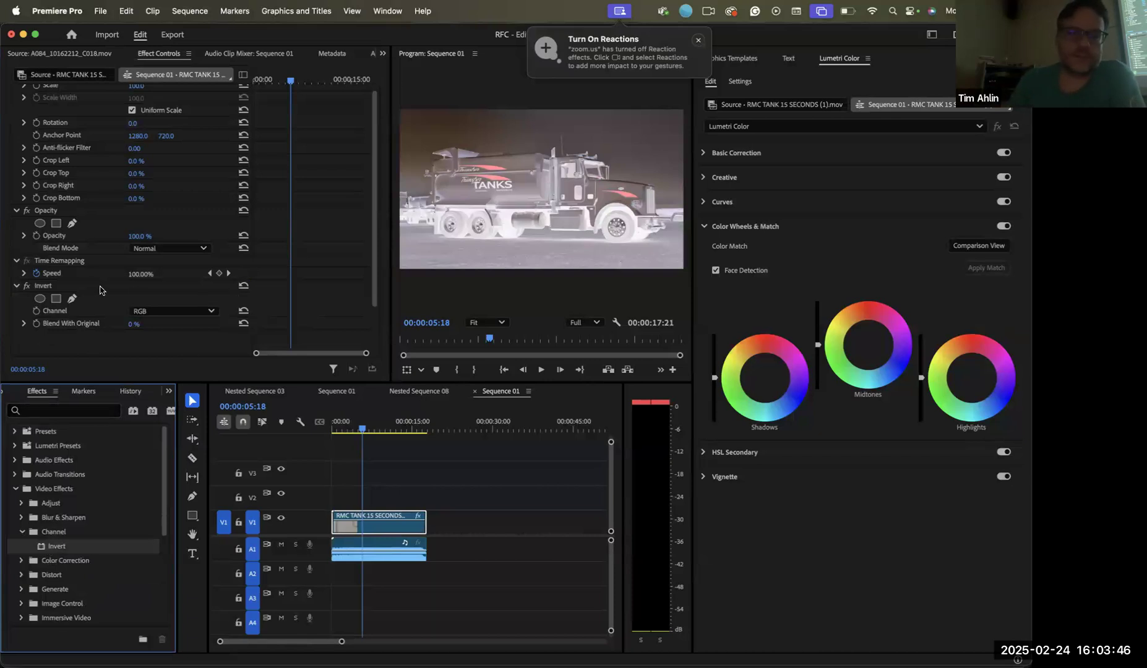
Switch the Invert effect off and on to compare the clip with and without it
{"action": "left_click", "coordinate": [27, 285]}
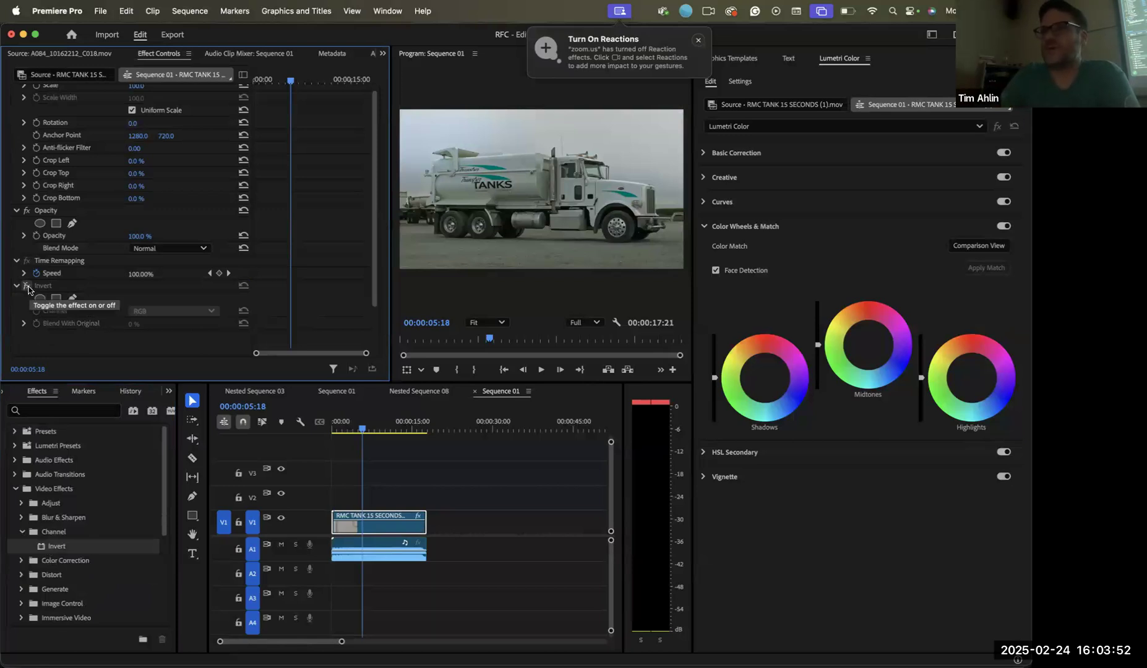
{"action": "left_click", "coordinate": [27, 287]}
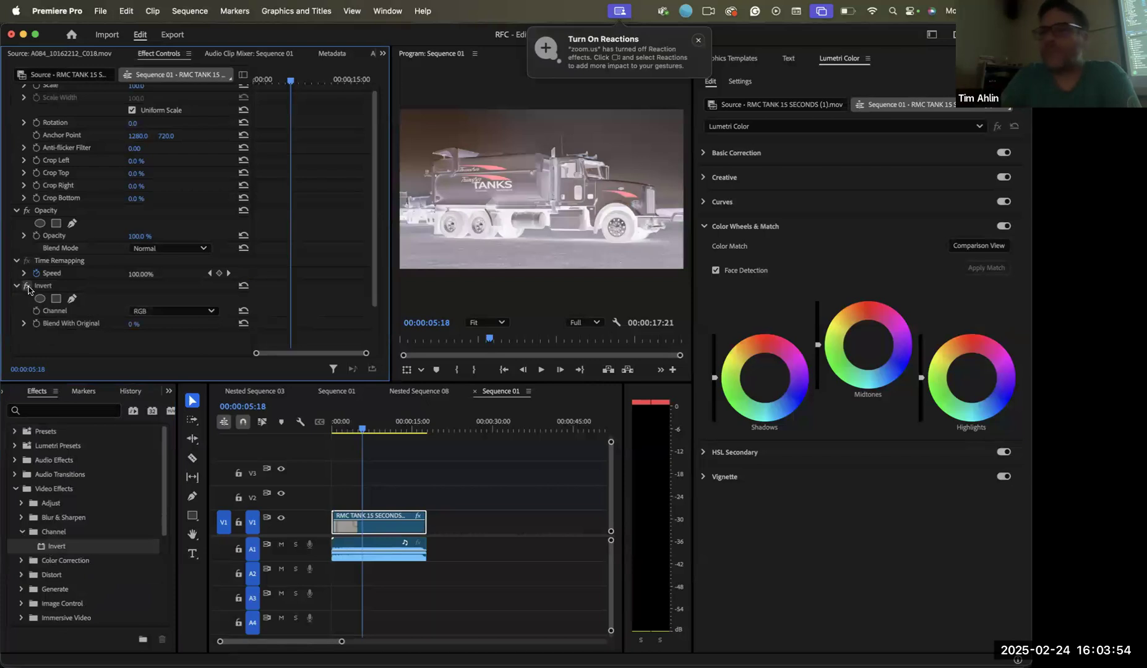
{"action": "left_click", "coordinate": [27, 287]}
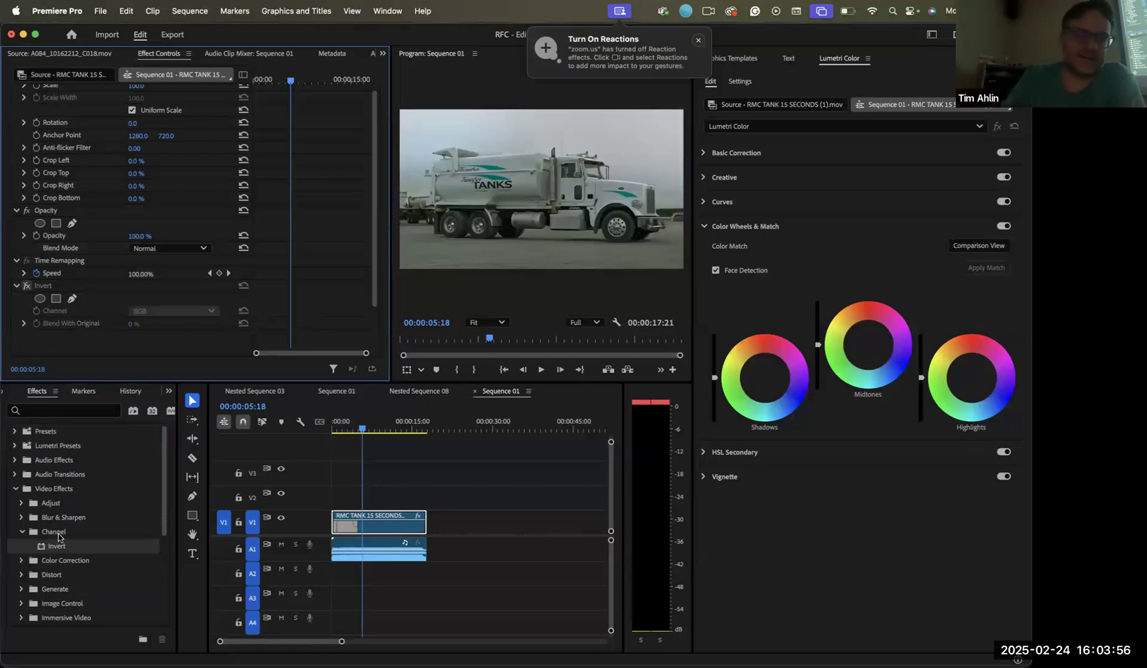
{"action": "left_click", "coordinate": [27, 286]}
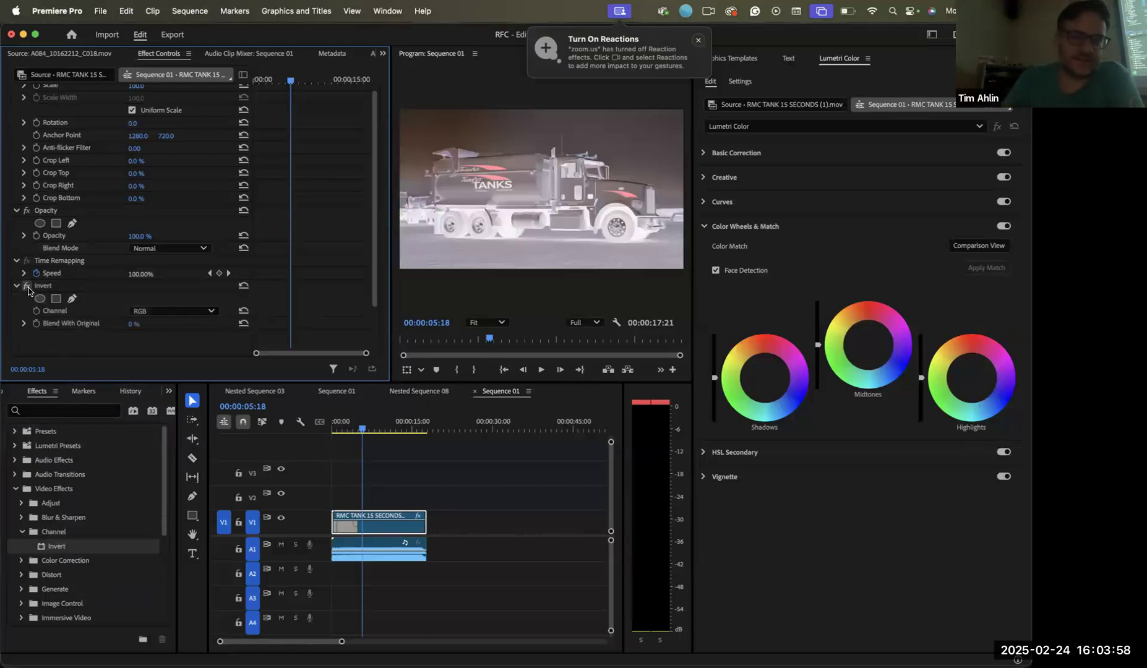
Try the Red, Green and Blue channel options of the Invert effect
{"action": "left_click", "coordinate": [191, 311]}
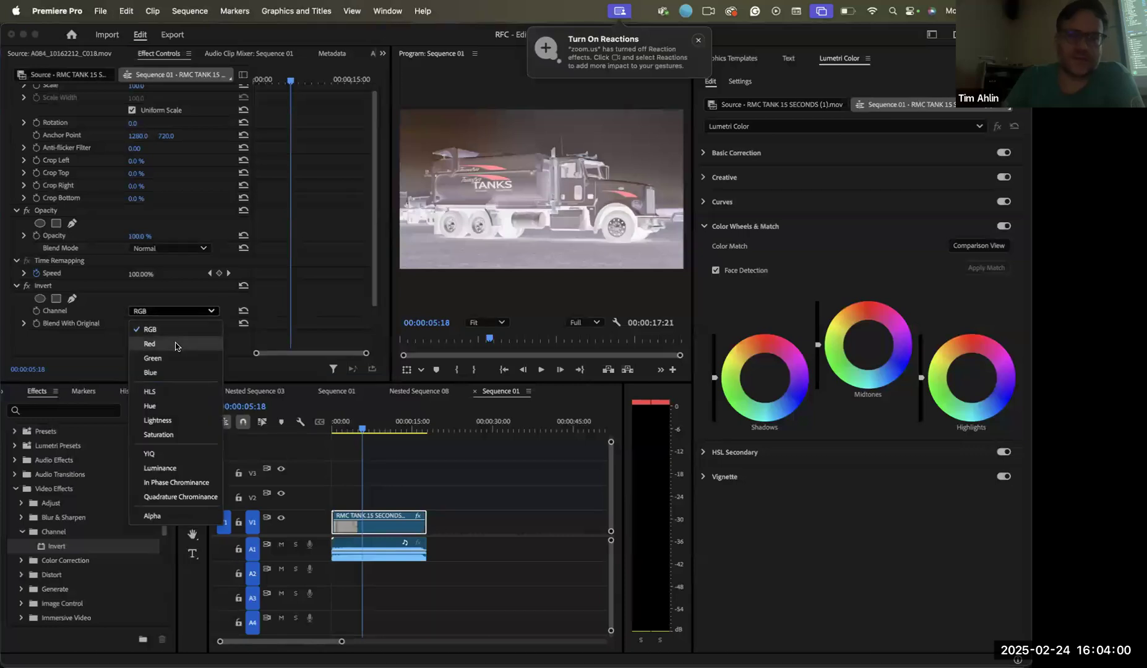
{"action": "left_click", "coordinate": [178, 343]}
{"action": "left_click", "coordinate": [191, 317]}
{"action": "left_click", "coordinate": [179, 350]}
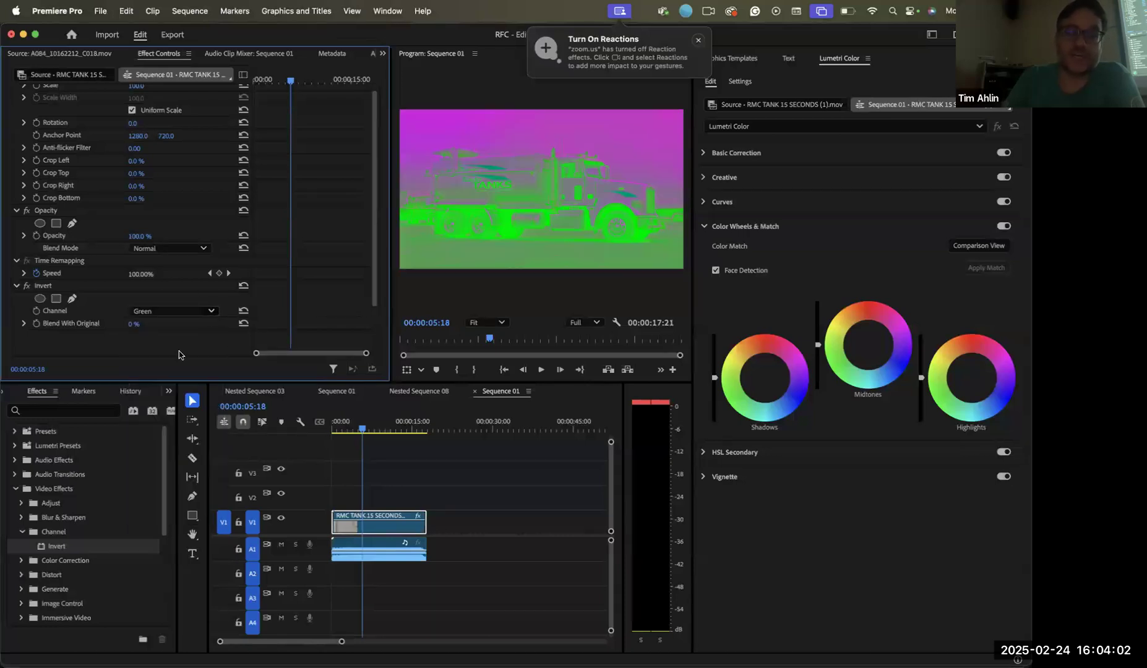
{"action": "left_click", "coordinate": [207, 313]}
{"action": "left_click", "coordinate": [151, 373]}
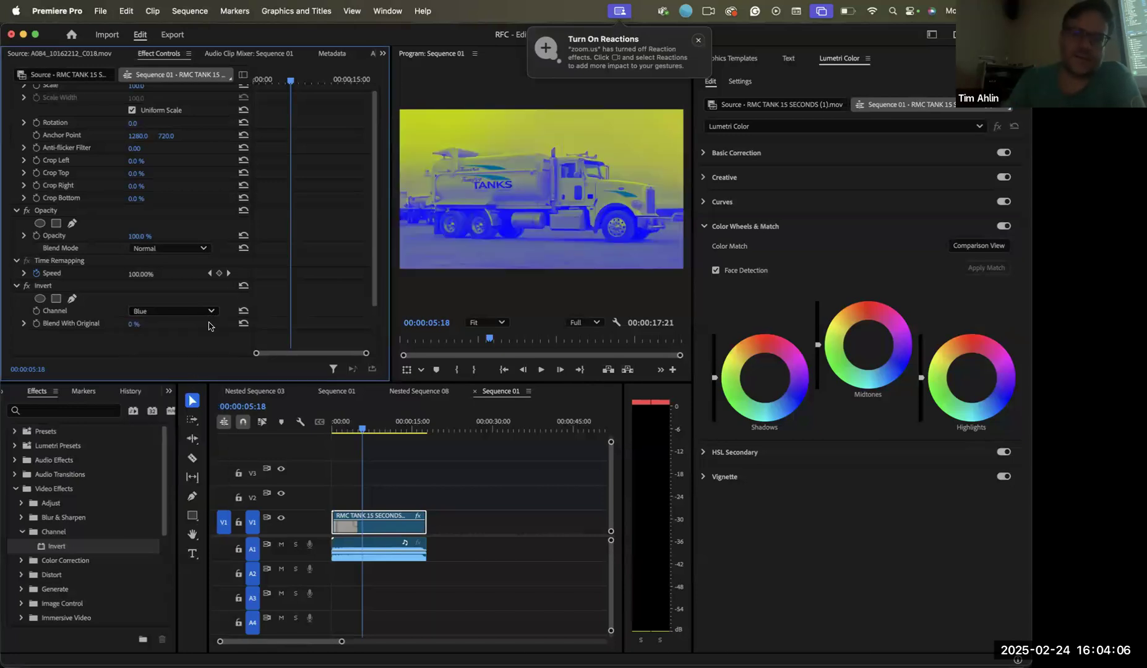
Try the HLS, Lightness and Saturation channel options of the Invert effect
{"action": "left_click", "coordinate": [210, 314]}
{"action": "left_click", "coordinate": [199, 328]}
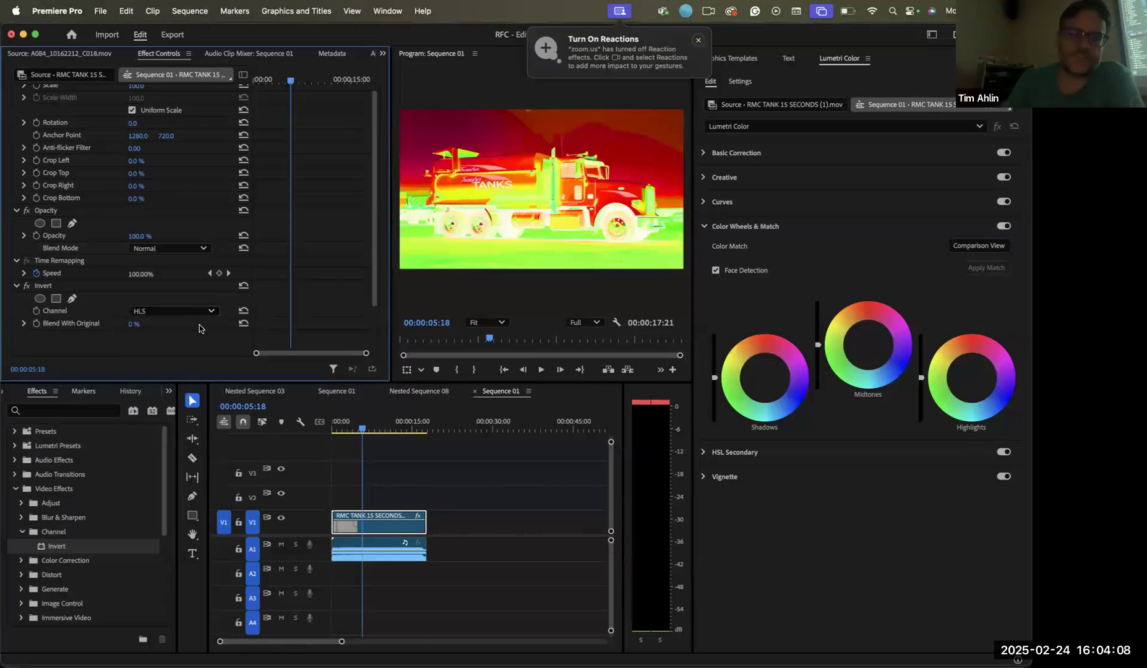
{"action": "left_click", "coordinate": [208, 314]}
{"action": "left_click", "coordinate": [186, 420]}
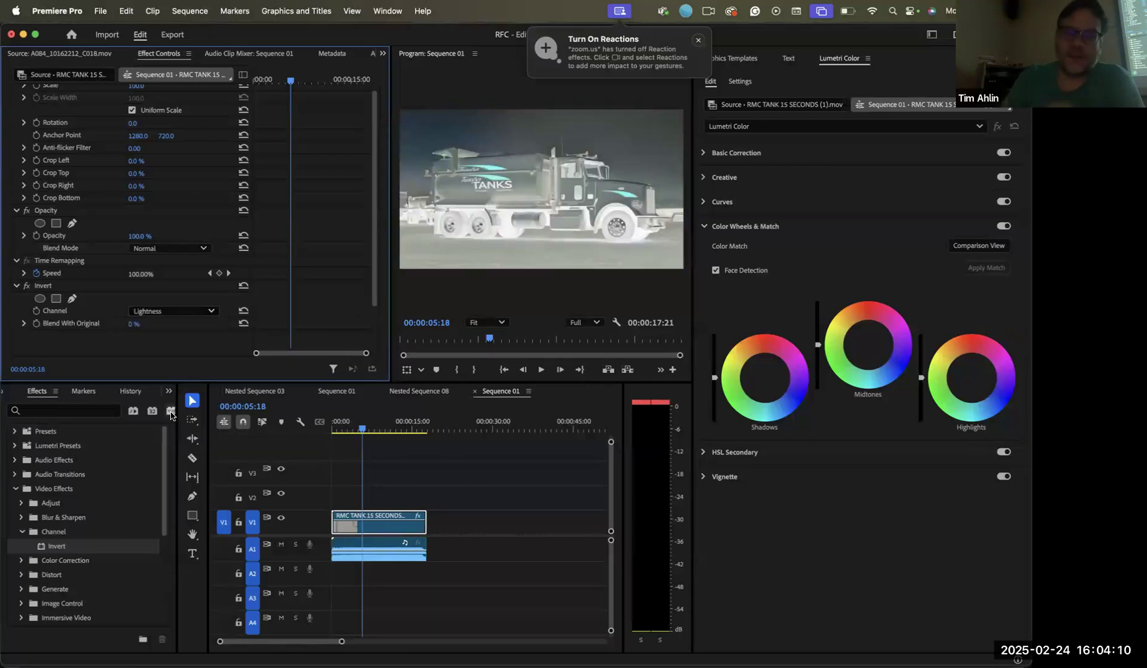
{"action": "left_click", "coordinate": [192, 312]}
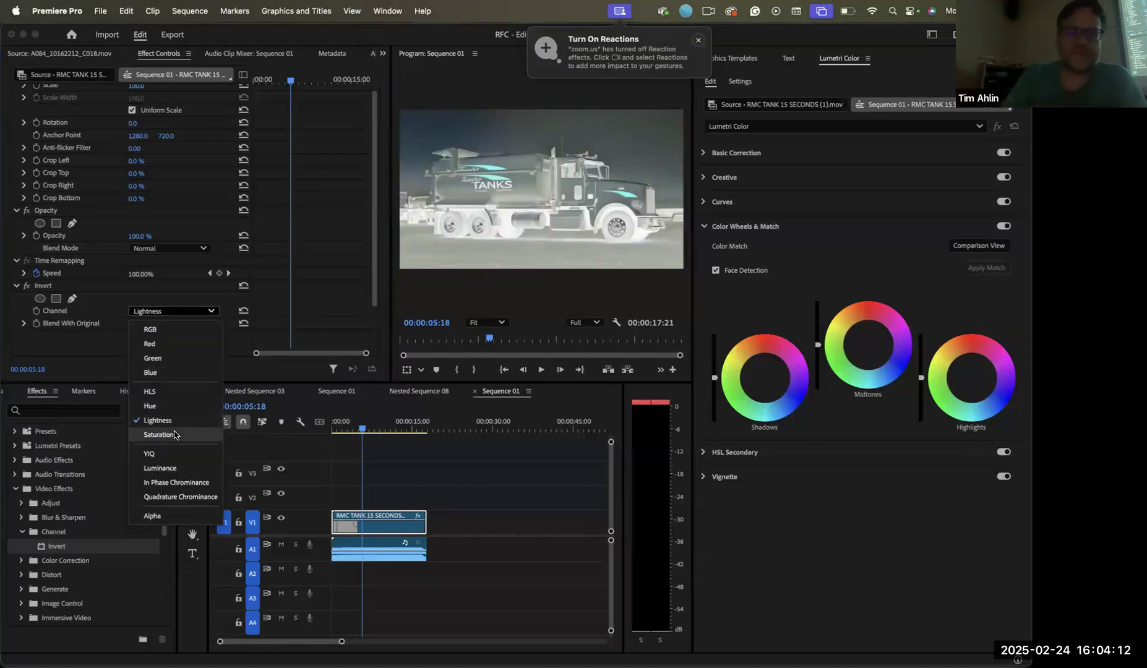
{"action": "left_click", "coordinate": [180, 434]}
Try the YIQ channel for Invert, set the channel to Luminance, and disable the effect
{"action": "left_click", "coordinate": [211, 311]}
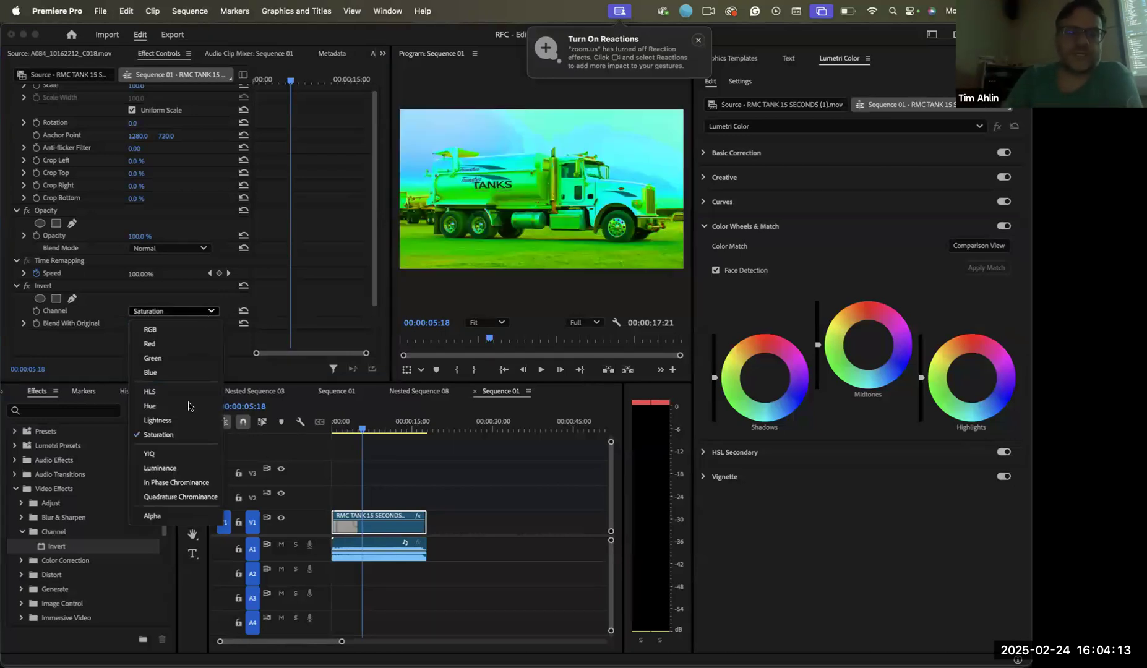
{"action": "left_click", "coordinate": [165, 457]}
{"action": "left_click", "coordinate": [204, 311]}
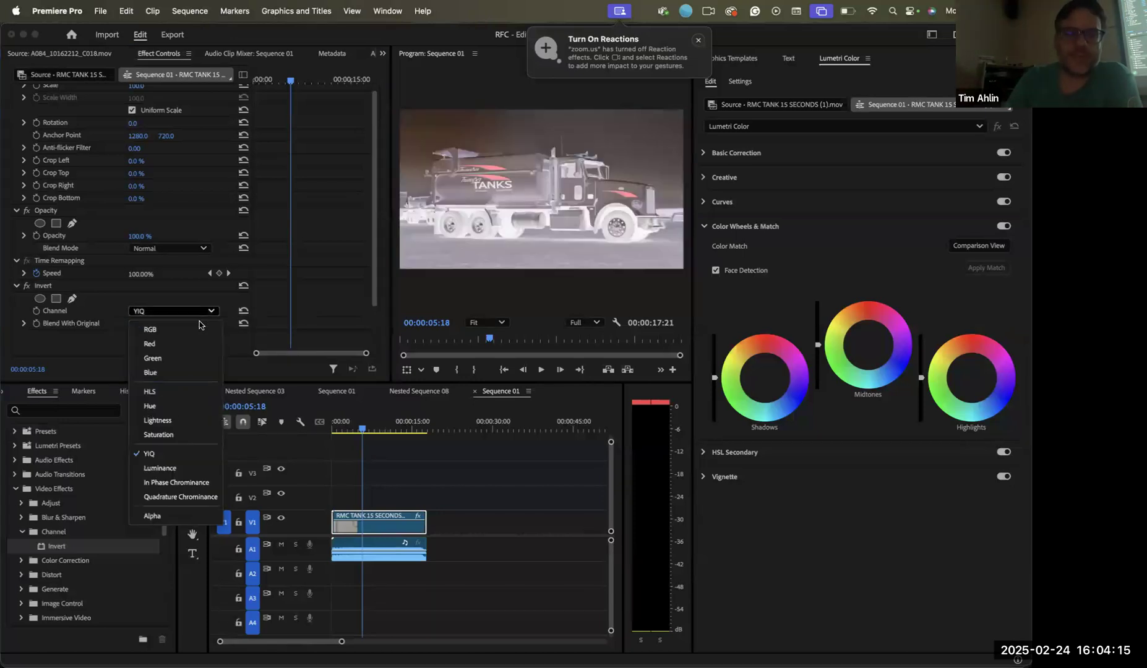
{"action": "left_click", "coordinate": [170, 470]}
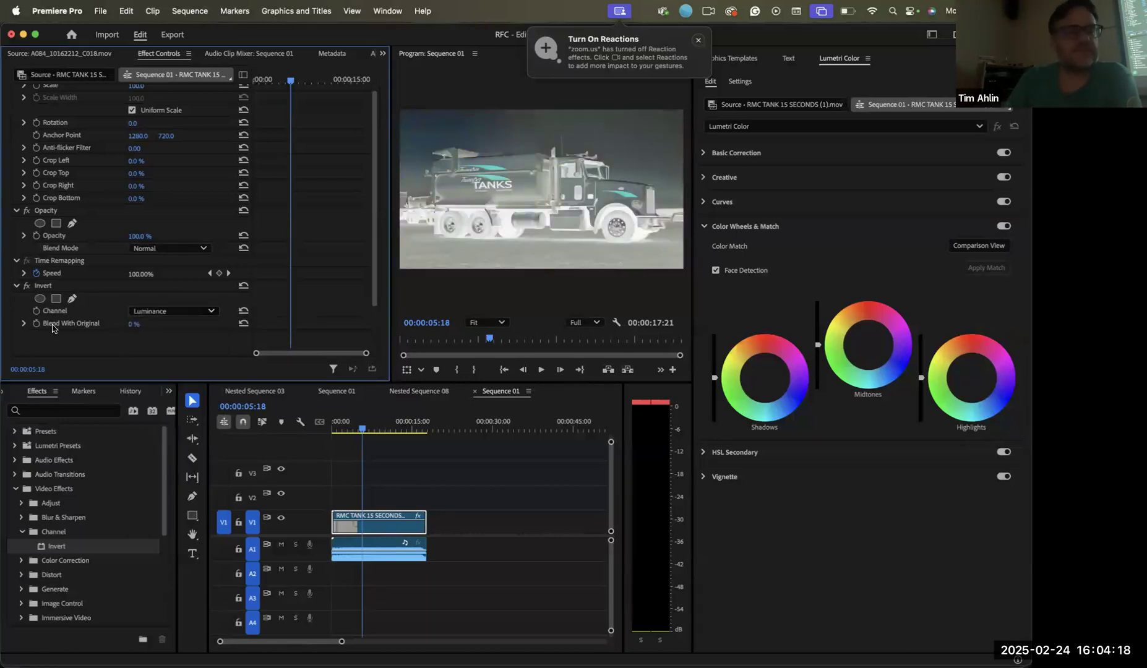
{"action": "left_click", "coordinate": [25, 286]}
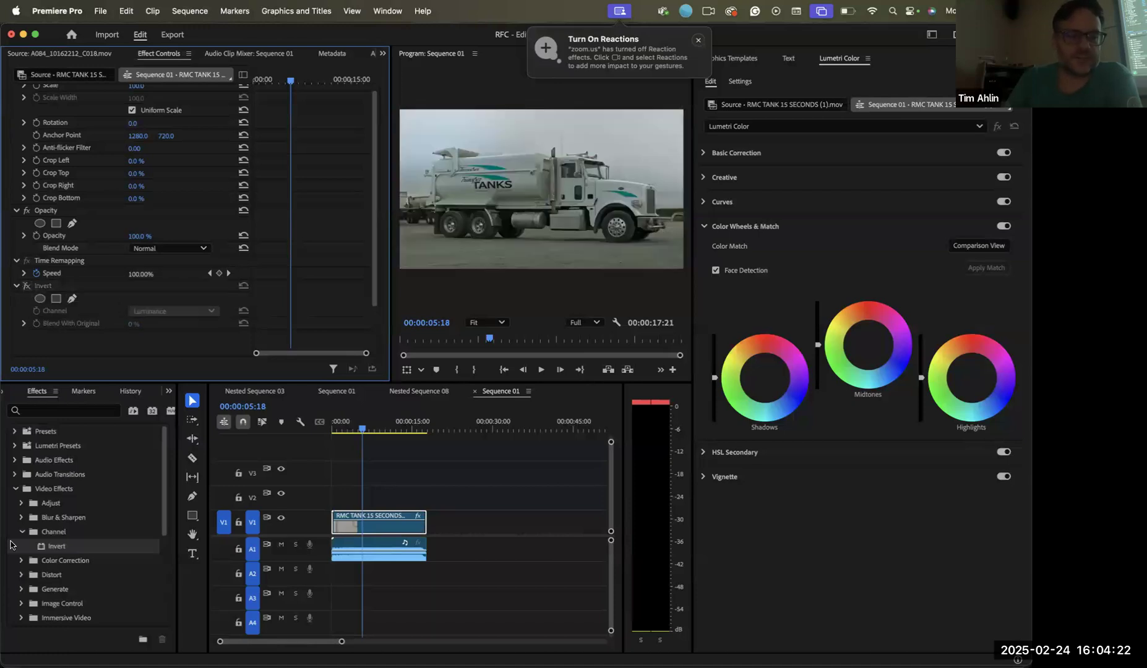
Apply the Corner Pin effect from the Distort group to the V1 clip
{"action": "left_click", "coordinate": [23, 531]}
{"action": "left_click", "coordinate": [23, 546]}
{"action": "scroll", "coordinate": [22, 548], "scroll_direction": "down", "scroll_amount": 3}
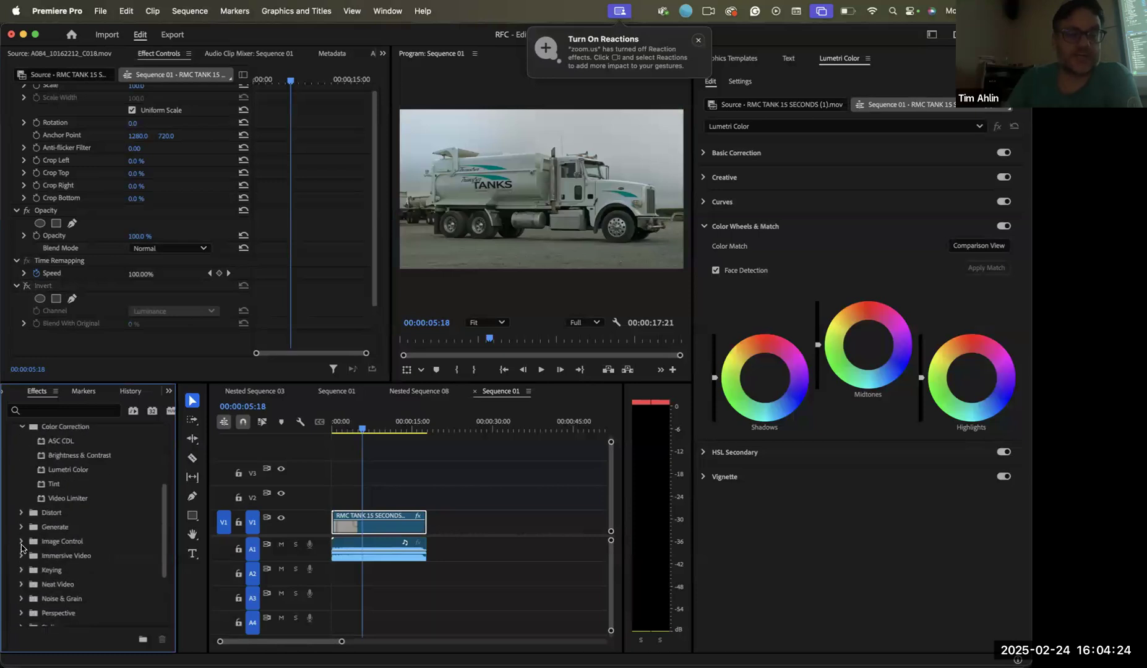
{"action": "scroll", "coordinate": [59, 485], "scroll_direction": "up", "scroll_amount": 2}
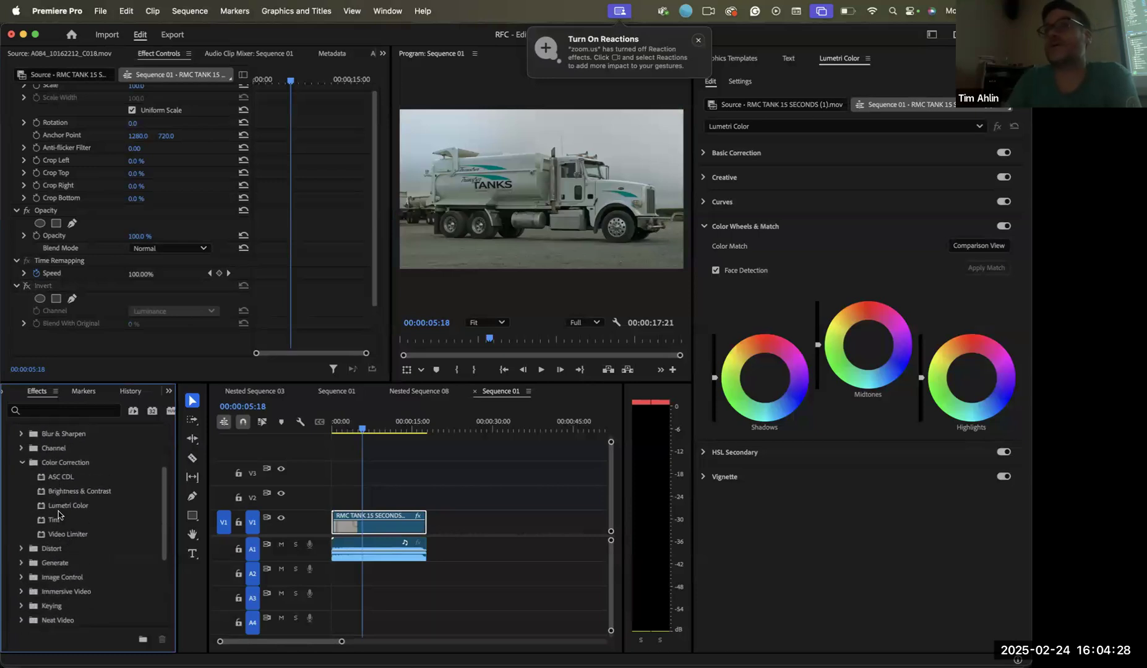
{"action": "left_click", "coordinate": [23, 461]}
{"action": "left_click", "coordinate": [20, 476]}
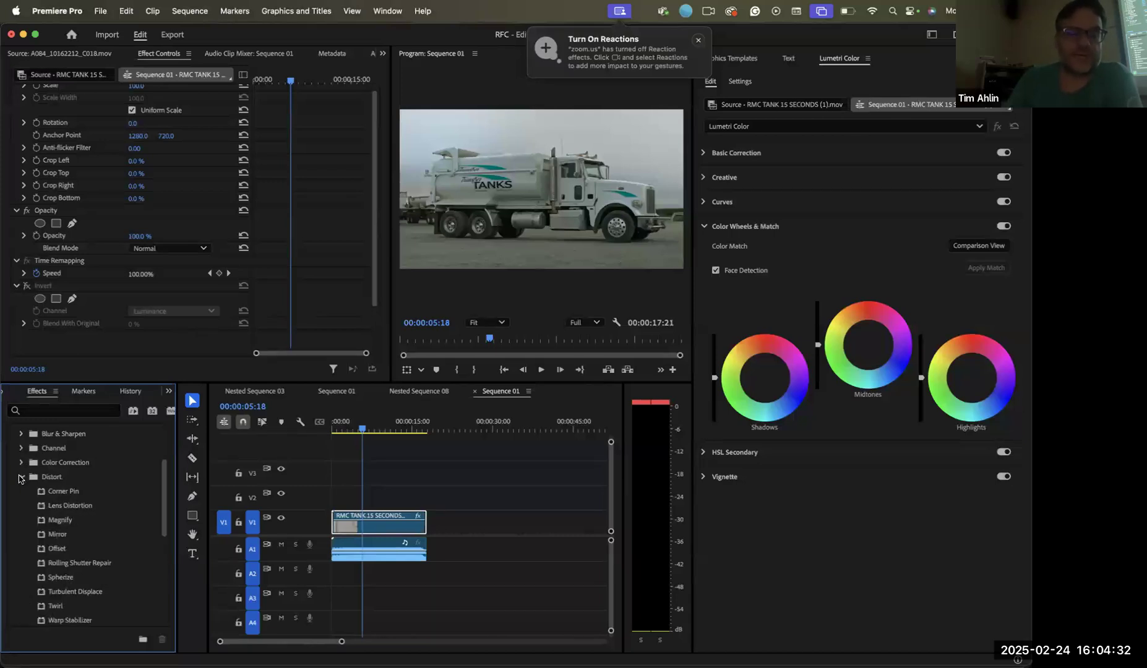
{"action": "scroll", "coordinate": [35, 490], "scroll_direction": "down", "scroll_amount": 2}
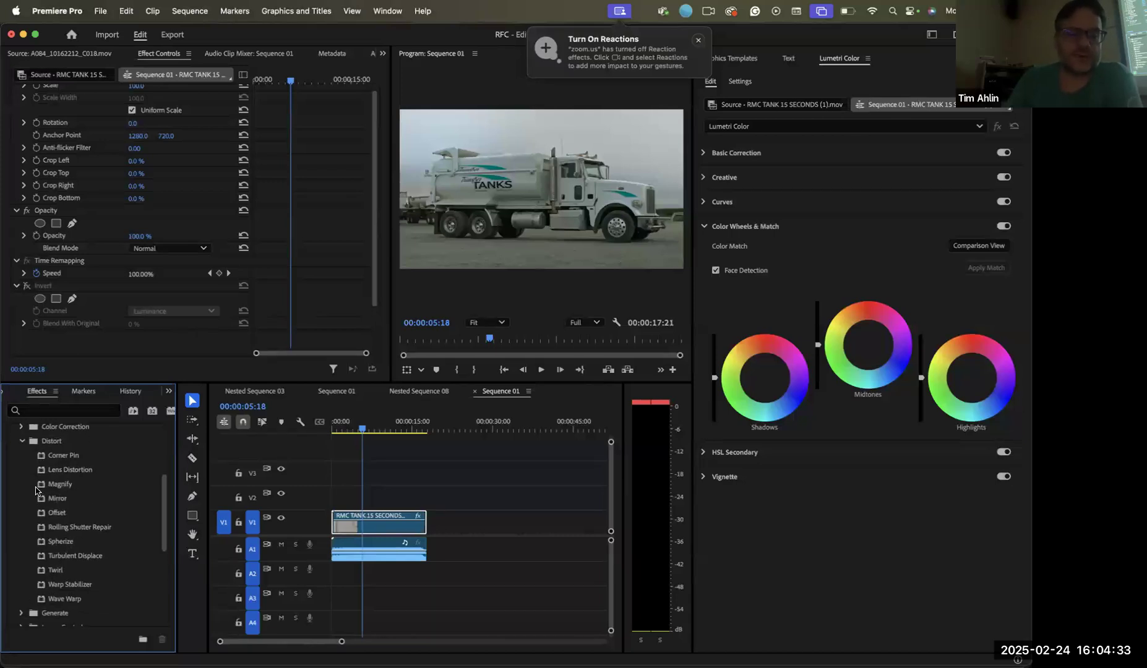
{"action": "left_click", "coordinate": [54, 458]}
{"action": "left_click_drag", "start_coordinate": [76, 318], "coordinate": [105, 321]}
Set Corner Pin's Upper Left to 365, 331, Upper Right 2190, 0, Lower Left -294, 1271 and Lower Right 2073, 1440, and disable the effect
{"action": "scroll", "coordinate": [81, 347], "scroll_direction": "down", "scroll_amount": 2}
{"action": "left_click_drag", "start_coordinate": [168, 304], "coordinate": [171, 302]}
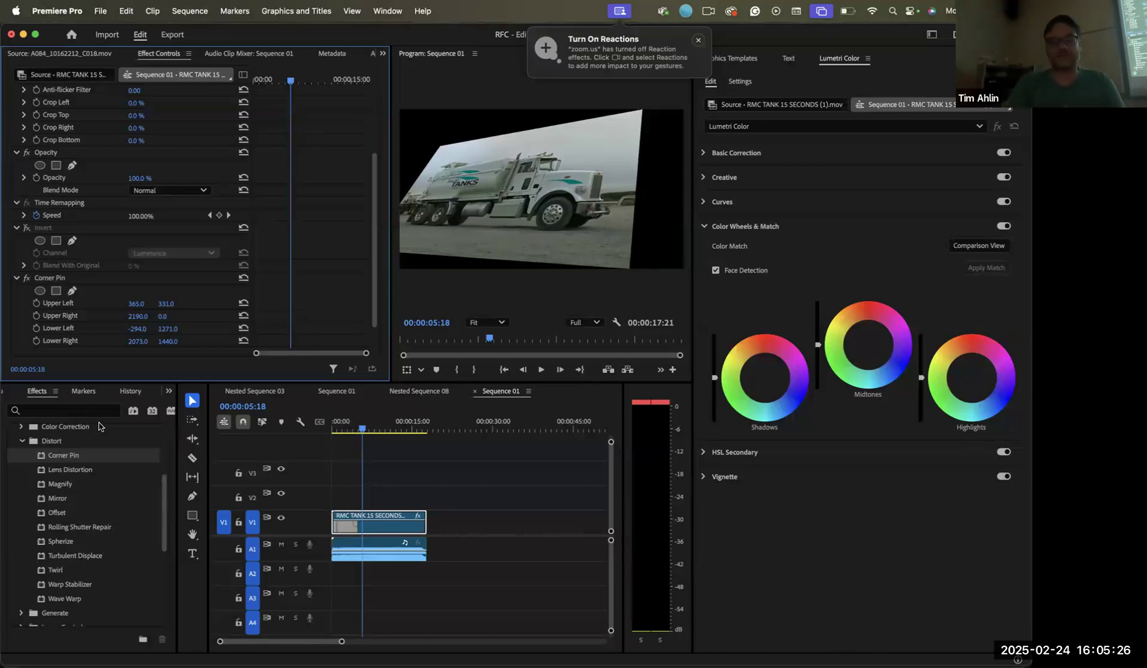
{"action": "left_click", "coordinate": [26, 279]}
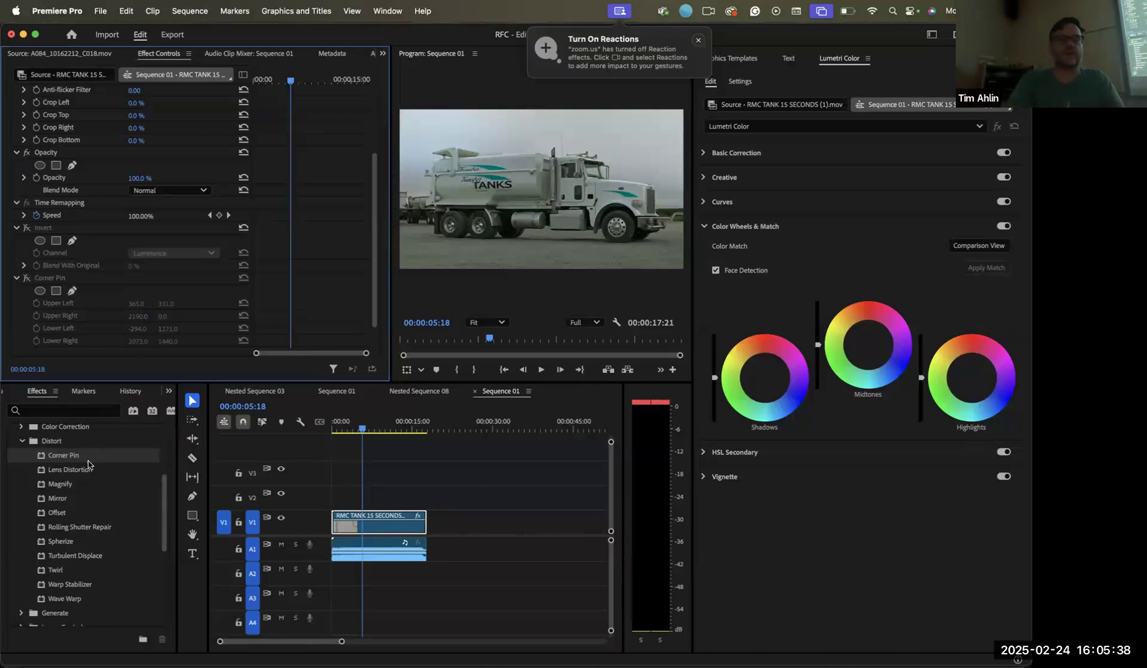
Apply Lens Distortion to the V1 clip with Curvature 76, Horizontal Decentering 41, Vertical Prism FX -5 and Horizontal Prism FX 5
{"action": "left_click", "coordinate": [70, 471]}
{"action": "left_click_drag", "start_coordinate": [86, 364], "coordinate": [102, 288]}
{"action": "mouse_move", "coordinate": [132, 239]}
{"action": "left_mouse_down"}
{"action": "mouse_move", "coordinate": [165, 241]}
{"action": "mouse_move", "coordinate": [136, 256]}
{"action": "left_mouse_up"}
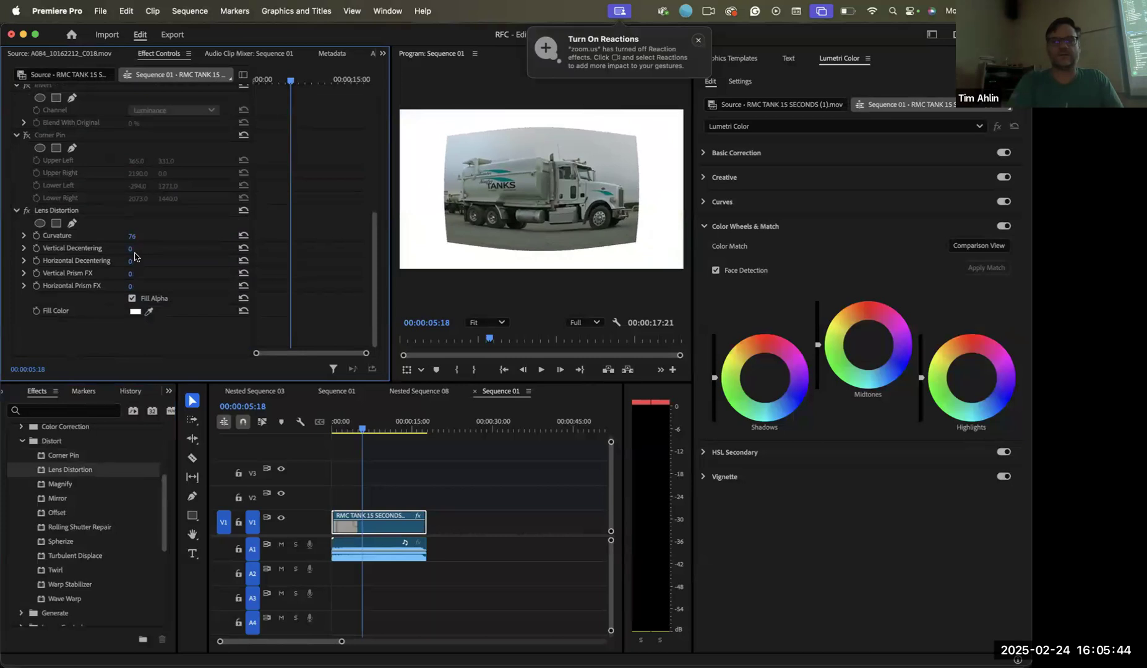
{"action": "left_click", "coordinate": [142, 253]}
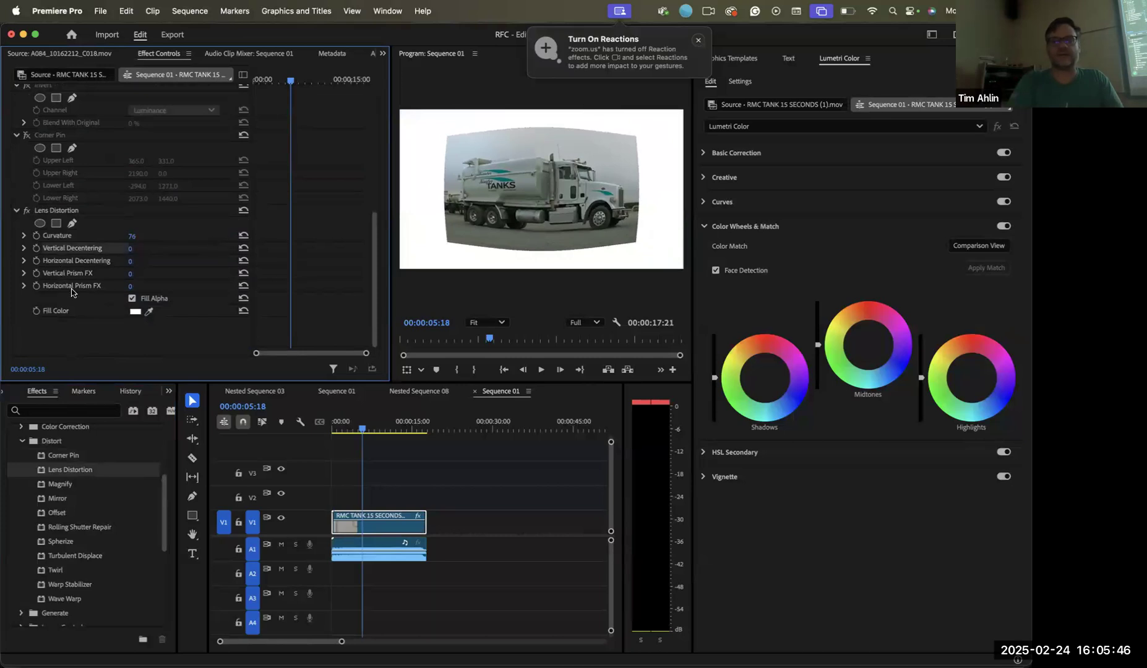
{"action": "left_click_drag", "start_coordinate": [131, 261], "coordinate": [152, 301]}
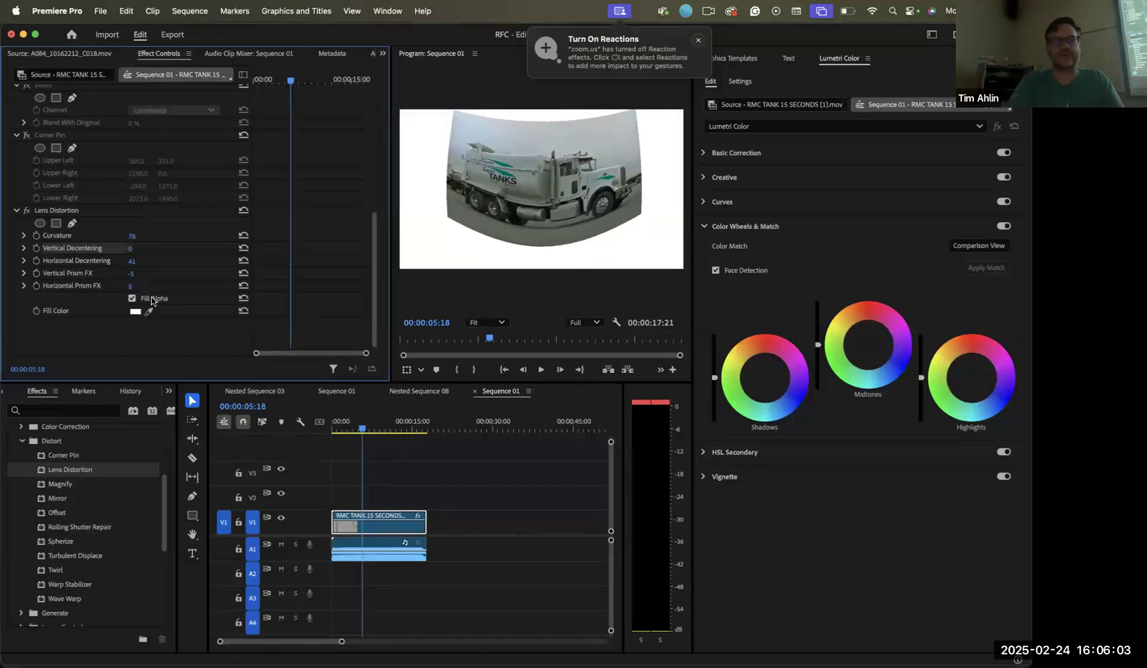
Set Lens Distortion's Fill Color to orange FF9C1A, then disable and collapse the effect
{"action": "left_click", "coordinate": [136, 311]}
{"action": "left_click", "coordinate": [539, 276]}
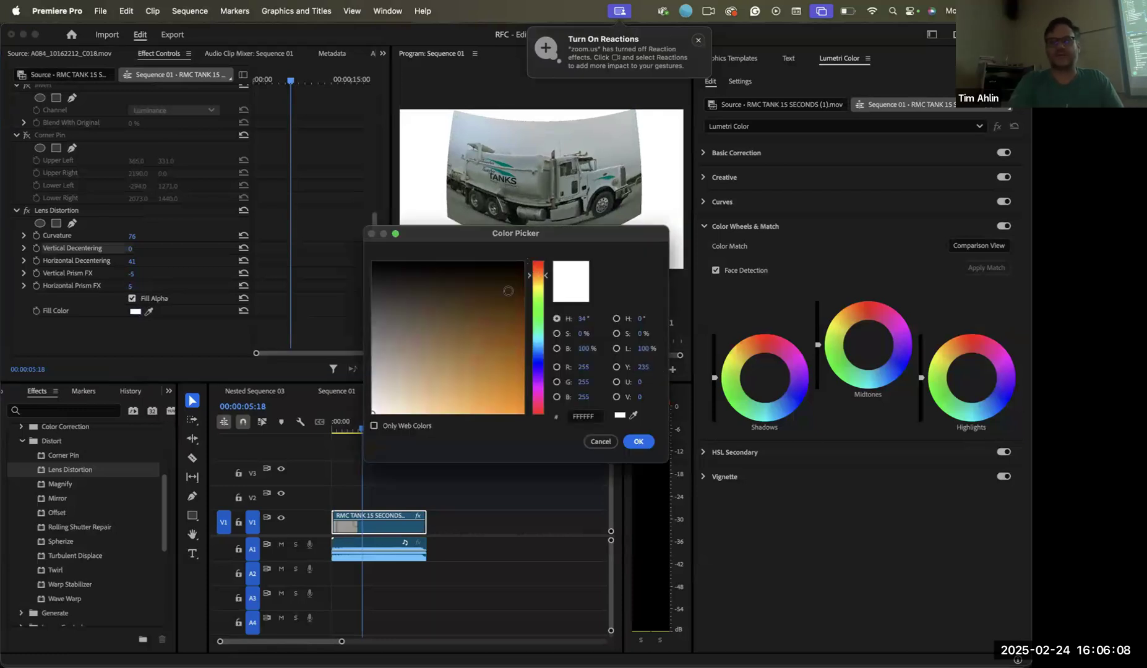
{"action": "left_click_drag", "start_coordinate": [516, 286], "coordinate": [508, 414]}
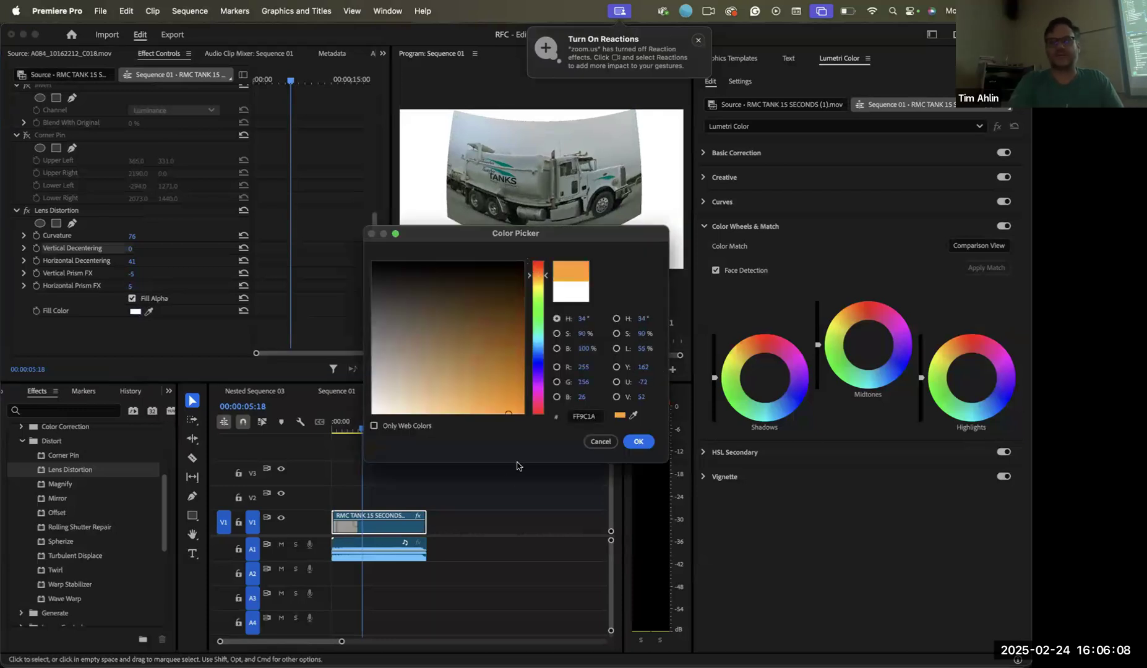
{"action": "left_click", "coordinate": [635, 443]}
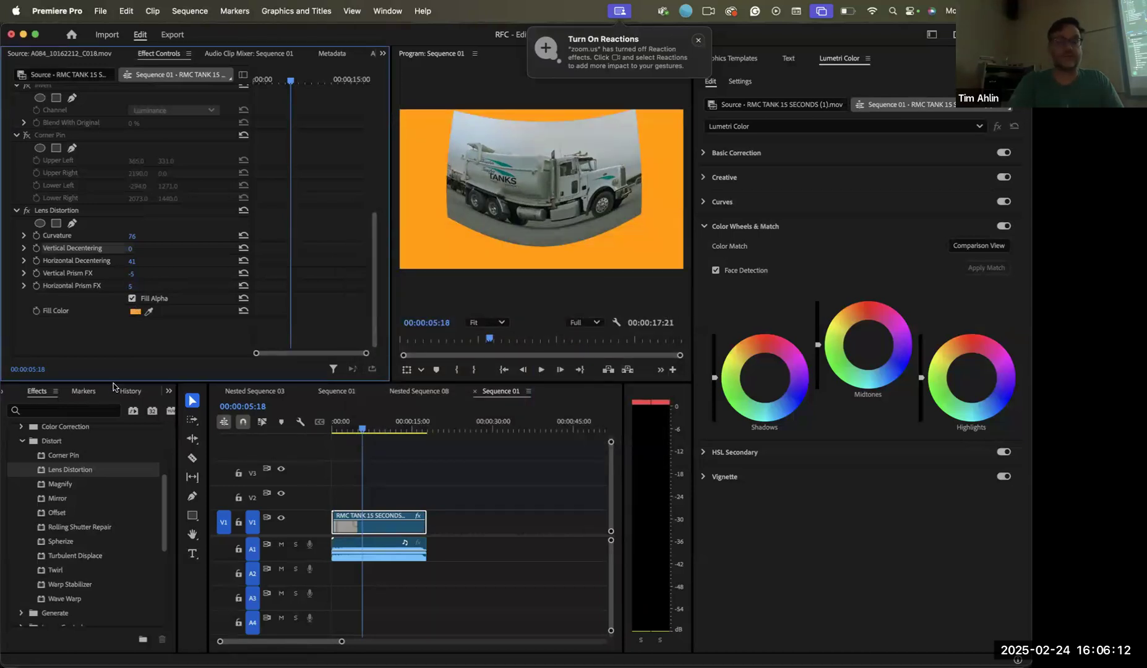
{"action": "left_click", "coordinate": [28, 212]}
{"action": "left_click", "coordinate": [16, 210]}
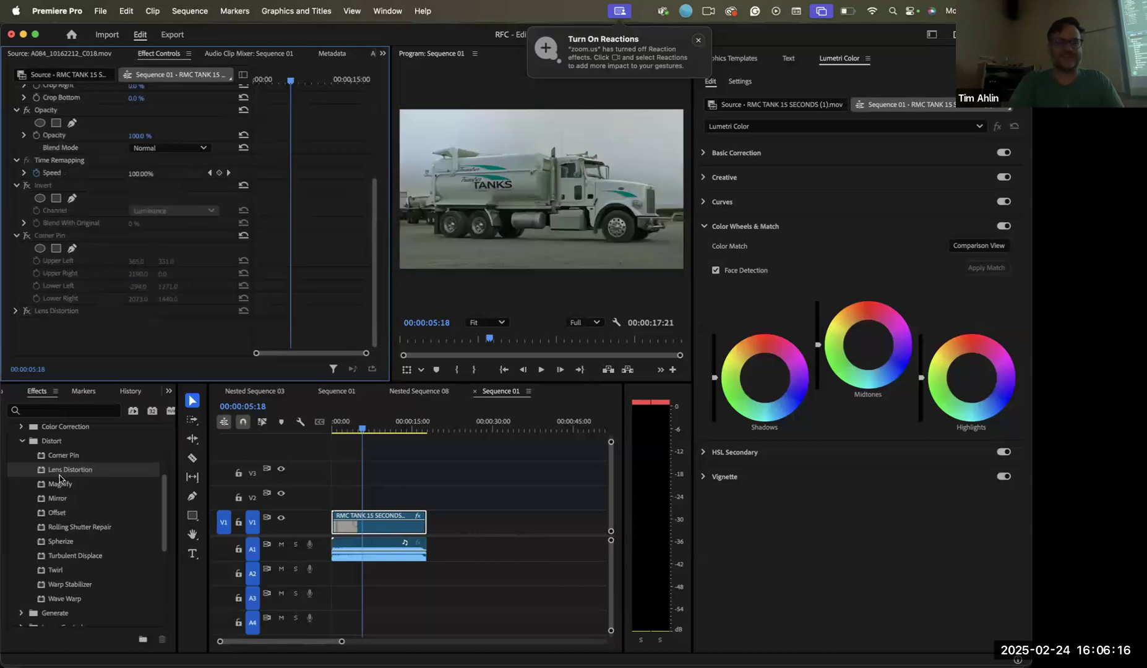
Apply the Magnify effect to the V1 clip with the Square shape and a Magnification of 285
{"action": "left_click", "coordinate": [52, 495]}
{"action": "left_click_drag", "start_coordinate": [62, 484], "coordinate": [112, 337]}
{"action": "scroll", "coordinate": [131, 331], "scroll_direction": "down", "scroll_amount": 5}
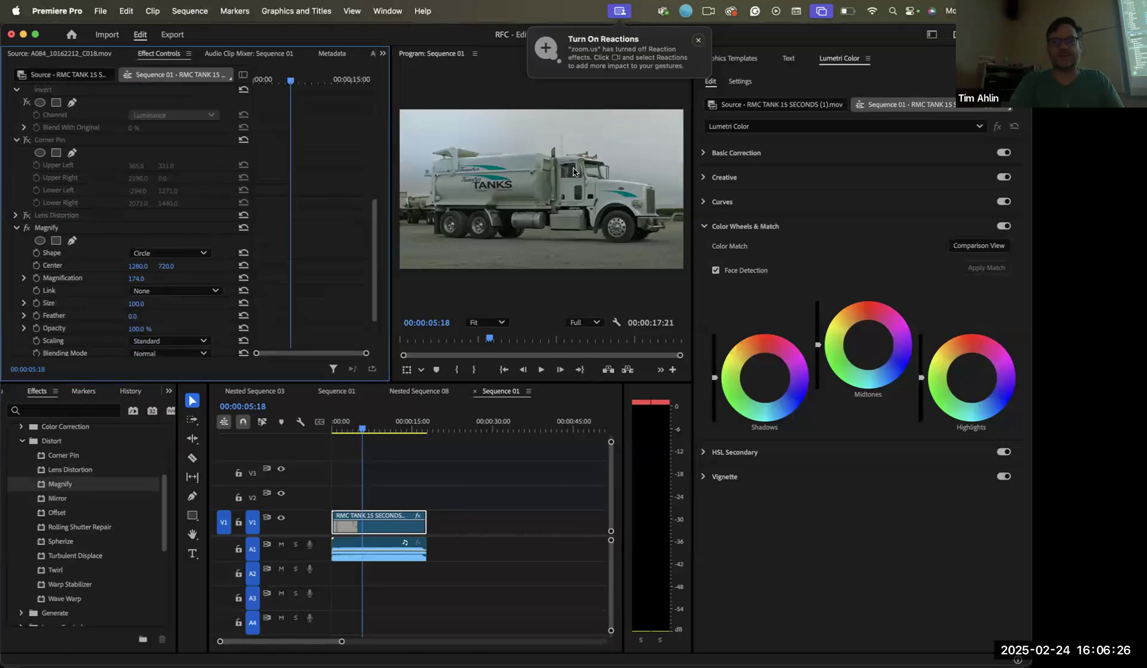
{"action": "left_click", "coordinate": [80, 225]}
{"action": "scroll", "coordinate": [85, 258], "scroll_direction": "down", "scroll_amount": 3}
{"action": "left_click", "coordinate": [164, 211]}
{"action": "left_click", "coordinate": [153, 243]}
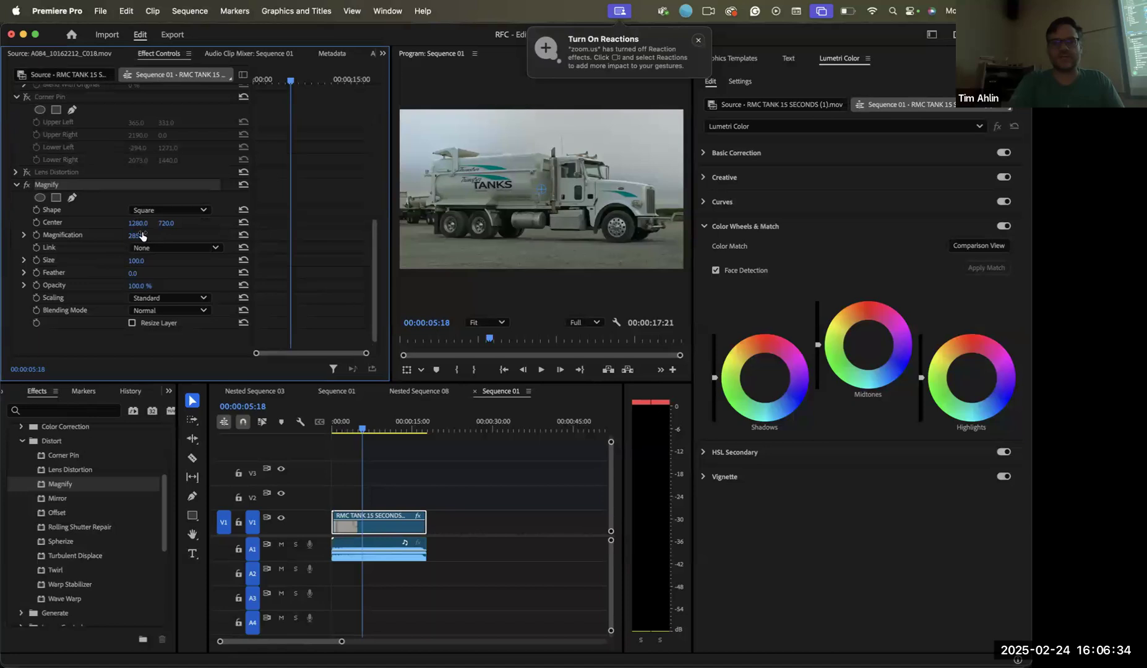
Move Magnify's Center to 697, 685 over the tank lettering, set Magnification to 286 and collapse the effect
{"action": "left_click_drag", "start_coordinate": [542, 189], "coordinate": [489, 188]}
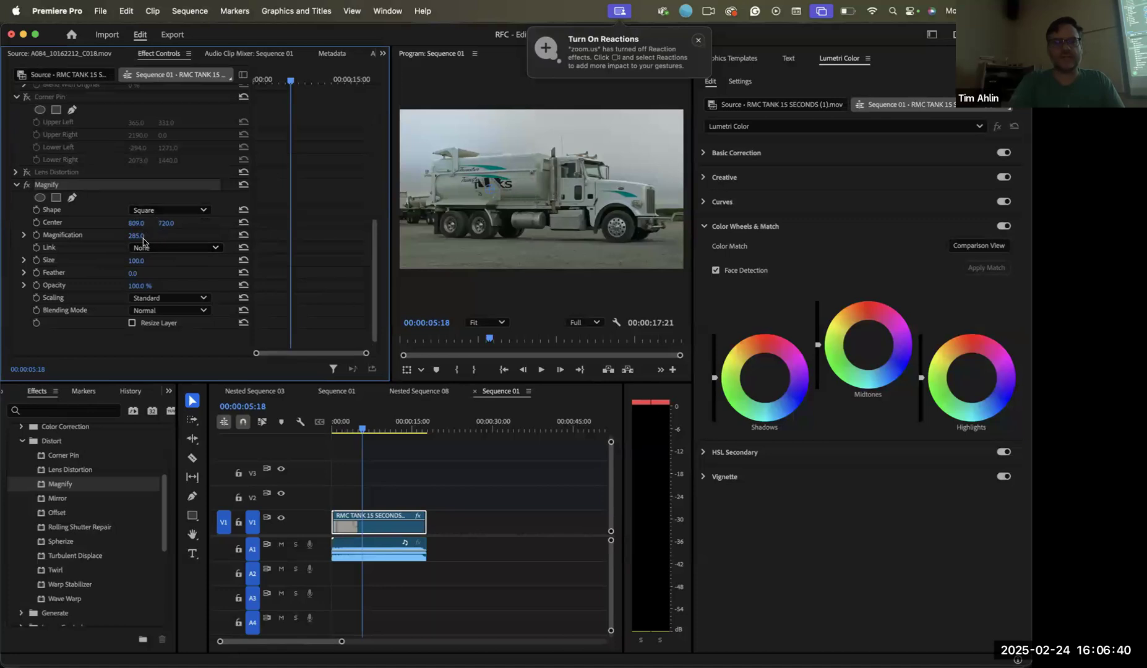
{"action": "mouse_move", "coordinate": [137, 236]}
{"action": "left_mouse_down"}
{"action": "mouse_move", "coordinate": [125, 235]}
{"action": "mouse_move", "coordinate": [166, 224]}
{"action": "mouse_move", "coordinate": [124, 223]}
{"action": "left_mouse_up"}
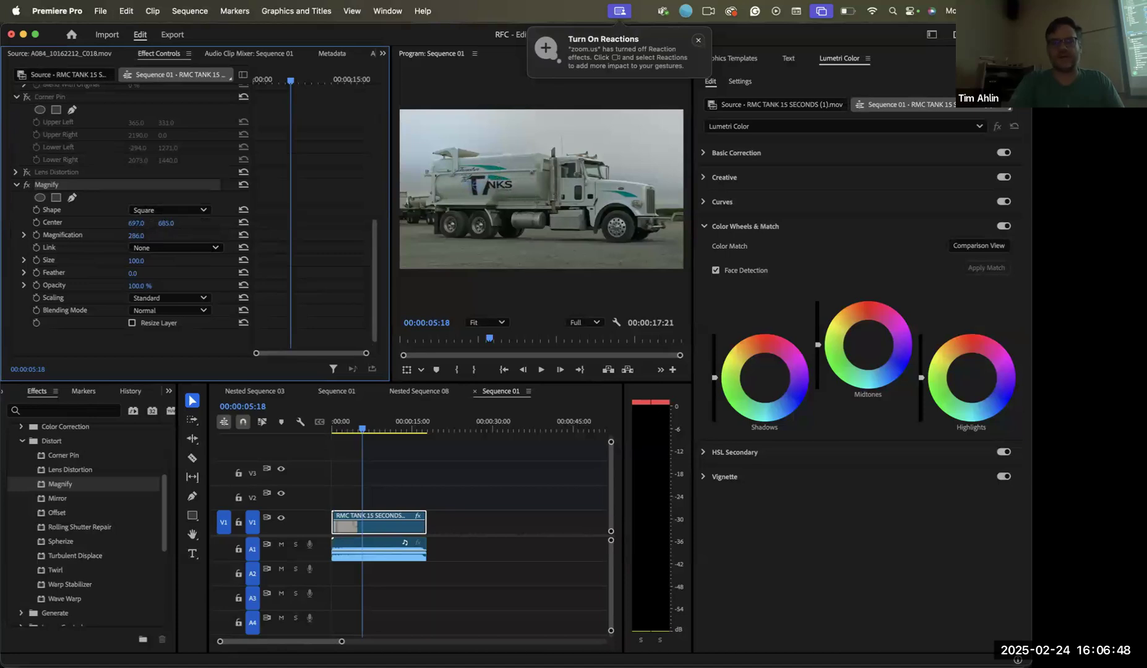
{"action": "scroll", "coordinate": [124, 222], "scroll_direction": "up", "scroll_amount": 5}
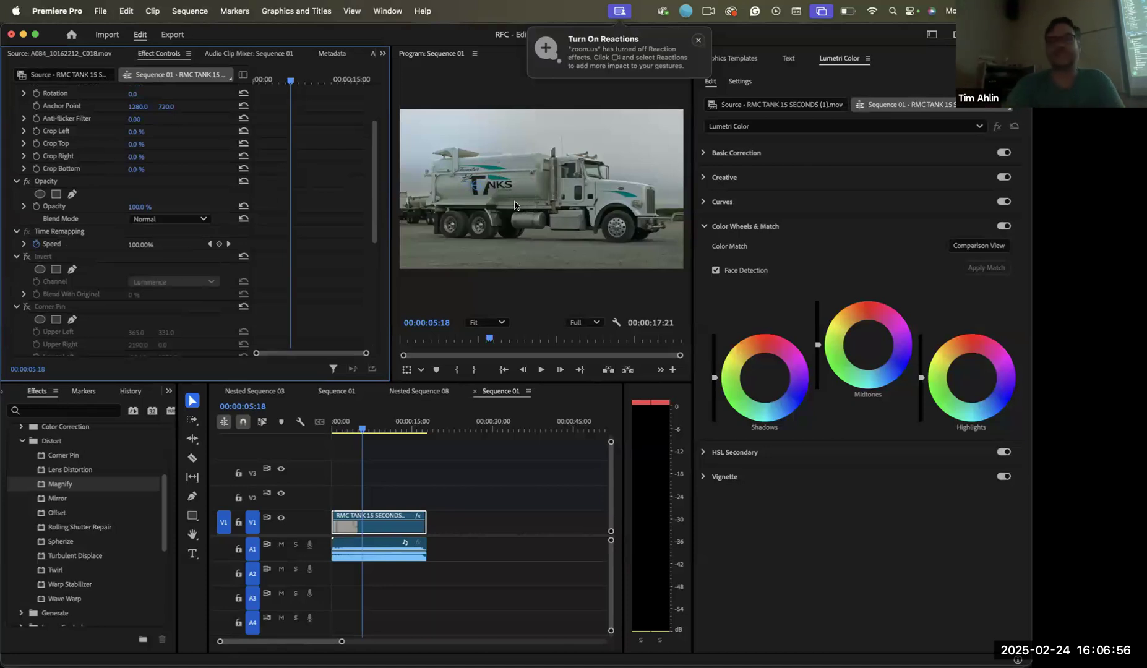
{"action": "scroll", "coordinate": [173, 305], "scroll_direction": "down", "scroll_amount": 7}
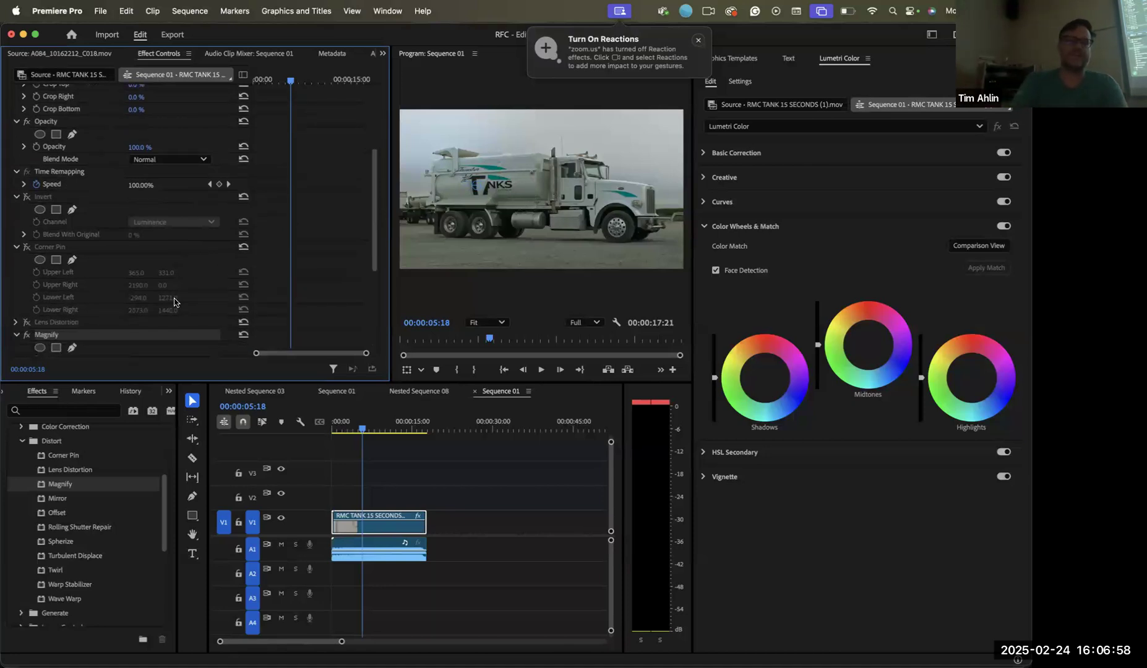
{"action": "left_click", "coordinate": [15, 174]}
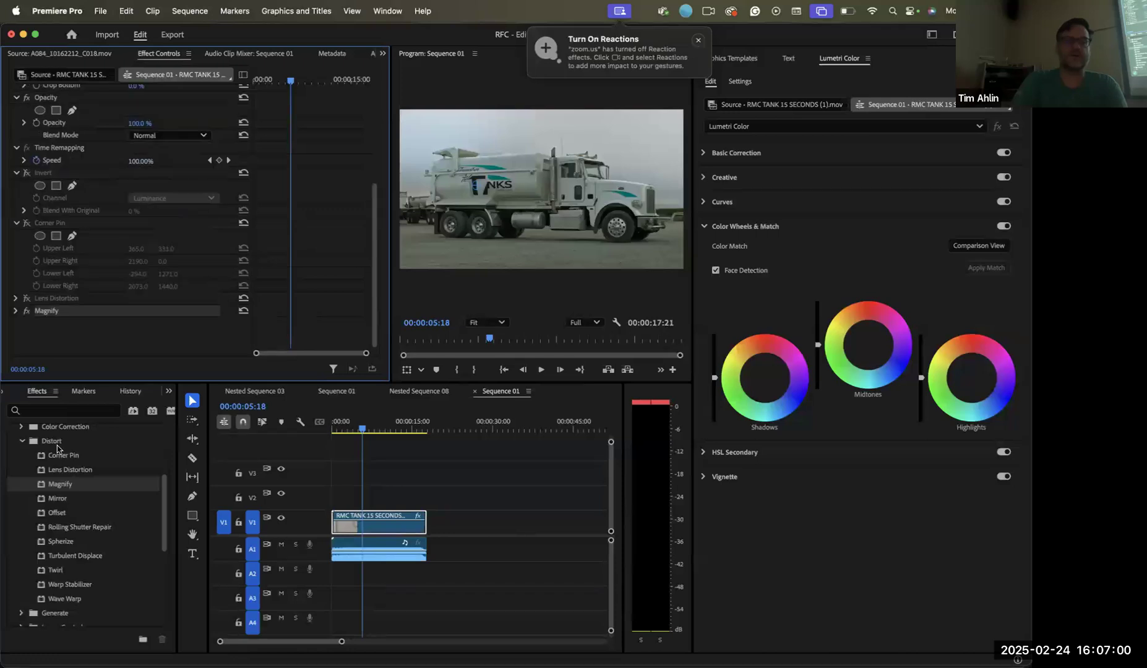
Apply the Mirror effect to the V1 clip and disable Magnify
{"action": "left_click_drag", "start_coordinate": [58, 499], "coordinate": [99, 348]}
{"action": "scroll", "coordinate": [129, 333], "scroll_direction": "down", "scroll_amount": 2}
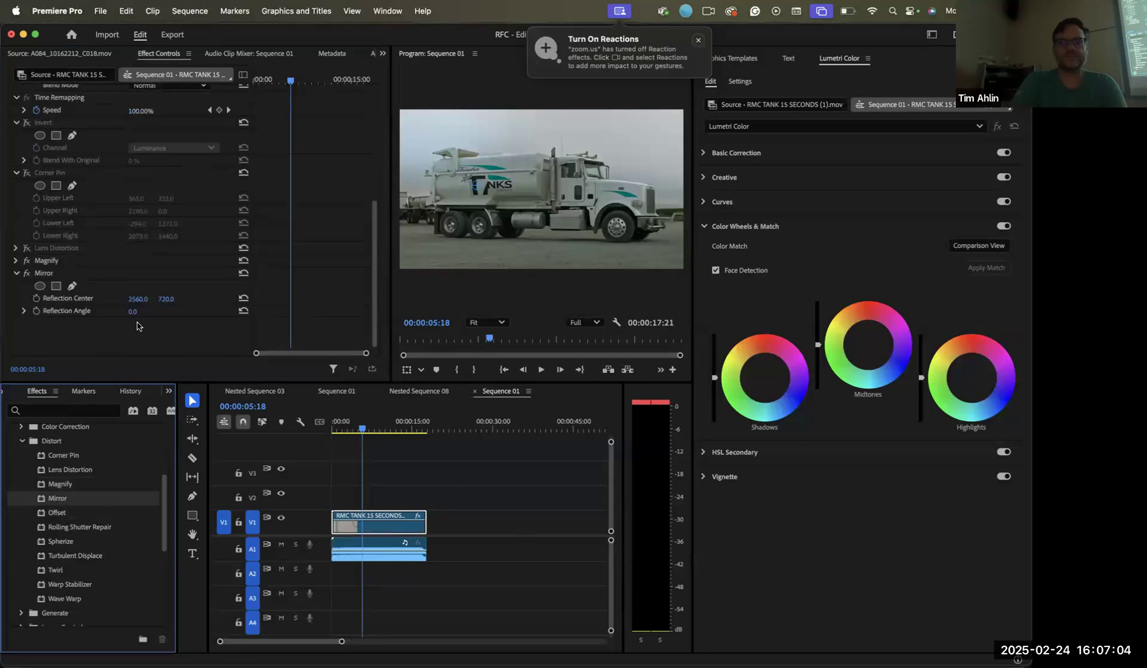
{"action": "left_click", "coordinate": [131, 318]}
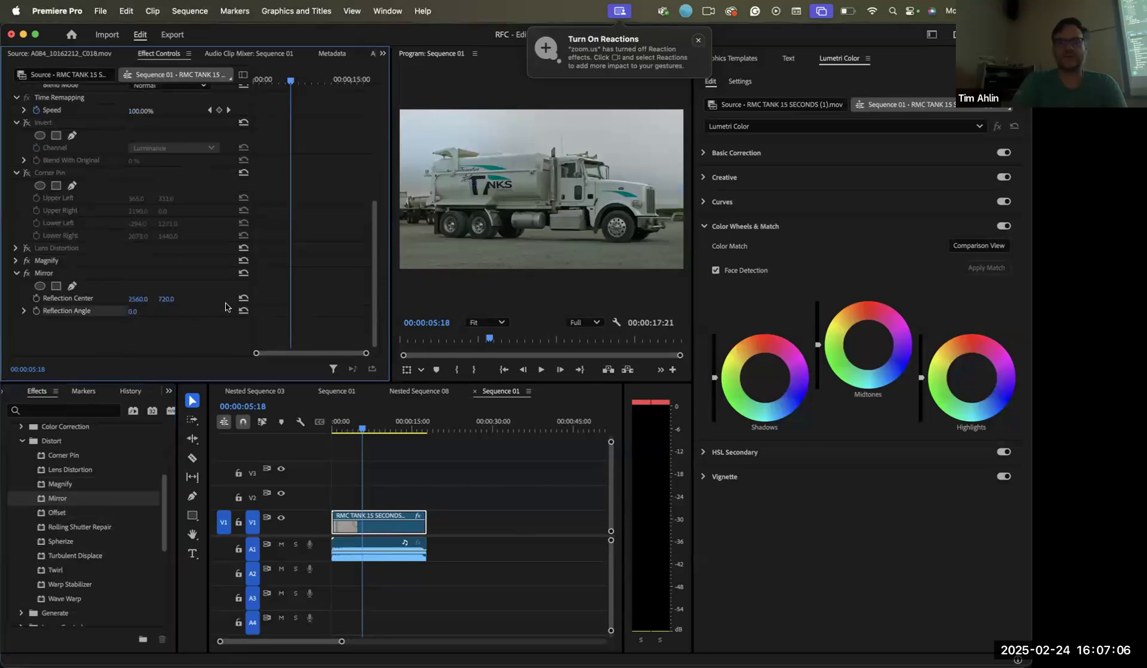
{"action": "left_click", "coordinate": [26, 261]}
{"action": "left_click", "coordinate": [80, 273]}
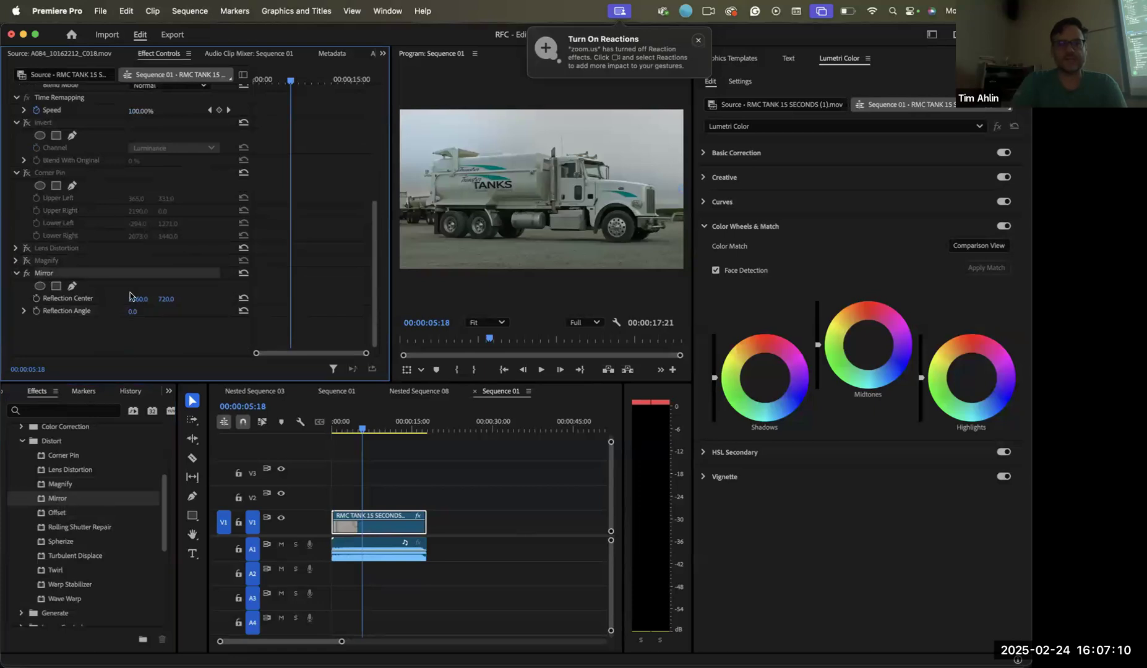
Set Mirror's Reflection Center to 1275, 963 and Reflection Angle to 180°, and disable the effect
{"action": "left_click_drag", "start_coordinate": [138, 299], "coordinate": [159, 272]}
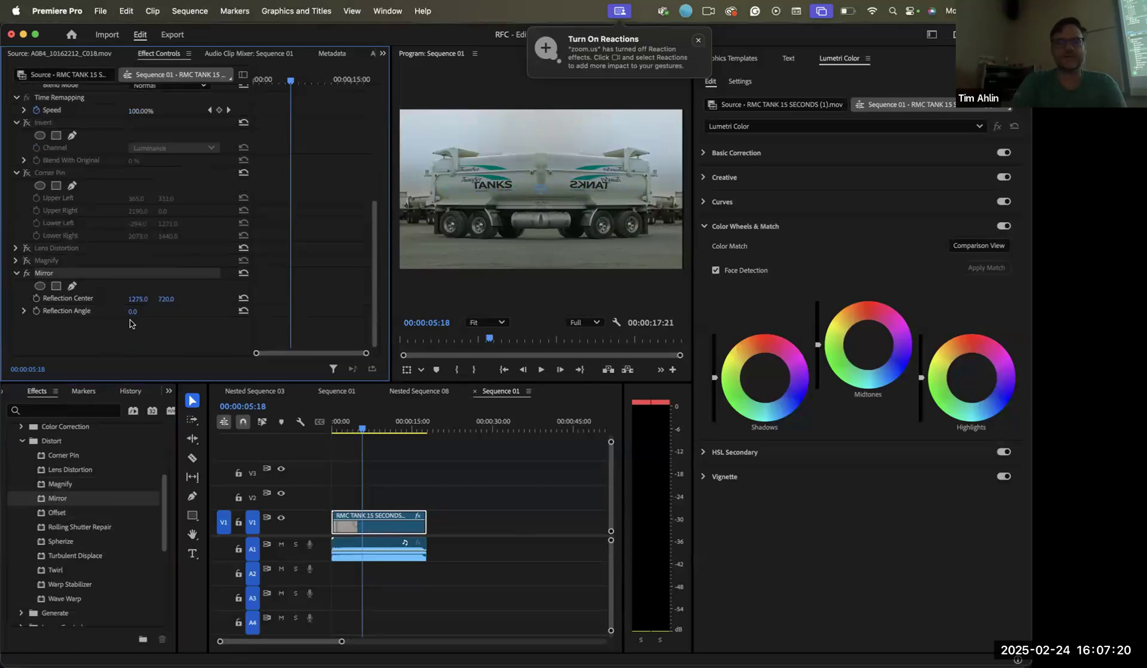
{"action": "left_click_drag", "start_coordinate": [136, 313], "coordinate": [245, 313]}
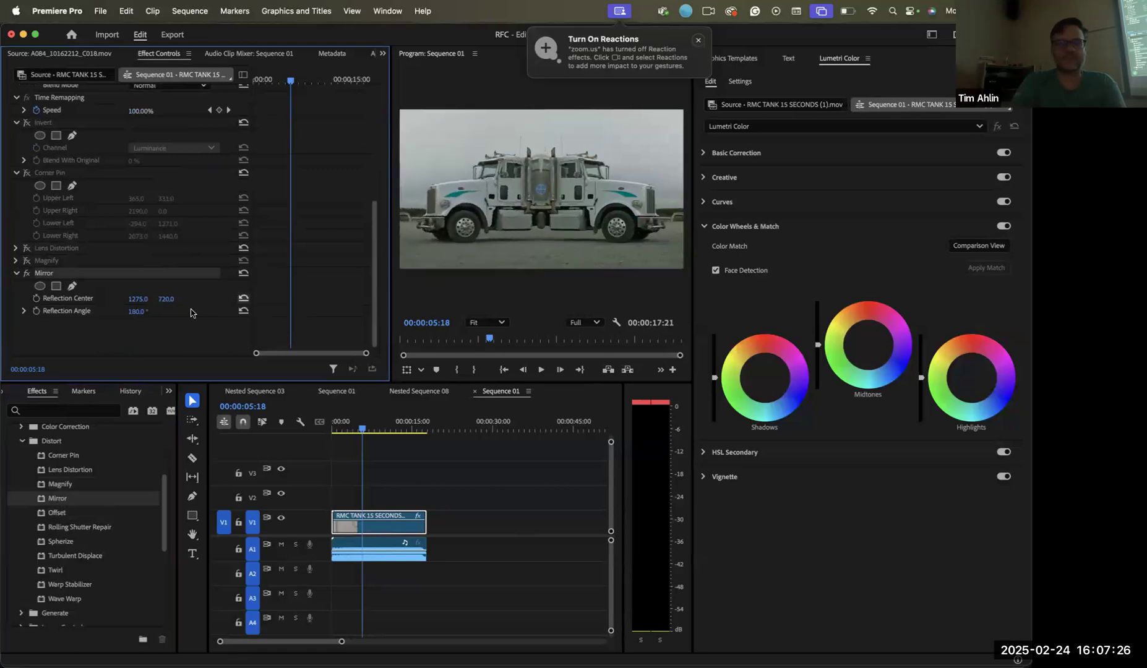
{"action": "mouse_move", "coordinate": [166, 299]}
{"action": "left_mouse_down"}
{"action": "mouse_move", "coordinate": [223, 299]}
{"action": "mouse_move", "coordinate": [164, 299]}
{"action": "left_mouse_up"}
{"action": "left_click", "coordinate": [19, 313]}
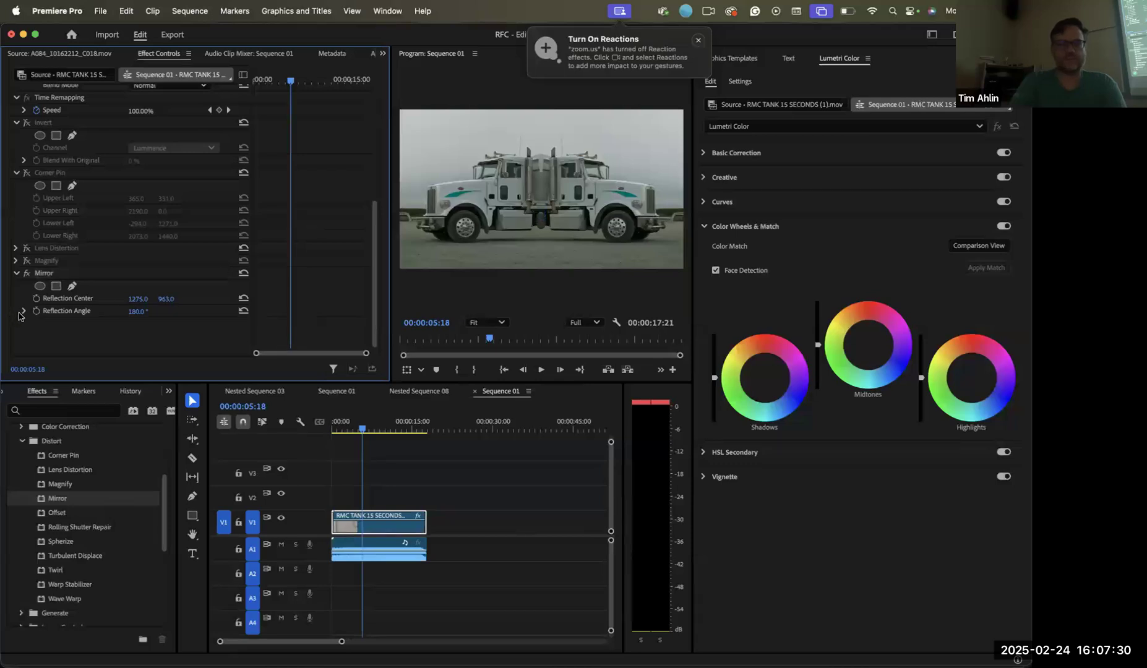
{"action": "left_click", "coordinate": [26, 273]}
Apply the Offset effect with Shift Center To at 8024, 720, then disable and collapse it
{"action": "left_click_drag", "start_coordinate": [66, 518], "coordinate": [128, 344]}
{"action": "scroll", "coordinate": [144, 242], "scroll_direction": "down", "scroll_amount": 3}
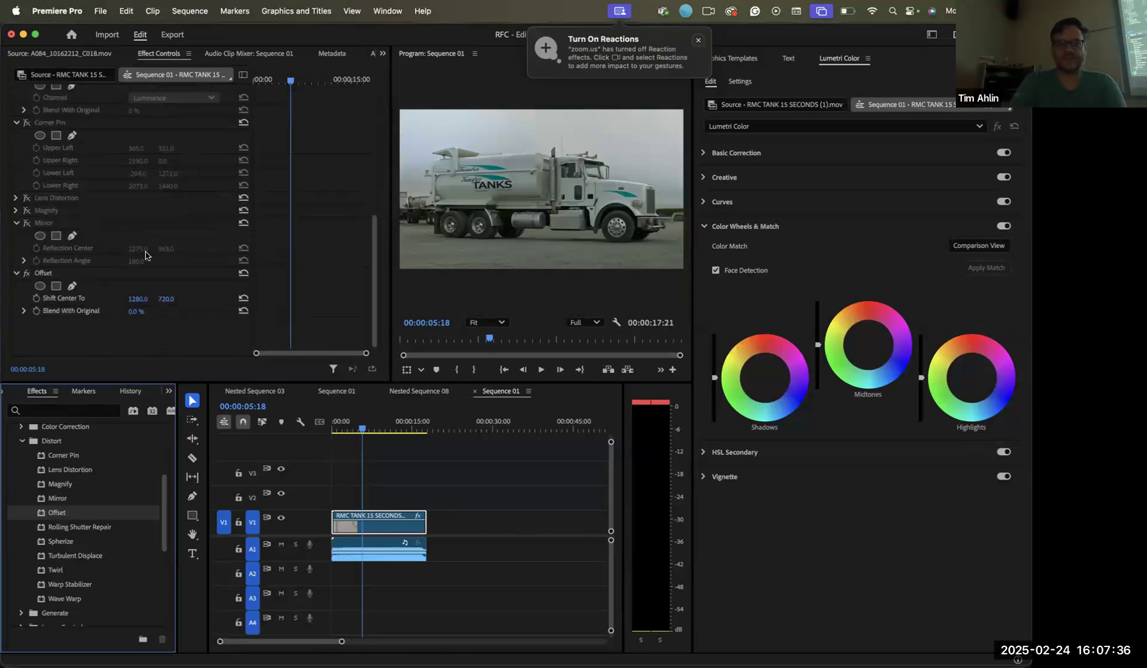
{"action": "mouse_move", "coordinate": [138, 299]}
{"action": "left_mouse_down"}
{"action": "mouse_move", "coordinate": [279, 300]}
{"action": "mouse_move", "coordinate": [141, 299]}
{"action": "mouse_move", "coordinate": [223, 300]}
{"action": "mouse_move", "coordinate": [141, 299]}
{"action": "mouse_move", "coordinate": [142, 311]}
{"action": "mouse_move", "coordinate": [198, 312]}
{"action": "mouse_move", "coordinate": [136, 312]}
{"action": "left_mouse_up"}
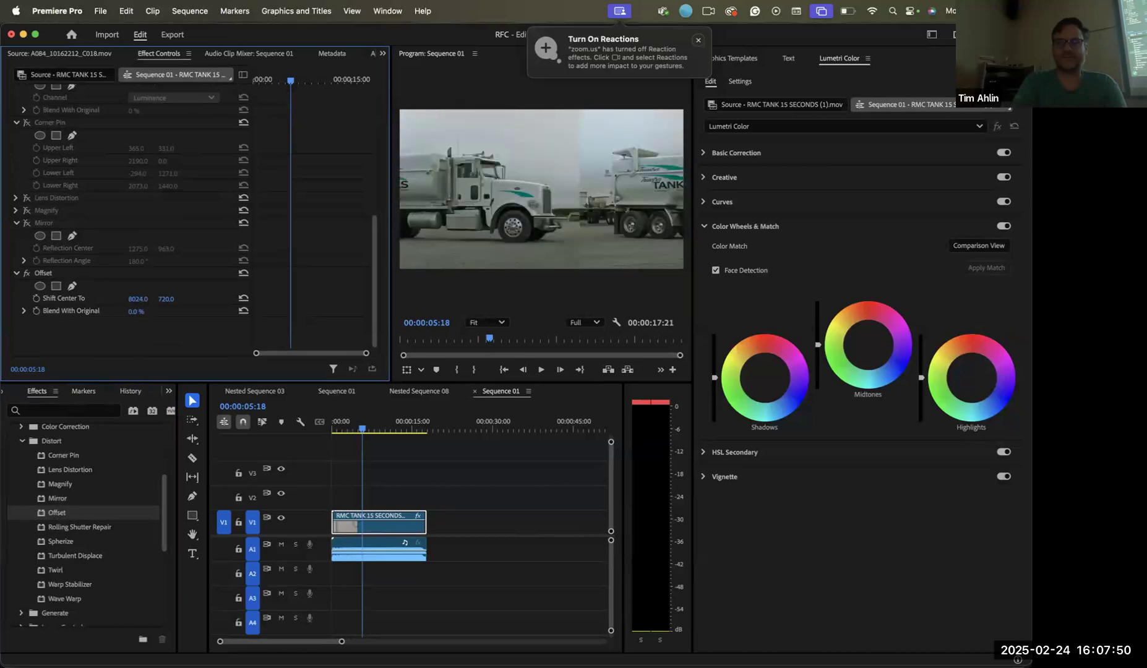
{"action": "left_click", "coordinate": [27, 274]}
{"action": "left_click", "coordinate": [17, 273]}
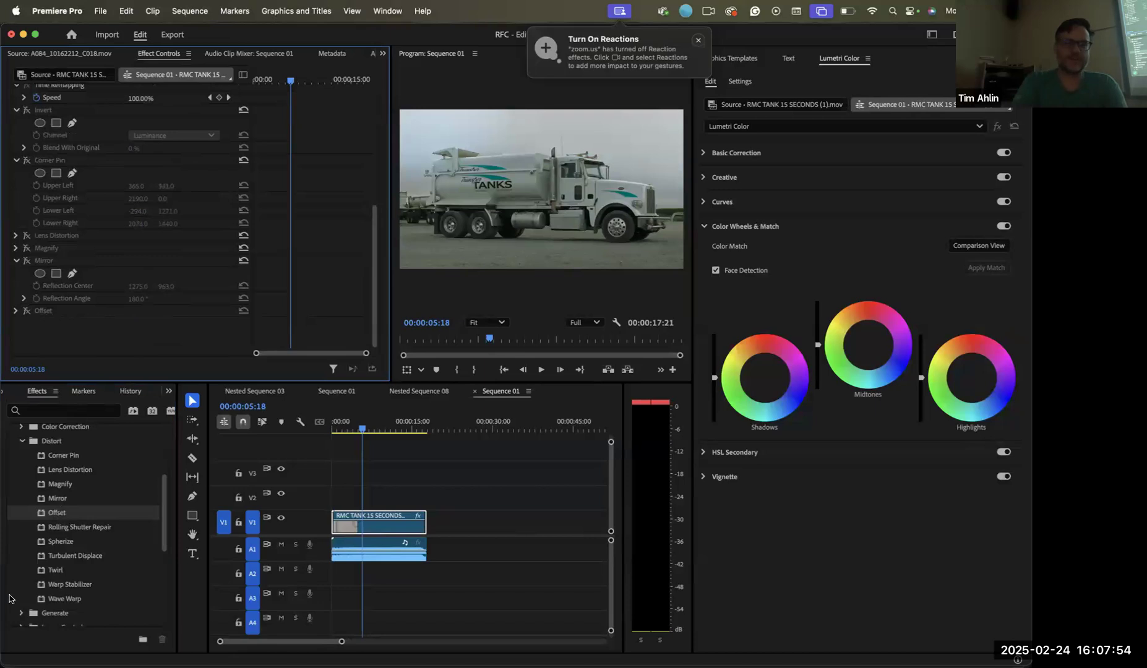
Apply Rolling Shutter Repair to the V1 clip, review its settings, then collapse and disable the effect
{"action": "left_click", "coordinate": [99, 527]}
{"action": "left_click_drag", "start_coordinate": [138, 336], "coordinate": [137, 335]}
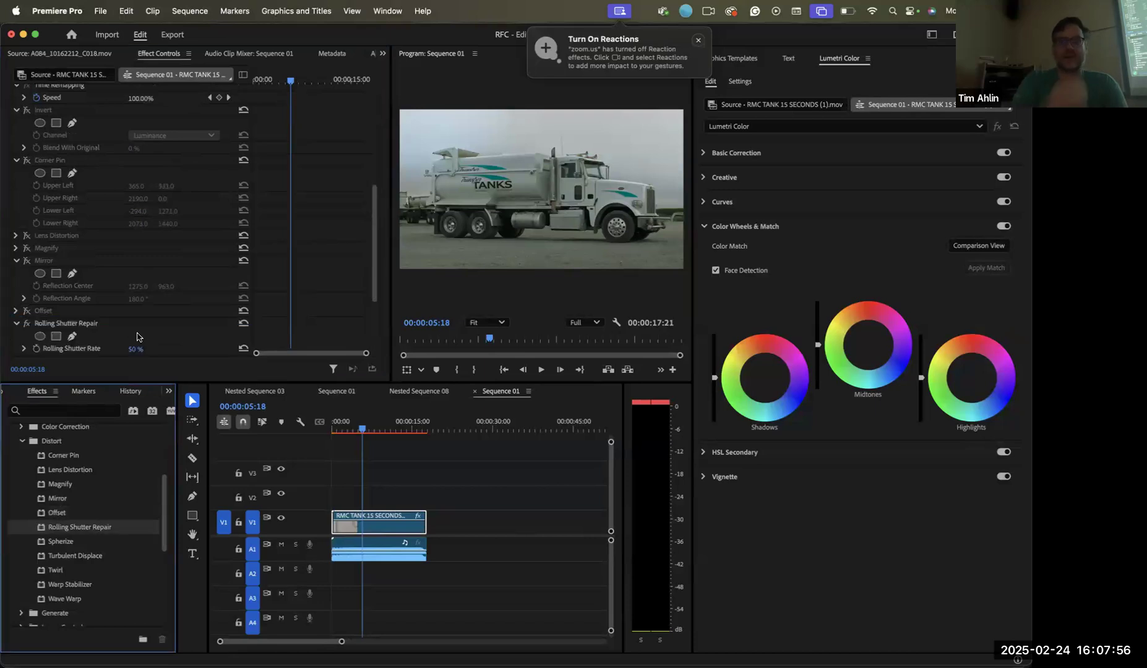
{"action": "scroll", "coordinate": [81, 243], "scroll_direction": "down", "scroll_amount": 3}
{"action": "scroll", "coordinate": [81, 242], "scroll_direction": "down", "scroll_amount": 1}
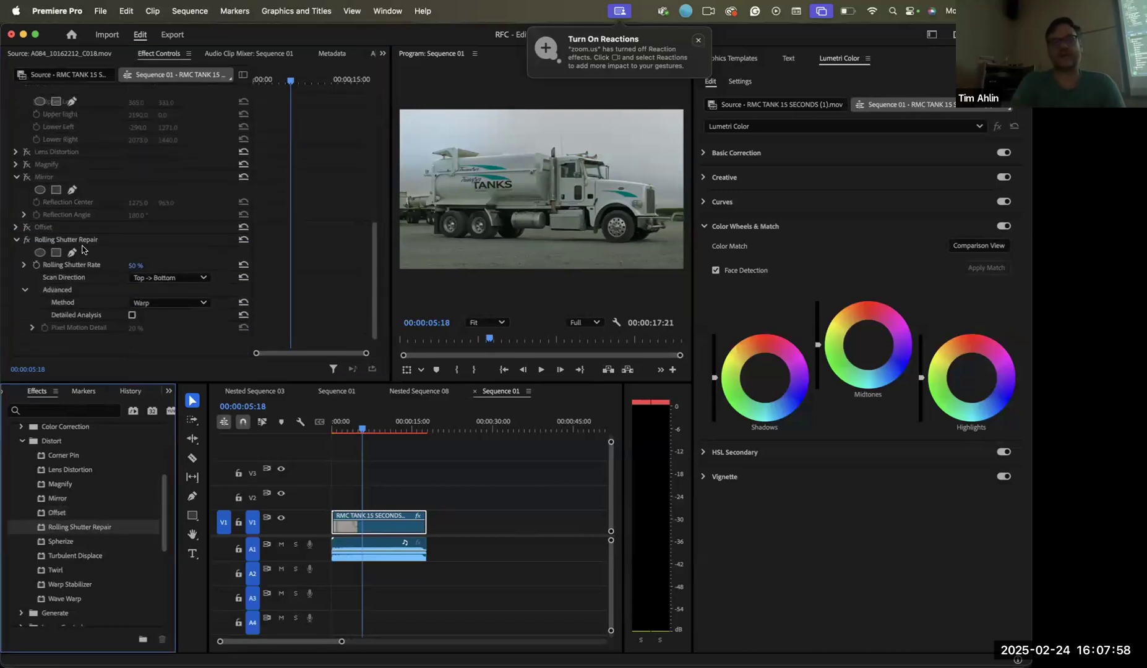
{"action": "left_click", "coordinate": [83, 242]}
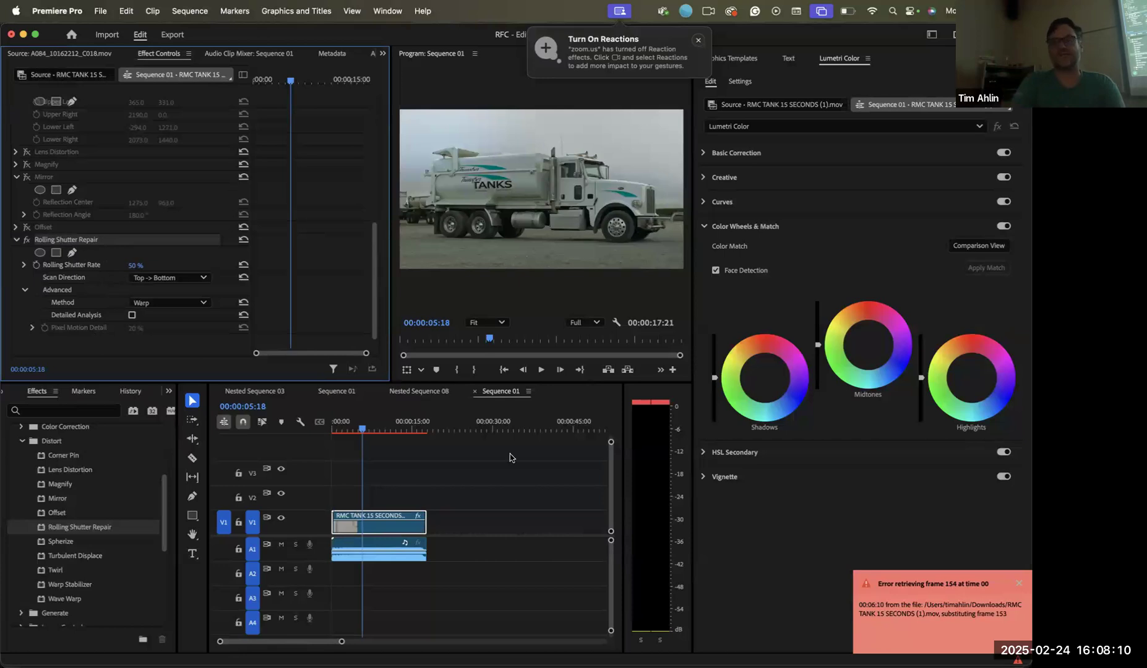
{"action": "left_click", "coordinate": [895, 594]}
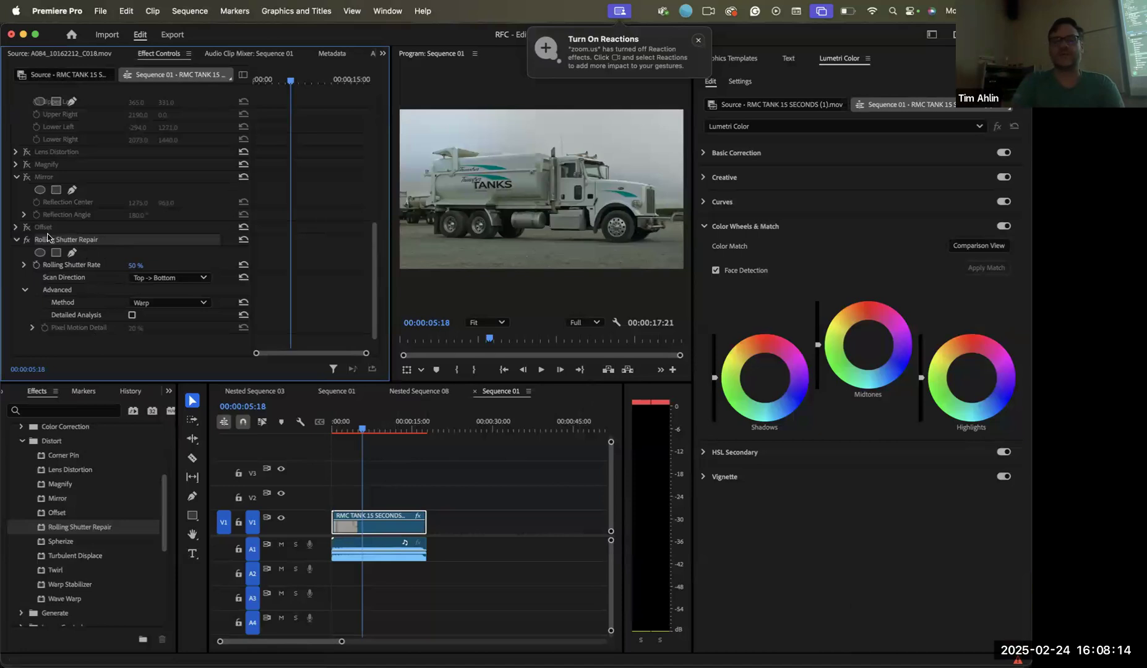
{"action": "left_click", "coordinate": [17, 240]}
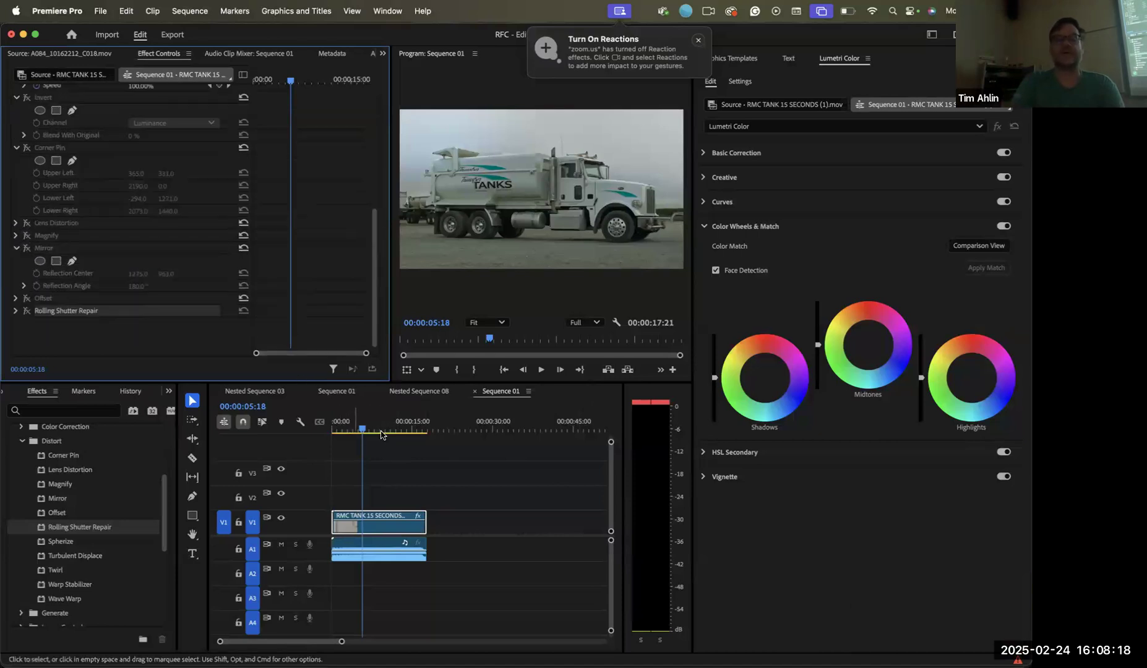
{"action": "left_click", "coordinate": [27, 311]}
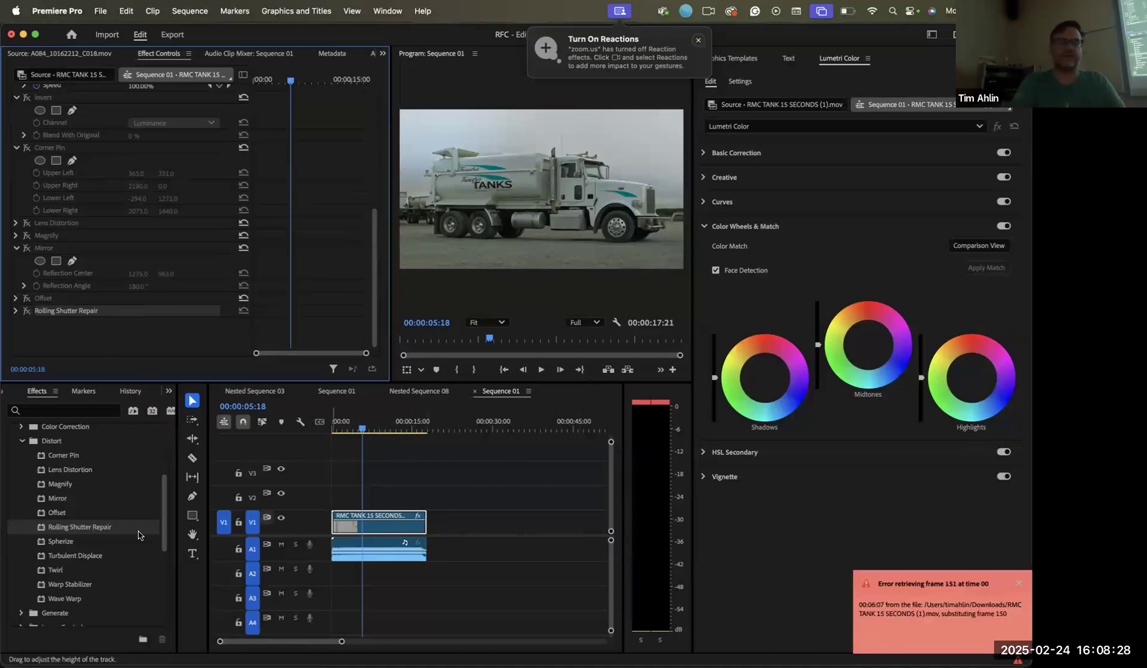
Apply the Spherize effect to the V1 clip, increase its Radius to bulge the truck, then collapse and disable it
{"action": "left_click", "coordinate": [61, 536]}
{"action": "left_click_drag", "start_coordinate": [110, 335], "coordinate": [483, 299]}
{"action": "scroll", "coordinate": [102, 336], "scroll_direction": "down", "scroll_amount": 3}
{"action": "left_click_drag", "start_coordinate": [136, 299], "coordinate": [207, 312]}
{"action": "left_click", "coordinate": [15, 274]}
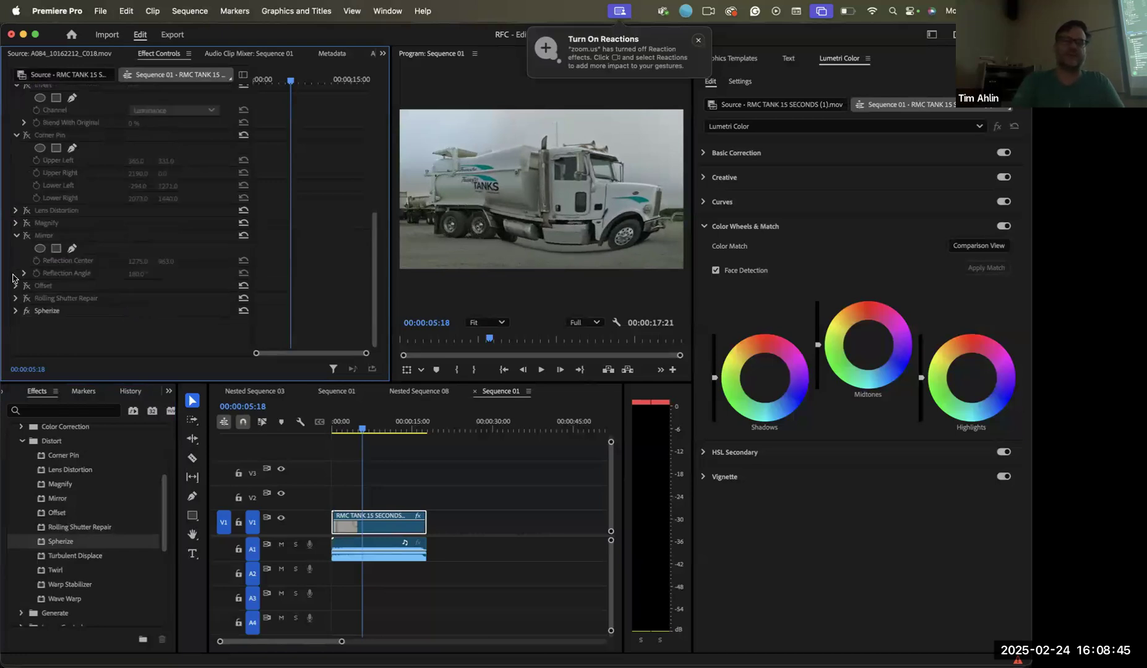
{"action": "left_click", "coordinate": [27, 311]}
Apply Turbulent Displace to the V1 clip and set its Amount to 246
{"action": "left_click", "coordinate": [84, 561]}
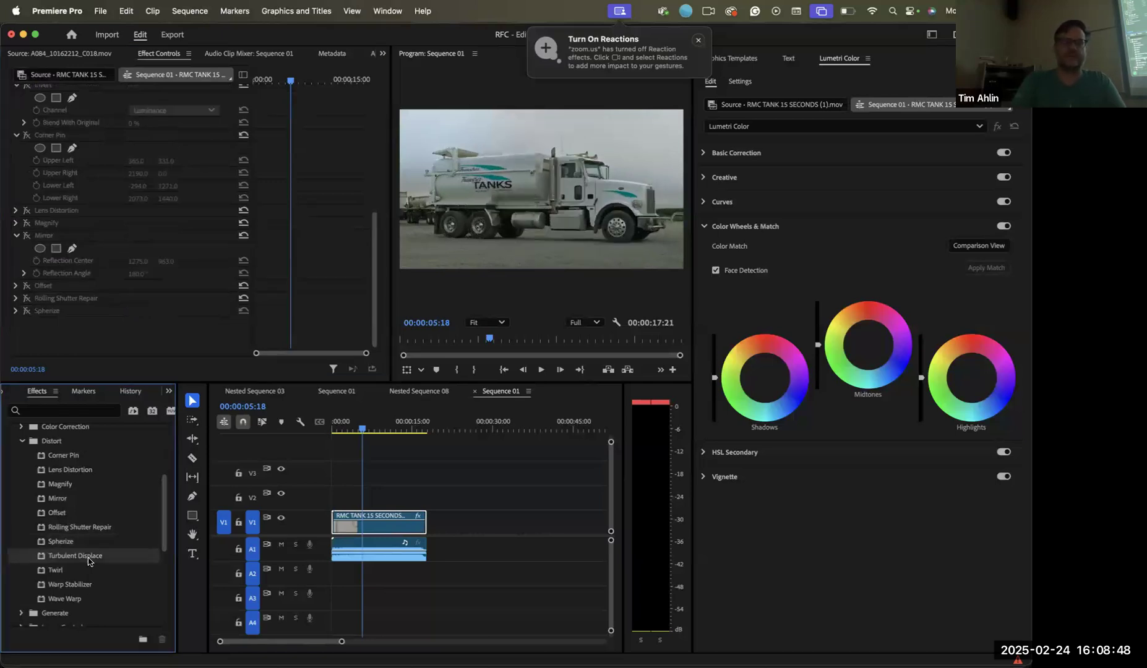
{"action": "left_click_drag", "start_coordinate": [158, 319], "coordinate": [157, 322]}
{"action": "scroll", "coordinate": [109, 251], "scroll_direction": "down", "scroll_amount": 5}
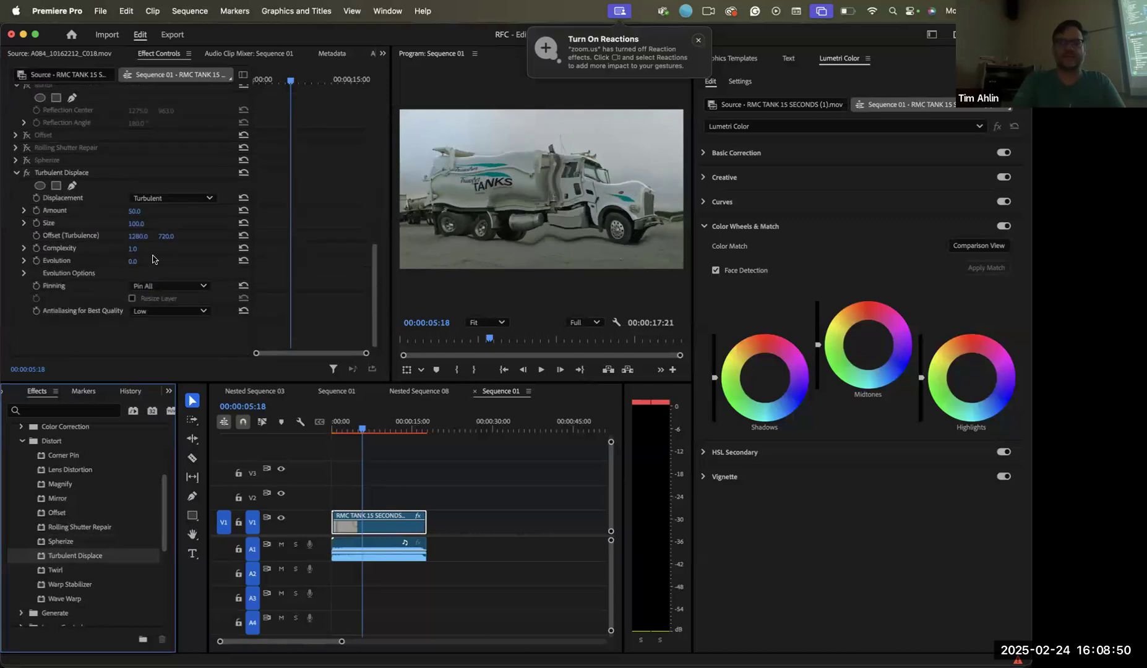
{"action": "left_click_drag", "start_coordinate": [134, 211], "coordinate": [144, 213]}
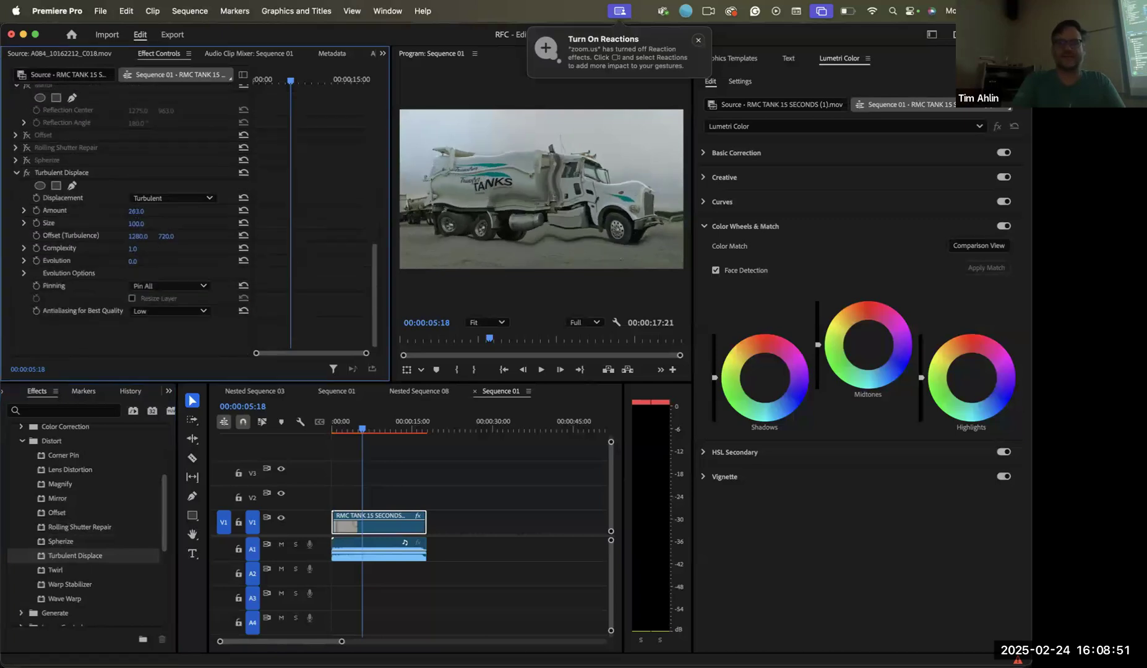
{"action": "left_click", "coordinate": [139, 218]}
{"action": "left_click", "coordinate": [57, 210]}
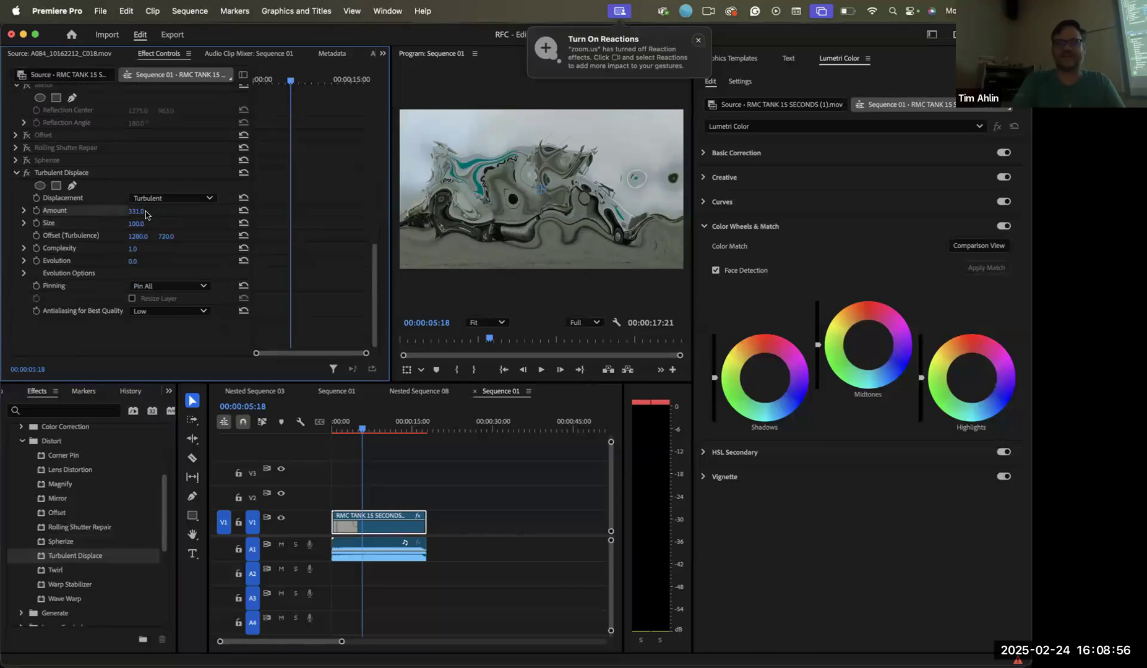
{"action": "left_click_drag", "start_coordinate": [137, 211], "coordinate": [145, 212]}
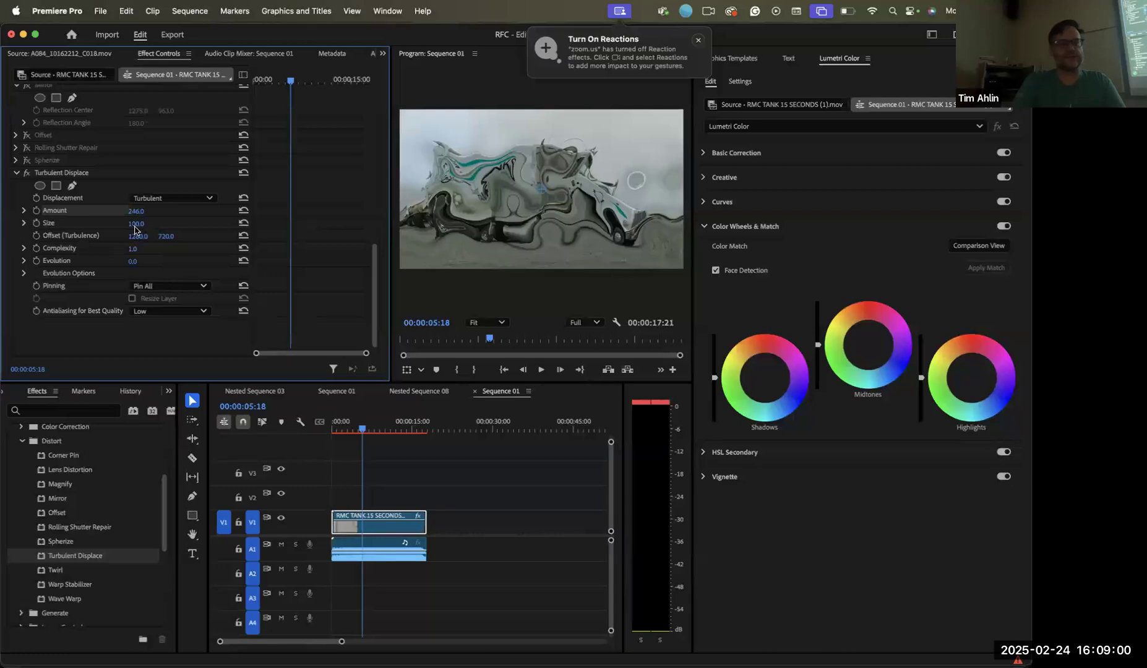
Increase Turbulent Displace's Size for broader distortion, then collapse and disable the effect
{"action": "left_click_drag", "start_coordinate": [137, 224], "coordinate": [246, 224]}
{"action": "left_click", "coordinate": [17, 175]}
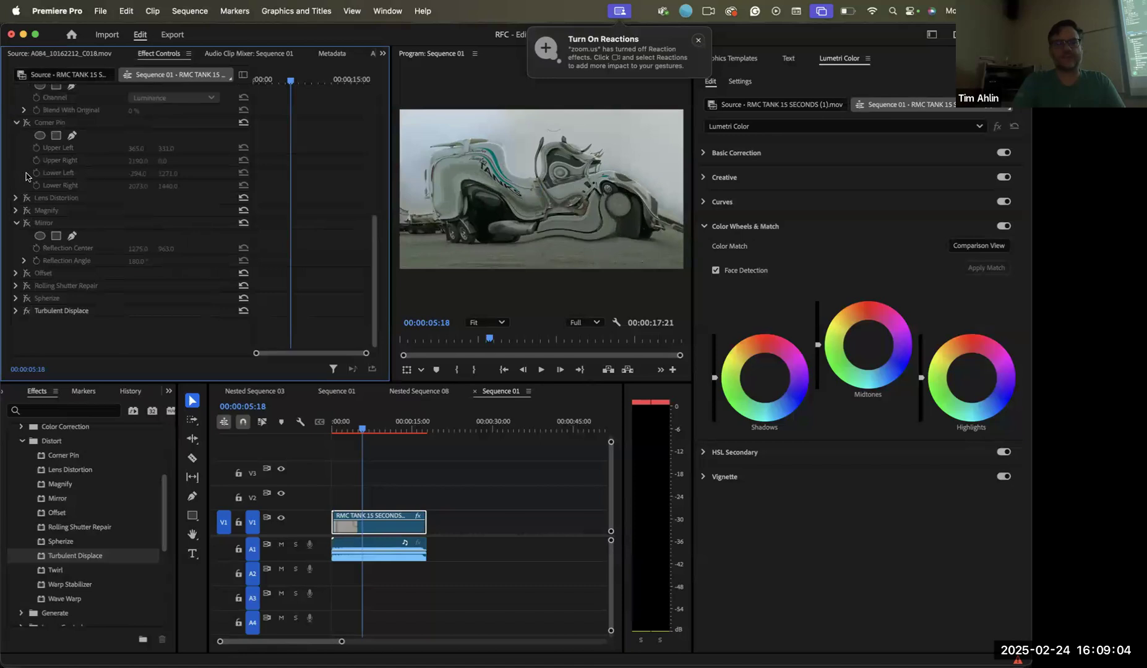
{"action": "left_click", "coordinate": [28, 312]}
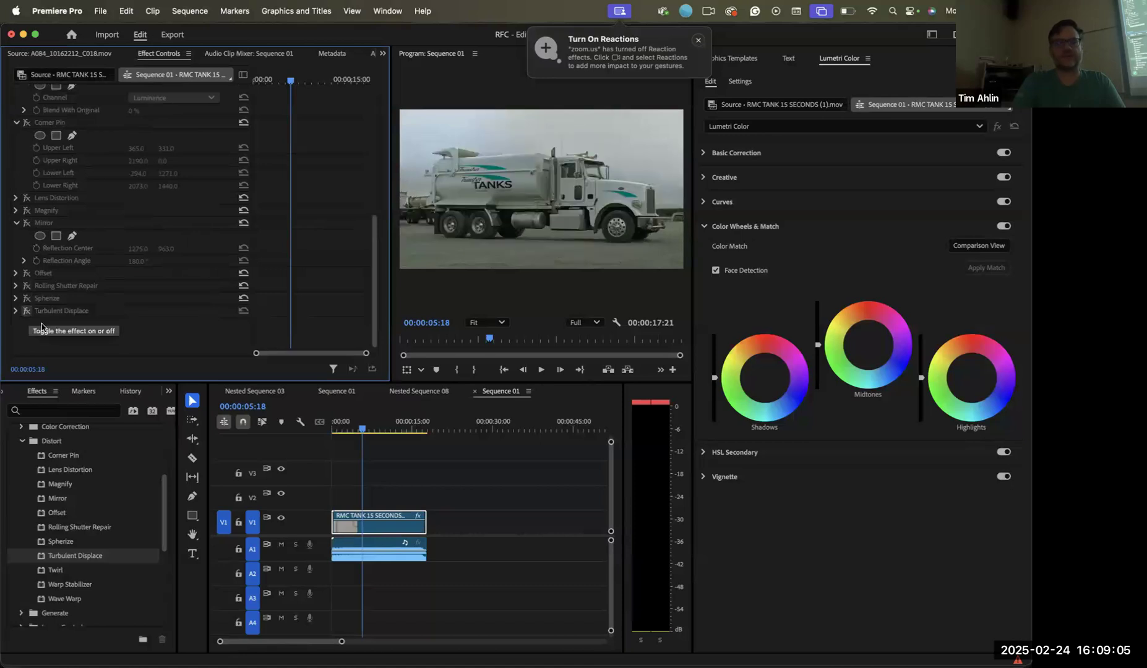
Apply the Twirl effect to the V1 clip, adjust its Angle, then collapse and disable the effect
{"action": "double_click", "coordinate": [57, 571]}
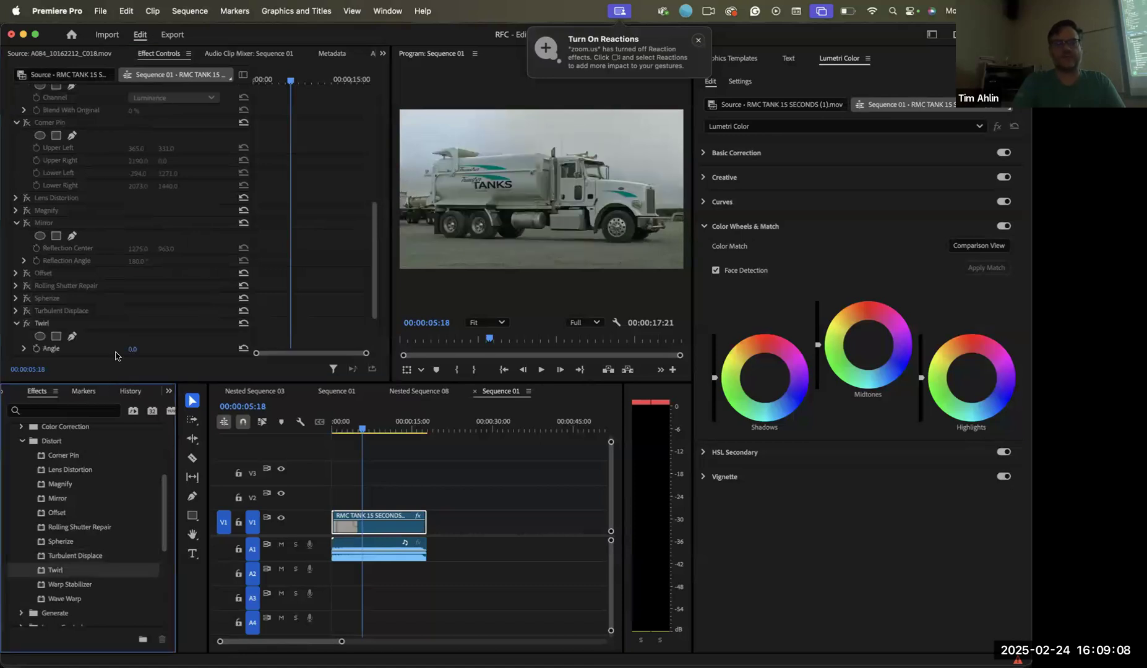
{"action": "left_click_drag", "start_coordinate": [138, 352], "coordinate": [94, 340]}
{"action": "left_click", "coordinate": [17, 323]}
{"action": "left_click", "coordinate": [26, 324]}
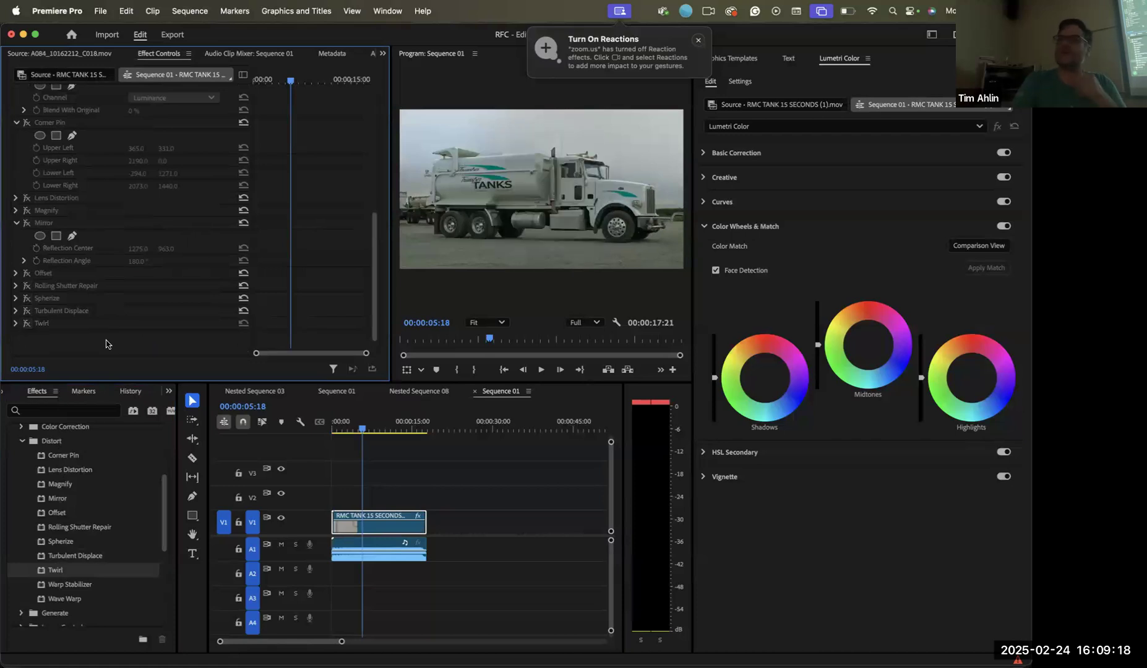
Apply Warp Stabilizer to the V1 clip, let it analyze the footage, and review its stabilization settings
{"action": "scroll", "coordinate": [76, 536], "scroll_direction": "down", "scroll_amount": 3}
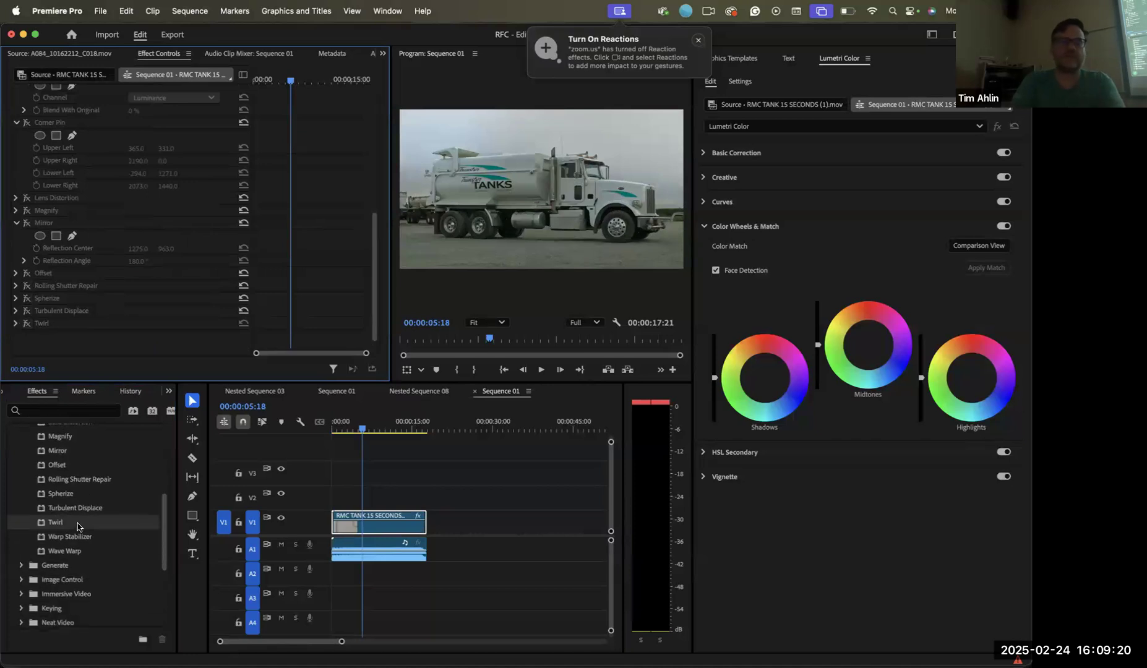
{"action": "double_click", "coordinate": [78, 539]}
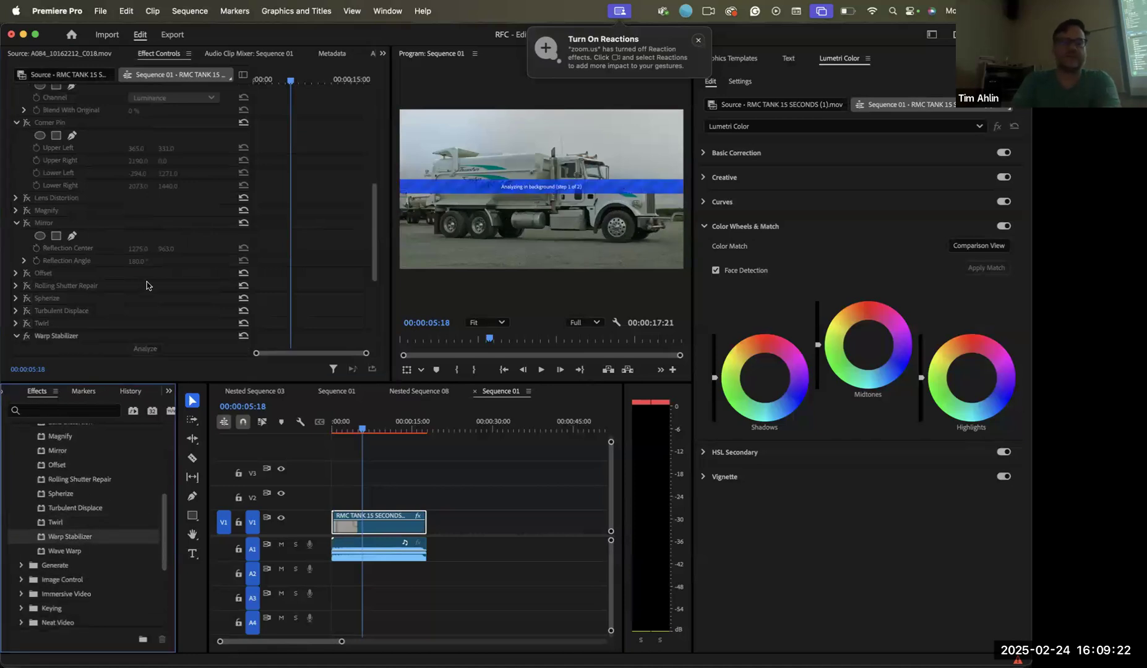
{"action": "scroll", "coordinate": [147, 284], "scroll_direction": "down", "scroll_amount": 5}
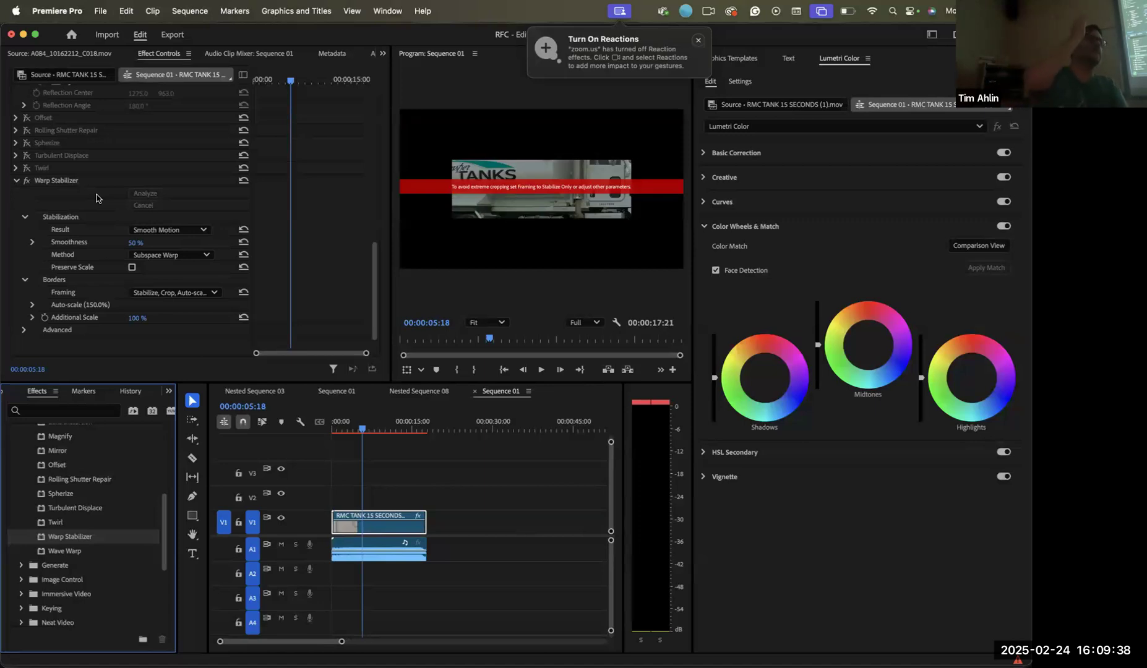
Check the stabilized clip at 00:00:09:06, then disable and collapse Warp Stabilizer
{"action": "left_click", "coordinate": [391, 462]}
{"action": "left_click", "coordinate": [365, 541]}
{"action": "left_click", "coordinate": [364, 531]}
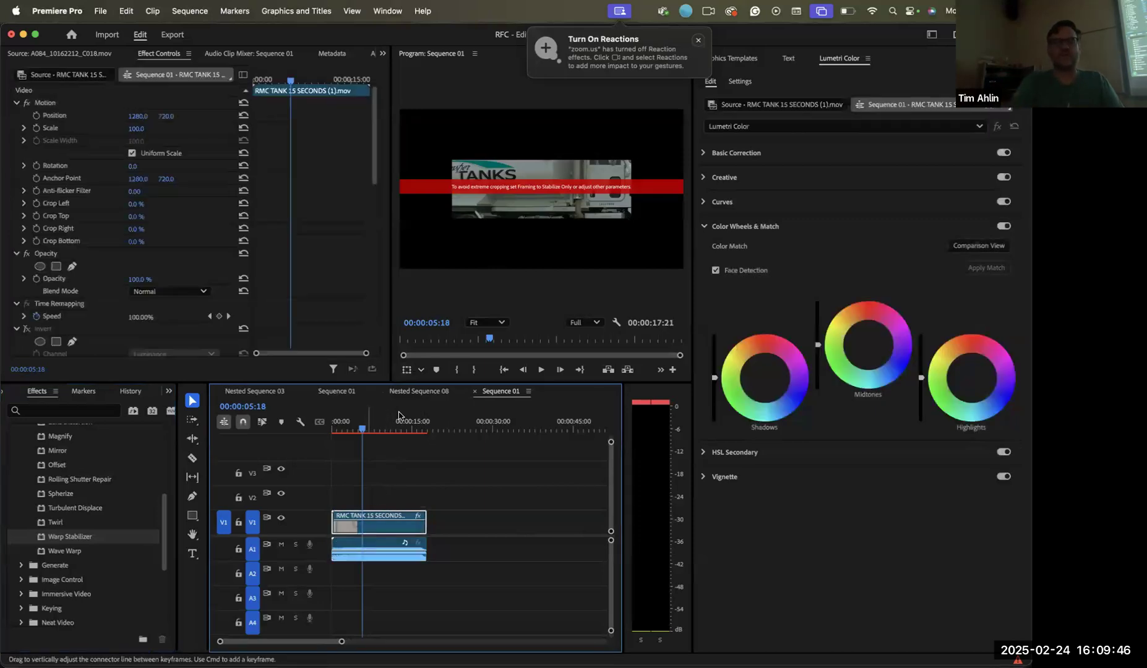
{"action": "mouse_move", "coordinate": [362, 424]}
{"action": "left_mouse_down"}
{"action": "mouse_move", "coordinate": [325, 435]}
{"action": "mouse_move", "coordinate": [397, 434]}
{"action": "mouse_move", "coordinate": [356, 433]}
{"action": "mouse_move", "coordinate": [382, 434]}
{"action": "left_mouse_up"}
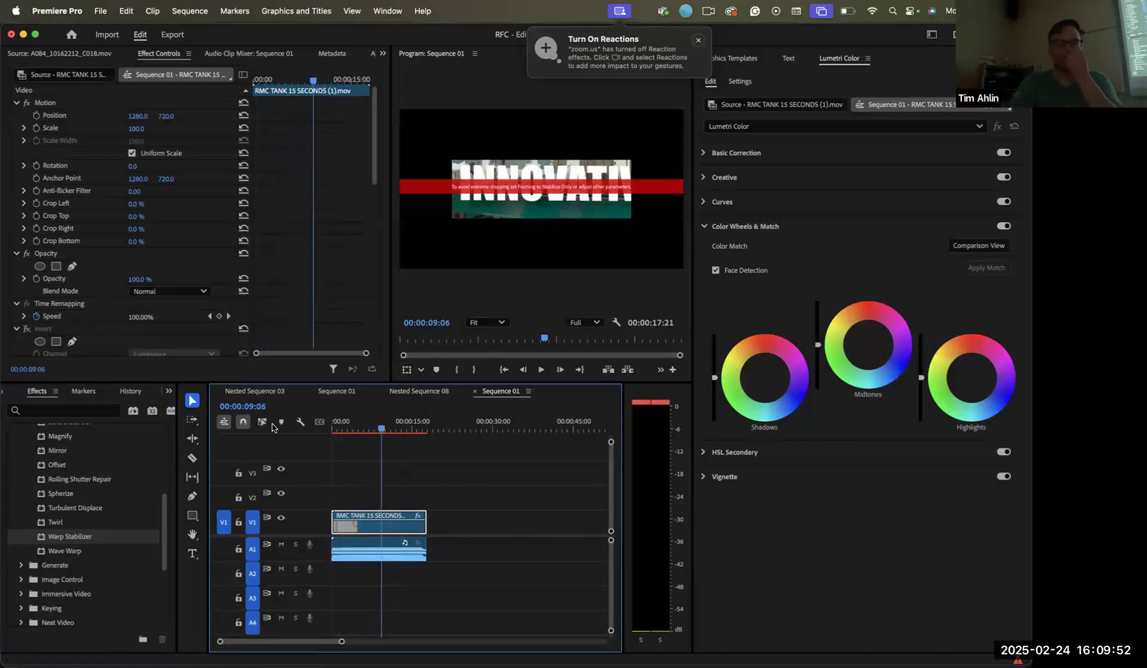
{"action": "scroll", "coordinate": [88, 338], "scroll_direction": "down", "scroll_amount": 15}
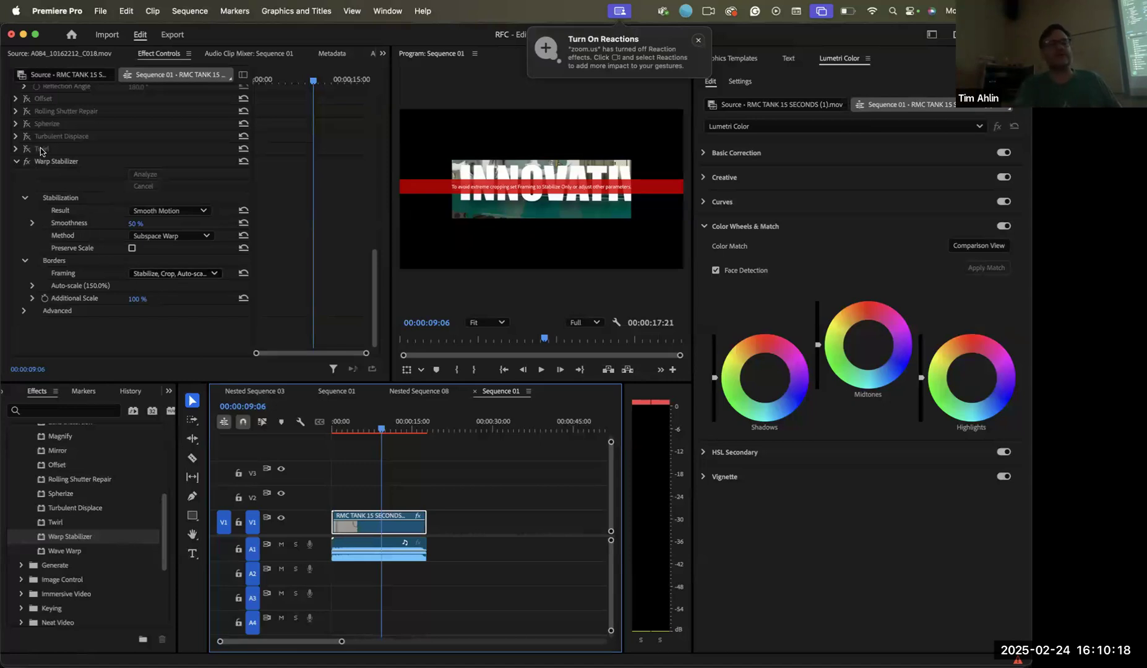
{"action": "left_click", "coordinate": [28, 162]}
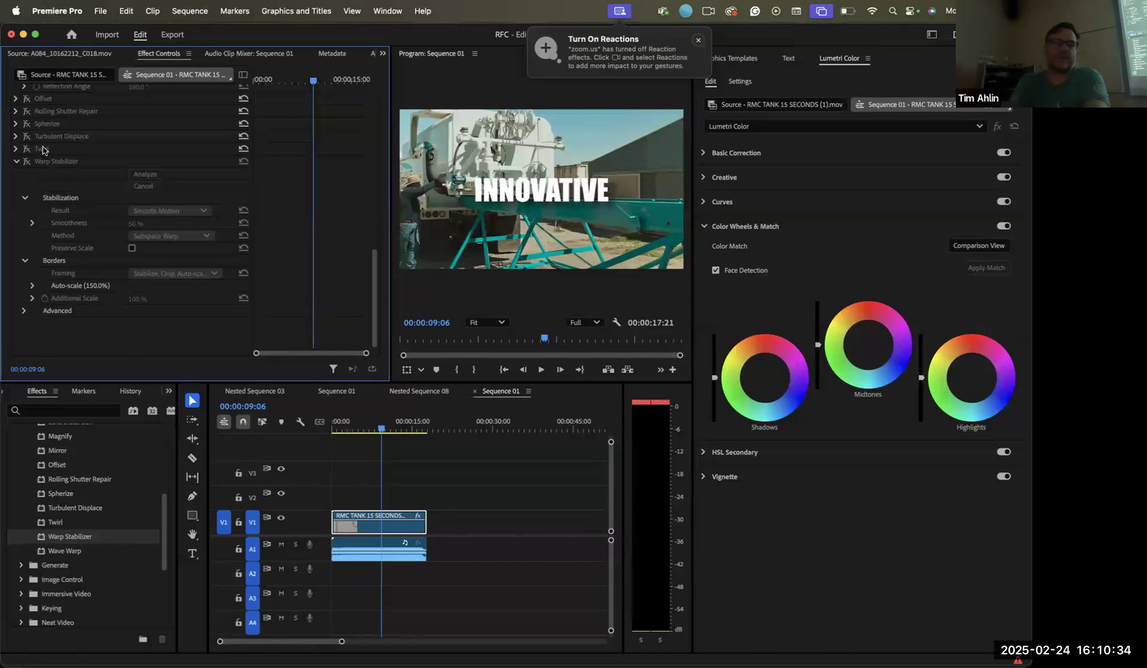
{"action": "left_click", "coordinate": [16, 163]}
Apply Wave Warp to the V1 clip, set its Wave Width to 208, then collapse and disable the effect
{"action": "left_click_drag", "start_coordinate": [66, 554], "coordinate": [114, 317]}
{"action": "scroll", "coordinate": [166, 266], "scroll_direction": "down", "scroll_amount": 4}
{"action": "left_click_drag", "start_coordinate": [134, 239], "coordinate": [264, 246]}
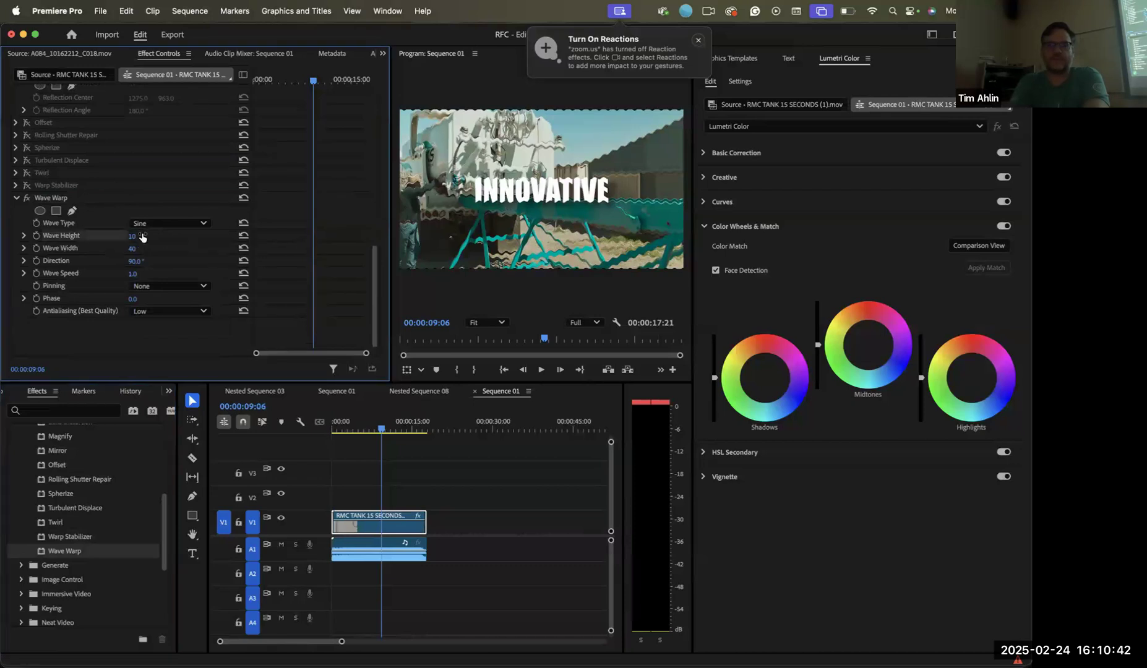
{"action": "left_click_drag", "start_coordinate": [132, 250], "coordinate": [237, 249]}
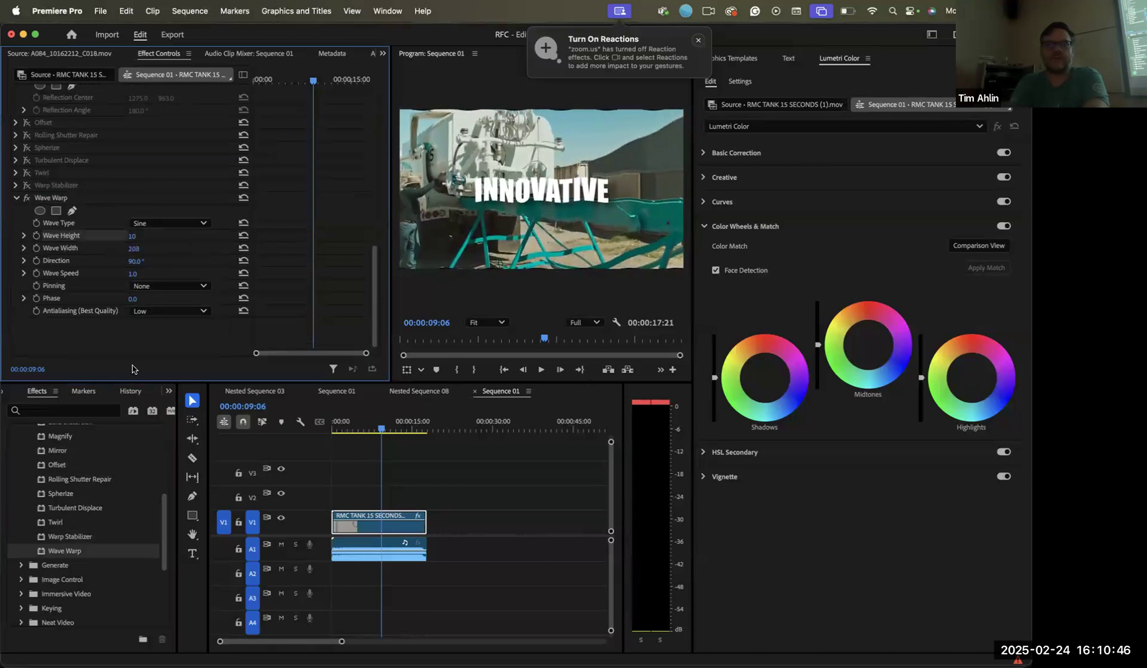
{"action": "left_click", "coordinate": [16, 198]}
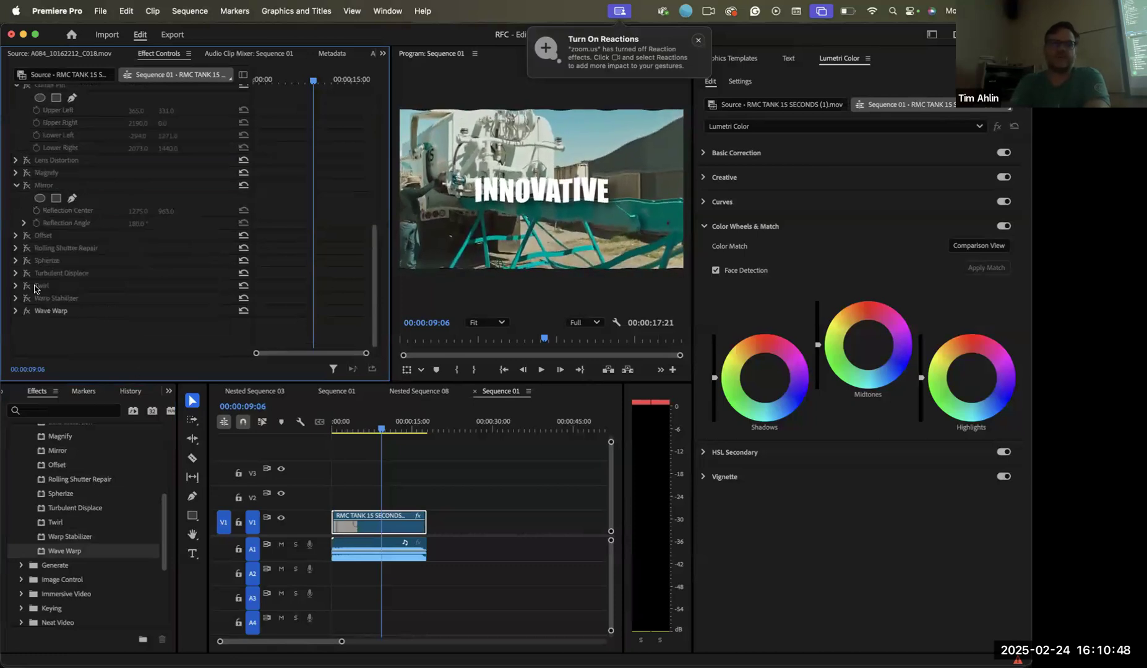
{"action": "left_click", "coordinate": [26, 311]}
Switch from the Distort to the Generate effects group and apply 4-Color Gradient to the V1 clip
{"action": "scroll", "coordinate": [32, 435], "scroll_direction": "up", "scroll_amount": 3}
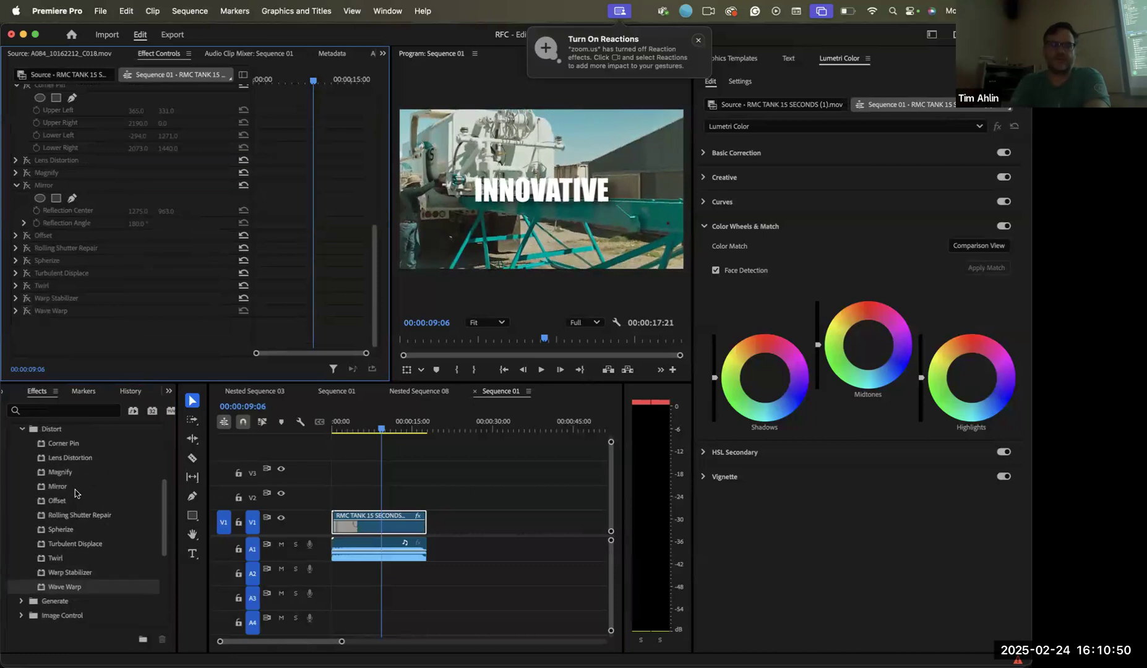
{"action": "left_click", "coordinate": [23, 430]}
{"action": "left_click", "coordinate": [21, 444]}
{"action": "left_click", "coordinate": [42, 458]}
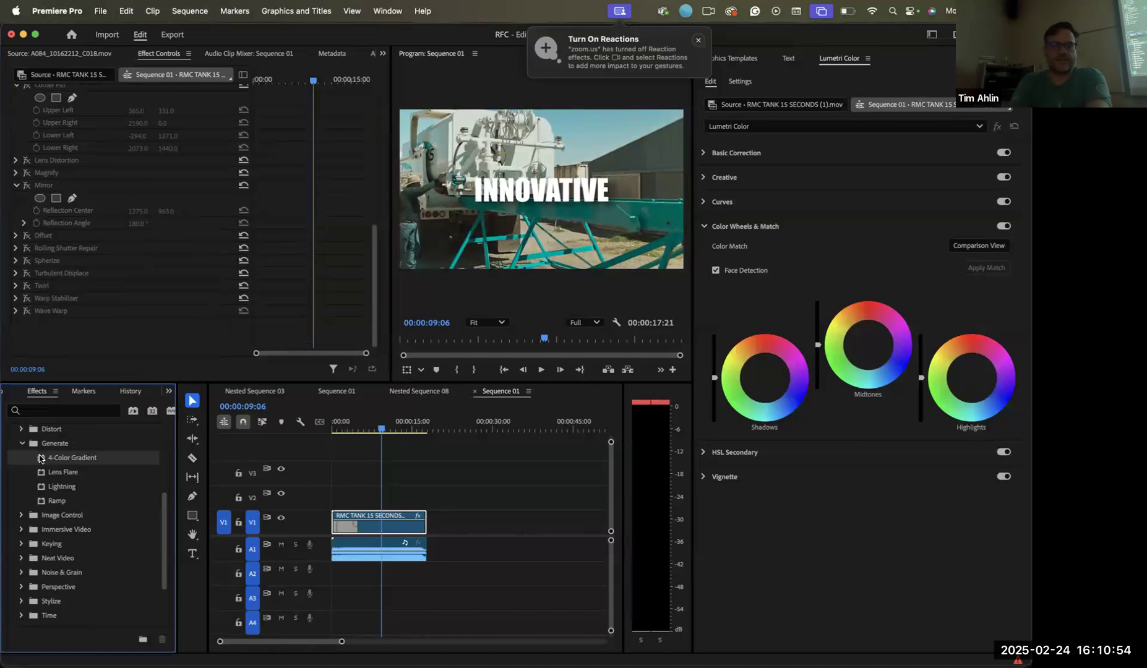
{"action": "left_click_drag", "start_coordinate": [40, 421], "coordinate": [70, 336]}
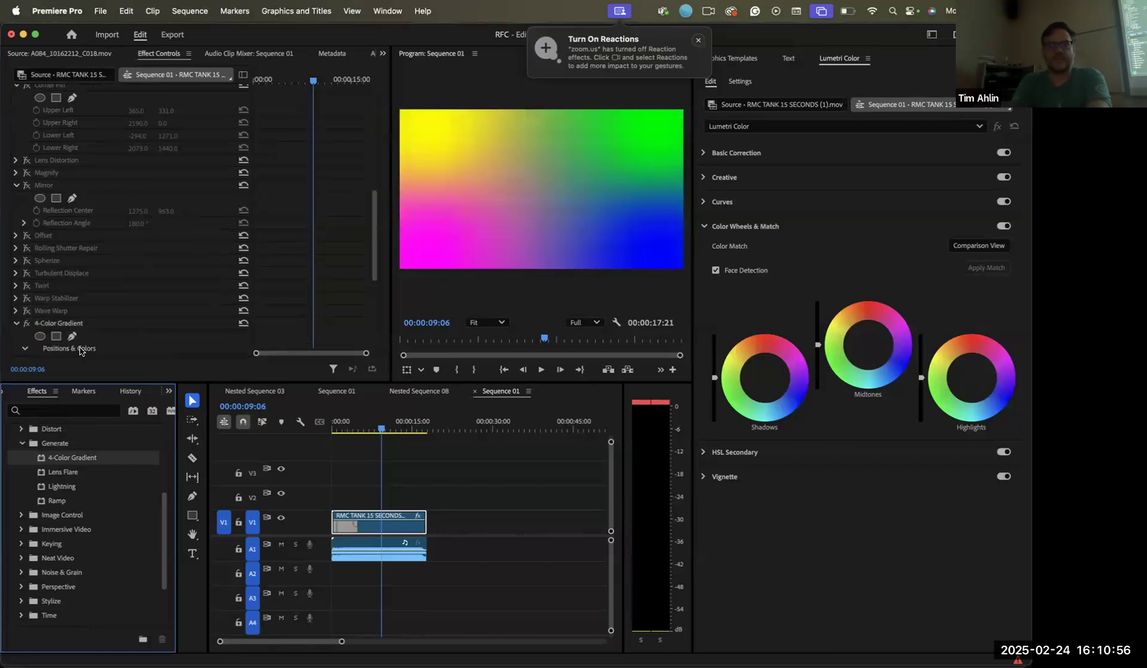
Set the 4-Color Gradient's Blend to 525 and Jitter to 100%, and undo a trial opacity reduction
{"action": "scroll", "coordinate": [81, 350], "scroll_direction": "down", "scroll_amount": 2}
{"action": "scroll", "coordinate": [100, 344], "scroll_direction": "down", "scroll_amount": 2}
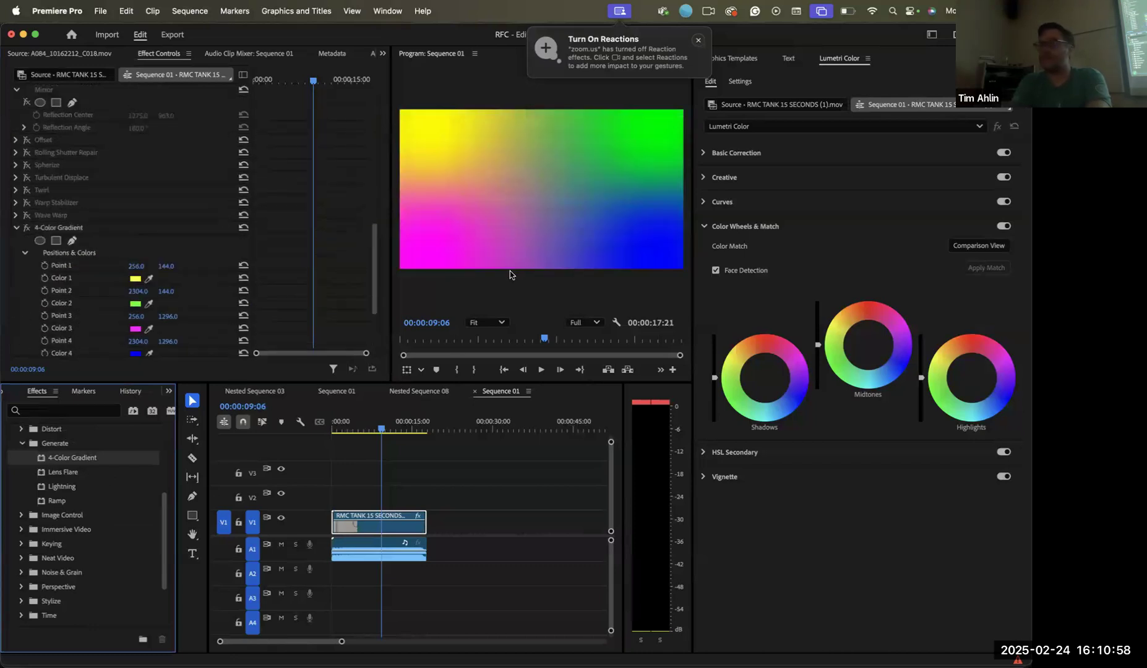
{"action": "scroll", "coordinate": [151, 319], "scroll_direction": "down", "scroll_amount": 4}
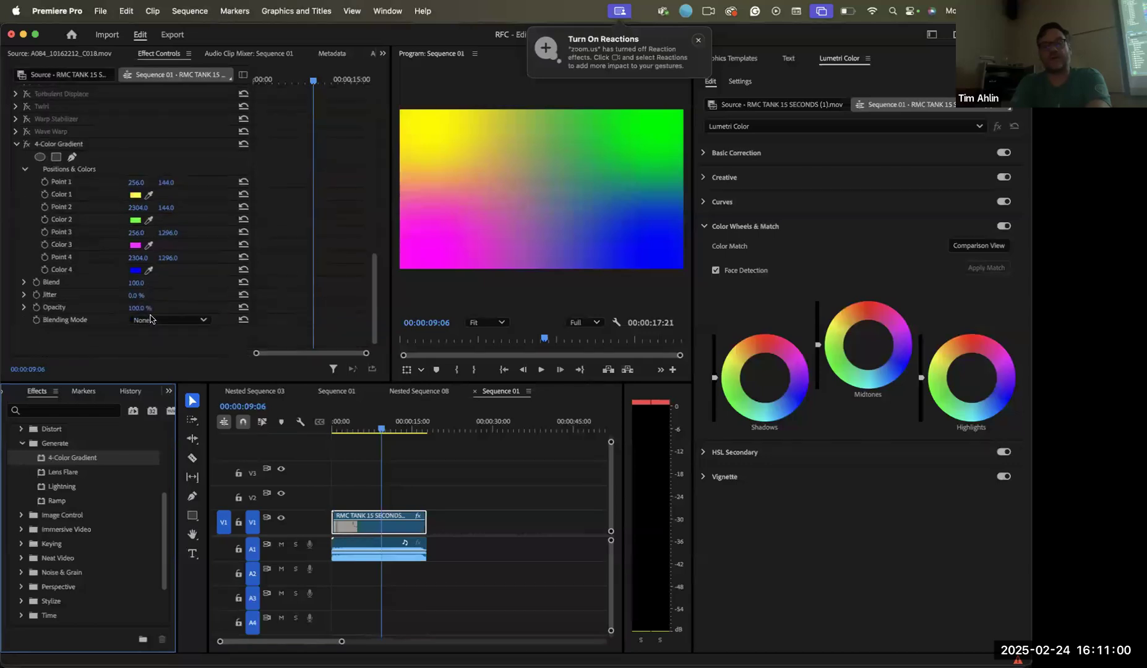
{"action": "left_click_drag", "start_coordinate": [136, 283], "coordinate": [144, 284]}
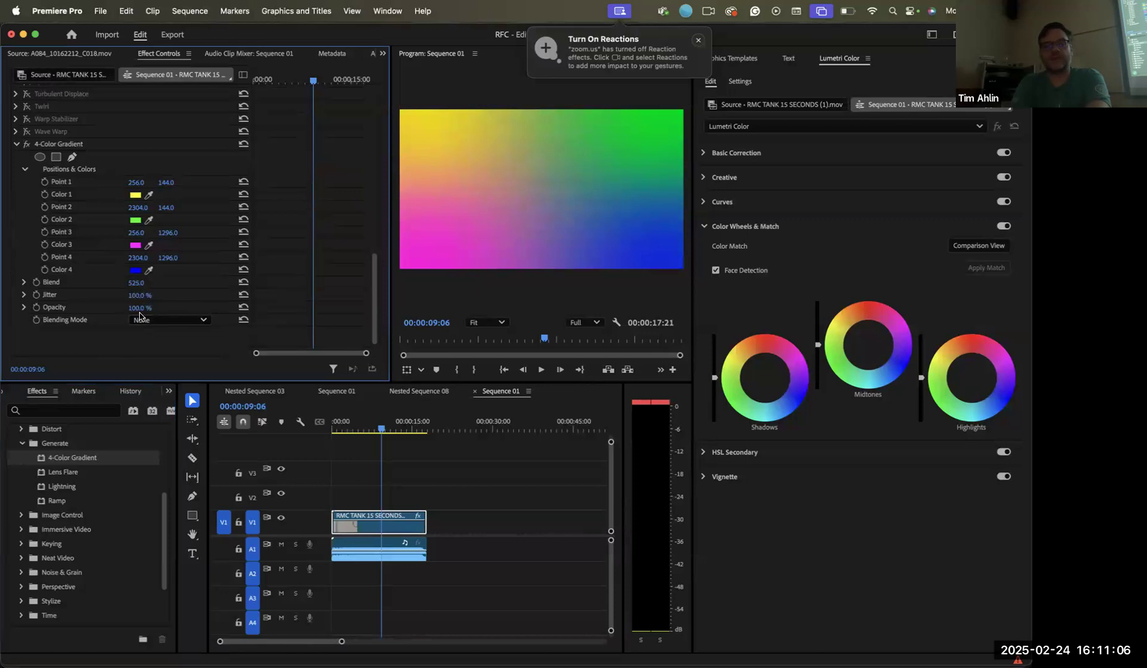
{"action": "left_click_drag", "start_coordinate": [135, 308], "coordinate": [99, 308]}
{"action": "key", "text": "super+z"}
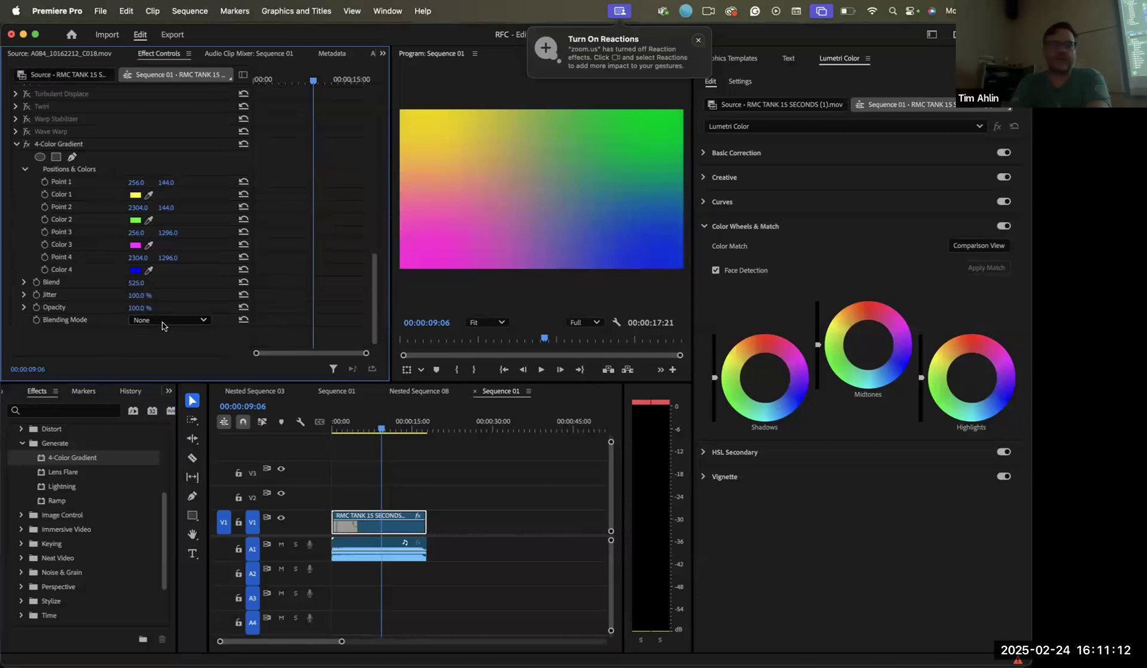
Try Normal, Color Dodge, Darken and Lighten as the 4-Color Gradient's blending mode, then set it to Hue
{"action": "left_click", "coordinate": [181, 323]}
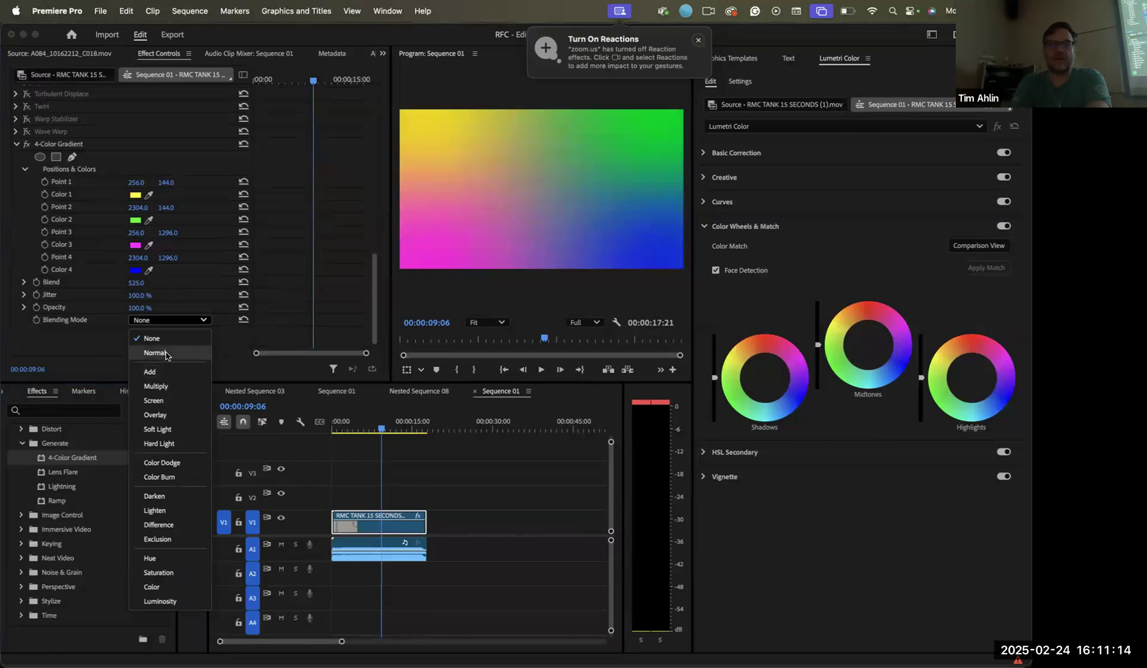
{"action": "left_click", "coordinate": [167, 355]}
{"action": "left_click", "coordinate": [171, 320]}
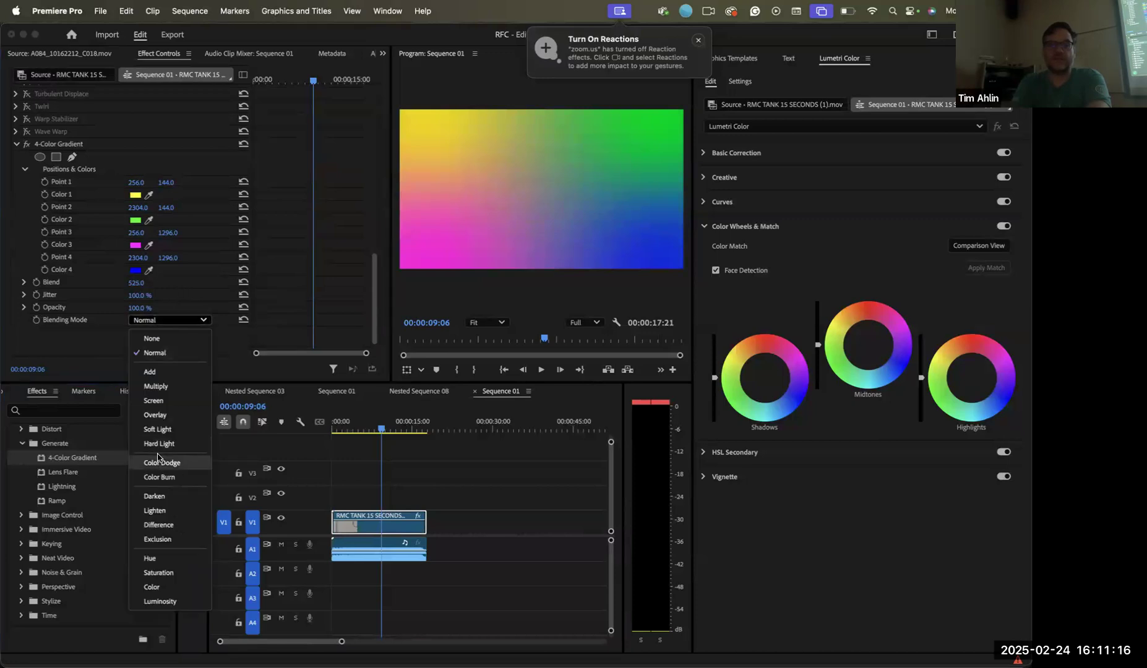
{"action": "left_click", "coordinate": [160, 461]}
{"action": "left_click", "coordinate": [195, 319]}
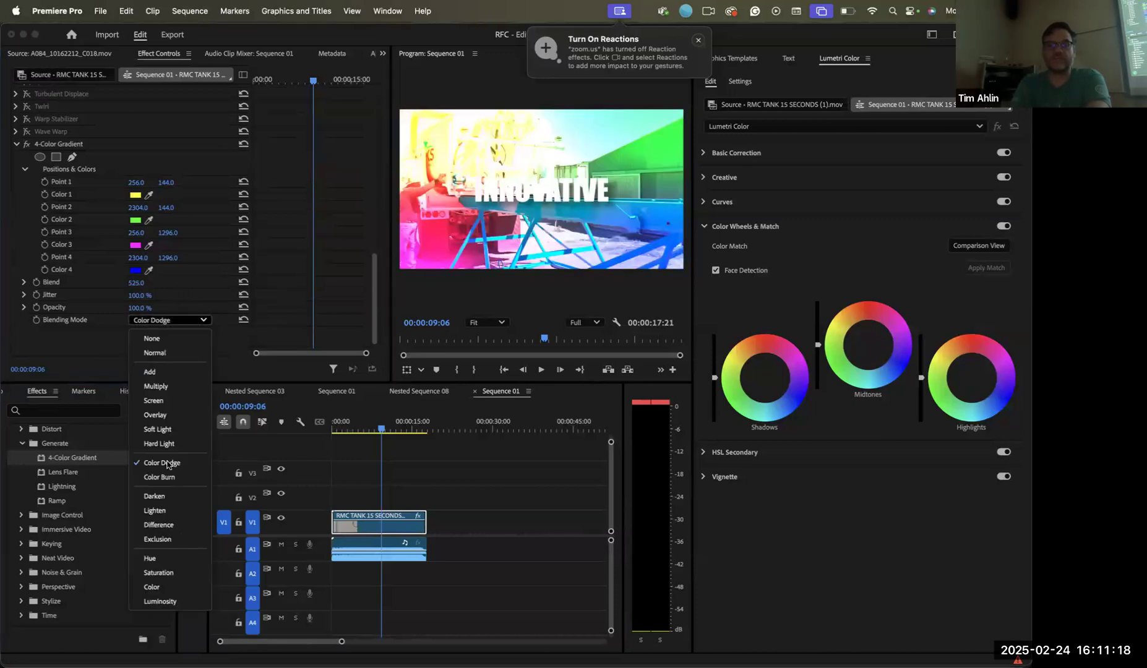
{"action": "left_click", "coordinate": [163, 498]}
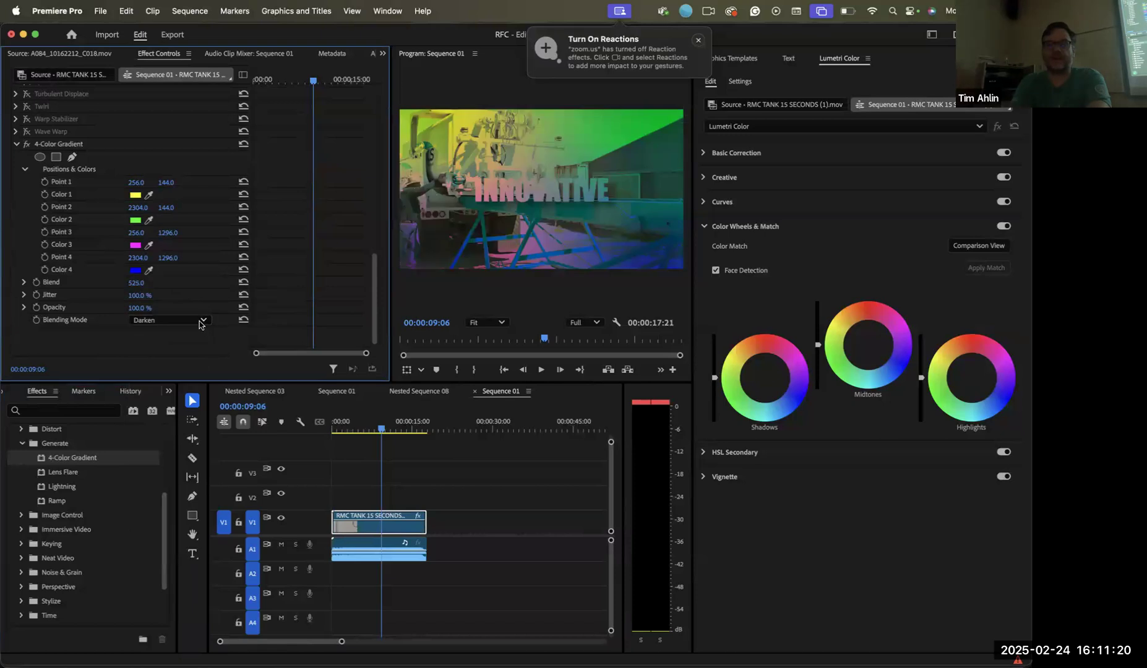
{"action": "left_click", "coordinate": [179, 320]}
{"action": "left_click", "coordinate": [160, 509]}
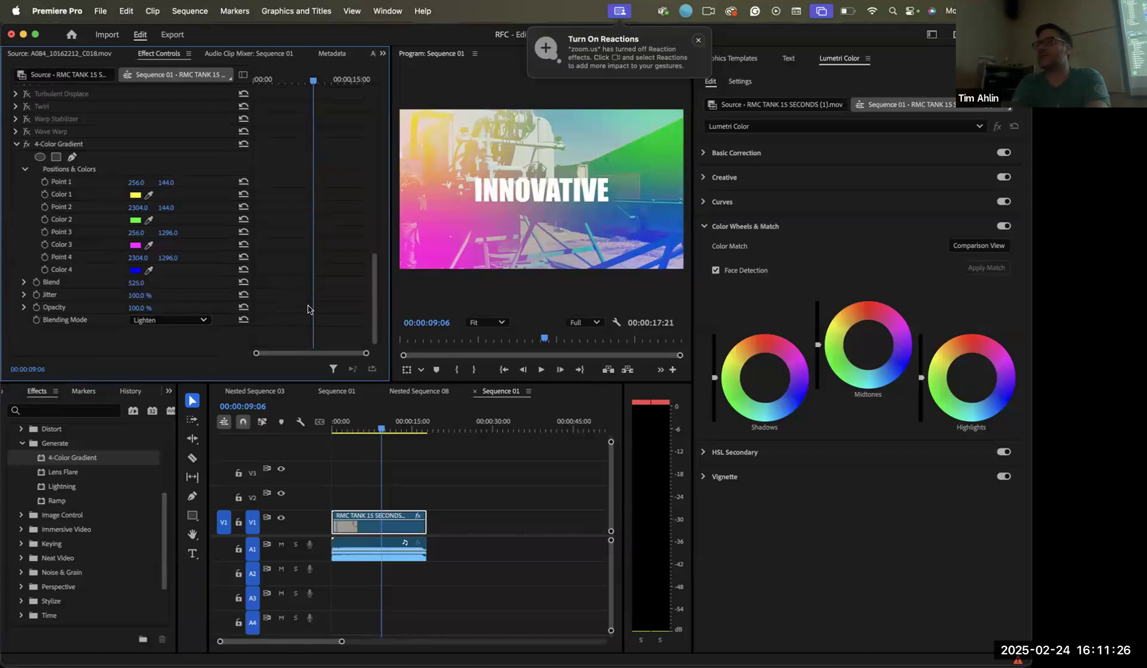
{"action": "left_click", "coordinate": [170, 320]}
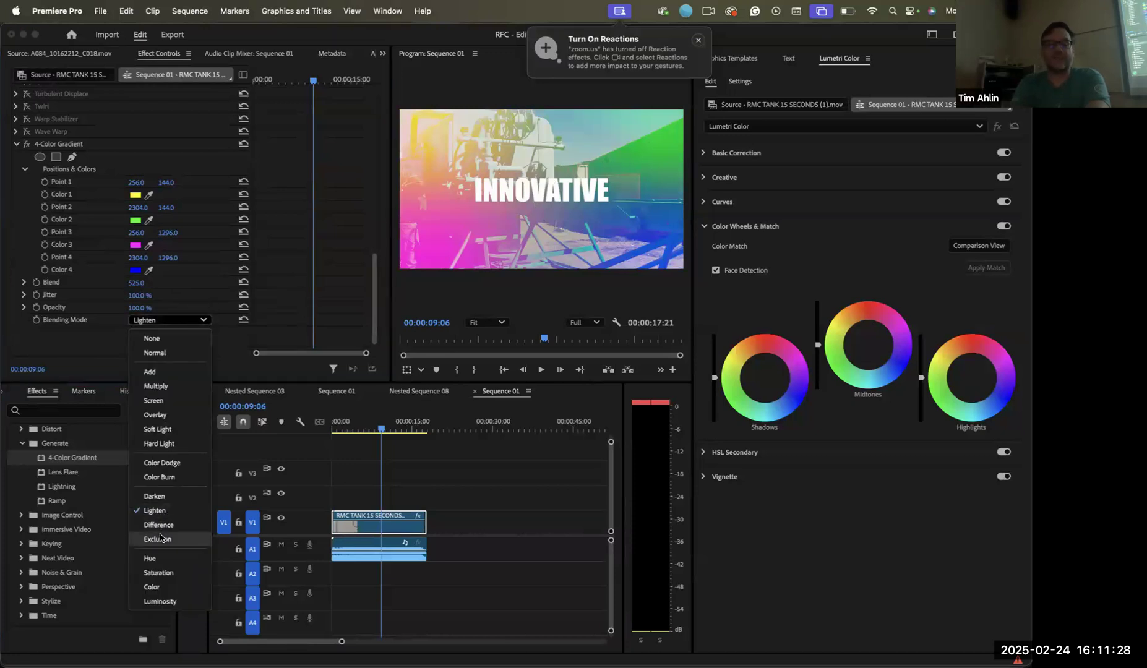
{"action": "left_click", "coordinate": [151, 558]}
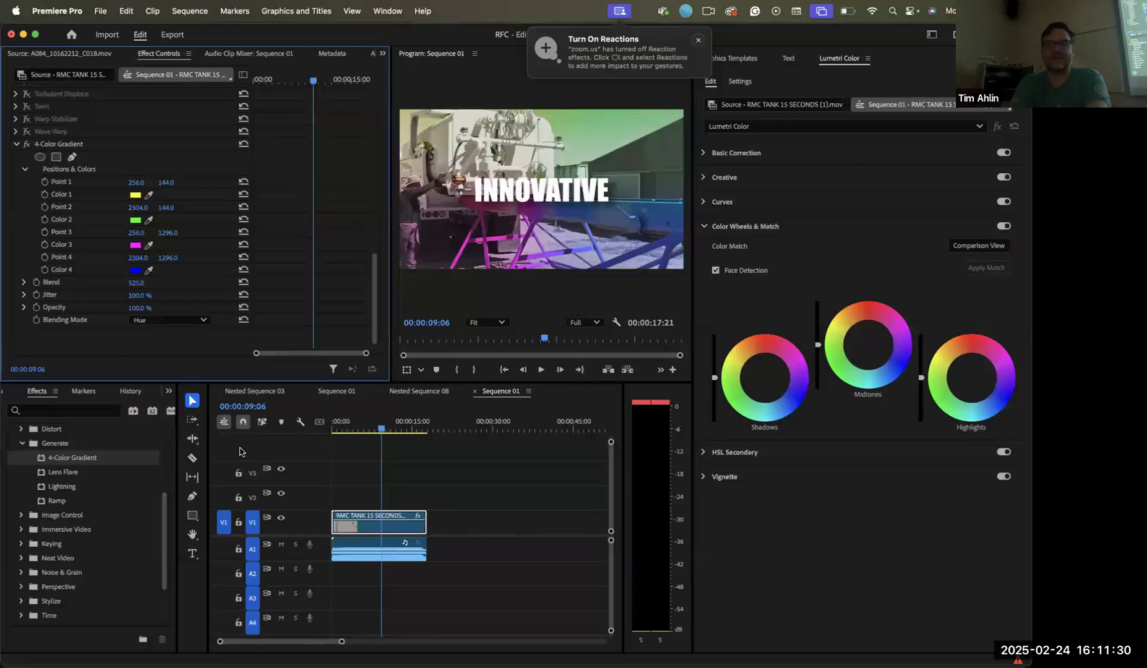
Preview the gradient over the commercial from 00:00:03:08 to 00:00:11:14, then collapse and disable 4-Color Gradient
{"action": "left_click", "coordinate": [349, 427]}
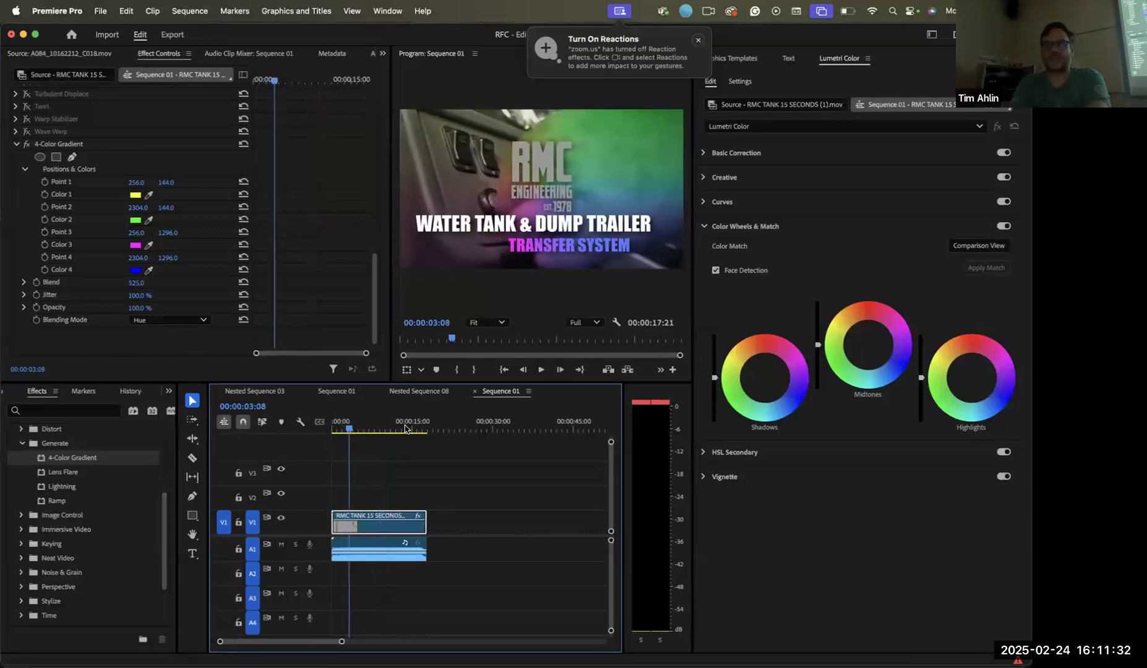
{"action": "key", "text": "space"}
{"action": "left_click_drag", "start_coordinate": [361, 445], "coordinate": [394, 455]}
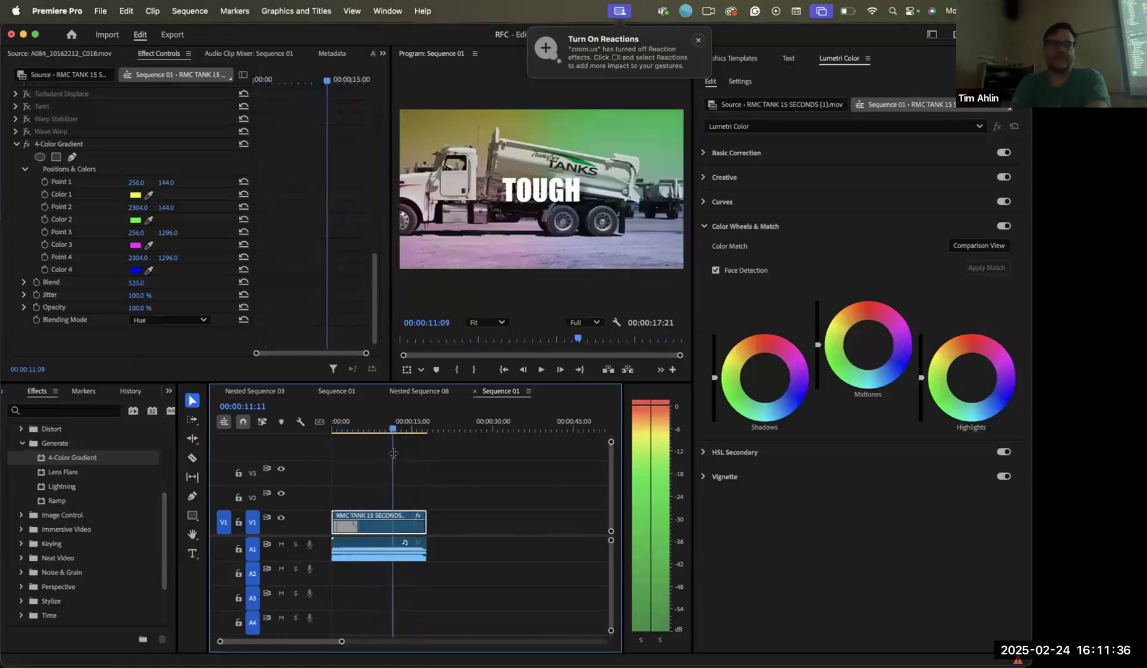
{"action": "left_click", "coordinate": [17, 145]}
{"action": "left_click", "coordinate": [26, 312]}
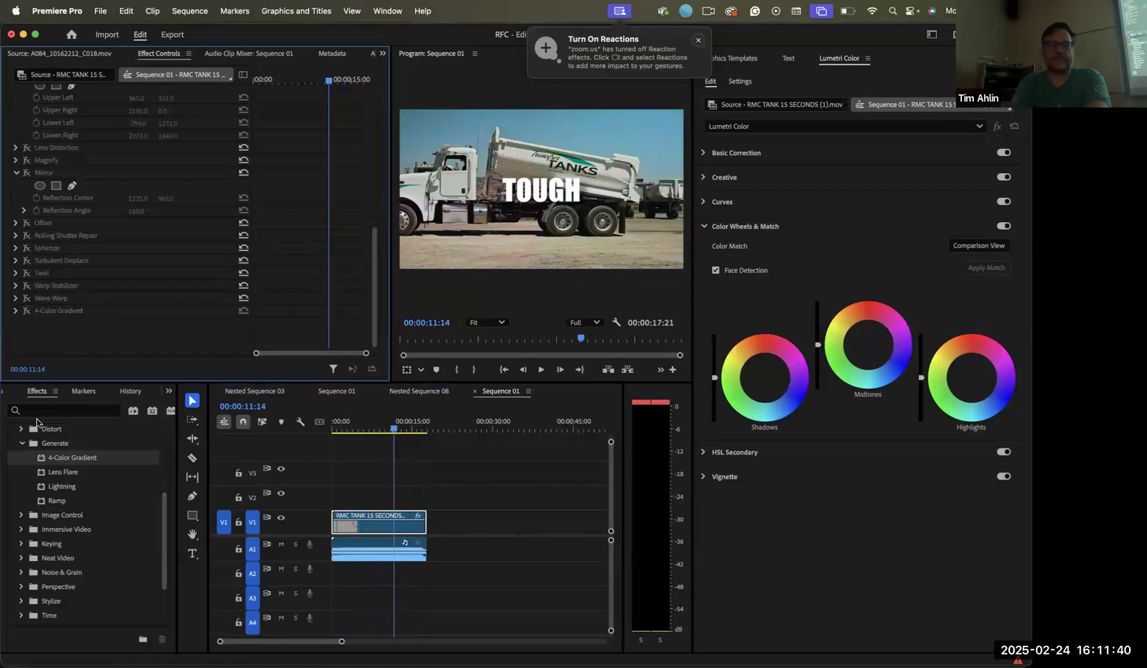
Browse the Image Control effects and the neighbouring video effect groups
{"action": "left_click", "coordinate": [22, 443]}
{"action": "left_click", "coordinate": [21, 459]}
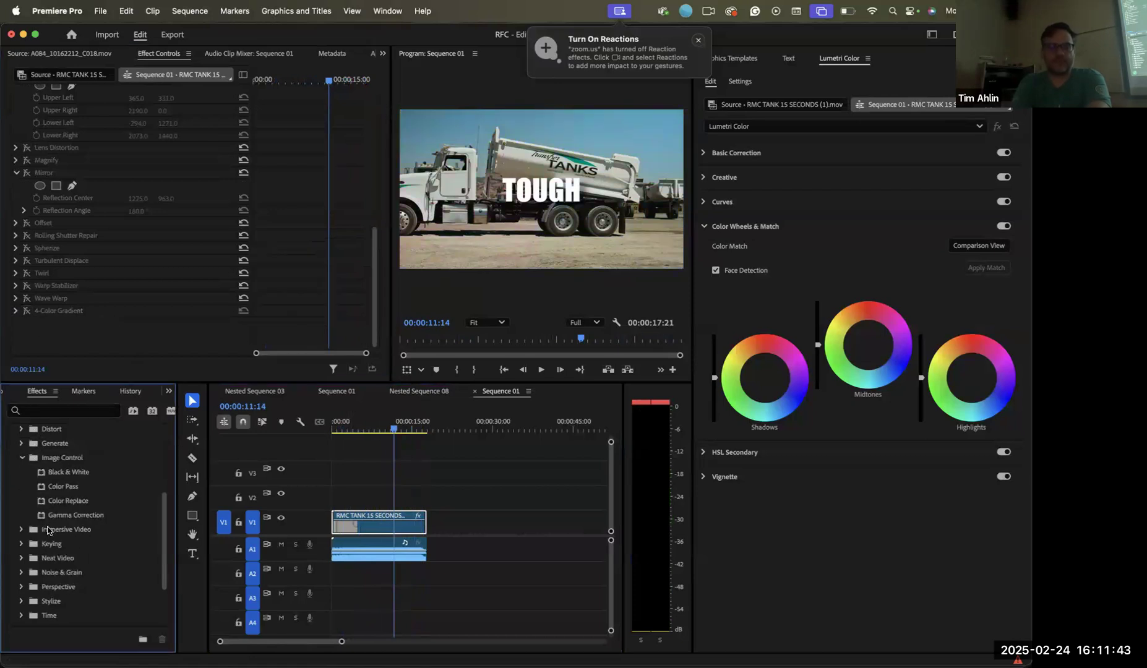
{"action": "left_click", "coordinate": [21, 458]}
{"action": "left_click", "coordinate": [22, 472]}
{"action": "left_click", "coordinate": [22, 473]}
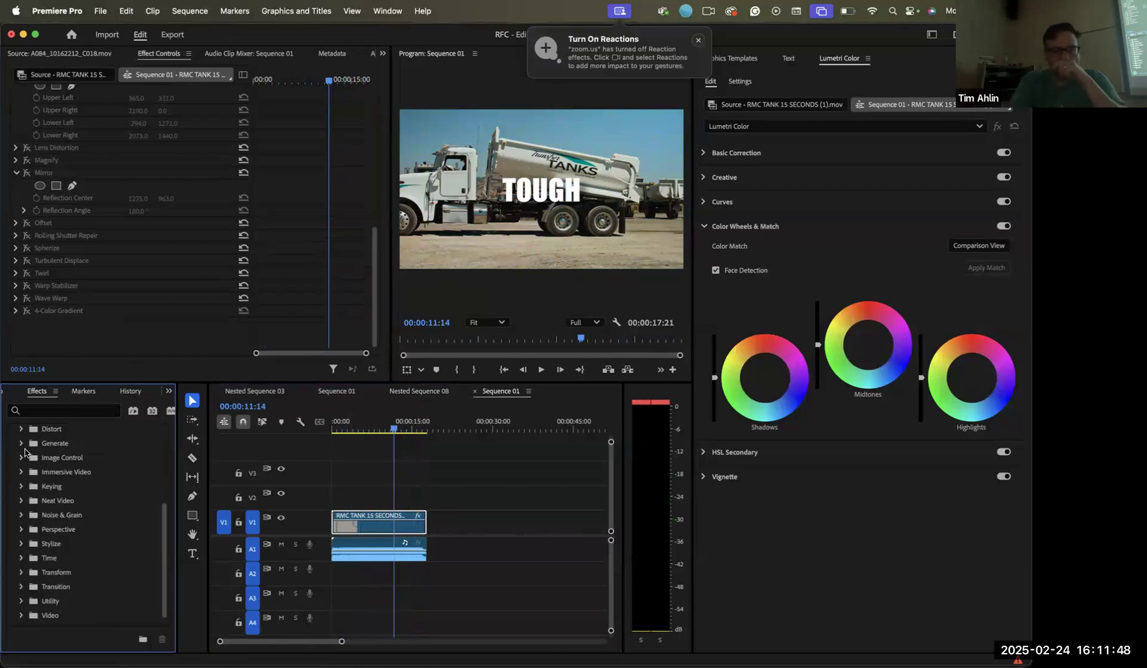
{"action": "left_click", "coordinate": [21, 443]}
{"action": "left_click", "coordinate": [22, 444]}
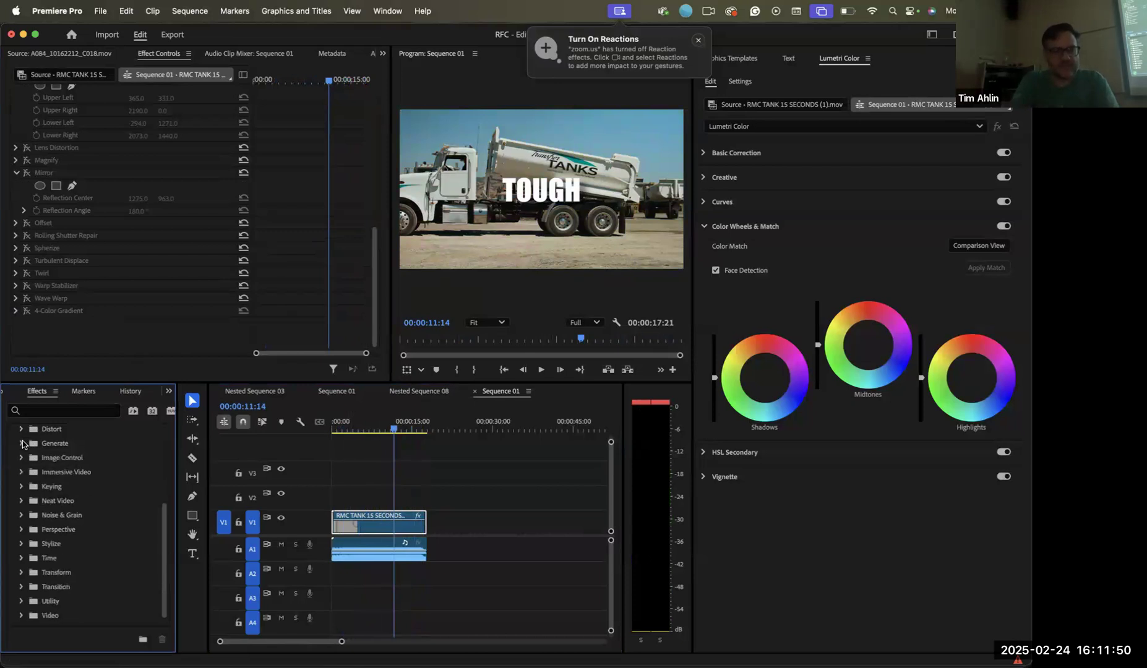
{"action": "scroll", "coordinate": [23, 445], "scroll_direction": "up", "scroll_amount": 1}
{"action": "left_click", "coordinate": [23, 444]}
{"action": "scroll", "coordinate": [27, 445], "scroll_direction": "down", "scroll_amount": 2}
{"action": "scroll", "coordinate": [26, 472], "scroll_direction": "up", "scroll_amount": 2}
{"action": "left_click", "coordinate": [22, 441]}
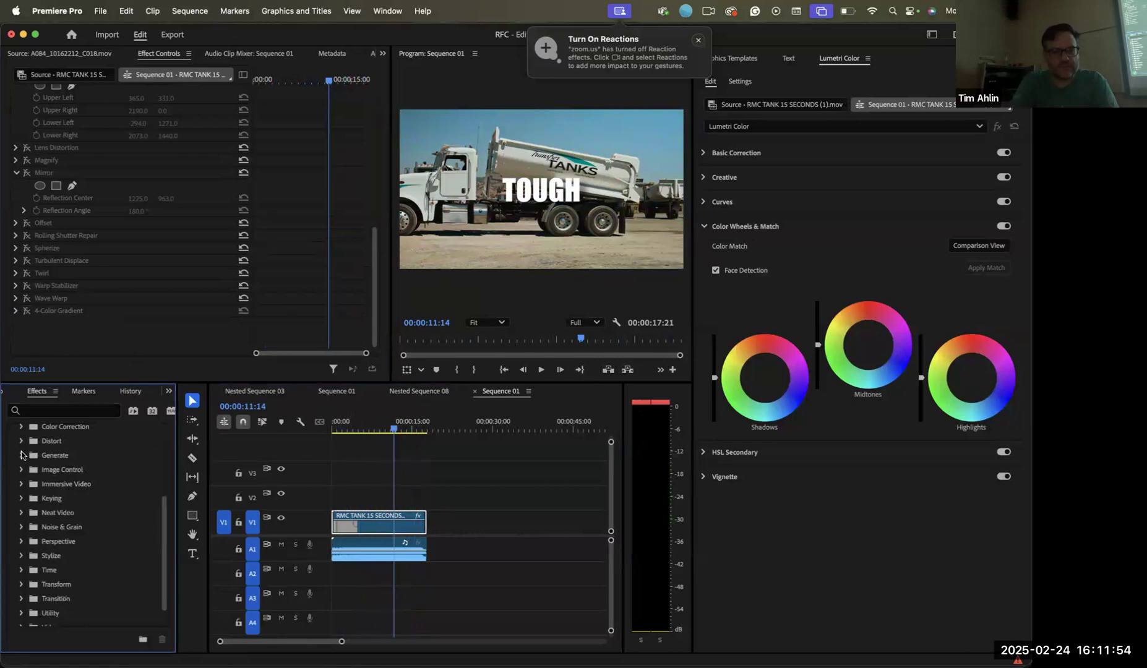
Apply the Lens Flare effect from the Generate group to the V1 clip
{"action": "left_click", "coordinate": [22, 456]}
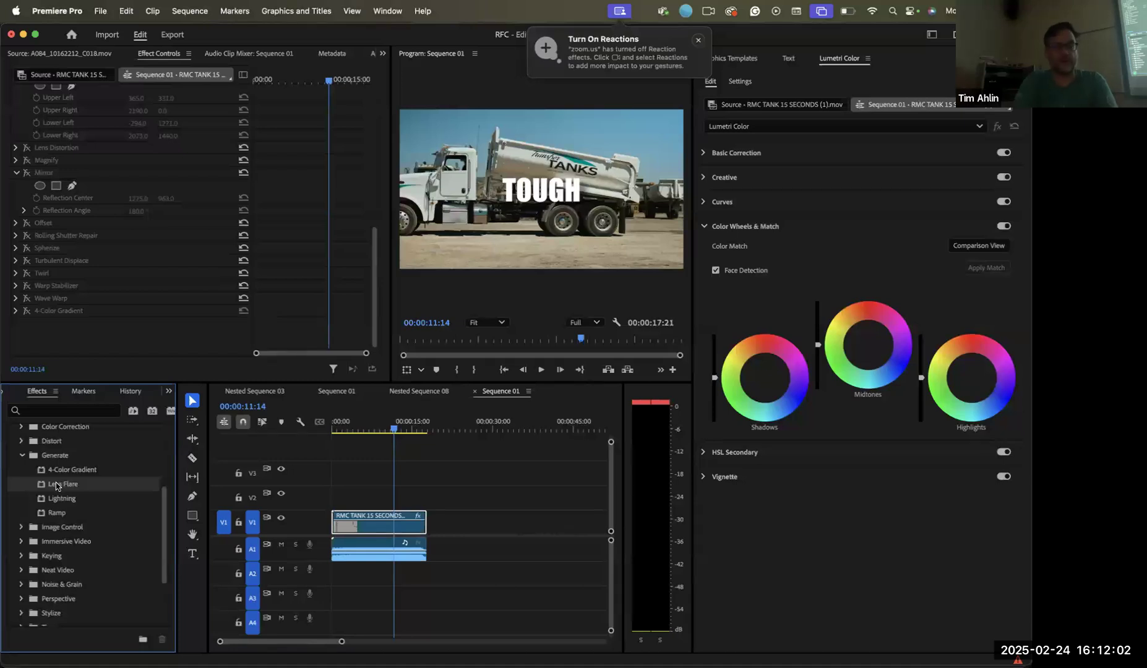
{"action": "left_click_drag", "start_coordinate": [57, 309], "coordinate": [58, 312]}
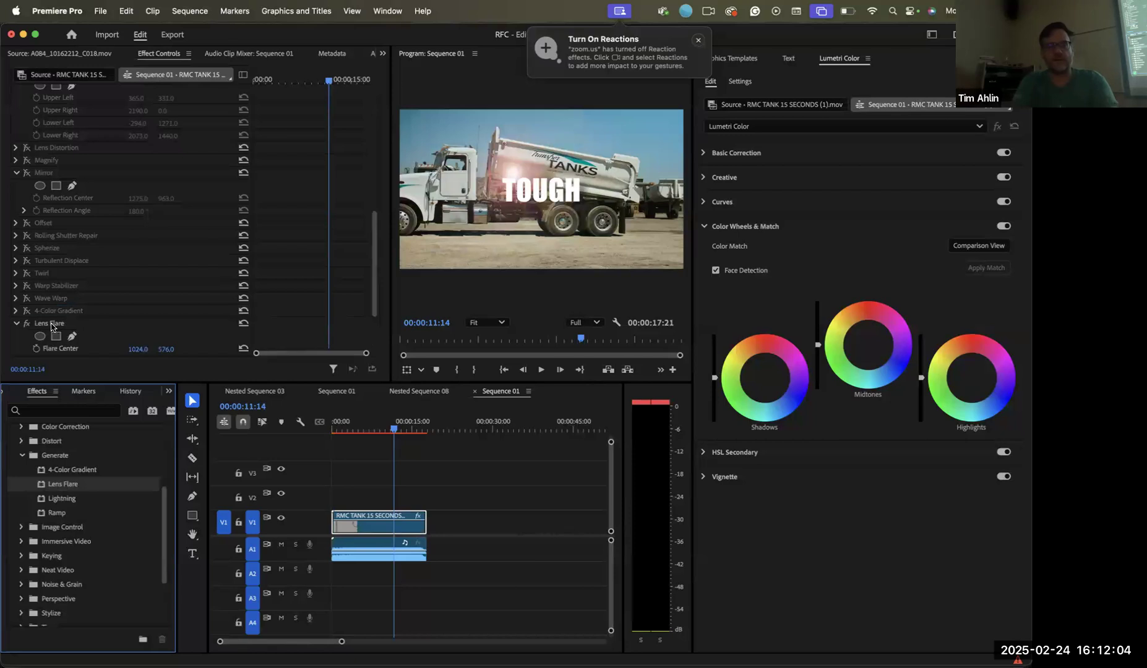
Shift the Lens Flare's center to X 994 and set its lens type to 105mm Prime after trying 35mm Prime
{"action": "scroll", "coordinate": [192, 226], "scroll_direction": "down", "scroll_amount": 1}
{"action": "left_click_drag", "start_coordinate": [136, 313], "coordinate": [223, 313]}
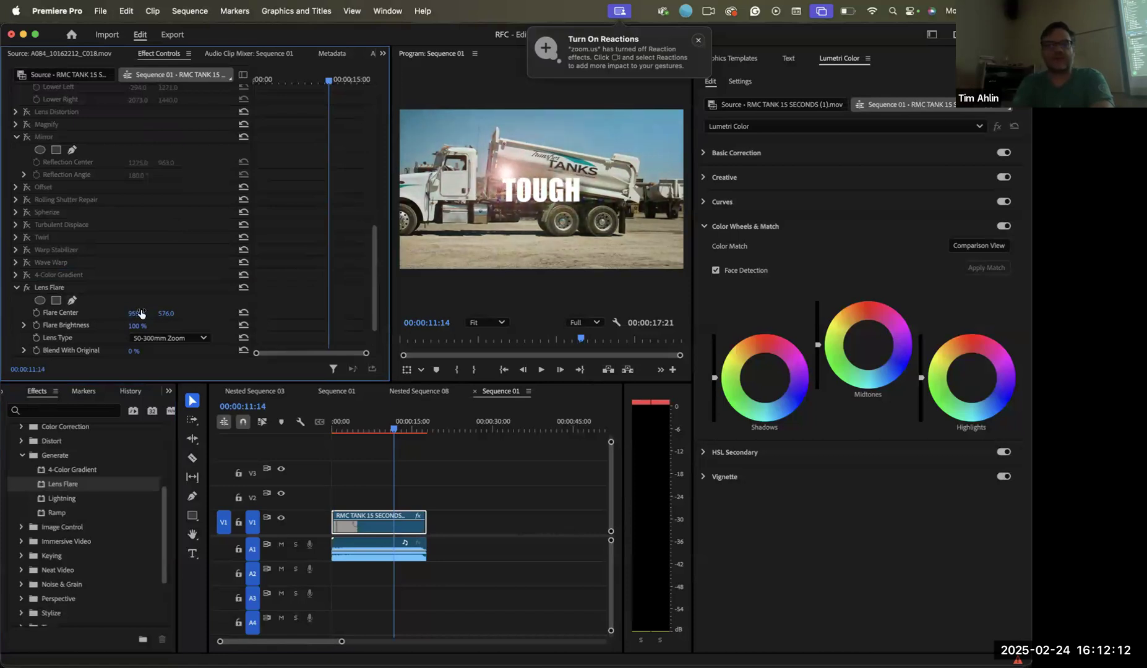
{"action": "left_click", "coordinate": [144, 341]}
{"action": "left_click", "coordinate": [153, 374]}
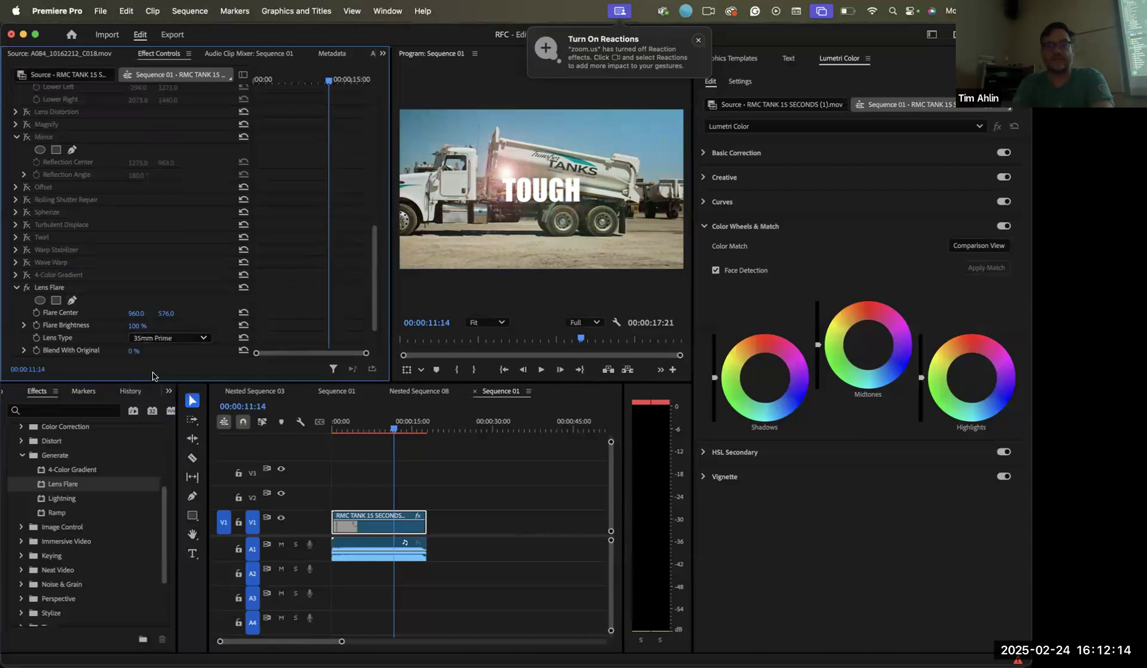
{"action": "left_click", "coordinate": [157, 337]}
{"action": "left_click", "coordinate": [160, 387]}
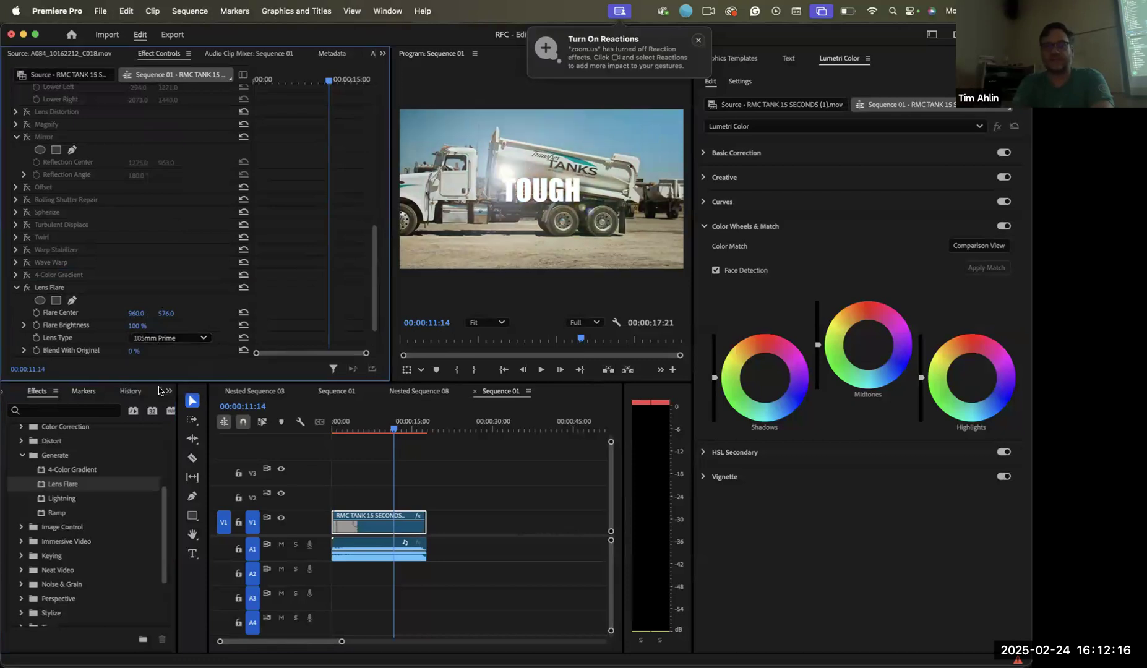
{"action": "mouse_move", "coordinate": [137, 318]}
{"action": "left_mouse_down"}
{"action": "mouse_move", "coordinate": [180, 318]}
{"action": "mouse_move", "coordinate": [148, 318]}
{"action": "left_mouse_up"}
{"action": "scroll", "coordinate": [149, 322], "scroll_direction": "down", "scroll_amount": 2}
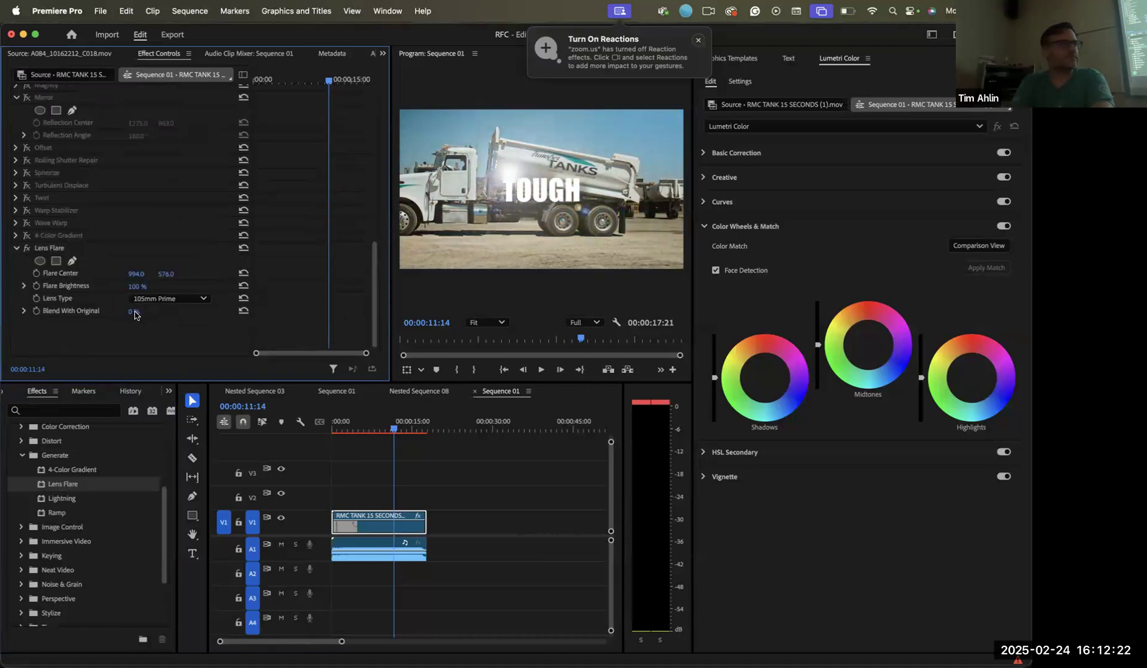
Disable and collapse Lens Flare, and apply the Lightning effect from the Generate group to the clip
{"action": "left_click", "coordinate": [26, 248]}
{"action": "left_click", "coordinate": [14, 249]}
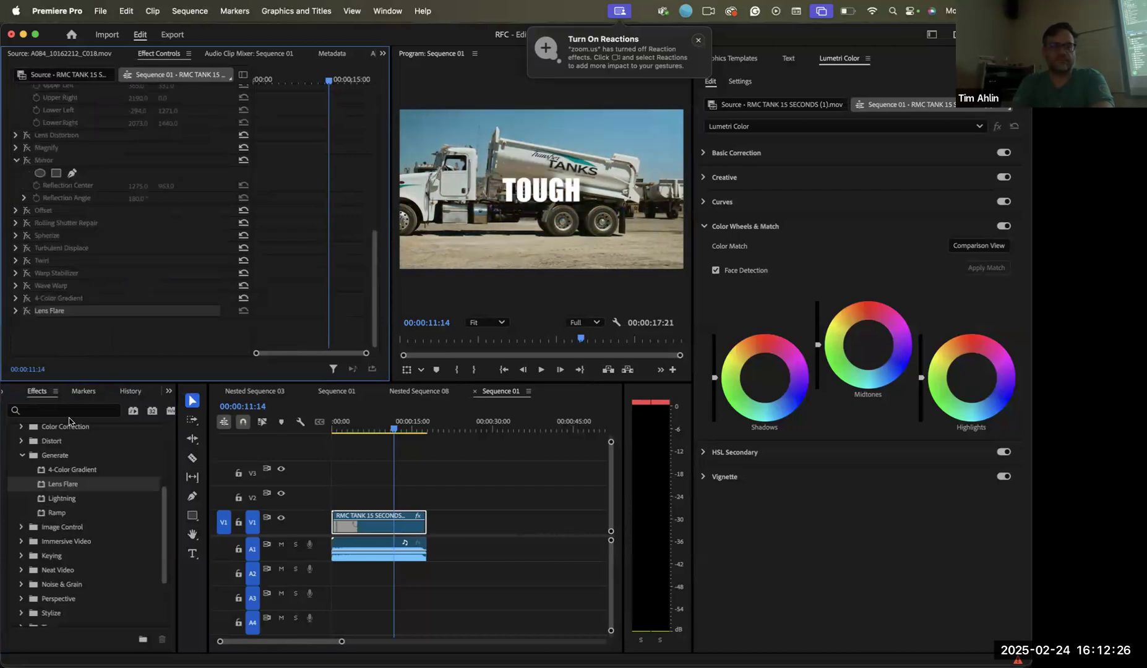
{"action": "scroll", "coordinate": [58, 492], "scroll_direction": "down", "scroll_amount": 2}
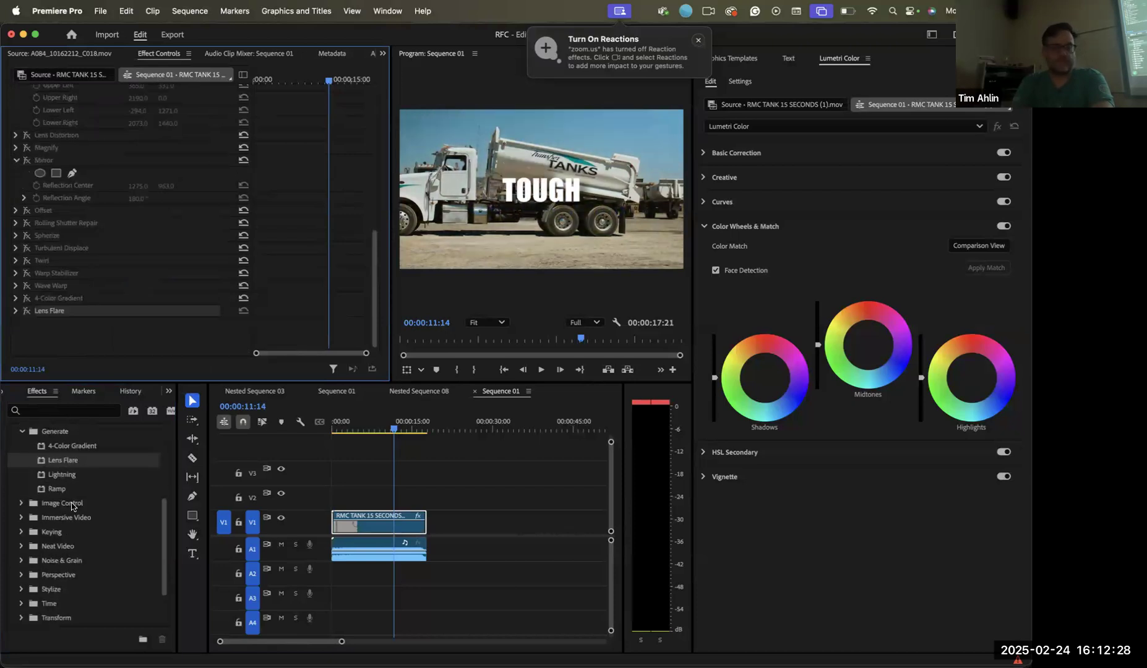
{"action": "left_click_drag", "start_coordinate": [62, 474], "coordinate": [72, 321]}
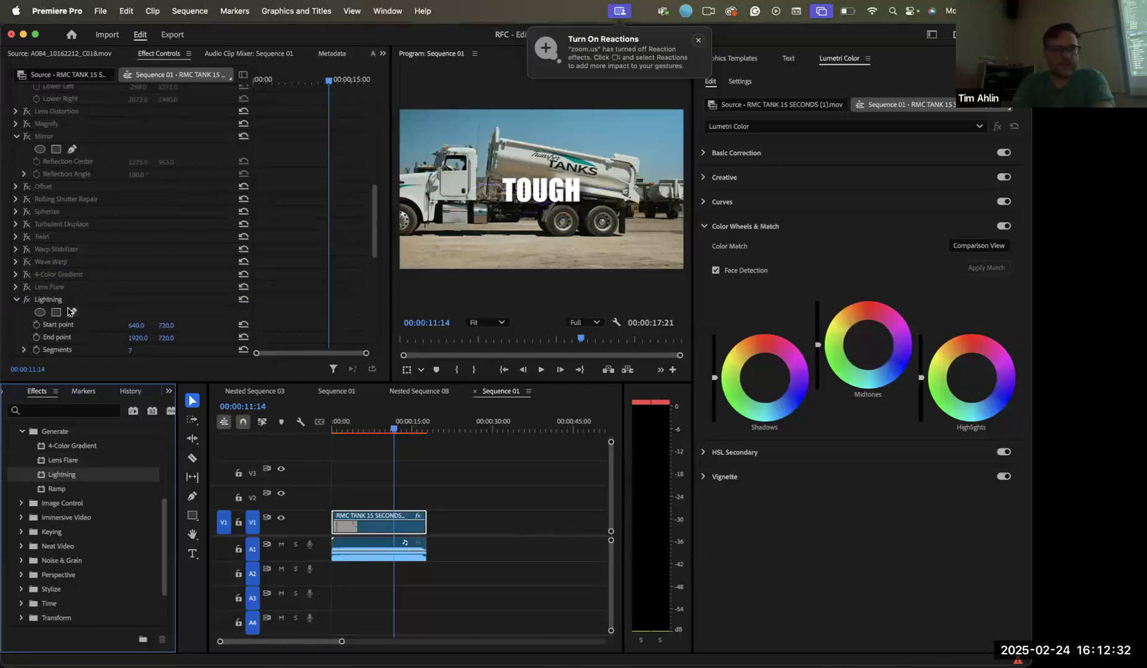
Set Lightning's start point X to 504, end point X to 2027, segments to 22, amplitude to 50 and detail level to 8
{"action": "scroll", "coordinate": [69, 311], "scroll_direction": "down", "scroll_amount": 1}
{"action": "left_click_drag", "start_coordinate": [137, 302], "coordinate": [261, 302]}
{"action": "left_click_drag", "start_coordinate": [136, 302], "coordinate": [18, 301]}
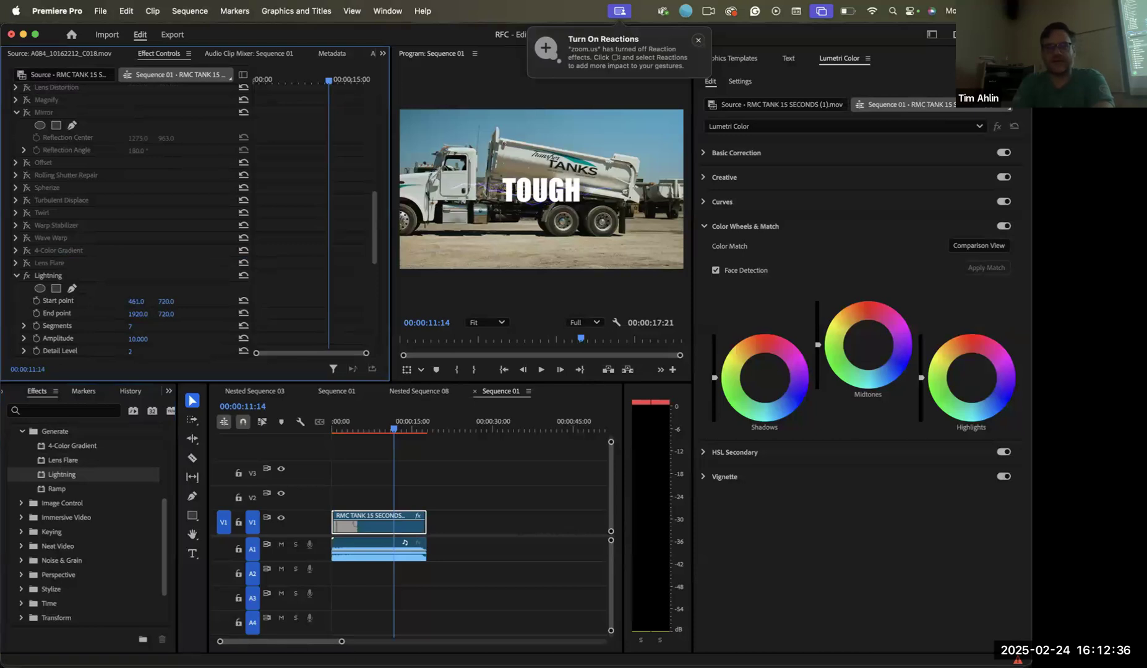
{"action": "left_click_drag", "start_coordinate": [137, 302], "coordinate": [48, 314]}
{"action": "left_click_drag", "start_coordinate": [138, 313], "coordinate": [142, 314]}
{"action": "left_click_drag", "start_coordinate": [132, 326], "coordinate": [145, 328]}
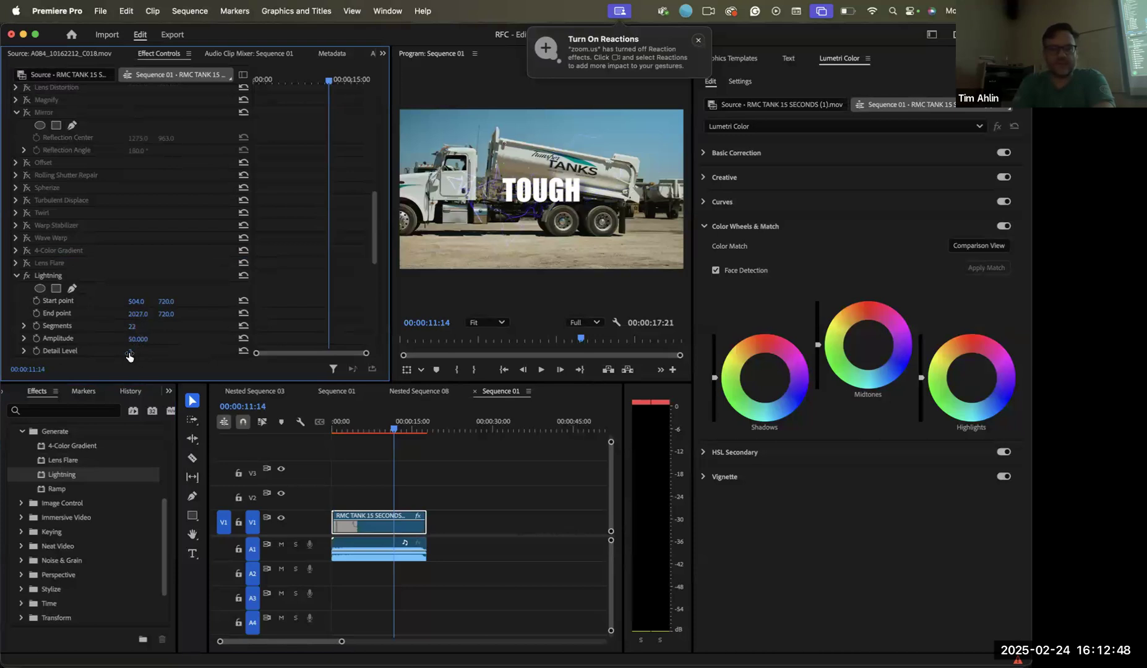
Preview the lightning over the commercial up to 00:00:13:23 and return the playhead to the start
{"action": "left_click_drag", "start_coordinate": [393, 429], "coordinate": [363, 433]}
{"action": "key", "text": "space"}
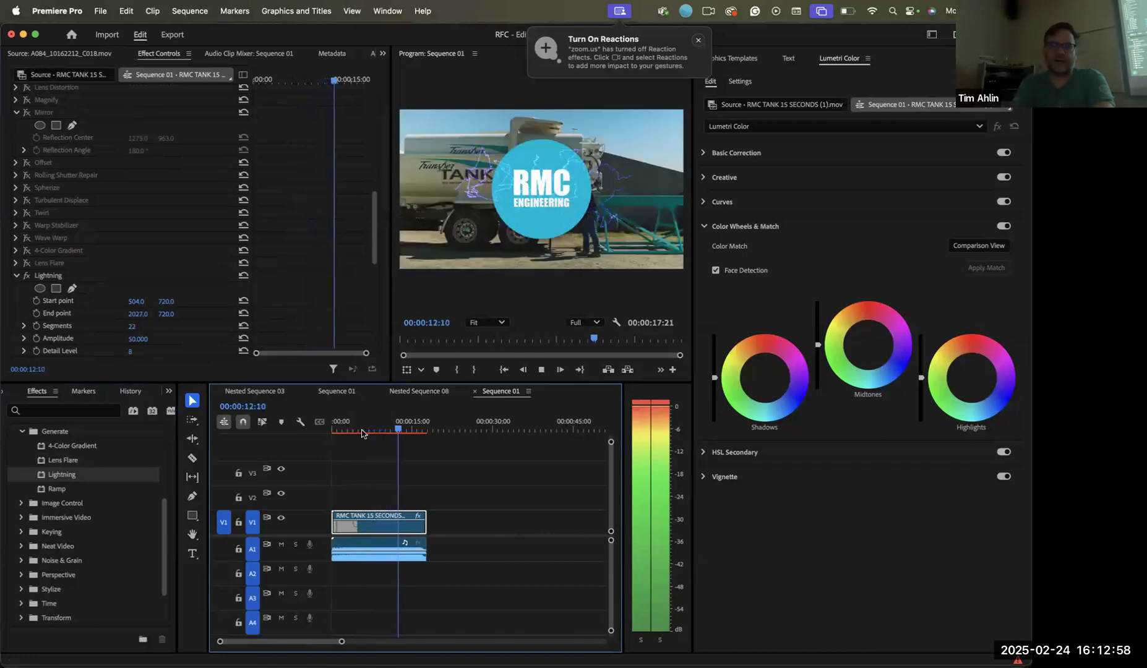
{"action": "key", "text": "space"}
{"action": "key", "text": "space"}
{"action": "key", "text": "space"}
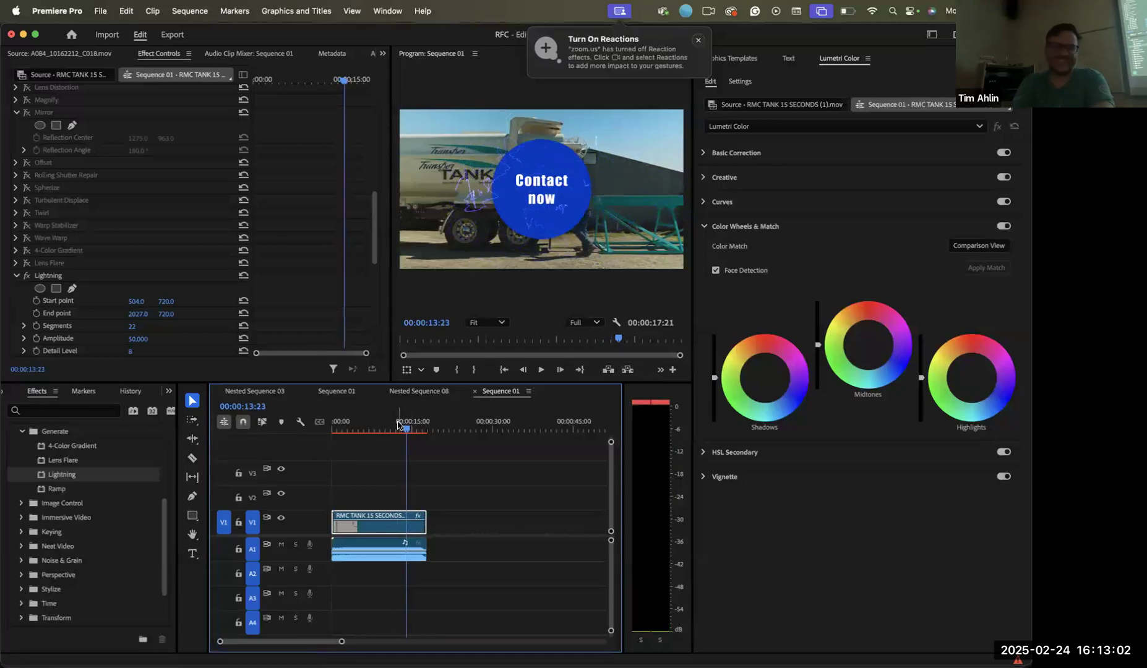
{"action": "left_click_drag", "start_coordinate": [397, 432], "coordinate": [333, 424]}
Collapse and disable Lightning, and apply the Ramp effect from the Generate group to the clip
{"action": "left_click", "coordinate": [16, 275]}
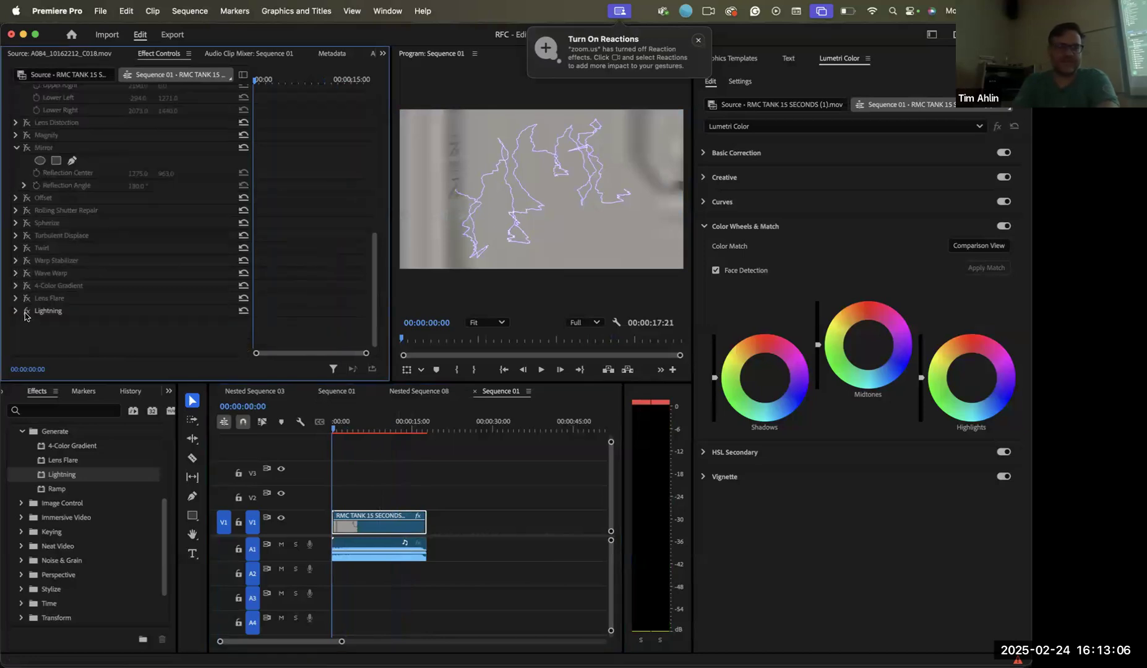
{"action": "left_click", "coordinate": [27, 311]}
{"action": "left_click_drag", "start_coordinate": [50, 490], "coordinate": [81, 346]}
{"action": "scroll", "coordinate": [93, 314], "scroll_direction": "down", "scroll_amount": 3}
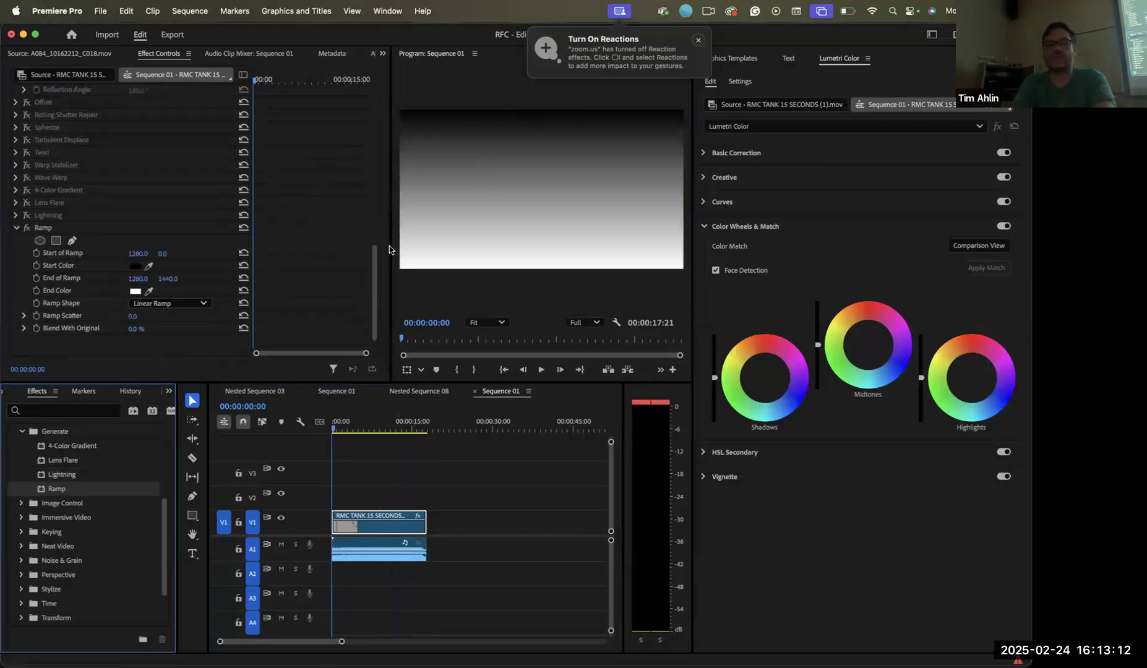
Set the Ramp's scatter to 87, its shape to Radial Ramp and its start point to 1333, 318
{"action": "left_click", "coordinate": [238, 320]}
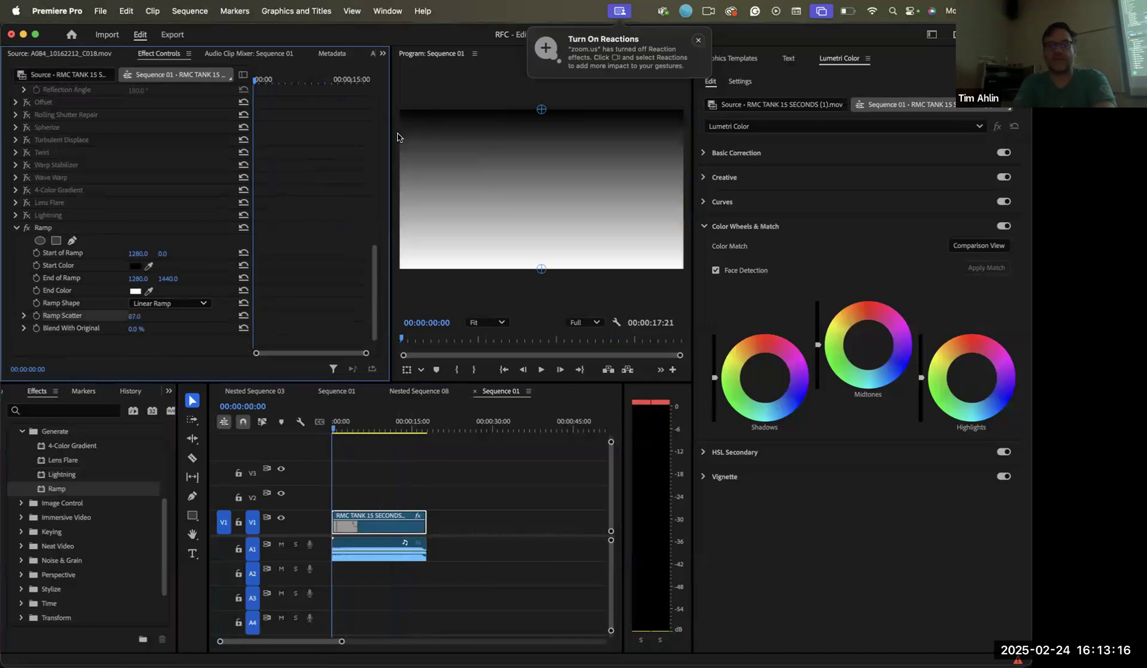
{"action": "left_click", "coordinate": [176, 305]}
{"action": "left_click", "coordinate": [176, 307]}
{"action": "left_click", "coordinate": [176, 307]}
{"action": "left_click", "coordinate": [173, 337]}
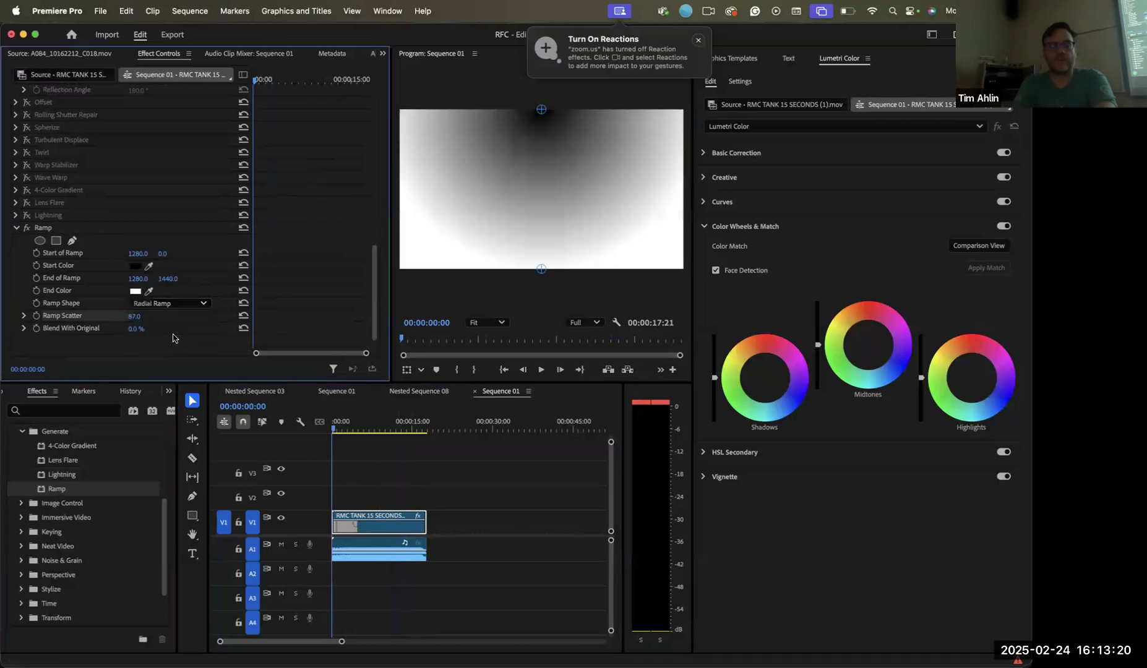
{"action": "left_click_drag", "start_coordinate": [138, 253], "coordinate": [146, 228]}
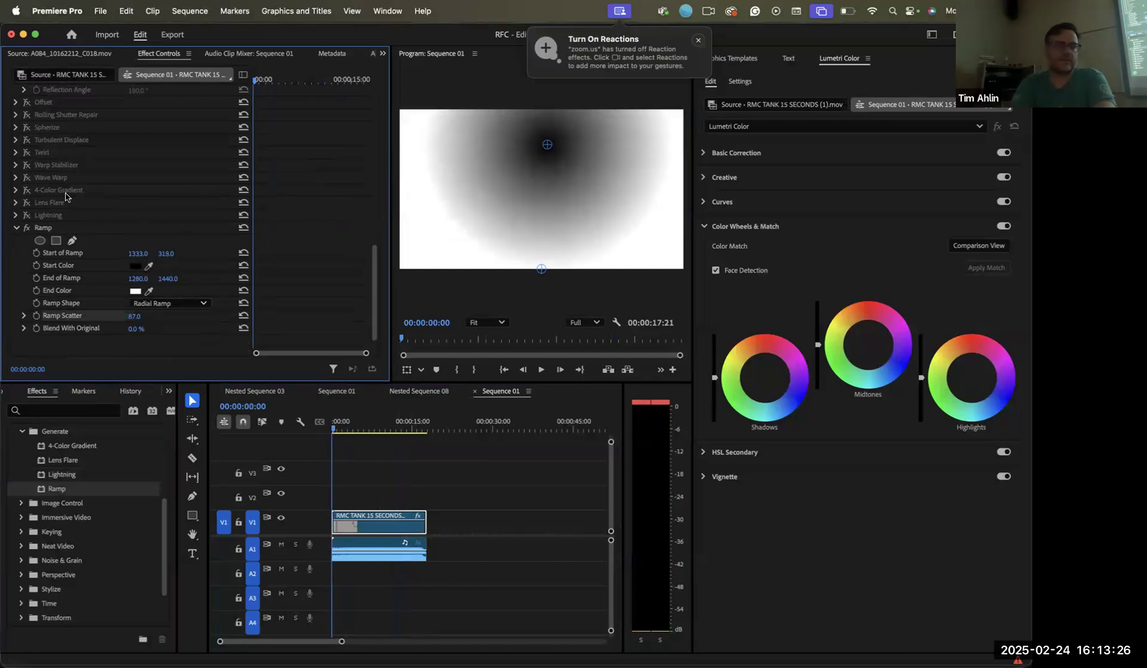
Disable the Ramp effect and collapse its settings
{"action": "left_click", "coordinate": [26, 228]}
{"action": "left_click", "coordinate": [17, 228]}
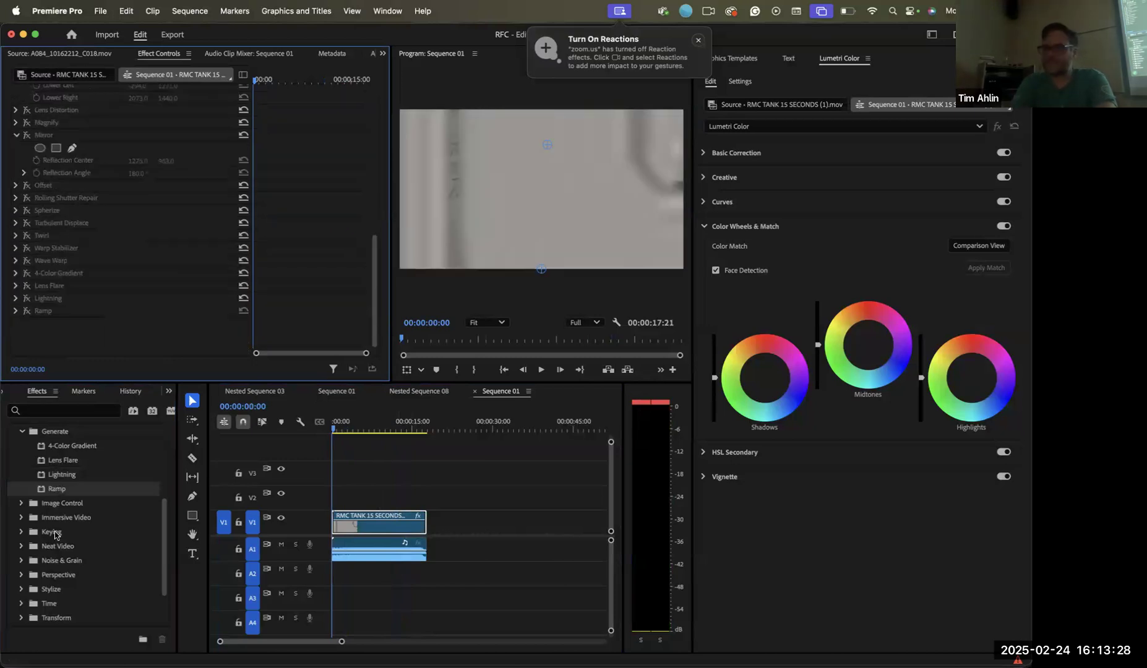
{"action": "scroll", "coordinate": [53, 514], "scroll_direction": "down", "scroll_amount": 2}
{"action": "scroll", "coordinate": [43, 495], "scroll_direction": "up", "scroll_amount": 3}
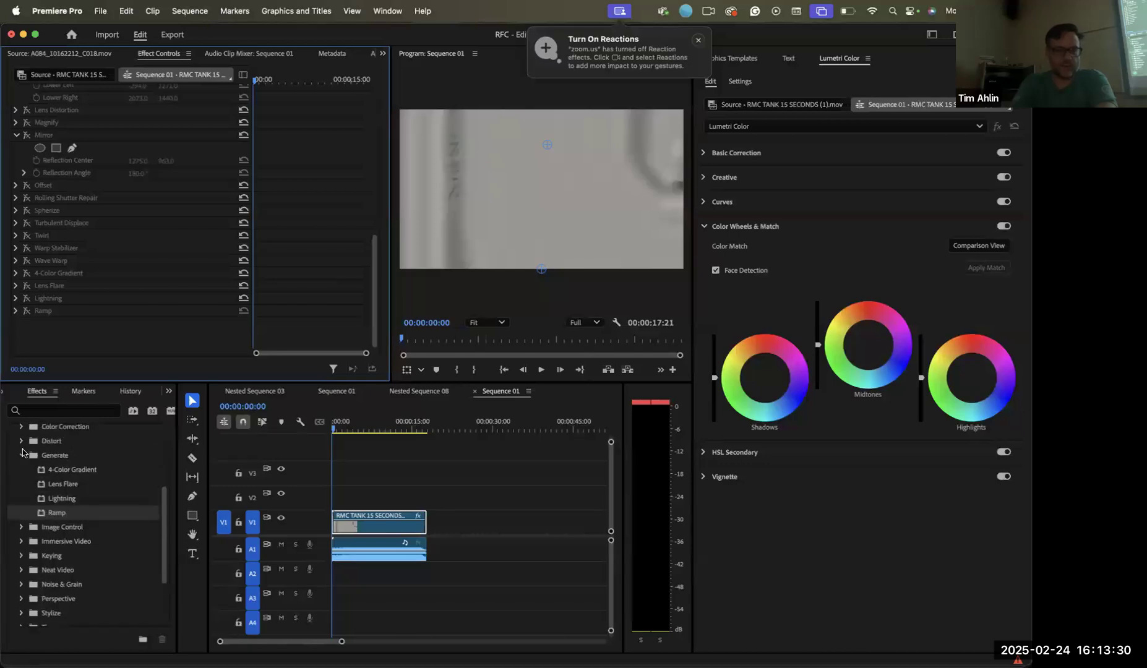
Apply Black & White from the Image Control group to the clip and move the playhead to 00:00:12:01
{"action": "left_click", "coordinate": [21, 456]}
{"action": "left_click", "coordinate": [21, 469]}
{"action": "left_click_drag", "start_coordinate": [59, 485], "coordinate": [75, 319]}
{"action": "left_click_drag", "start_coordinate": [354, 424], "coordinate": [397, 422]}
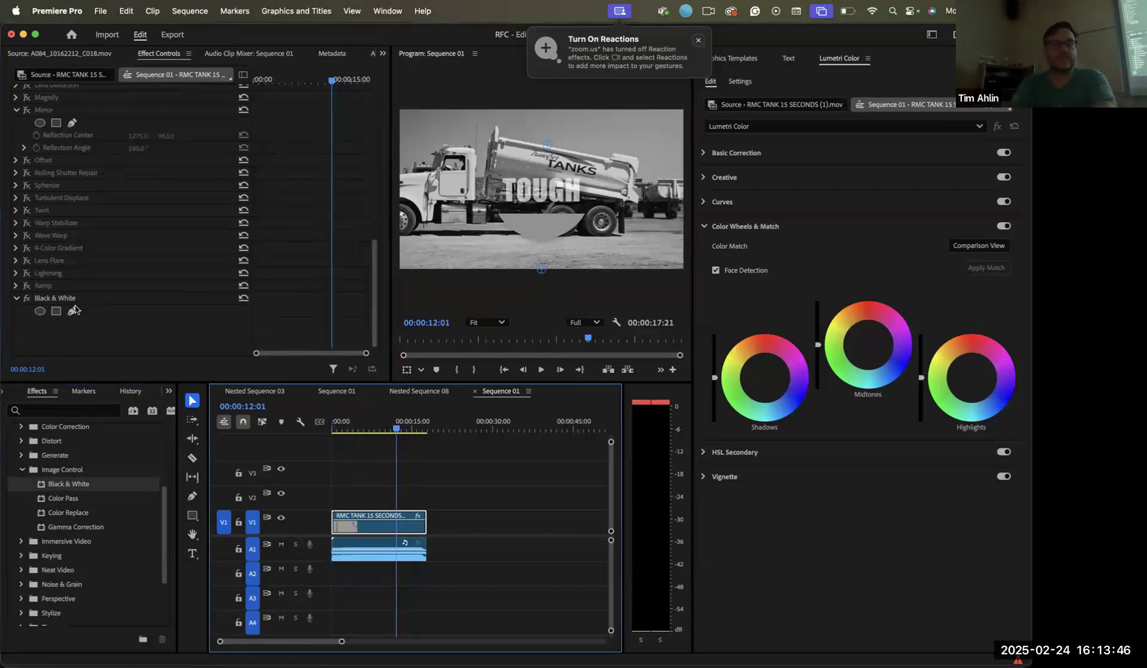
Disable Black & White and apply the Color Pass effect from the Image Control group
{"action": "left_click", "coordinate": [26, 299]}
{"action": "left_click_drag", "start_coordinate": [65, 504], "coordinate": [113, 328]}
{"action": "scroll", "coordinate": [87, 335], "scroll_direction": "down", "scroll_amount": 3}
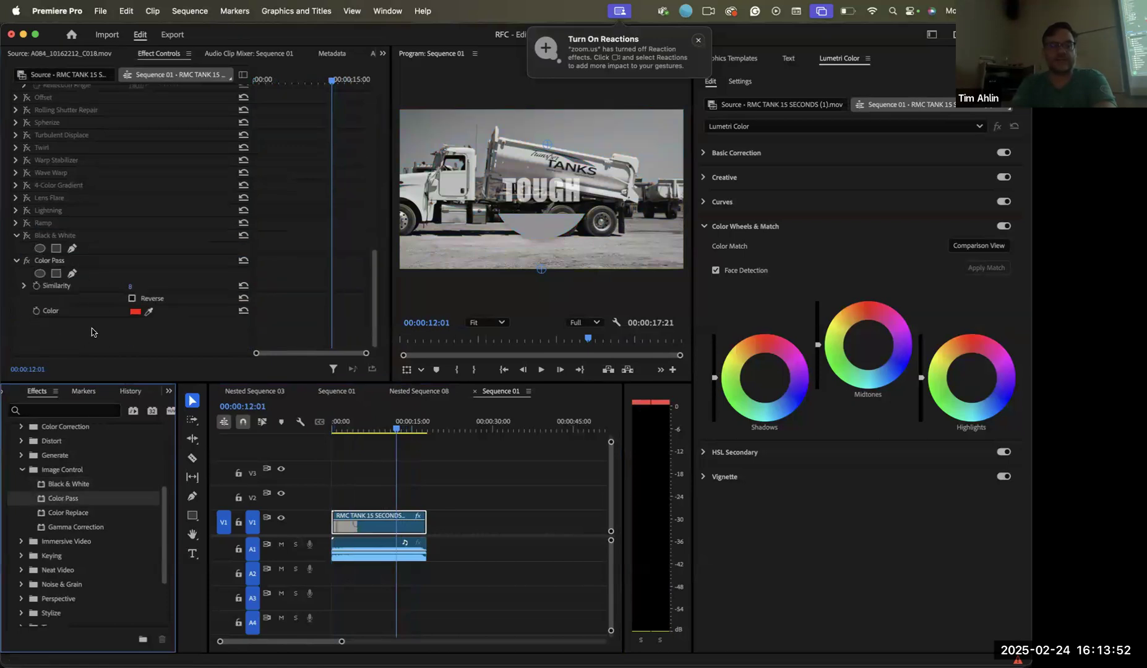
Set Color Pass similarity to 87, try its Reverse option, and sample the light blue semicircle as its color
{"action": "left_click", "coordinate": [130, 288]}
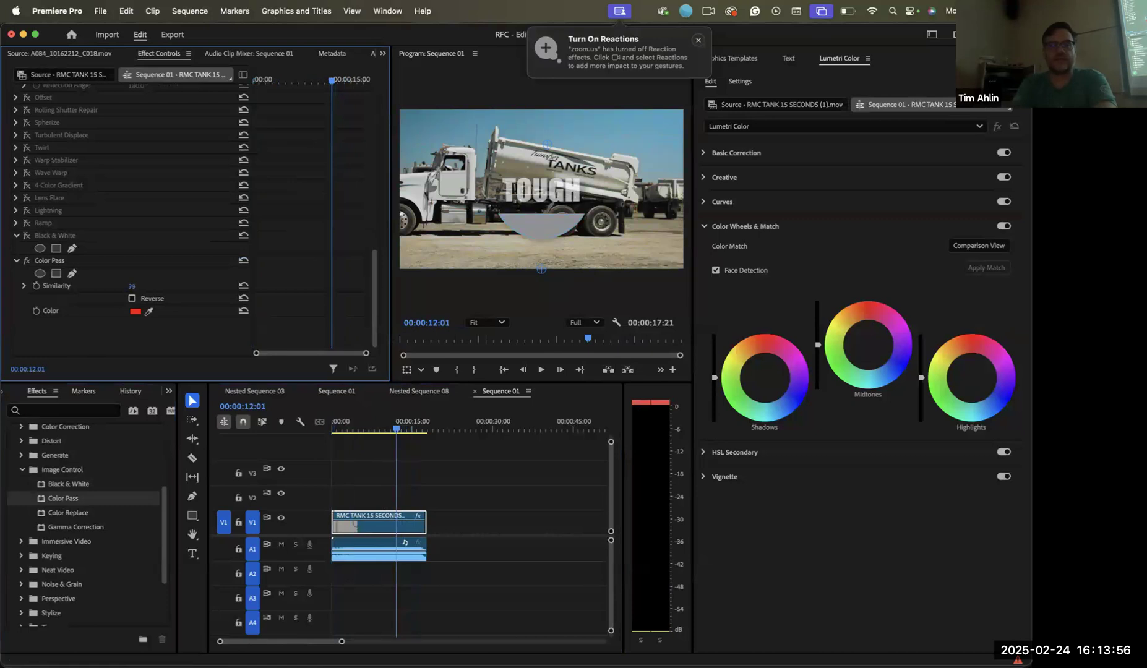
{"action": "left_click_drag", "start_coordinate": [130, 288], "coordinate": [169, 302]}
{"action": "left_click", "coordinate": [131, 299]}
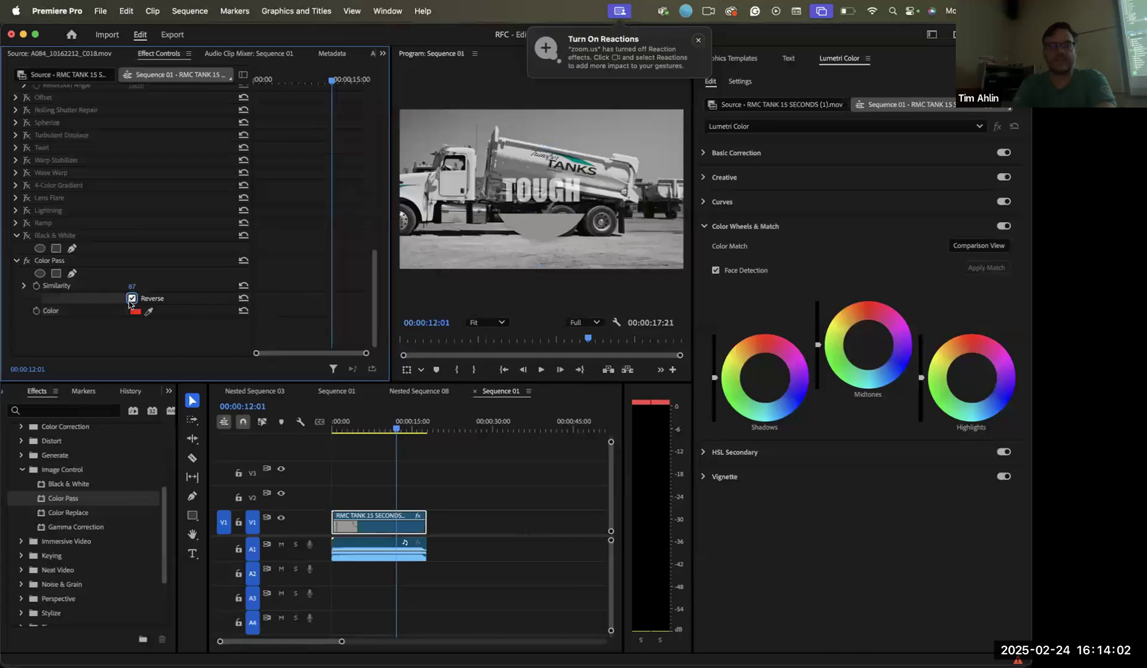
{"action": "left_click", "coordinate": [149, 311]}
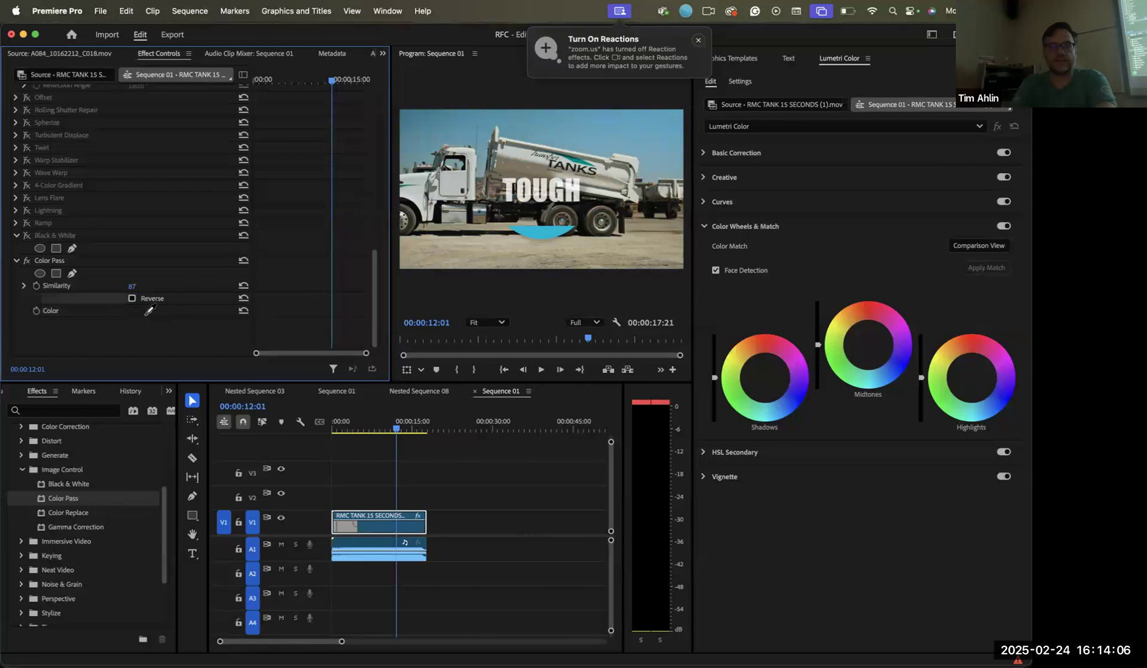
{"action": "left_click", "coordinate": [553, 227]}
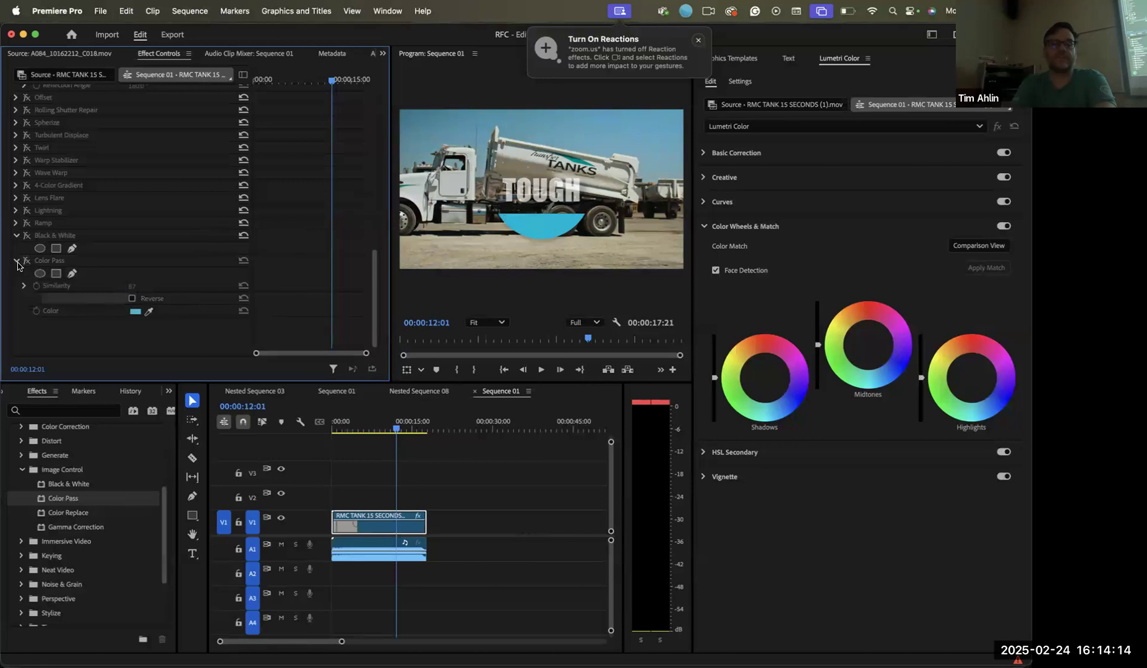
Disable and collapse Color Pass, and apply the Color Replace effect from the Image Control group
{"action": "left_click", "coordinate": [21, 262]}
{"action": "left_click", "coordinate": [74, 517]}
{"action": "left_click_drag", "start_coordinate": [75, 520], "coordinate": [96, 335]}
{"action": "scroll", "coordinate": [96, 334], "scroll_direction": "down", "scroll_amount": 1}
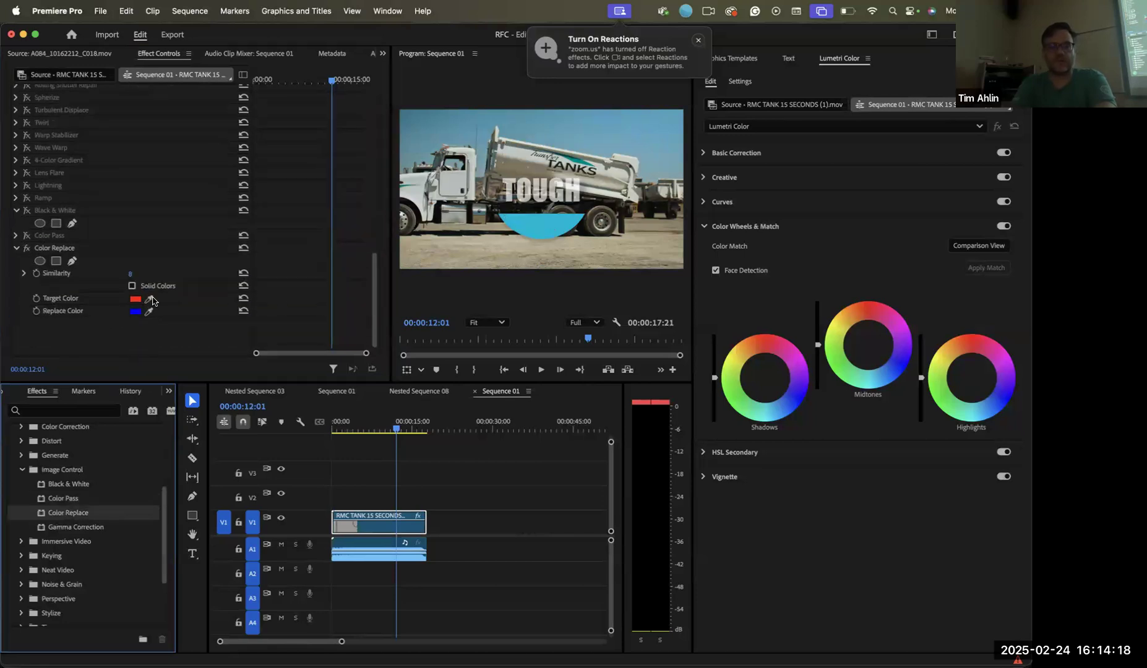
Try to sample the light blue semicircle in the preview directly as Color Replace's target color
{"action": "left_click", "coordinate": [149, 299]}
{"action": "left_click", "coordinate": [552, 227]}
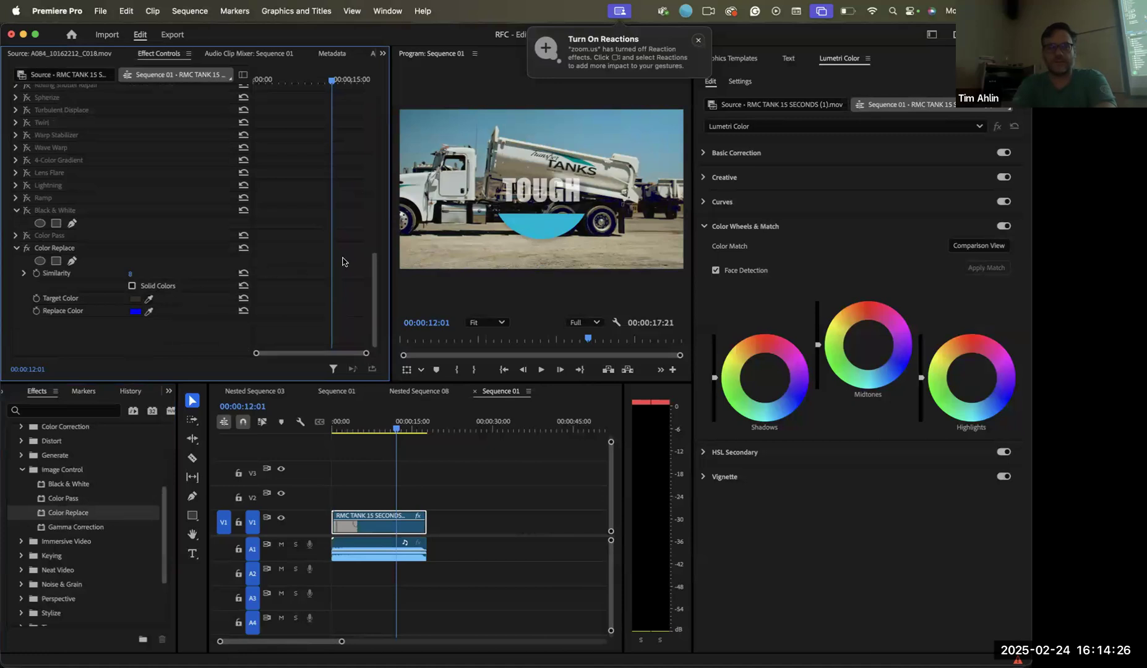
{"action": "left_click", "coordinate": [540, 225]}
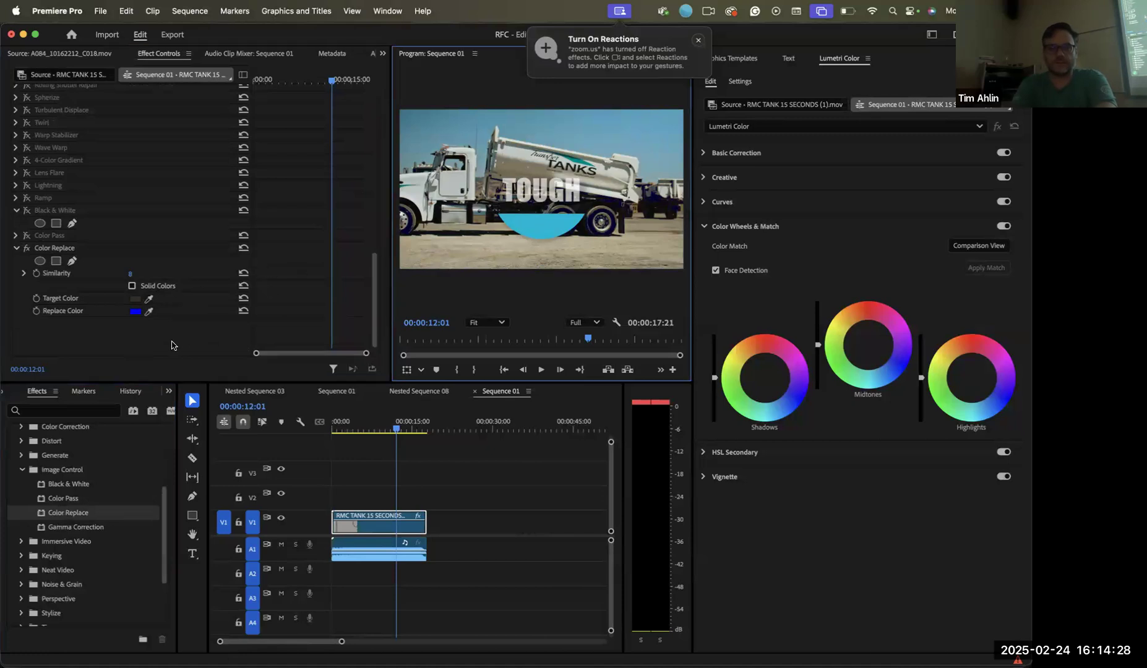
{"action": "left_click", "coordinate": [148, 298]}
{"action": "left_click", "coordinate": [543, 222]}
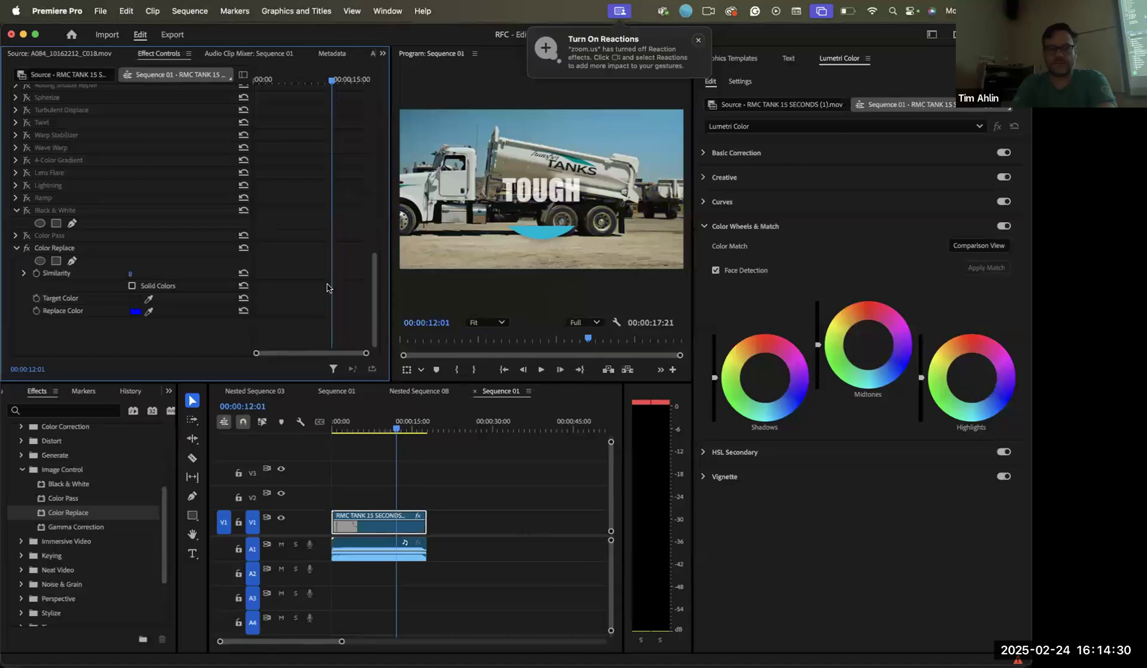
{"action": "left_click", "coordinate": [149, 301]}
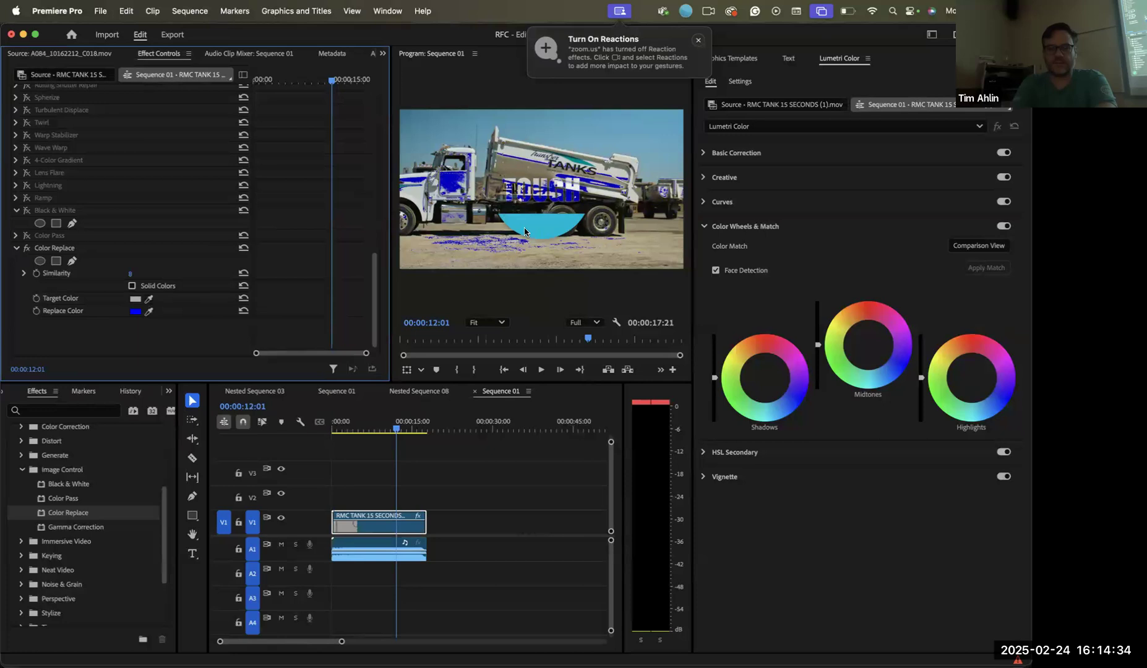
Set Color Replace's target color to 32A9C4 by sampling the light blue semicircle from within the color picker
{"action": "left_click", "coordinate": [135, 299]}
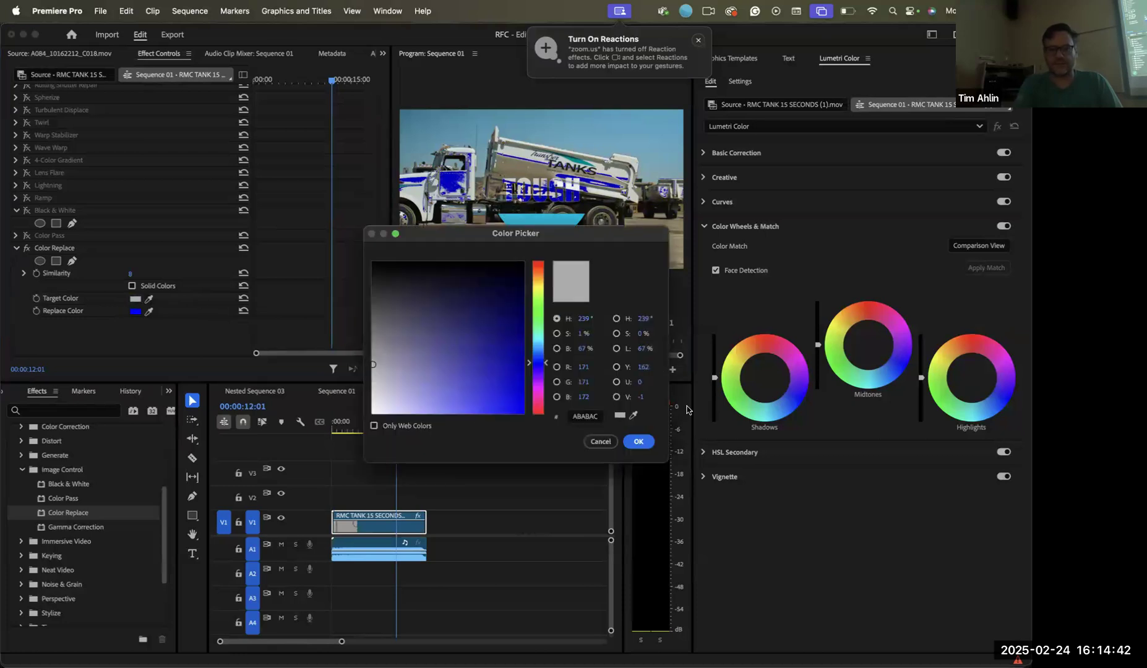
{"action": "left_click", "coordinate": [633, 415]}
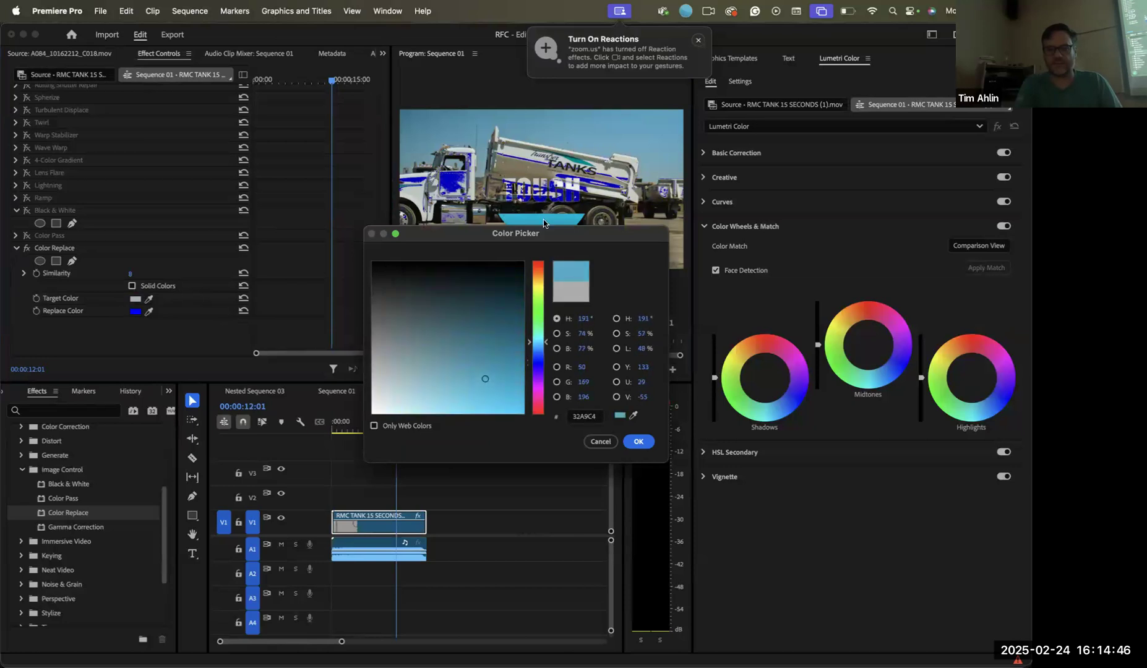
{"action": "left_click", "coordinate": [639, 441]}
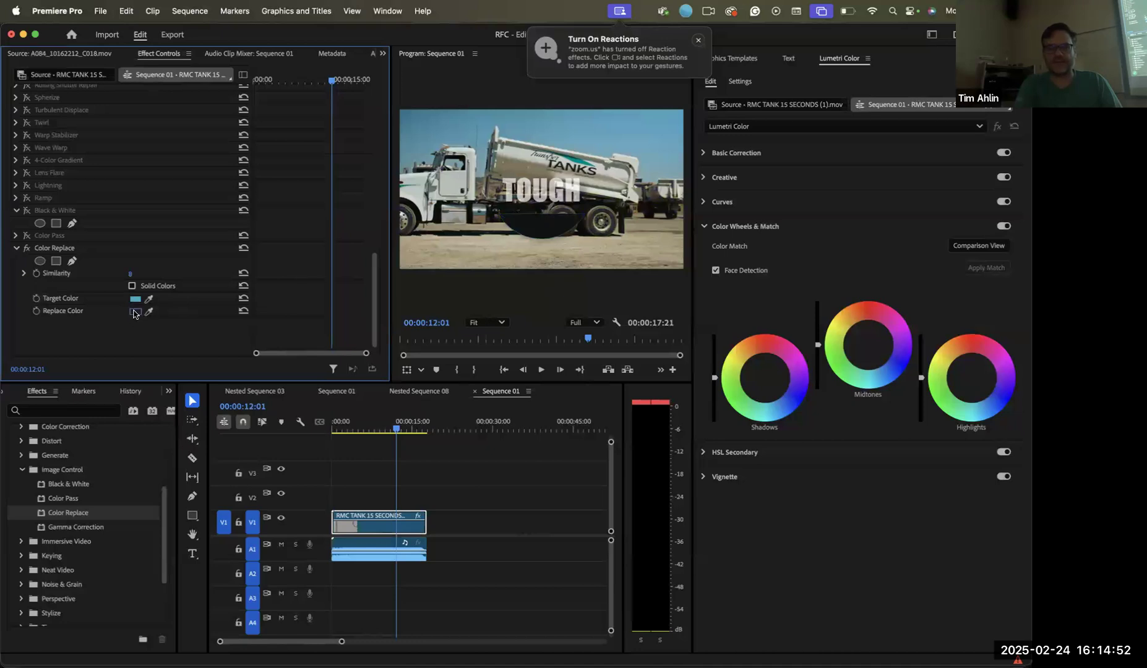
Set Color Replace's replacement color to a bright green with a hue of 107°
{"action": "left_click", "coordinate": [135, 311]}
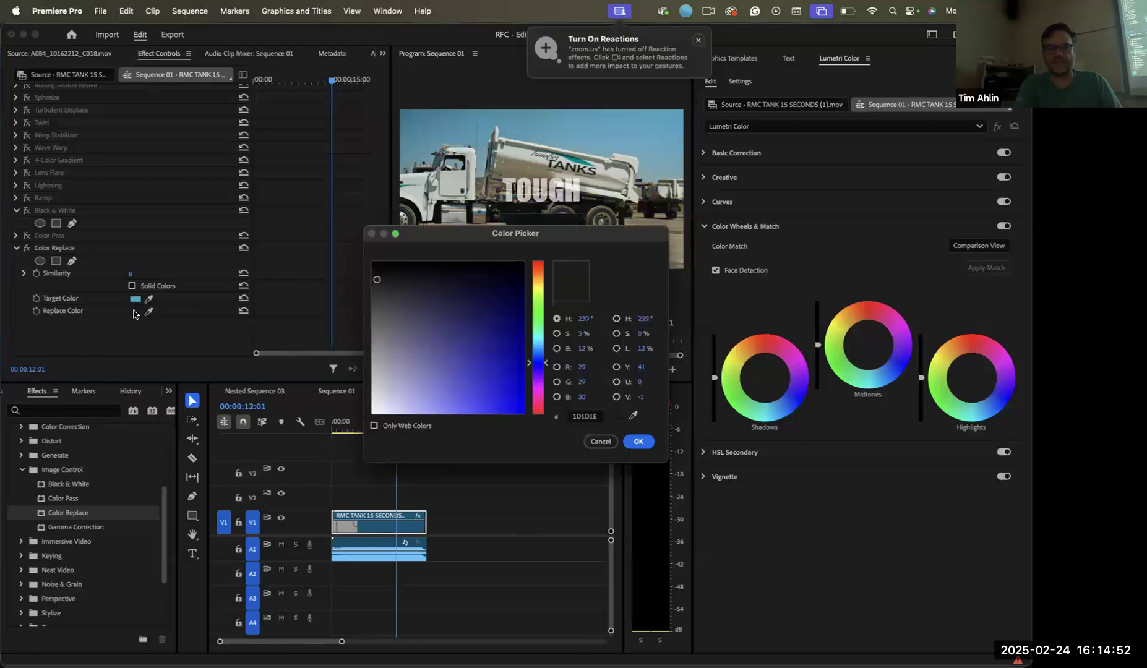
{"action": "left_click", "coordinate": [538, 305]}
{"action": "left_click", "coordinate": [534, 306]}
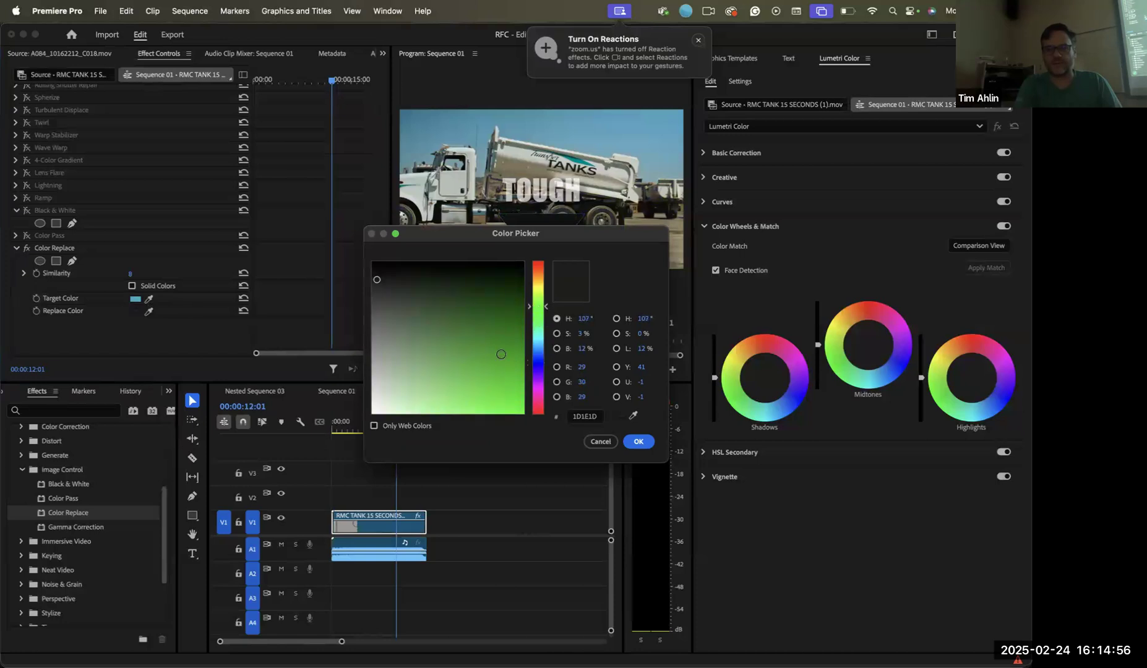
{"action": "left_click", "coordinate": [523, 392]}
{"action": "left_click", "coordinate": [637, 441]}
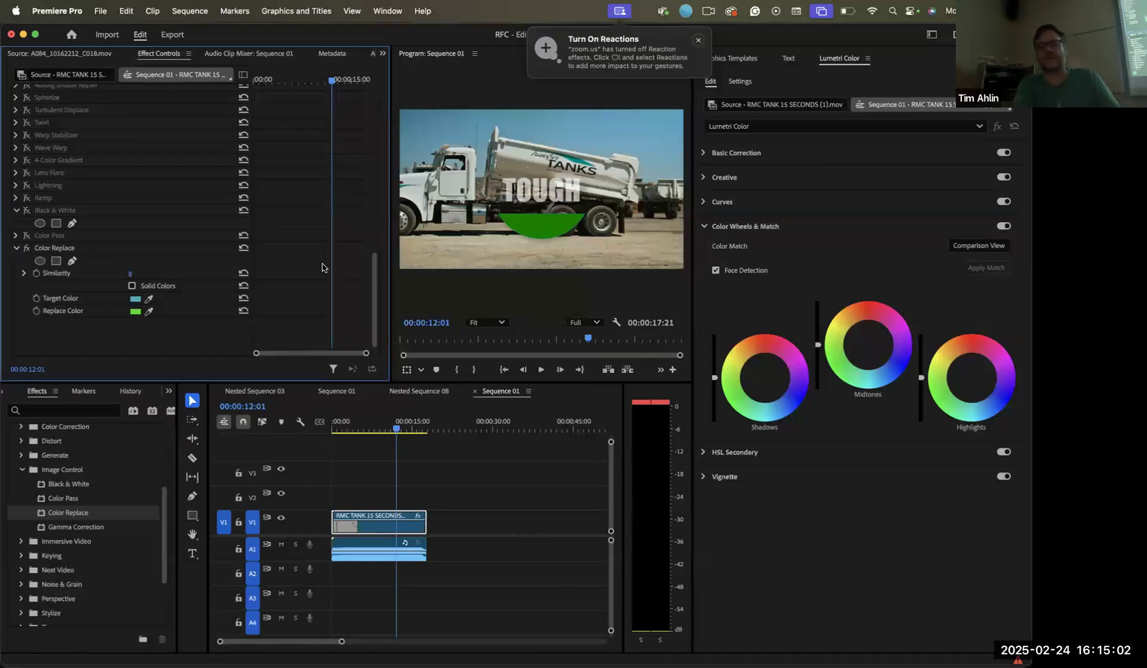
Apply Gamma Correction from the Image Control group to the clip and disable Color Replace
{"action": "left_click_drag", "start_coordinate": [71, 527], "coordinate": [91, 347]}
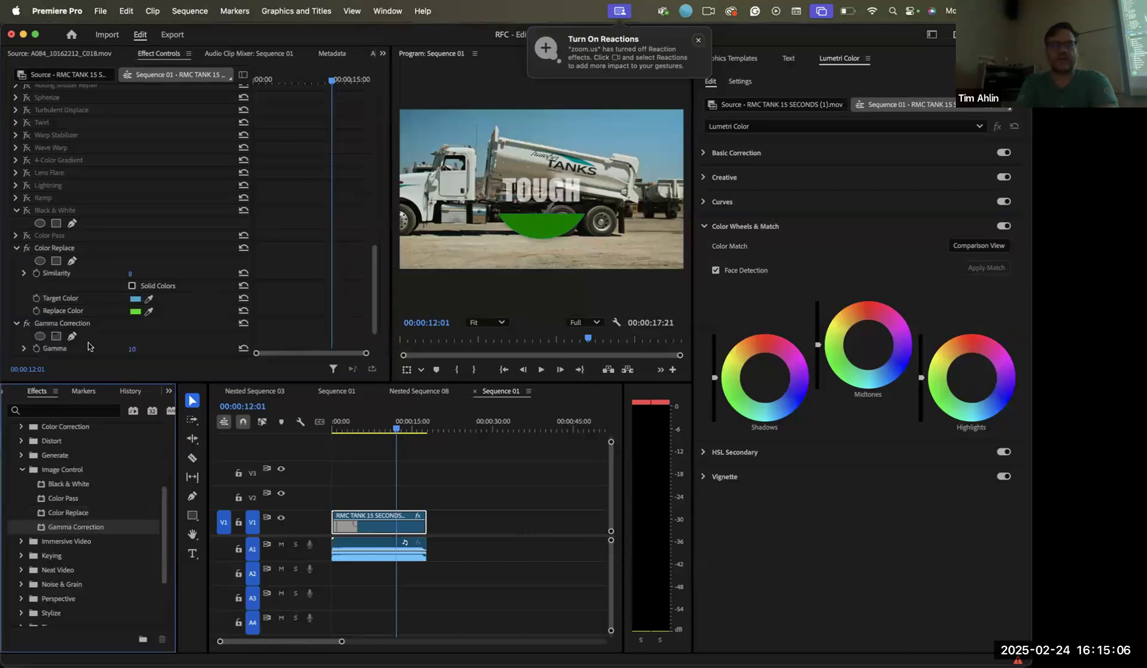
{"action": "scroll", "coordinate": [50, 235], "scroll_direction": "down", "scroll_amount": 2}
{"action": "left_click", "coordinate": [25, 210]}
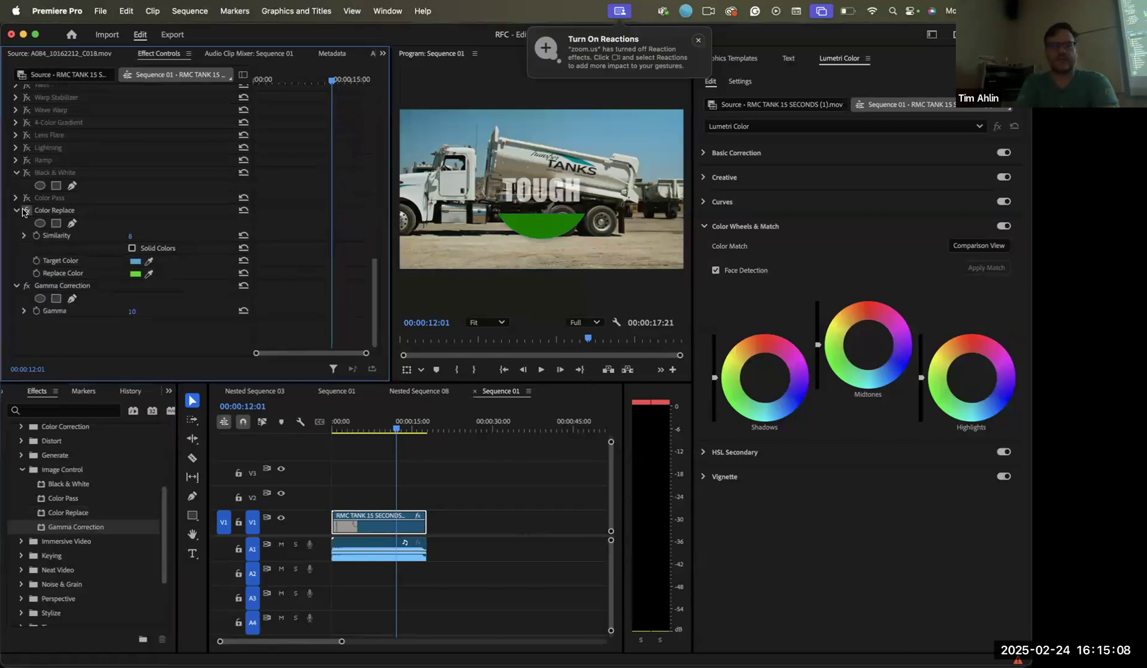
Move the playhead to 00:00:05:11 and set Gamma Correction's gamma to 20
{"action": "left_click_drag", "start_coordinate": [366, 425], "coordinate": [362, 430]}
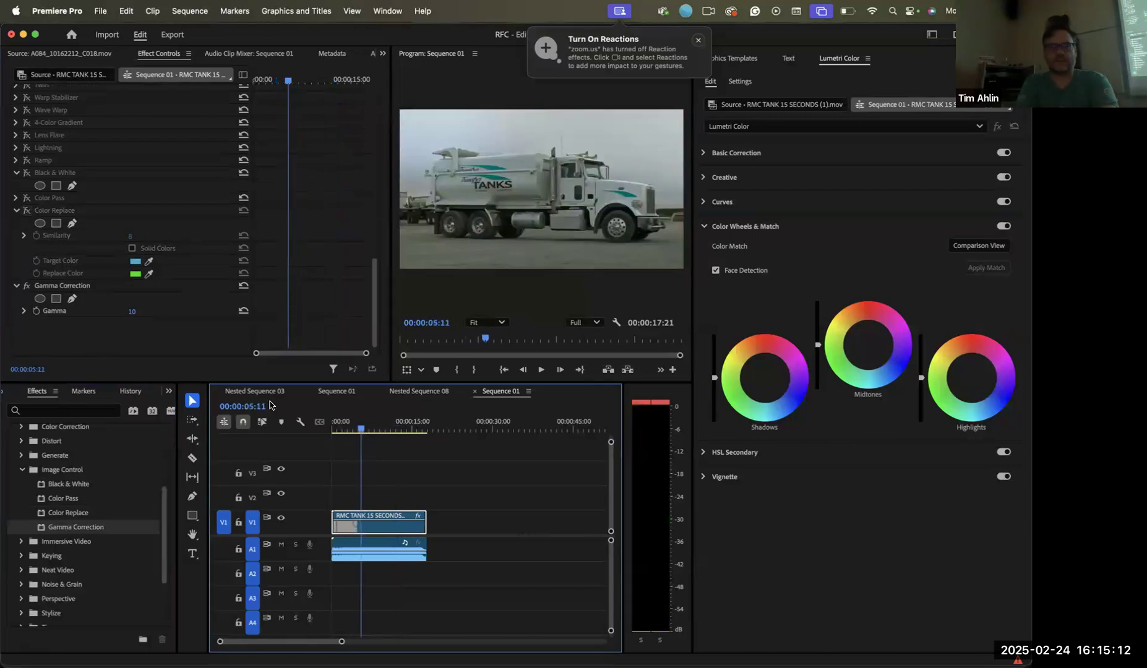
{"action": "left_click_drag", "start_coordinate": [129, 314], "coordinate": [144, 313]}
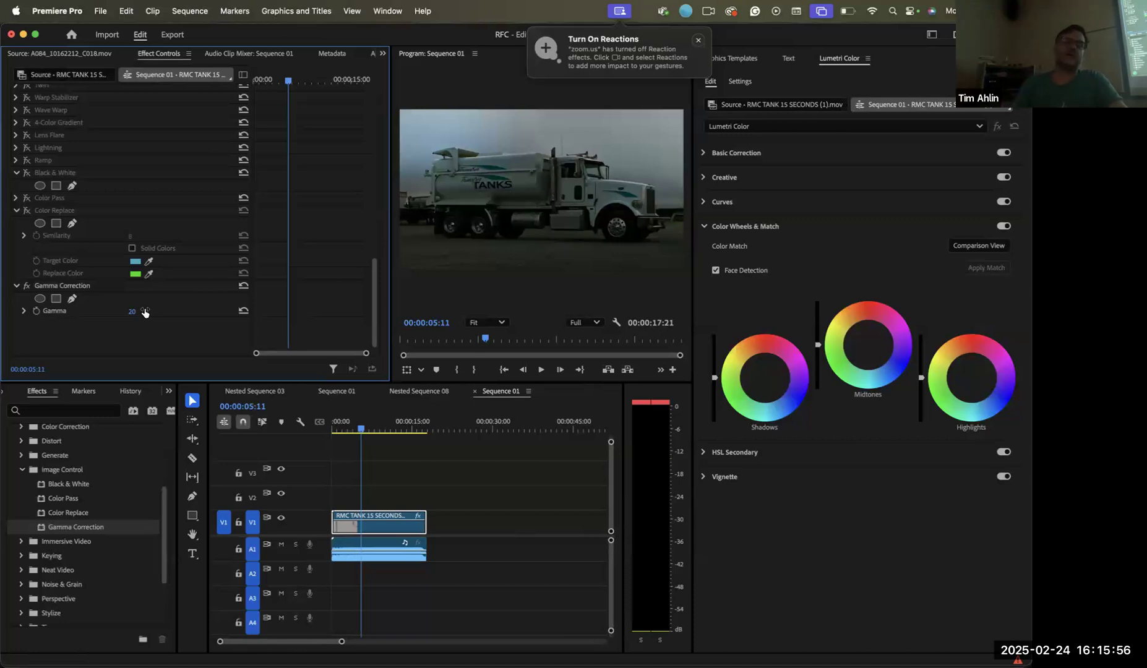
Collapse the Image Control group and the whole Video Effects list in the effects browser
{"action": "left_click", "coordinate": [22, 472]}
{"action": "scroll", "coordinate": [24, 488], "scroll_direction": "up", "scroll_amount": 4}
{"action": "left_click", "coordinate": [18, 489]}
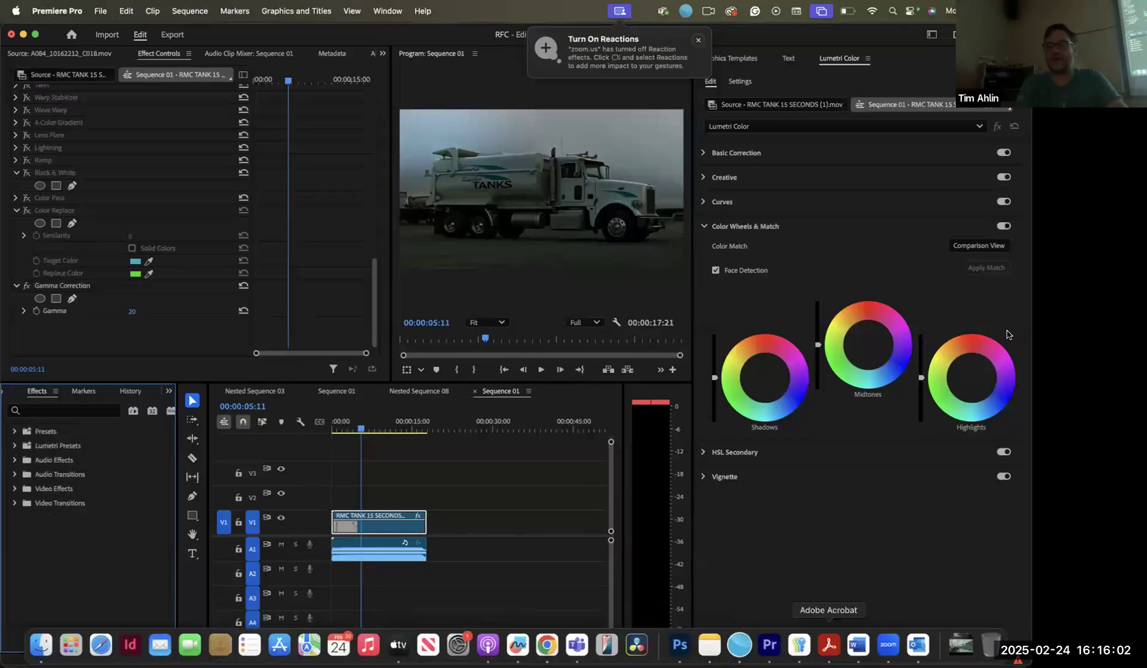